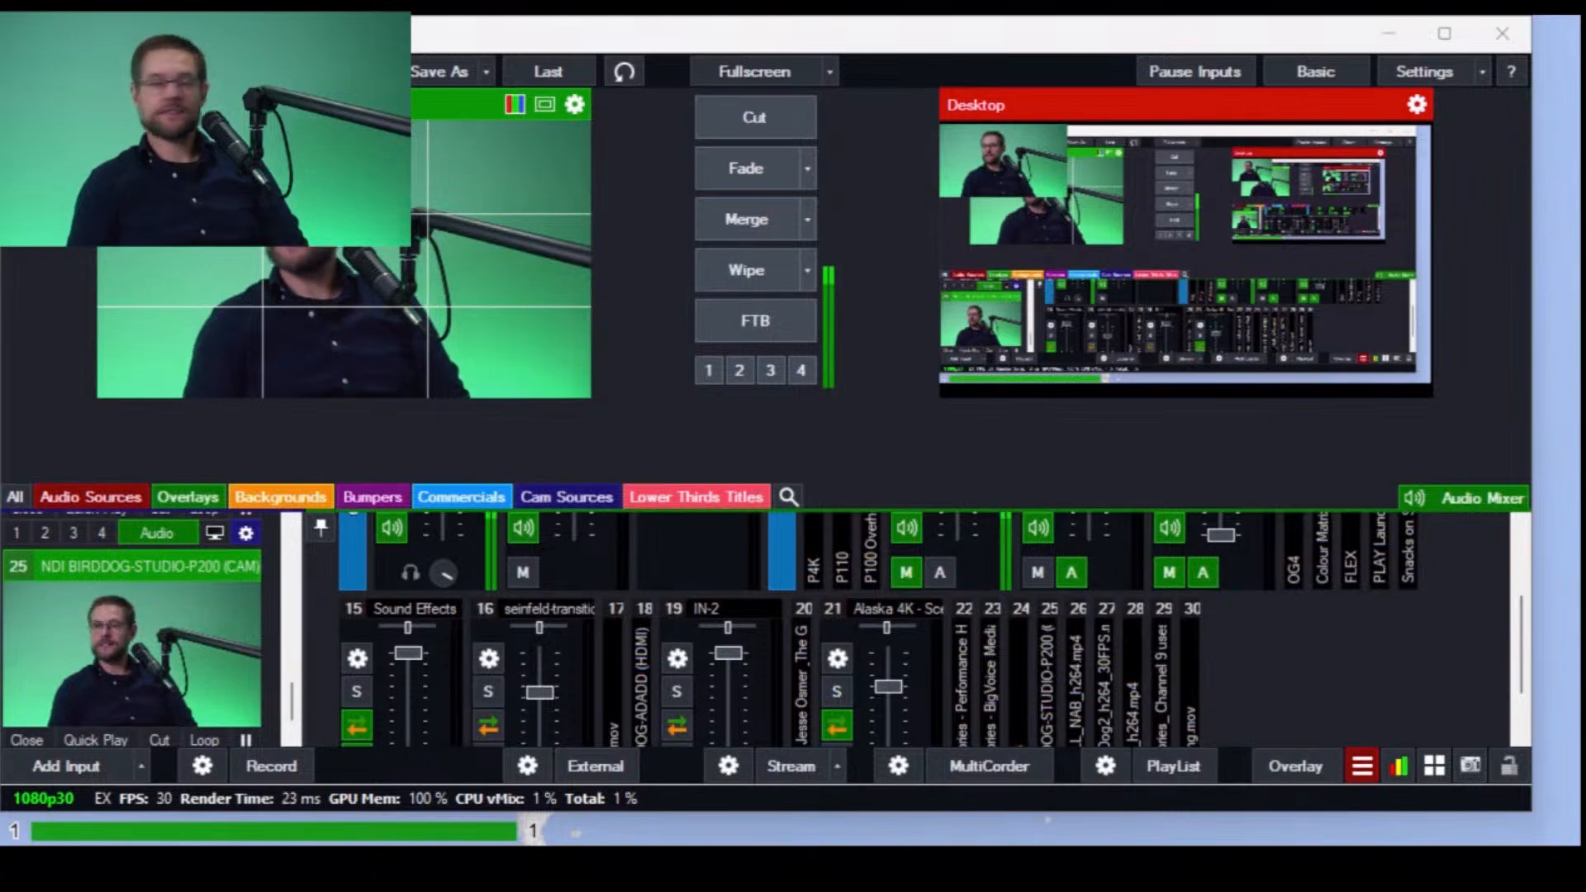
- Remove the camera picture-in-picture layer from the Desktop input in its Layers / Multi View settings
double_click(777, 145)
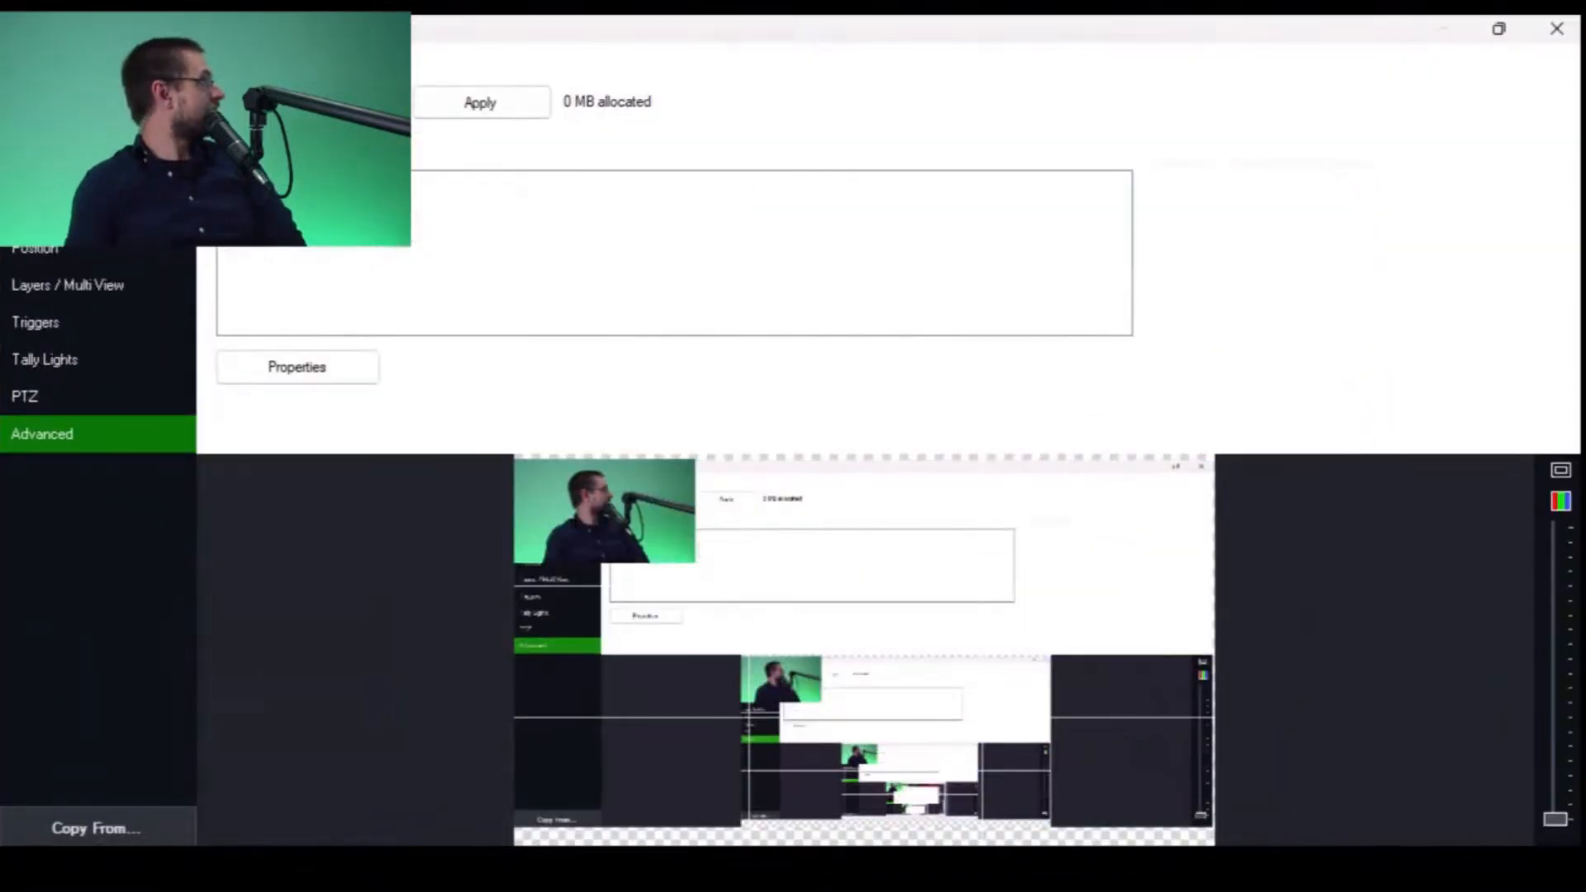
left_click(68, 285)
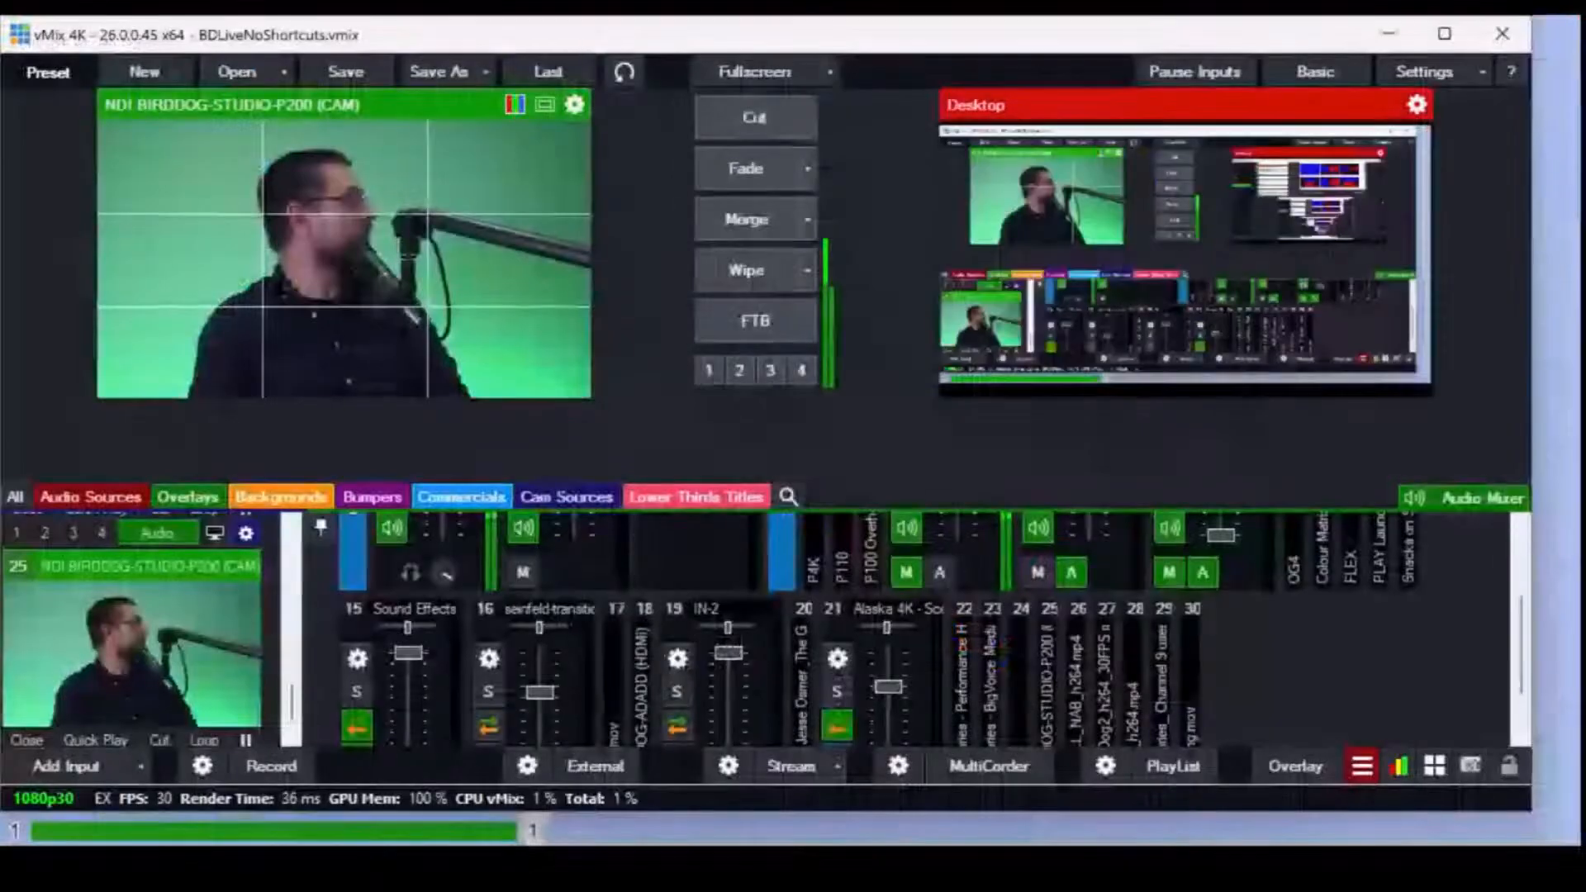
left_click(1557, 29)
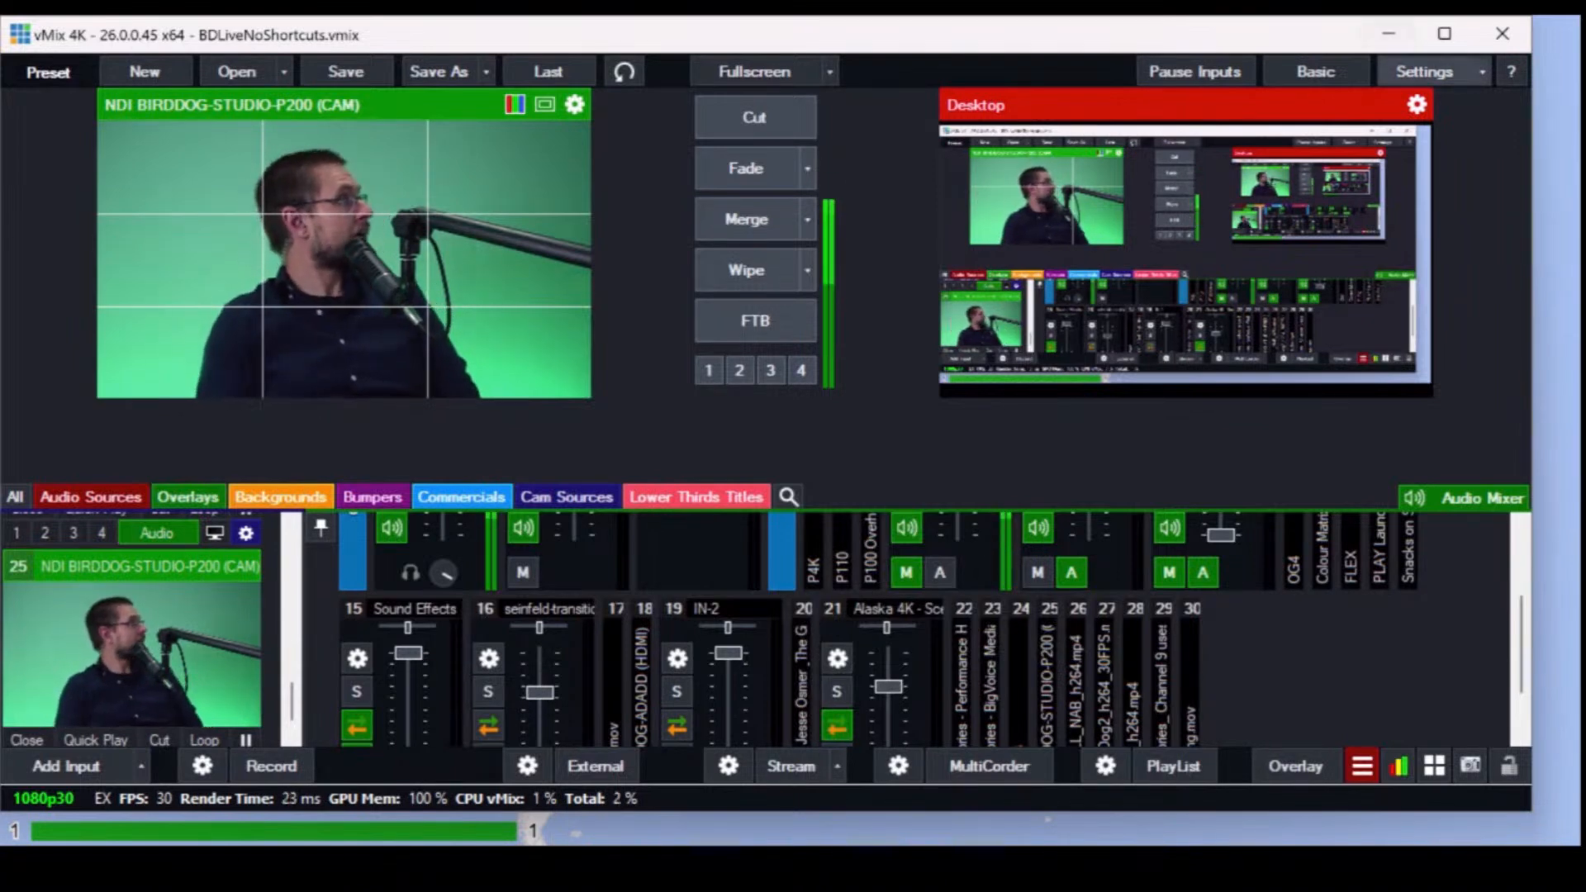
- Maximize the production window and widen the input area beside the audio mixer to show the P4K, P110 and P100 Overhead cameras
left_click(1444, 33)
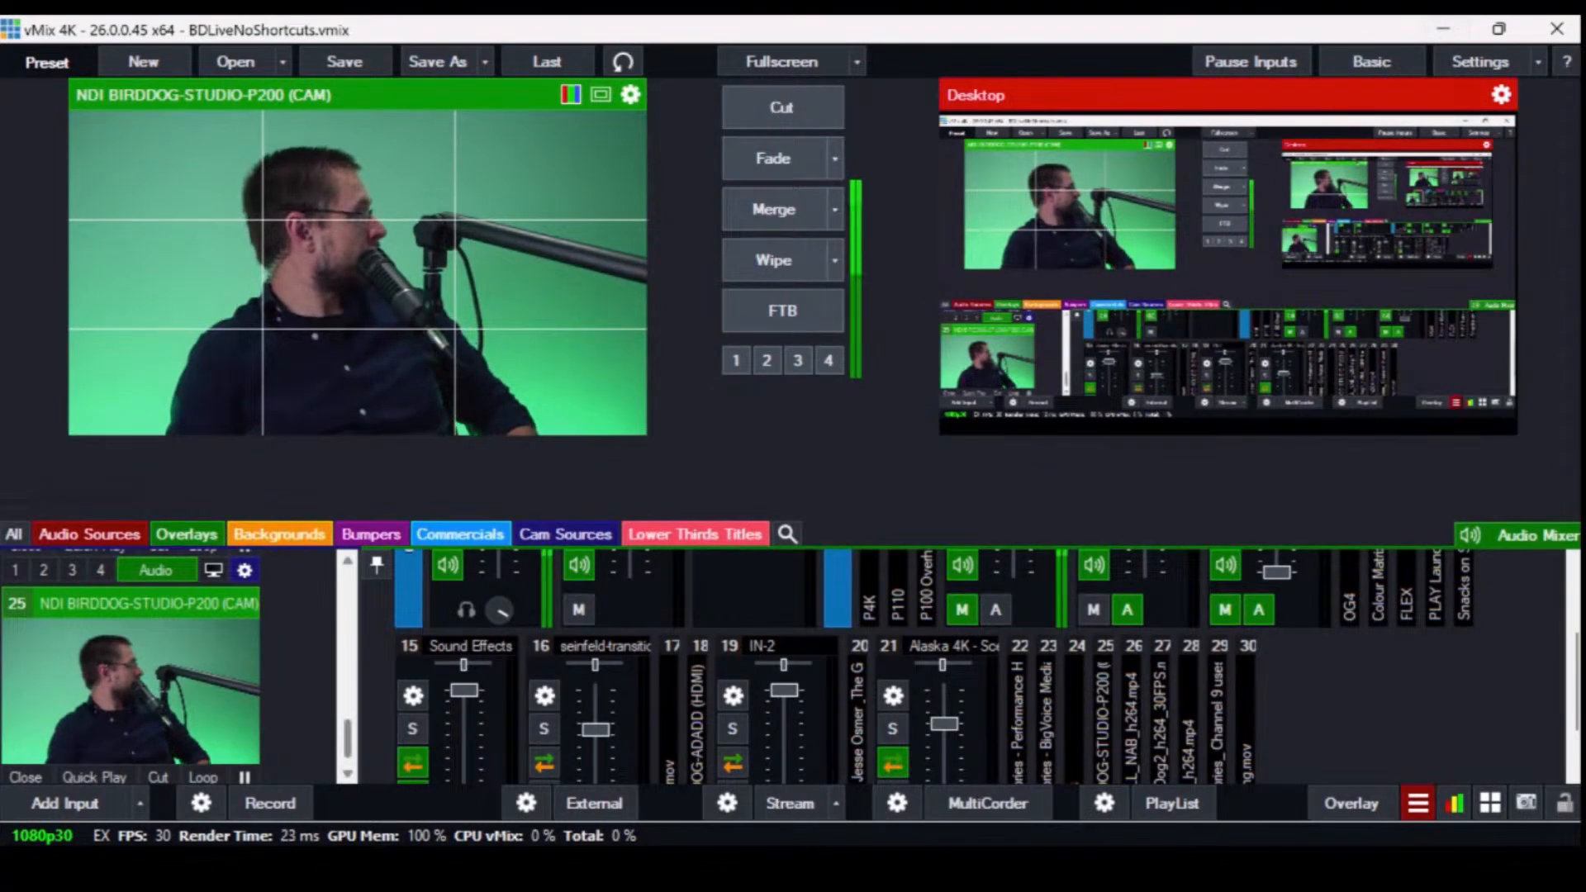
left_click_drag(351, 740, 902, 740)
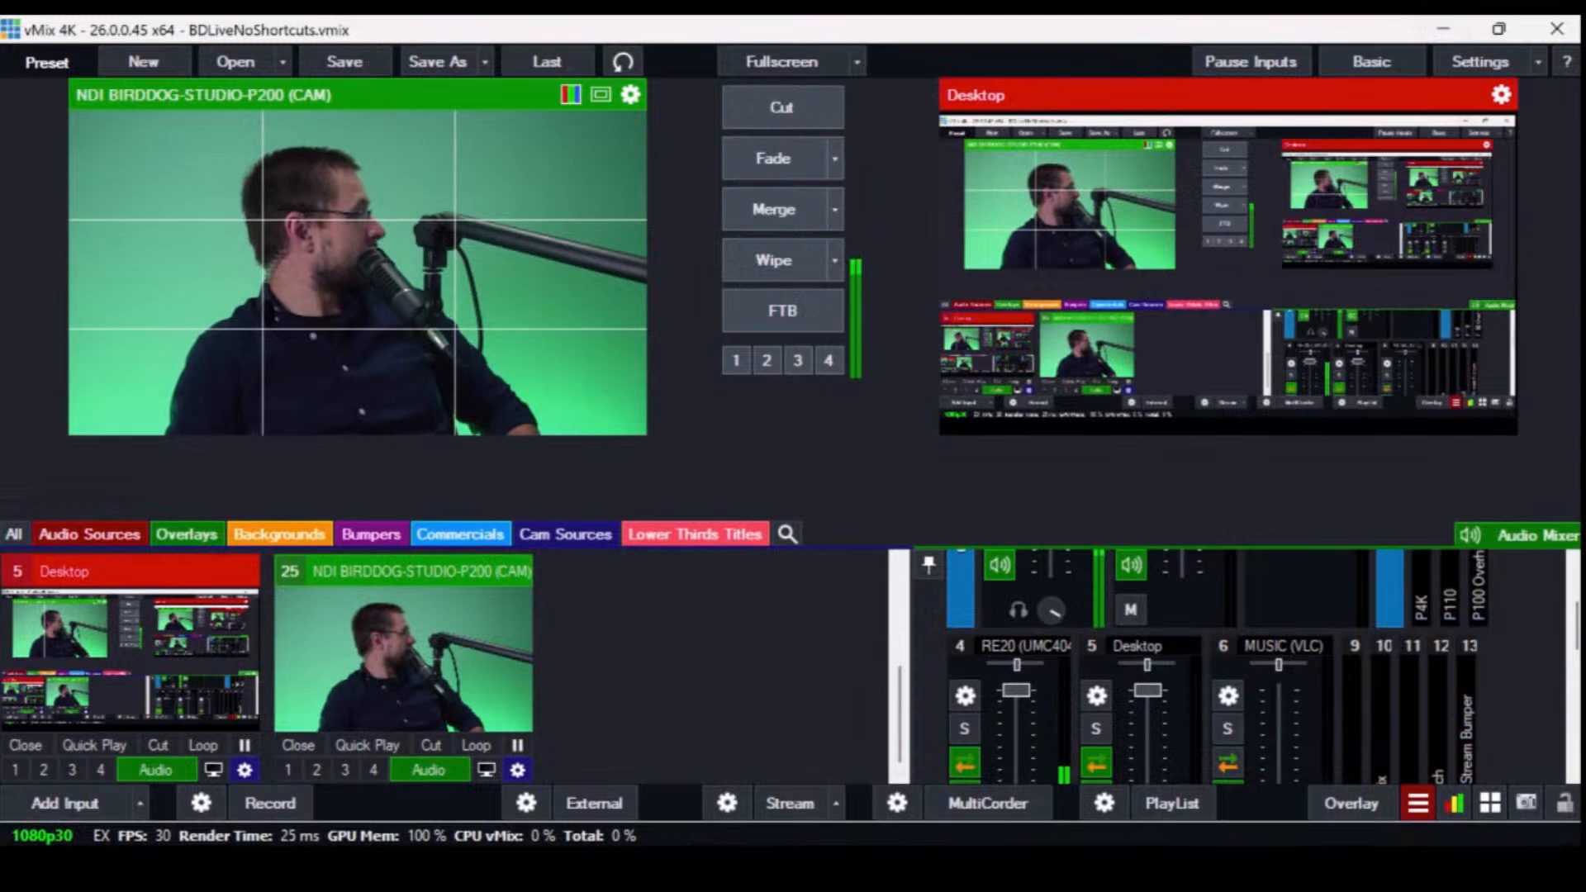
scroll(450, 665, "up", 3)
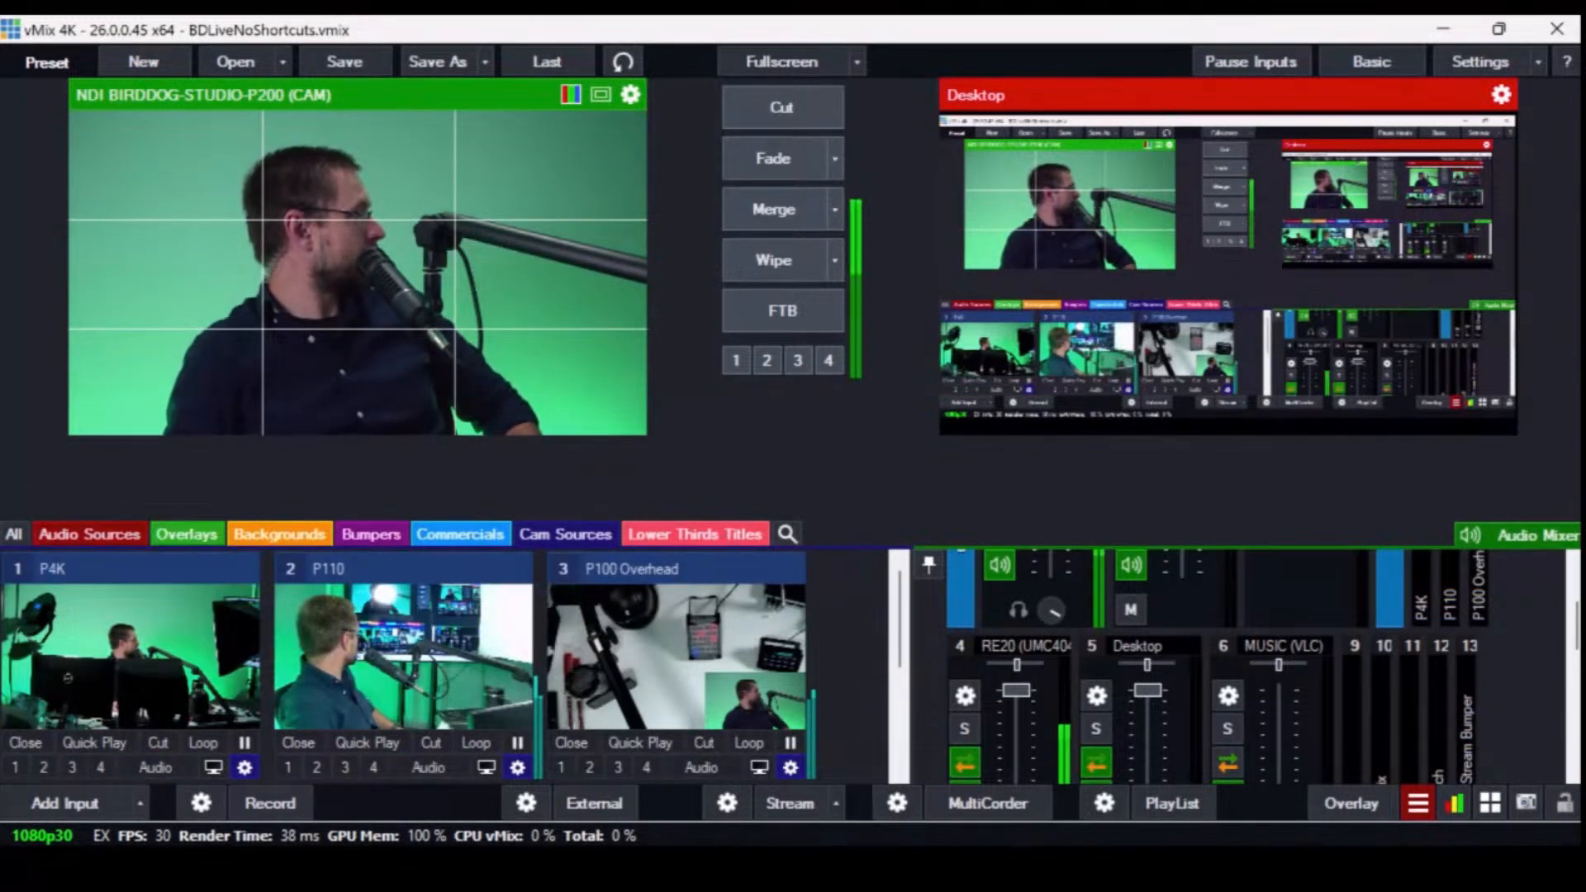
- Look through the inputs in the Overlays, Backgrounds and Bumpers categories
left_click(187, 535)
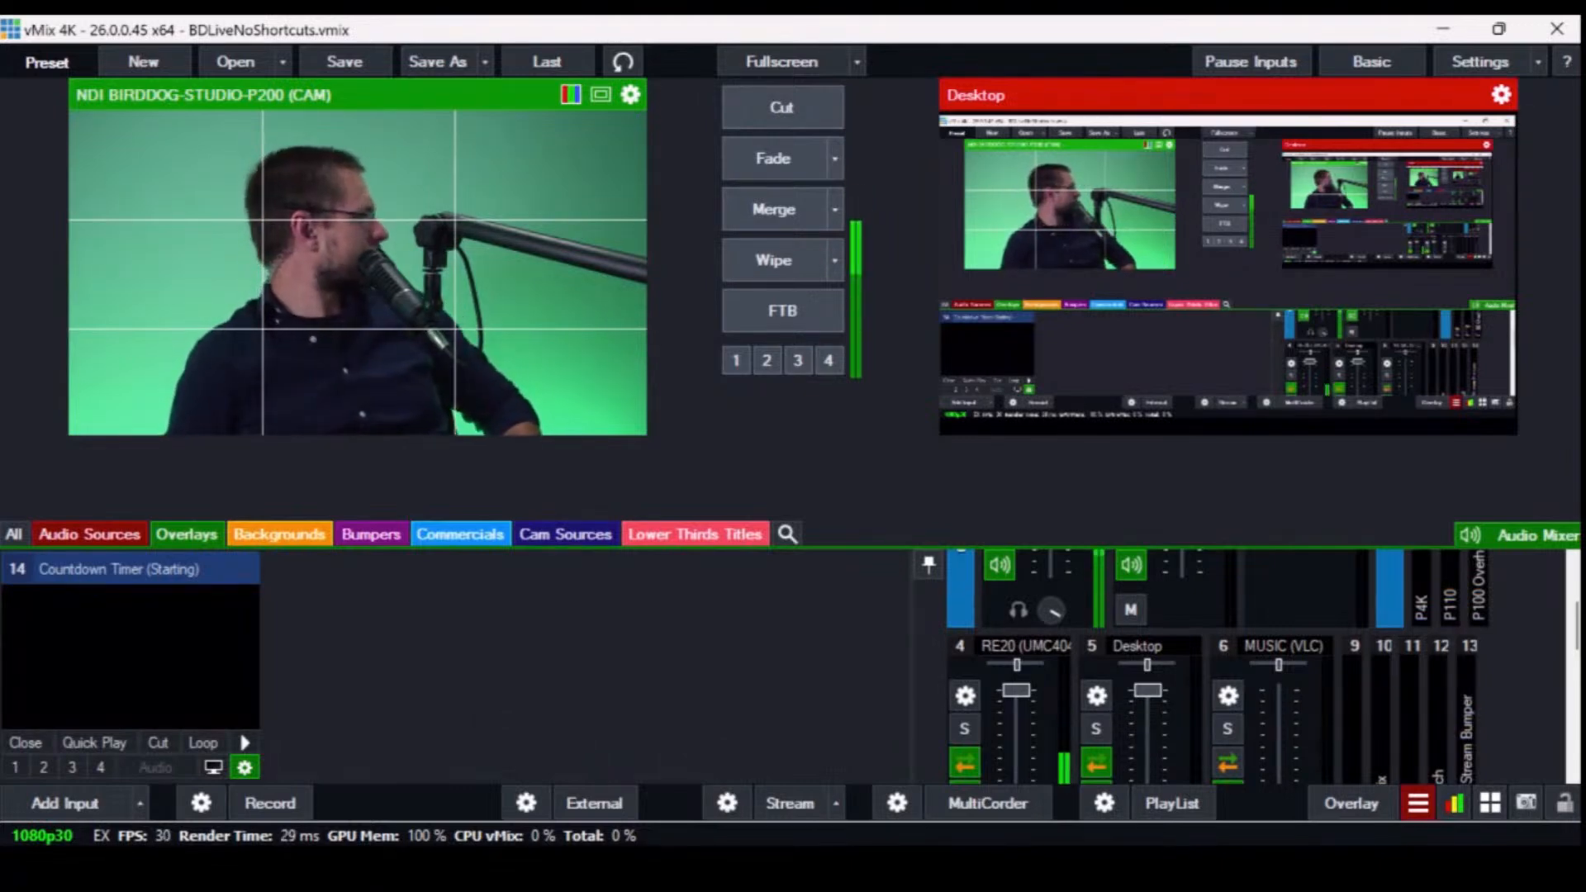
left_click(279, 535)
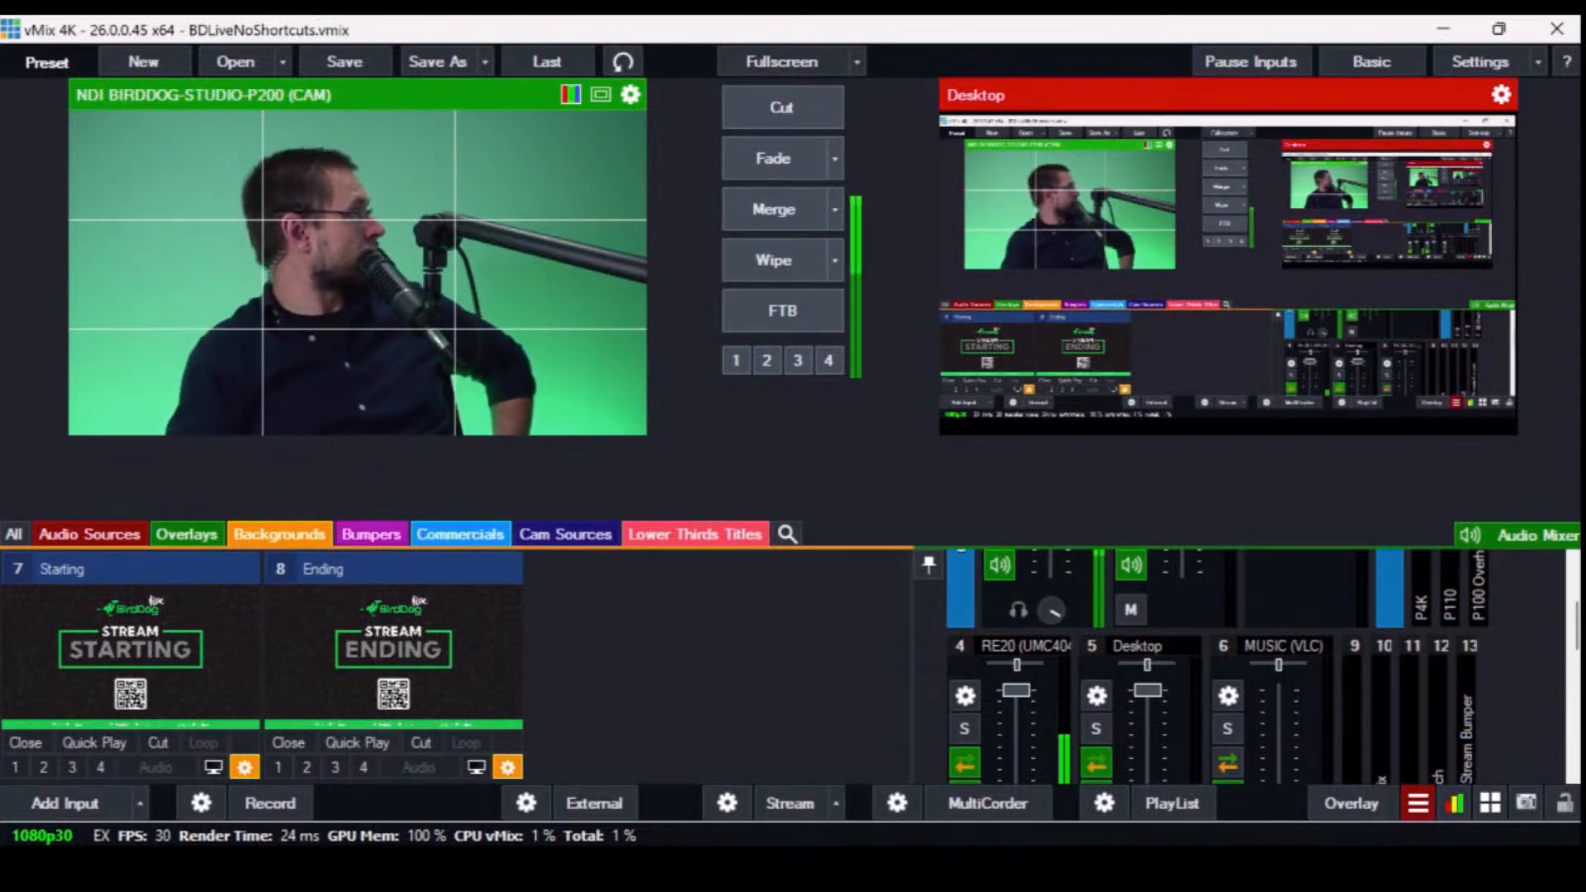
left_click(371, 534)
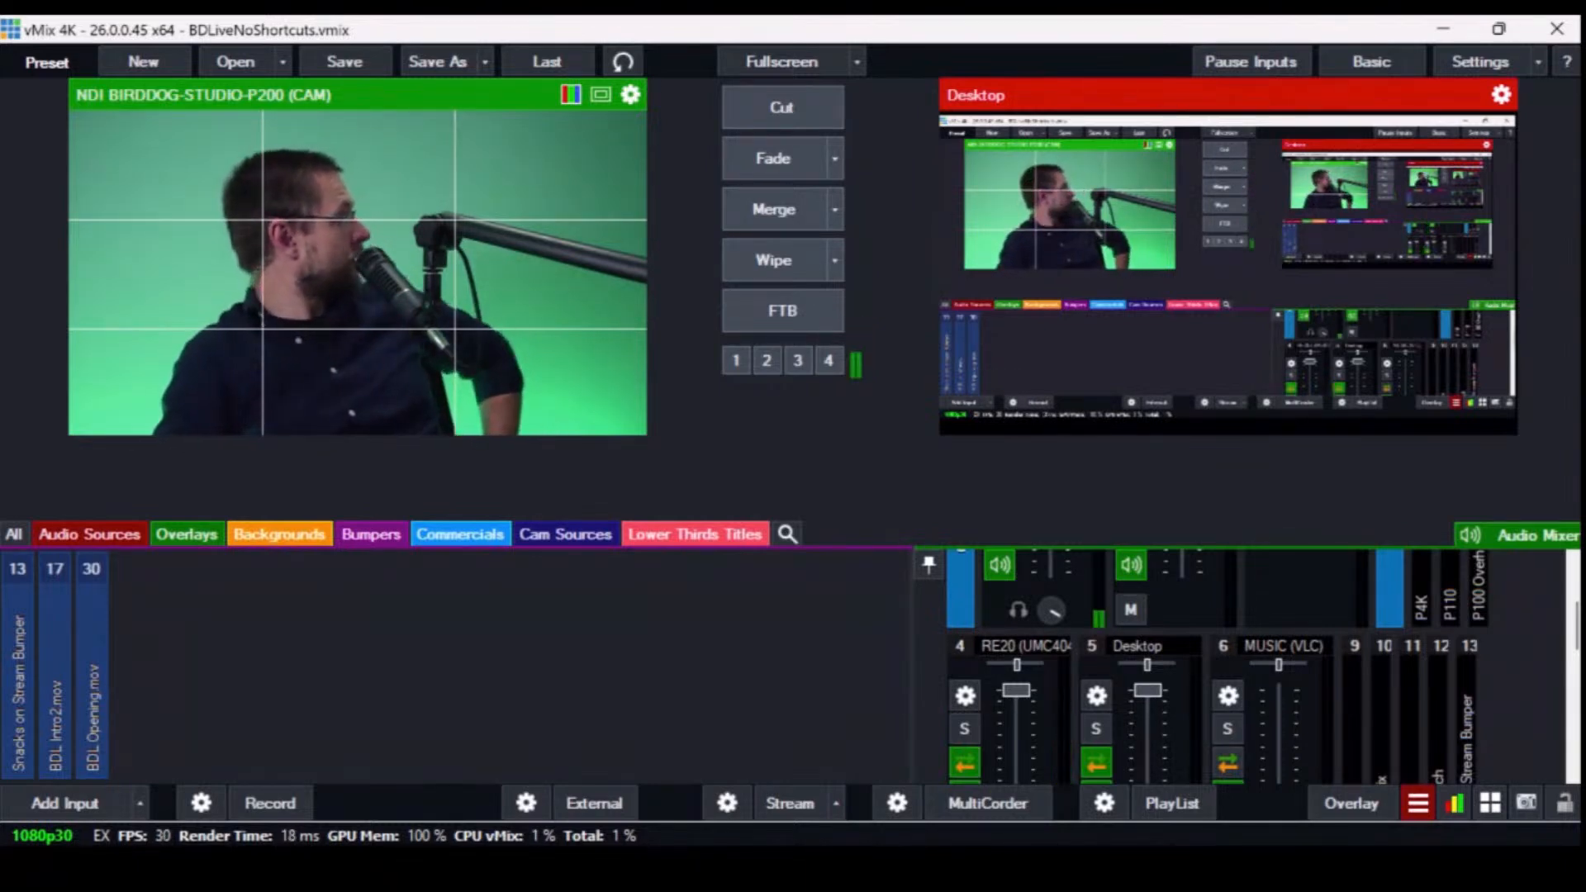
- Expand the BDL Opening.mov and BDL Intro2.mov bumpers, and return the preview to the NDI BIRDDOG-STUDIO-P200 camera
left_click(93, 727)
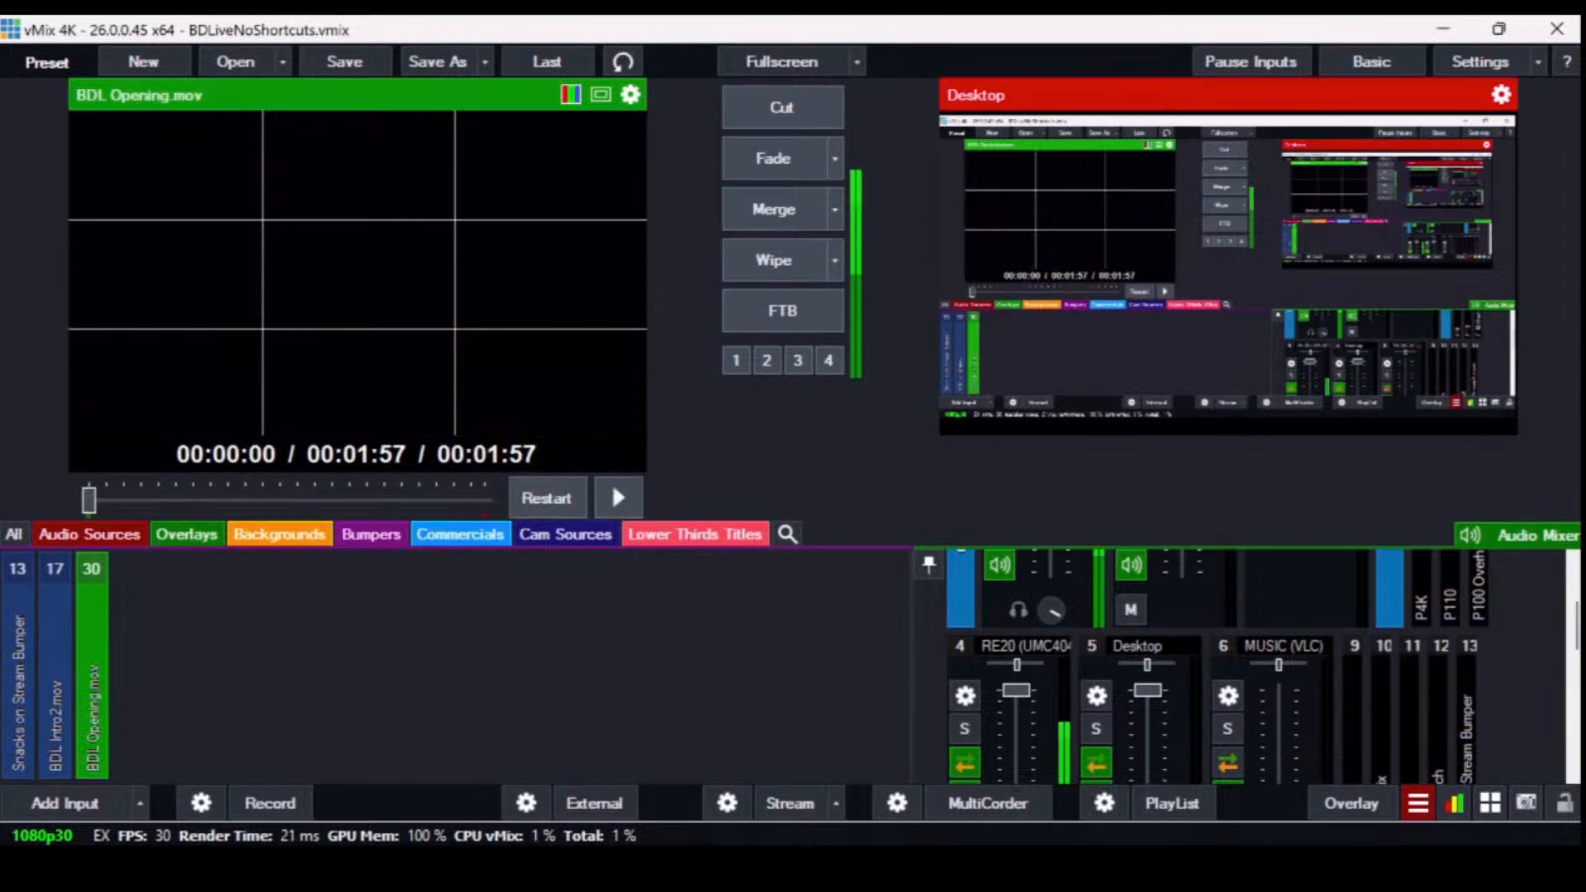
left_click(55, 570)
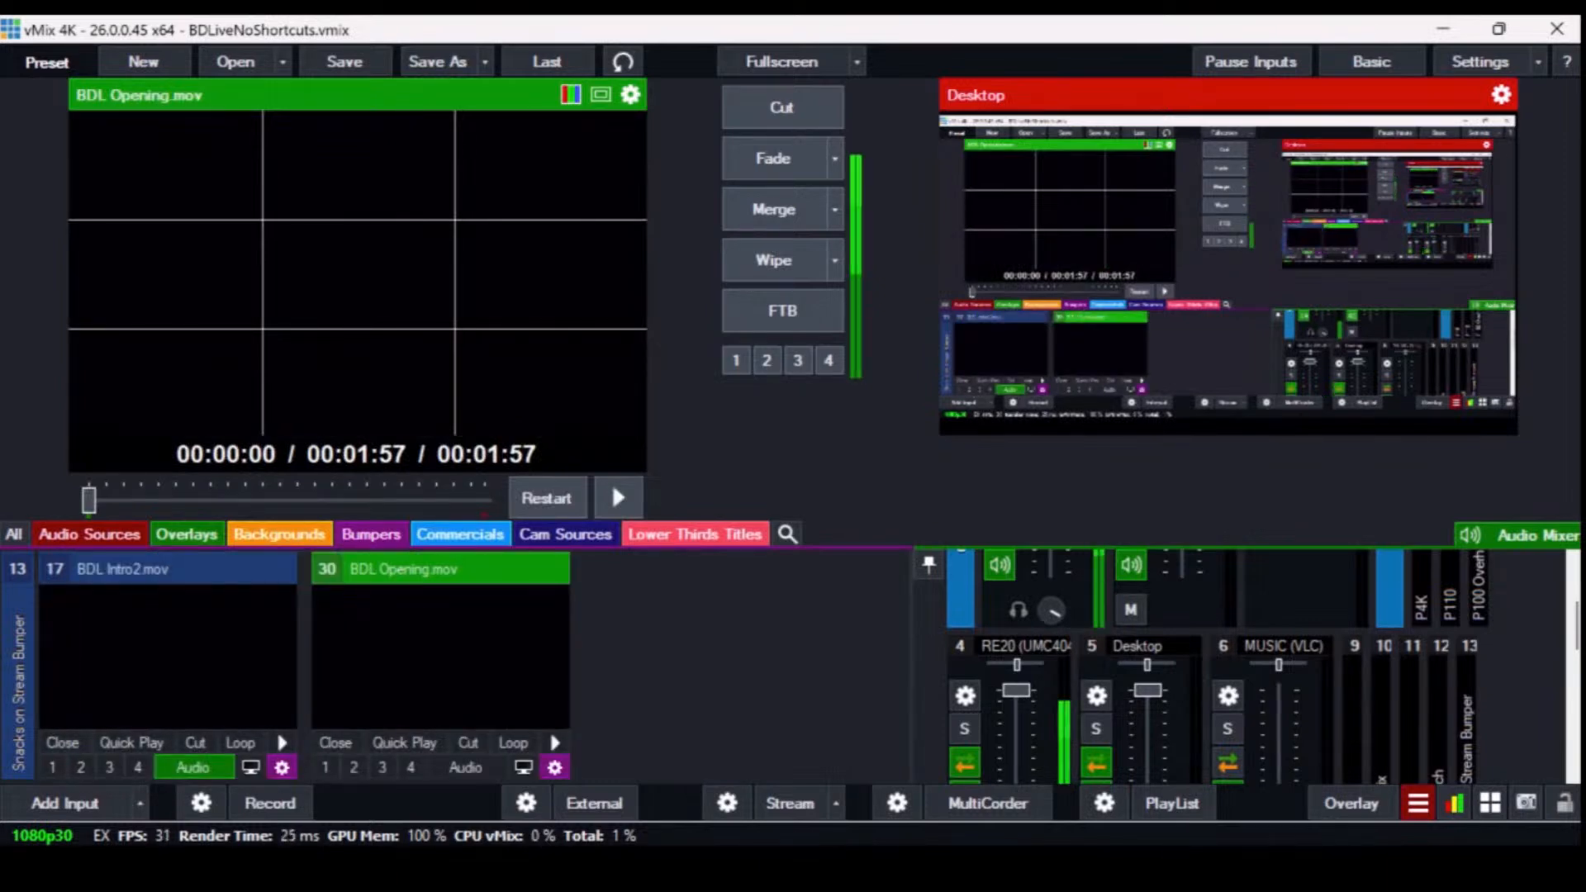
key("1")
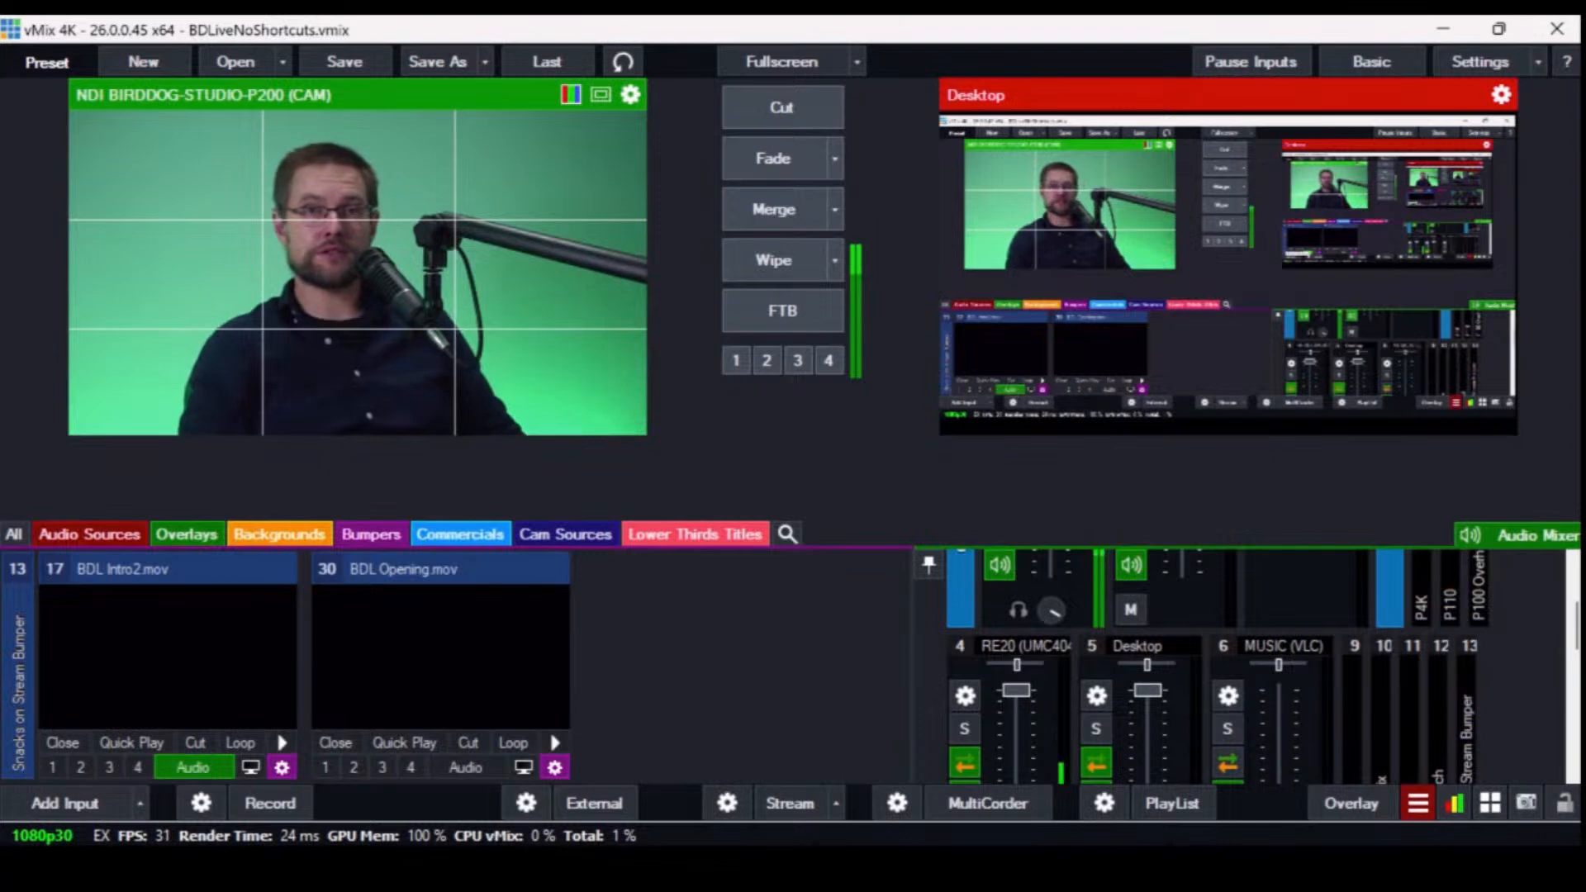
- Review the inputs in the Commercials category and all camera inputs in the Cam Sources category
left_click(460, 534)
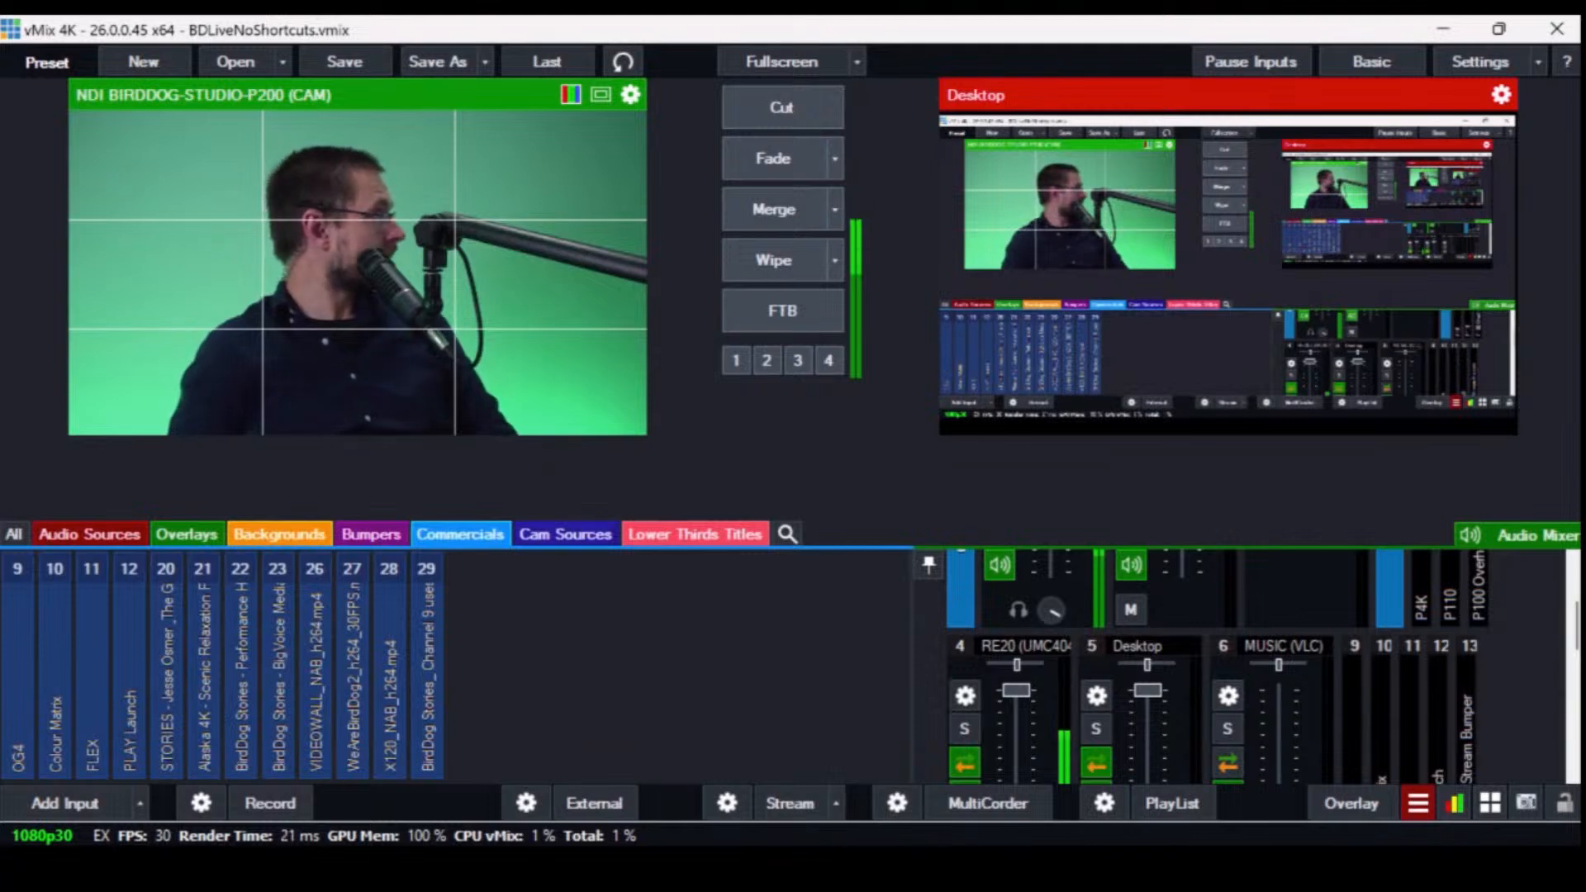
left_click(566, 535)
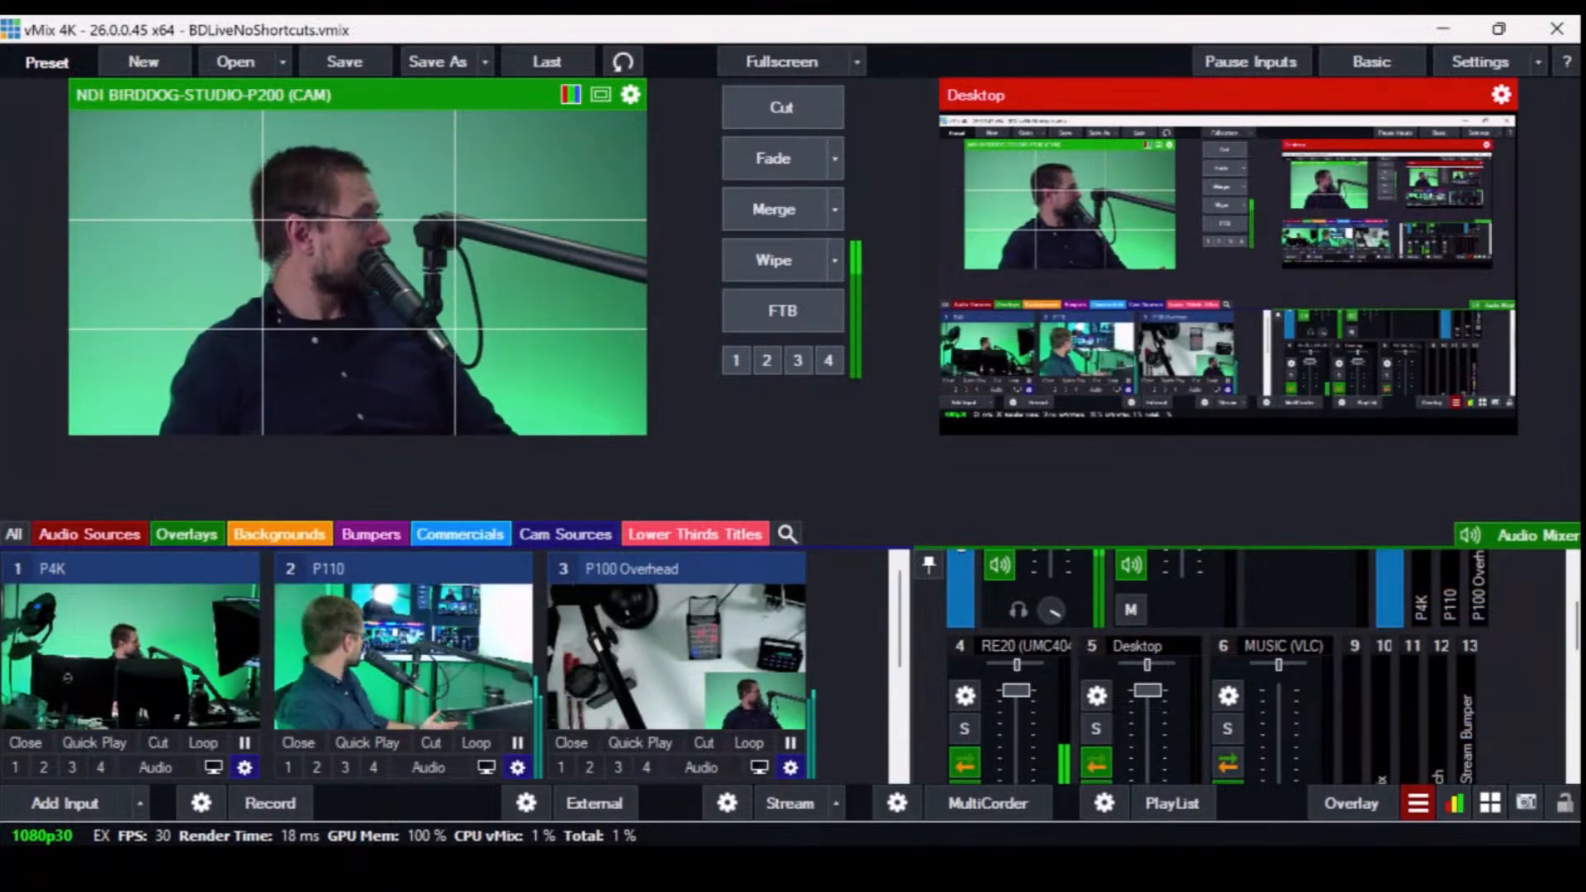
scroll(450, 666, "down", 1)
scroll(450, 667, "up", 1)
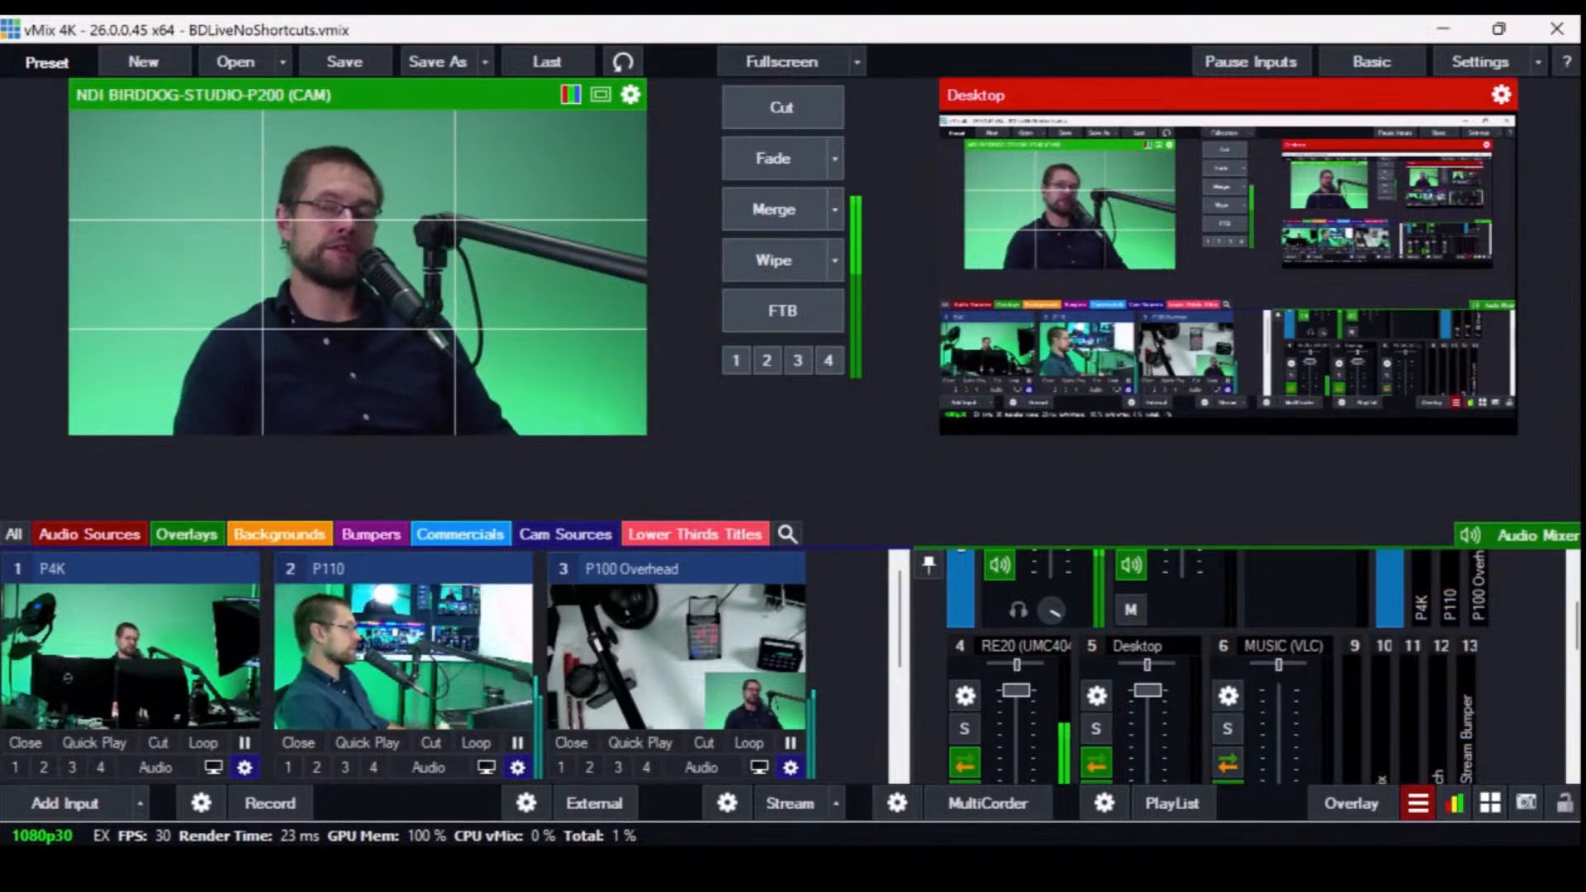
scroll(430, 572, "down", 1)
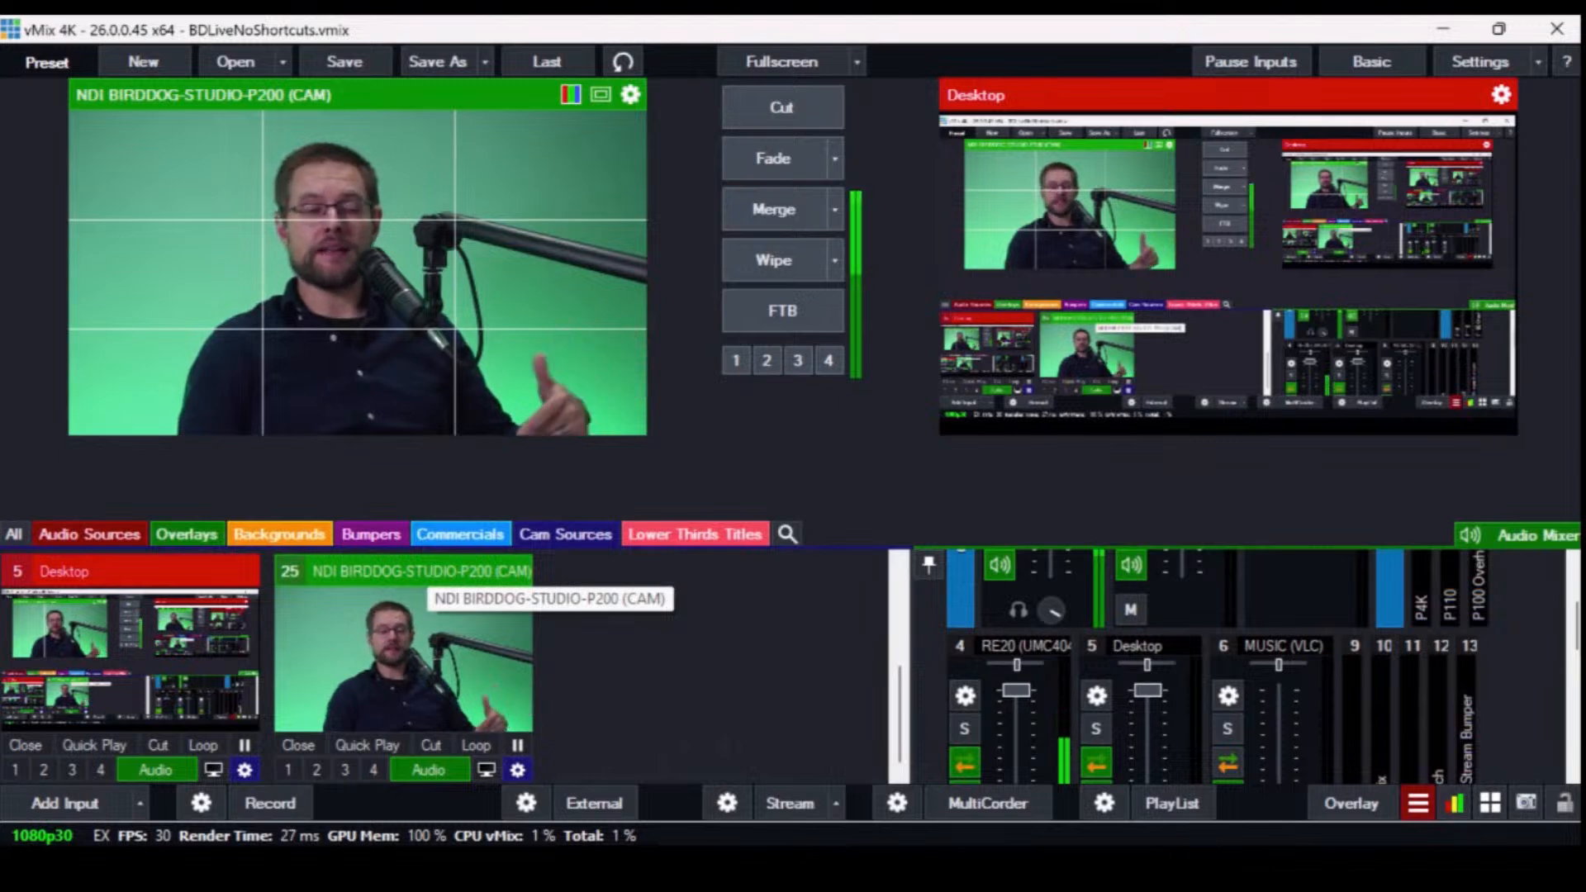
scroll(429, 579, "up", 1)
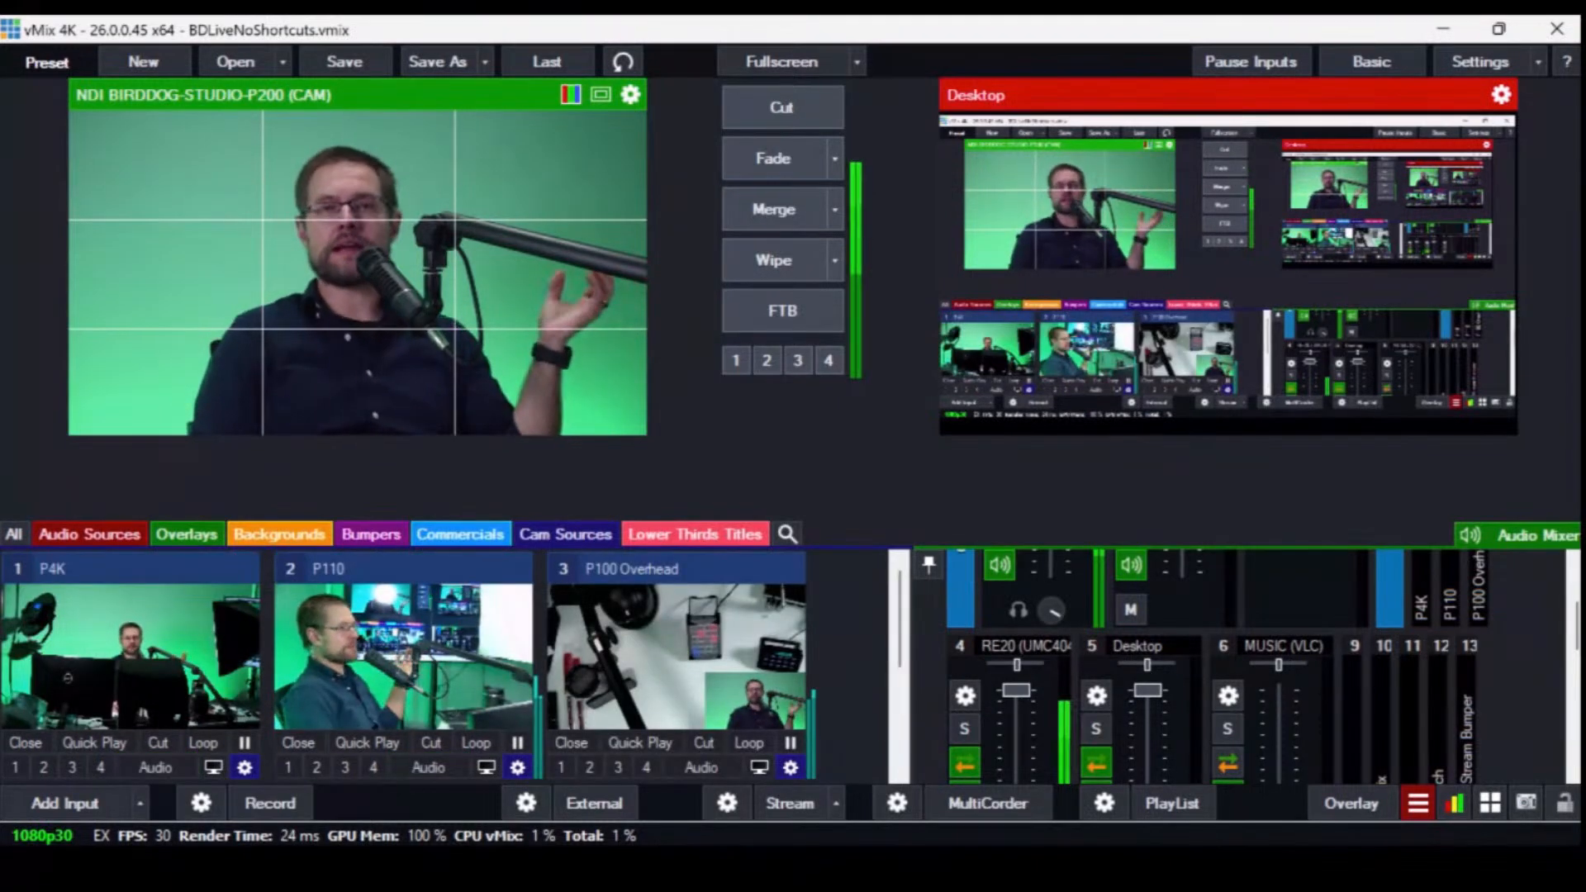
key("2")
key("1")
key("3")
key("4")
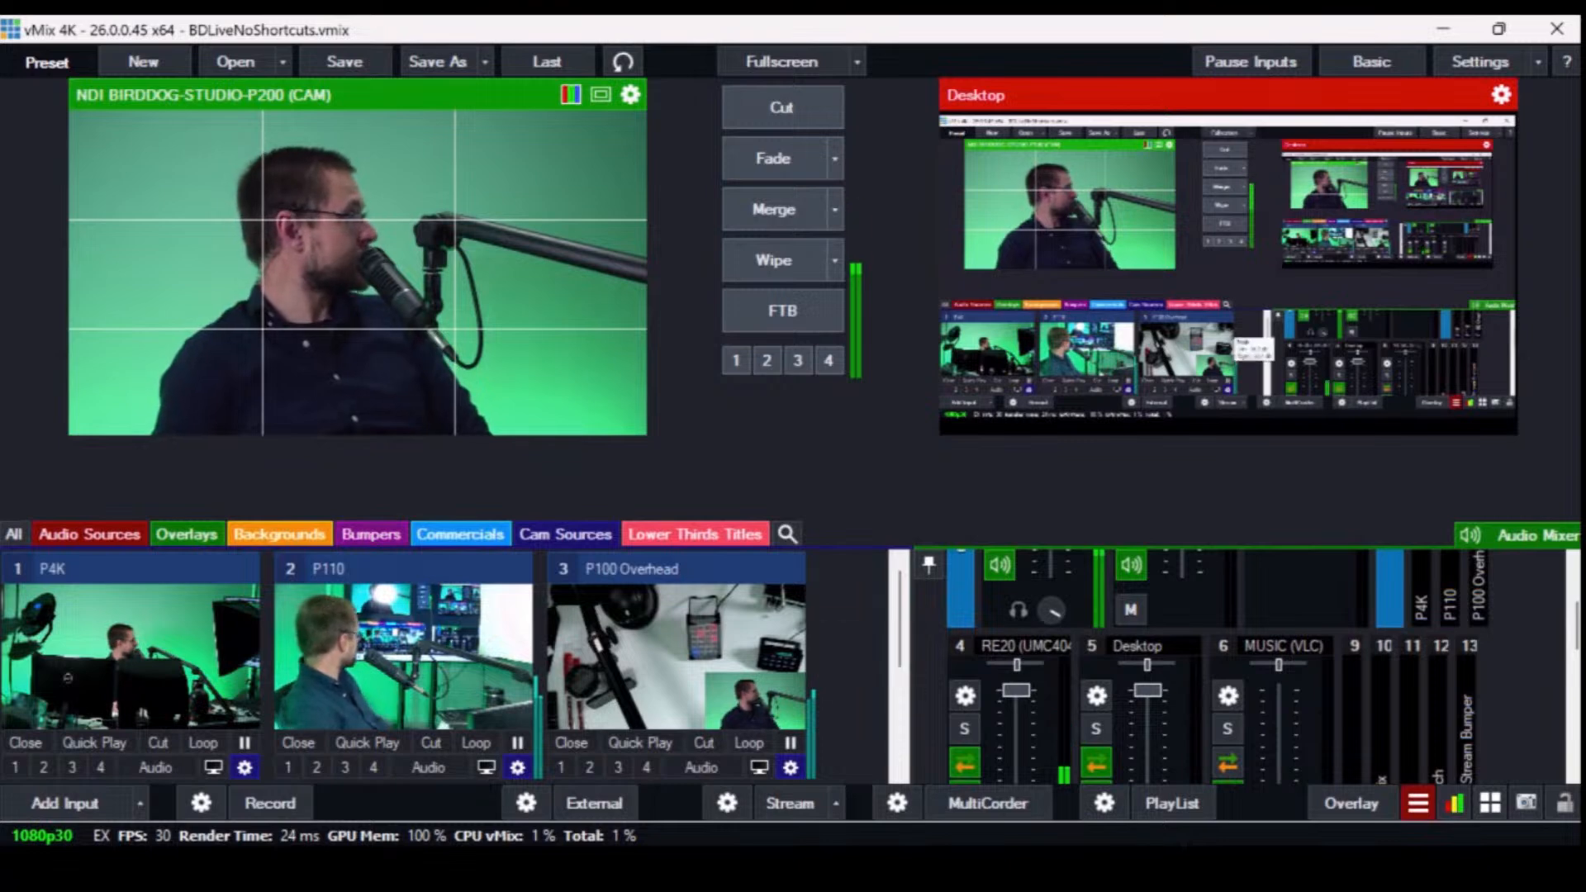
scroll(813, 595, "down", 3)
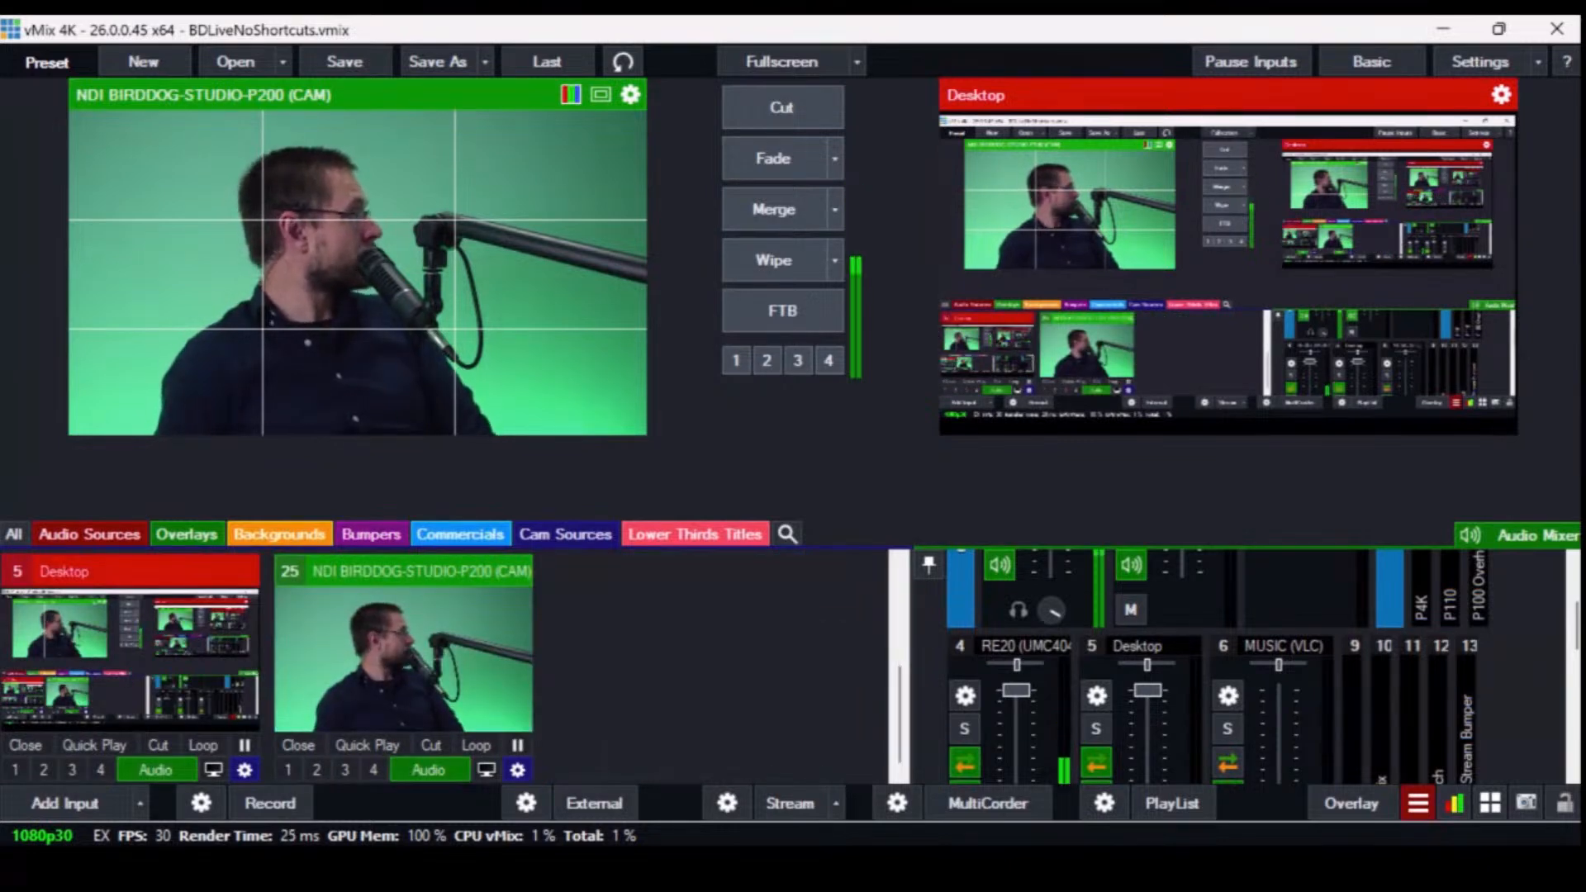
scroll(813, 595, "up", 3)
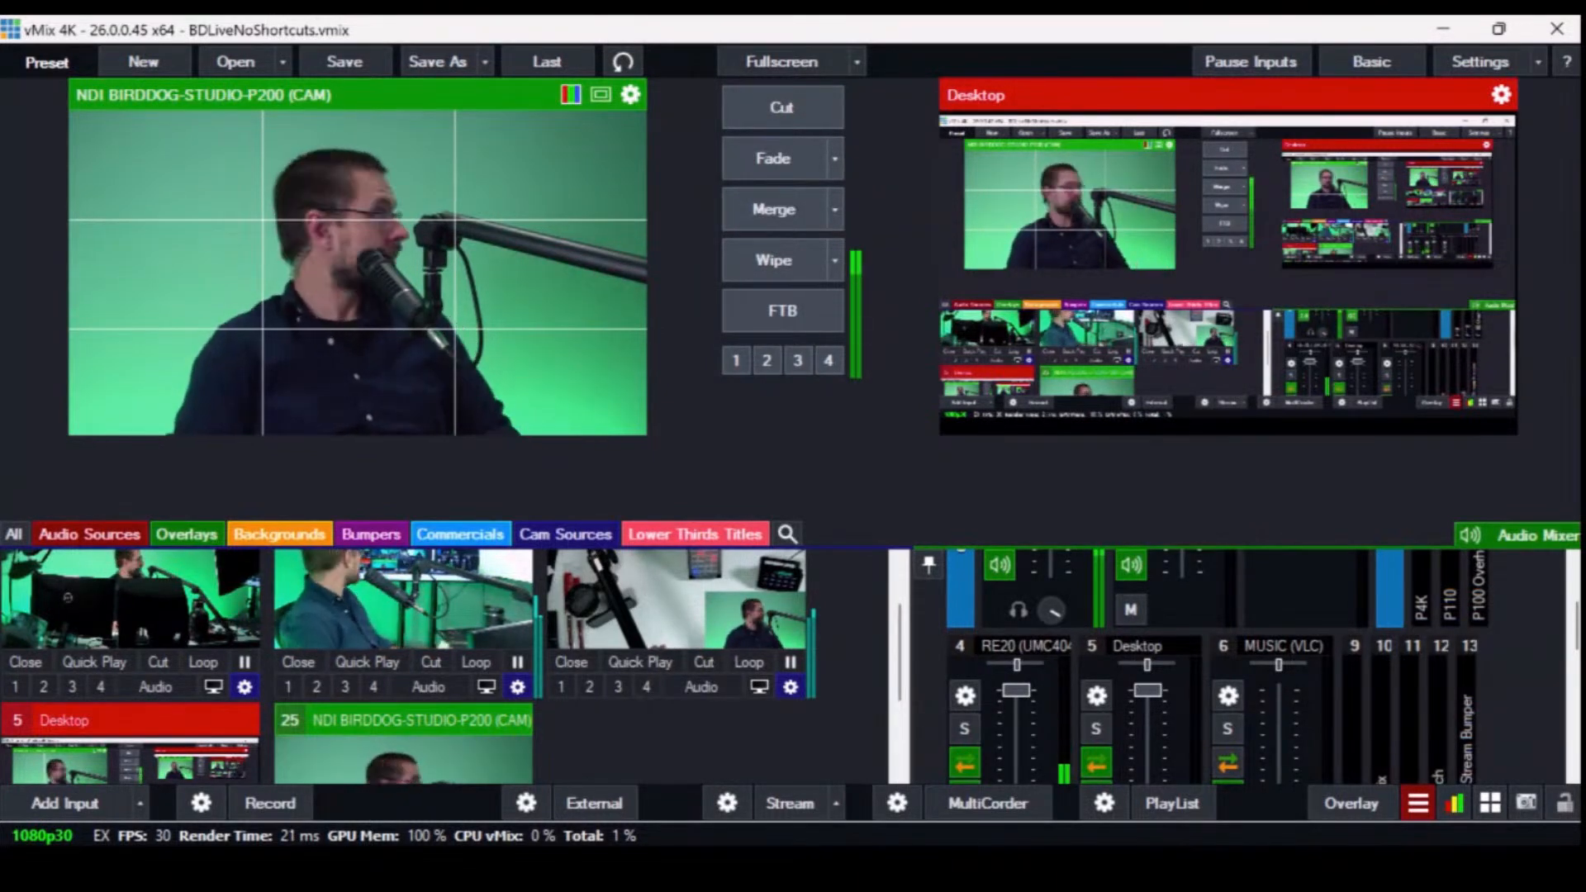
- Show the Audio Sources category and collapse all of its expanded input thumbnails, including RE20, MUSIC (VLC), Sound Effects and IN-2
left_click(89, 534)
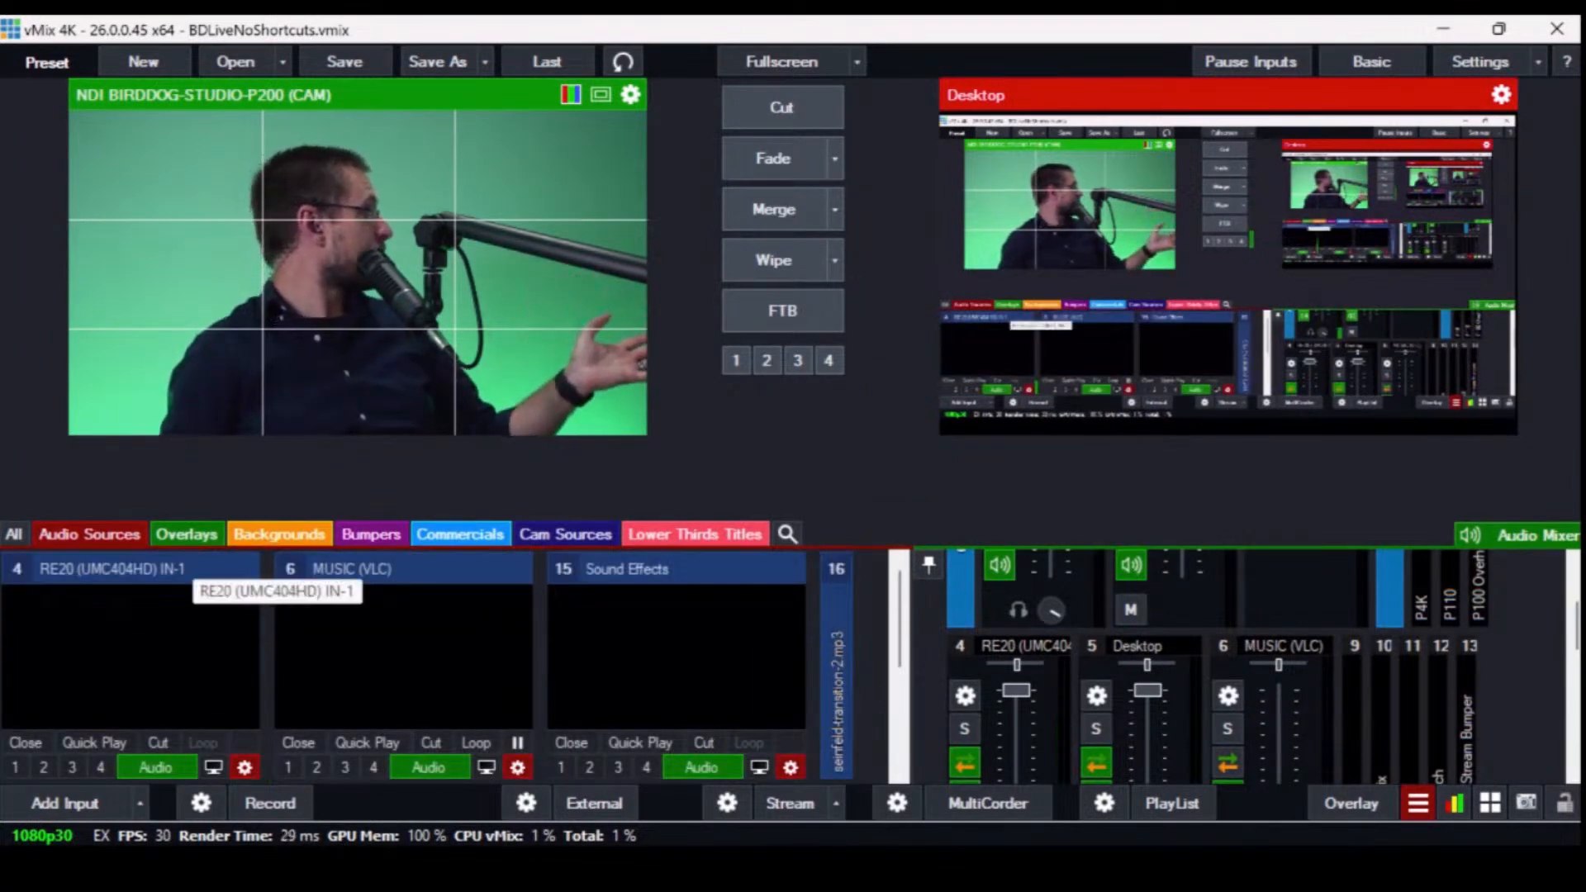
double_click(193, 567)
double_click(193, 567)
double_click(192, 567)
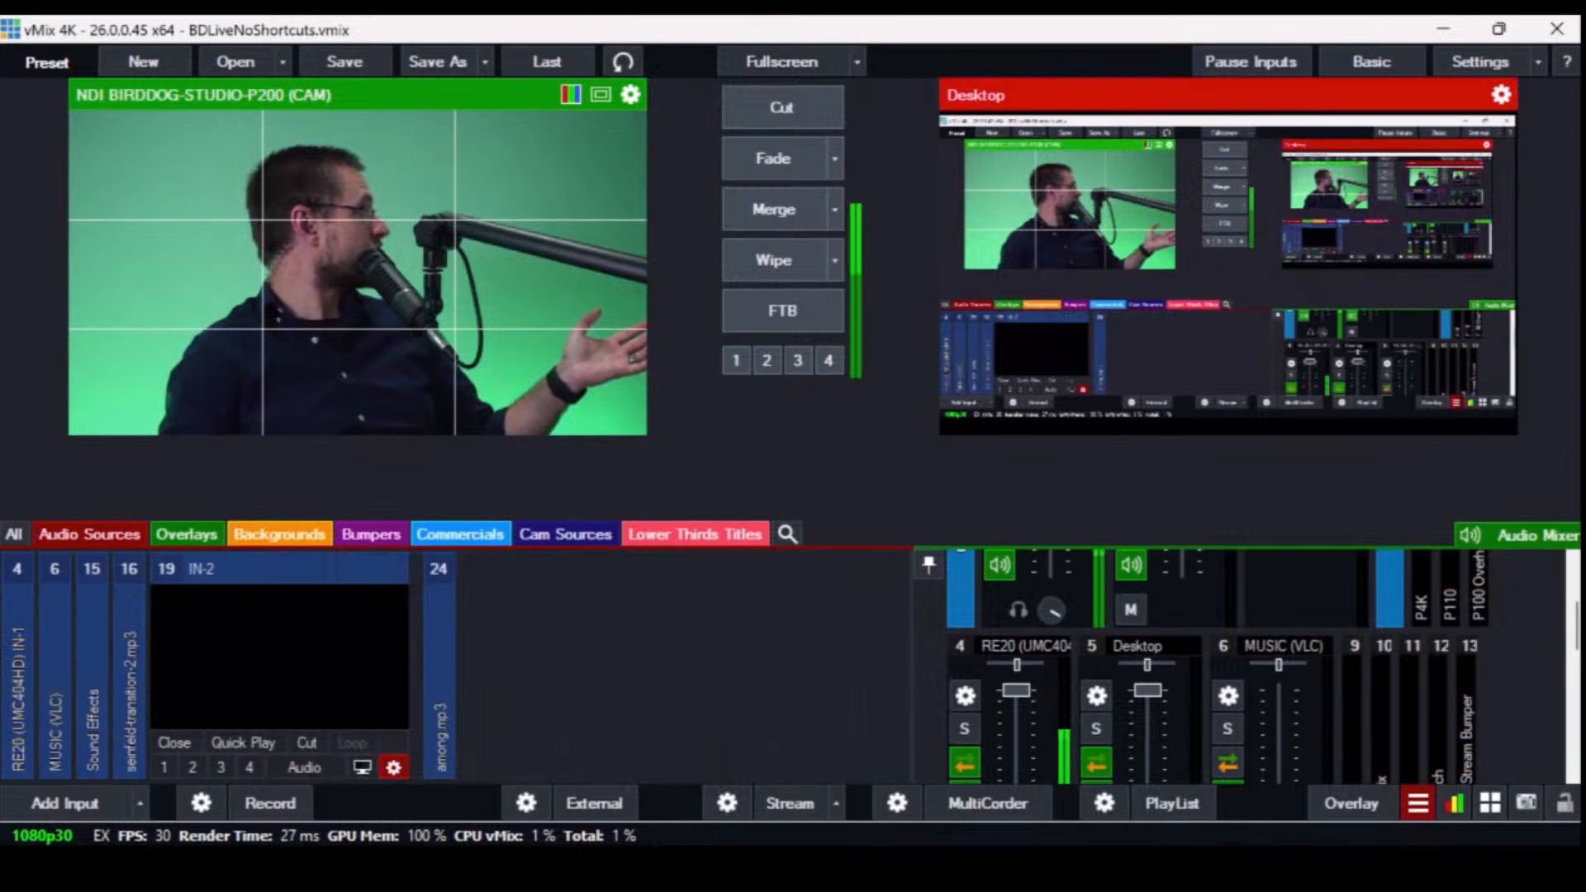
double_click(193, 567)
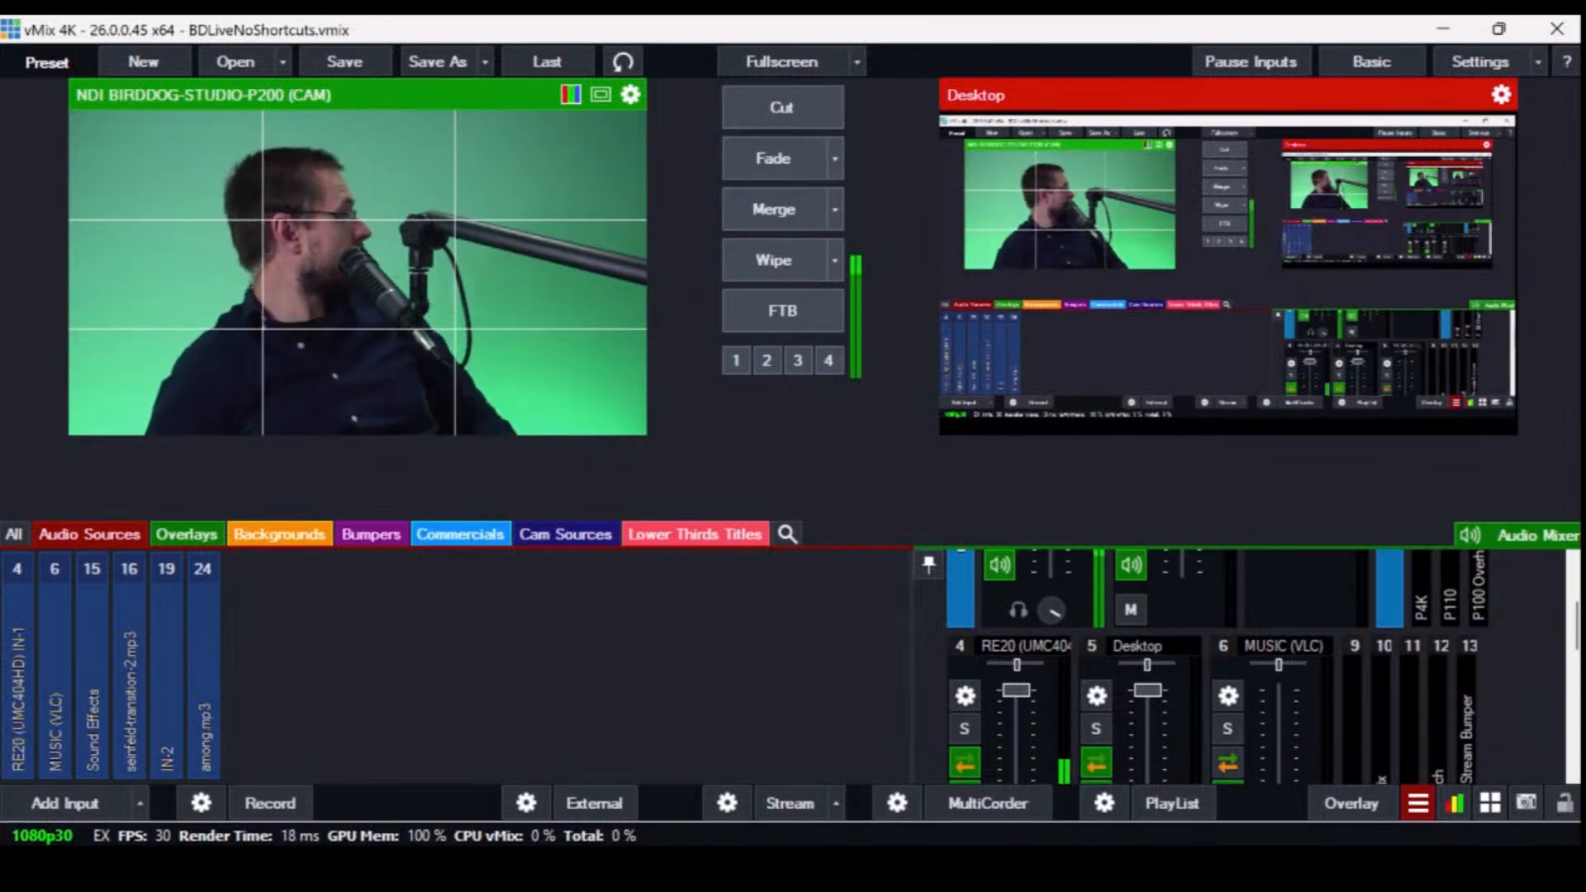
- Preview and expand seinfeld-transition-2.mp3, then collapse it again and return the preview to the NDI camera
left_click(129, 727)
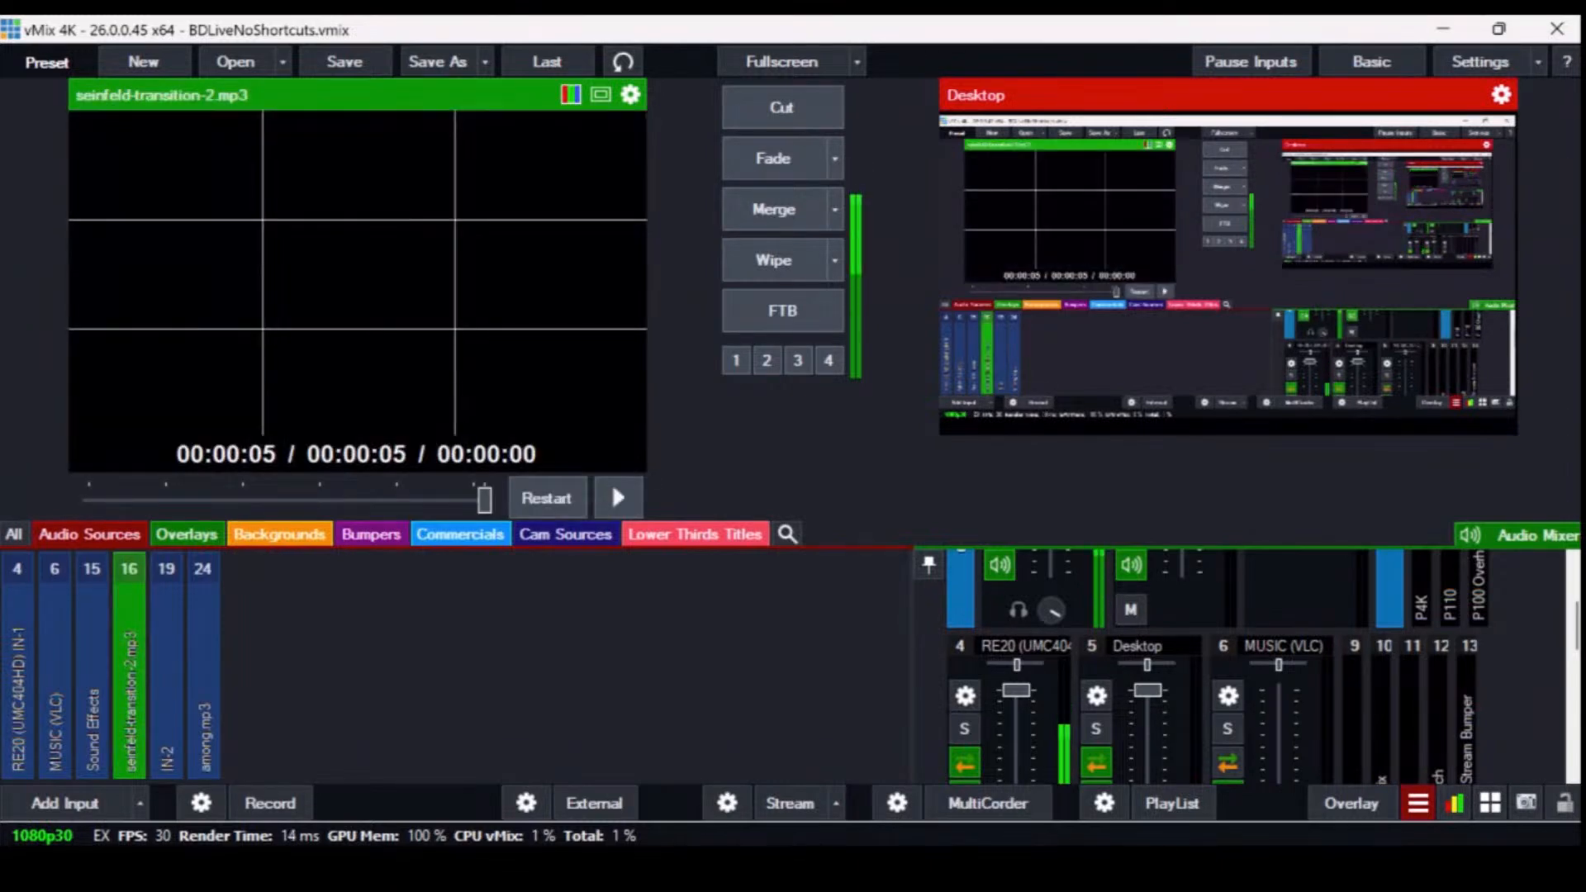
left_click(125, 743)
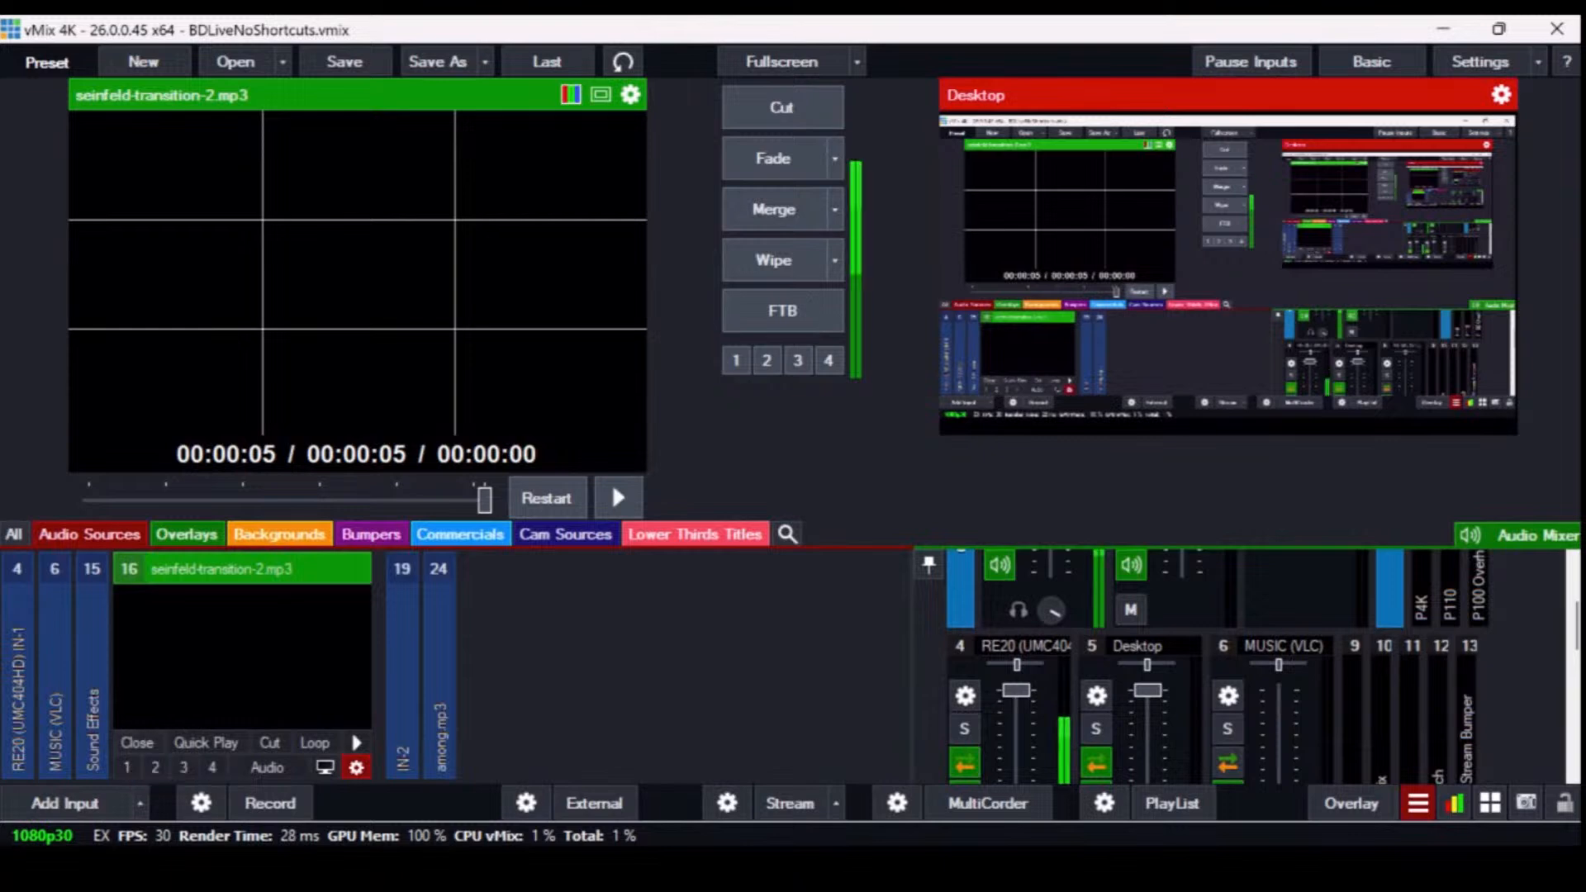
key("1")
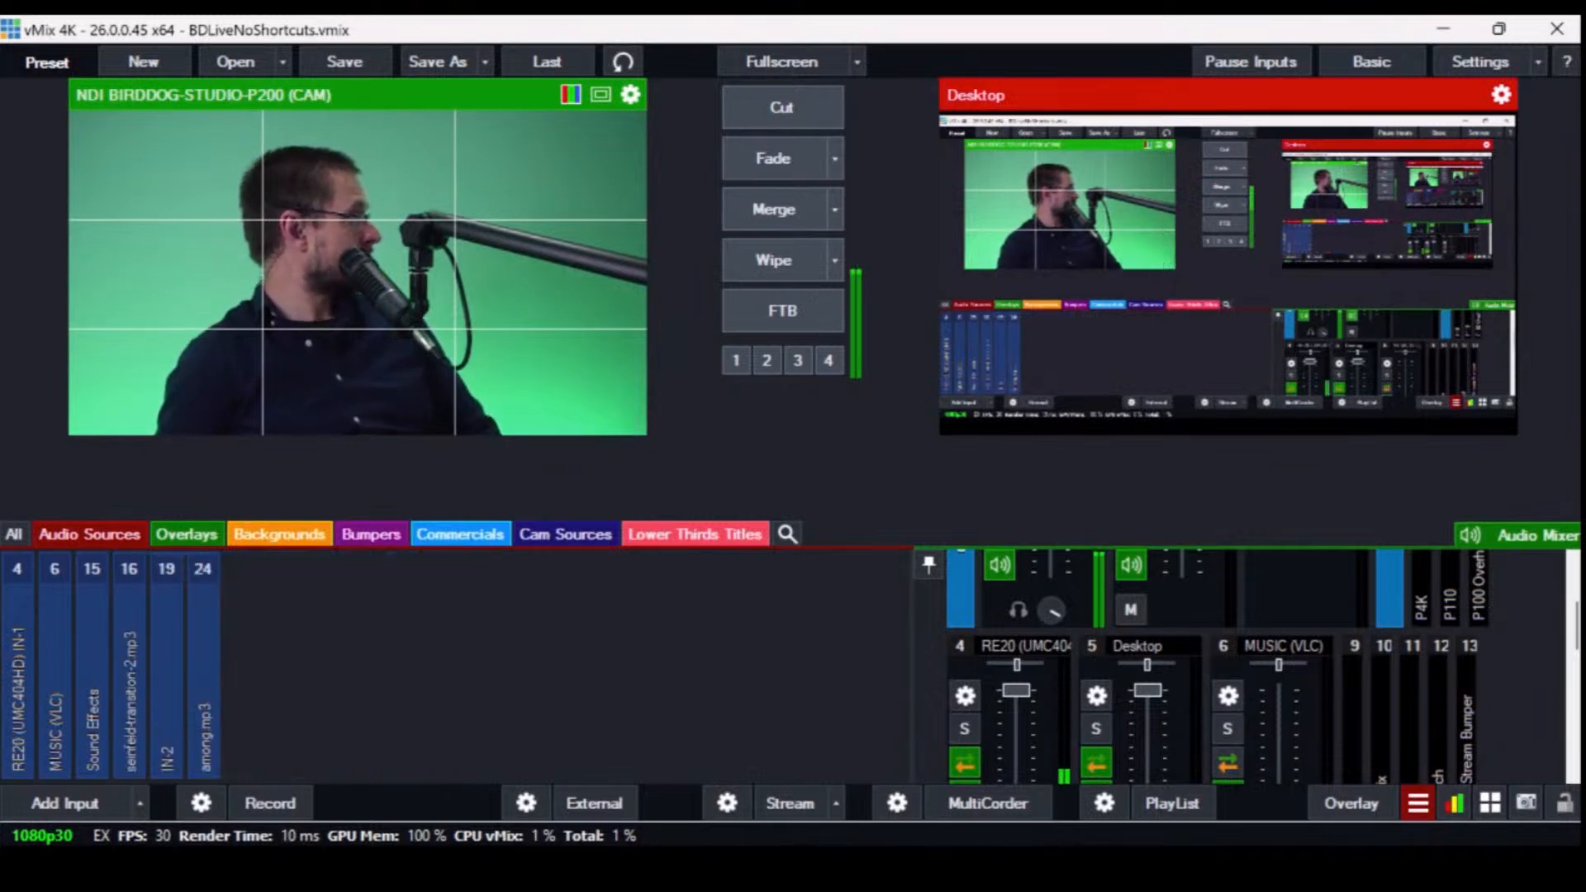
- Expand the IN-2 and among.mp3 audio inputs and collapse both of them again
mouse_move(170, 744)
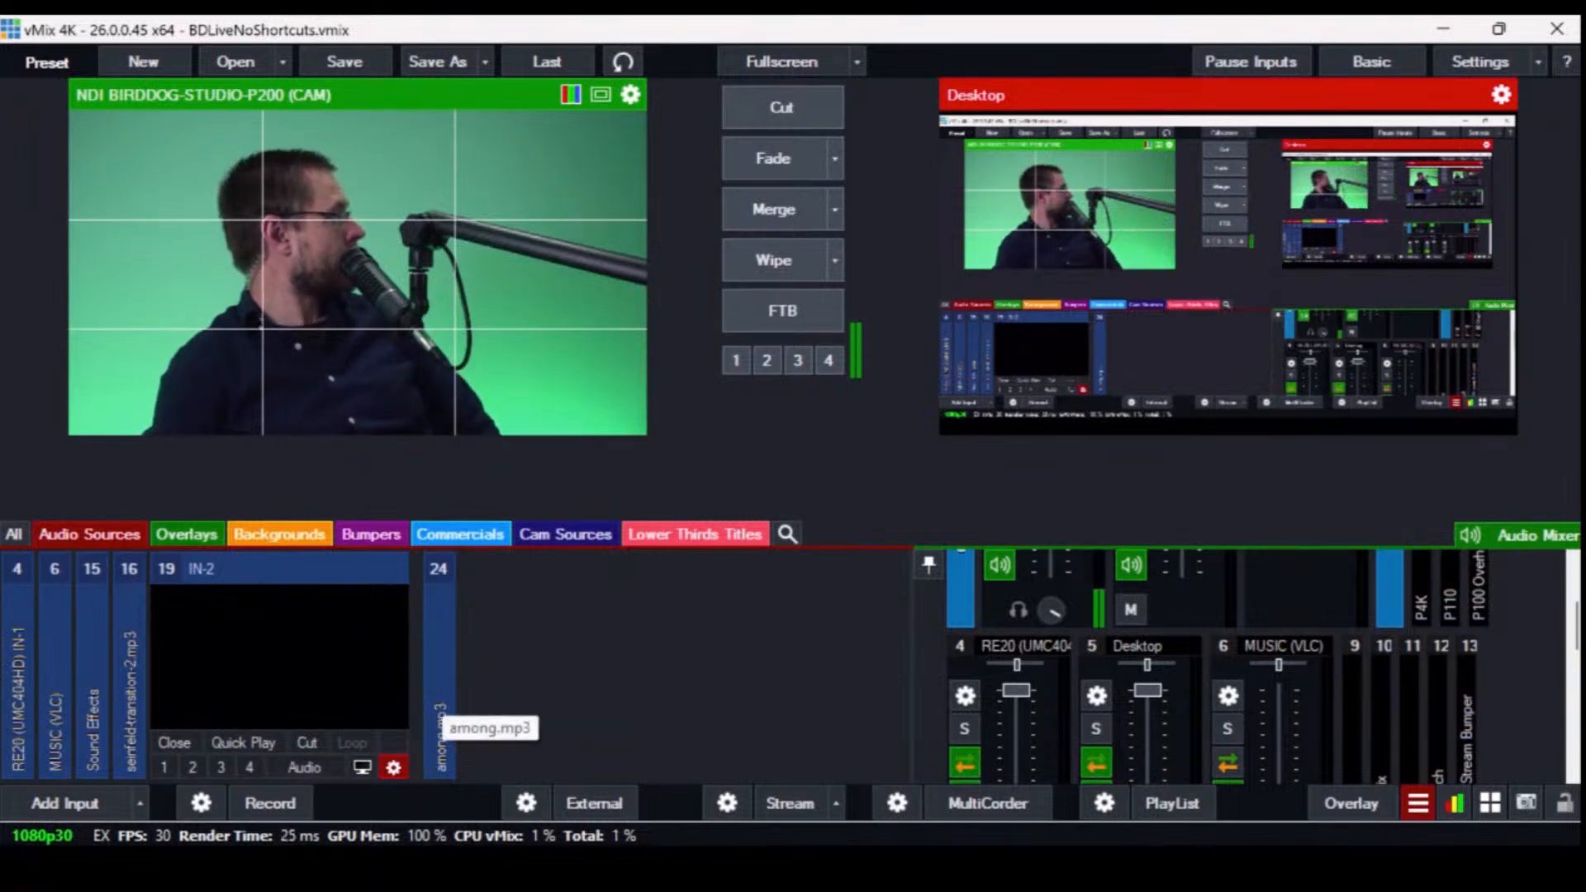
left_click(441, 696)
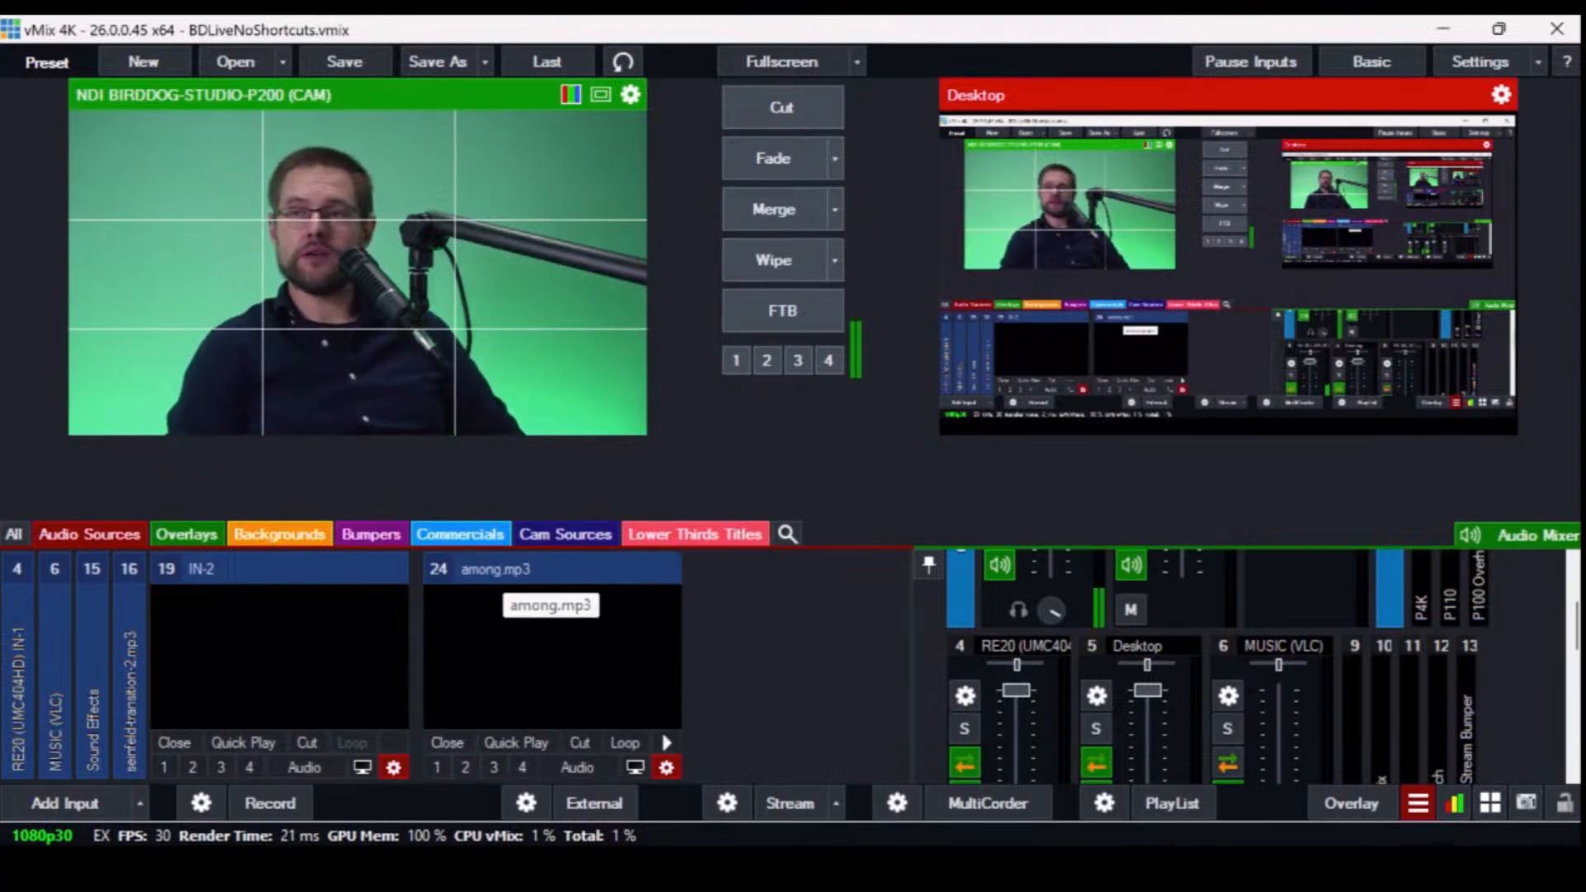
left_click(504, 570)
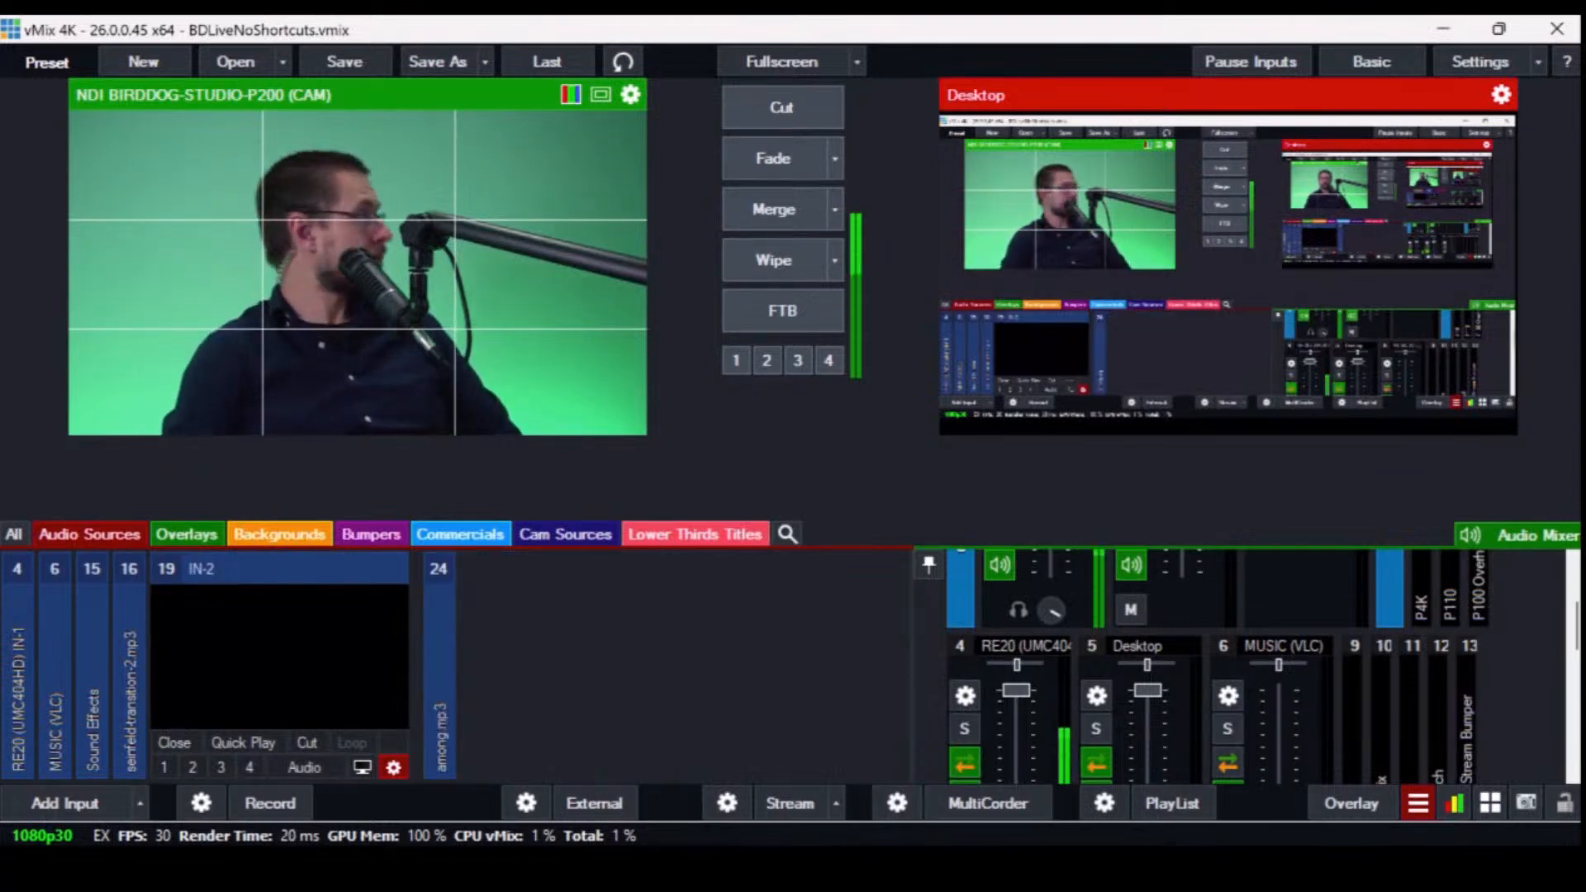
left_click(280, 570)
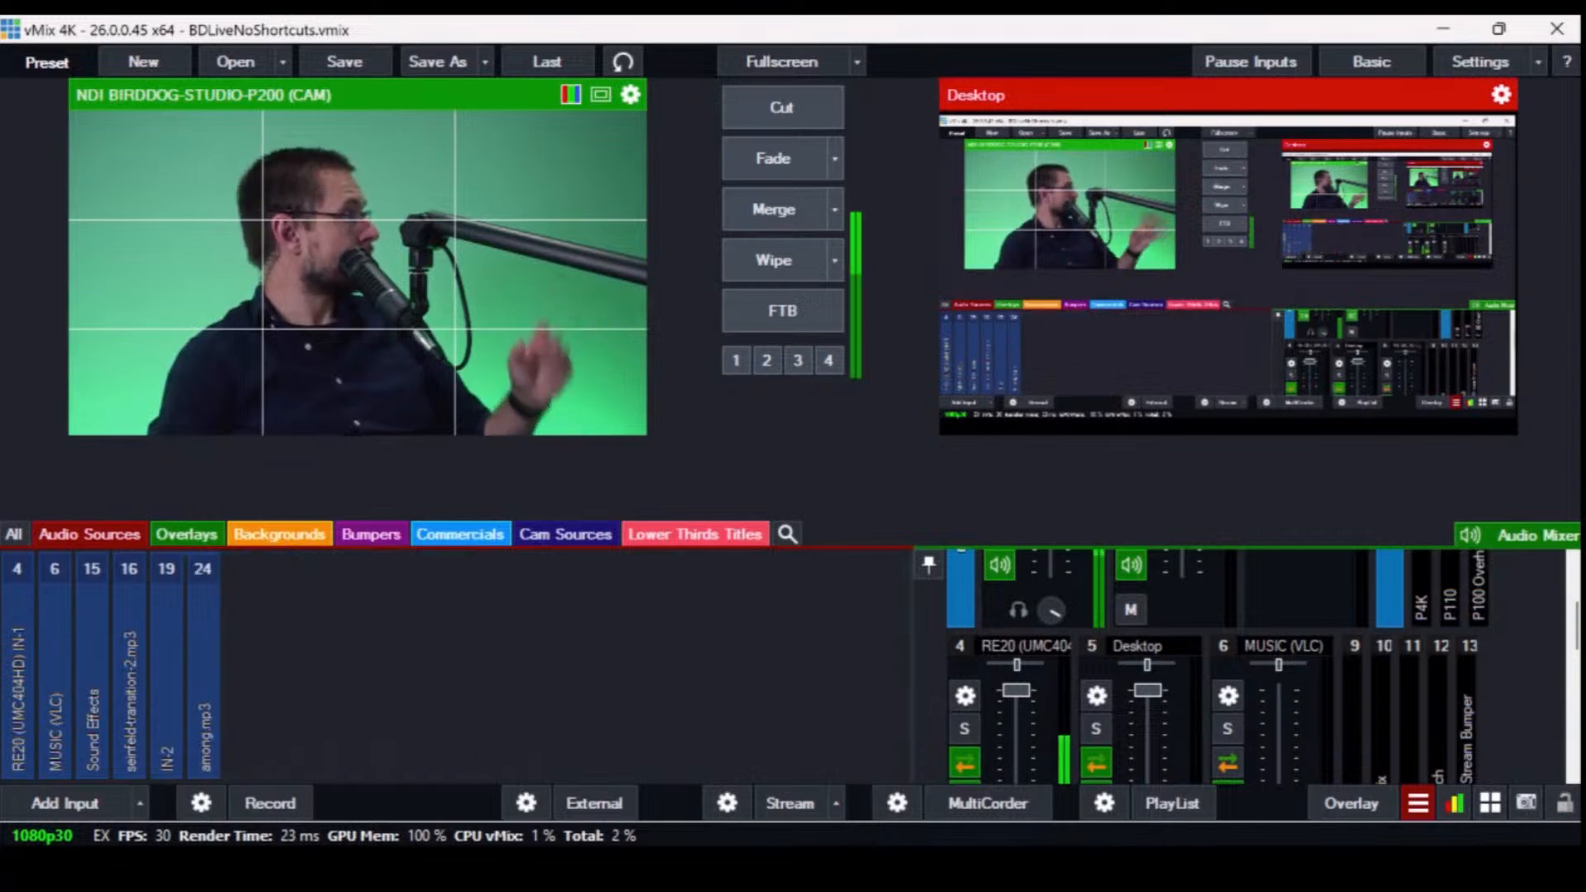
- Compare the title inputs in the Lower Thirds Titles category with the inputs in the Overlays category
left_click(696, 534)
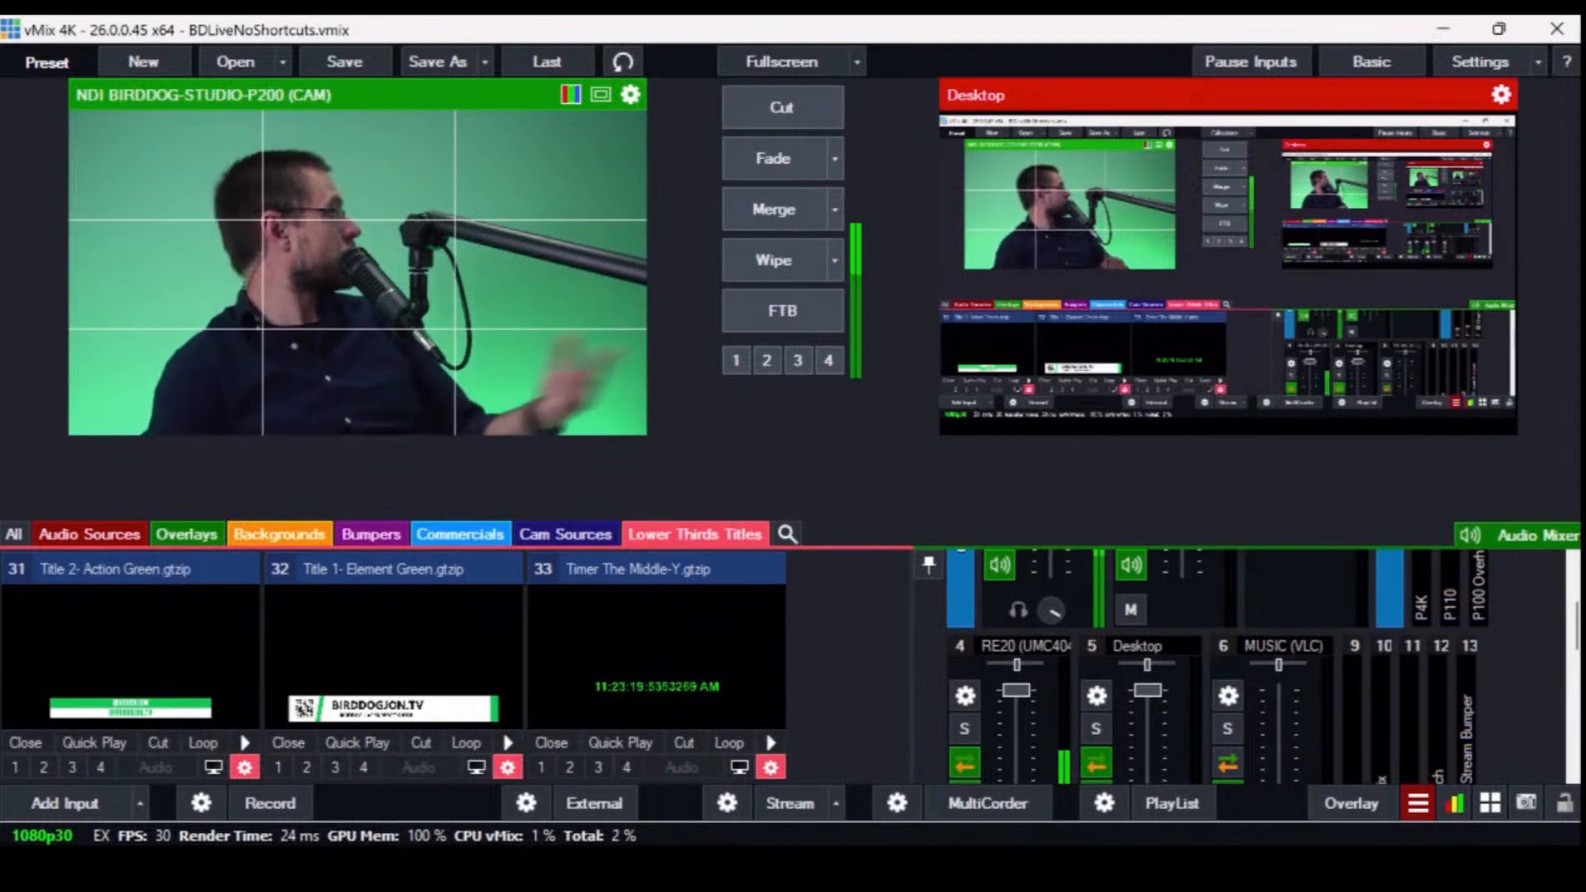
left_click(187, 534)
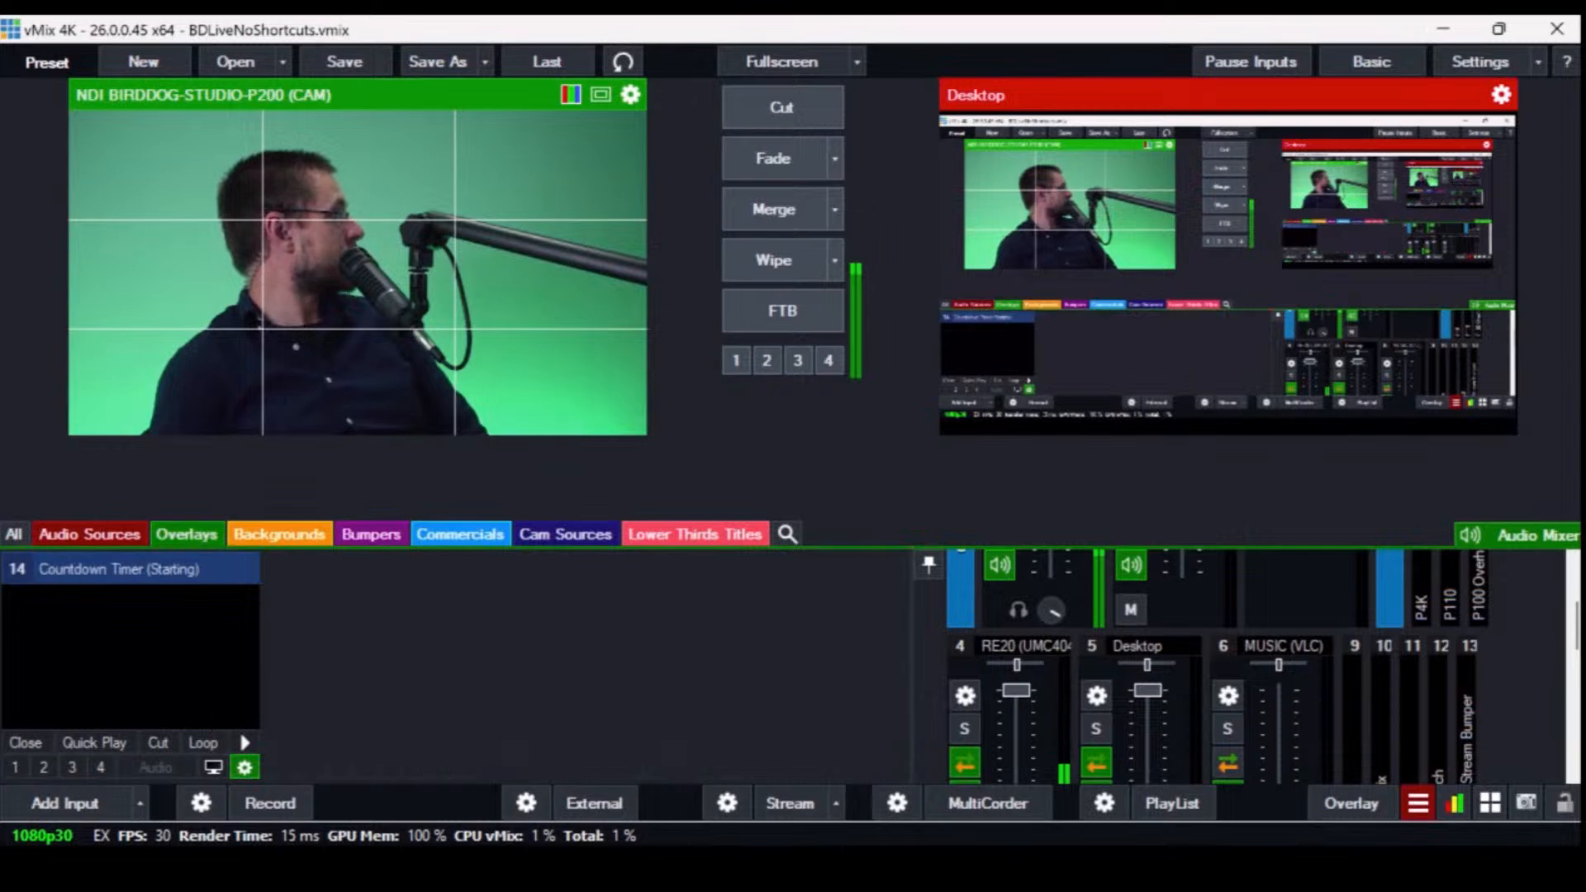
left_click(694, 535)
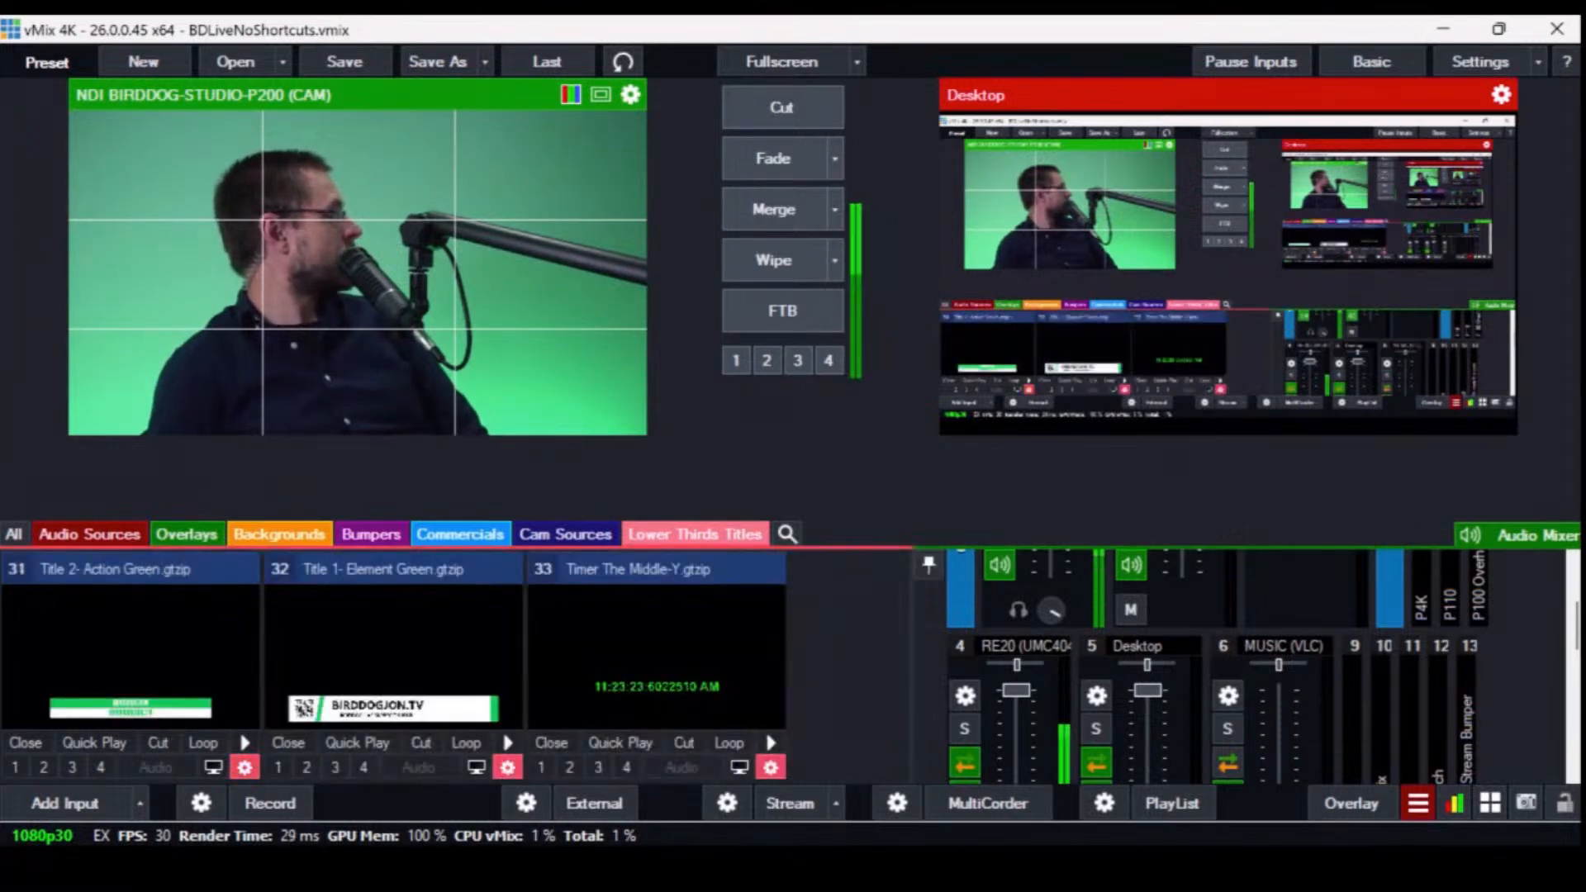
- Move the Countdown Timer (Starting) input from the Overlays category to Lower Thirds Titles and check that category's inputs
left_click(187, 535)
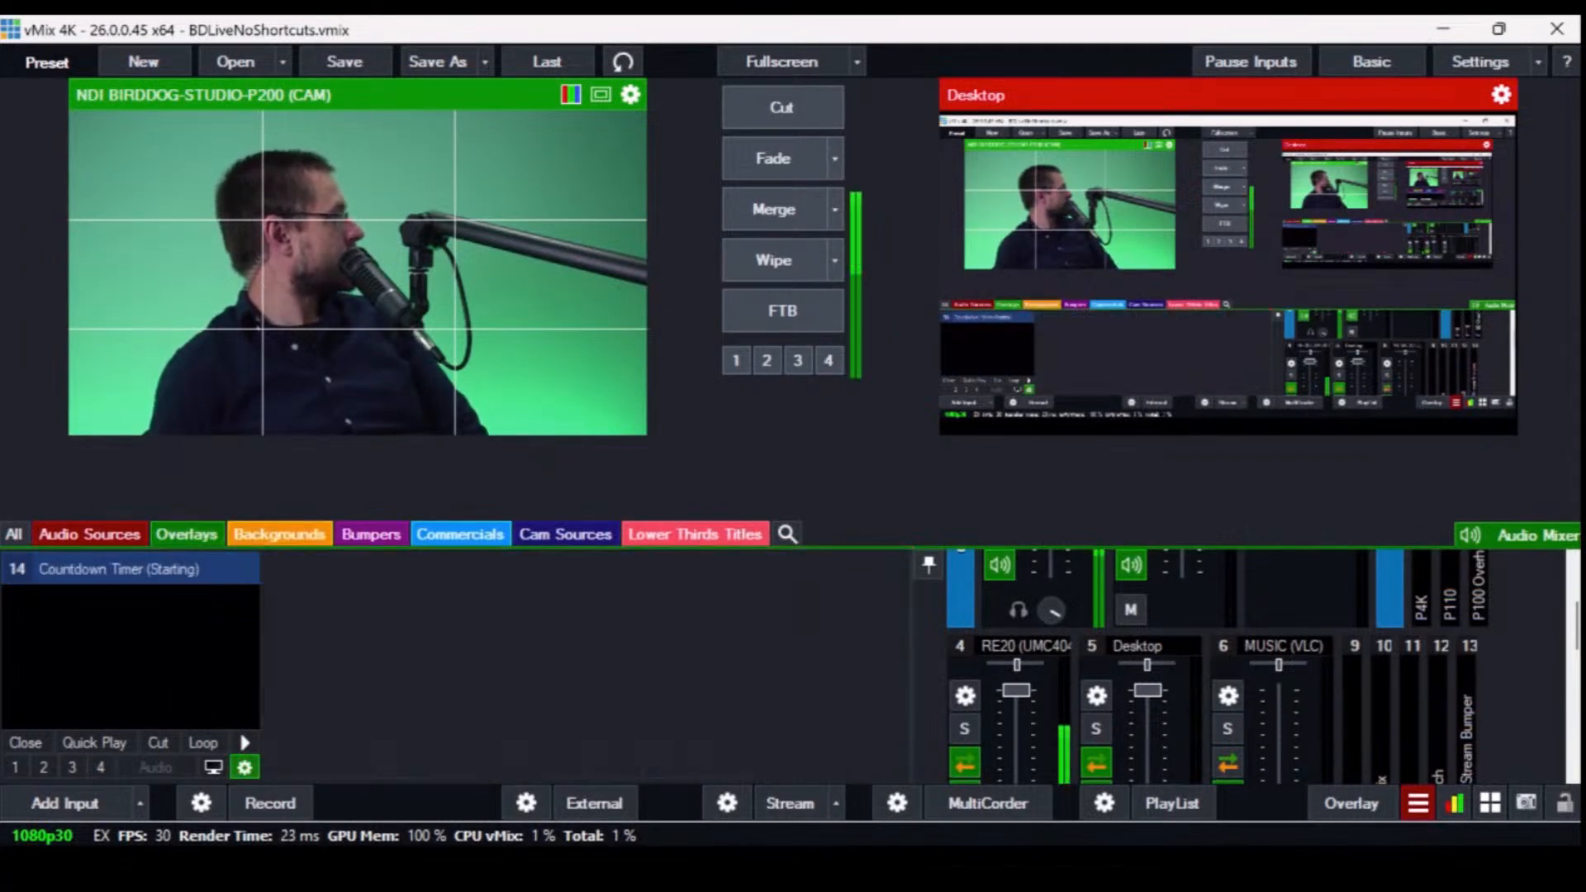
left_click(245, 768)
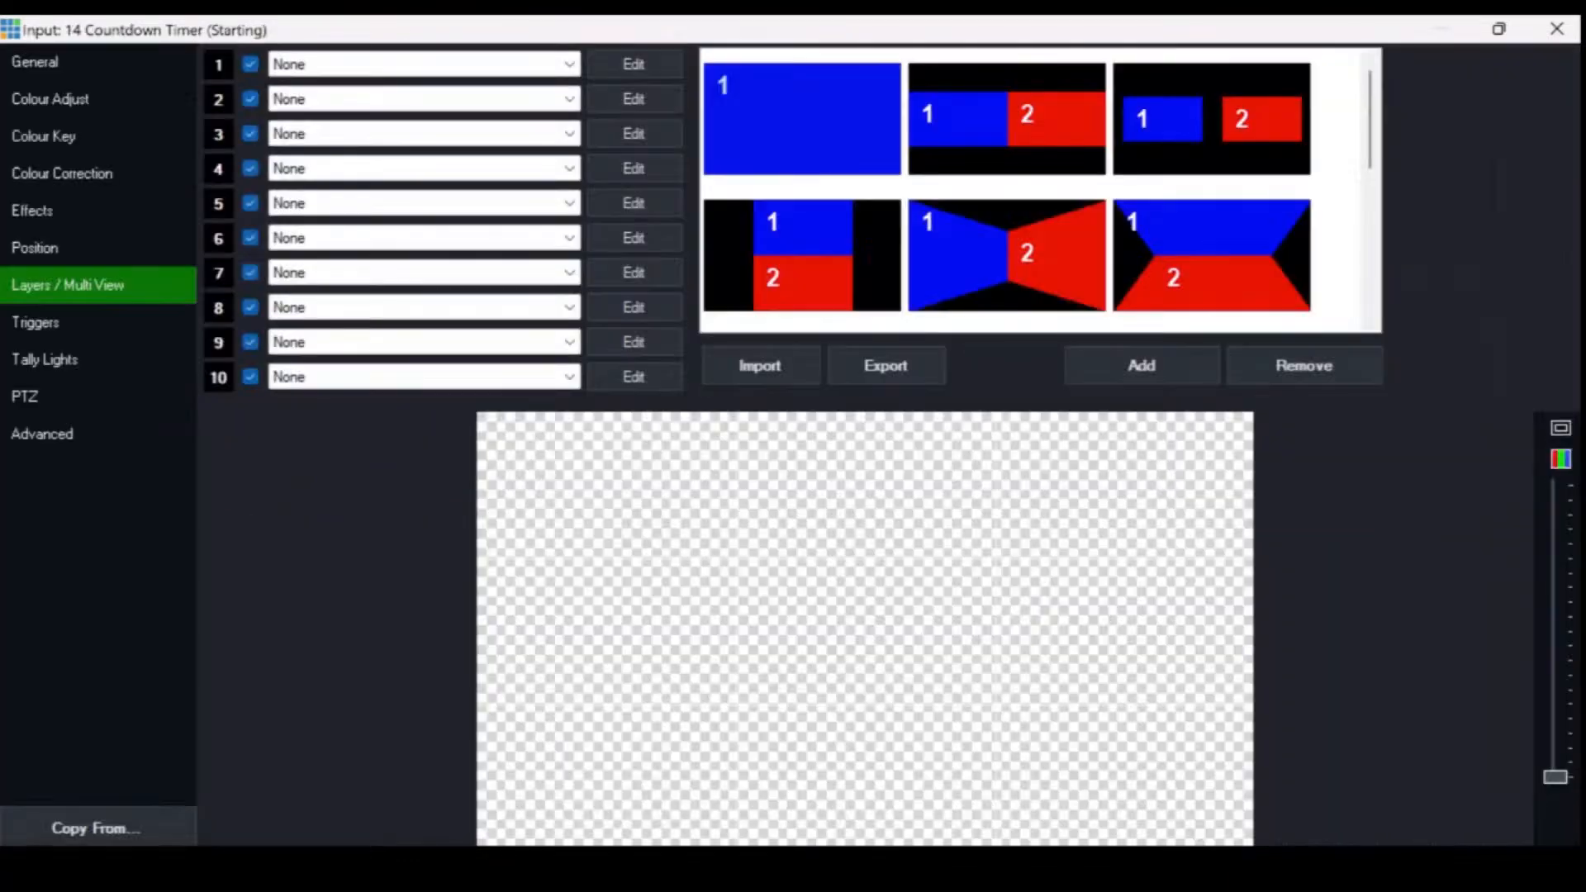
left_click(34, 62)
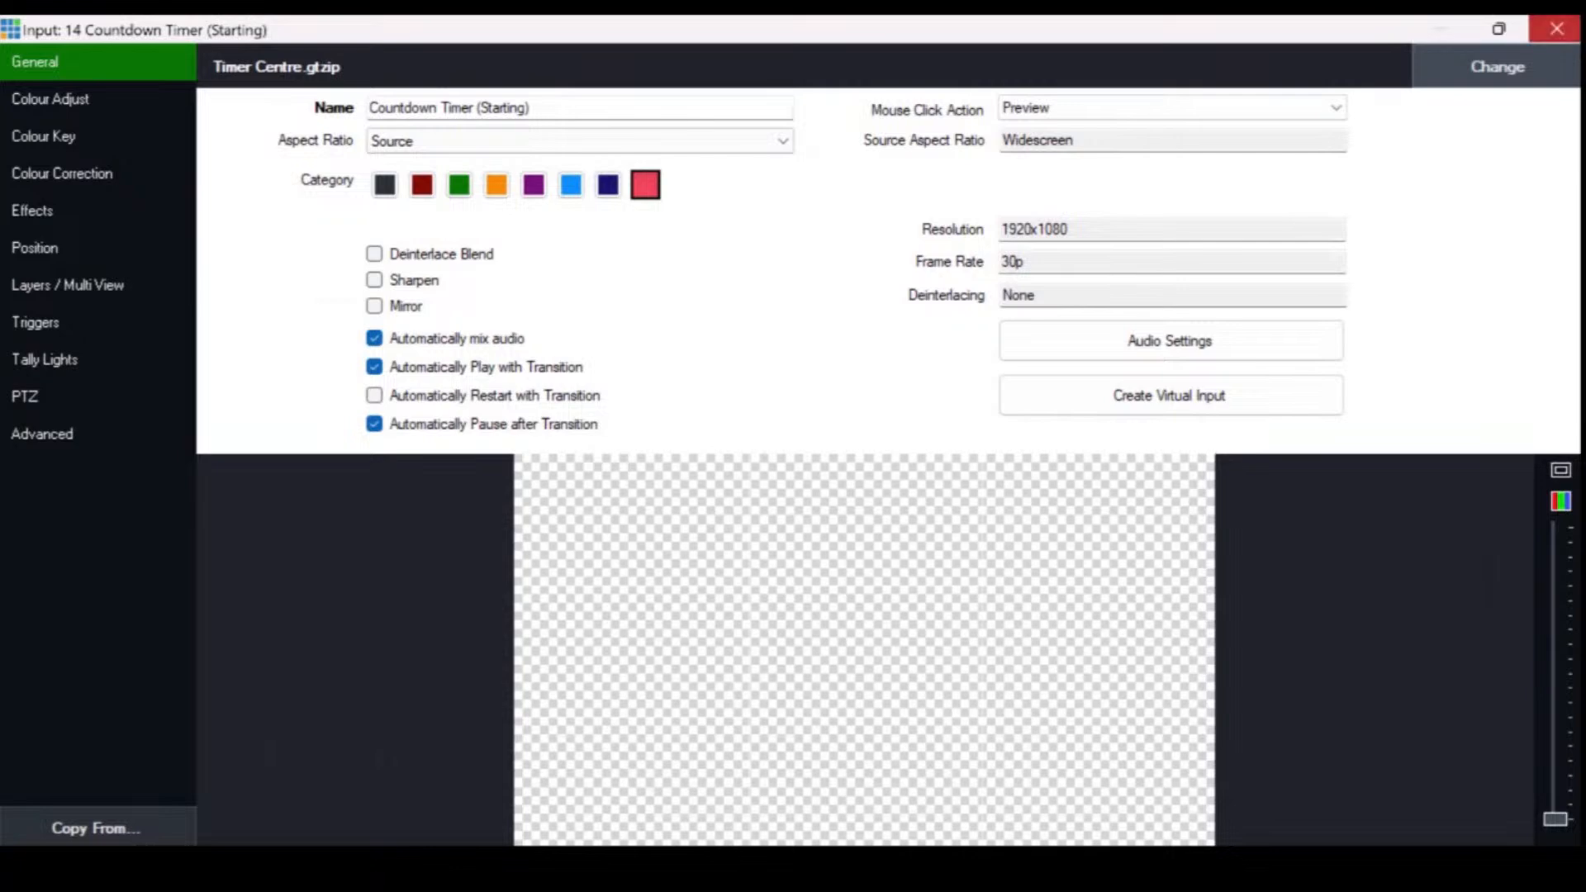
left_click(1556, 29)
left_click(696, 535)
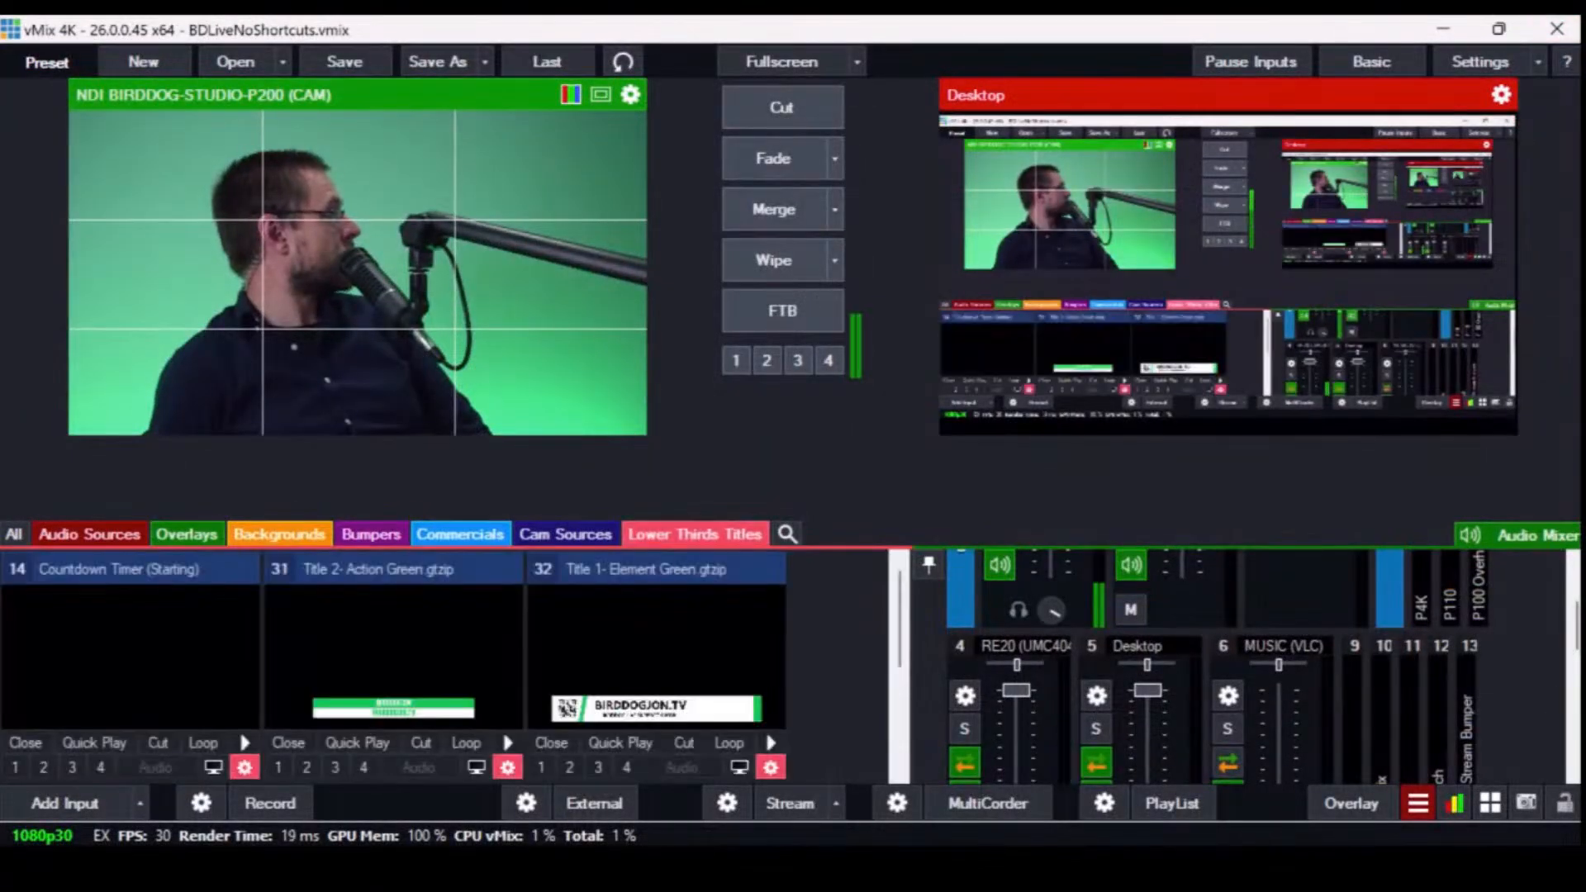
scroll(438, 667, "down", 3)
scroll(438, 667, "up", 2)
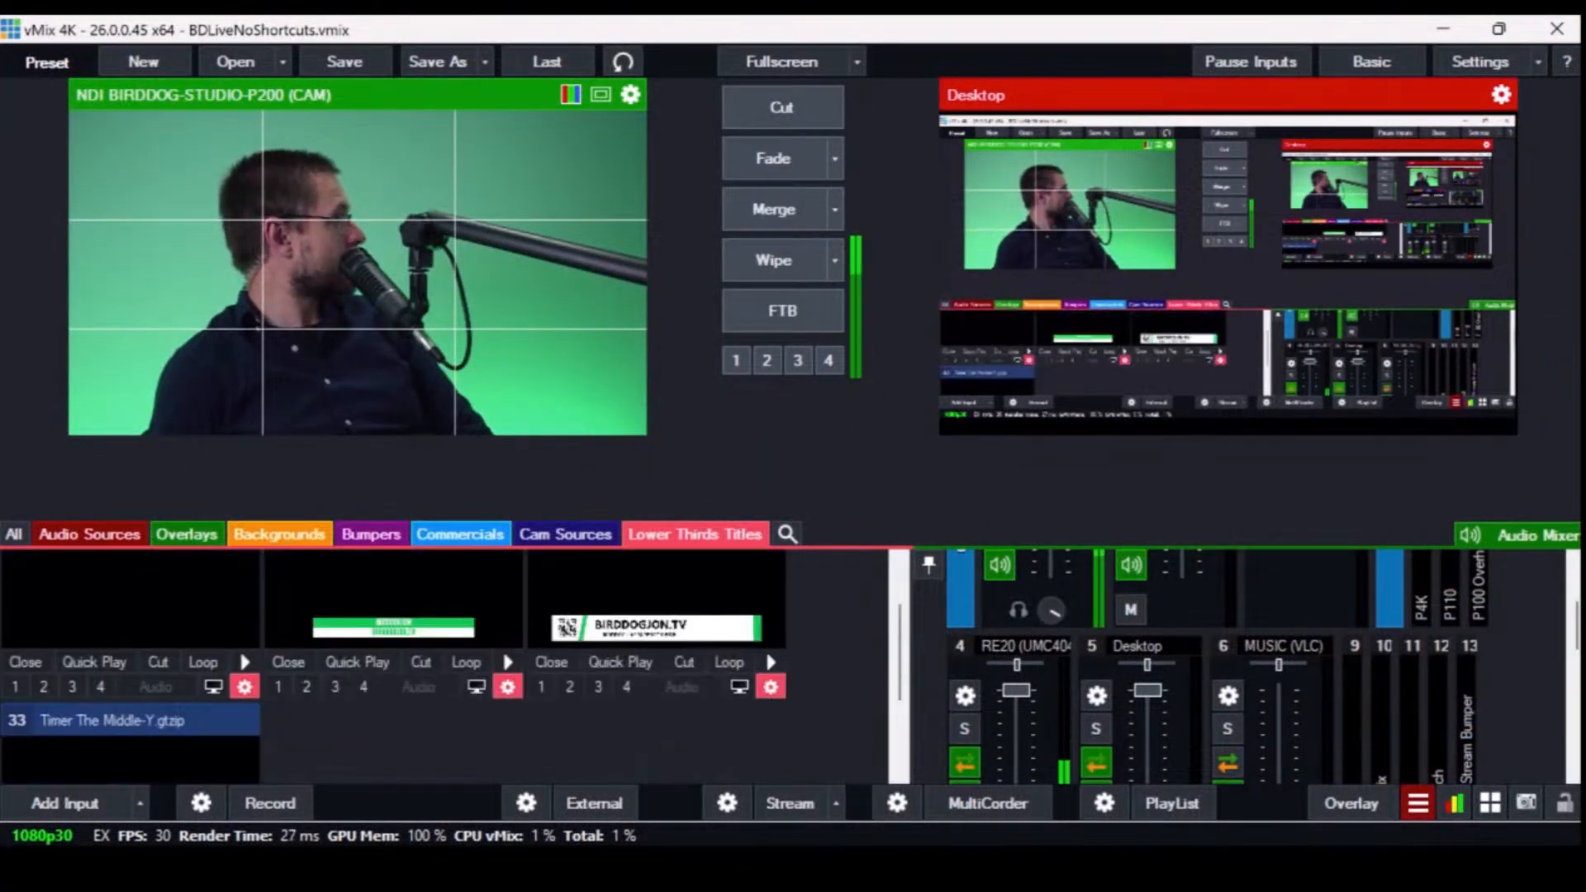
scroll(394, 667, "up", 1)
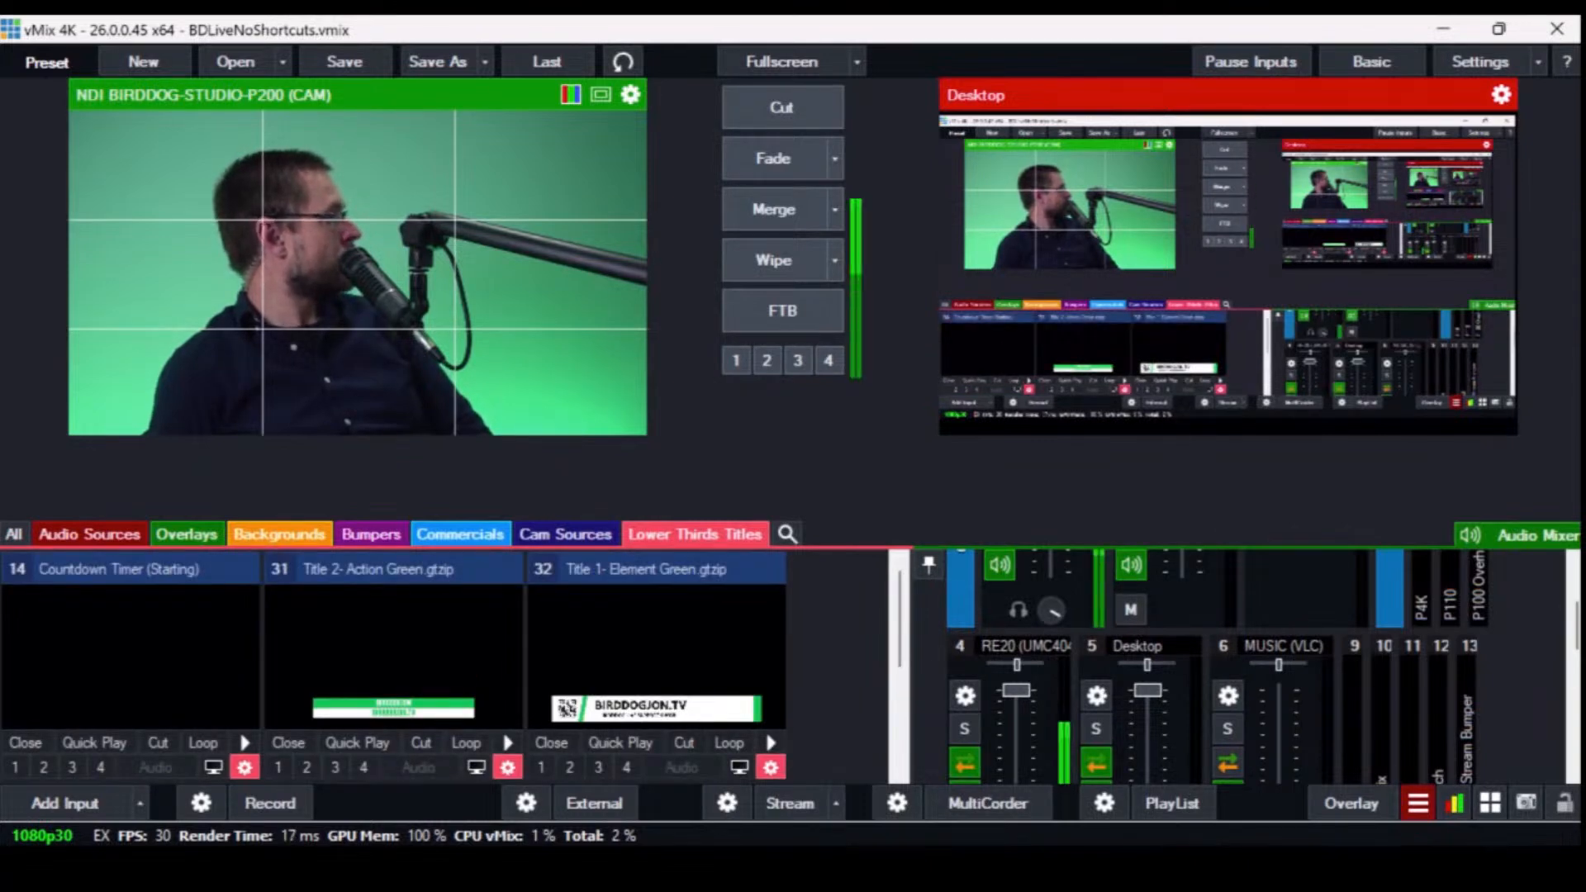
scroll(394, 667, "down", 1)
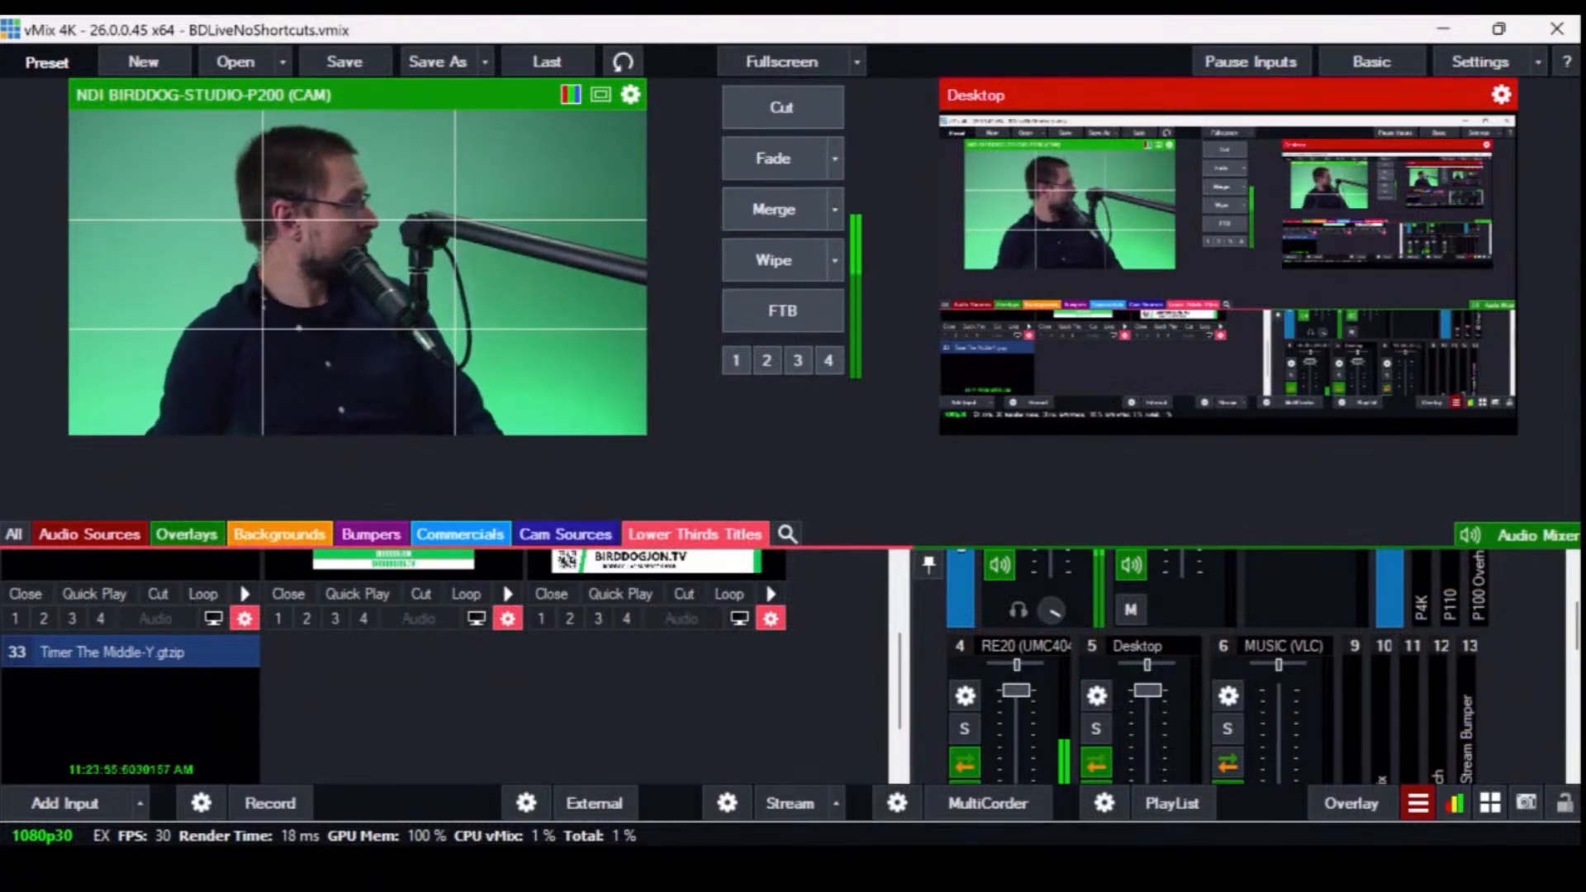
- Show the Cam Sources category and preview its cameras in turn, including P110, ending on NDI BIRDDOG-STUDIO-P200 (CAM)
left_click(566, 534)
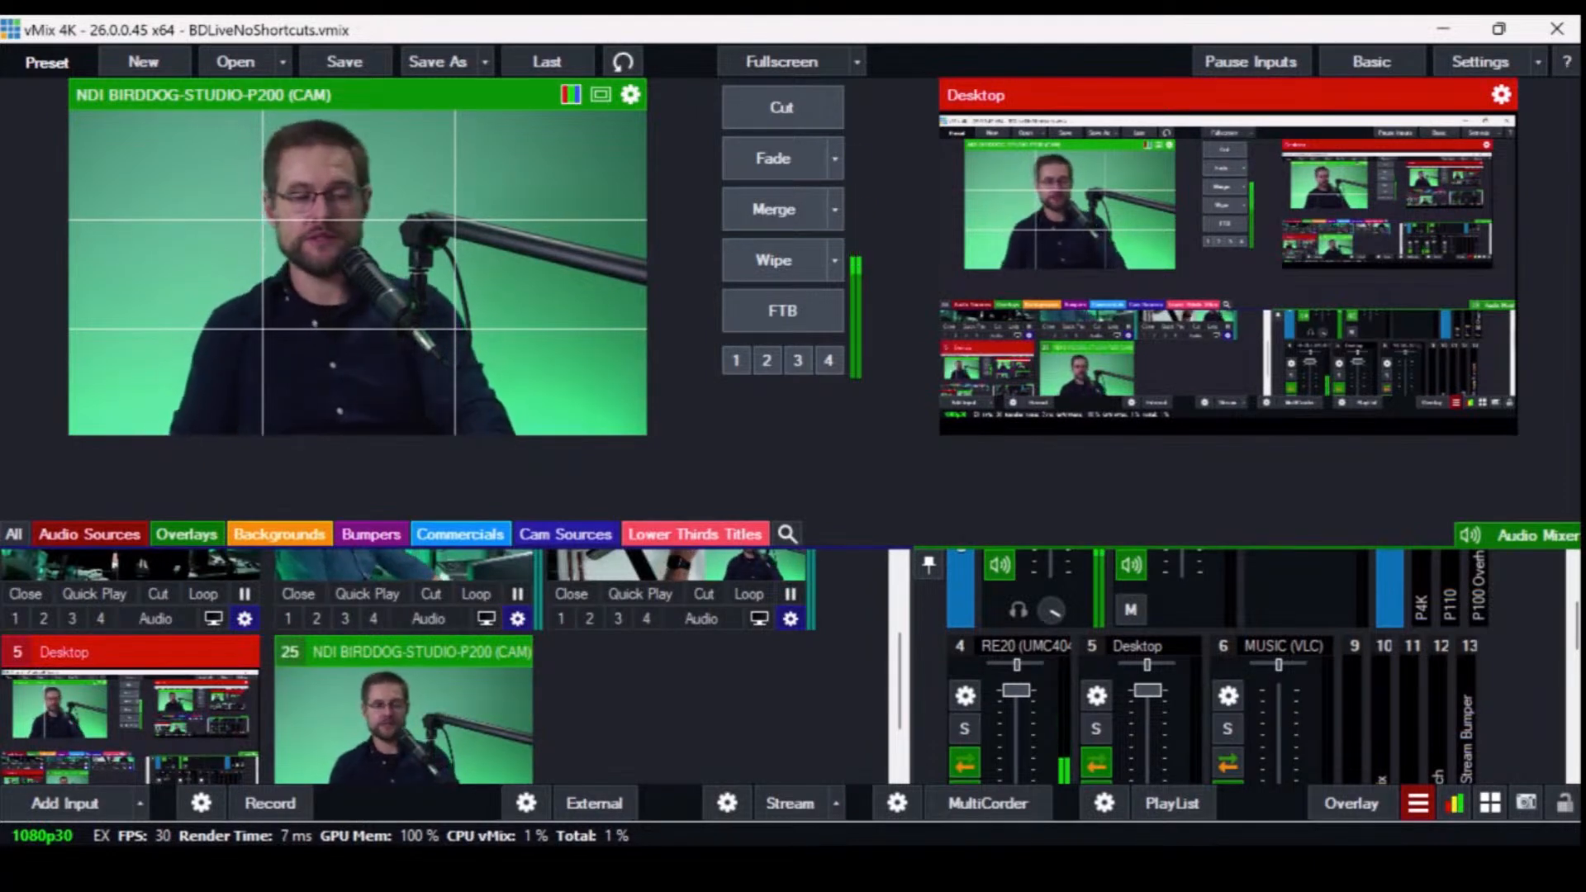
left_click(403, 566)
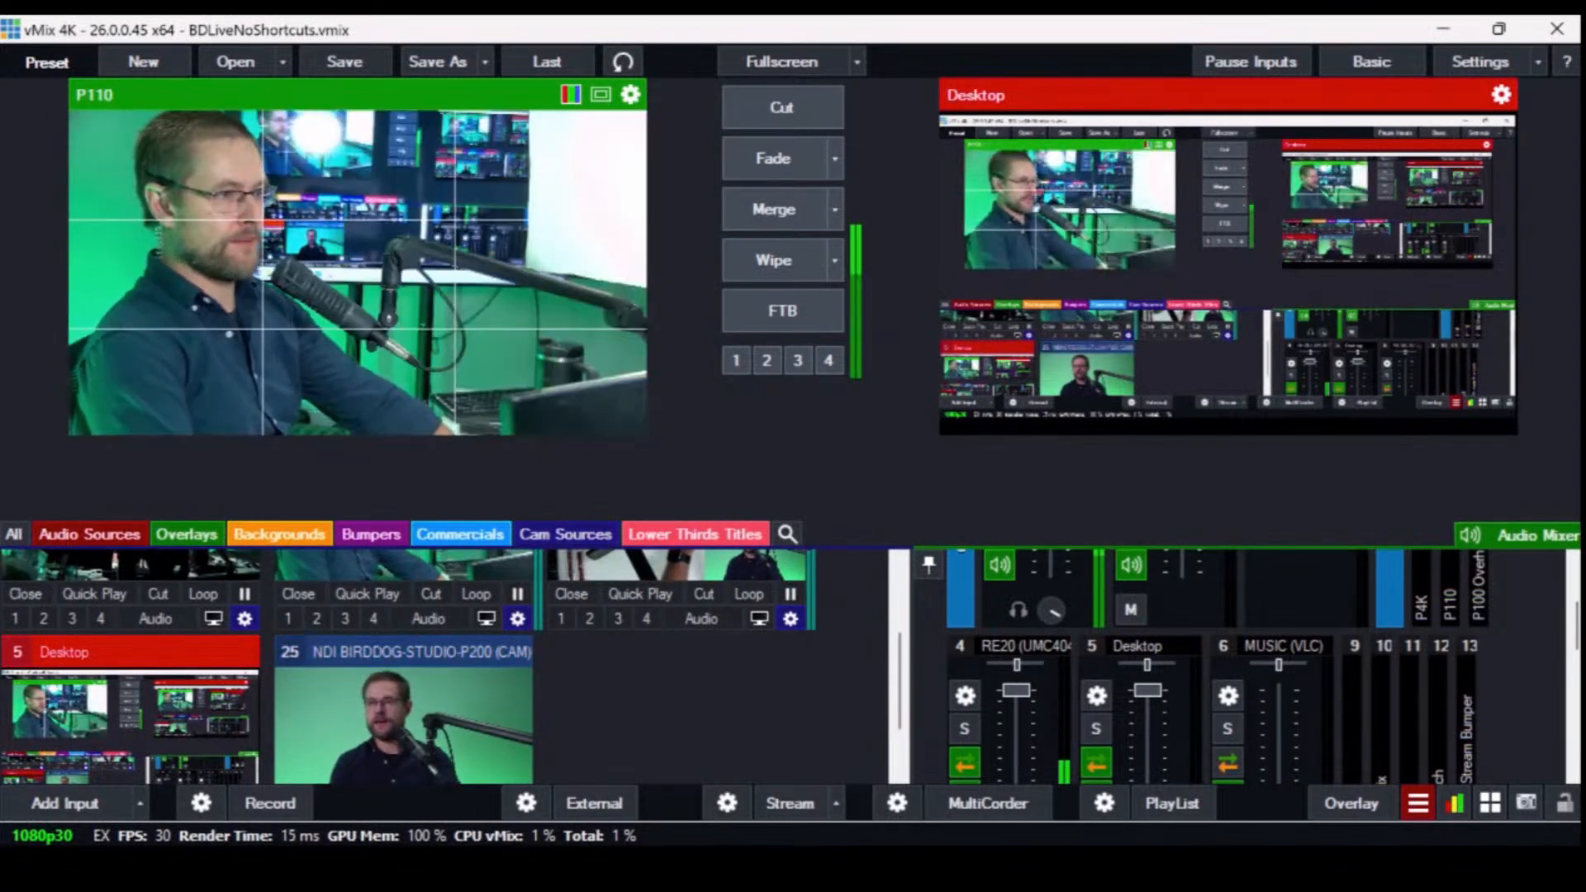
left_click(131, 566)
left_click(677, 566)
left_click(403, 724)
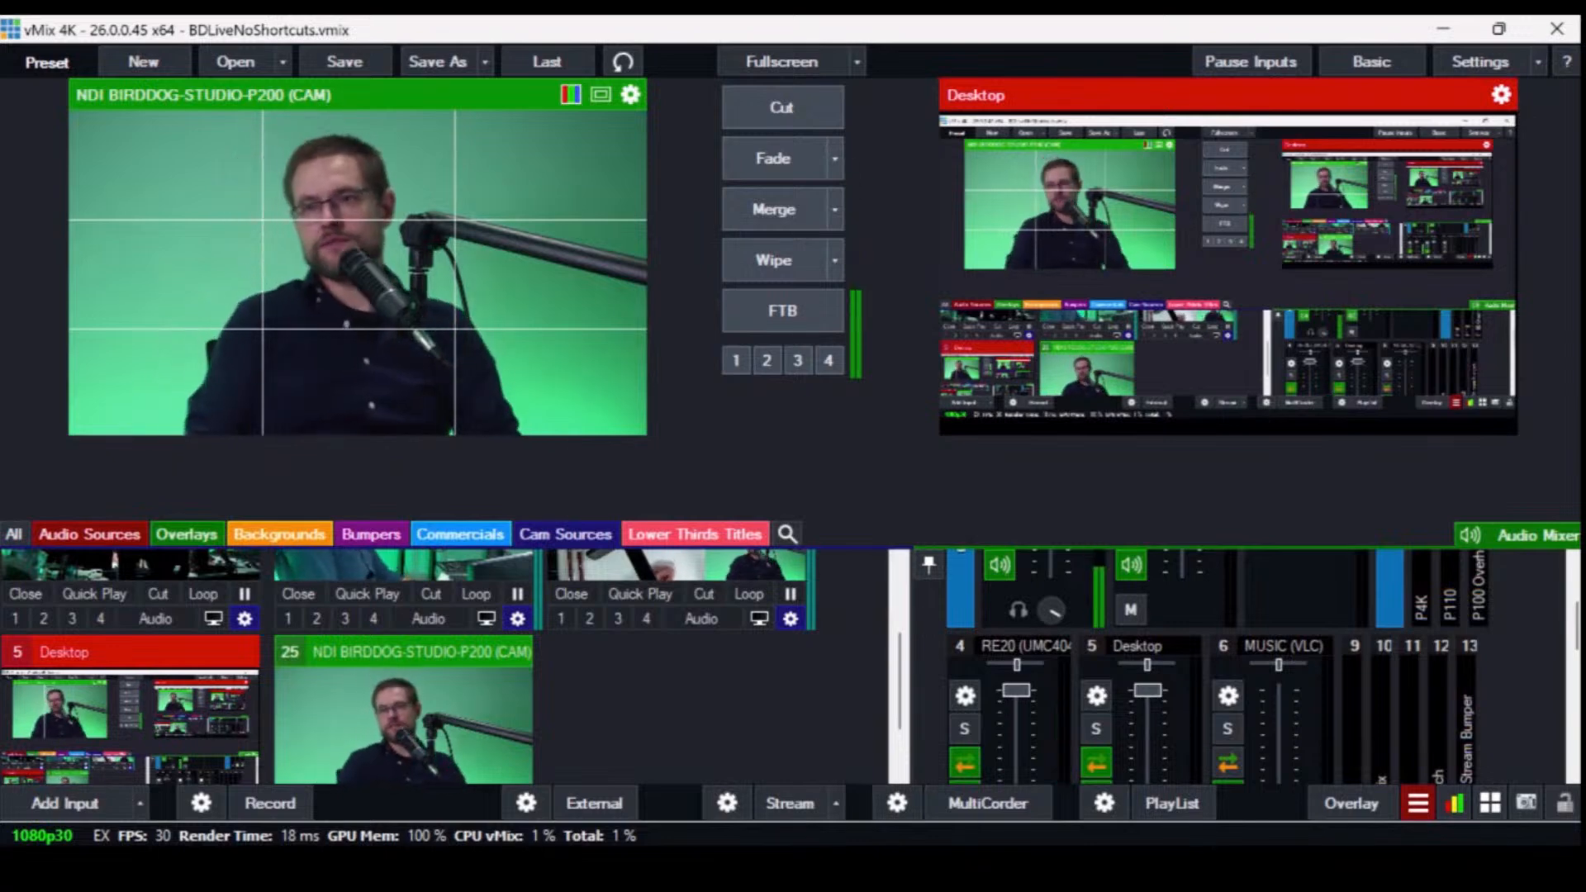
- Switch the preview among Desktop, P100 Overhead, P110 and Starting by input number, and return it to the NDI camera
mouse_move(368, 867)
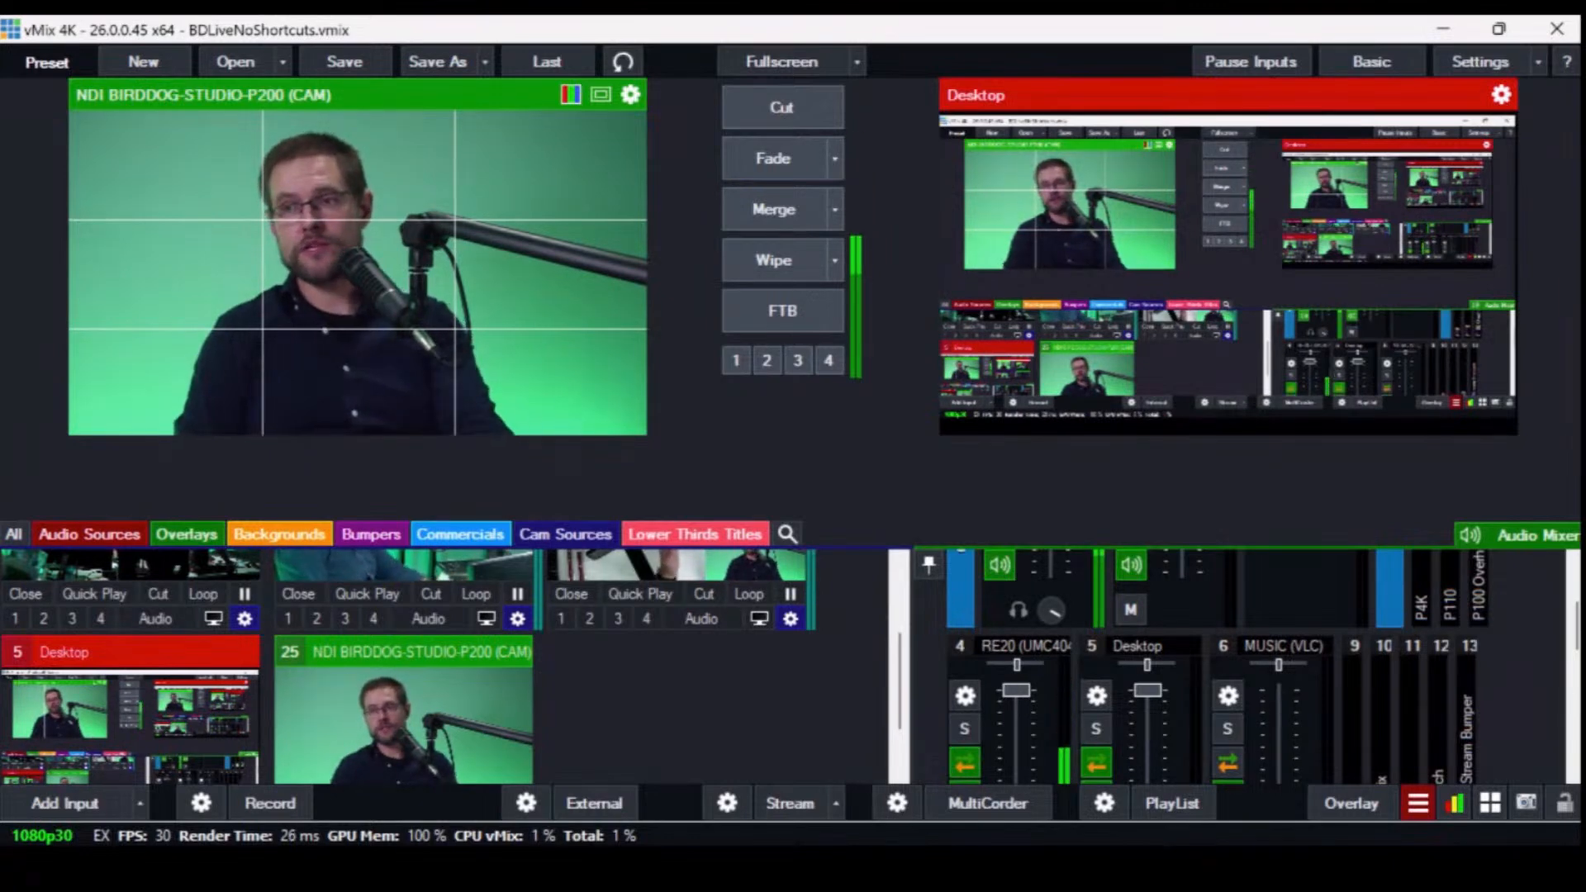
key("5")
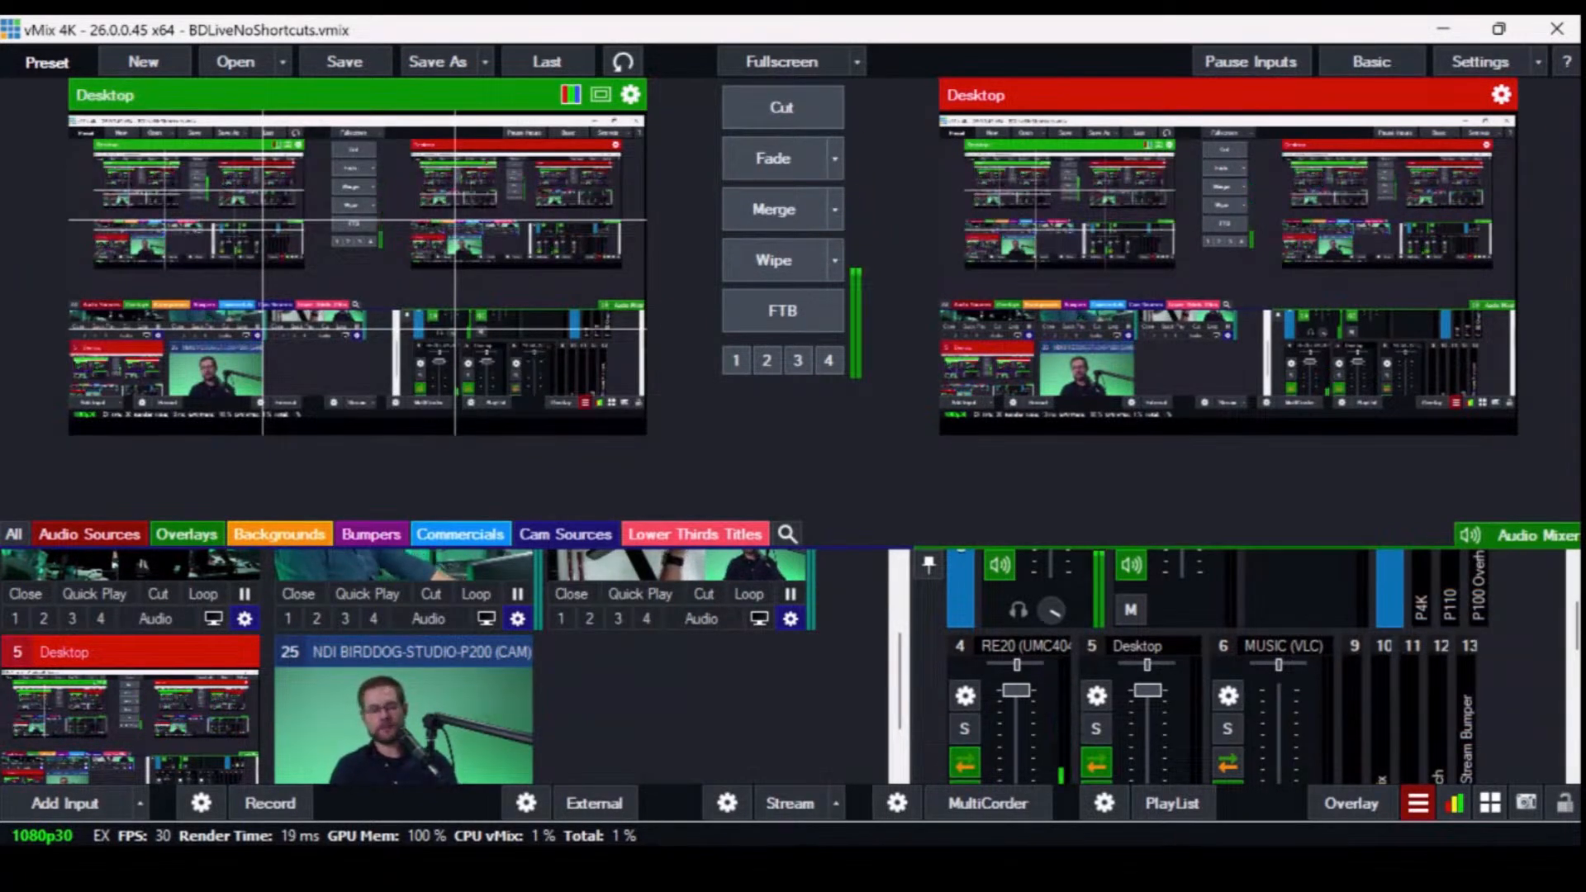
key("3")
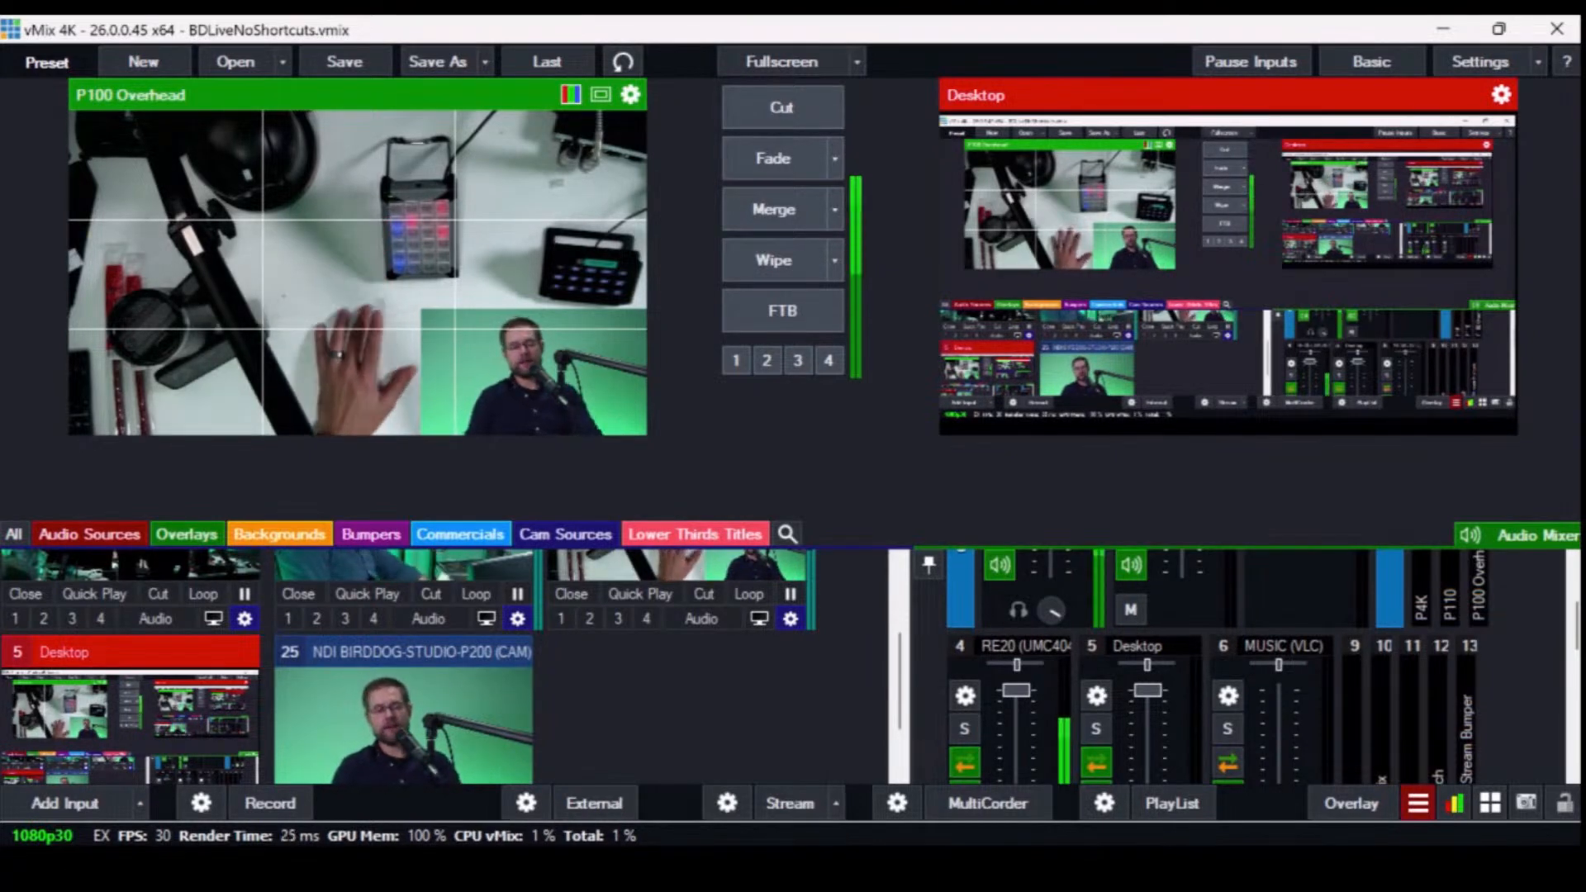
key("4")
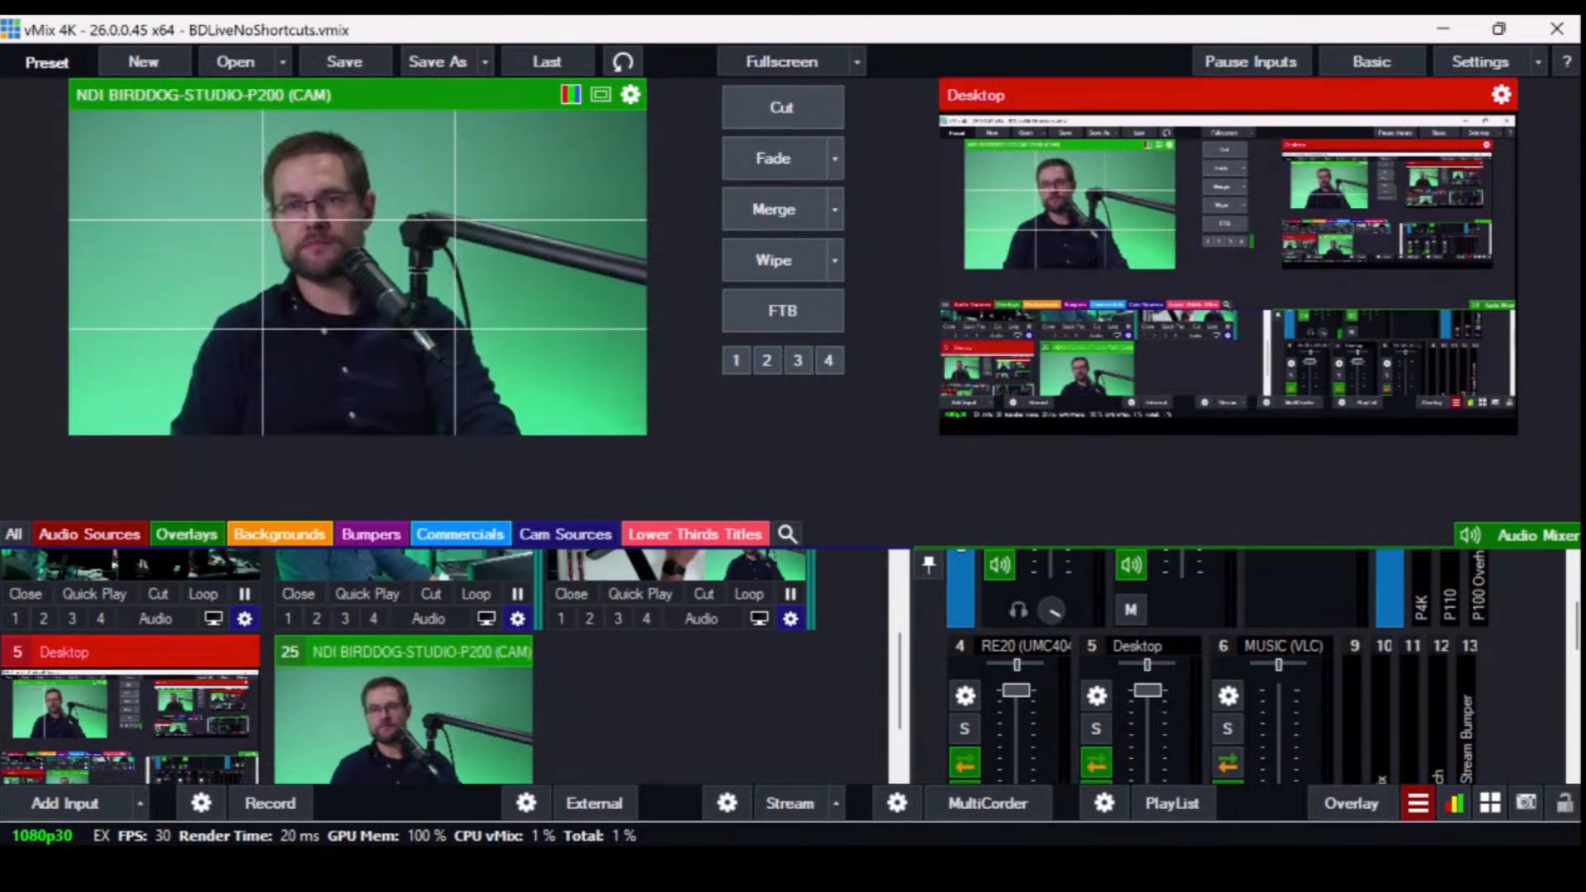
key("2")
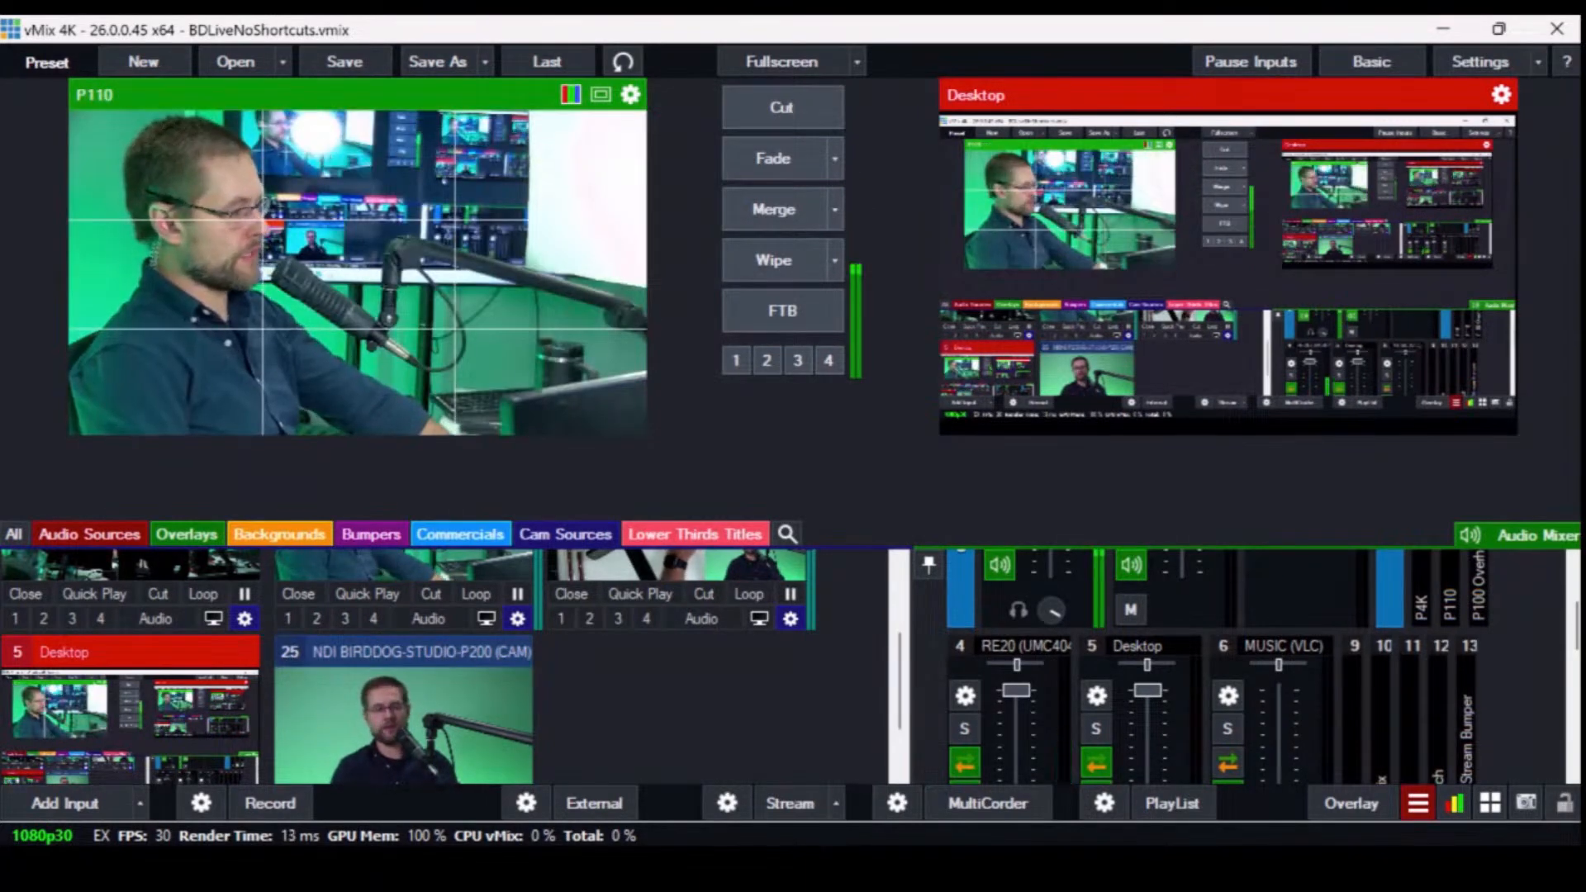
key("1")
key("3")
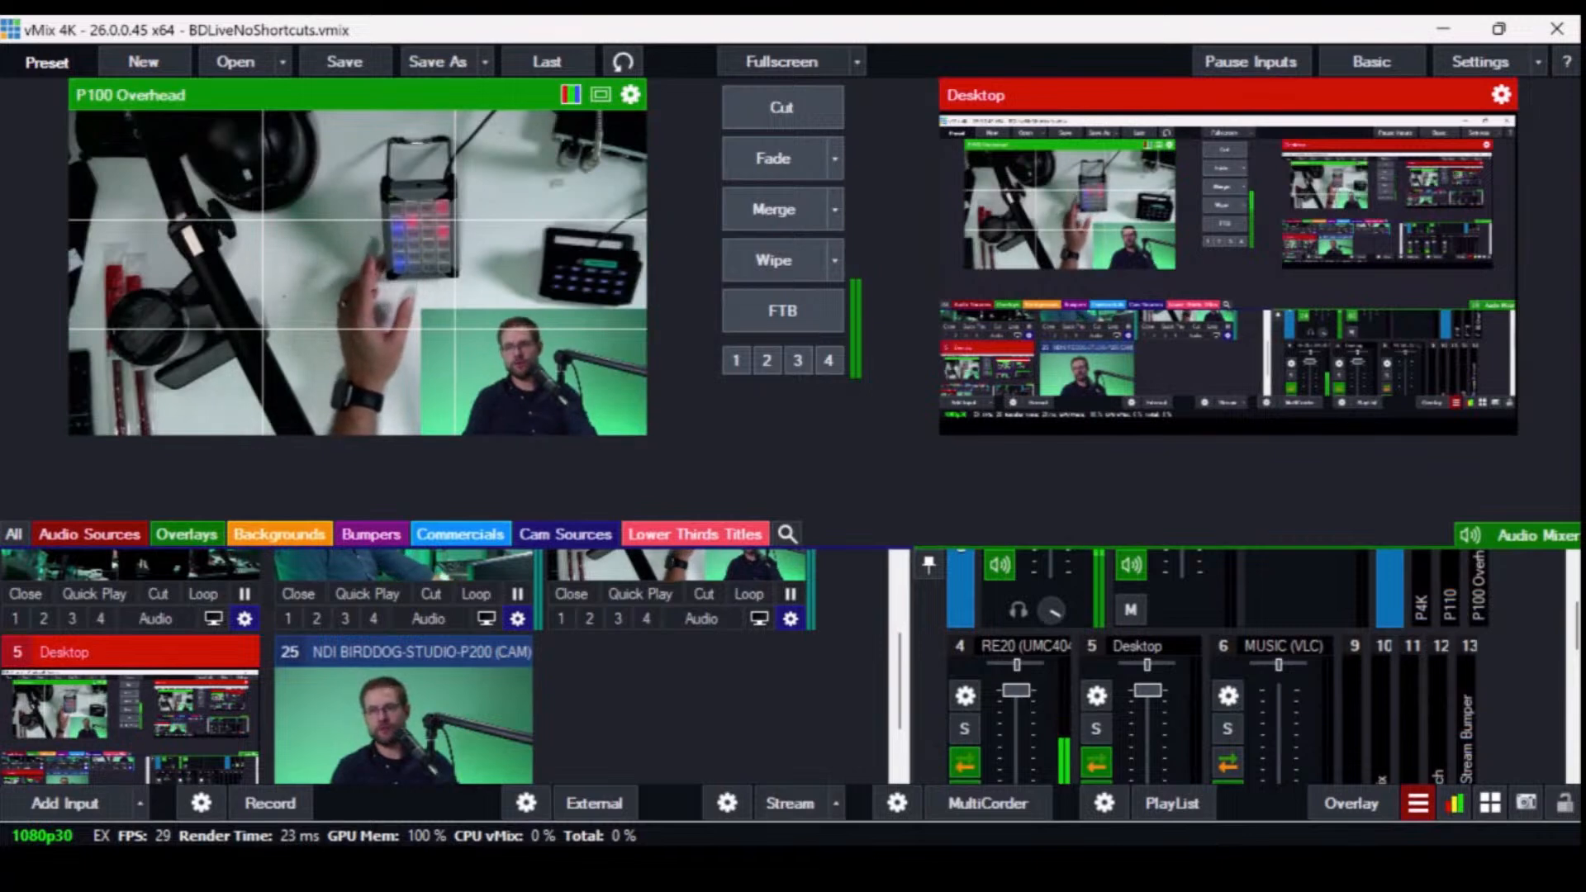
key("5")
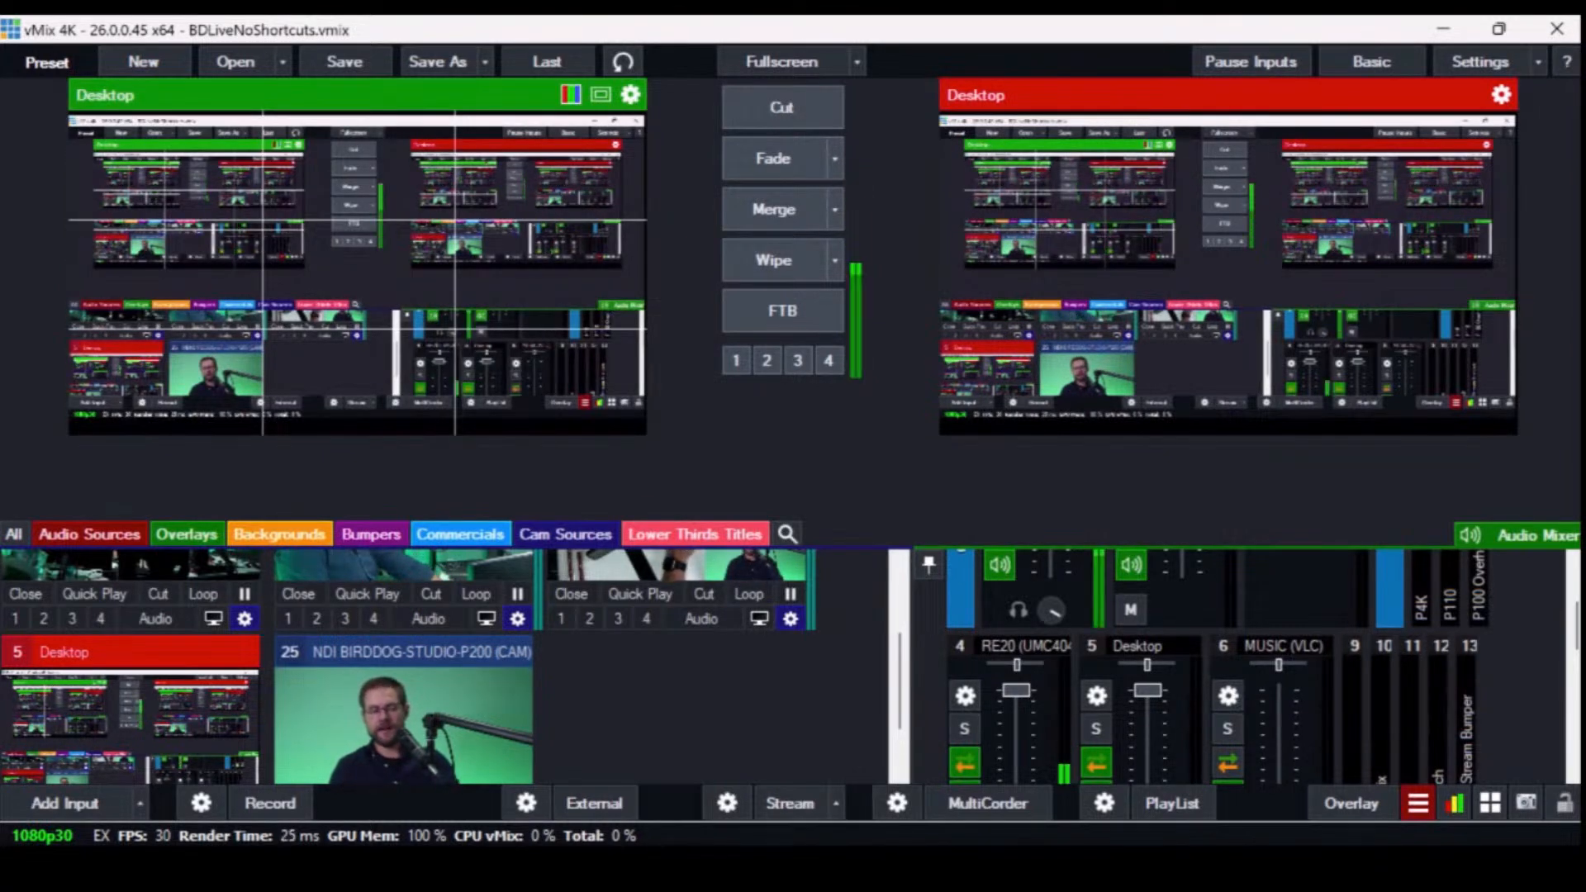
key("7")
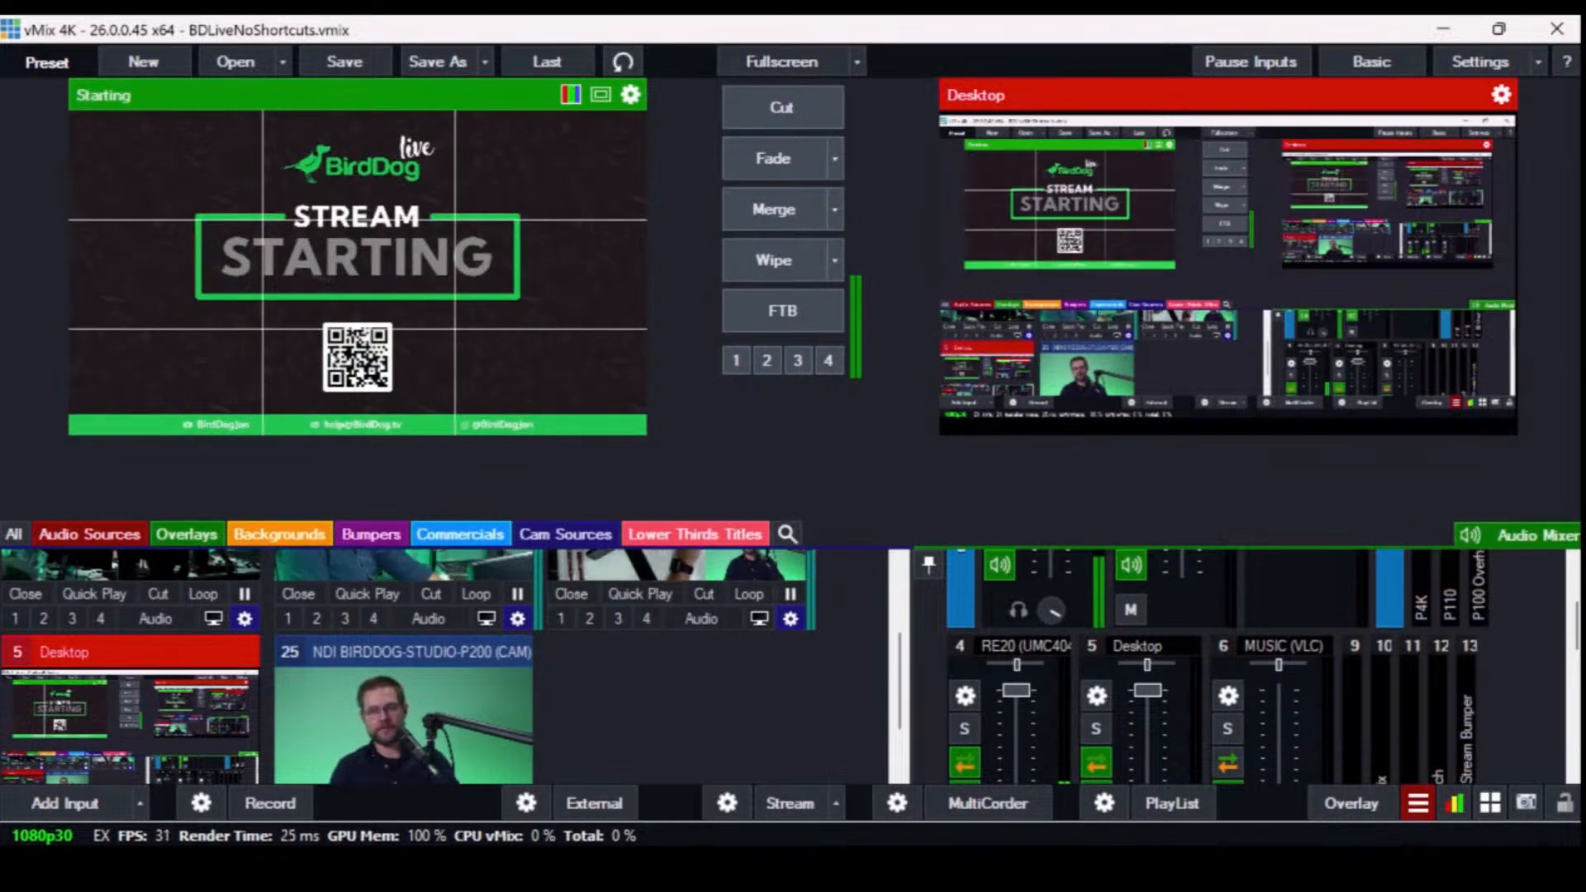
key("1")
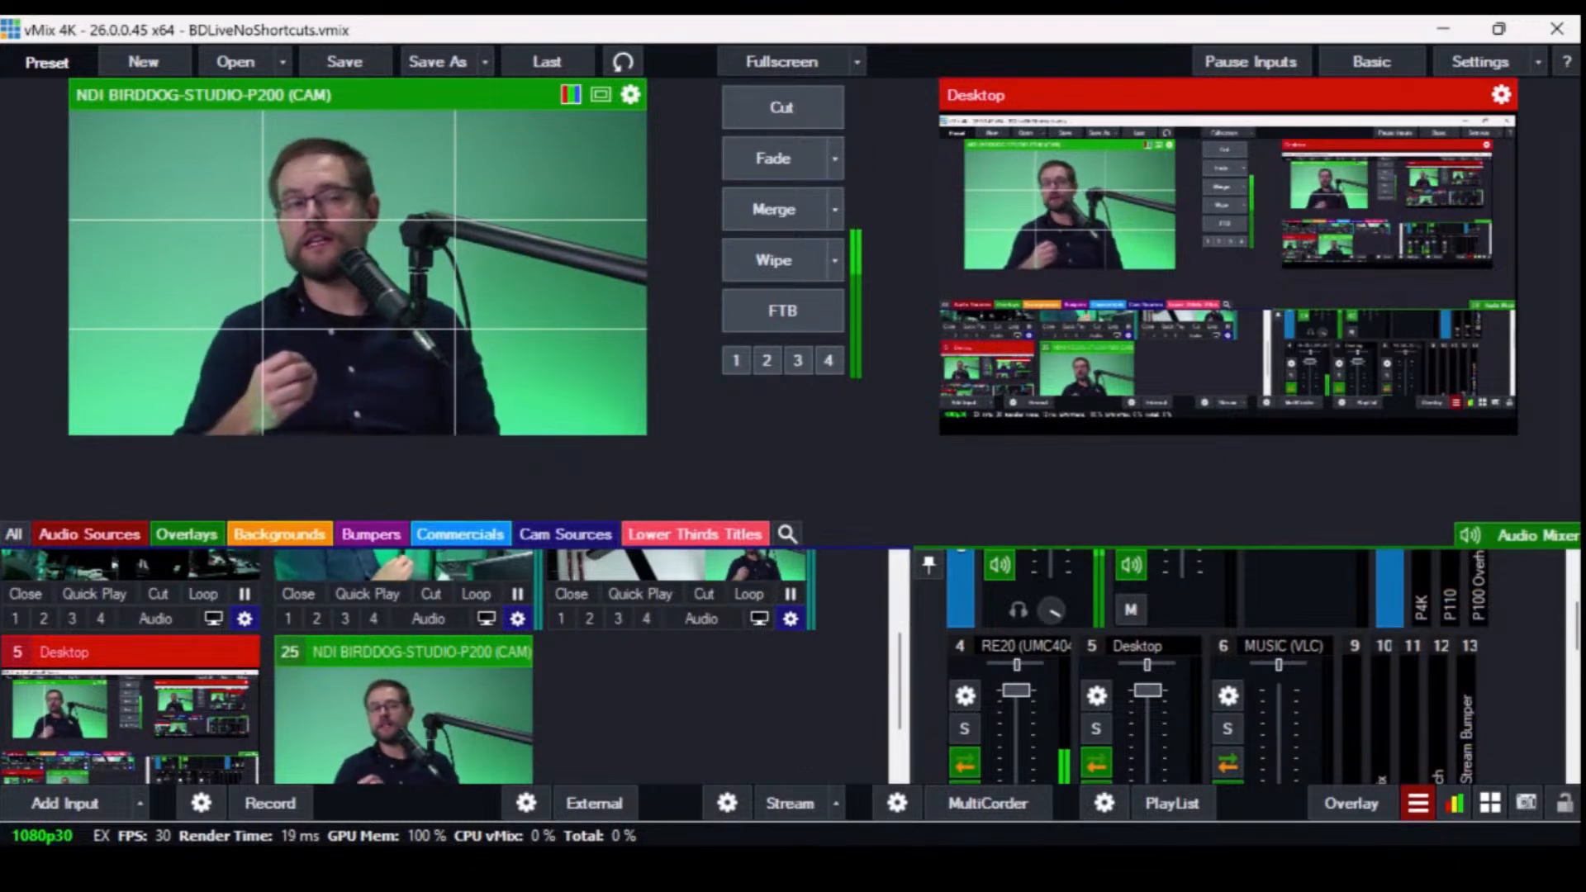
- Cycle the preview through the numbered inputs again, including P110, P100 Overhead and Starting, ending on the NDI camera
key("2")
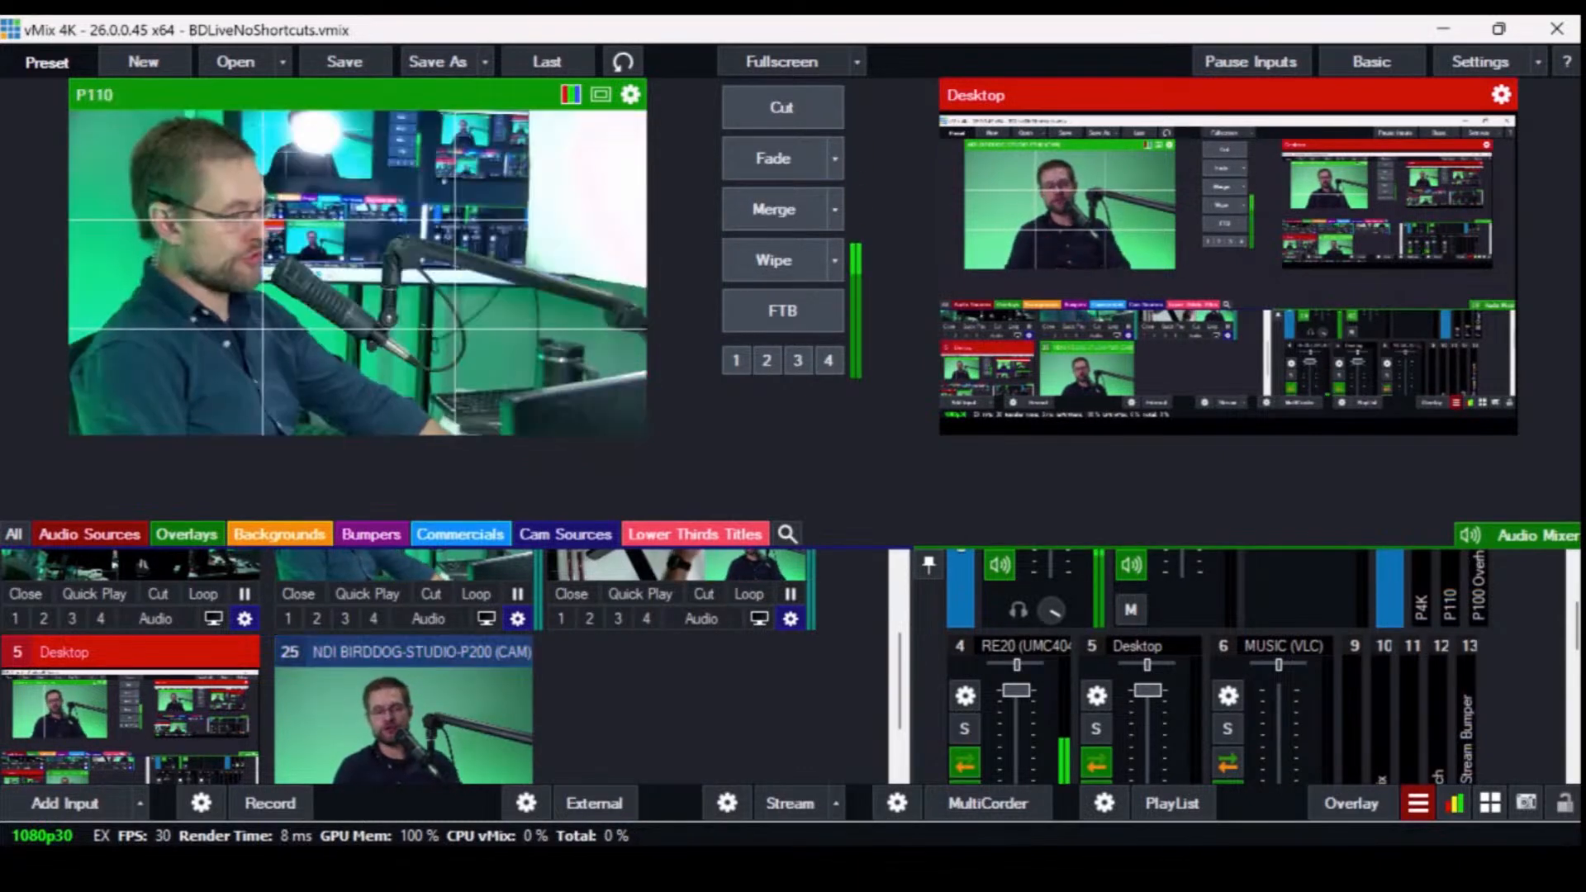
key("1")
key("3")
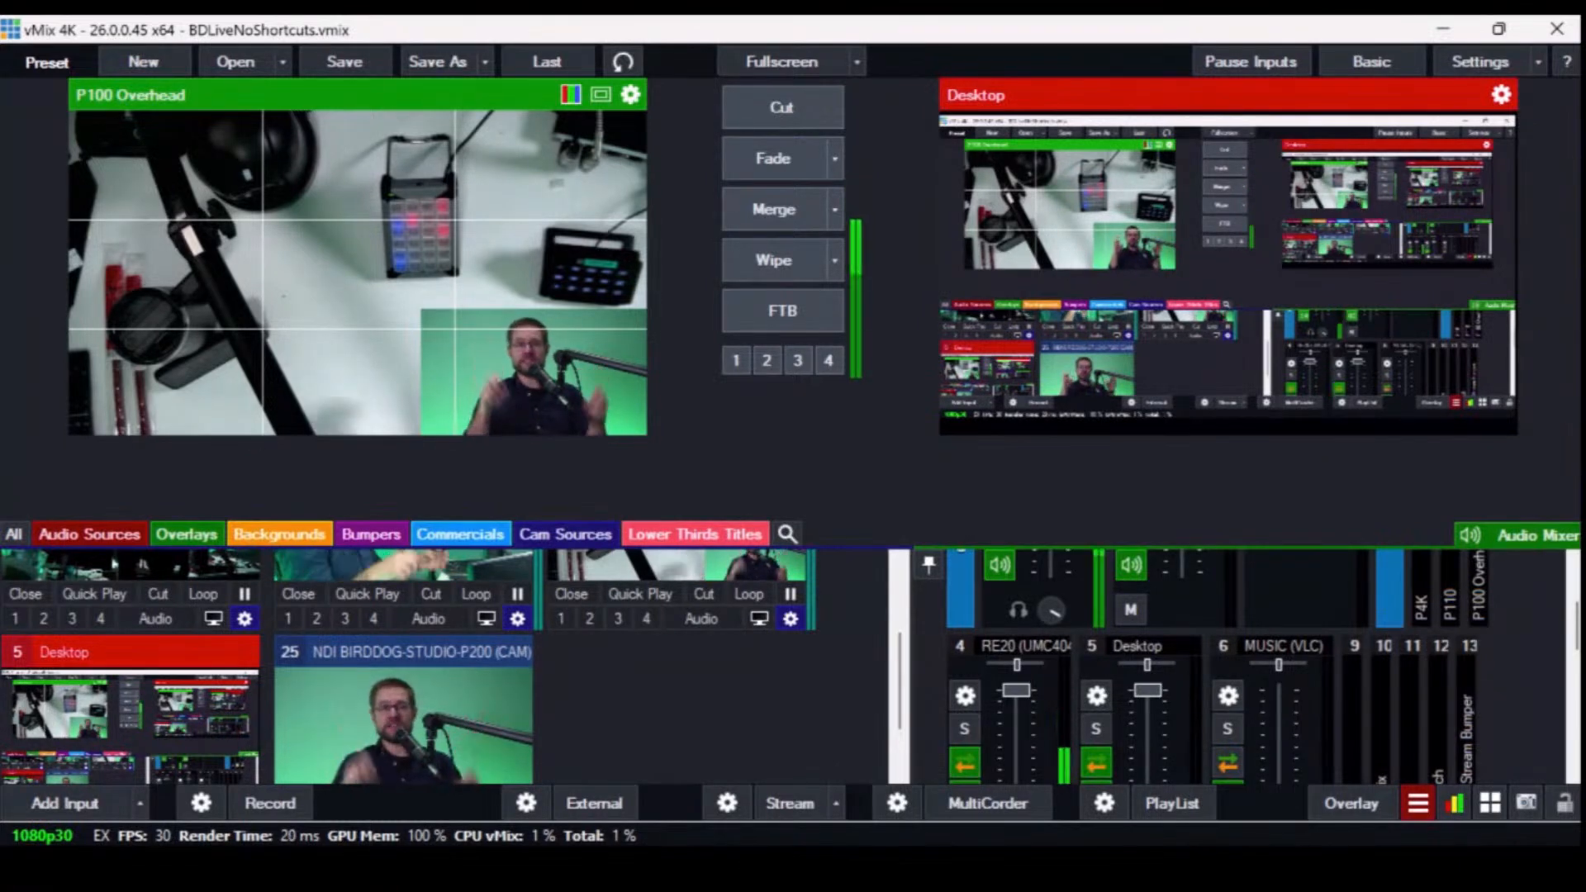
key("4")
key("2")
key("1")
key("3")
key("5")
key("6")
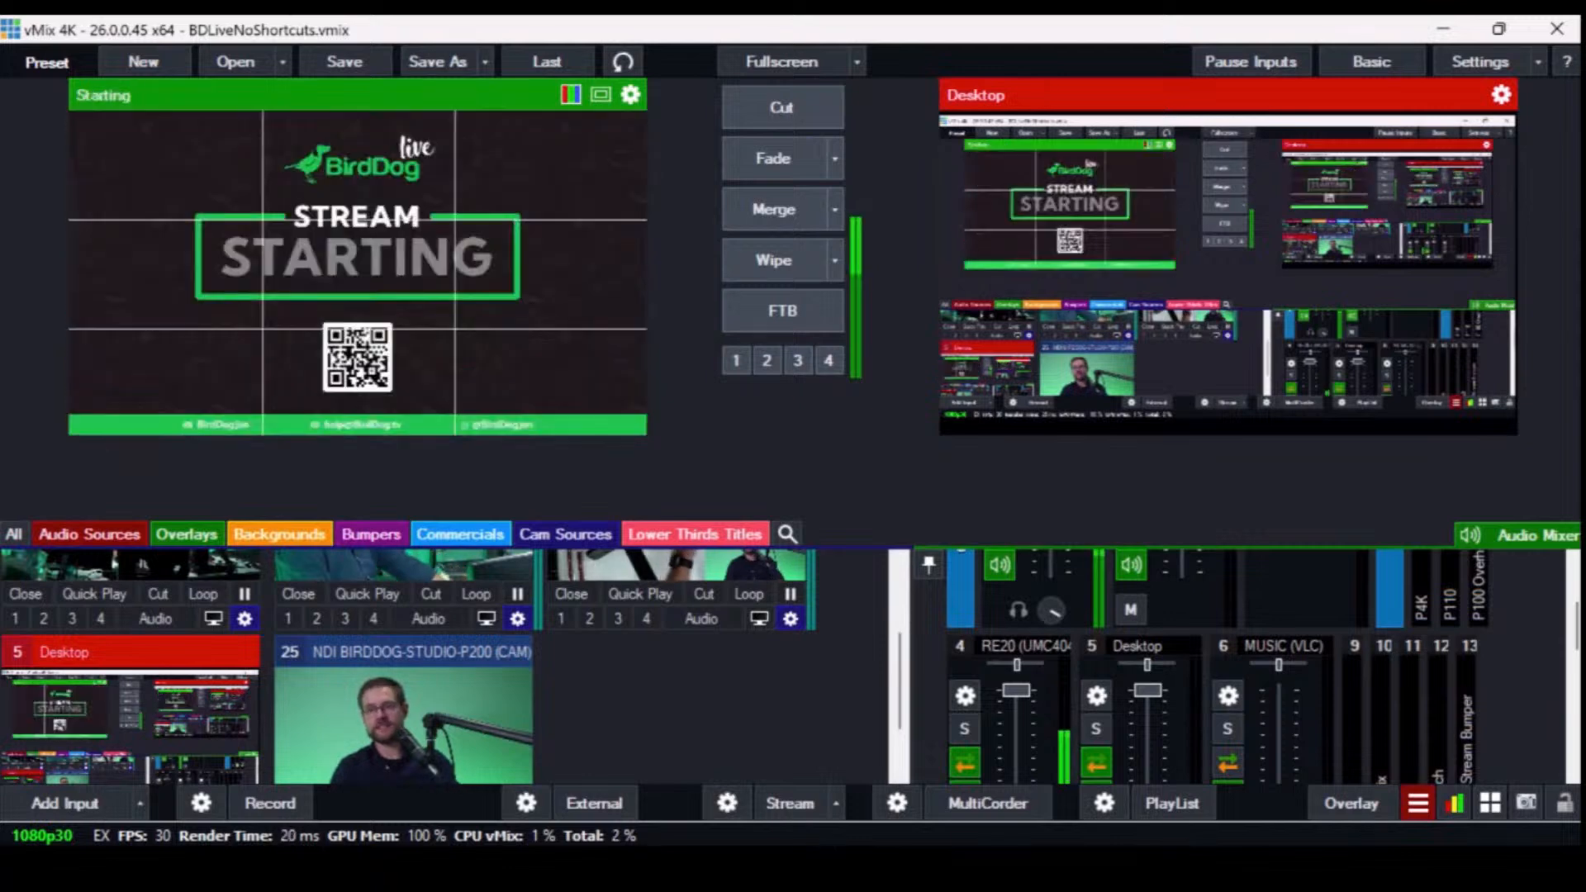
key("4")
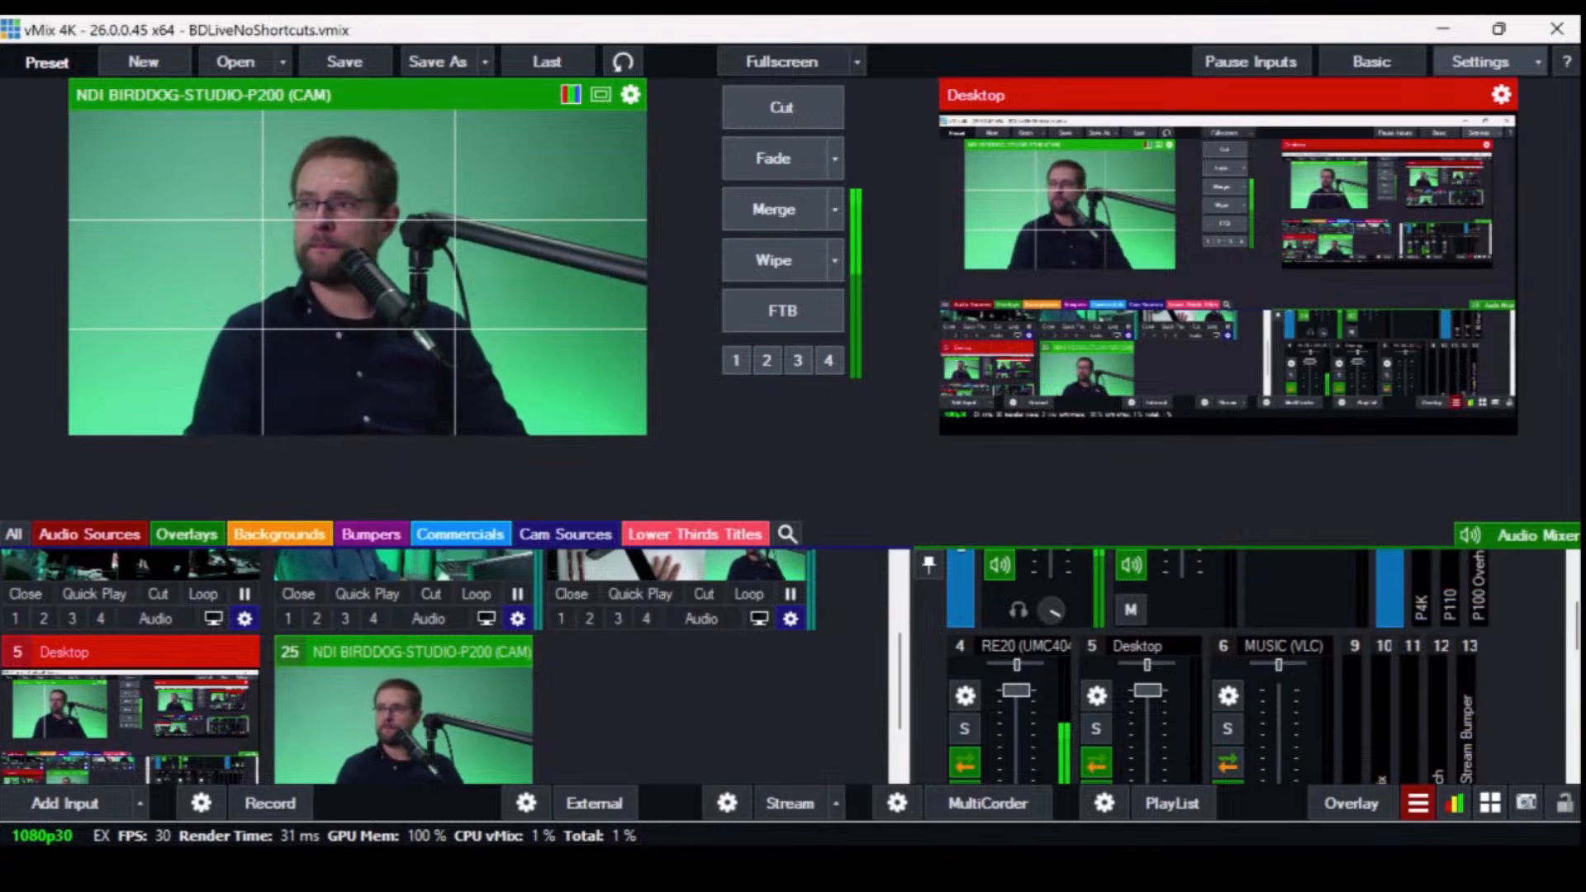
- Open the settings and look through the pages from Display and Outputs / NDI / SRT to Web Controller and Shortcuts
left_click(1481, 61)
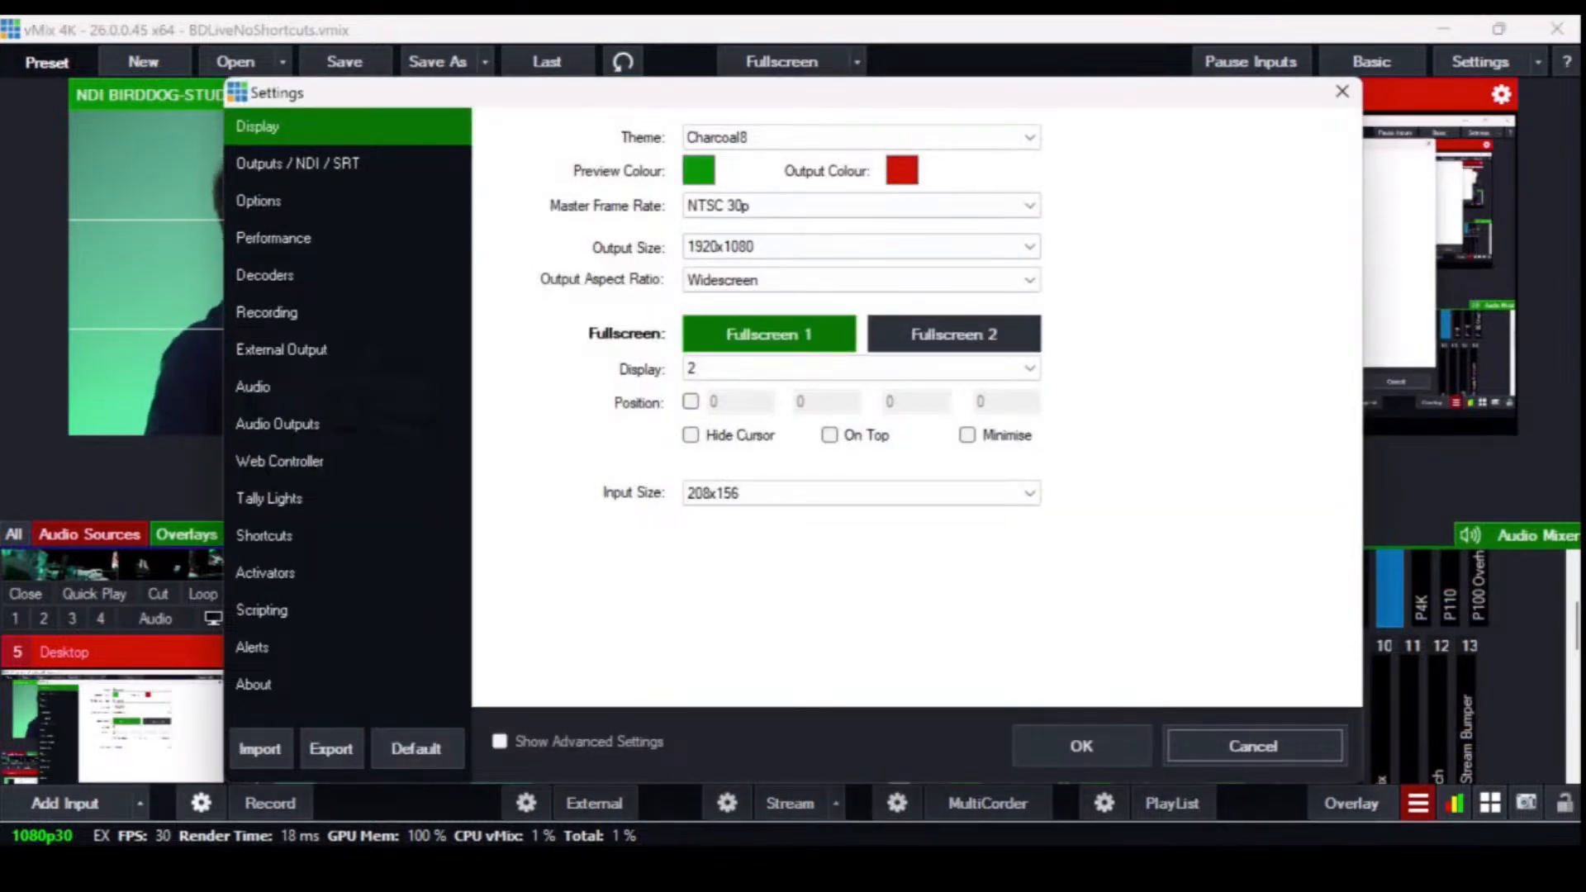
left_click(299, 164)
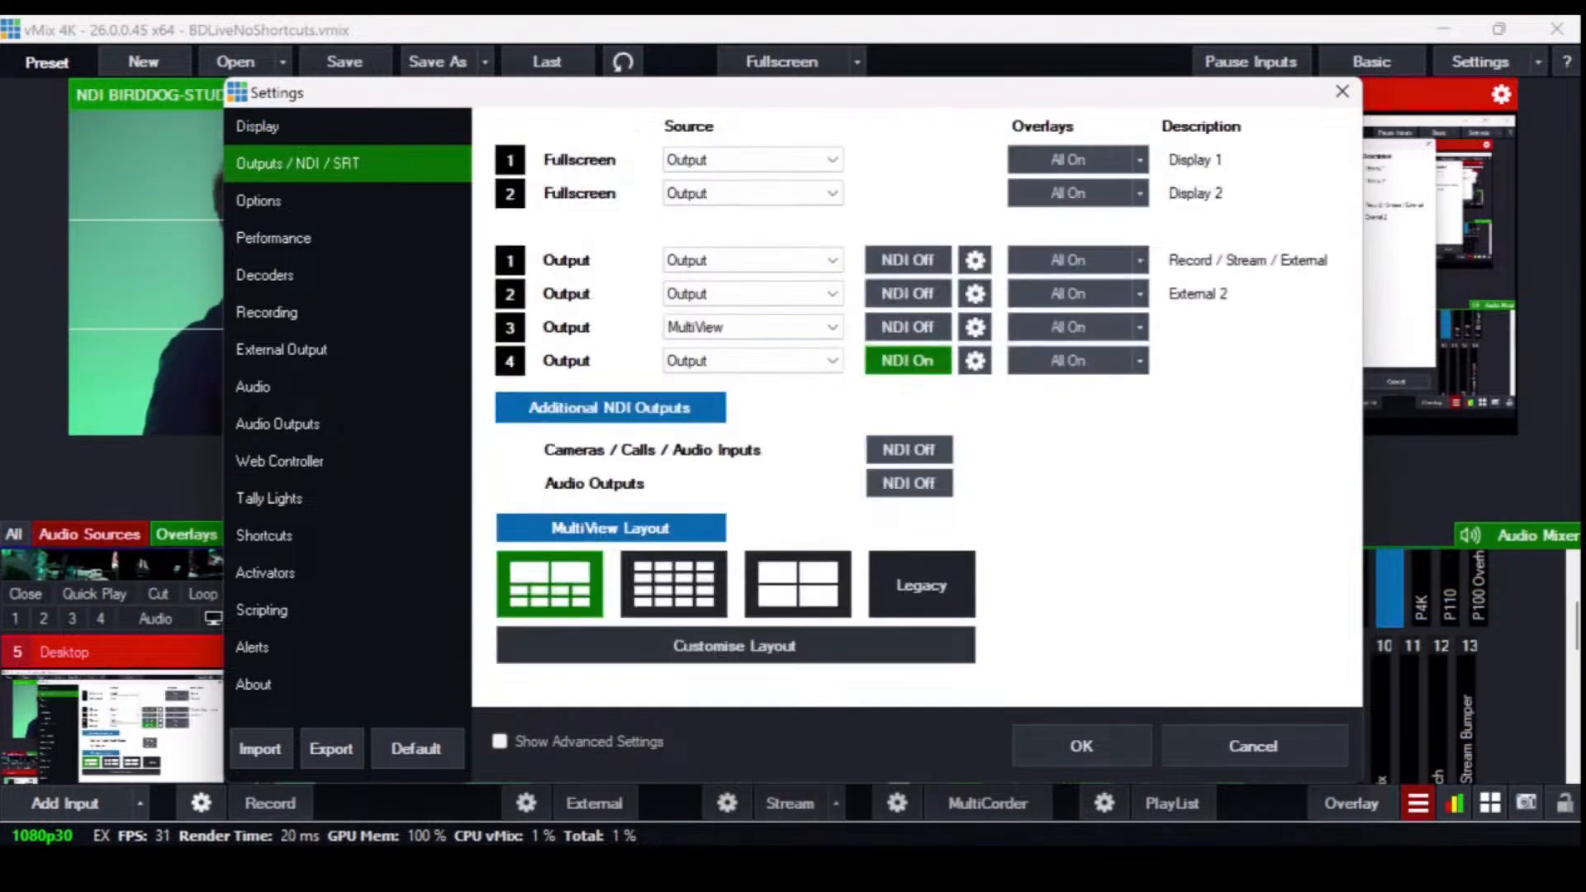
key("Down")
key("Down")
key("Down")
key("Down")
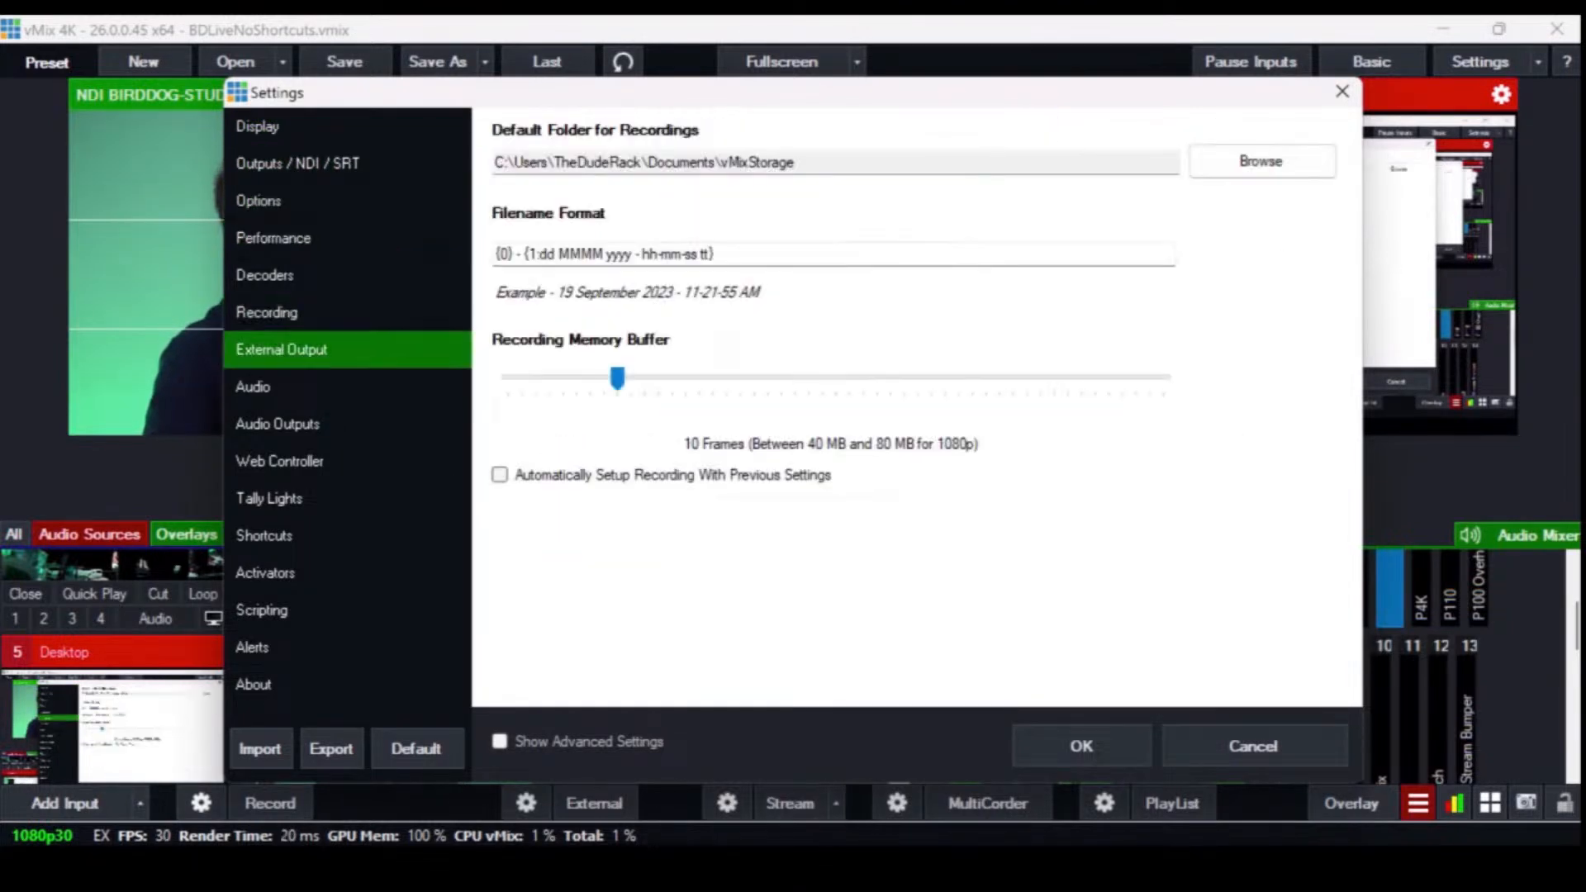
key("Down")
key("Down")
key("Down")
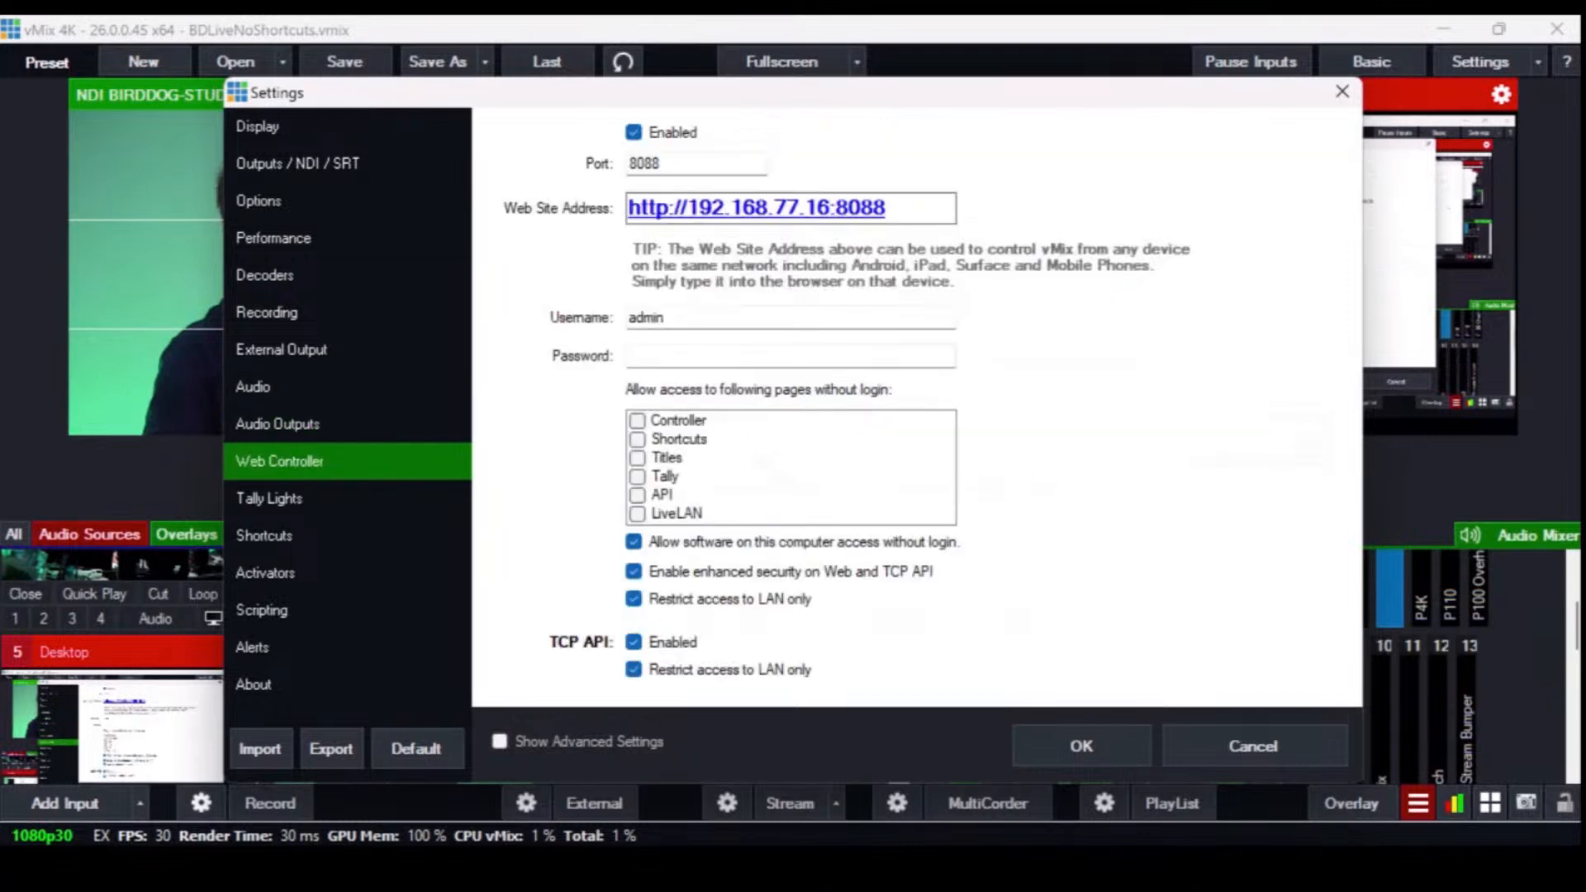
key("End")
key("Up")
key("Up")
key("Up")
key("Up")
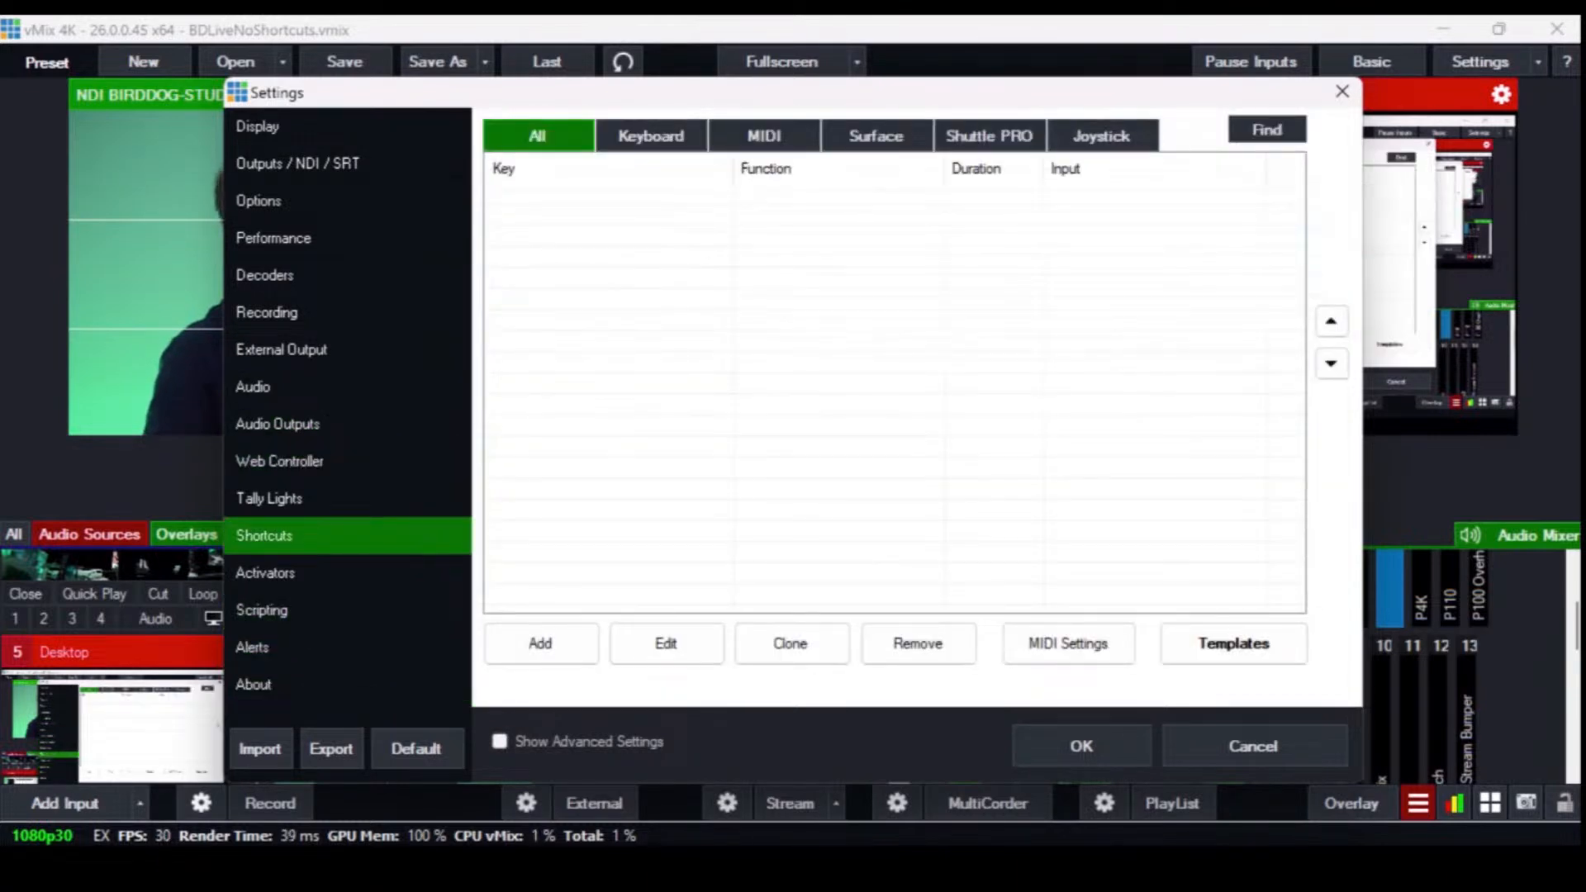
- Look back through the settings from Audio Outputs and Recording to Display and Outputs / NDI / SRT, and close without changes
key("Up")
key("Up")
key("Up")
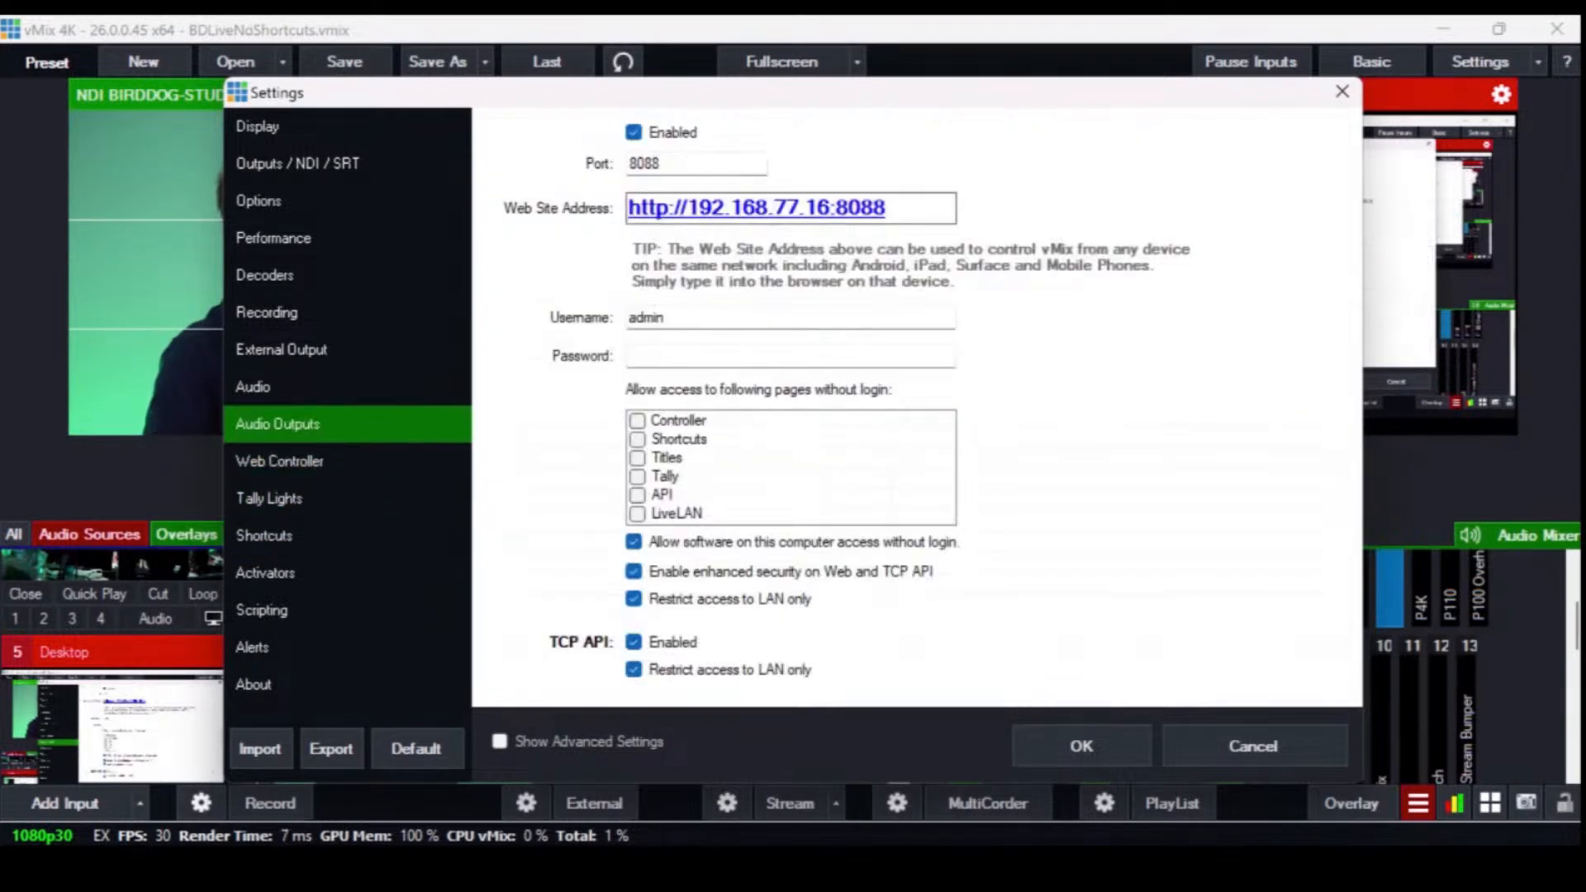
key("Up")
key("Up")
key("Up")
key("Up")
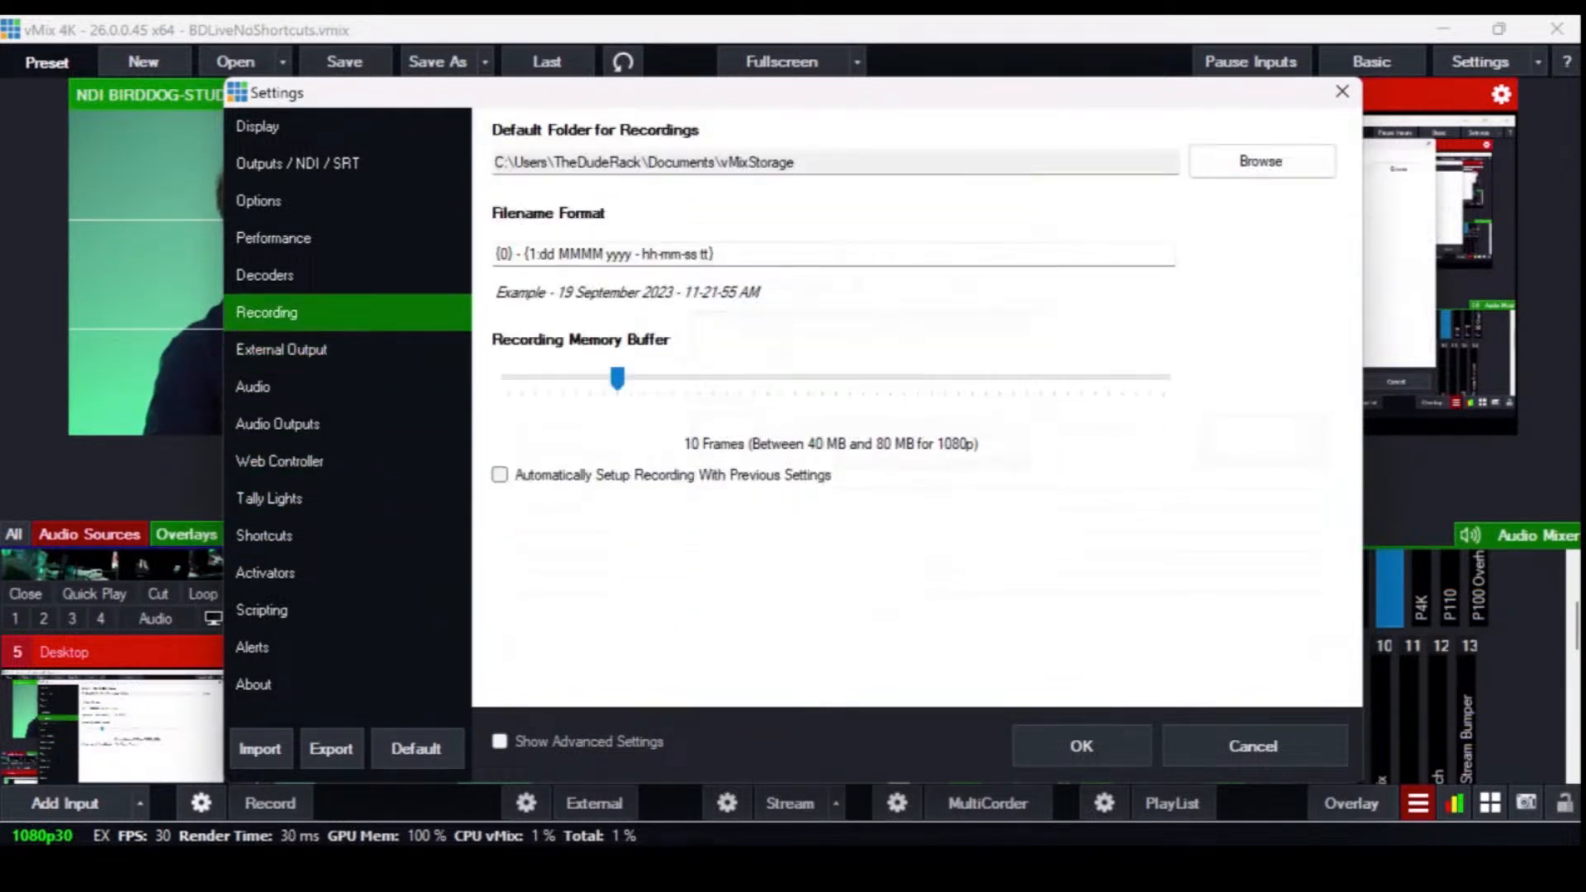
key("Up")
key("Up")
key("Up")
key("Up")
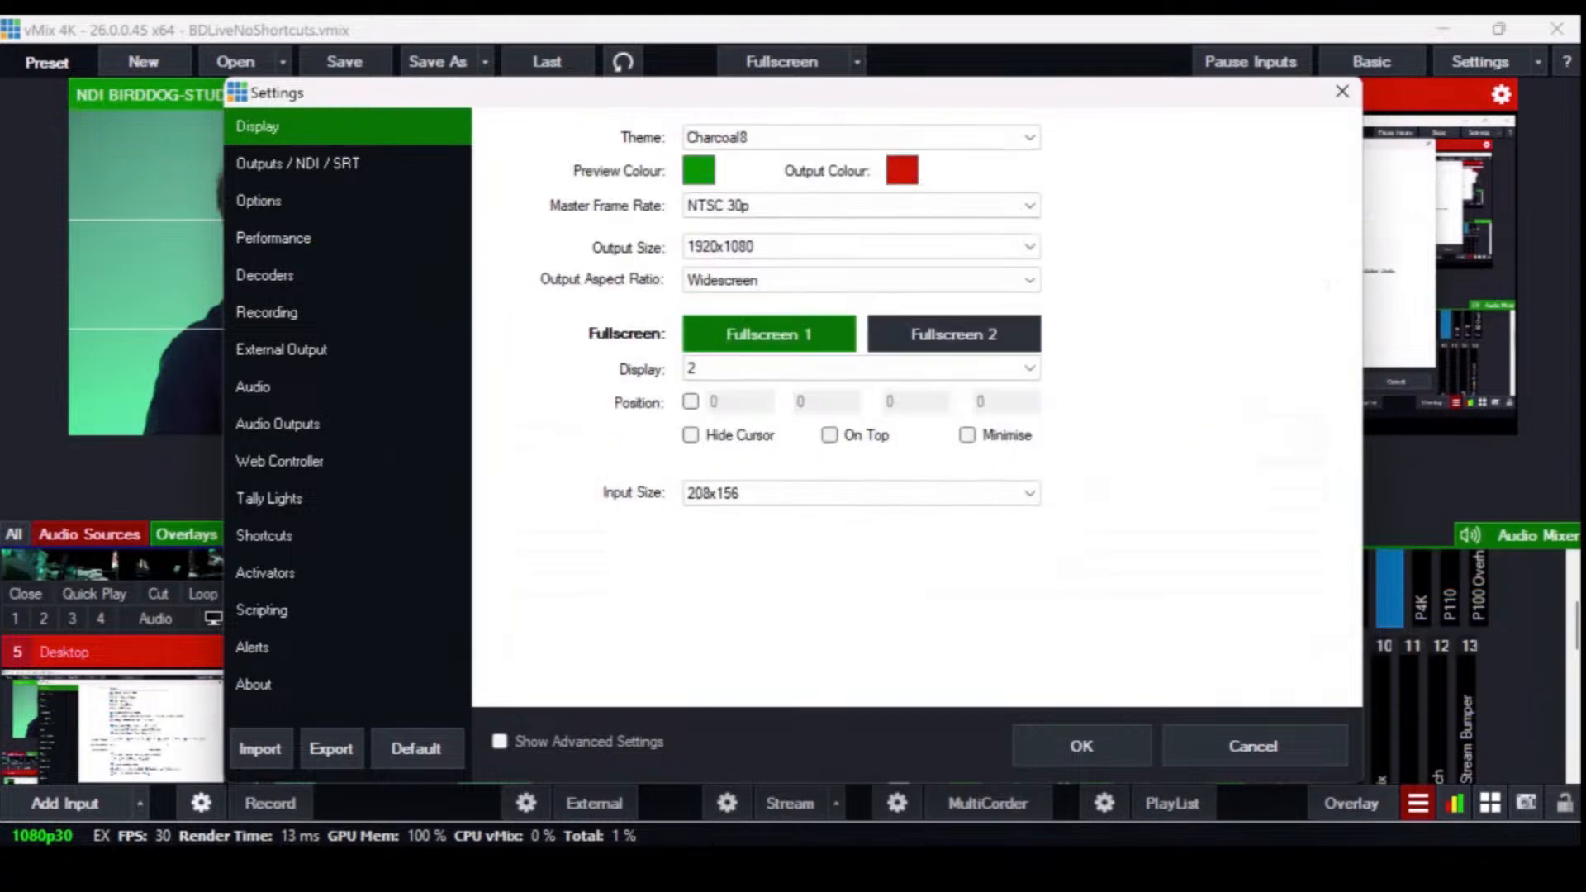
key("Down")
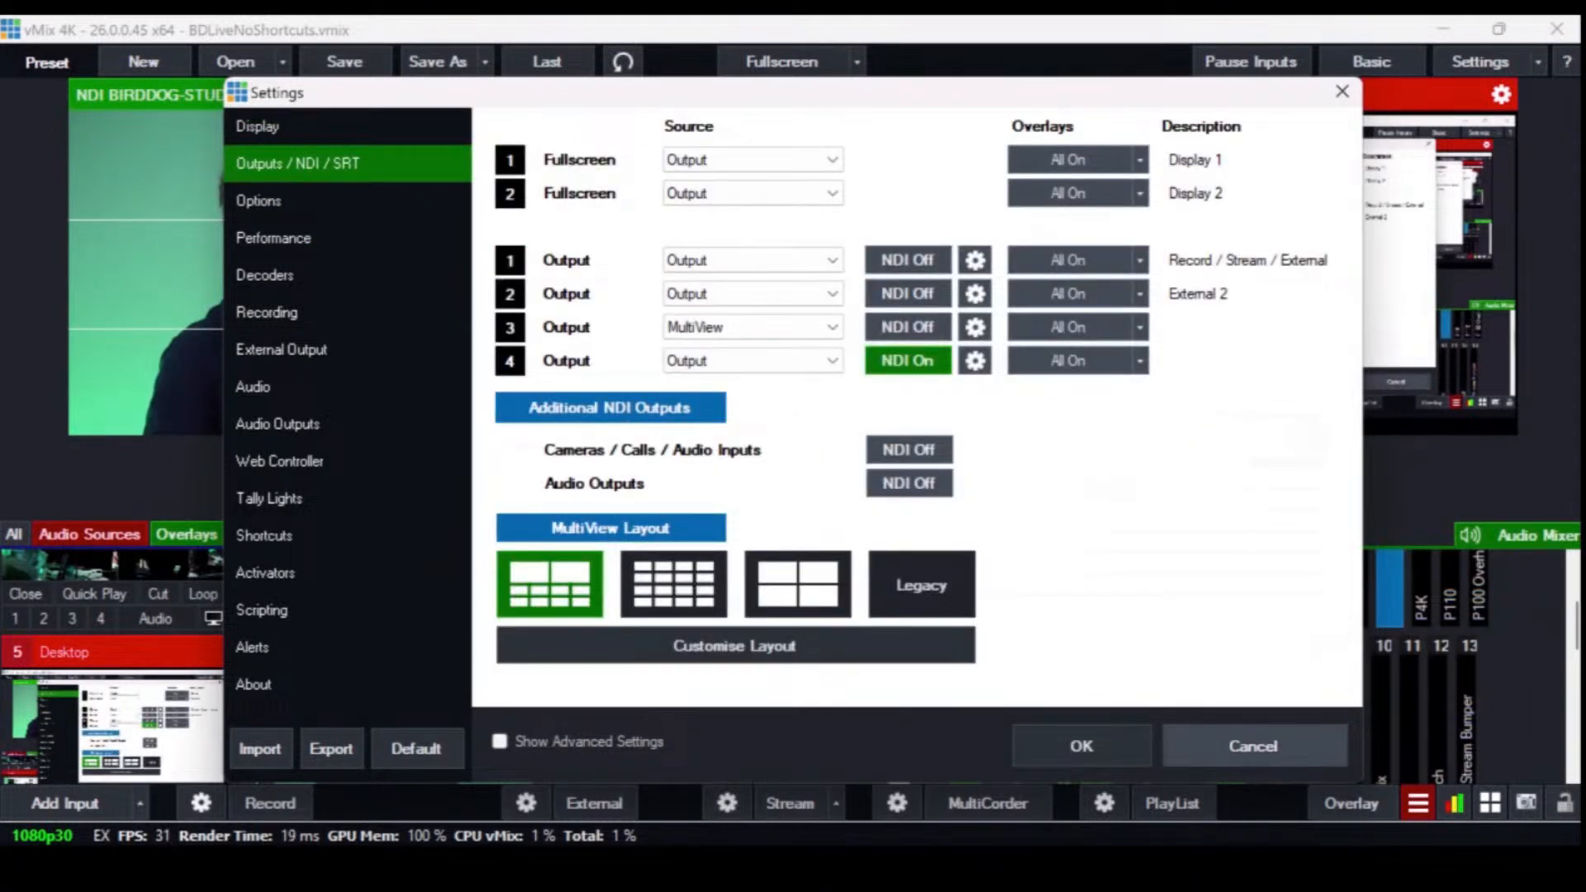
key("Escape")
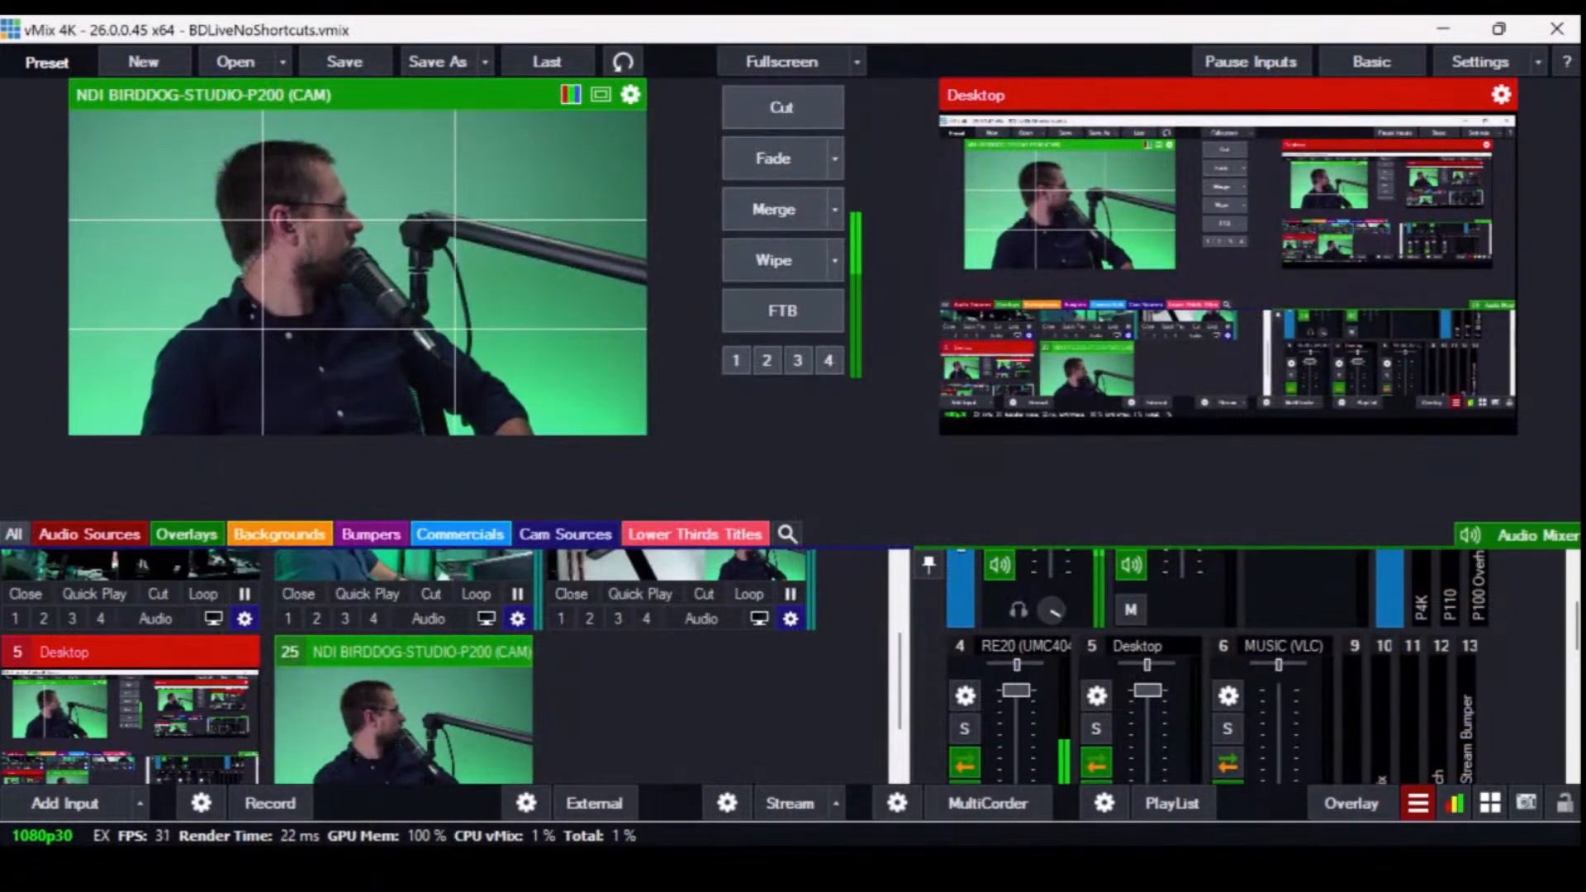
- Enable a custom input category named Outputs below Lower Thirds Titles
right_click(566, 535)
left_click(661, 524)
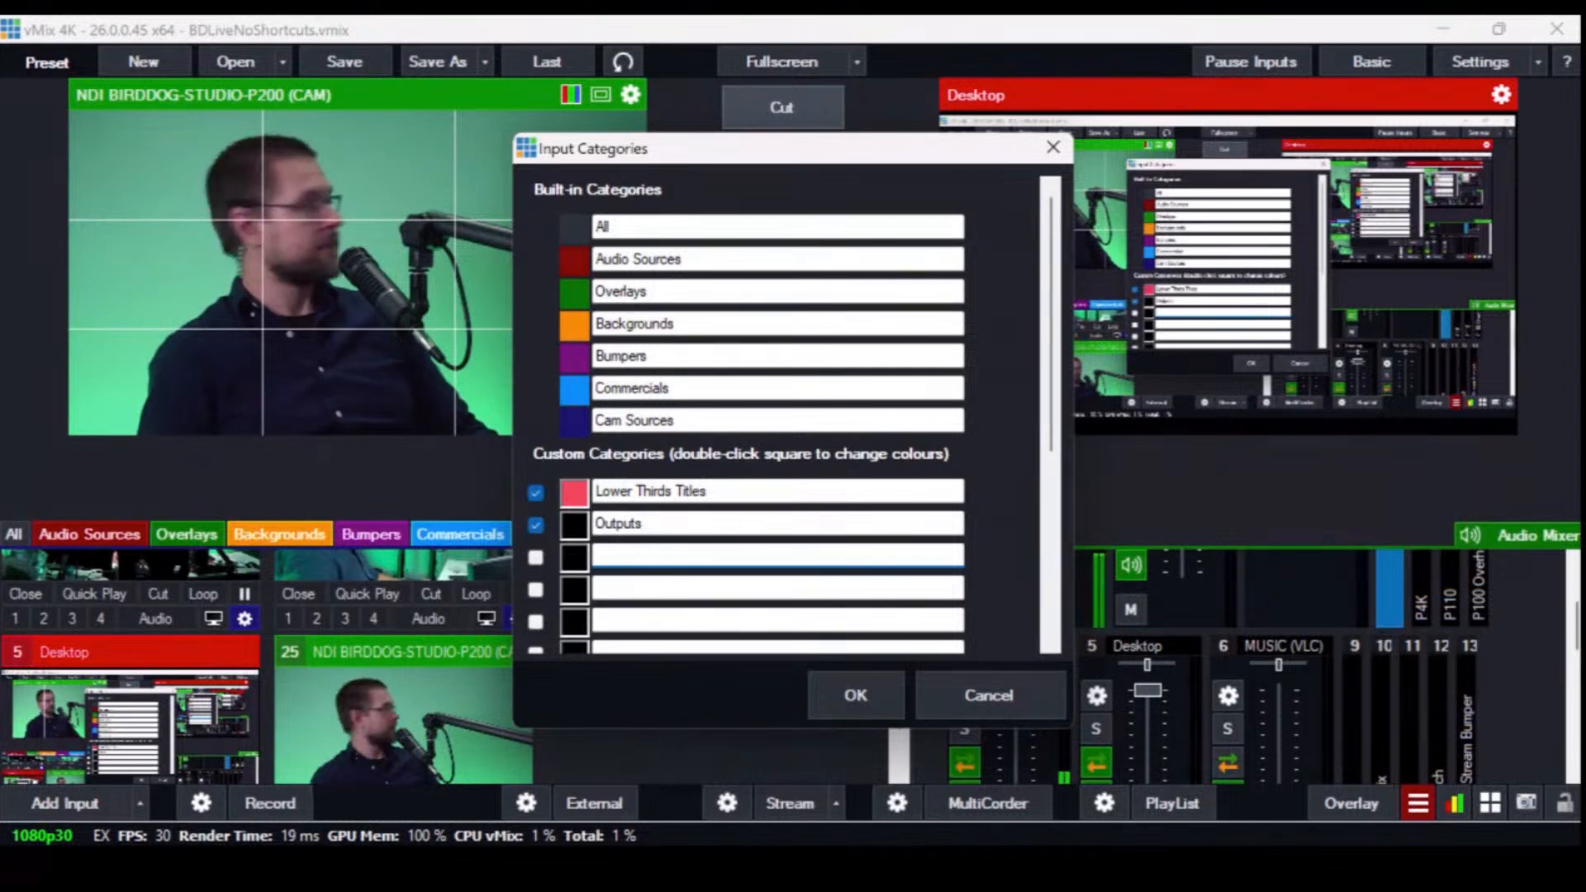
double_click(575, 525)
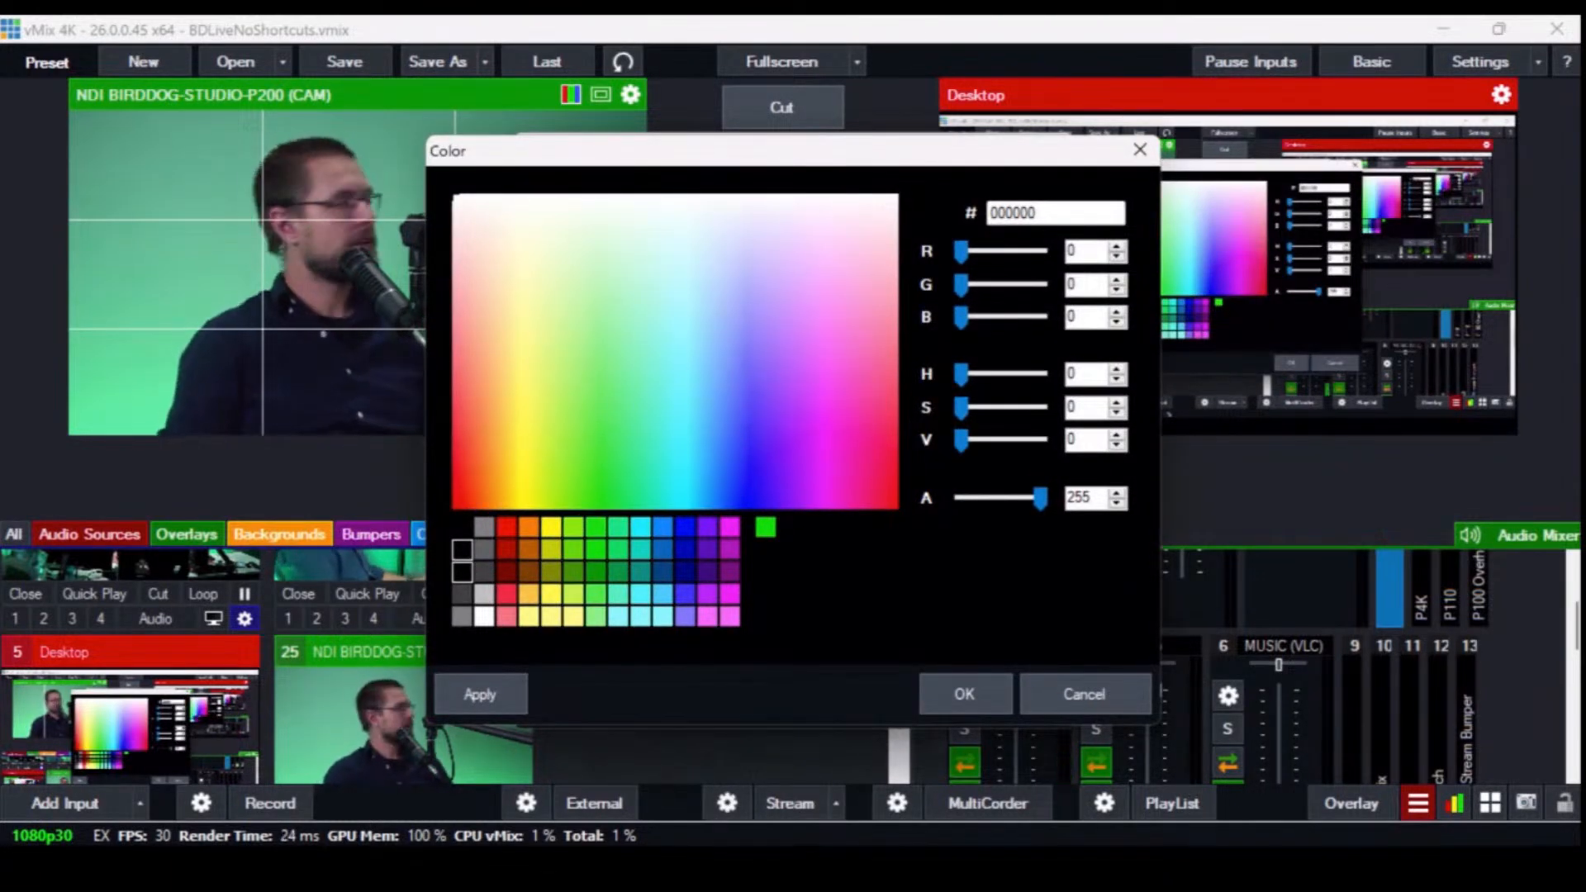
left_click(1084, 694)
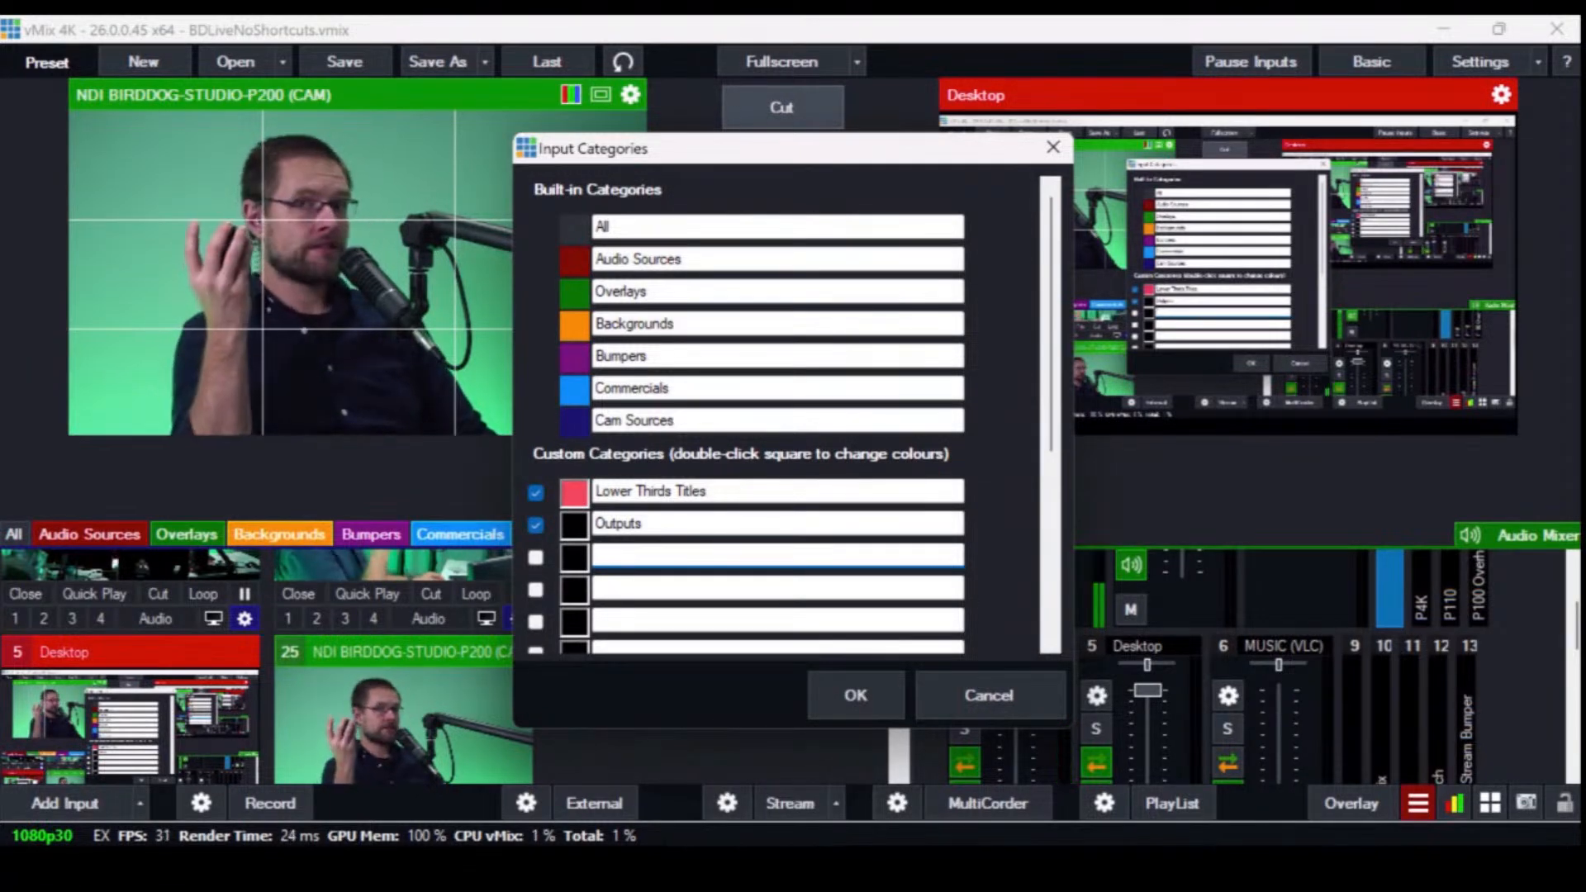
- Set the Outputs category's colour to bright green 00FF00 and apply the category changes
double_click(575, 526)
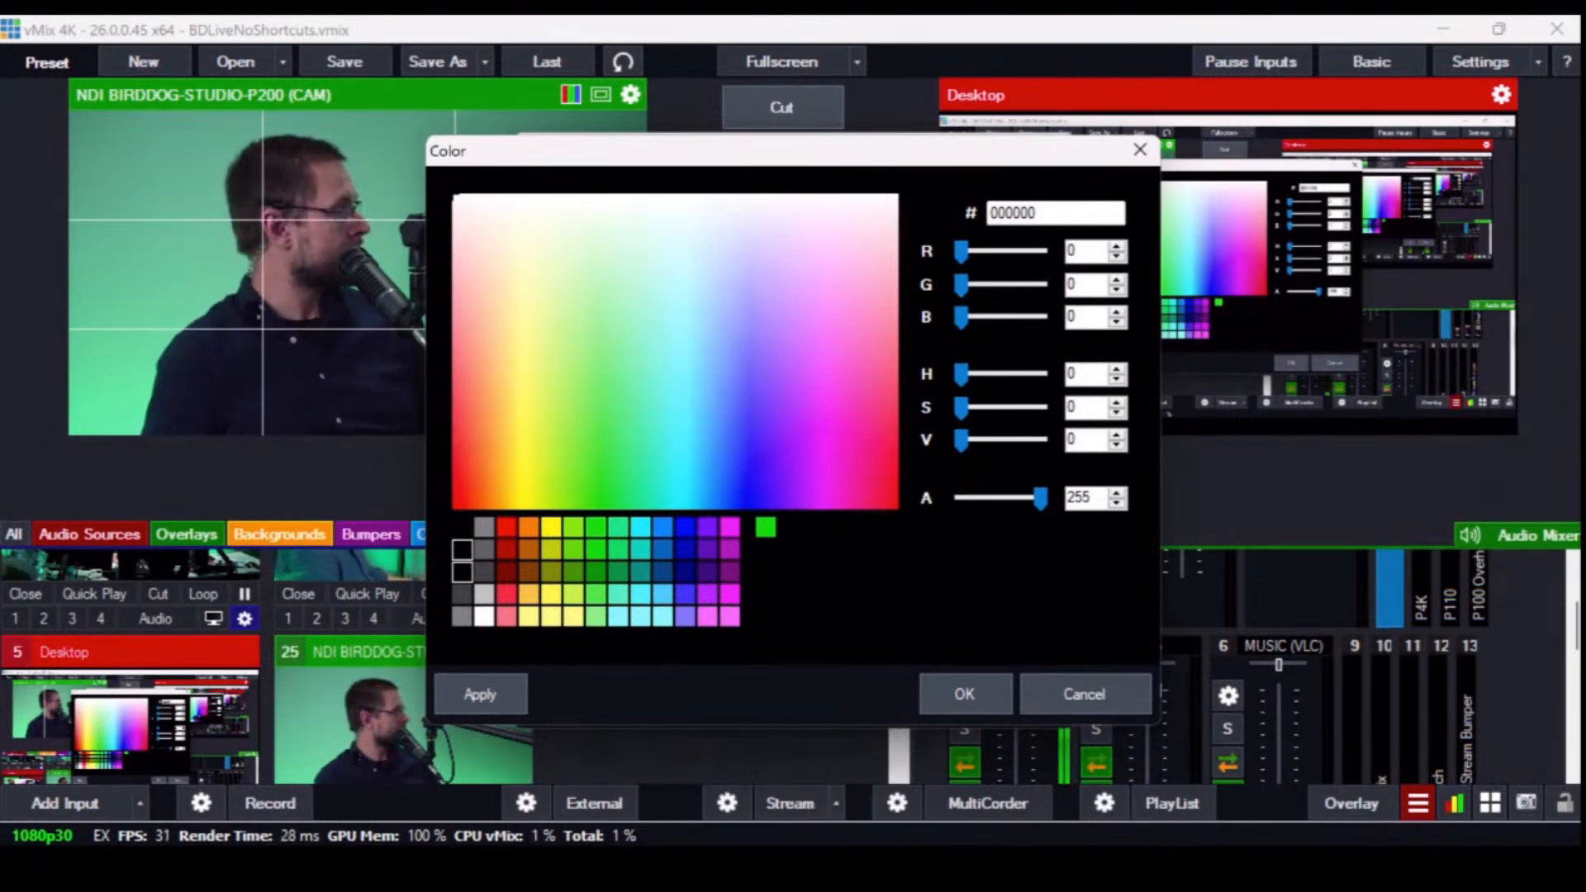
left_click_drag(715, 161, 1033, 247)
left_click_drag(1029, 221, 886, 175)
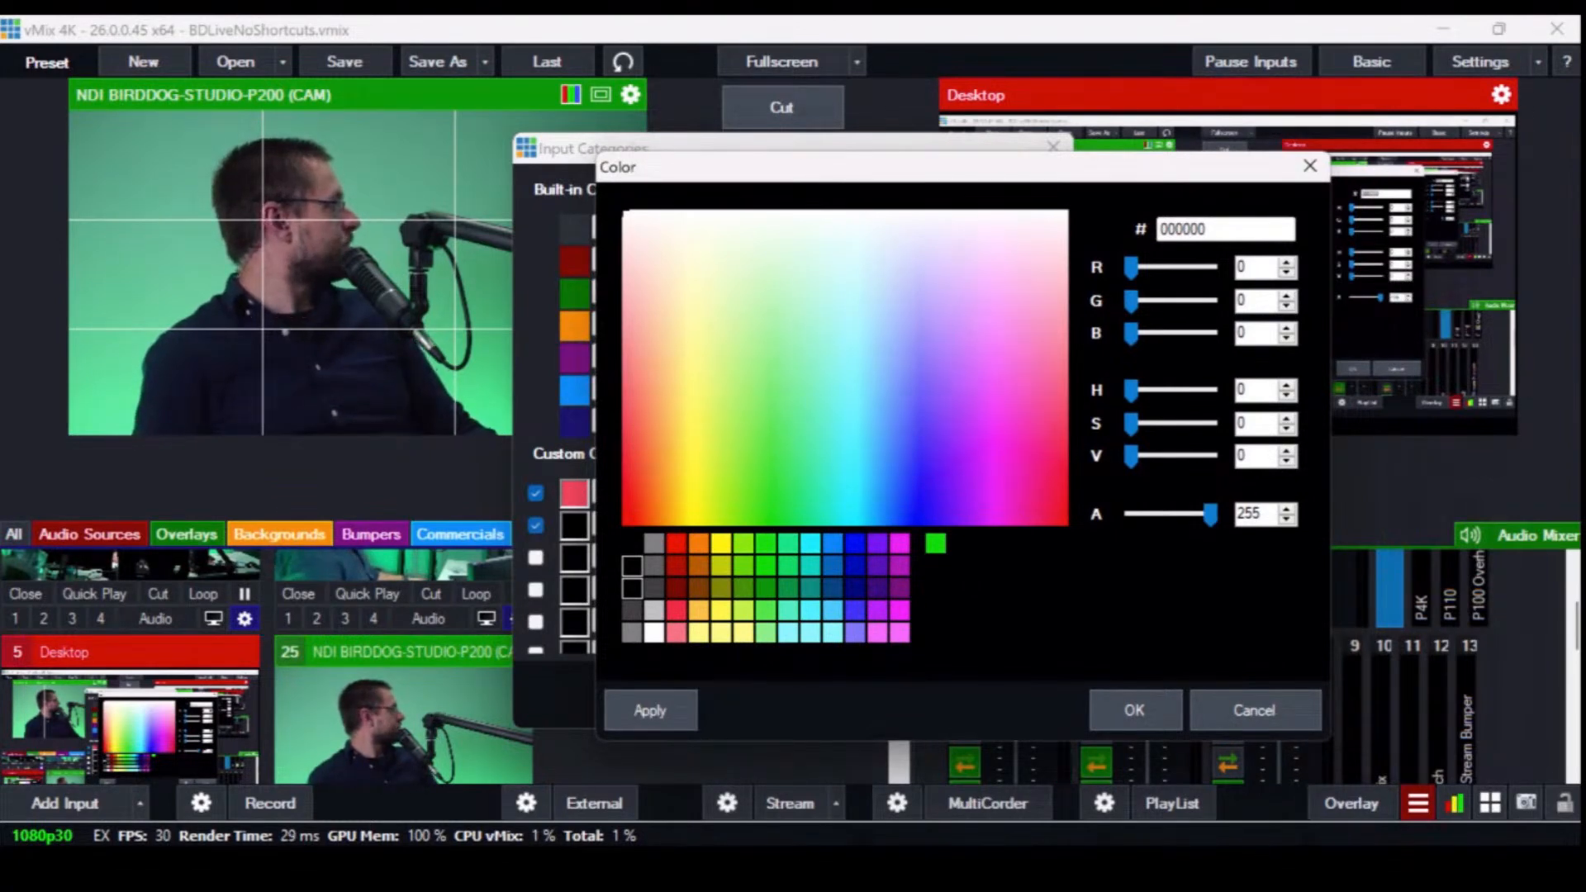
left_click(766, 544)
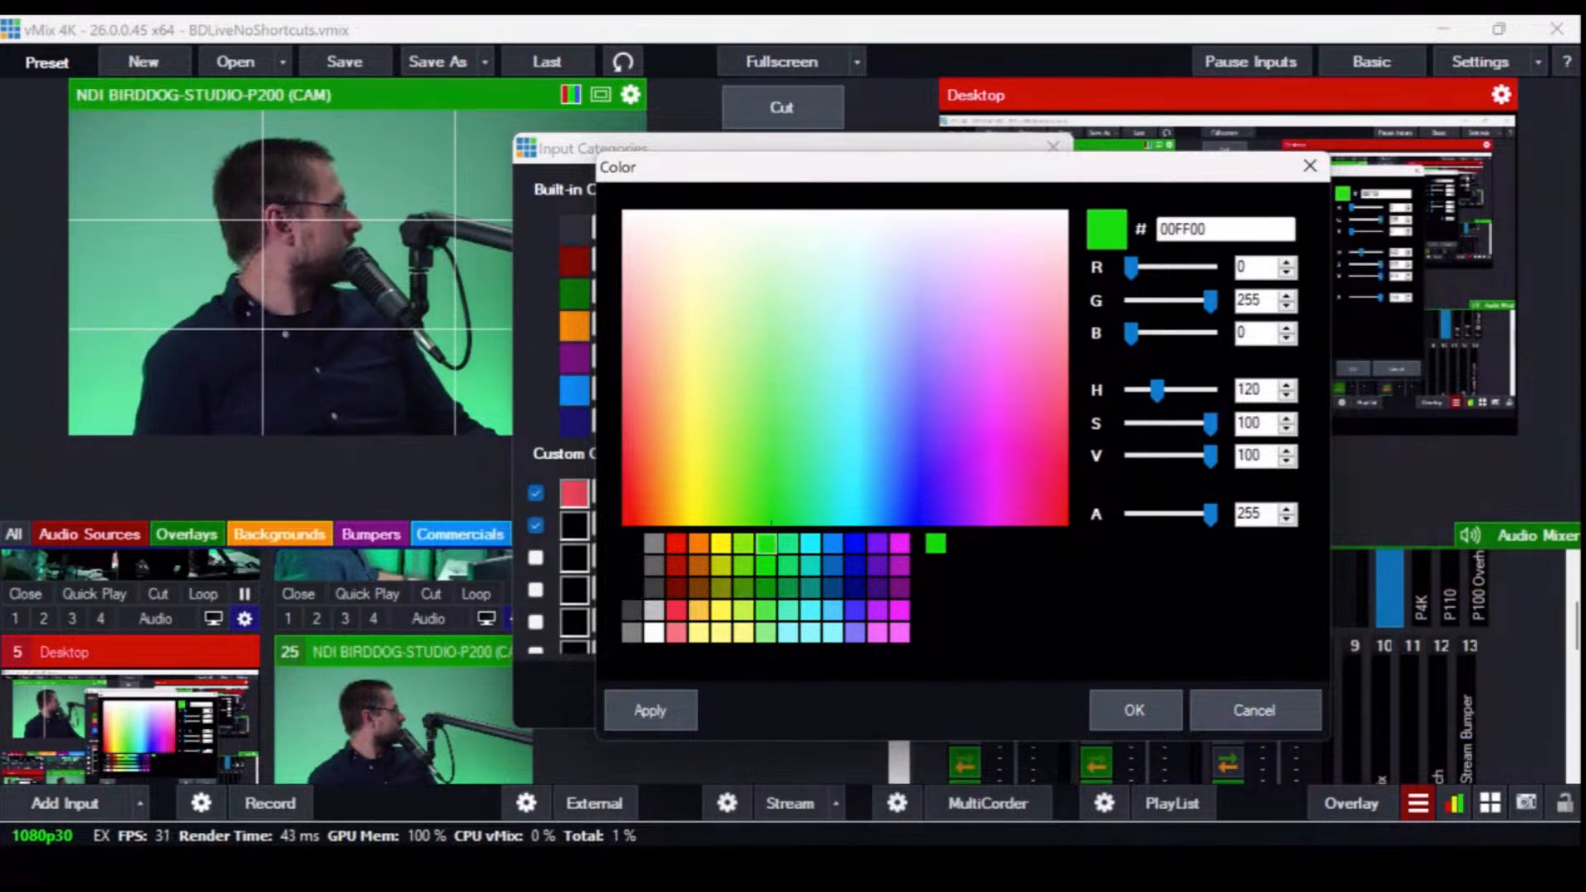
left_click(1135, 710)
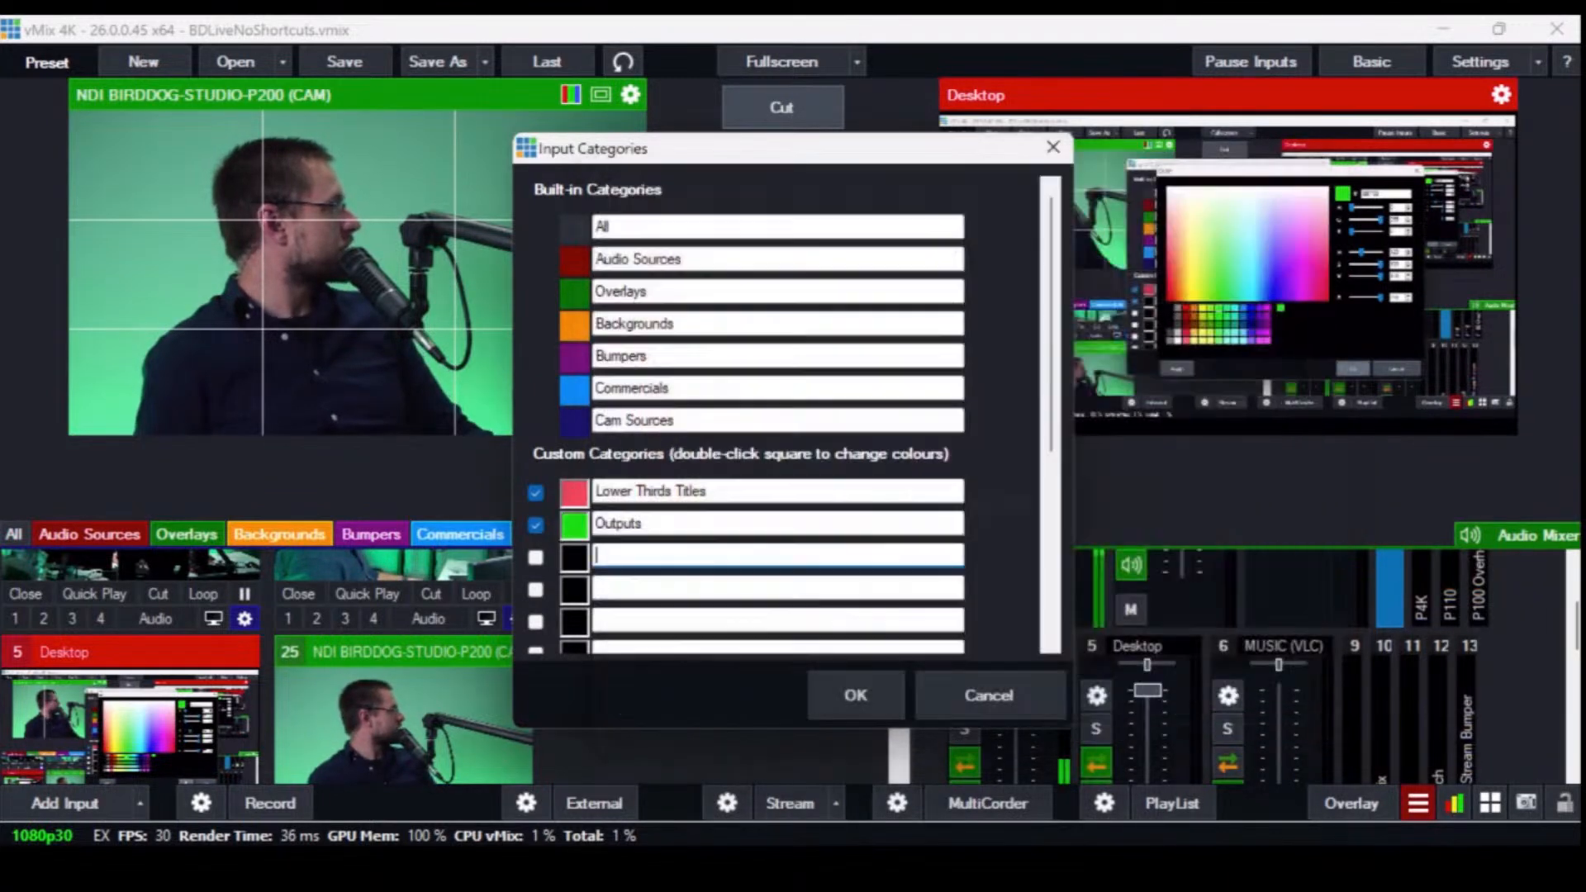
left_click(856, 696)
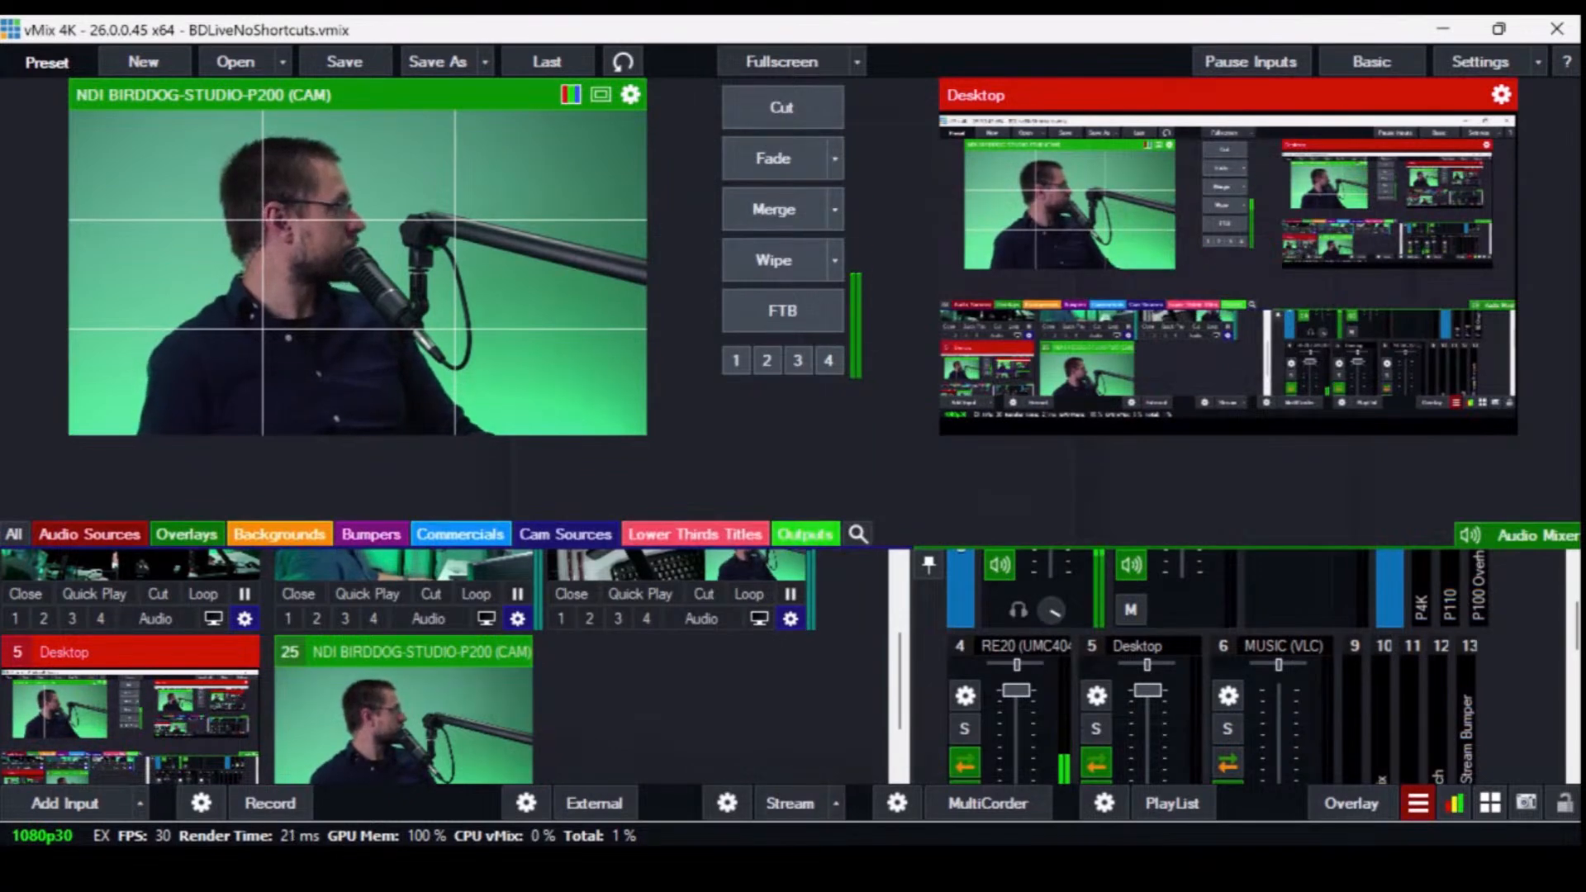
- Add a blank input to the Outputs category
left_click(806, 535)
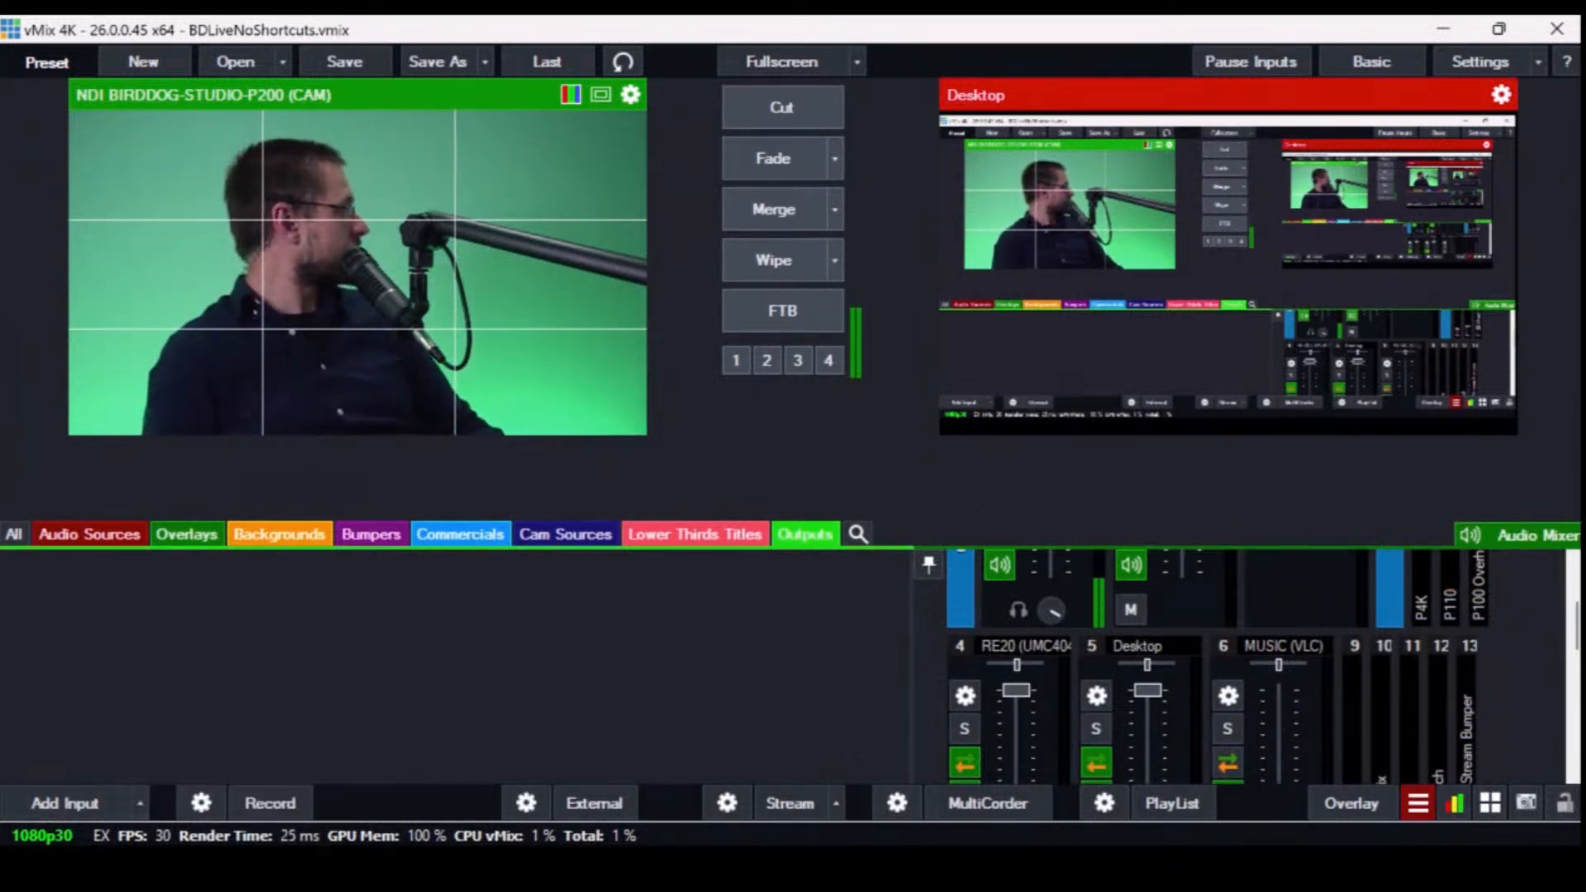
left_click(64, 803)
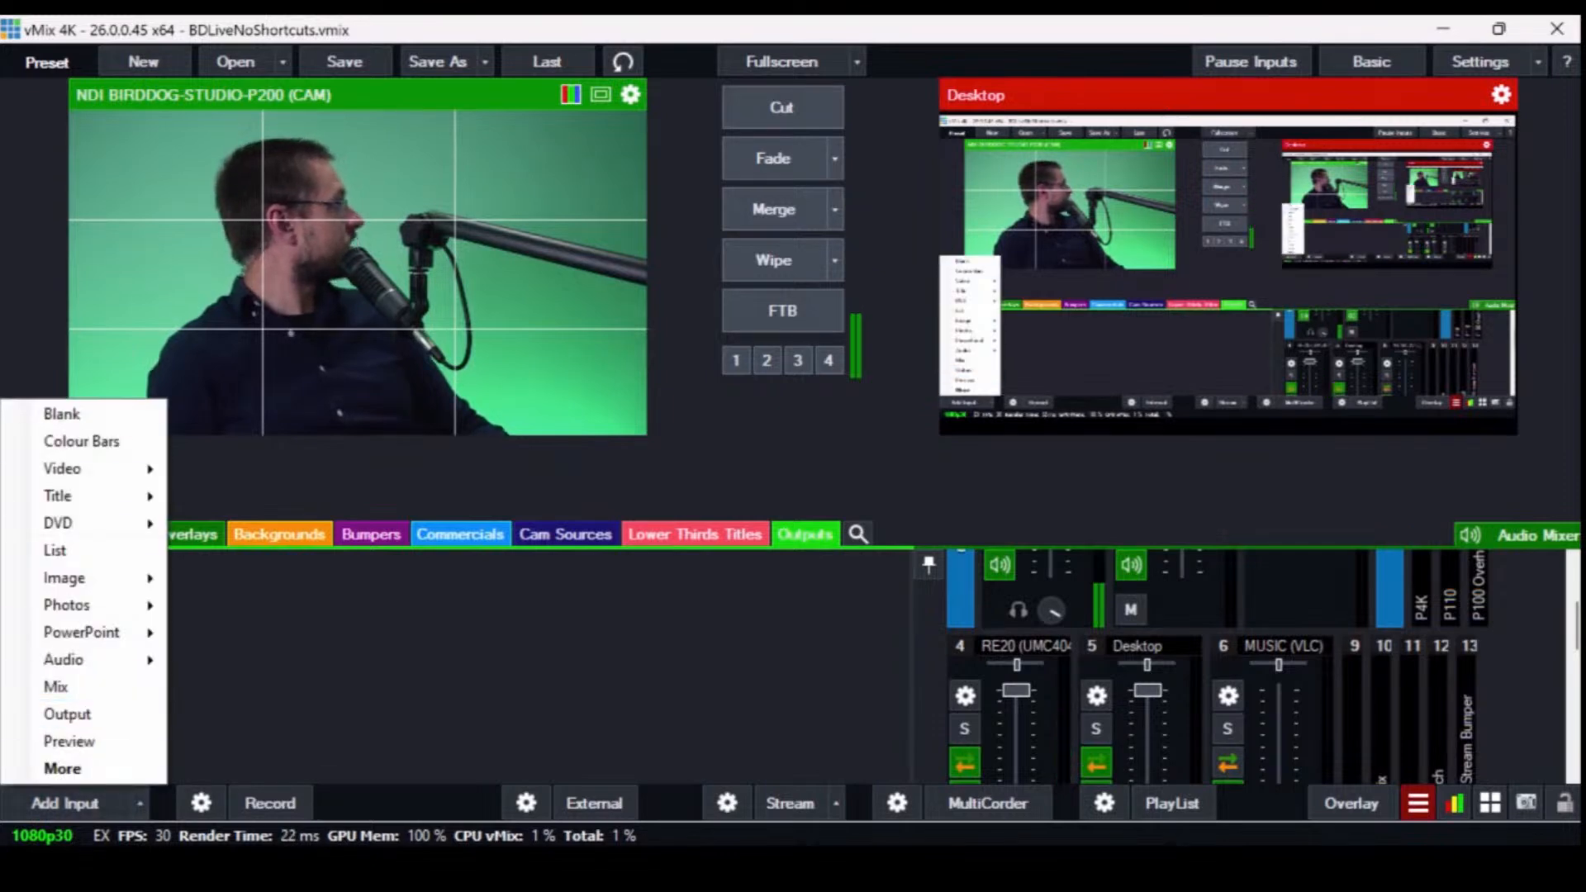
left_click(62, 413)
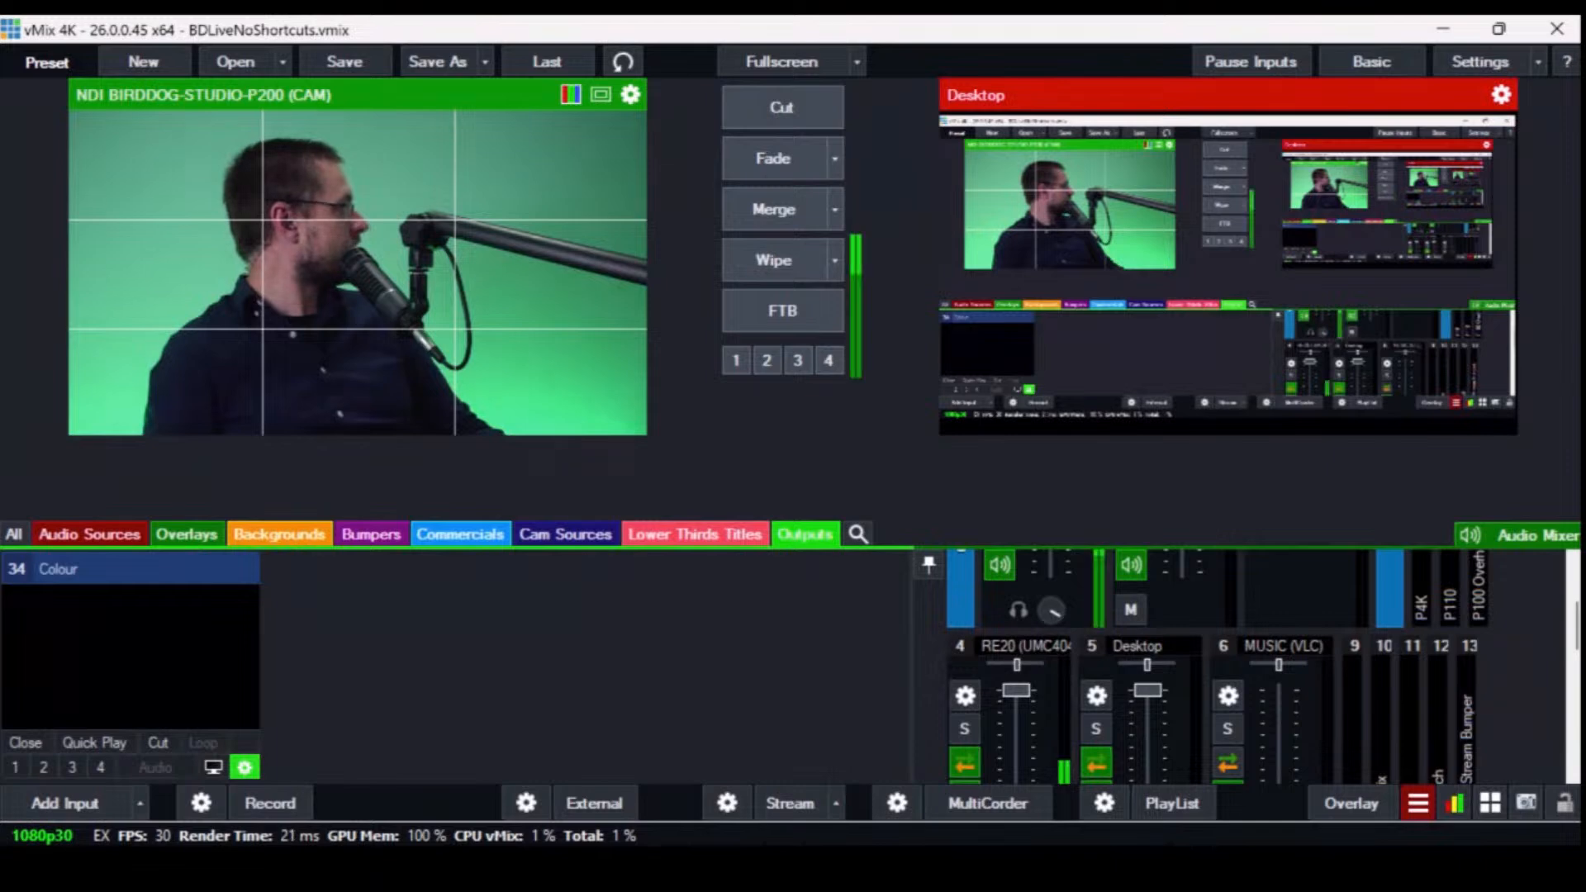
- Set layer 1 of the new blank input to 25 NDI BIRDDOG-STUDIO-P200 (CAM) and close its settings
left_click(244, 768)
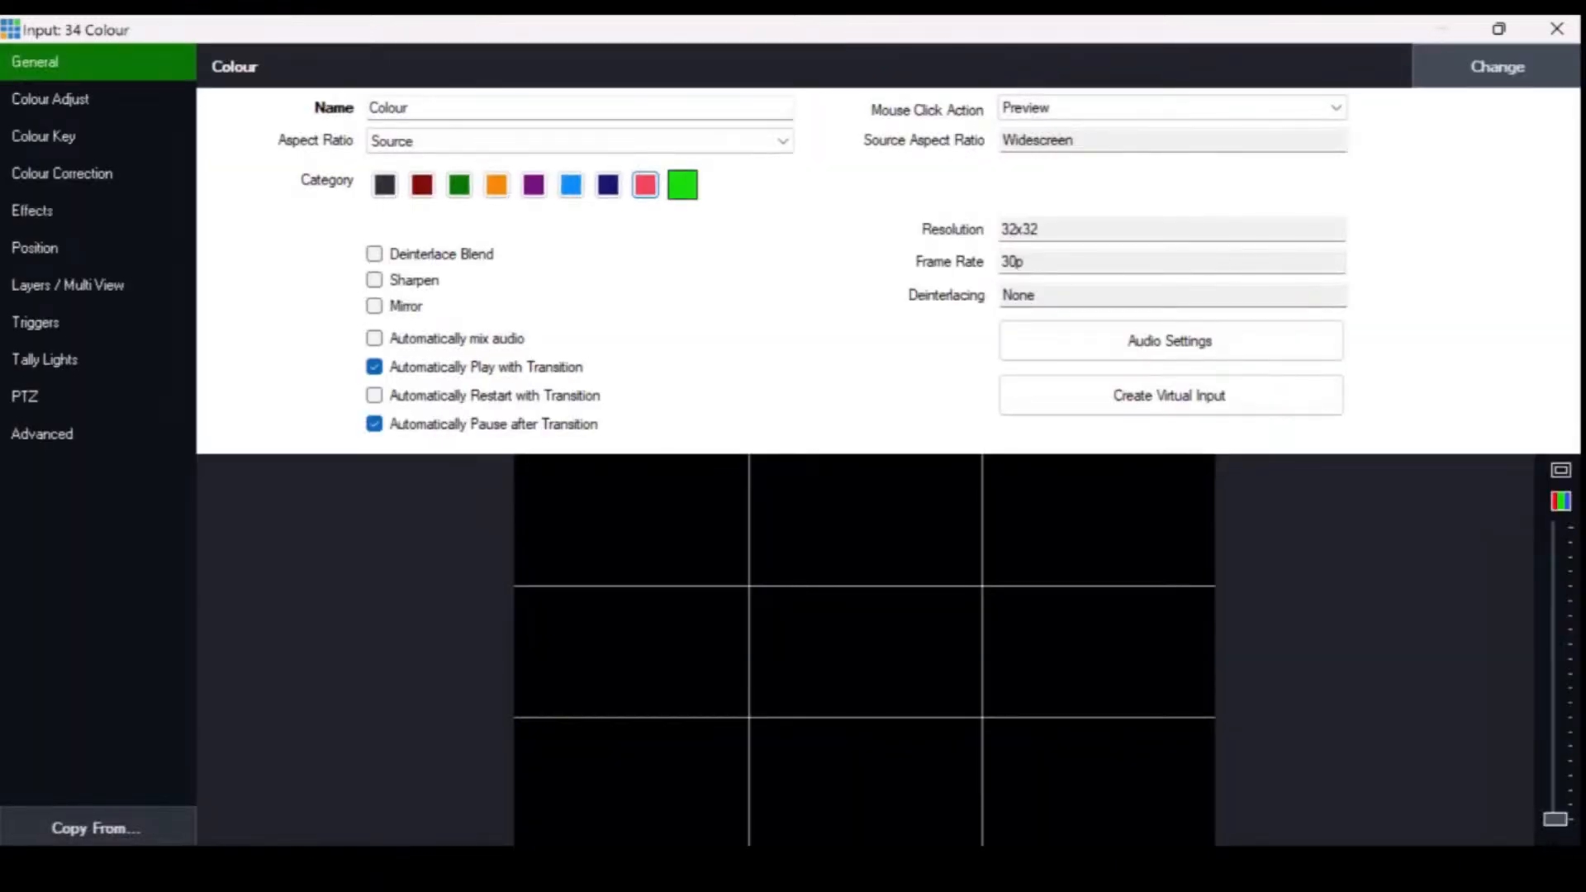
left_click(68, 285)
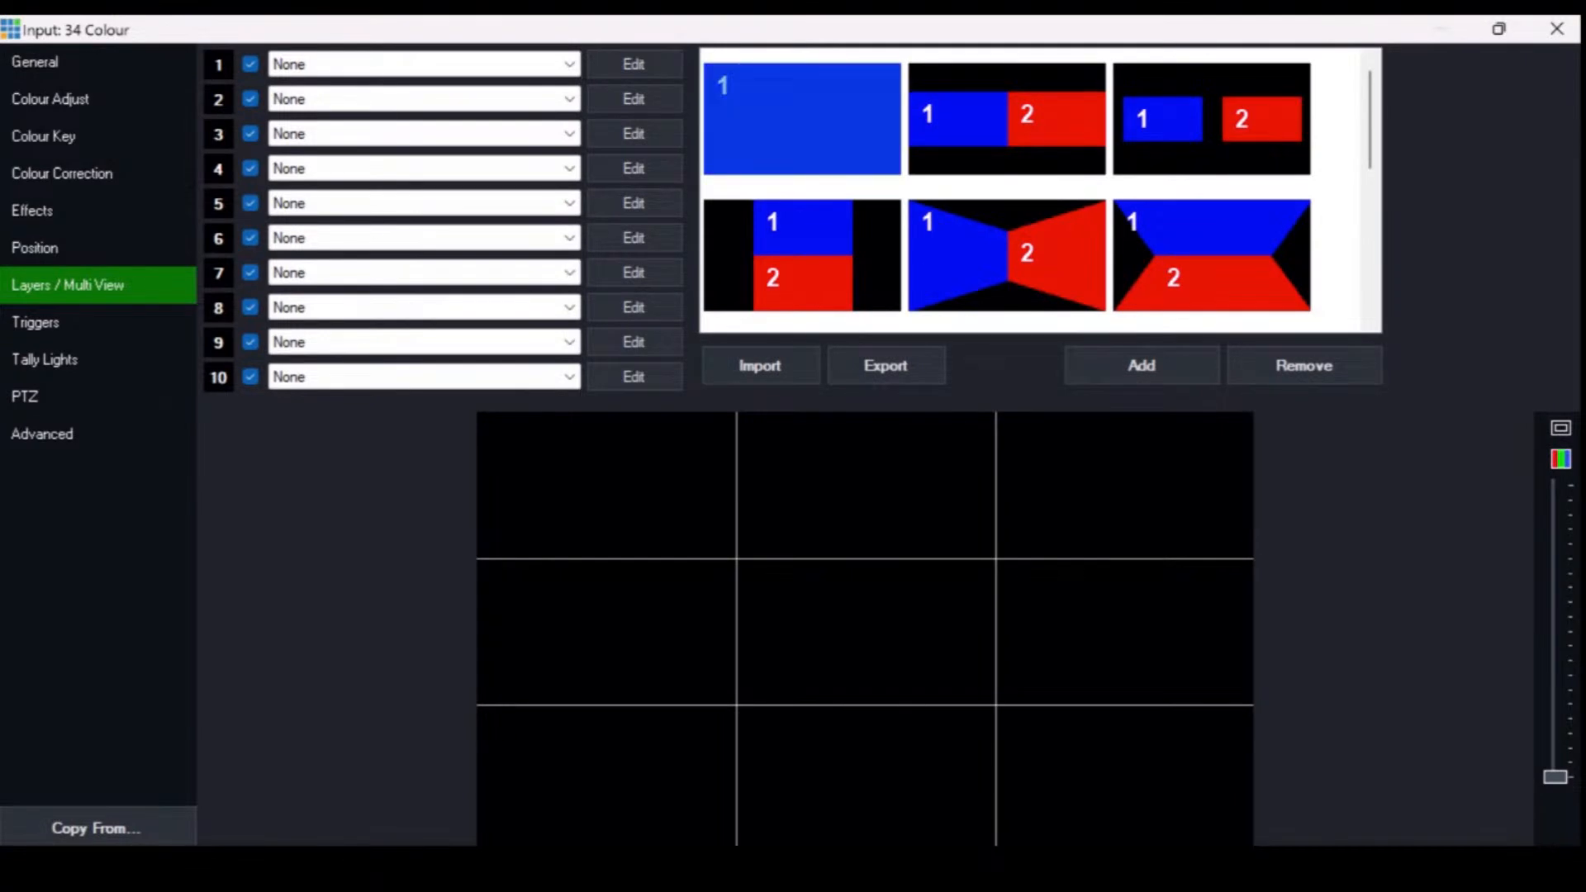
left_click(425, 65)
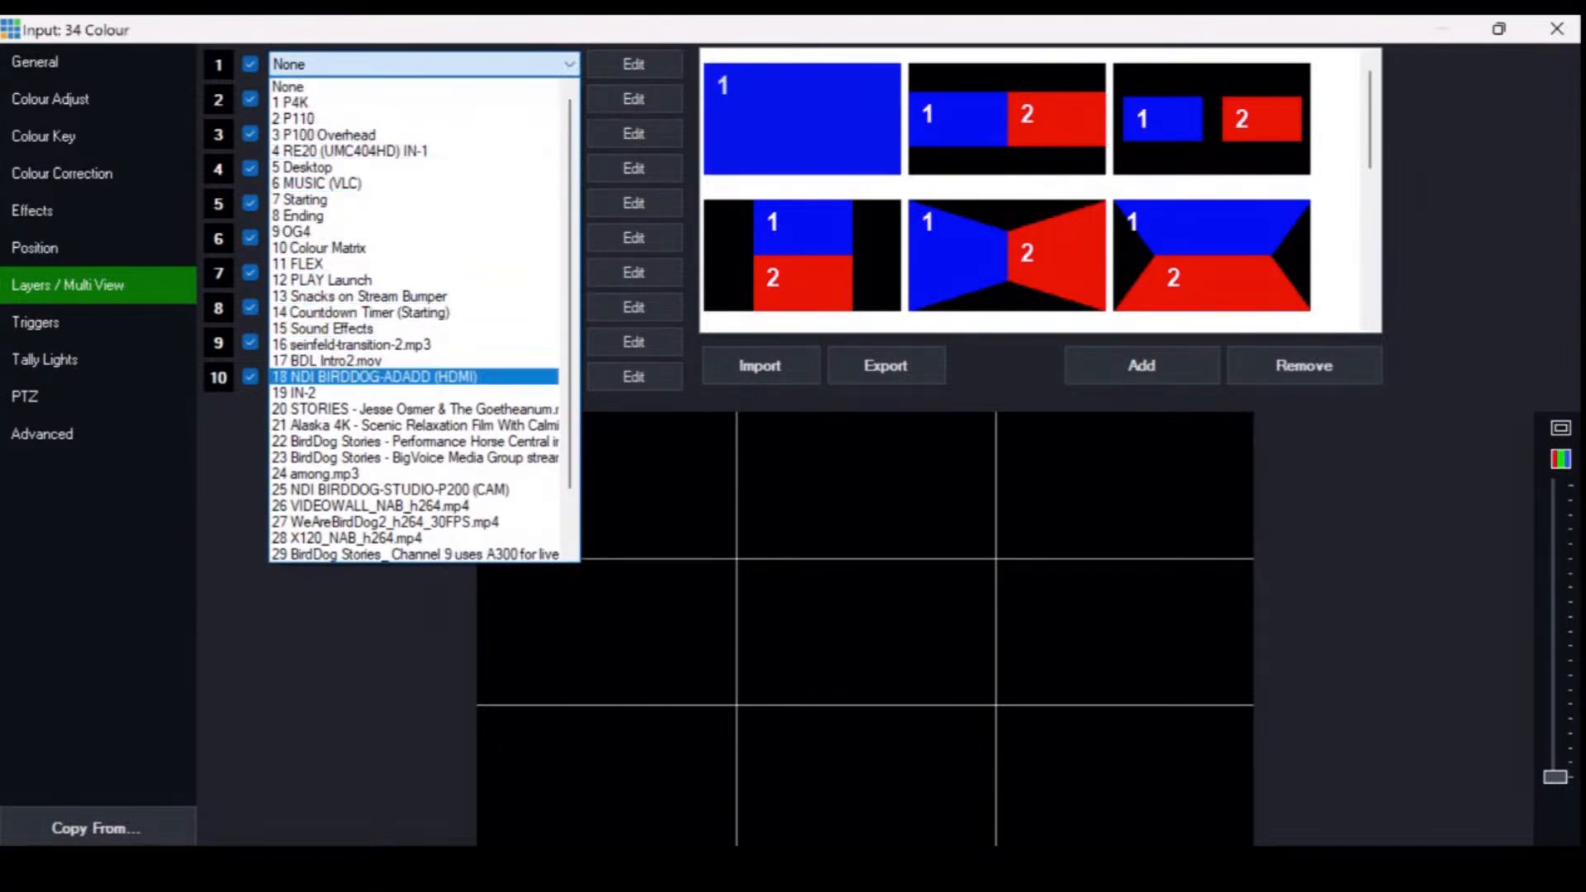
left_click(390, 490)
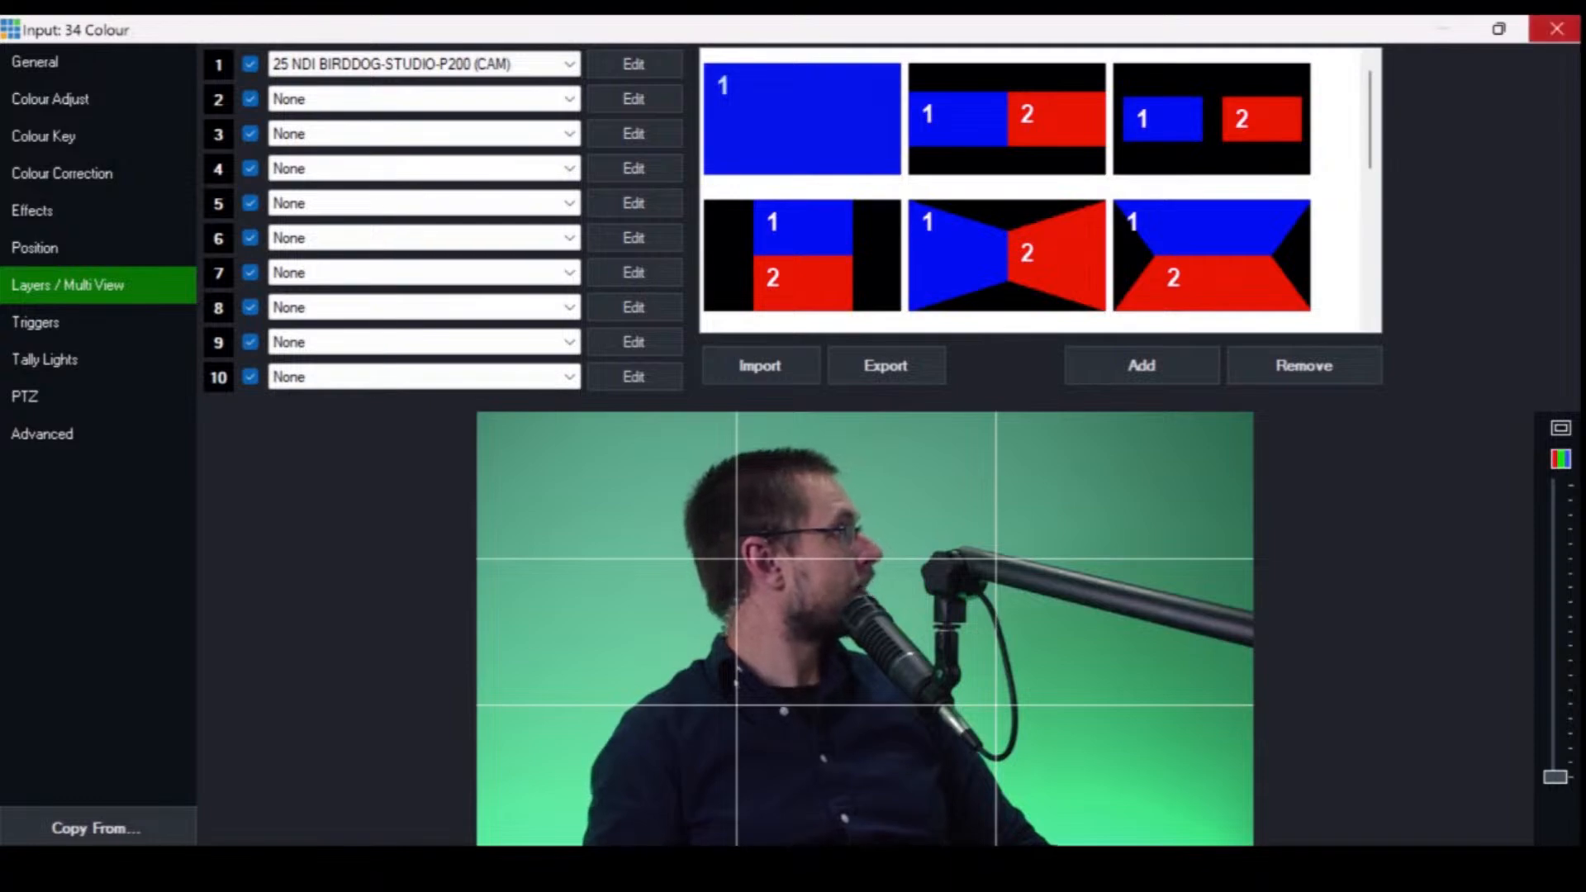
left_click(1557, 29)
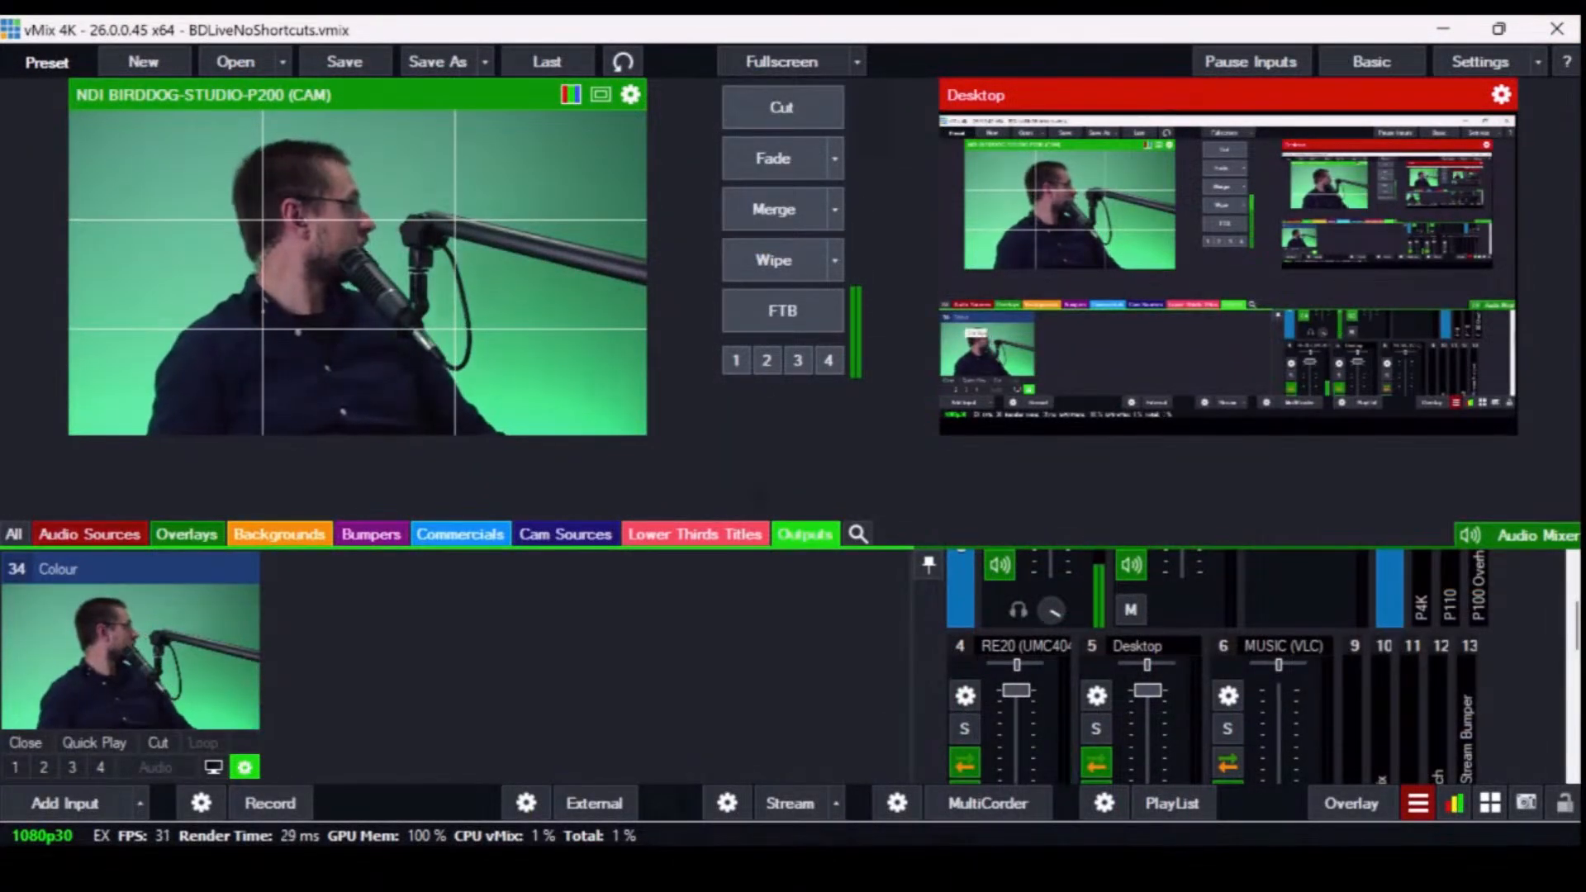
- Put the new Outputs input 34 into preview
left_click(20, 570)
left_click(18, 569)
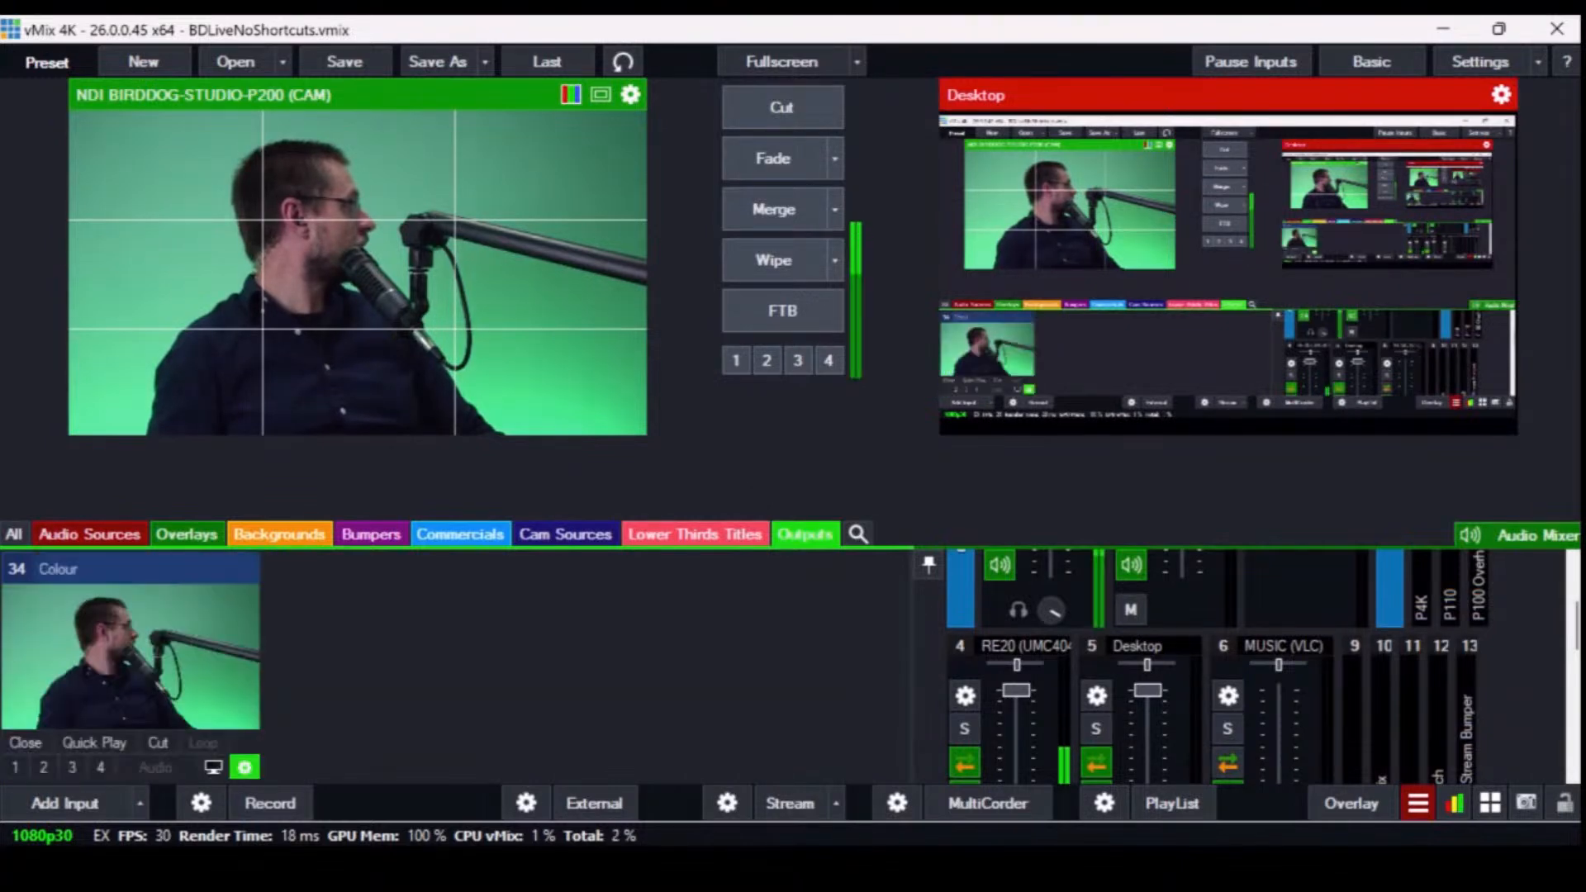
left_click(130, 657)
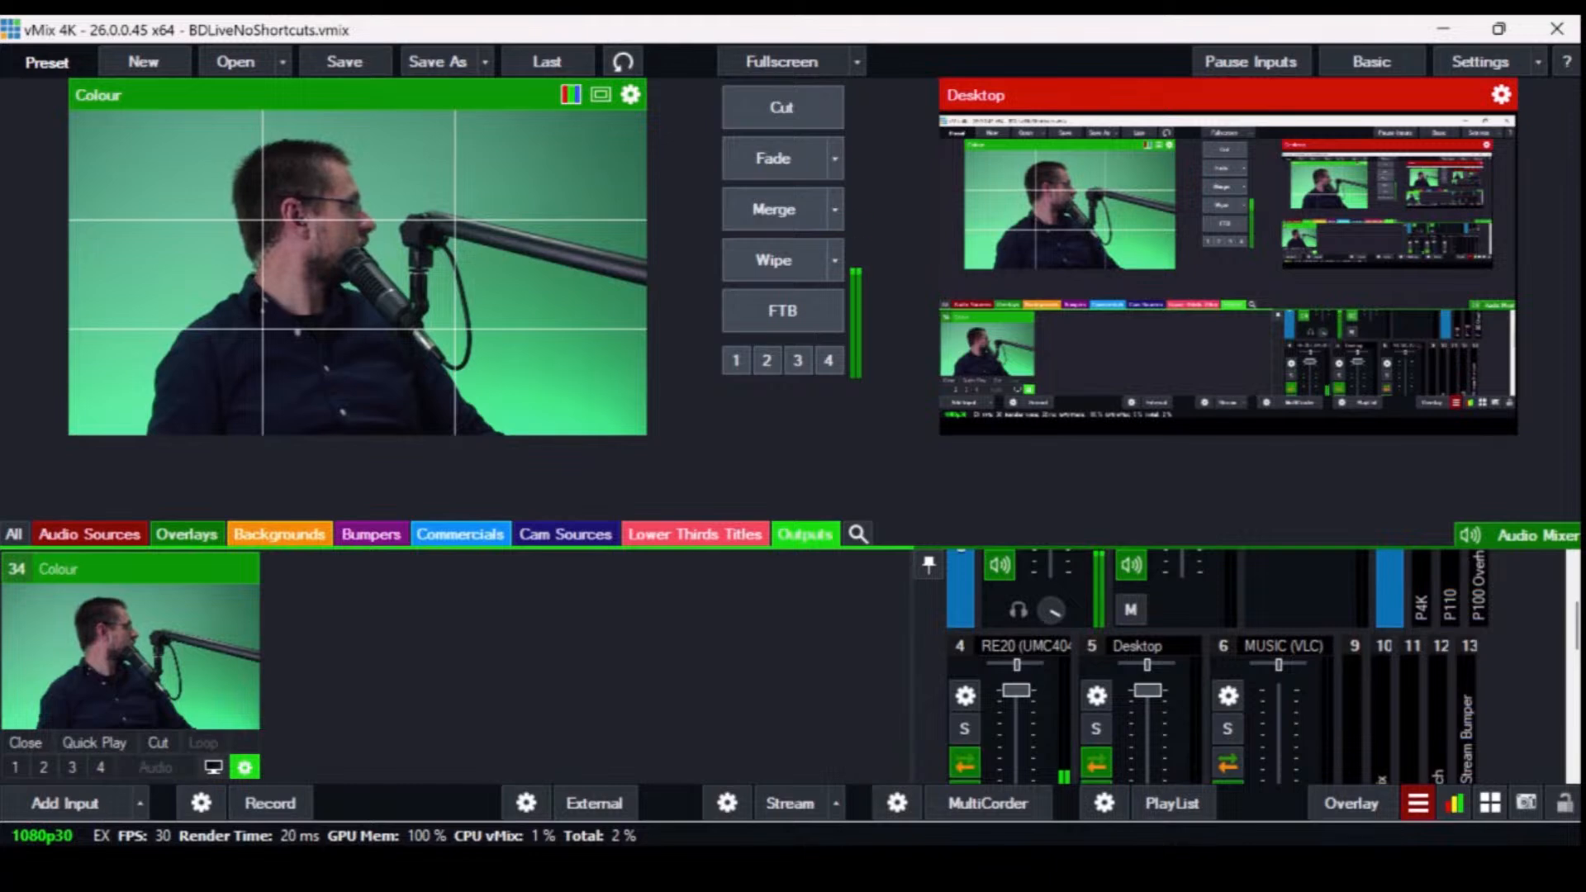
- Rename input 34 as P200 Out in its general settings
left_click(245, 767)
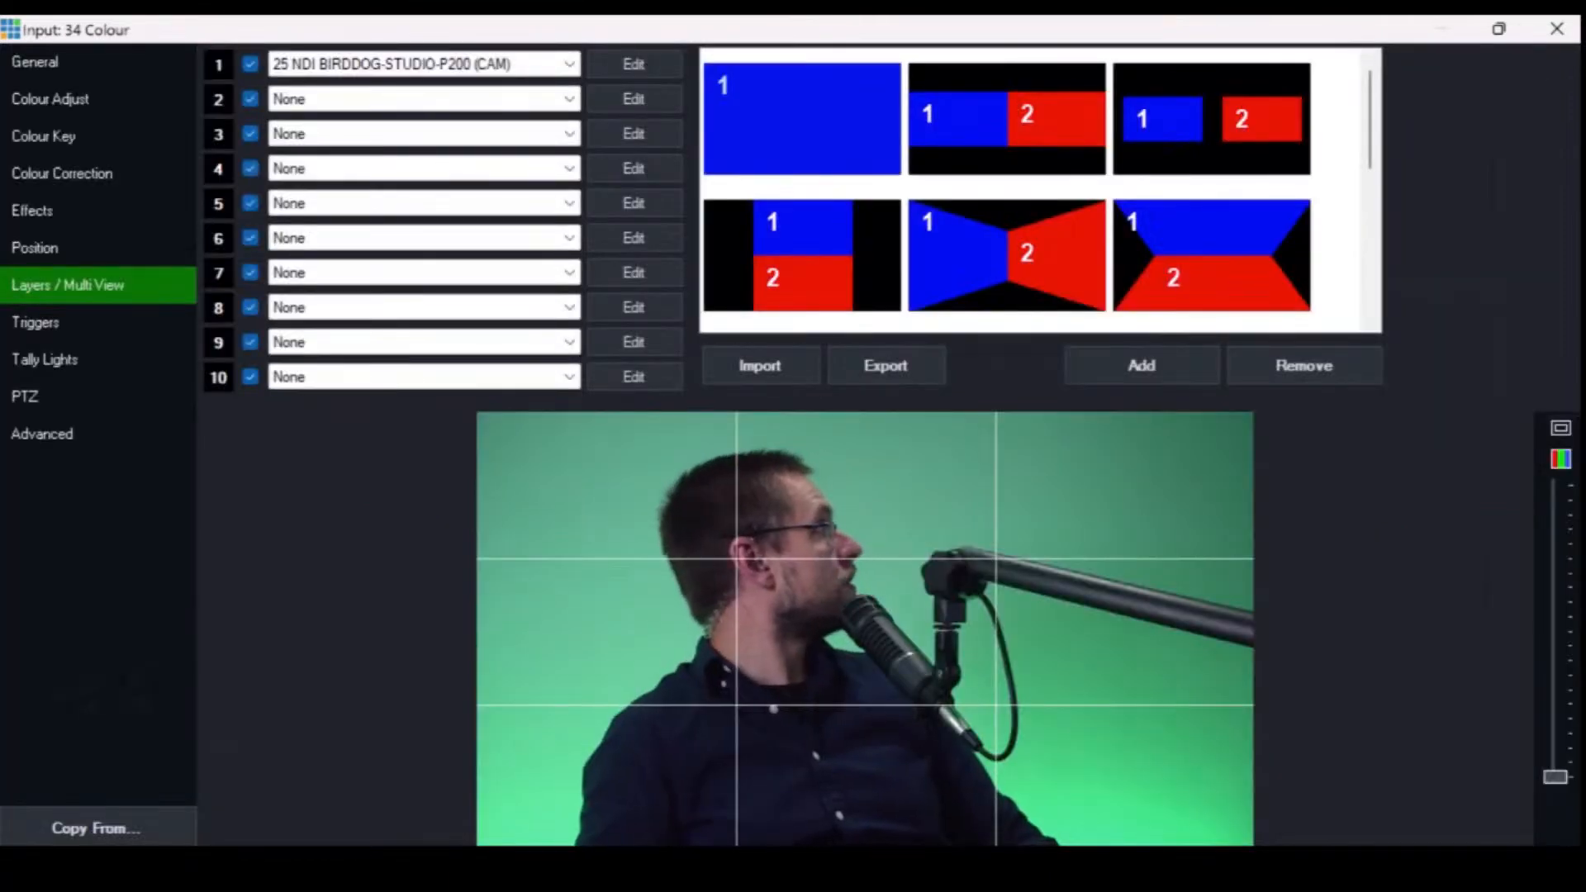
left_click(36, 63)
double_click(406, 108)
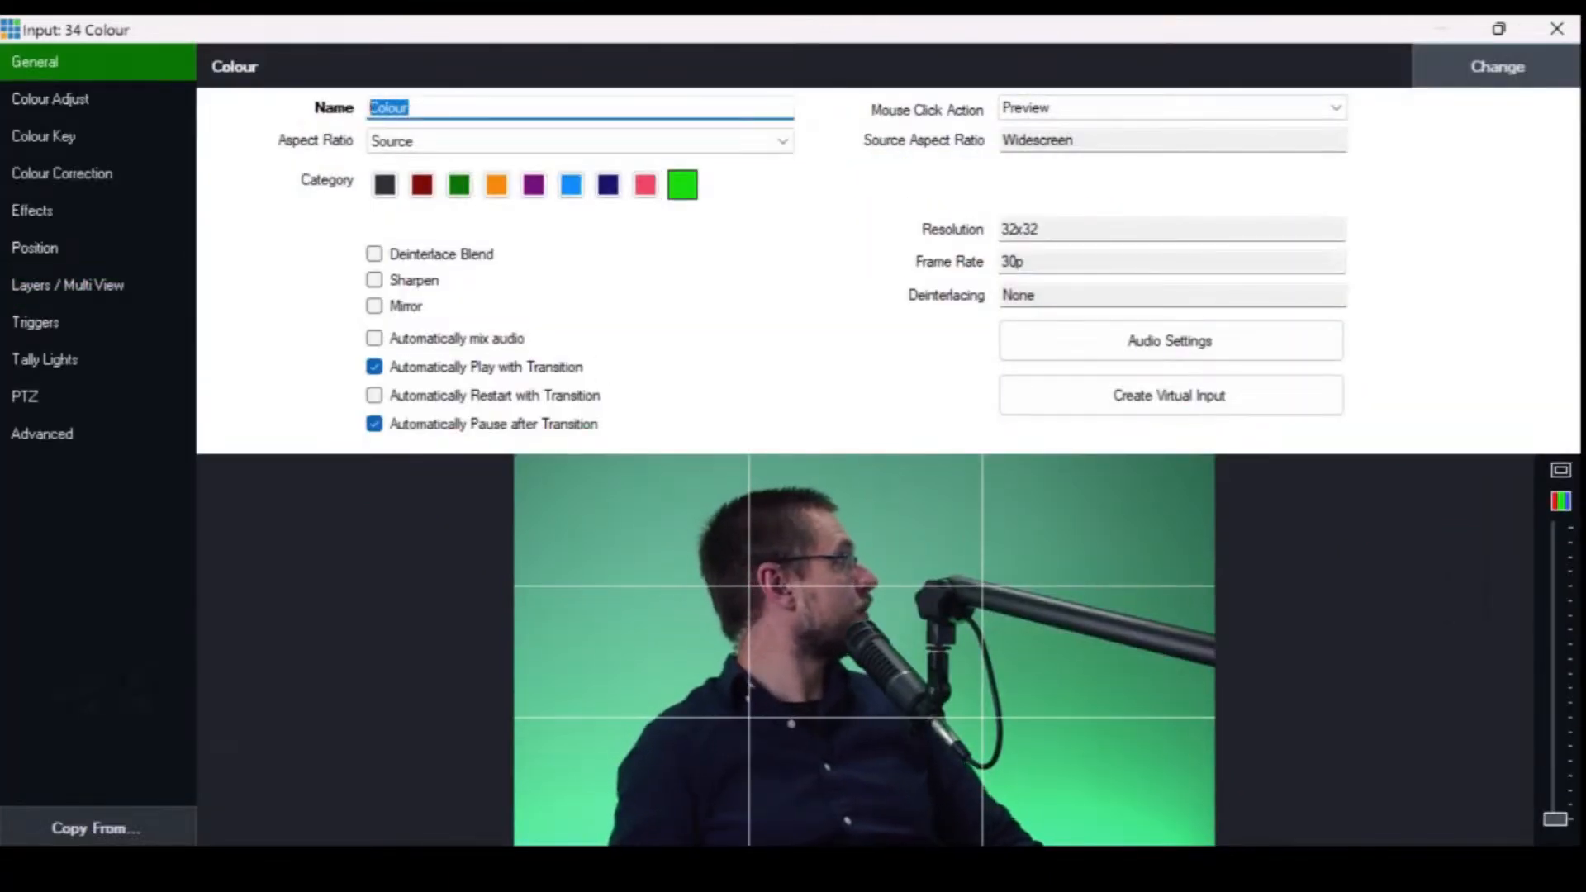
type("P200 Out")
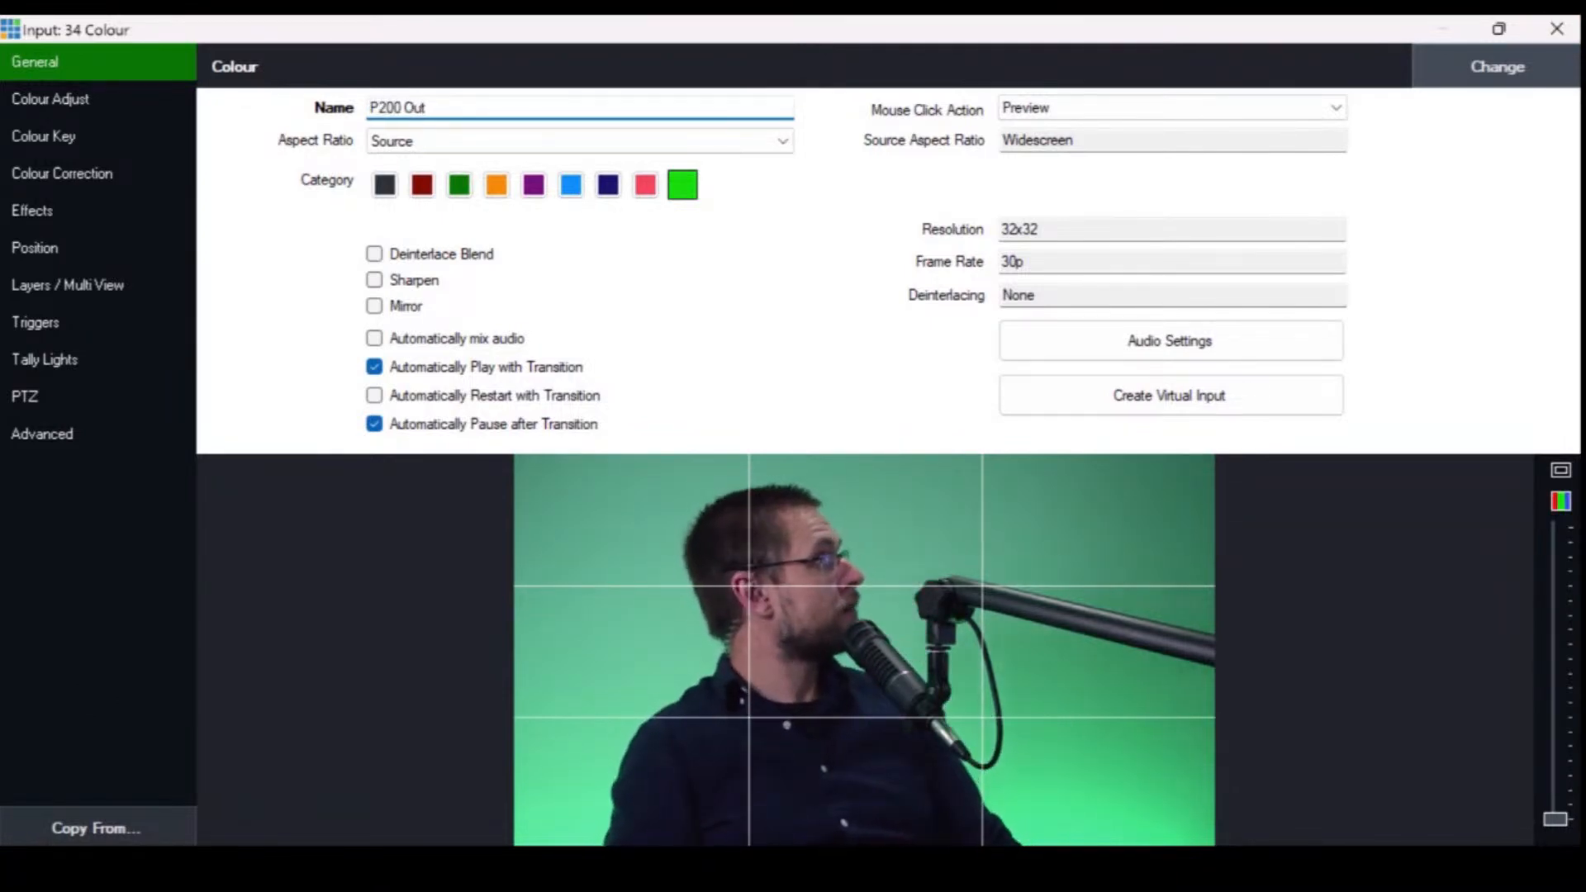
left_click(1558, 29)
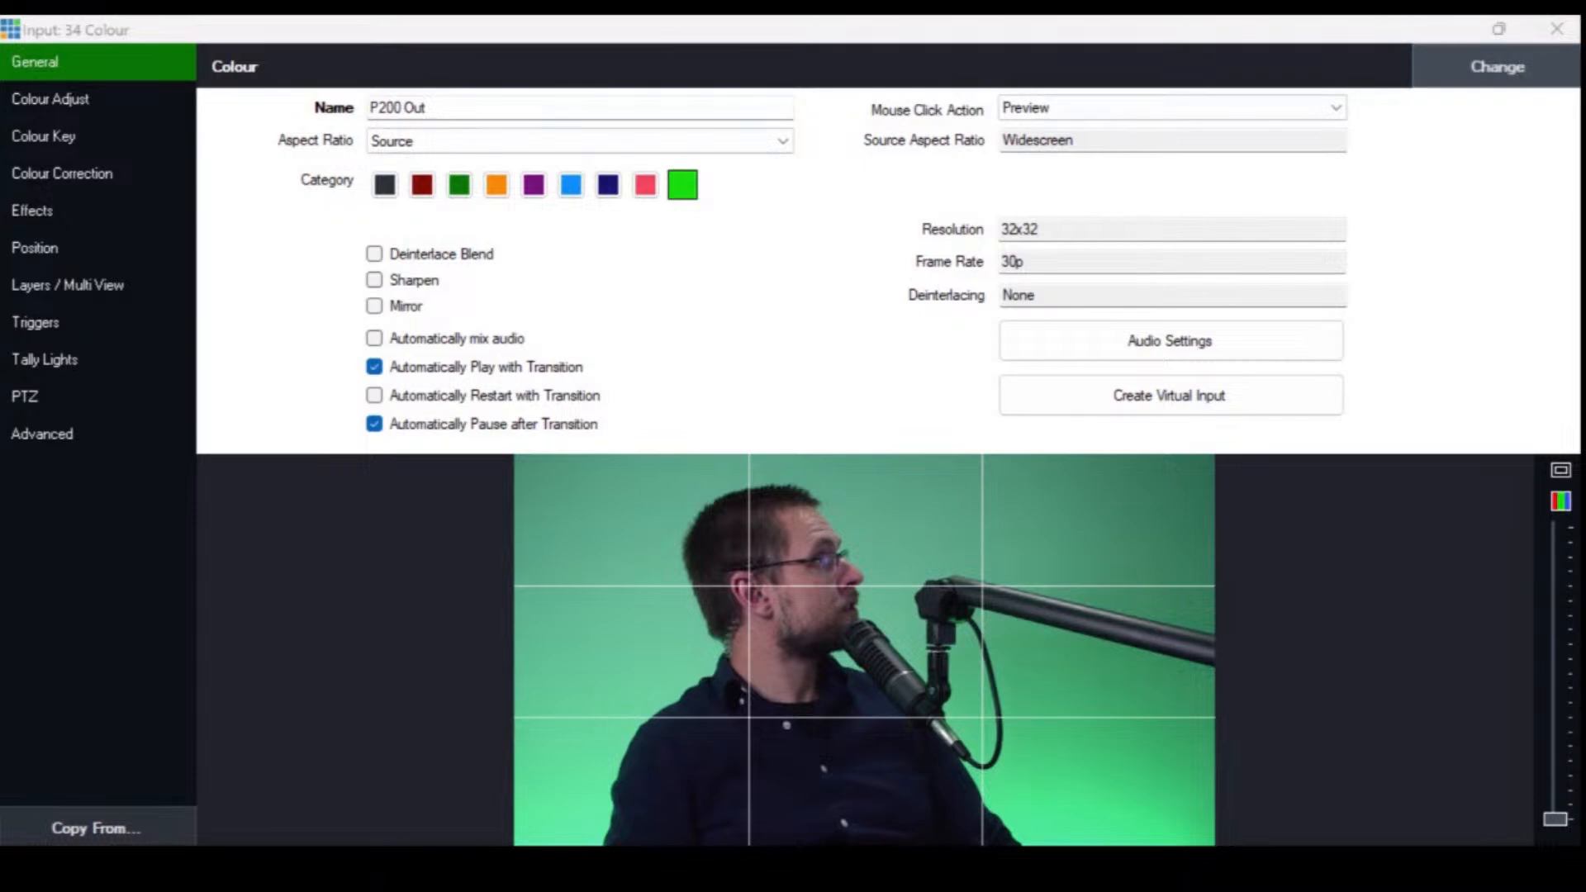
- Shorten the input's name to P200 and close its settings
left_click(431, 109)
key("BackSpace")
key("BackSpace")
key("BackSpace")
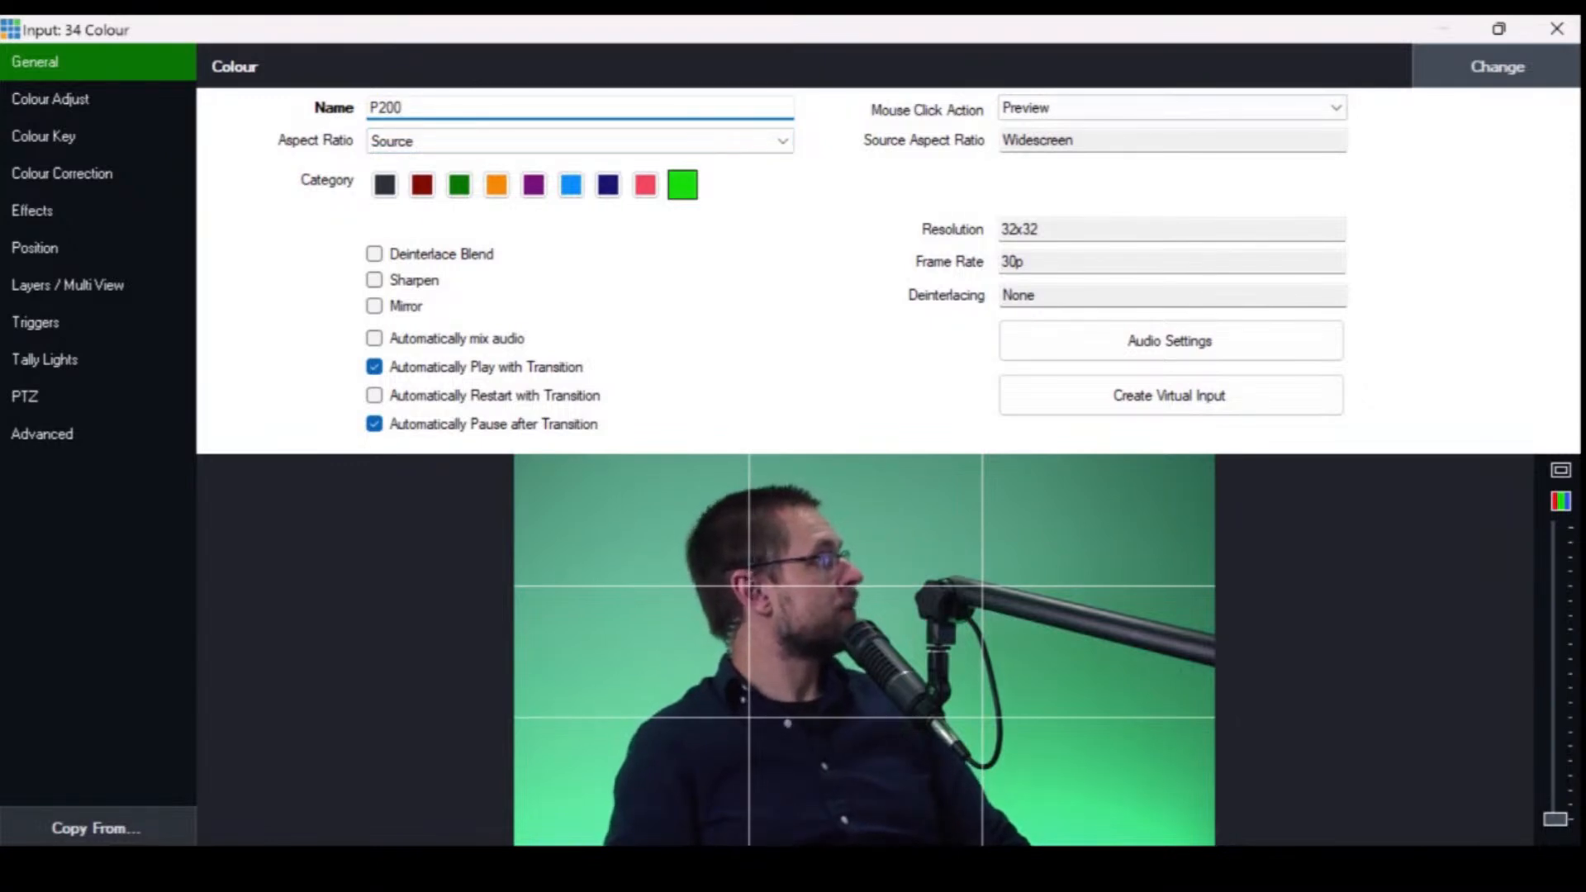
left_click(1556, 29)
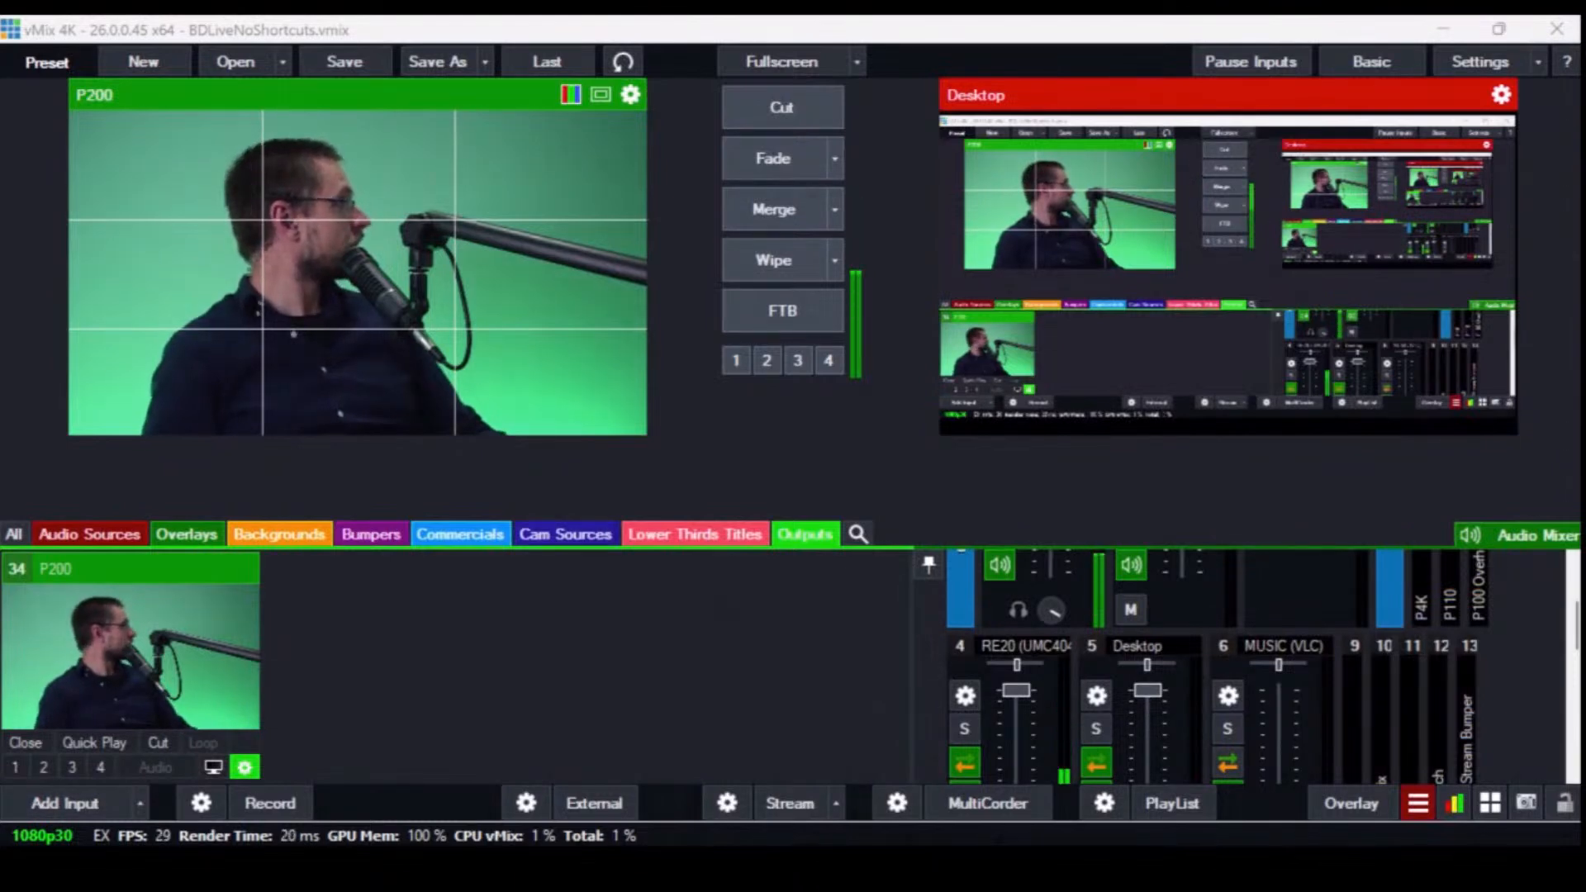
- Look over the inputs in the Cam Sources category and return to the Outputs category
left_click(566, 535)
scroll(409, 665, "down", 2)
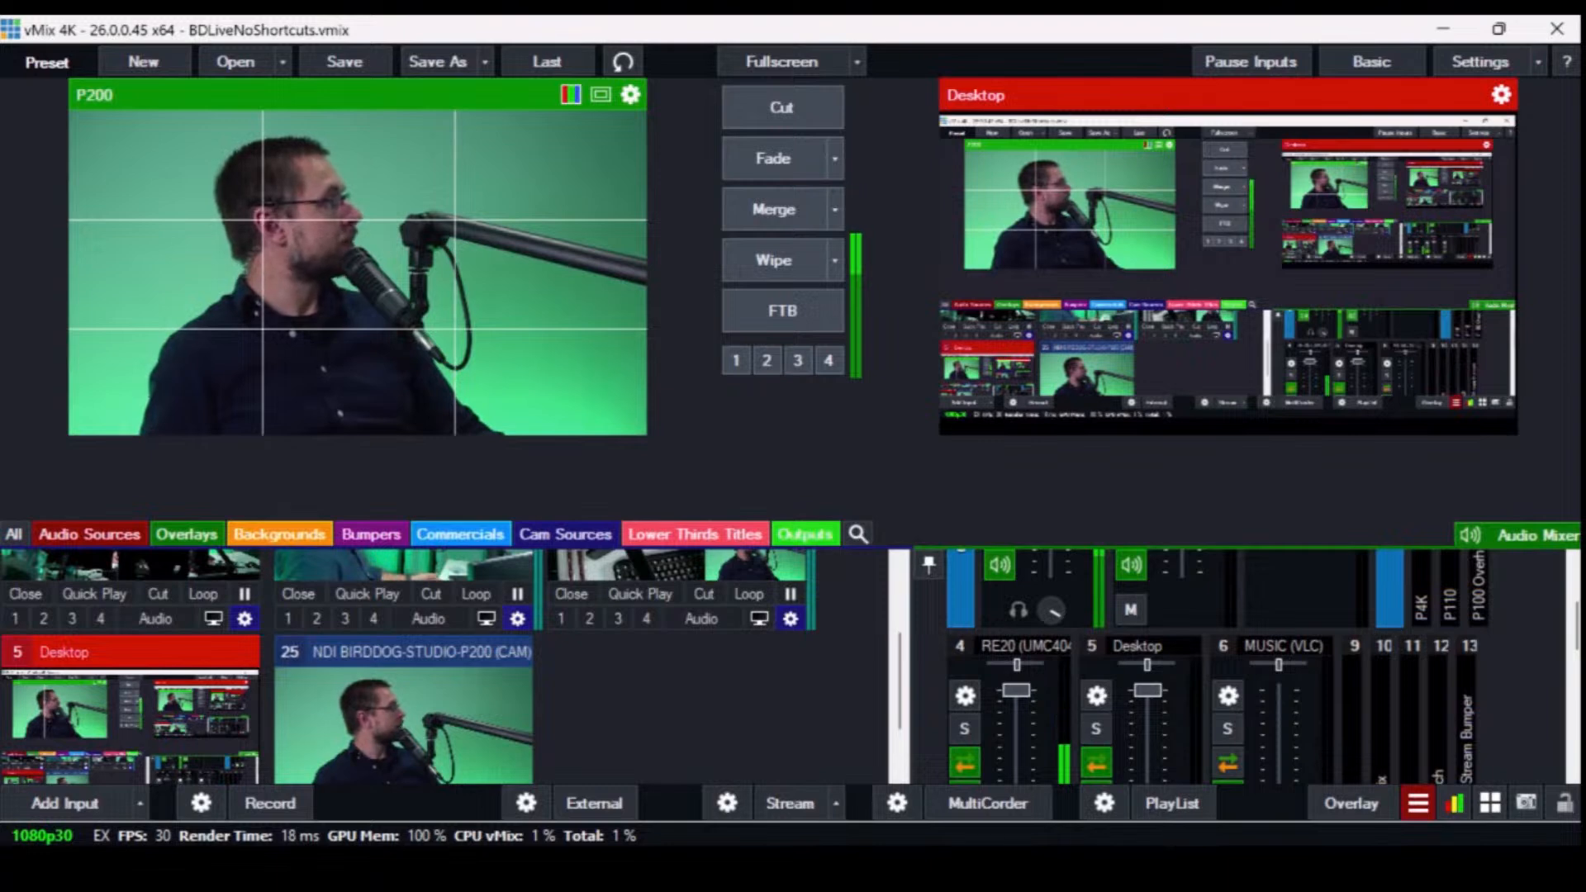
left_click(806, 534)
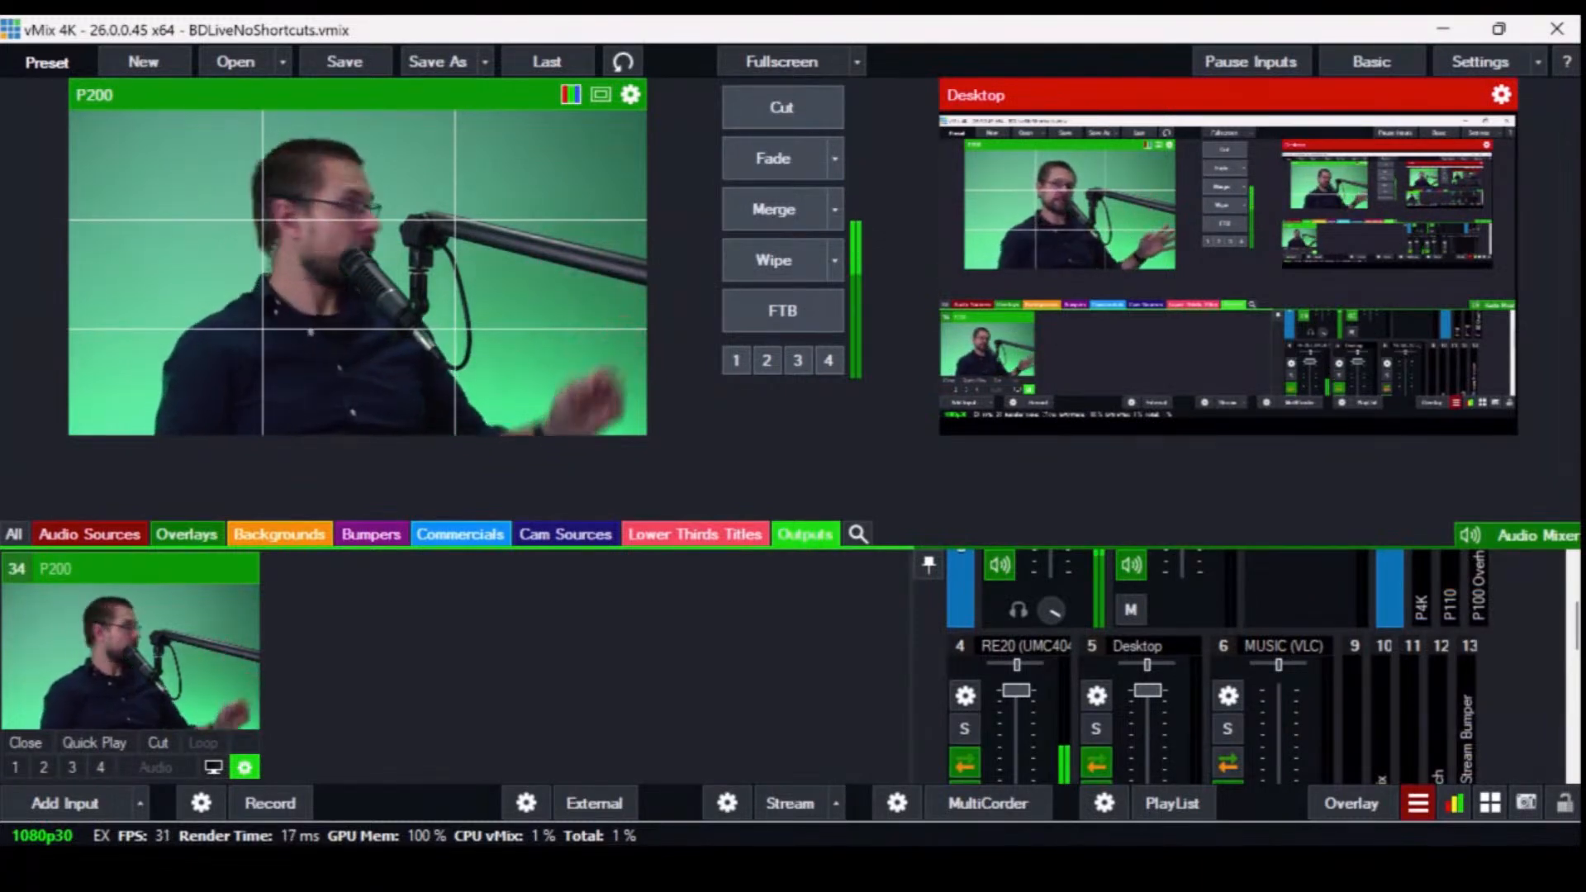
- Add a second blank input to the Outputs category and name it P110
left_click(64, 803)
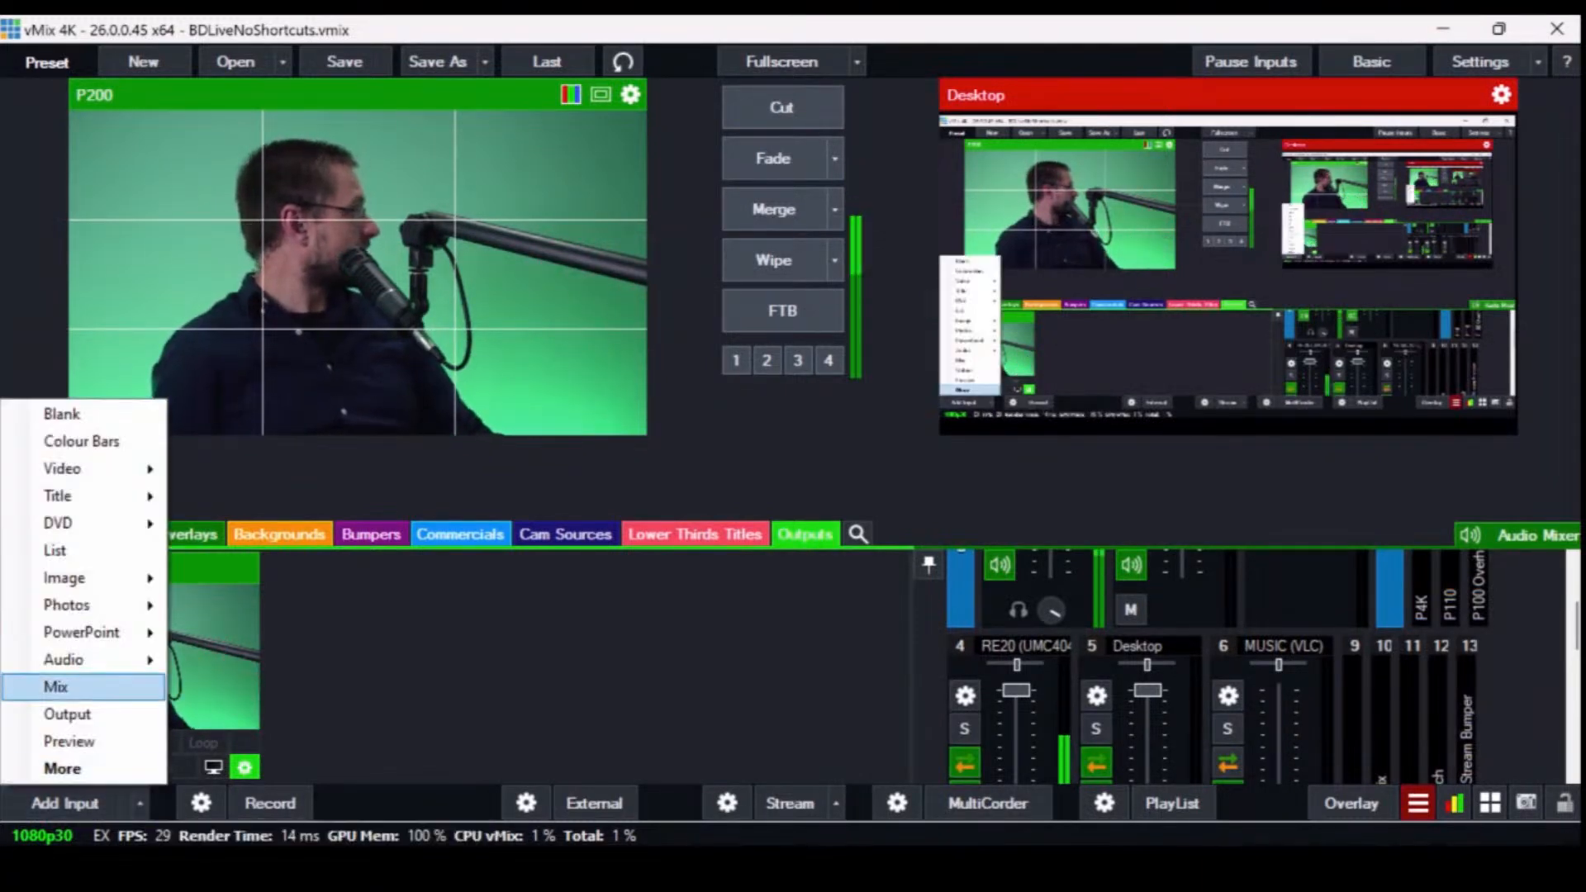
left_click(41, 414)
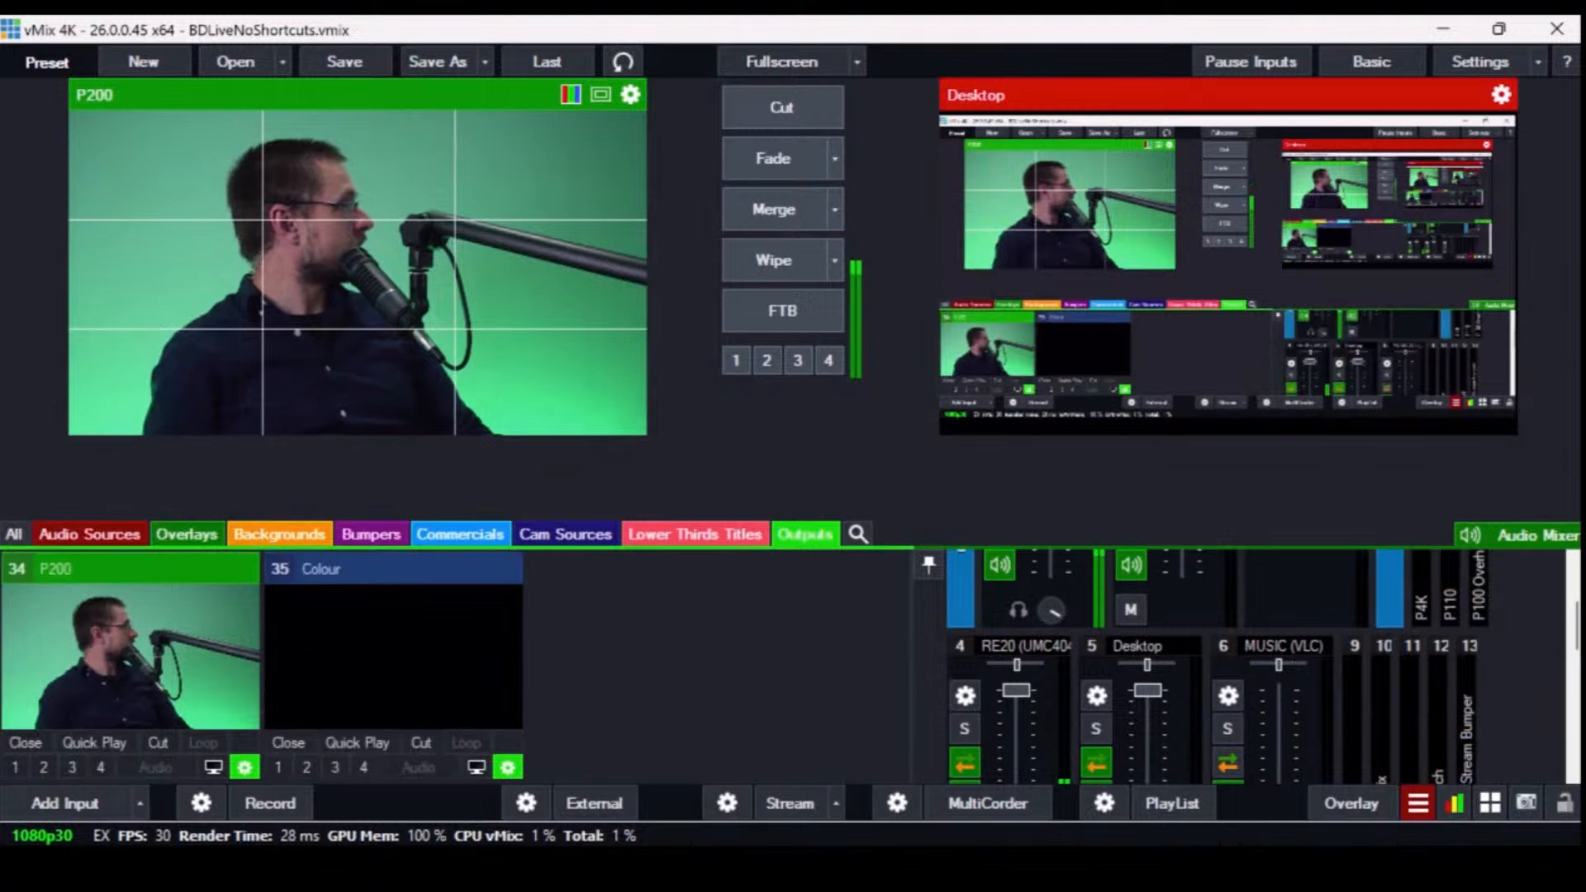
left_click(507, 767)
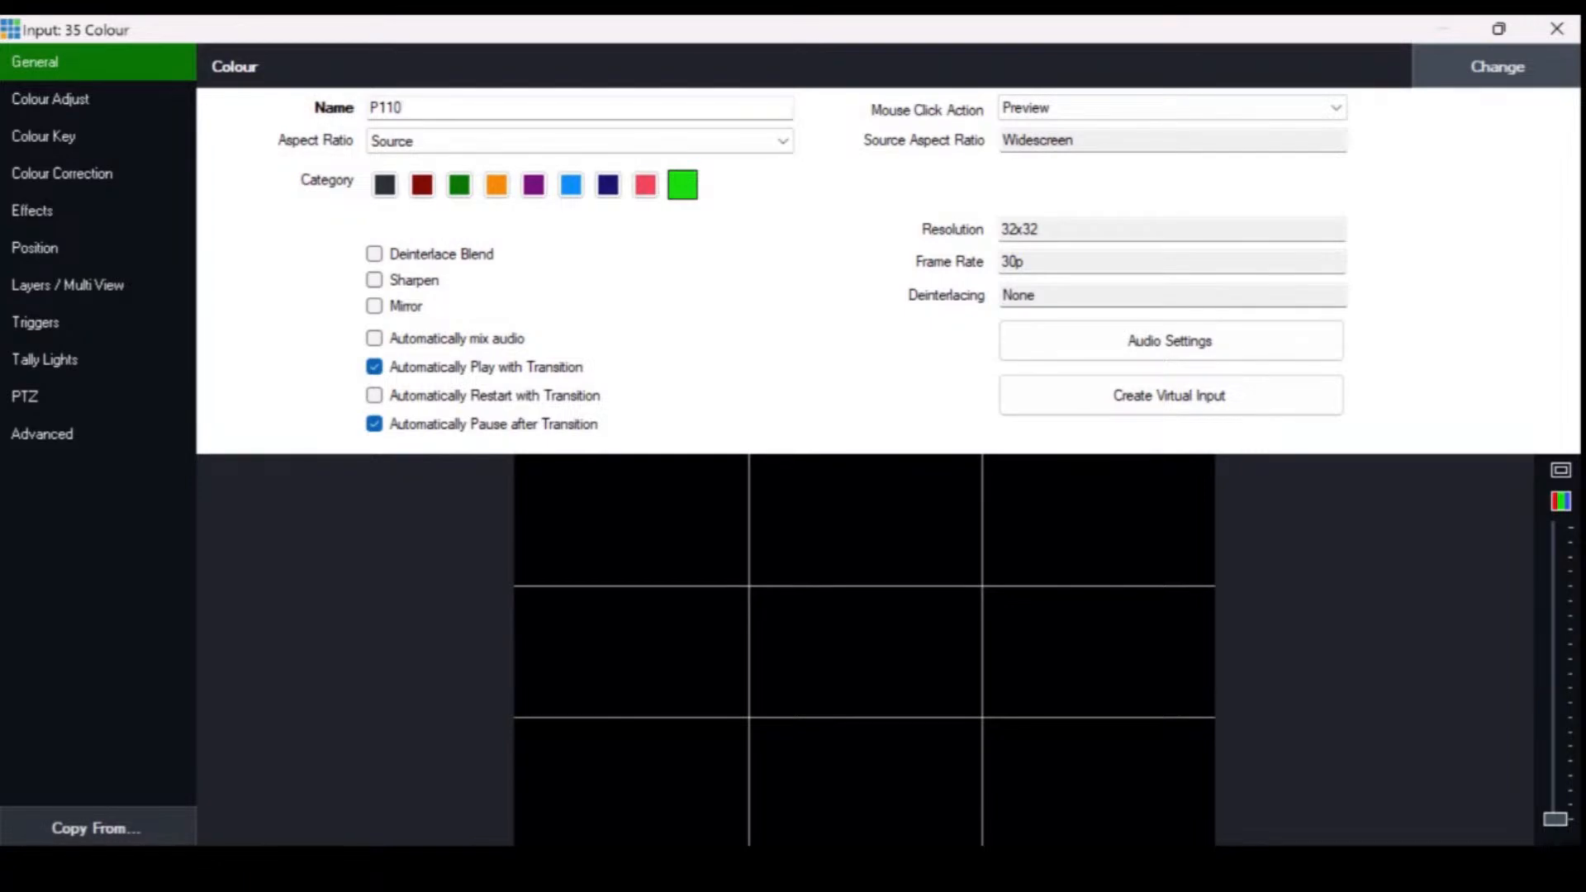
- Set layer 1 of the second blank input to 2 P110 and close its settings
left_click(67, 285)
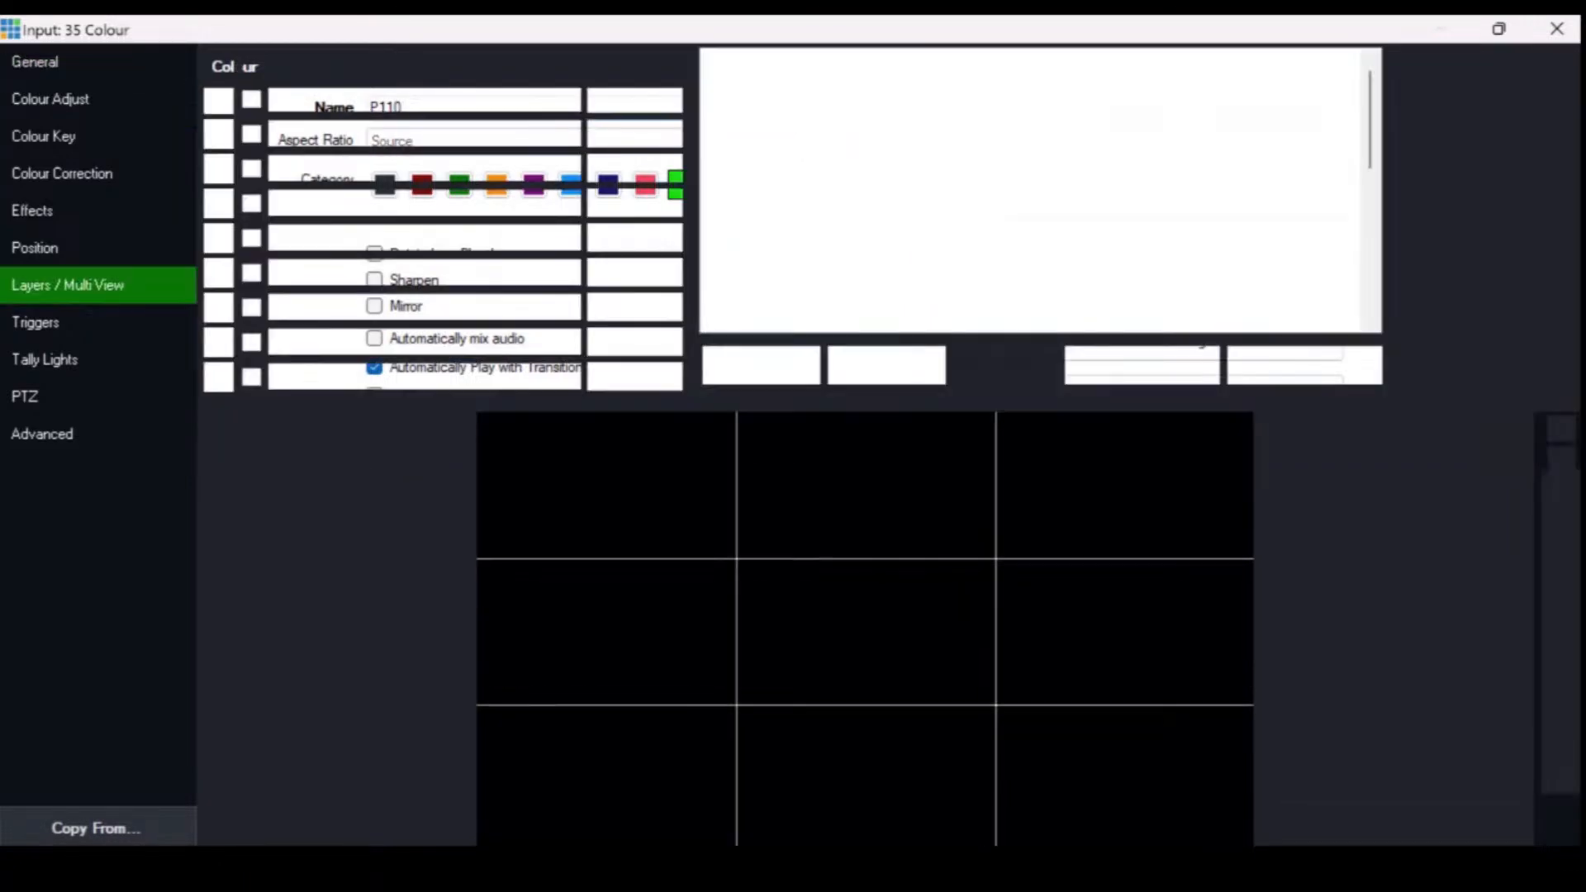
left_click(425, 65)
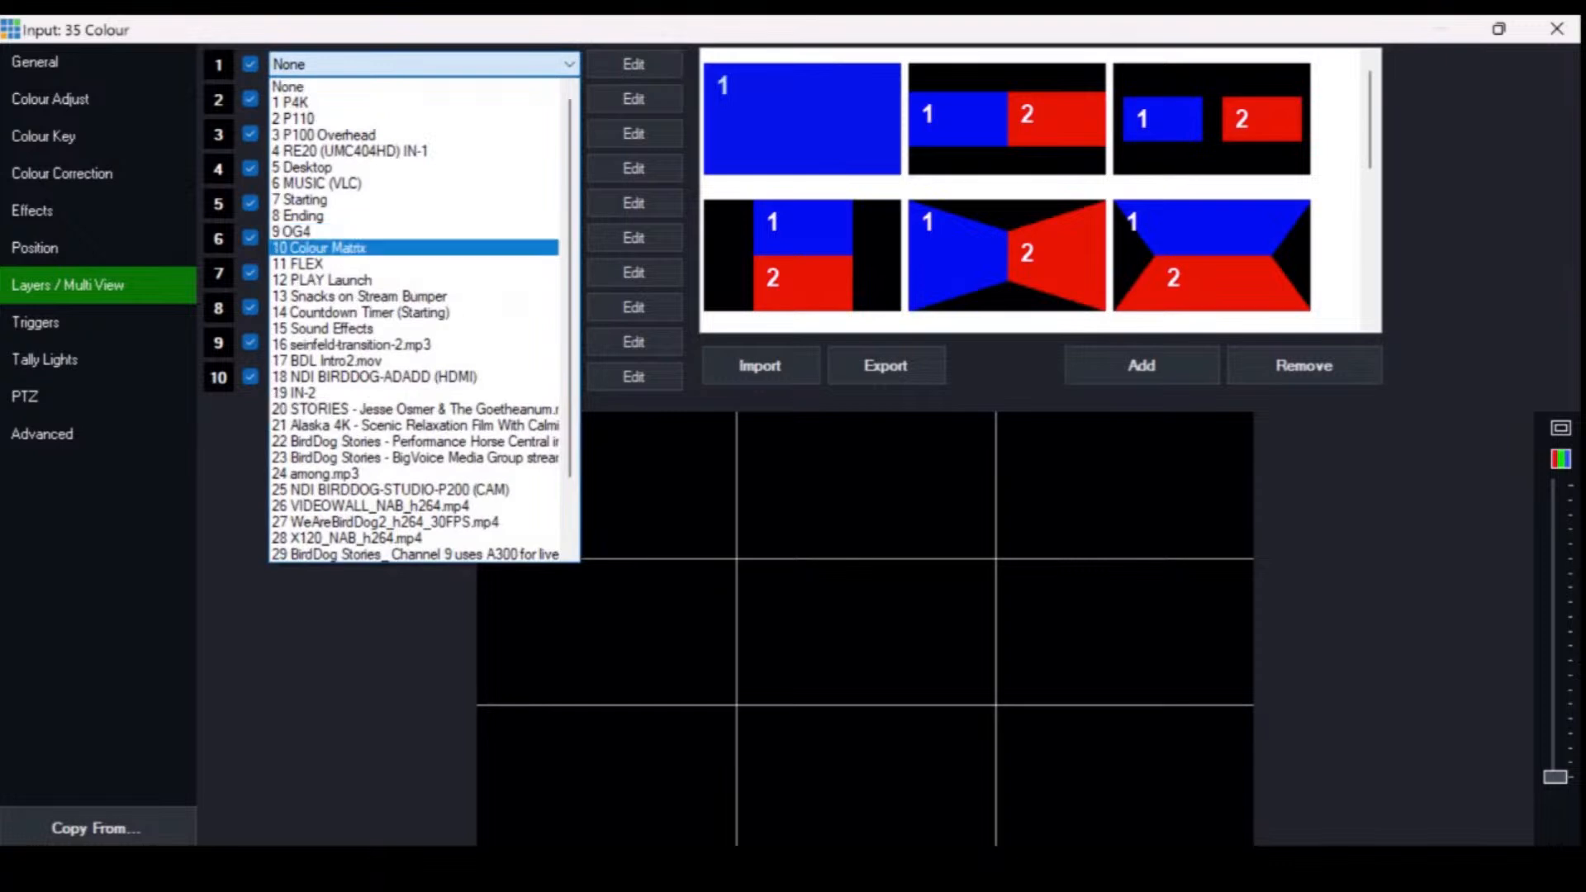
left_click(297, 118)
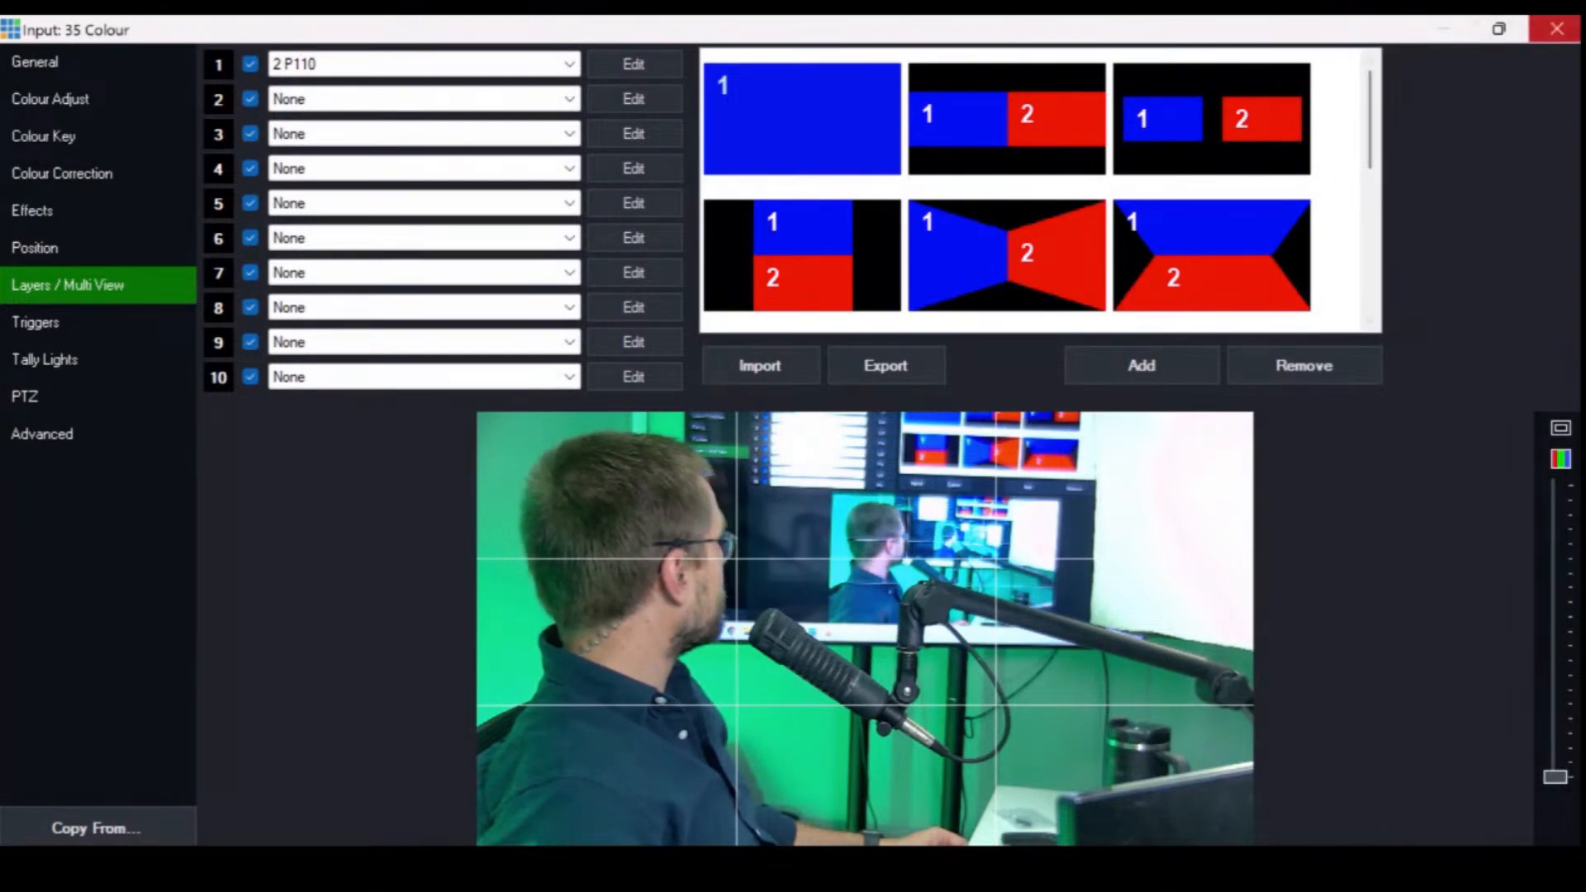
left_click(1557, 29)
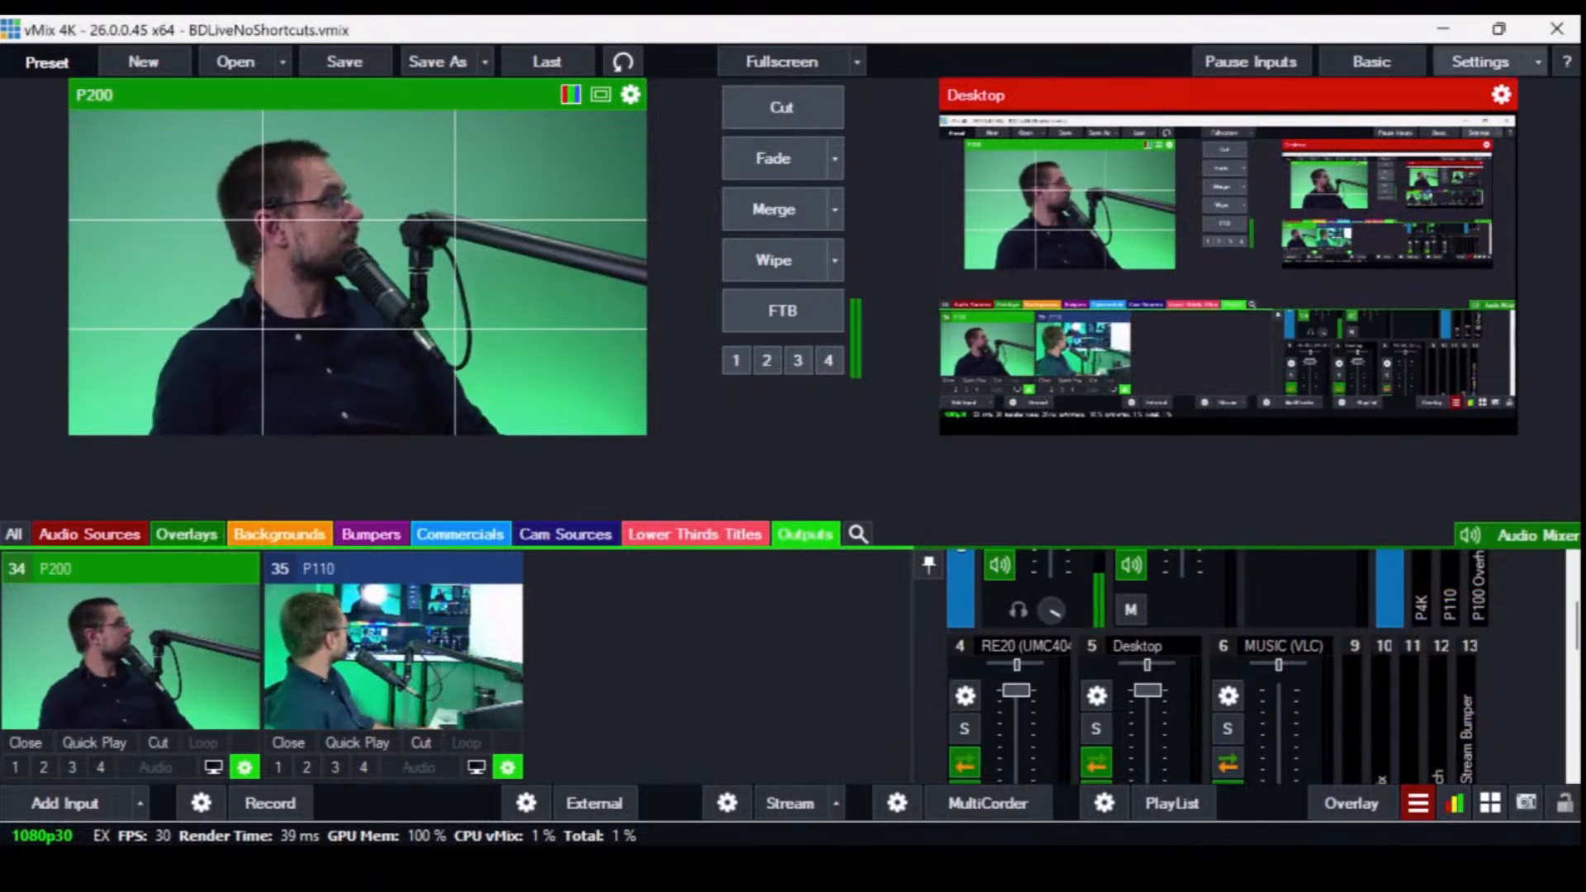
- Look through the Display, Recording, Options and Outputs / NDI / SRT pages of the program settings, then close them
left_click(1481, 62)
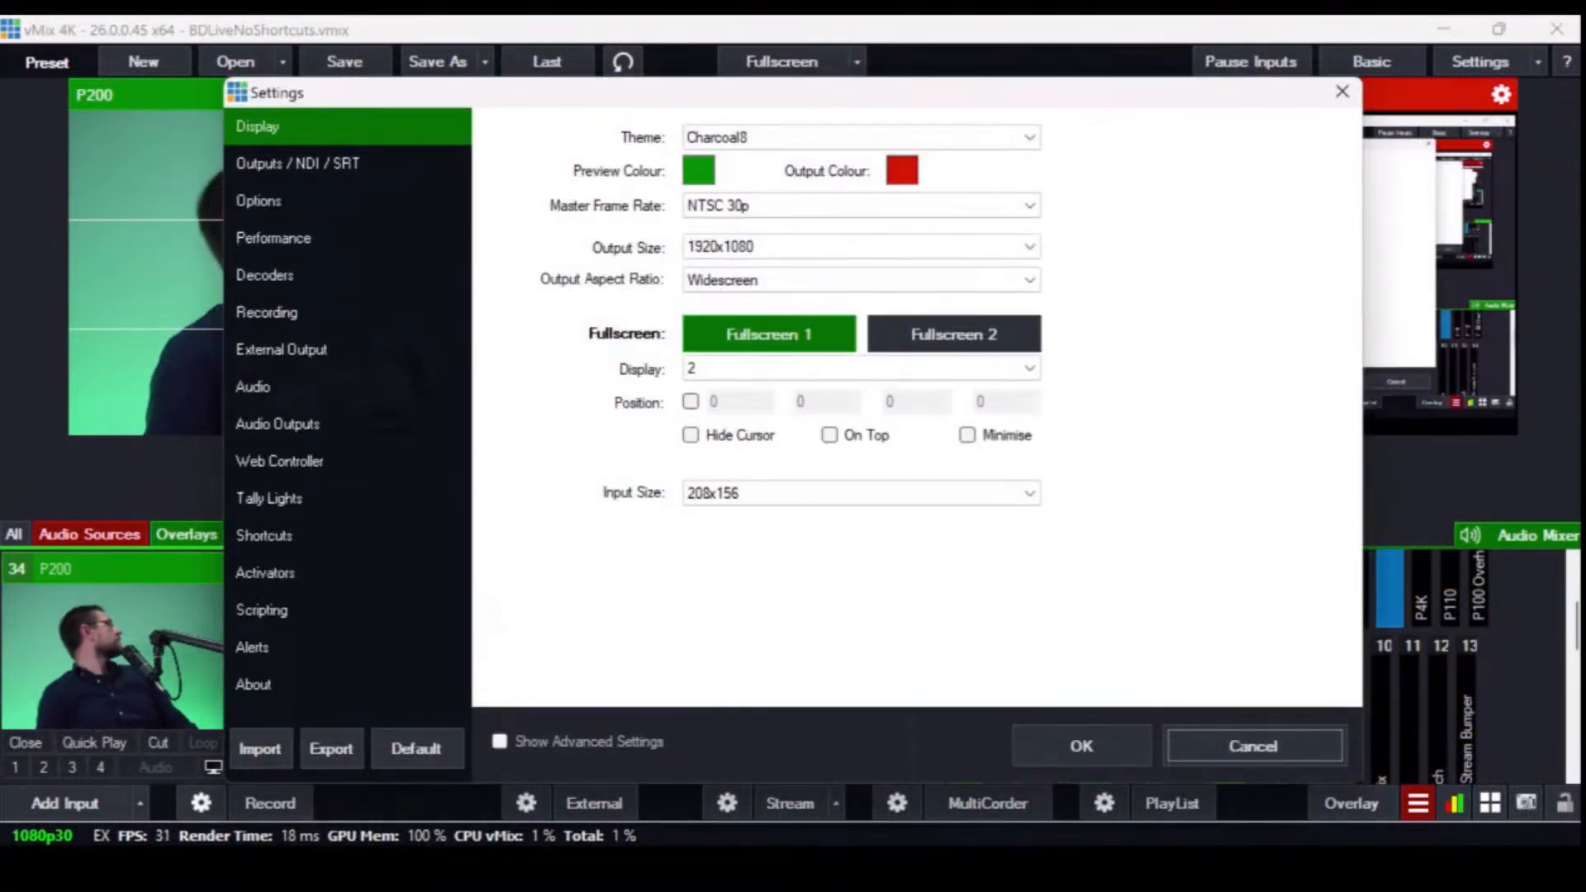
left_click(267, 313)
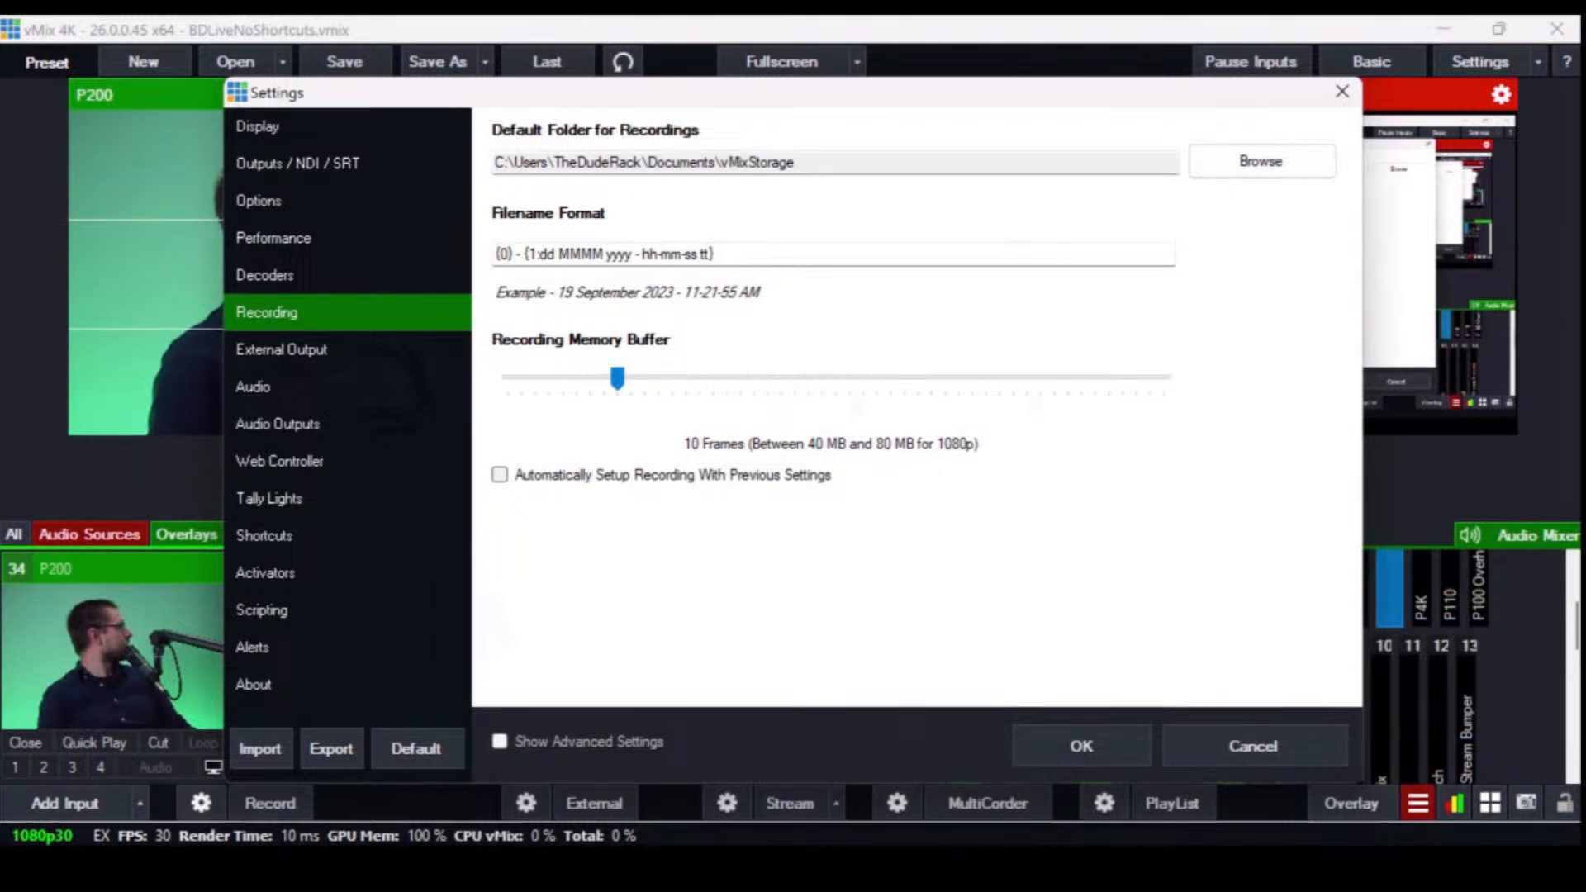
left_click(282, 351)
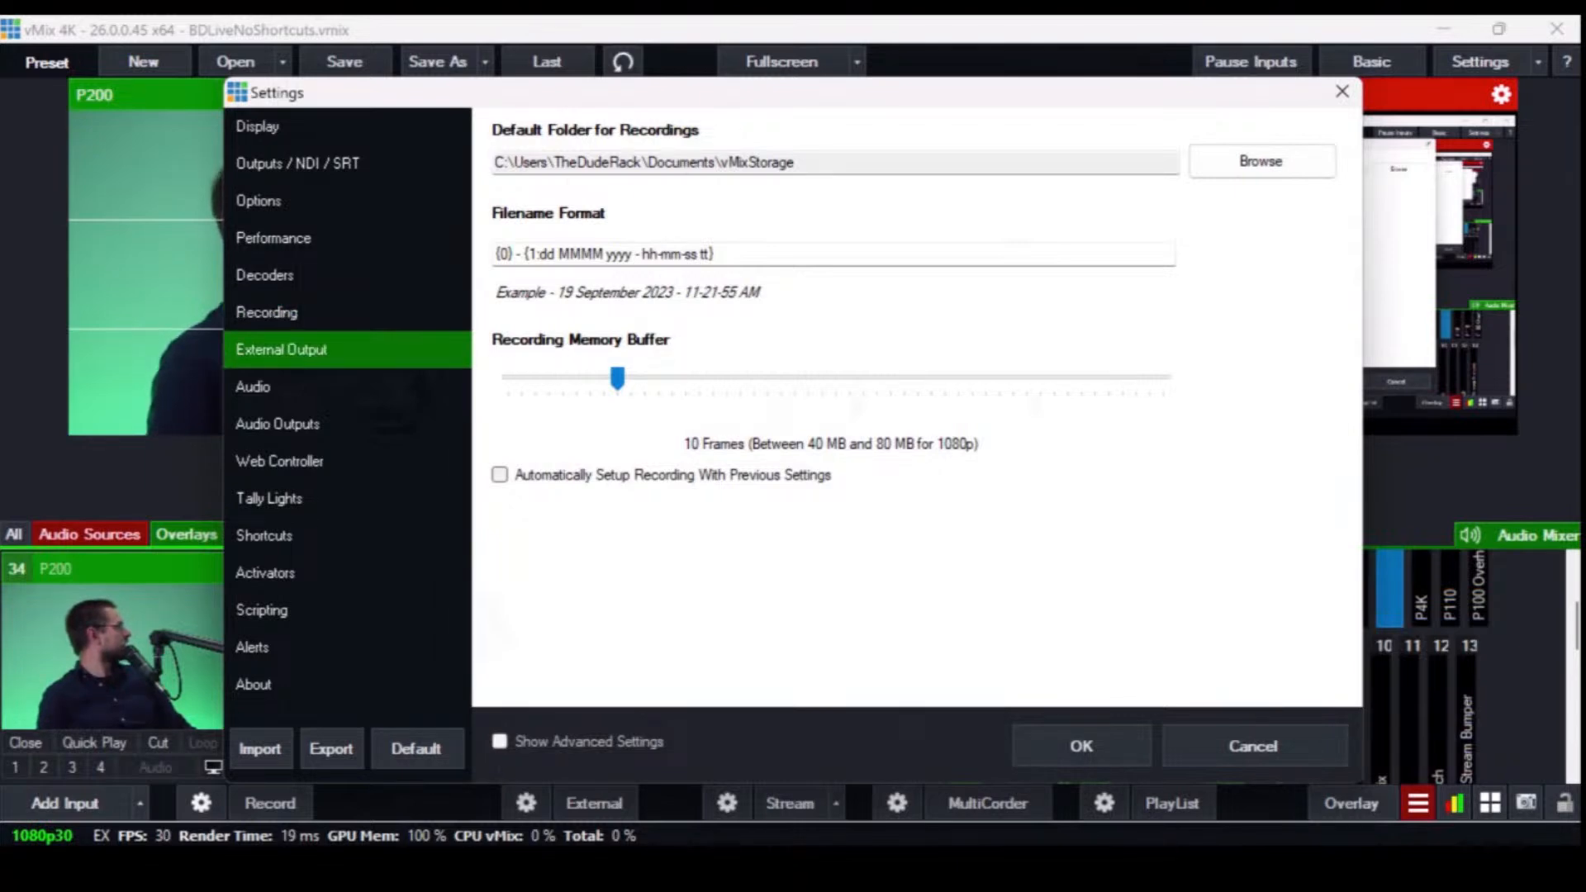
left_click(265, 276)
left_click(259, 201)
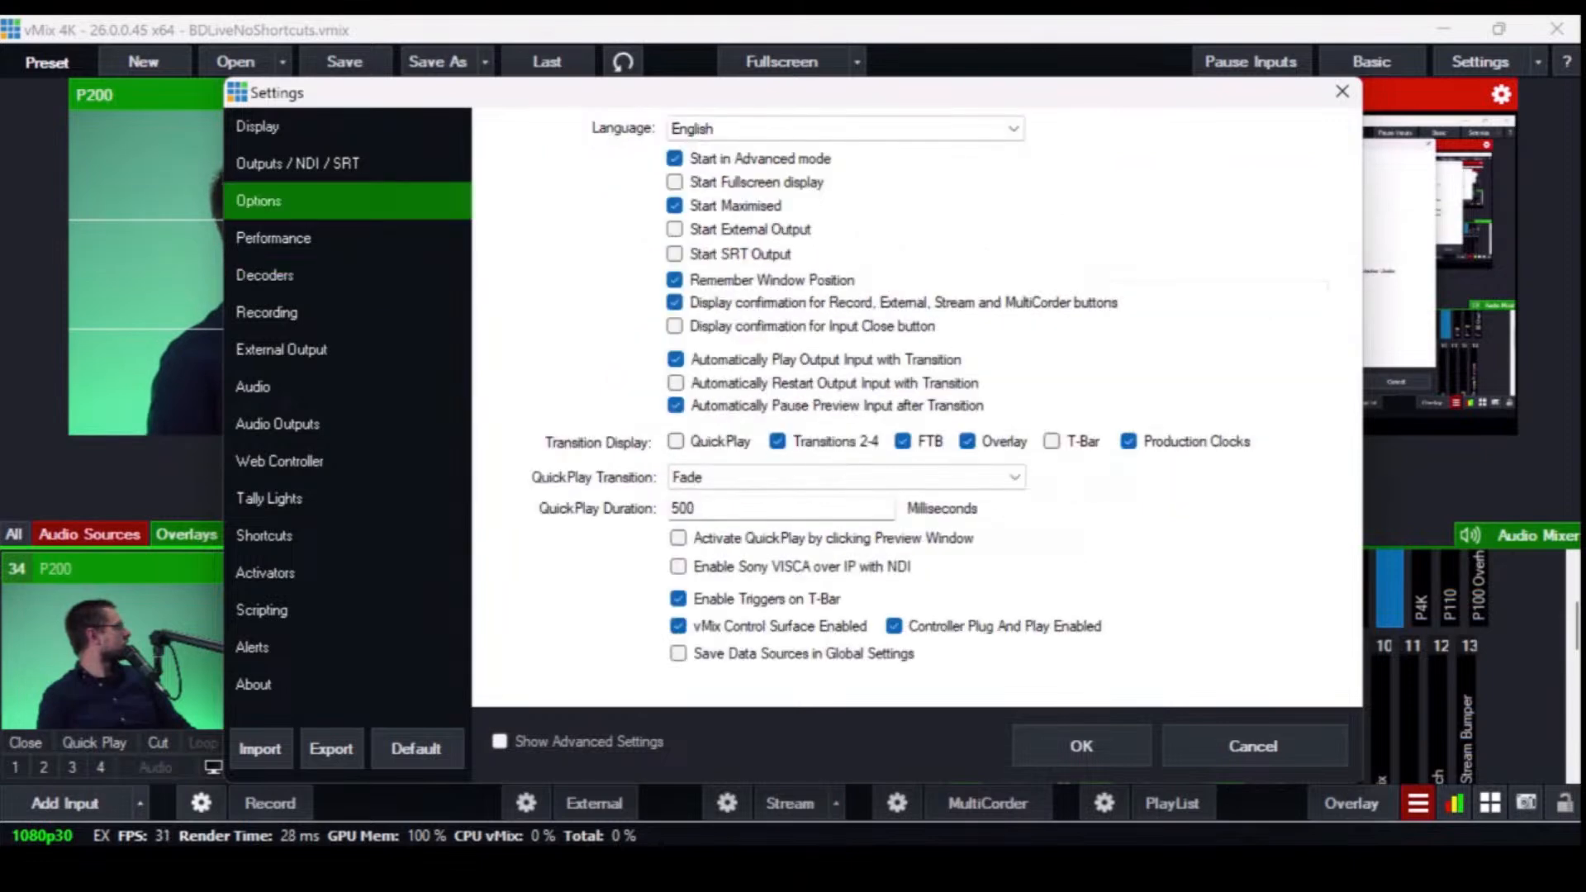
left_click(298, 164)
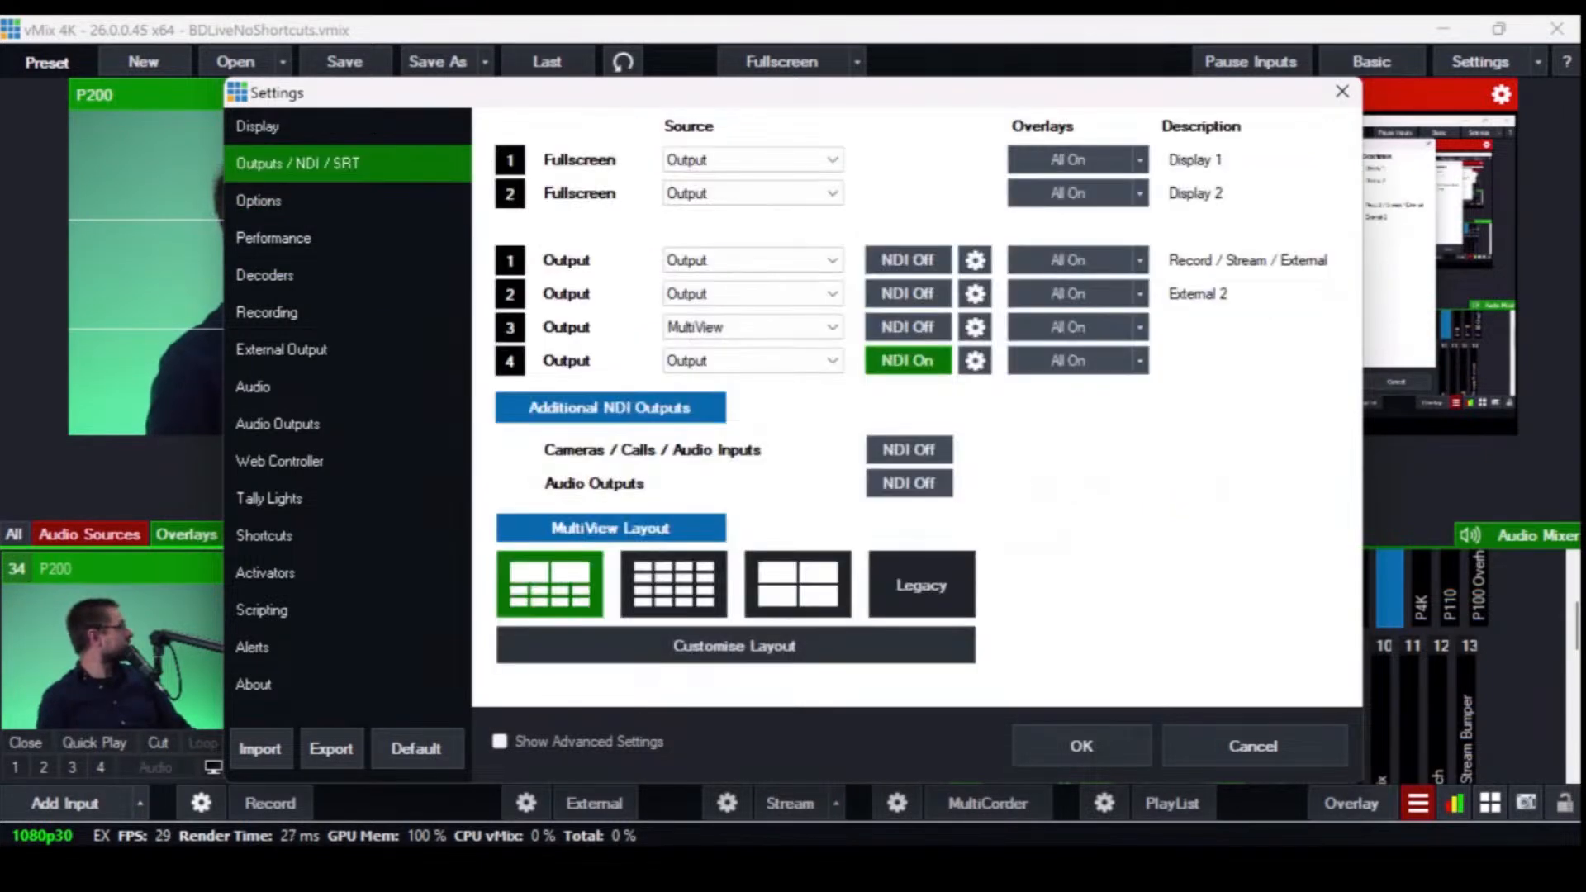
left_click(258, 128)
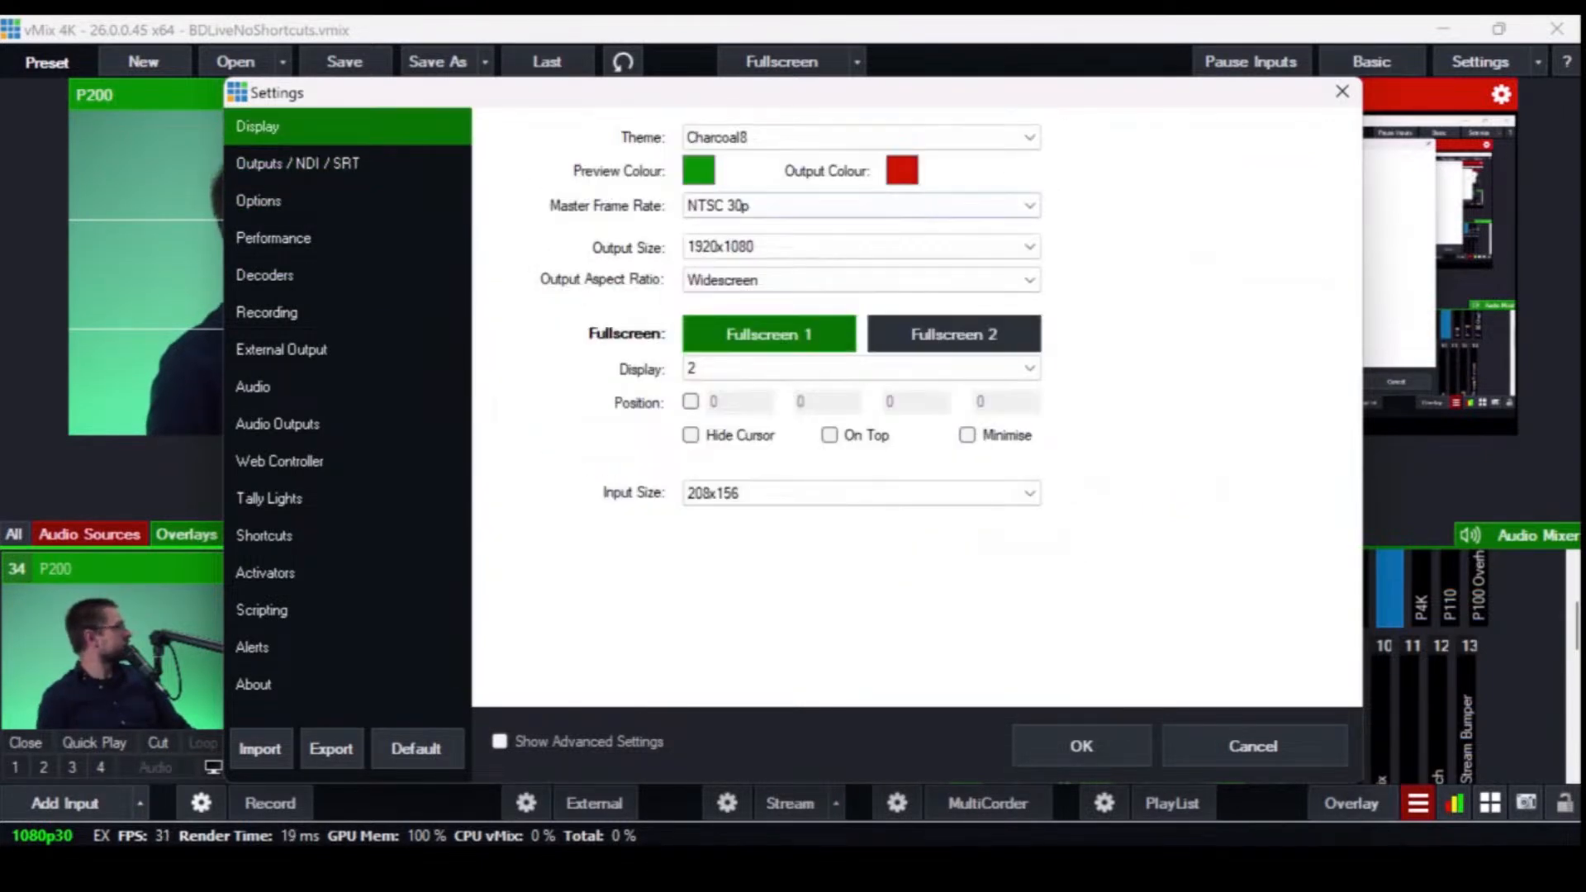
left_click(1343, 92)
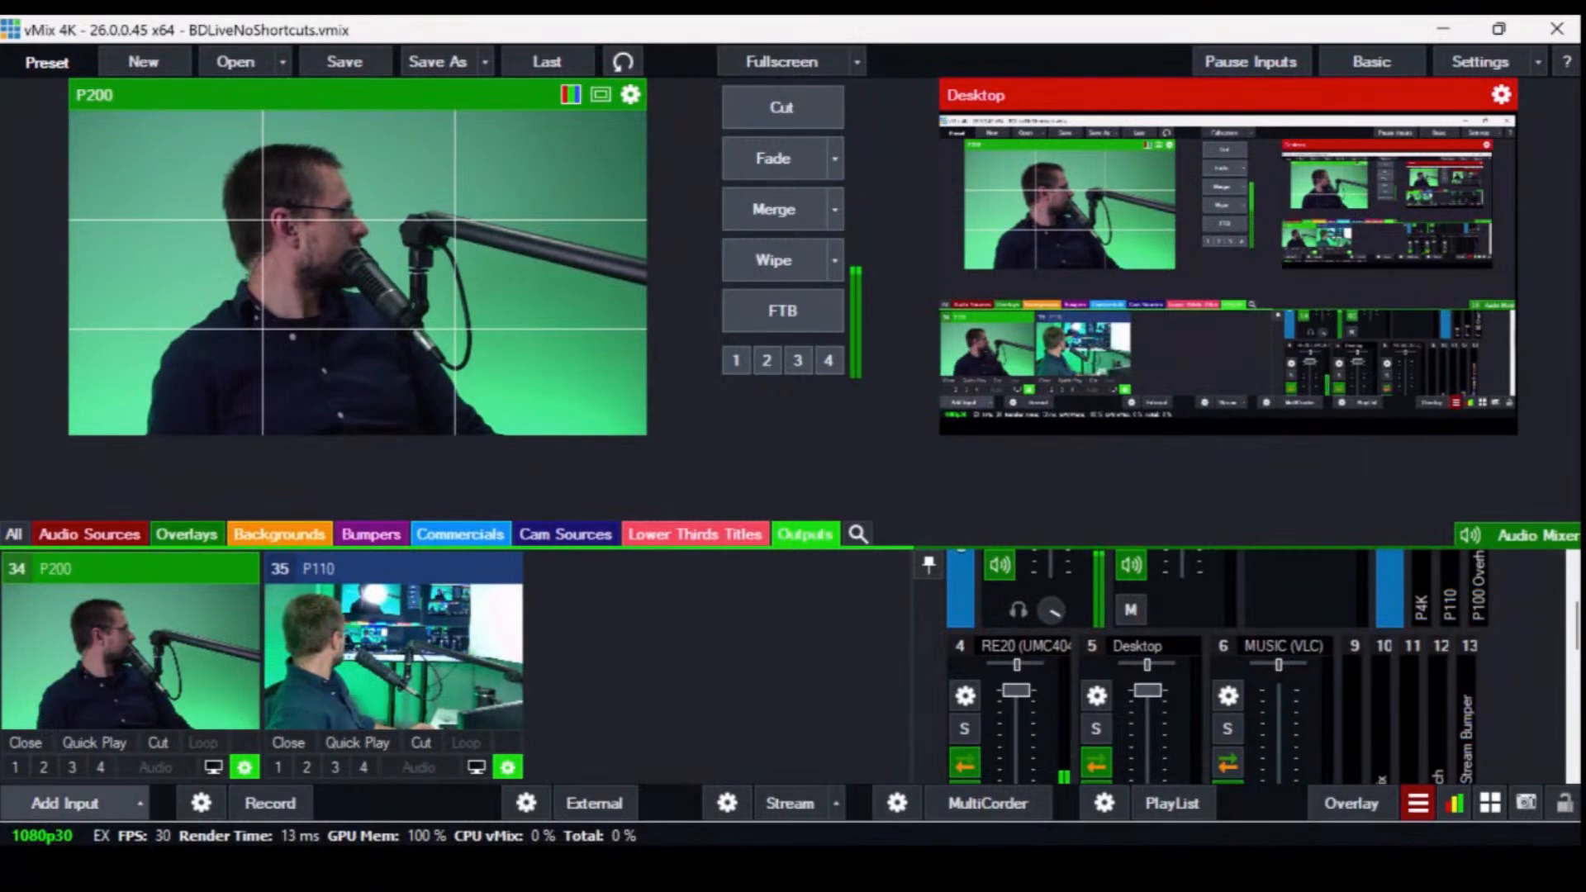
- Add a third blank input to the Outputs category and set its layer 1 to 1 P4K
left_click(139, 803)
left_click(37, 410)
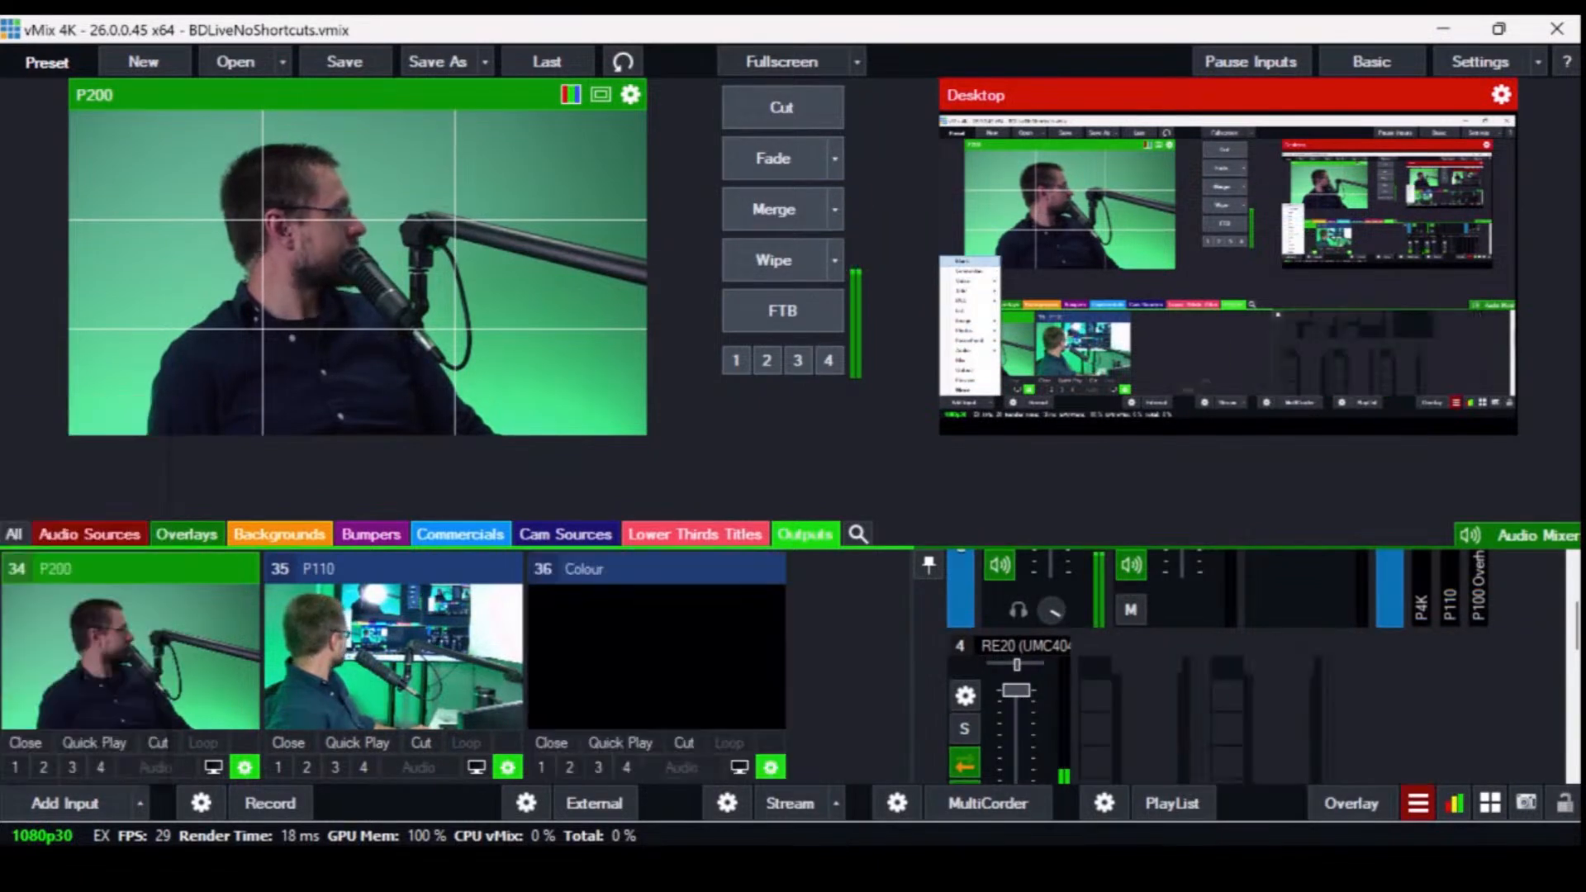
left_click(771, 767)
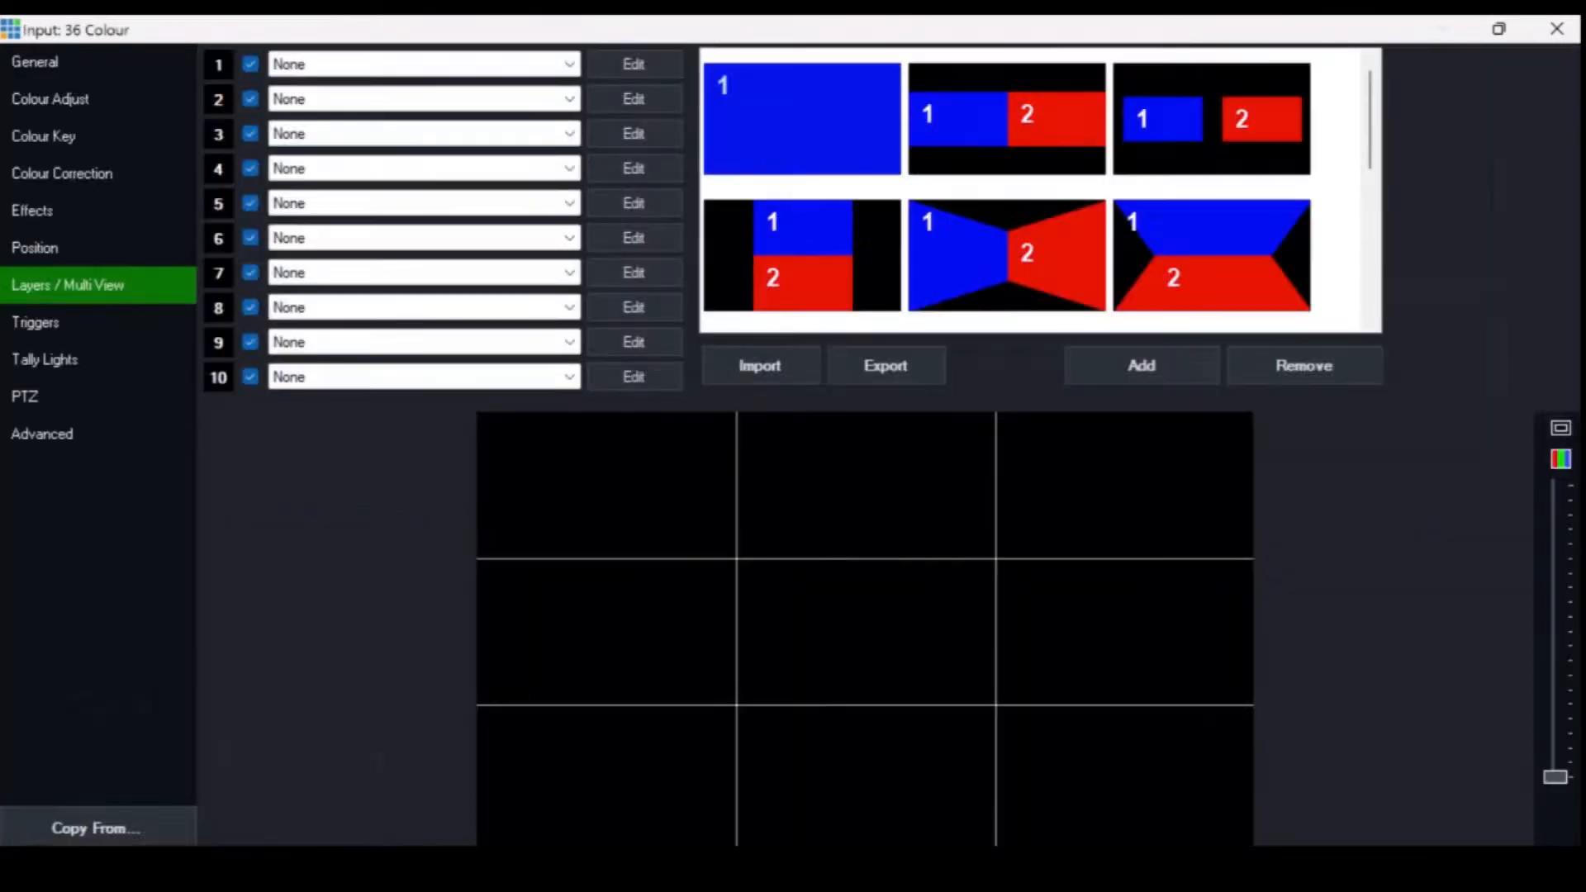
left_click(424, 64)
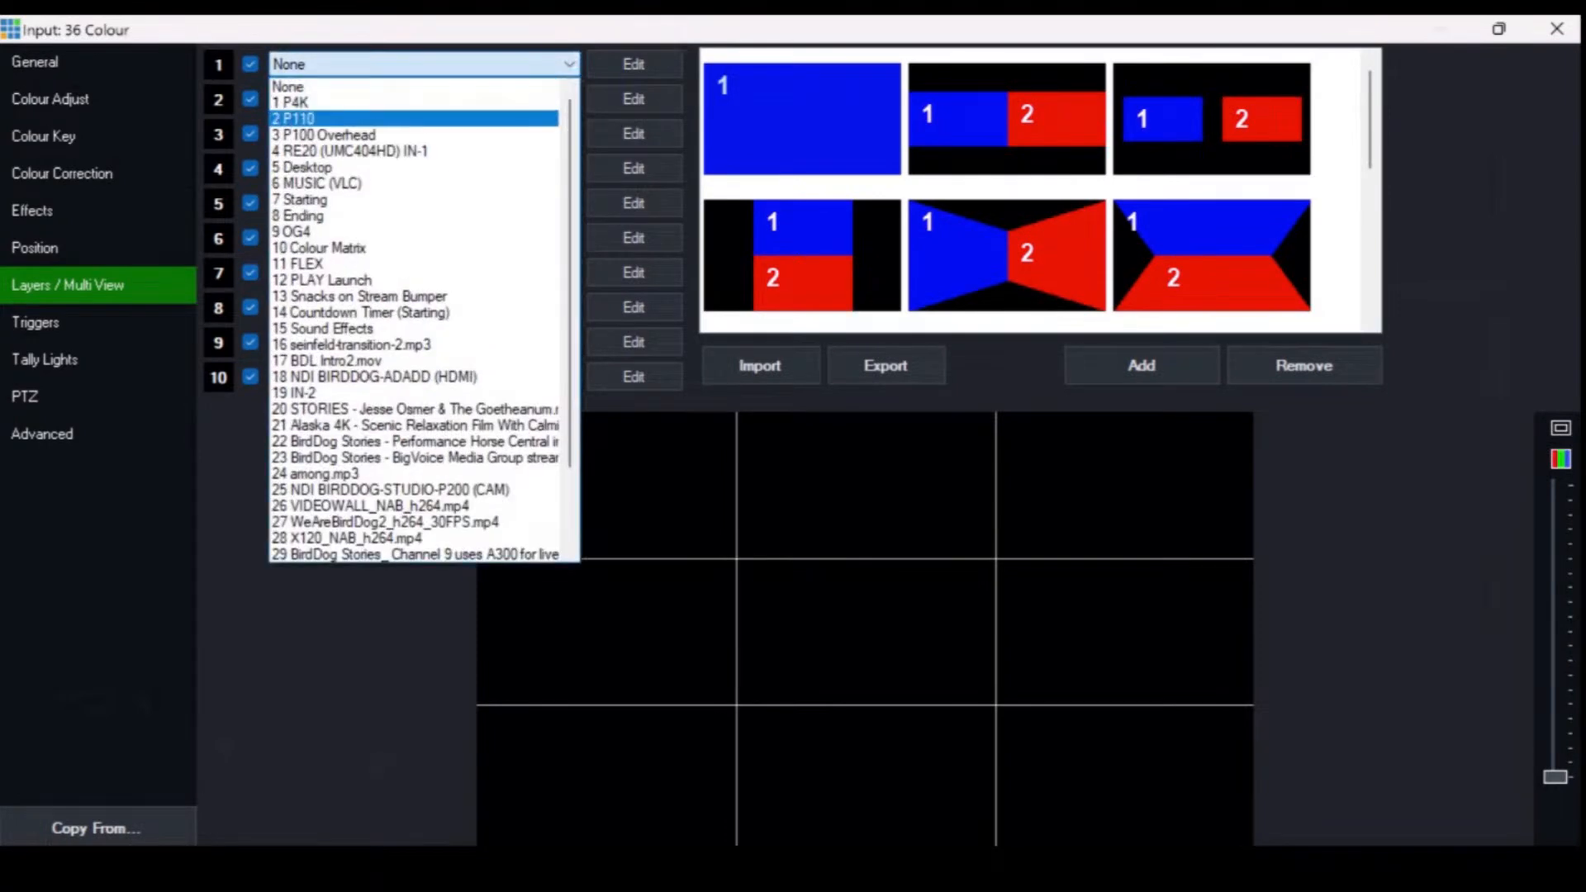
left_click(291, 103)
- Rename the third blank input P4K and close its settings
left_click(35, 63)
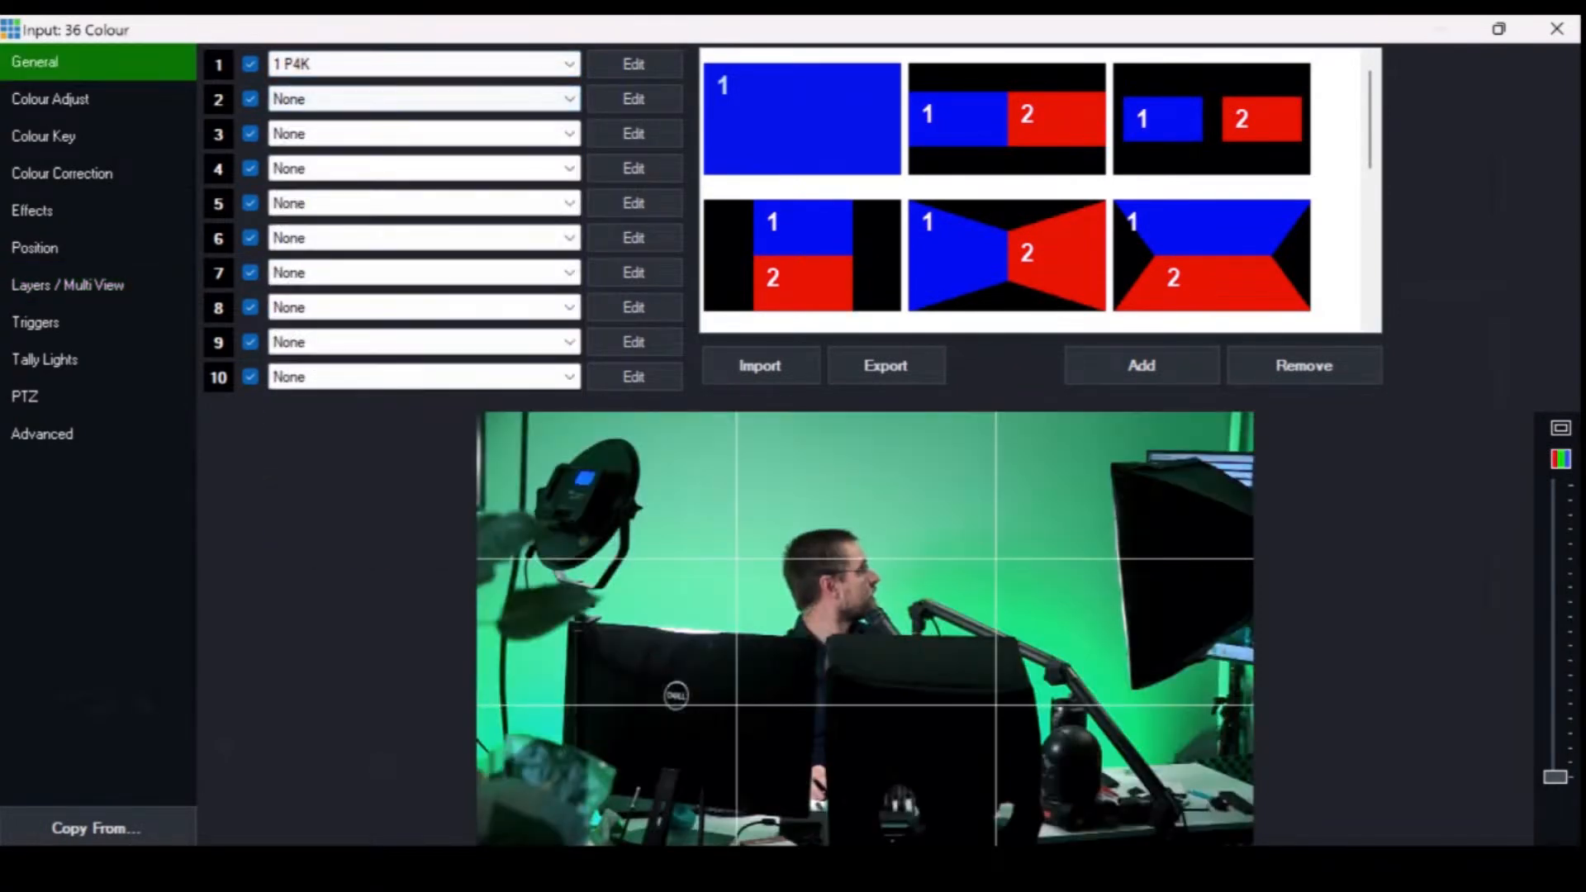
left_click(411, 108)
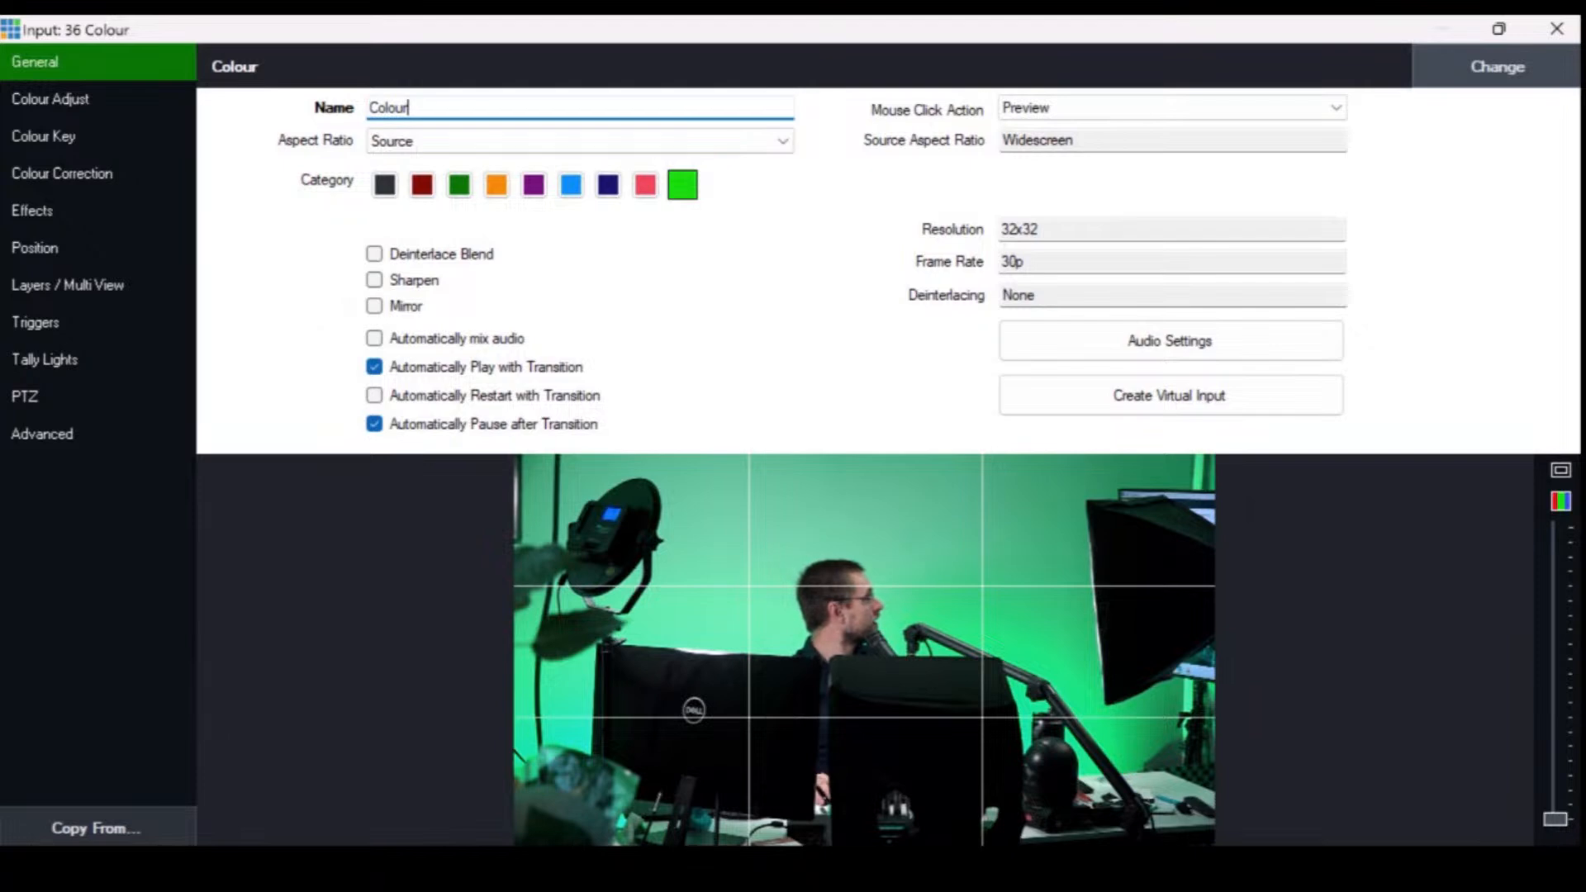
key("ctrl+a")
type("P")
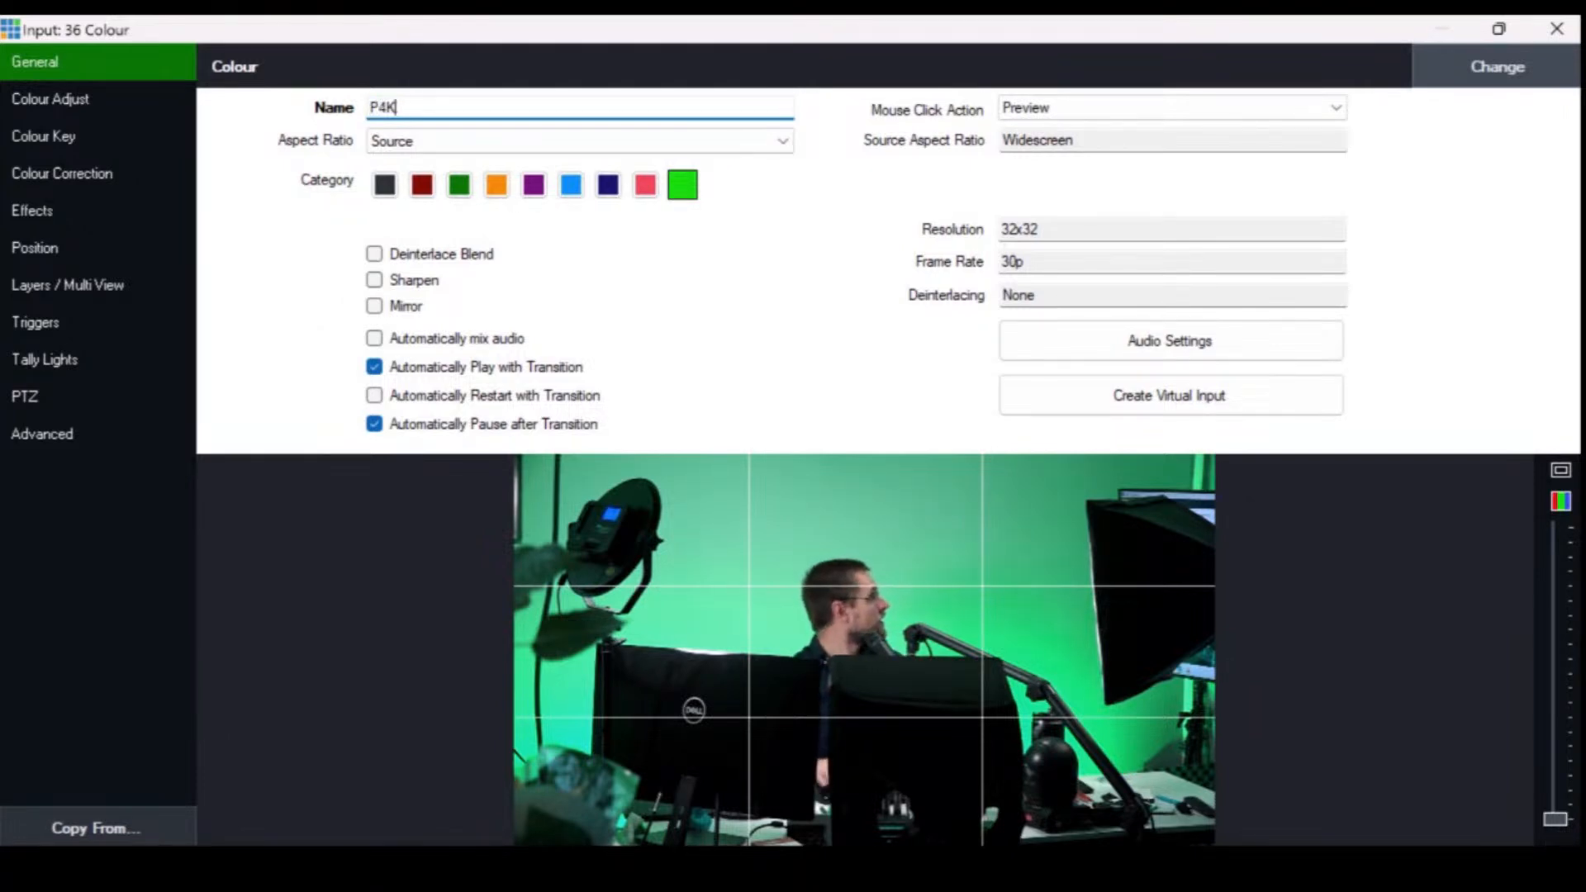
left_click(1557, 29)
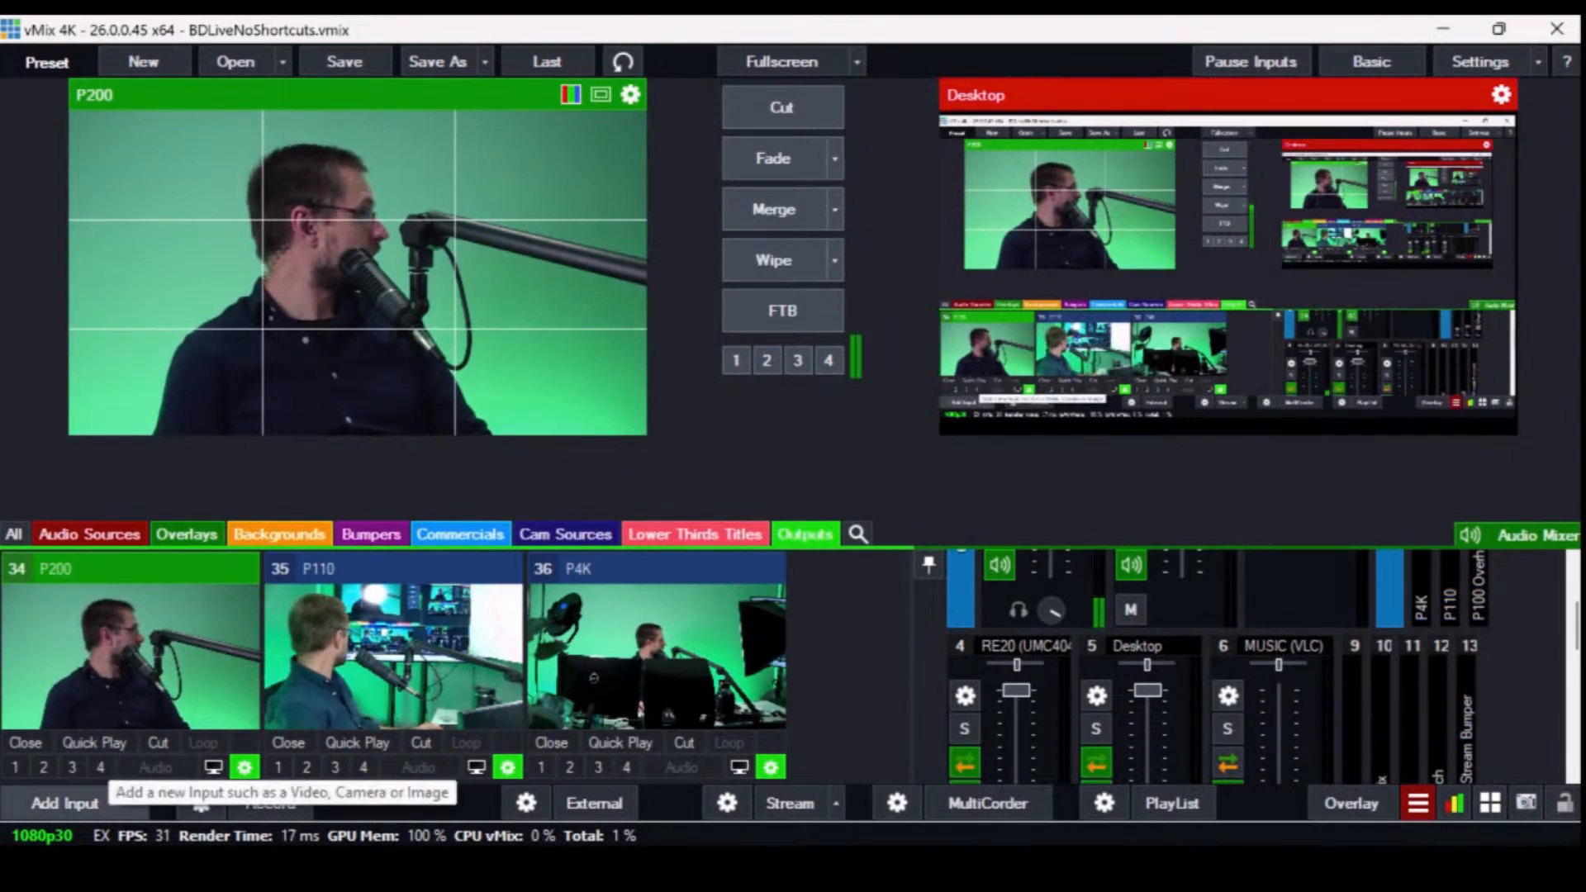
- Add two more blank inputs to the Outputs category and put P100 Overhead in the preview
left_click(65, 803)
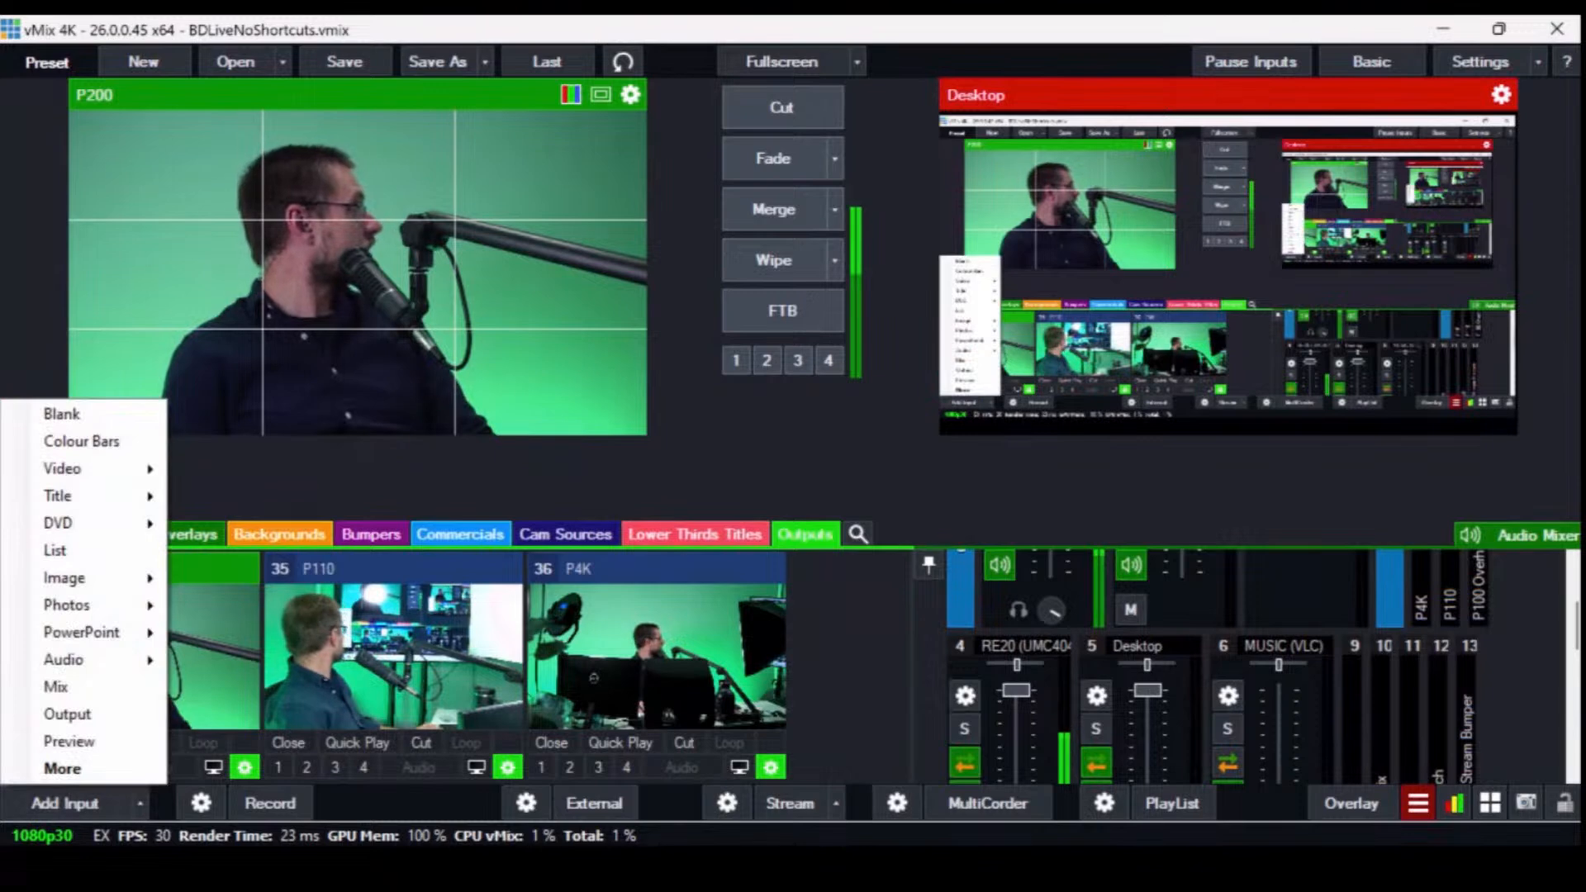
left_click(63, 415)
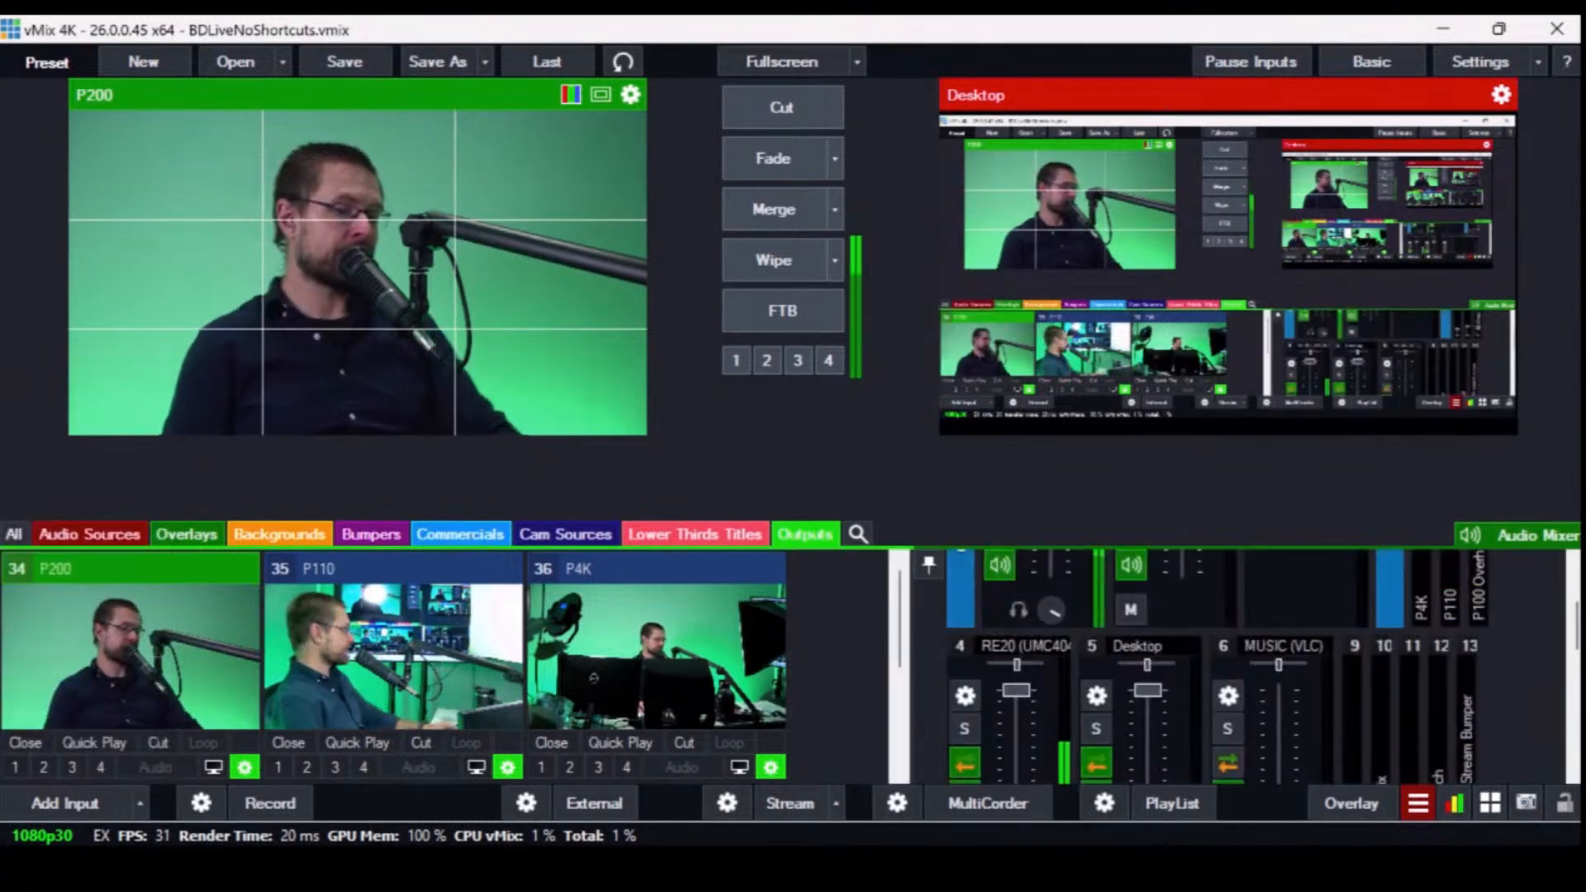
key("3")
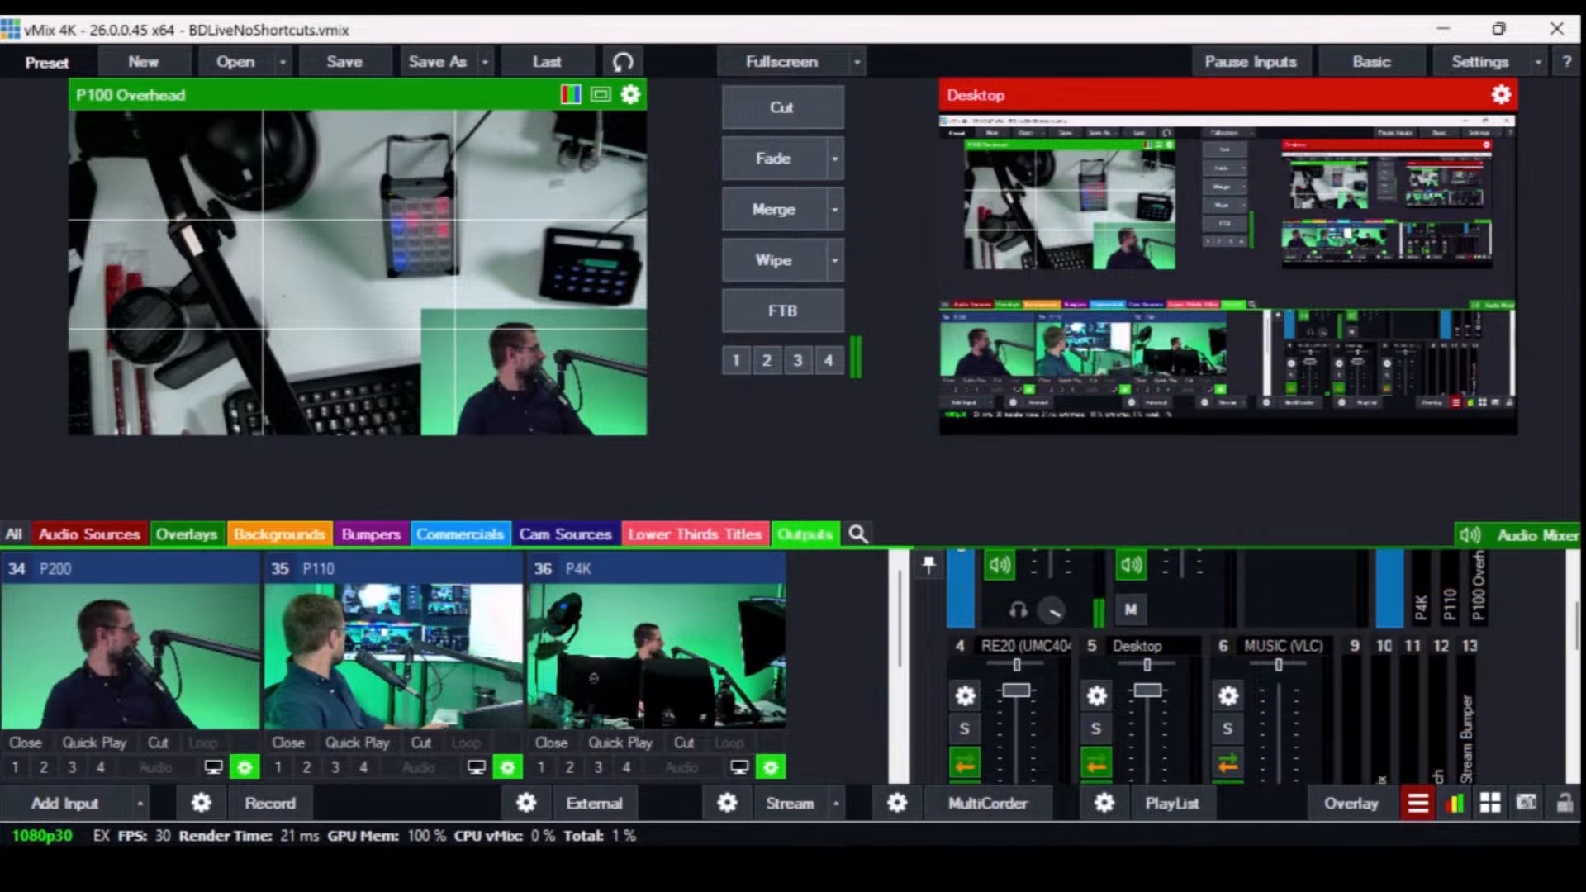
left_click(64, 803)
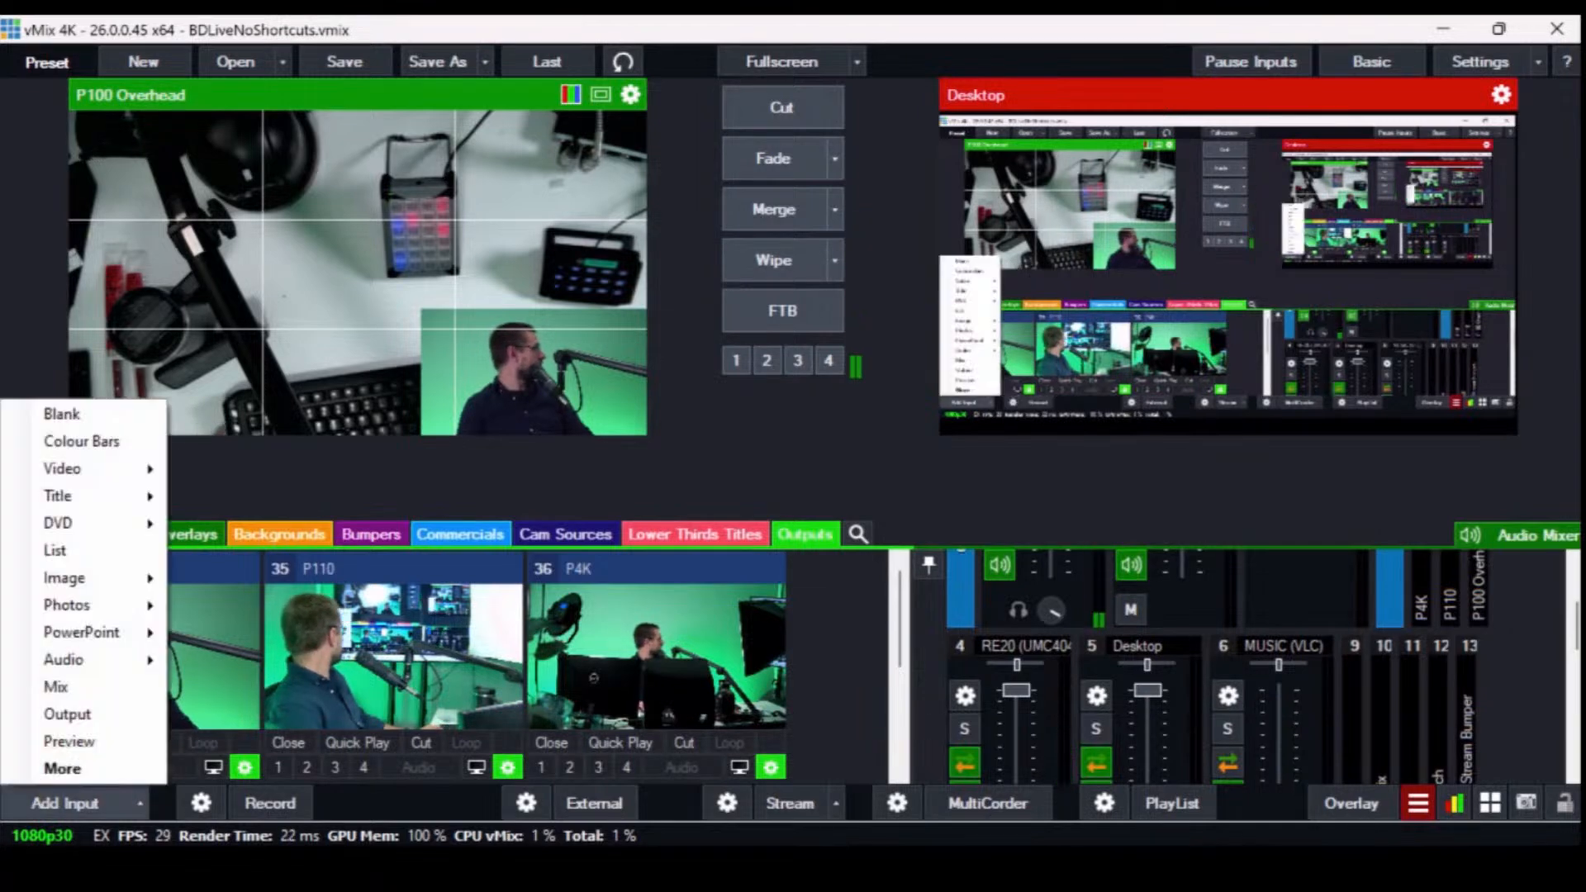
left_click(62, 414)
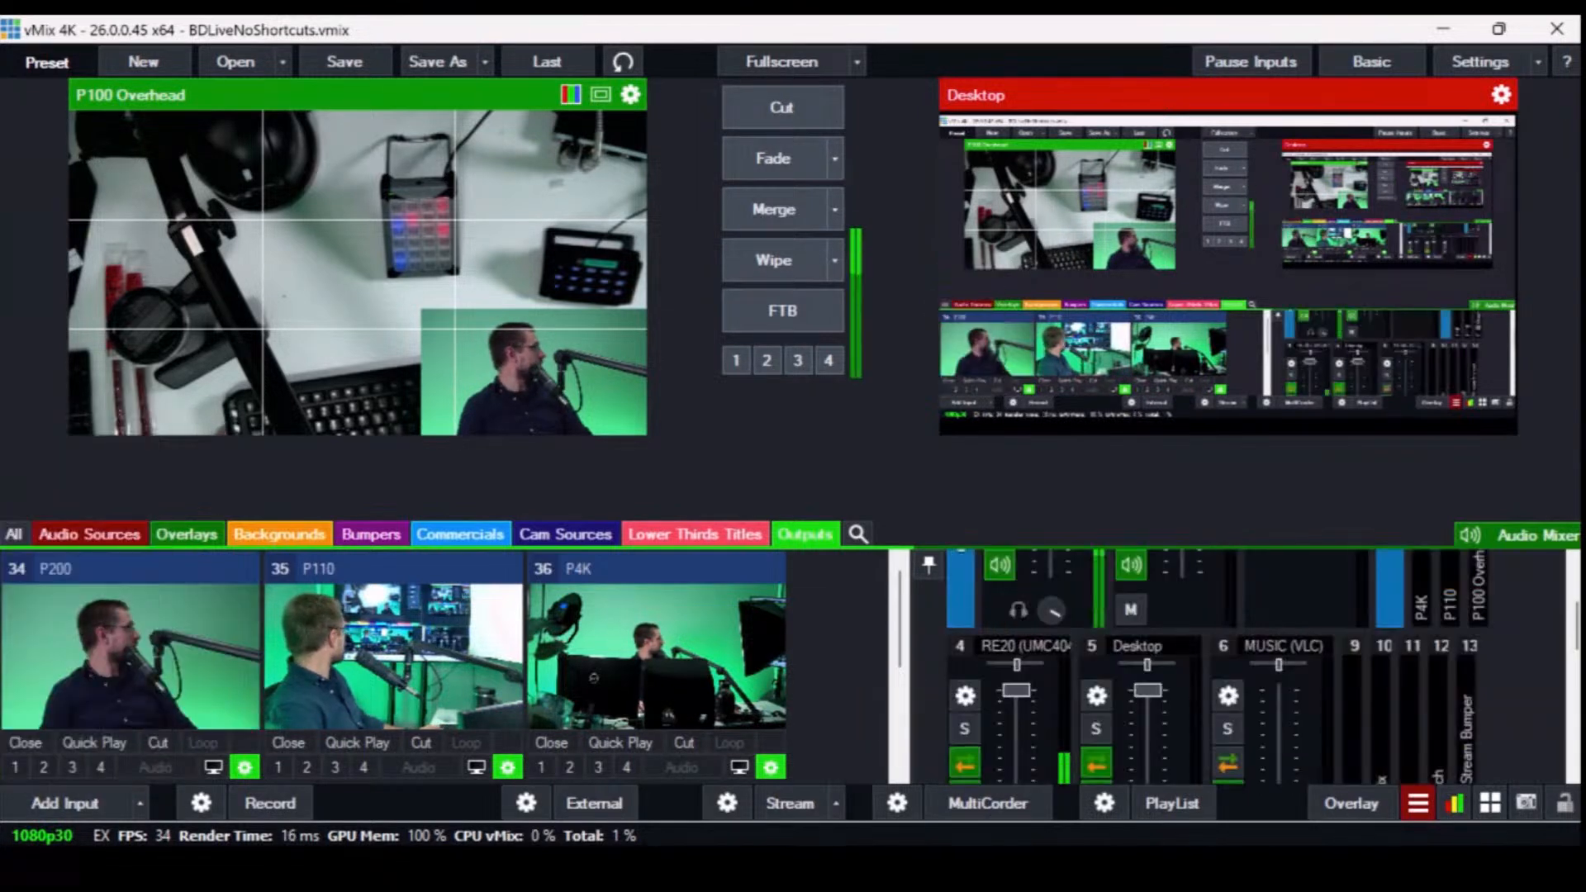
left_click(476, 770)
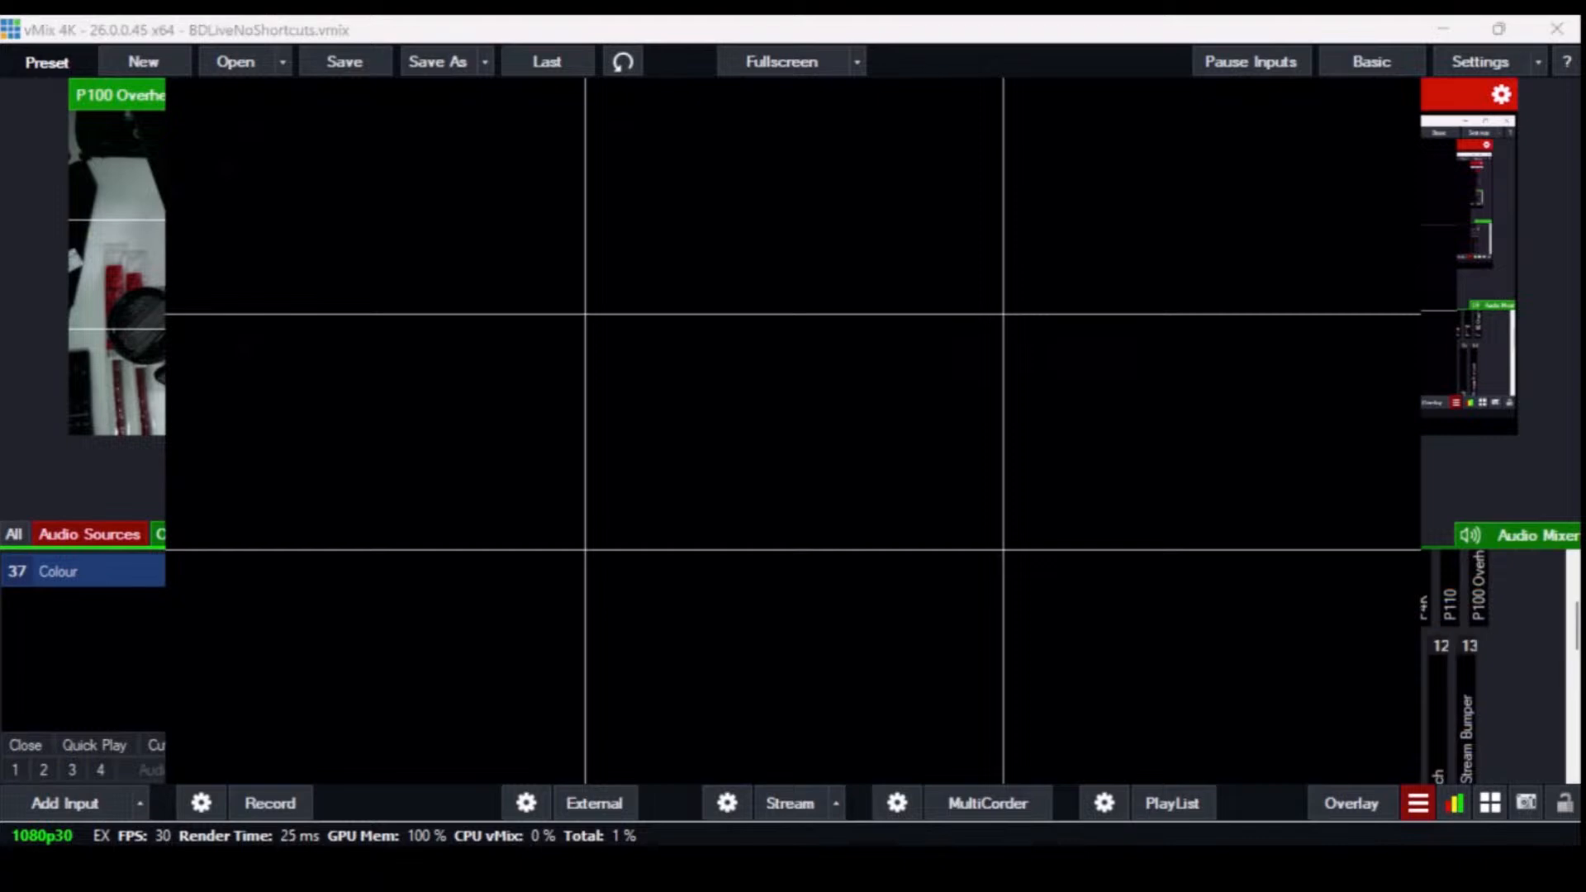
key("Escape")
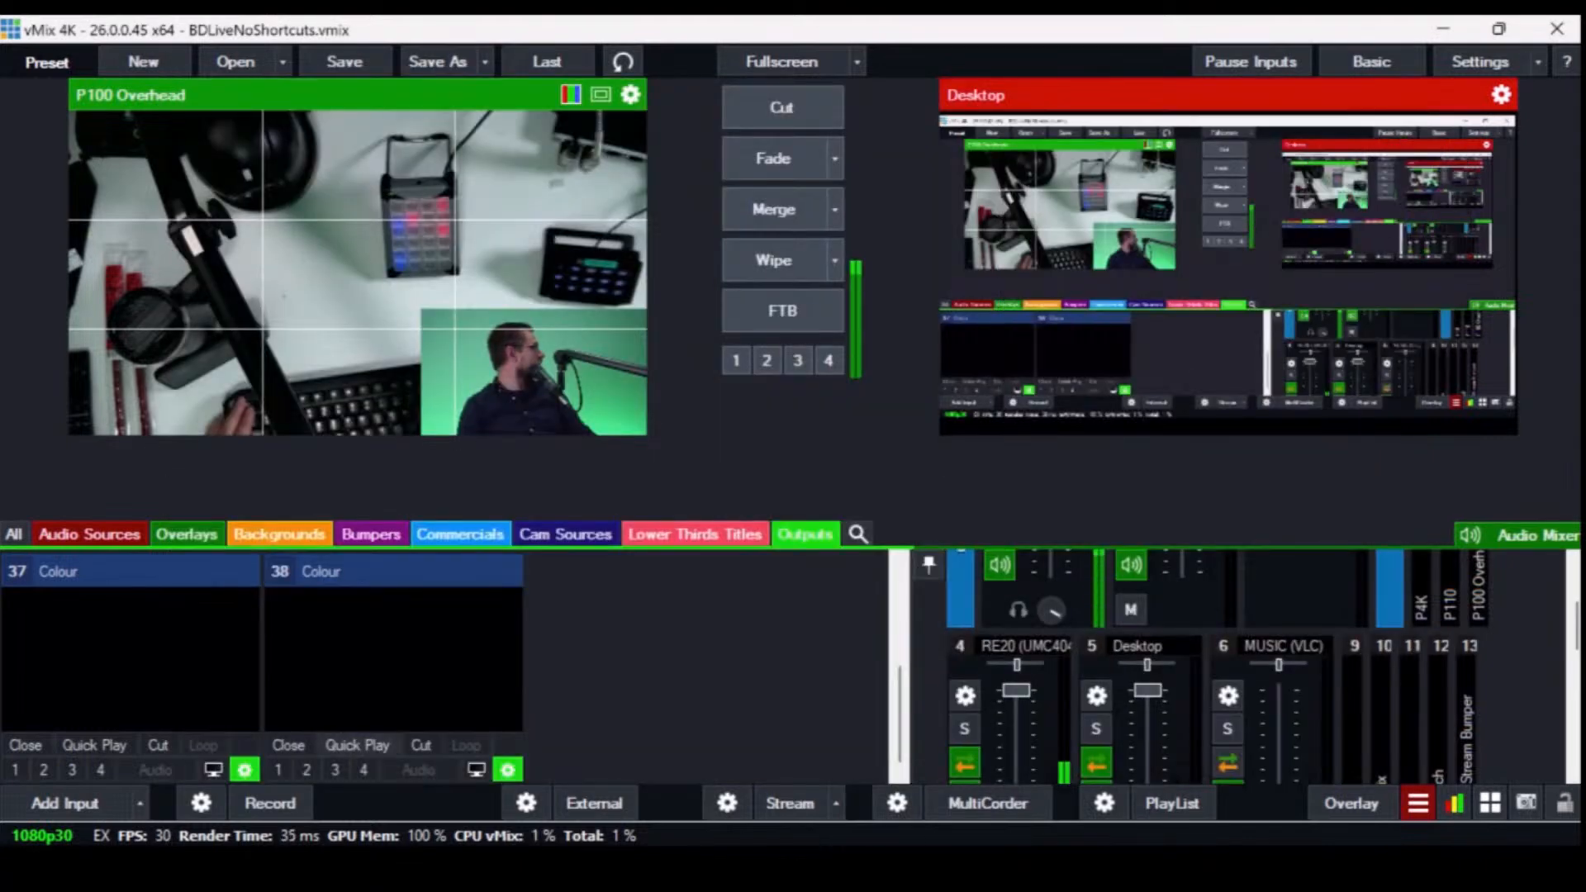
- Name blank input 37 Overhead (P100) and set its layer 1 to 3 P100 Overhead
left_click(244, 770)
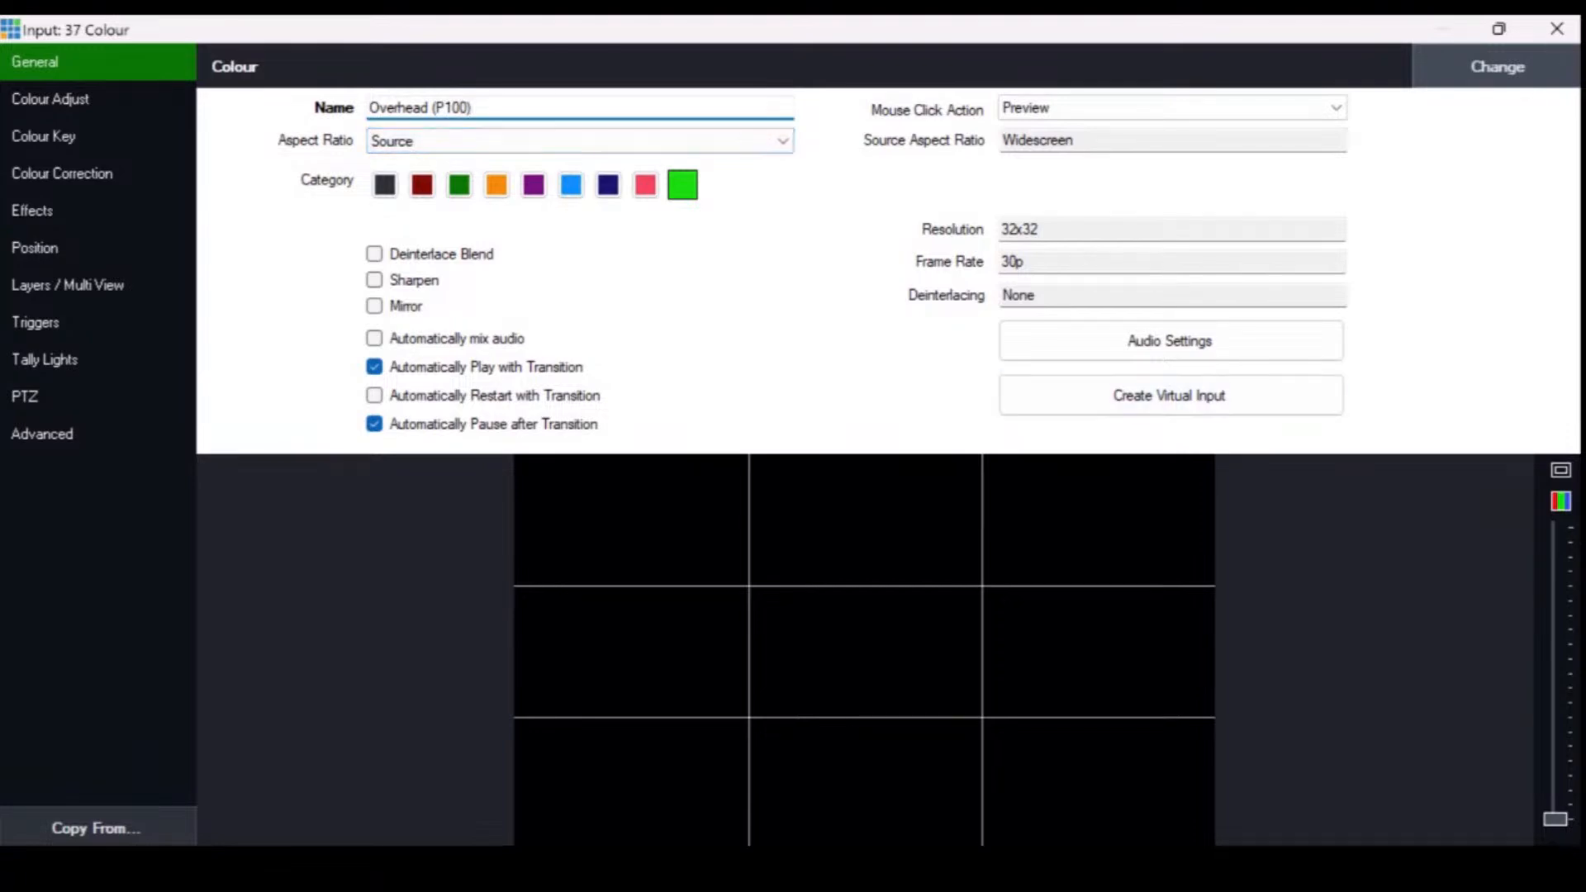
left_click(68, 285)
left_click(425, 65)
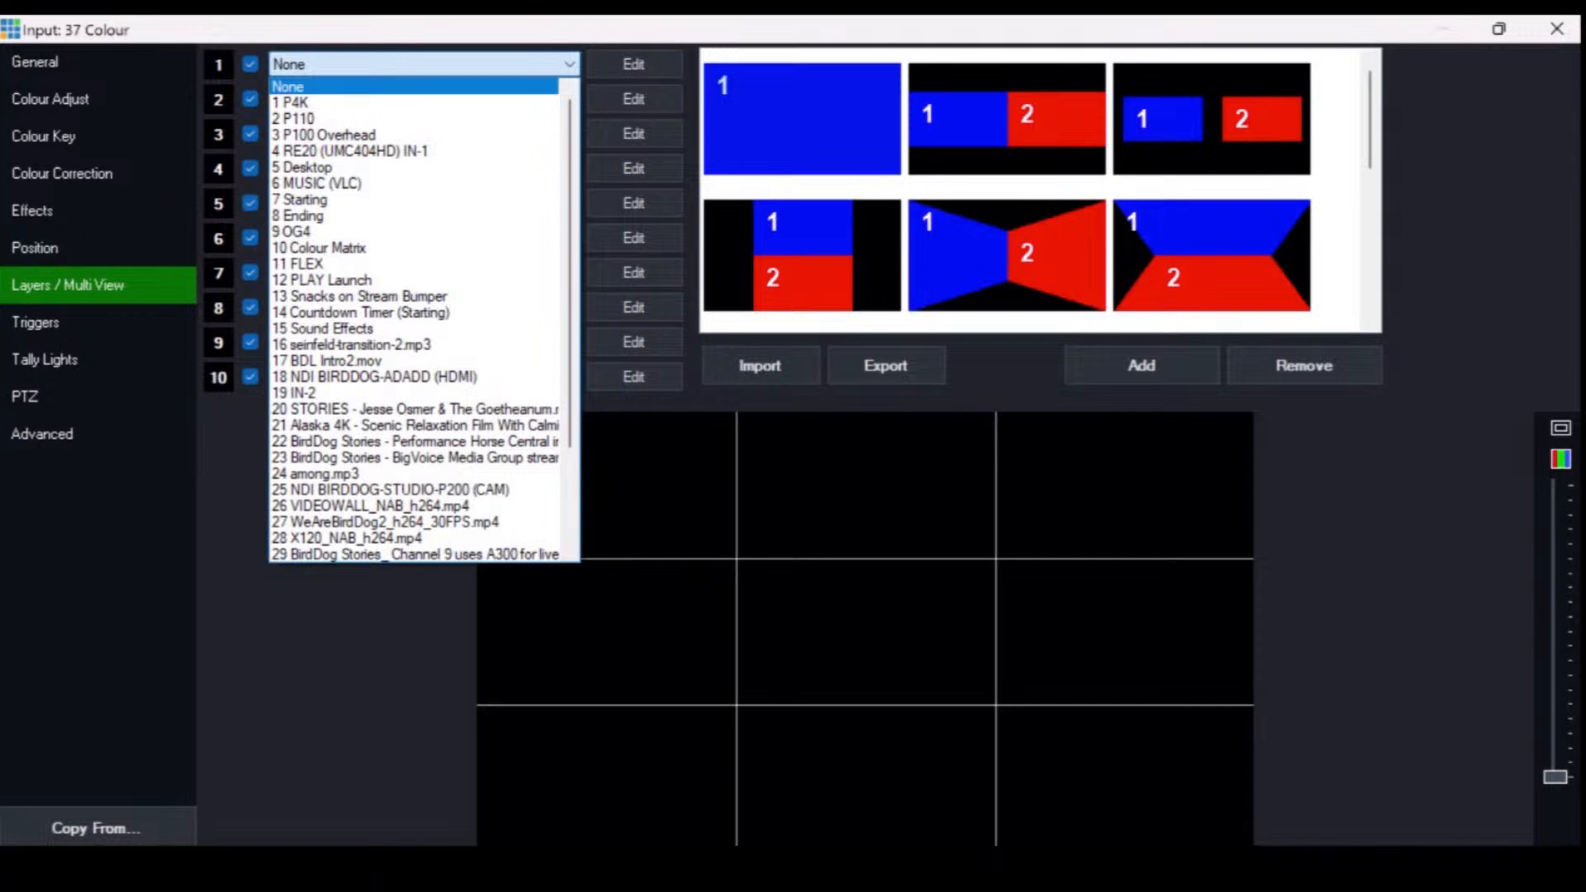
scroll(801, 148, "down", 5)
left_click(802, 259)
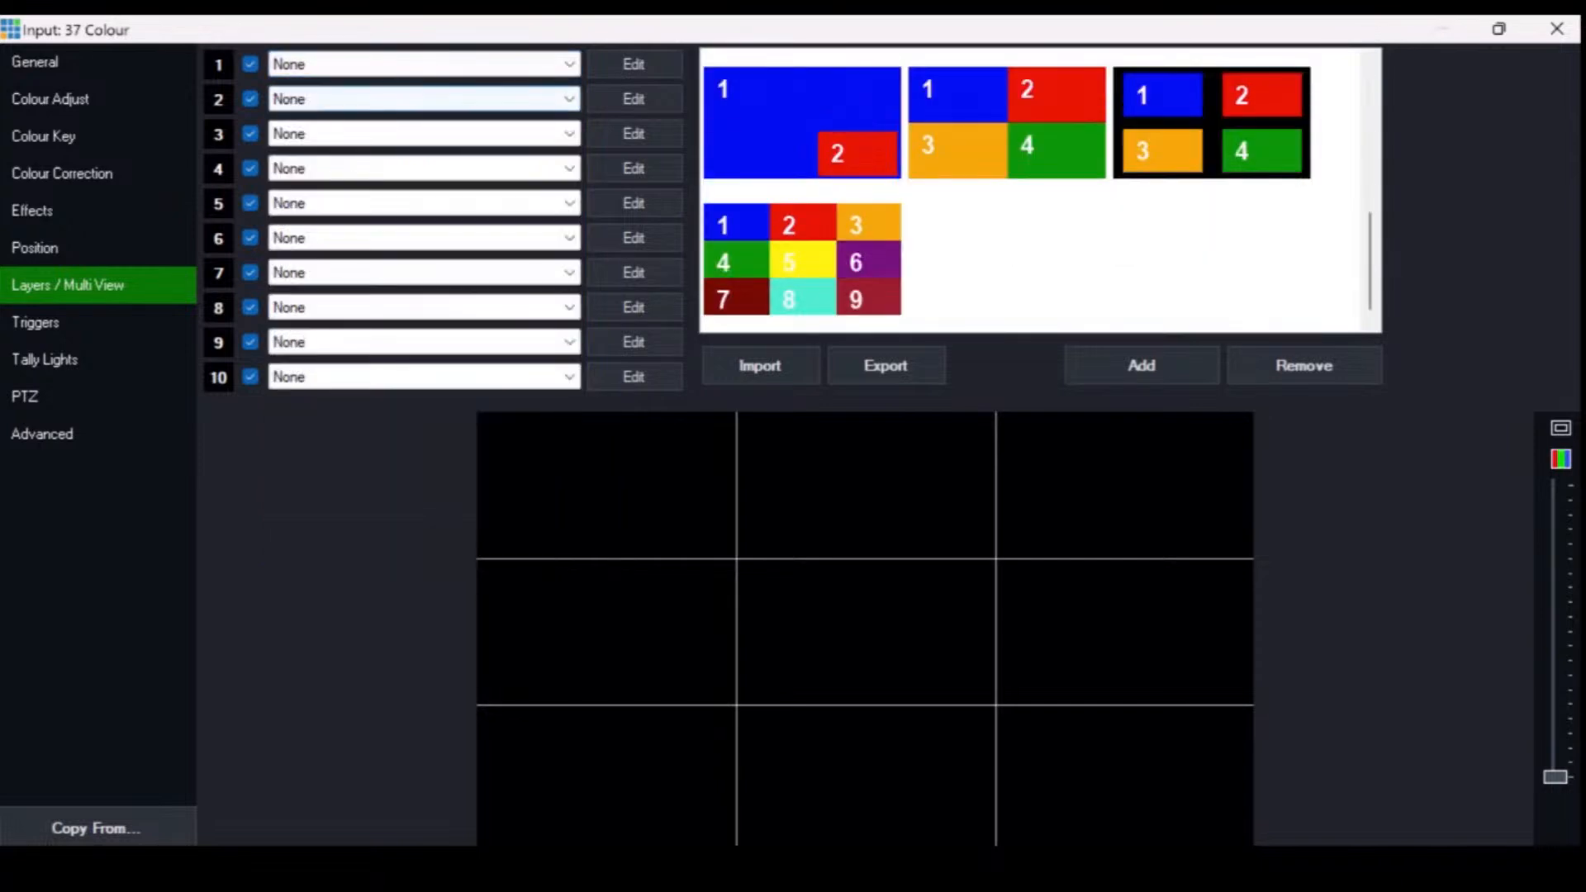
left_click(425, 64)
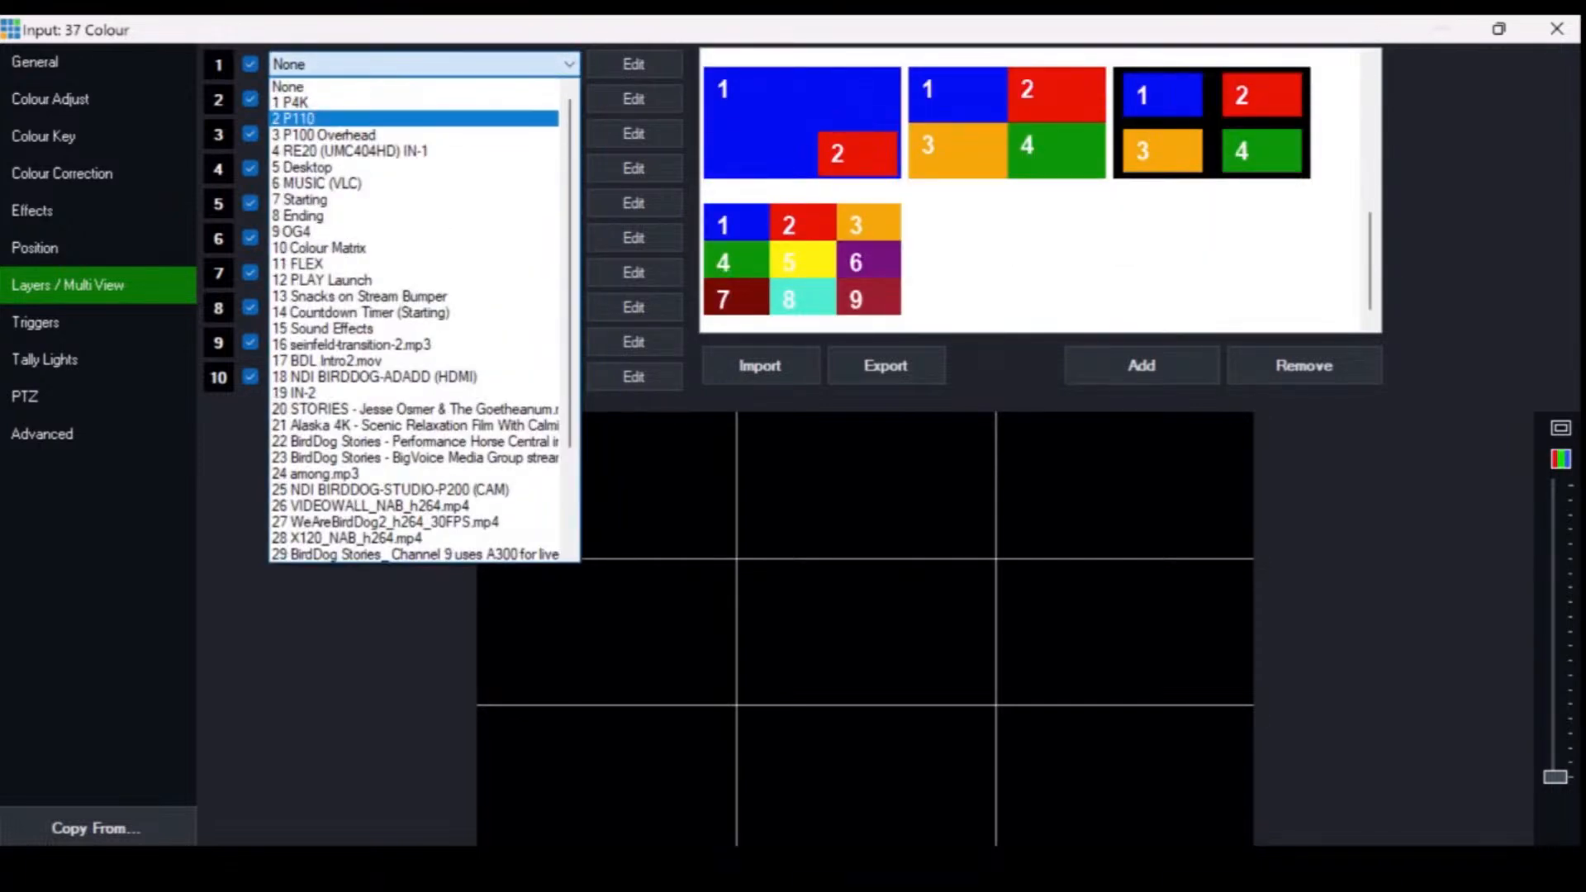
left_click(324, 135)
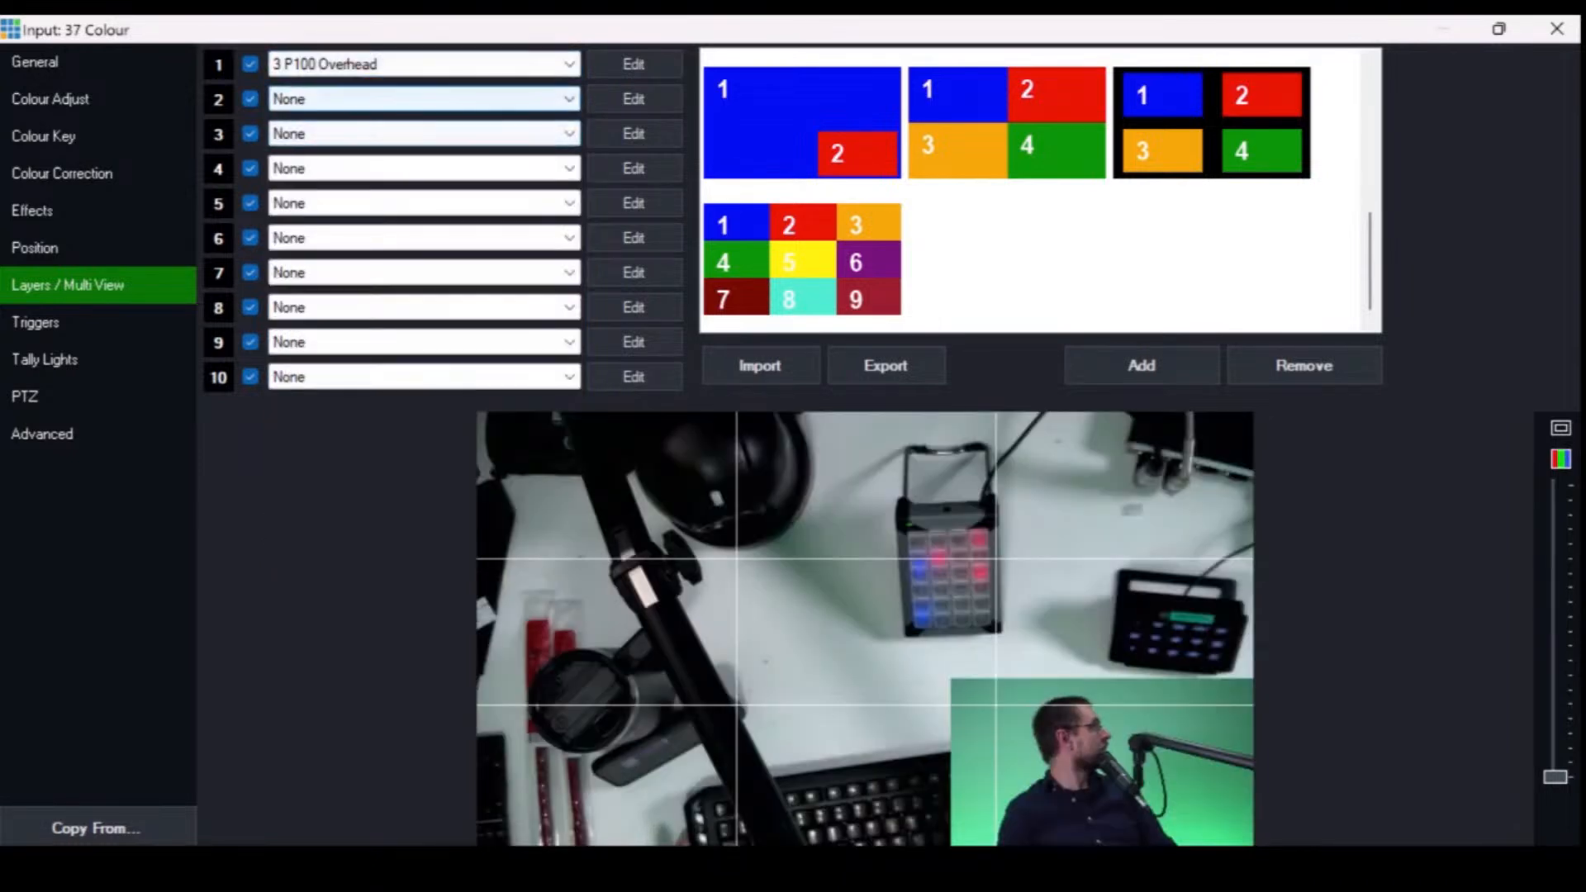
- Set layer 2 of input 37 to 25 NDI BIRDDOG-STUDIO-P200 (CAM), apply the corner picture-in-picture layout and close its settings
left_click(425, 99)
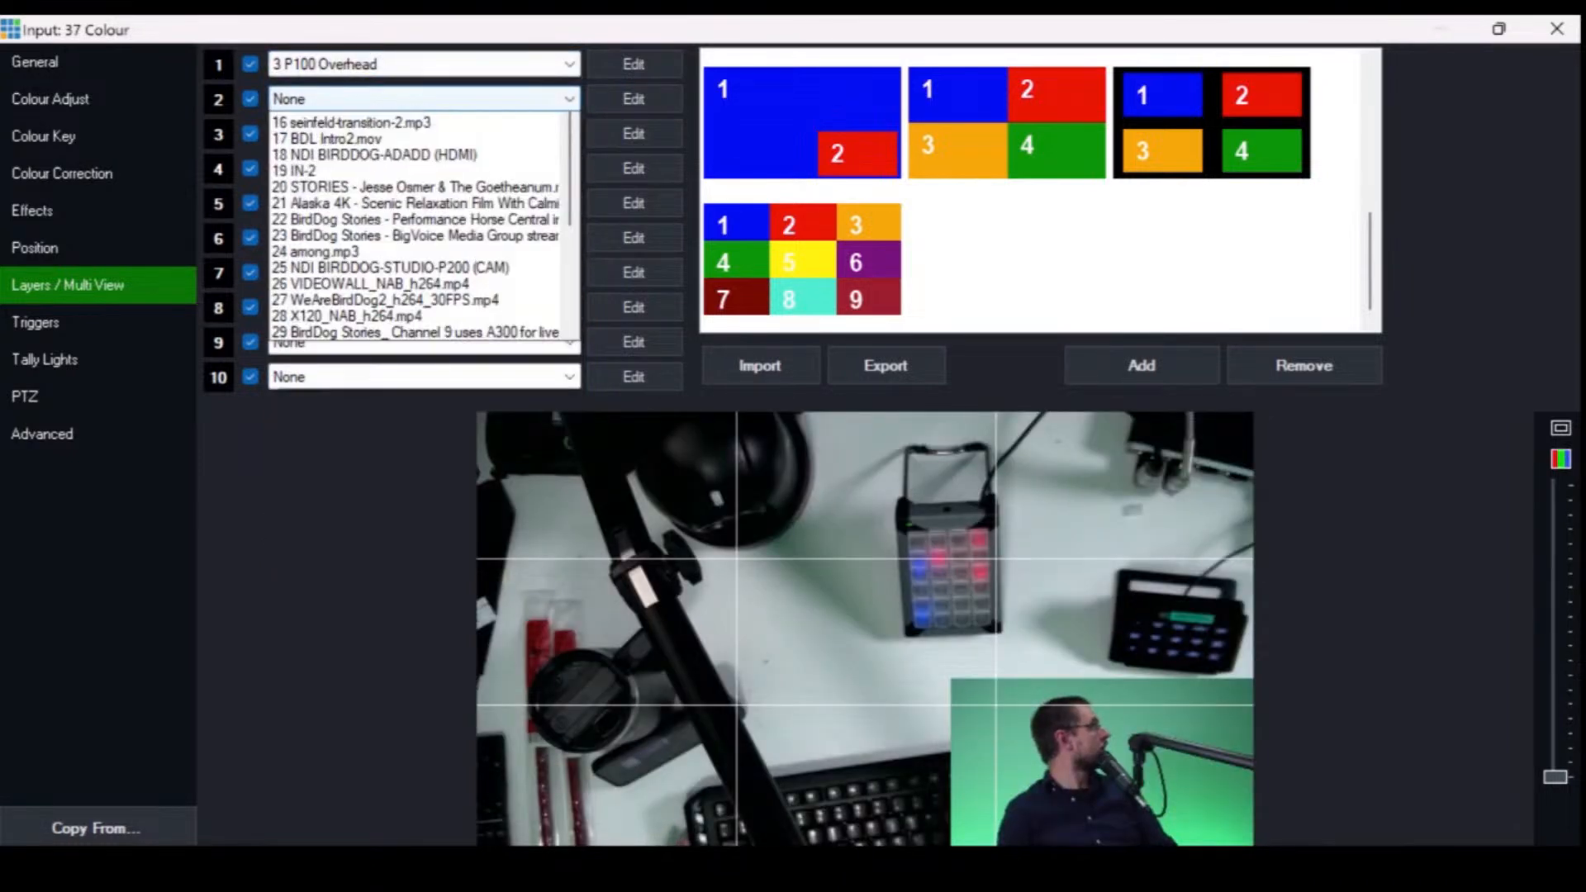
key("Down")
key("Down")
key("Down")
key("Down")
key("Down")
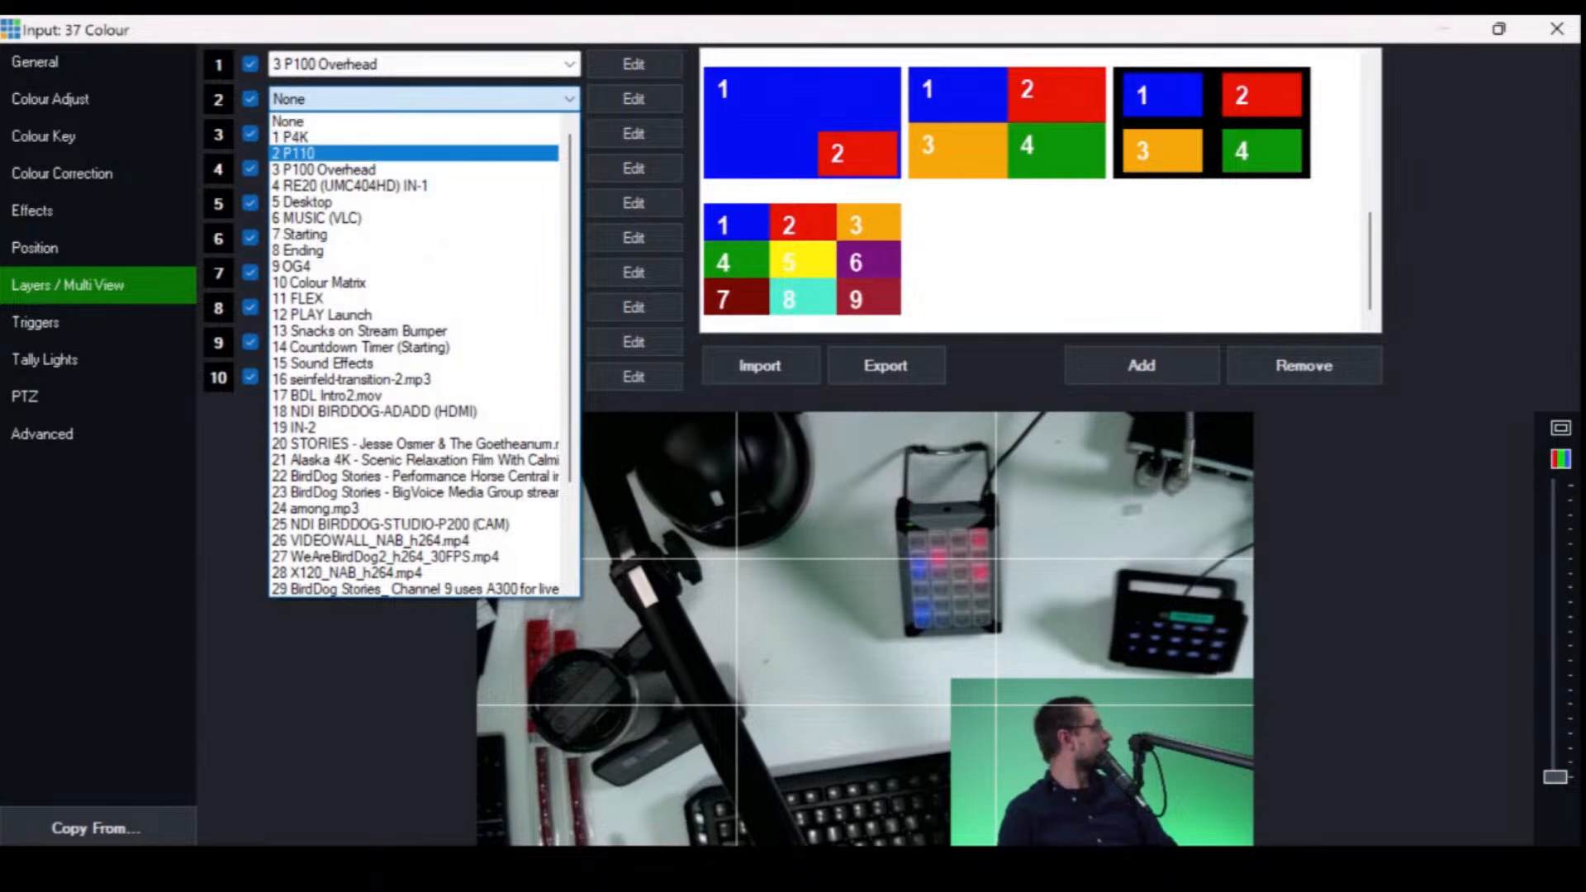
key("Up")
key("Up")
key("Down")
key("Down")
key("Down")
key("Down")
key("Down")
key("Down")
key("Down")
key("Down")
key("Down")
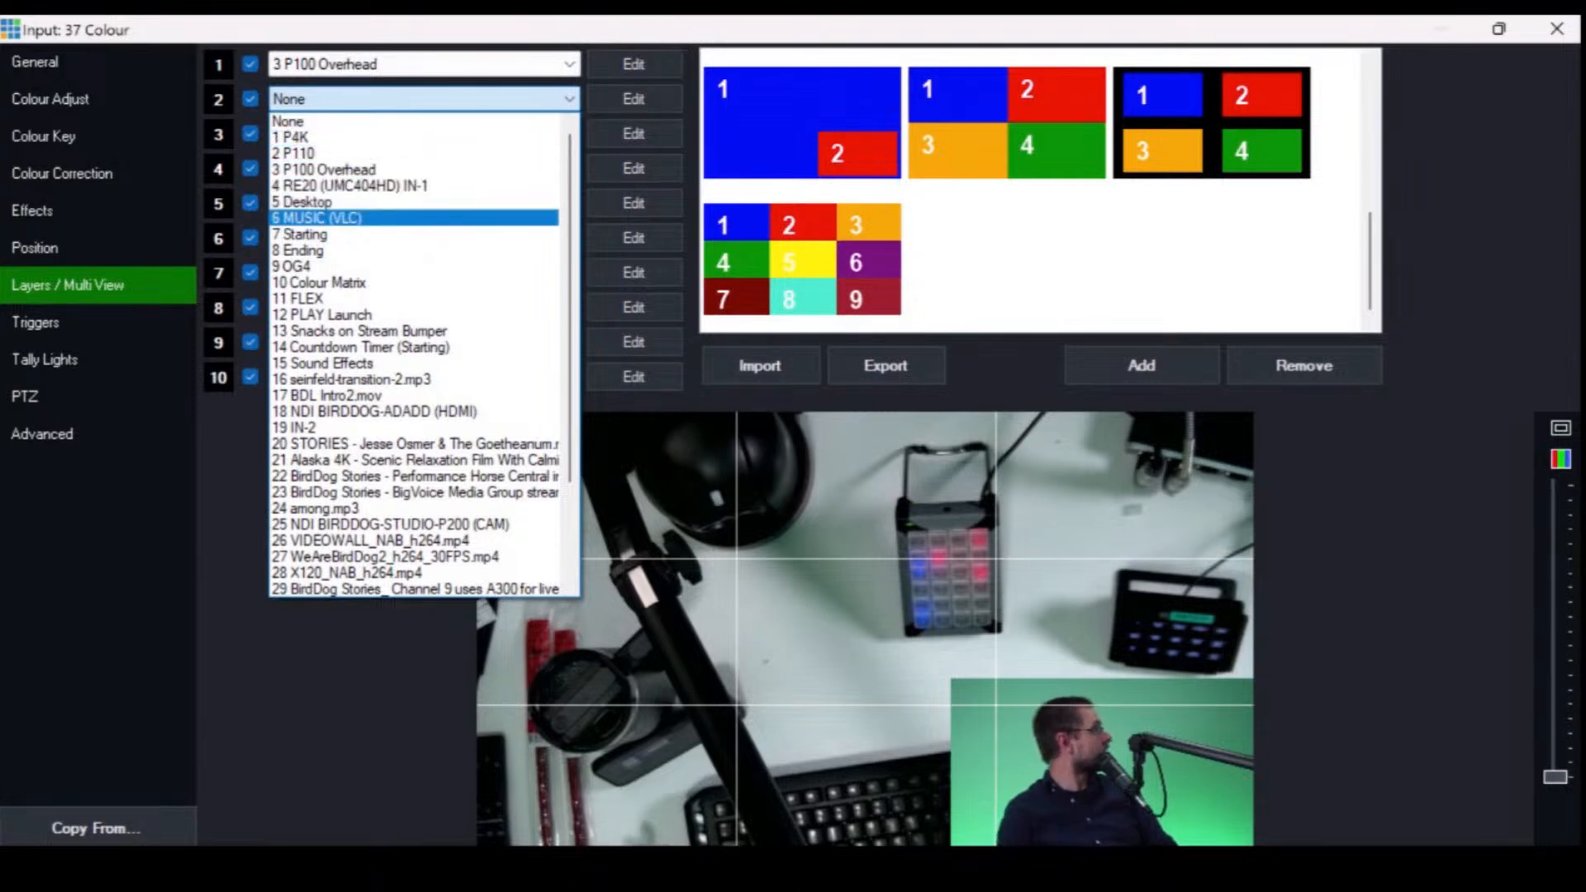
key("Down")
key("Down")
key("Down")
key("Down")
key("Down")
key("Down")
key("Down")
key("Down")
key("Down")
key("Down")
key("Down")
key("Down")
key("Down")
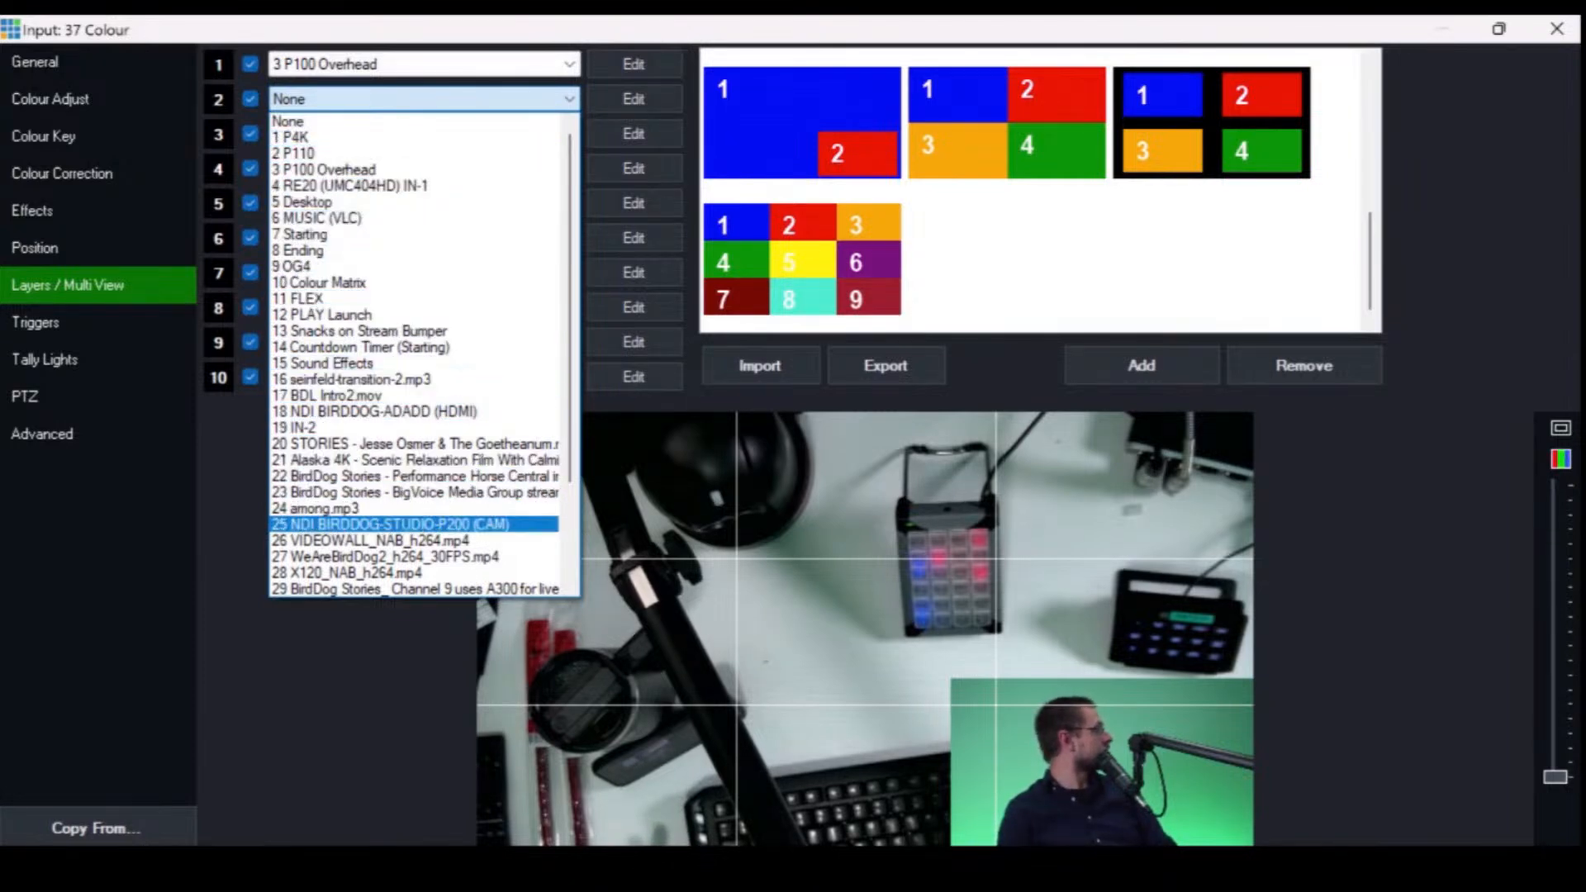
key("Return")
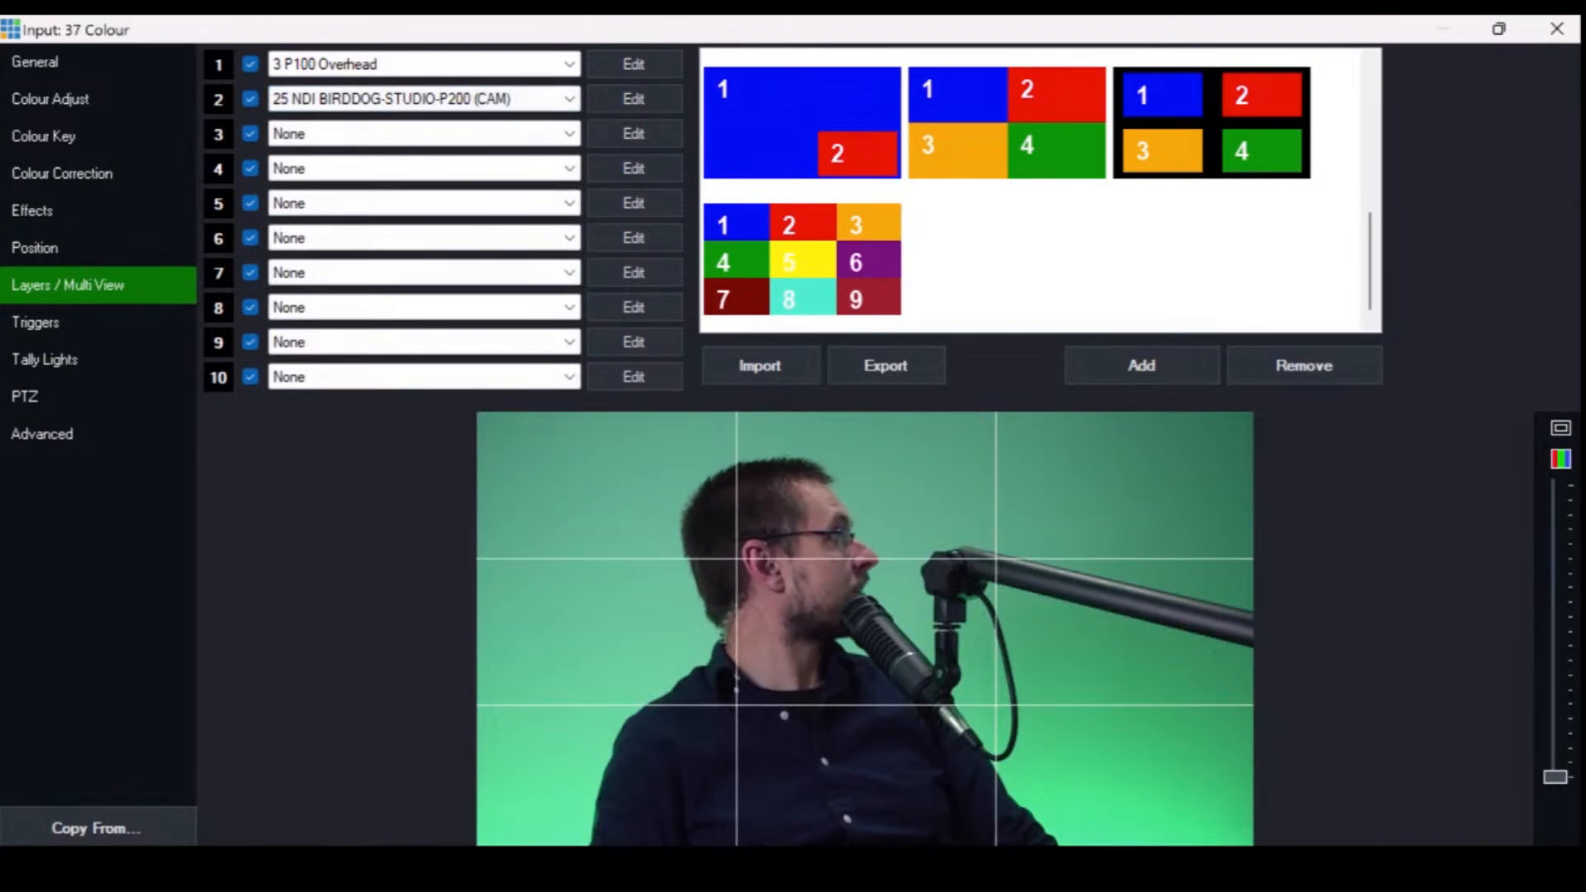
left_click(801, 123)
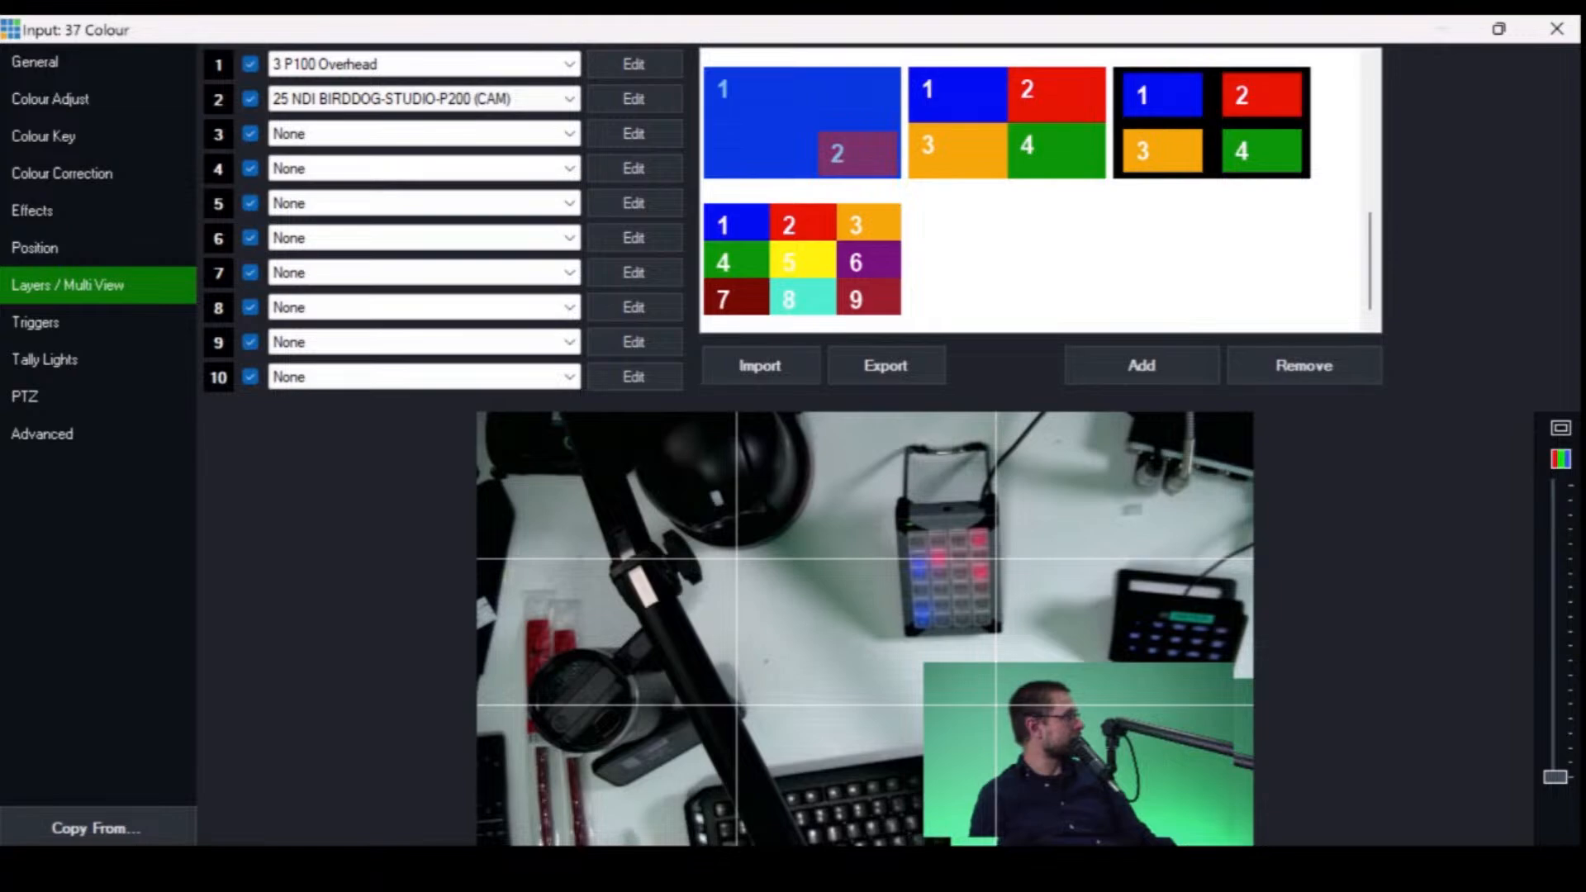
left_click(1558, 29)
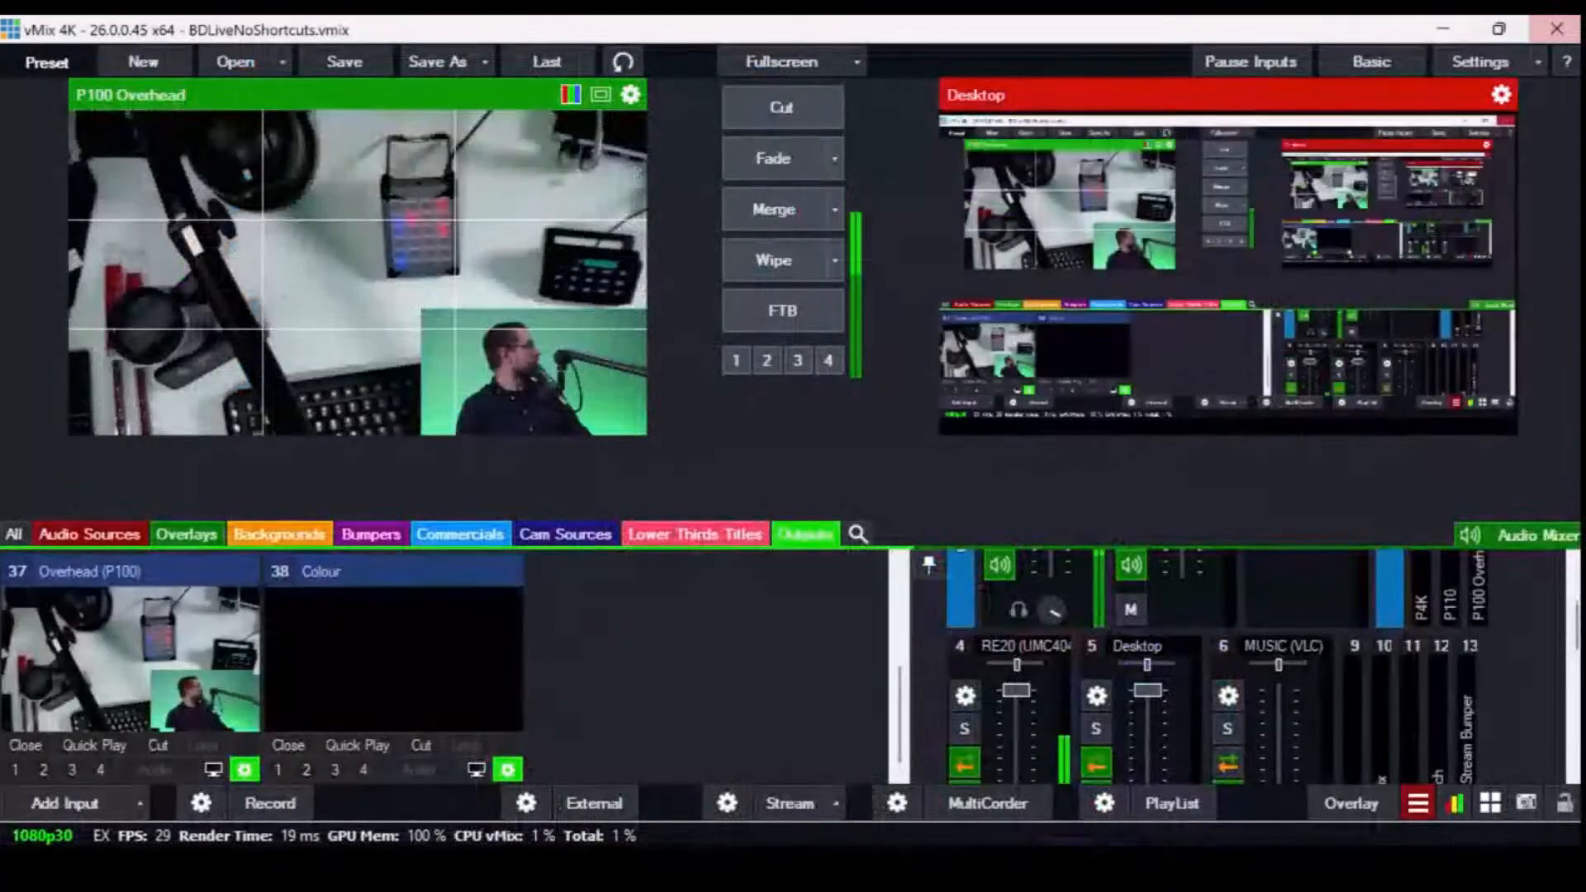
- Clear layer 2 of the camera source input 3 P100 Overhead by setting it to None, and close its settings
left_click(565, 534)
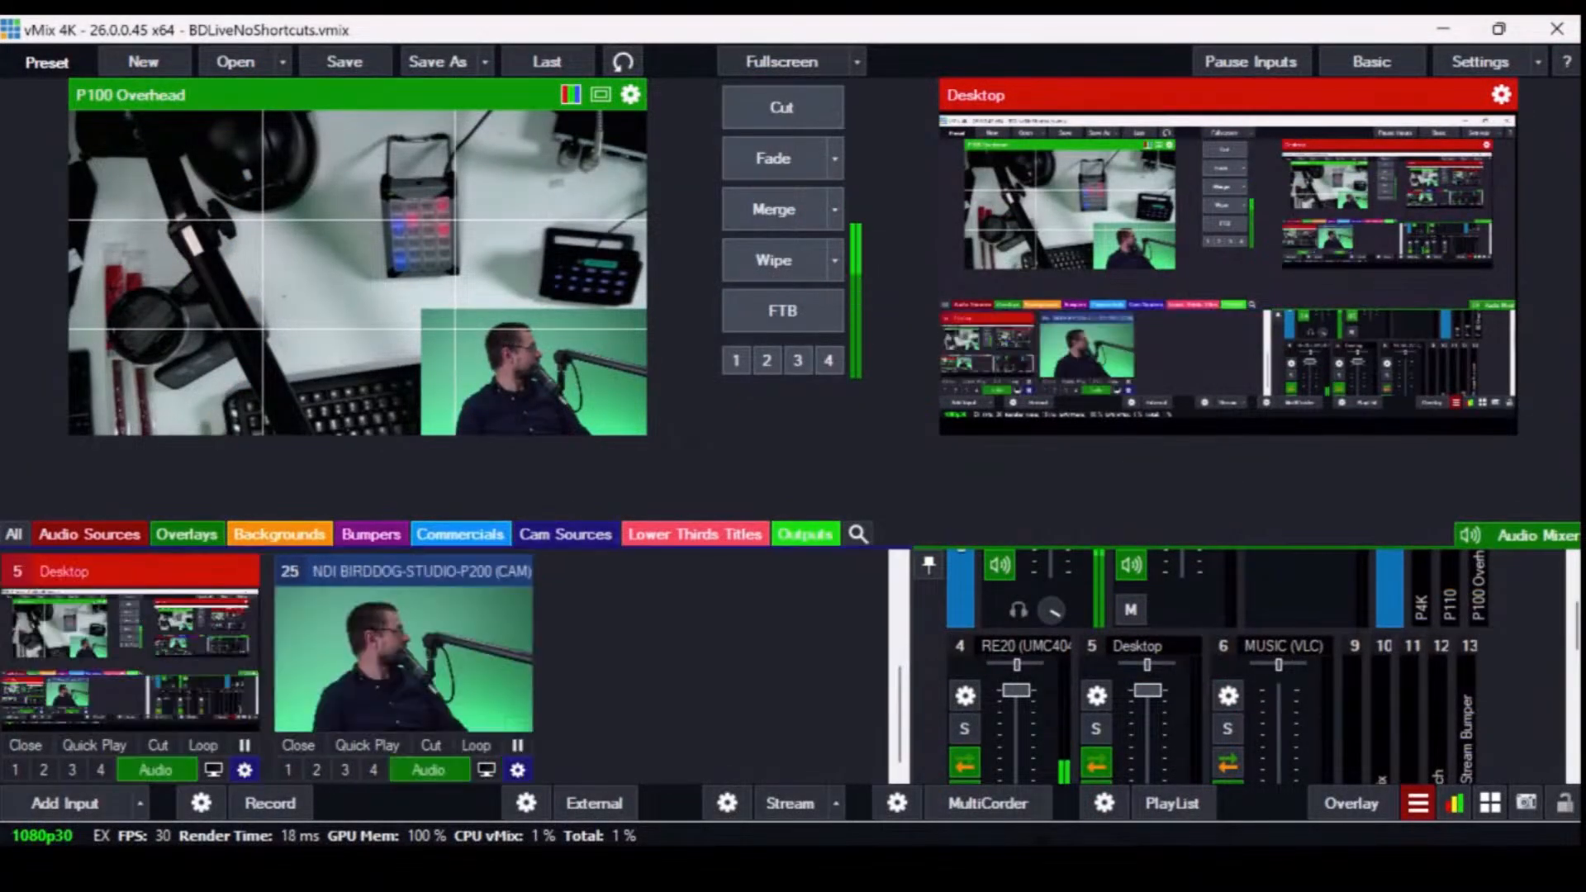
scroll(446, 666, "up", 1)
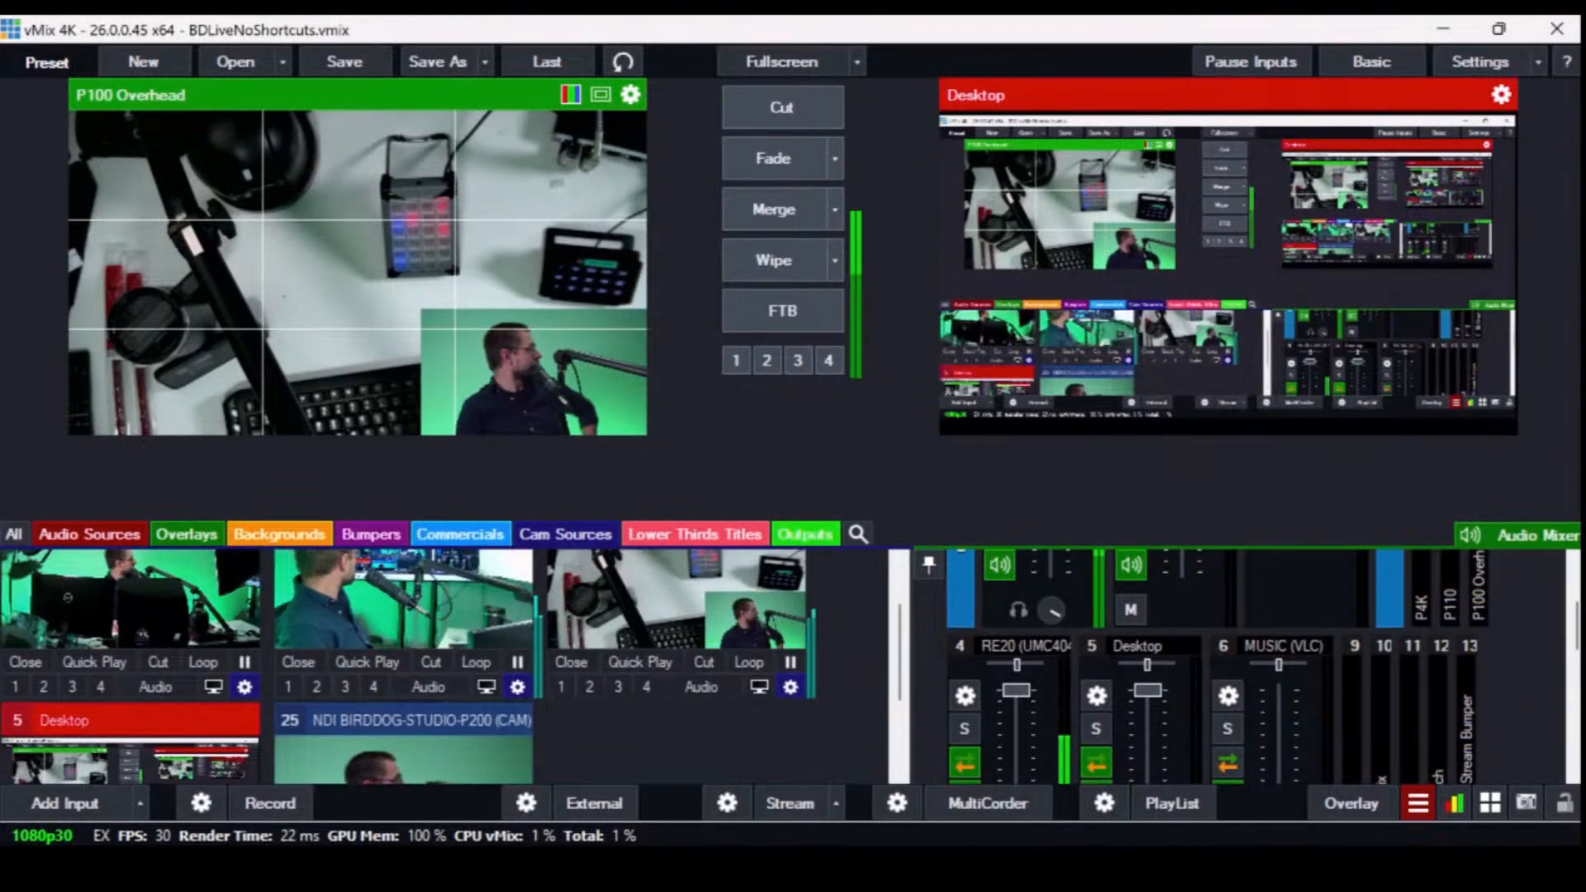
left_click(790, 687)
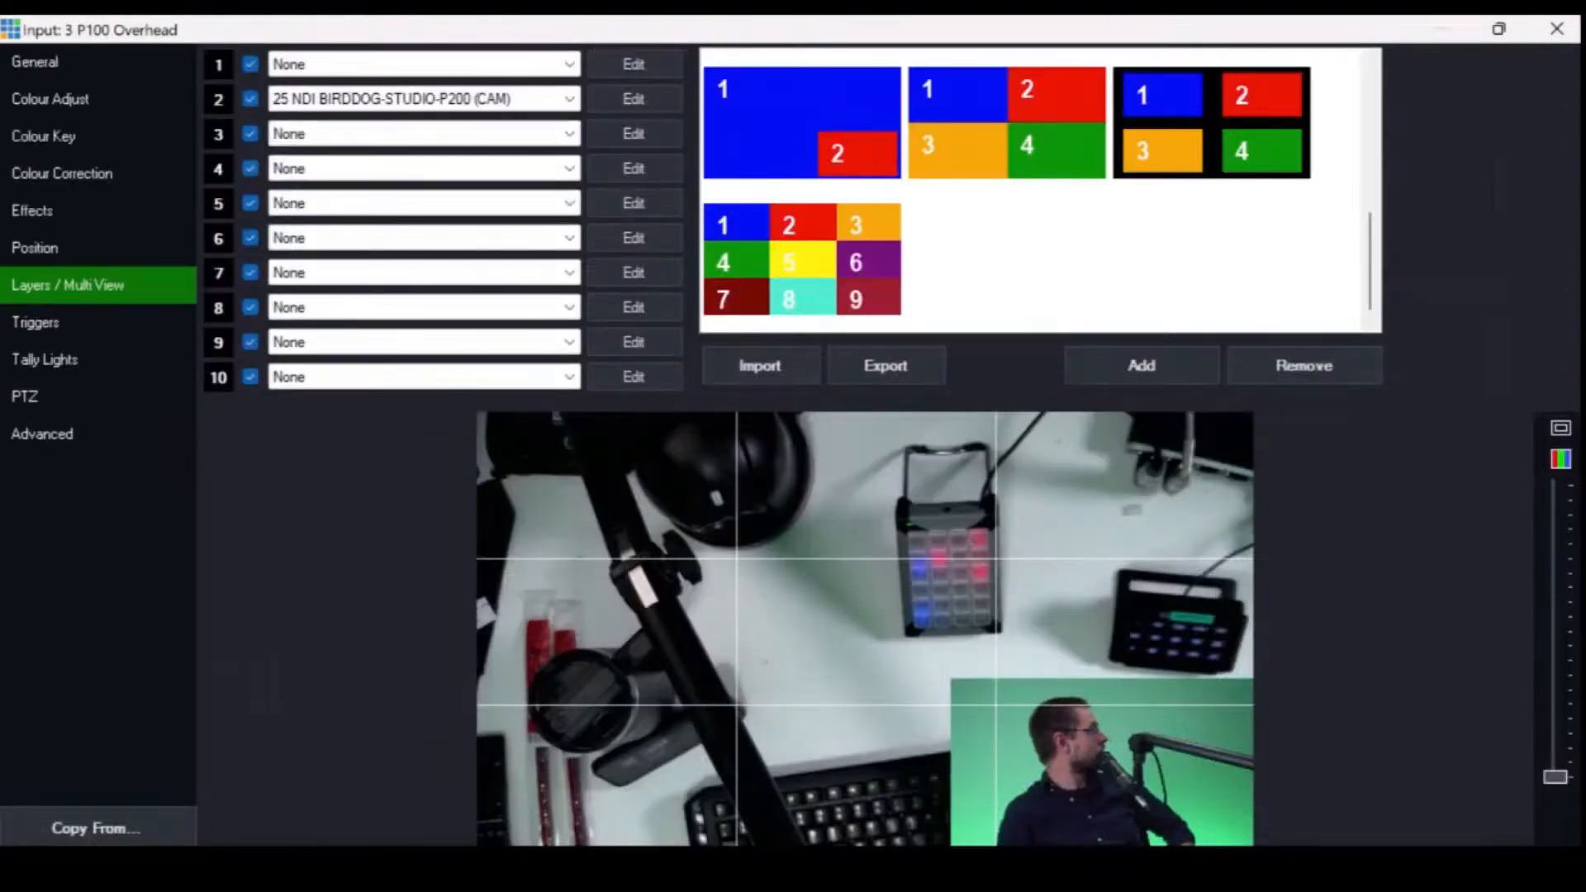
left_click(424, 99)
scroll(421, 203, "up", 3)
left_click(397, 122)
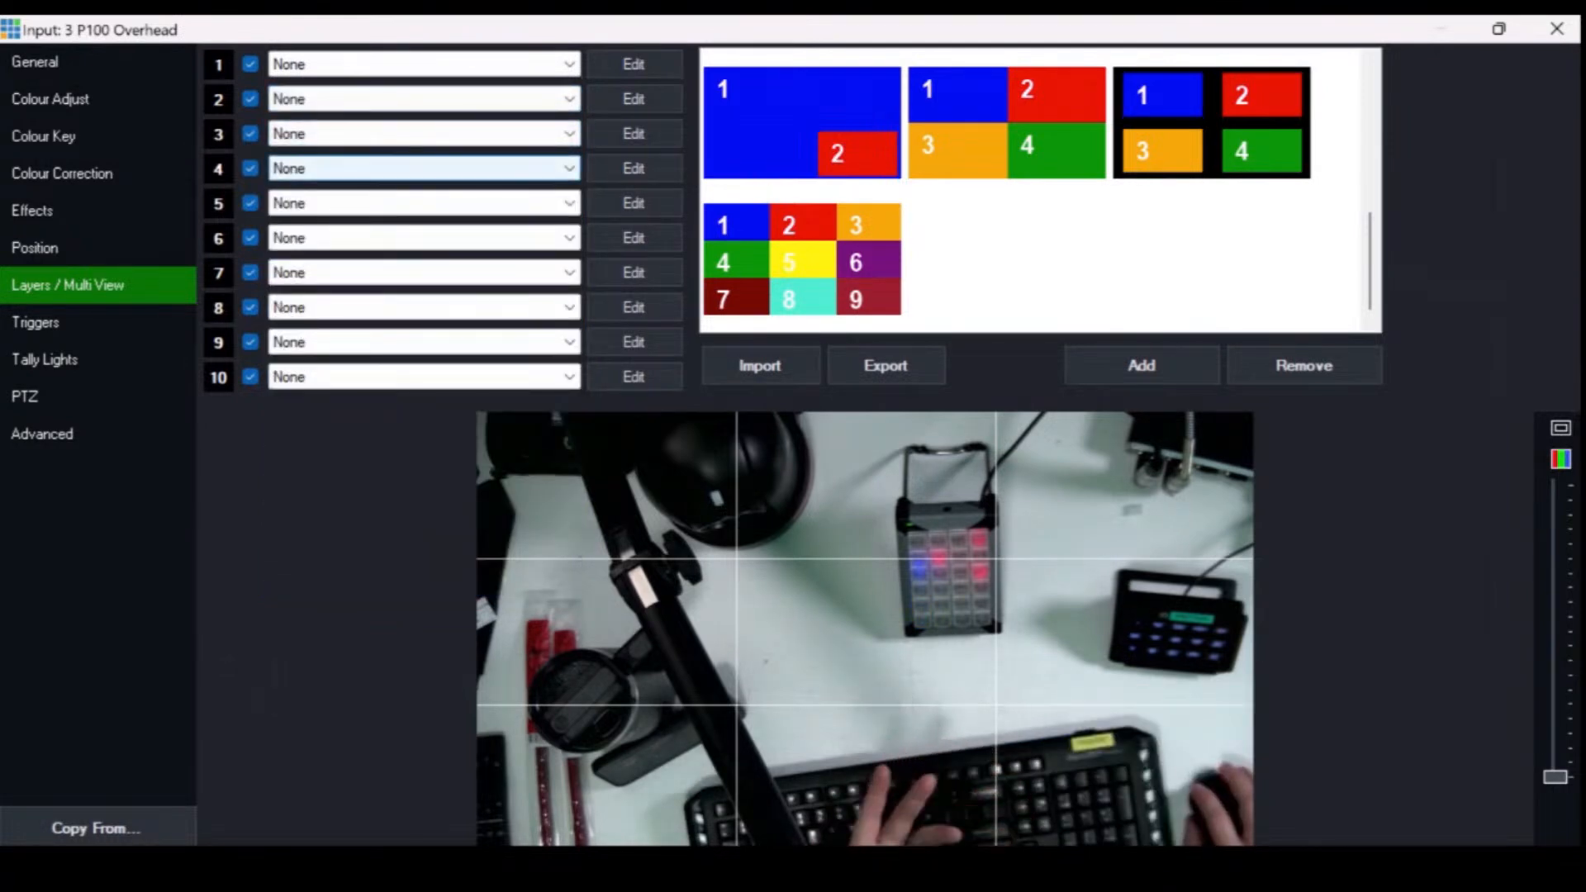
left_click(1558, 29)
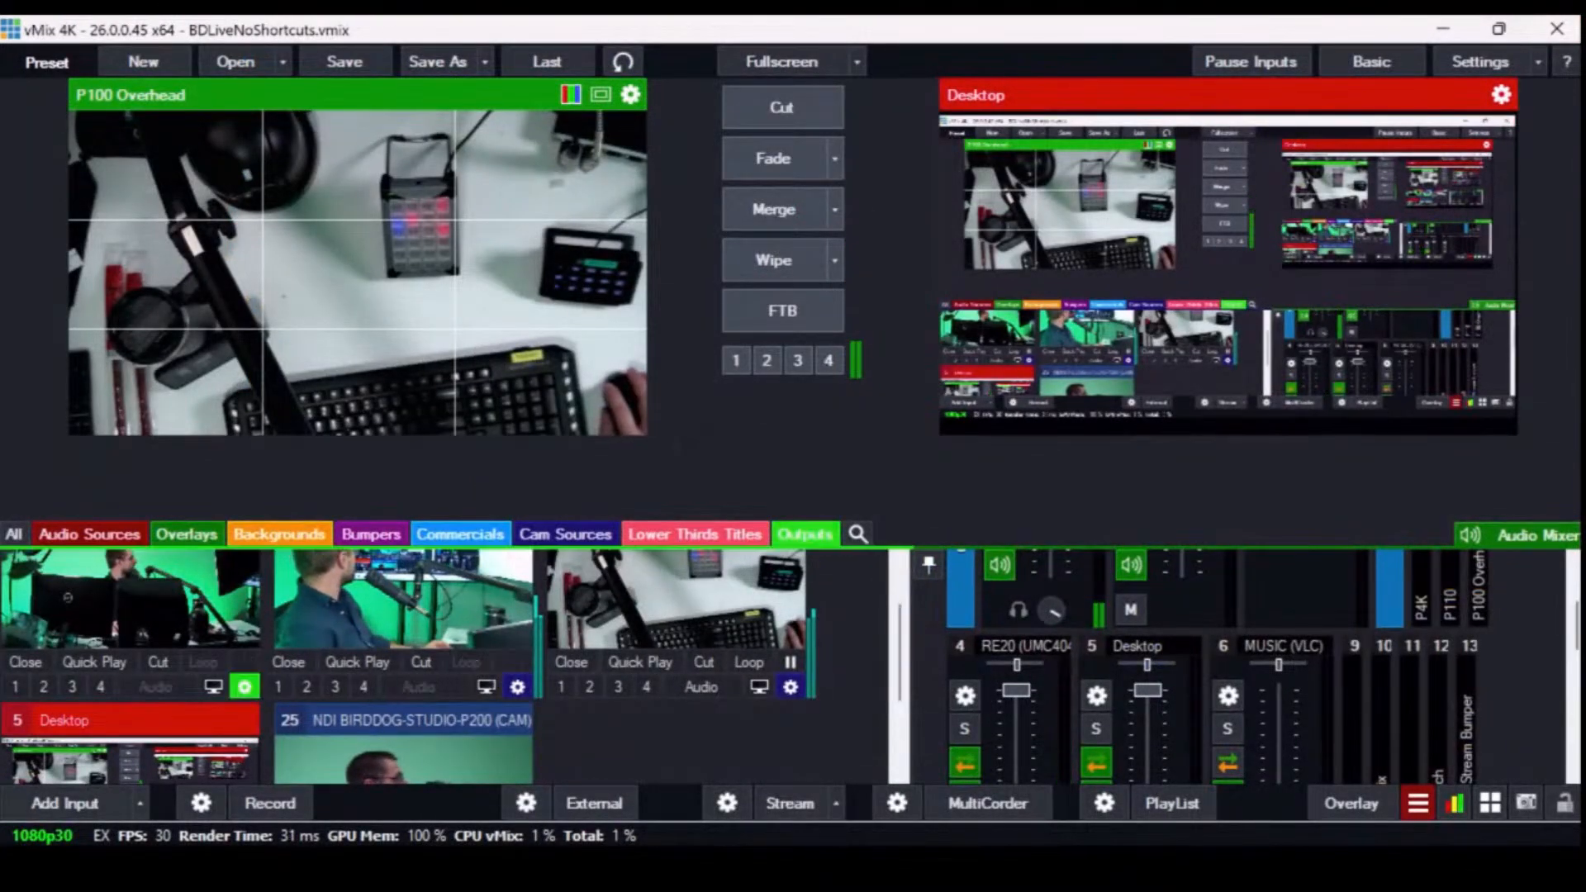
- Return to the Outputs category and put input 37 Overhead (P100) in the preview
left_click(806, 534)
left_click(112, 748)
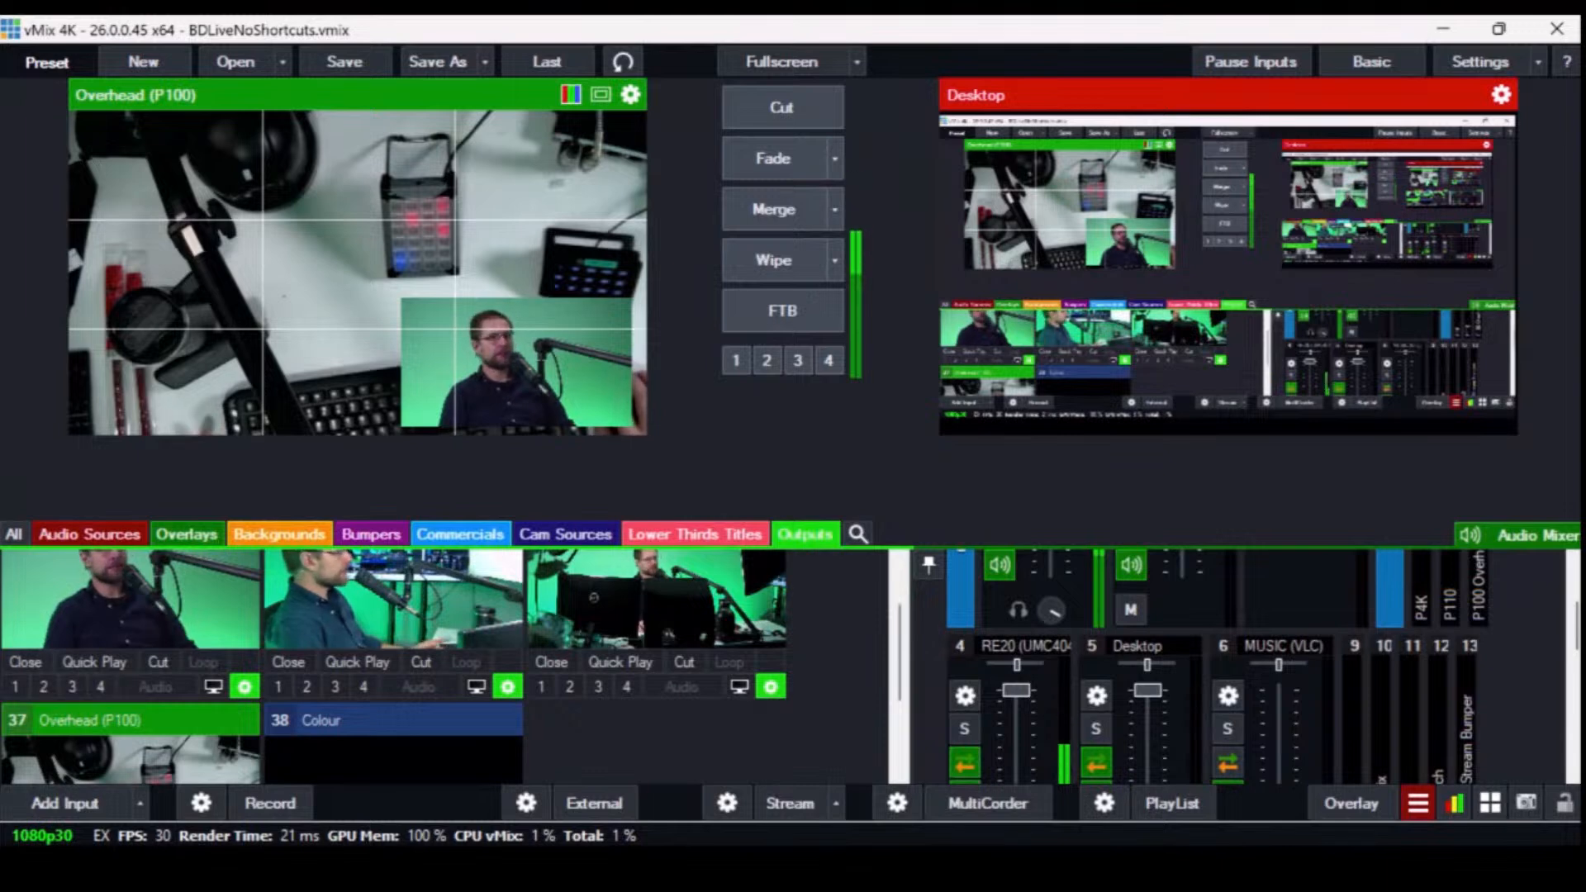
scroll(356, 674, "down", 2)
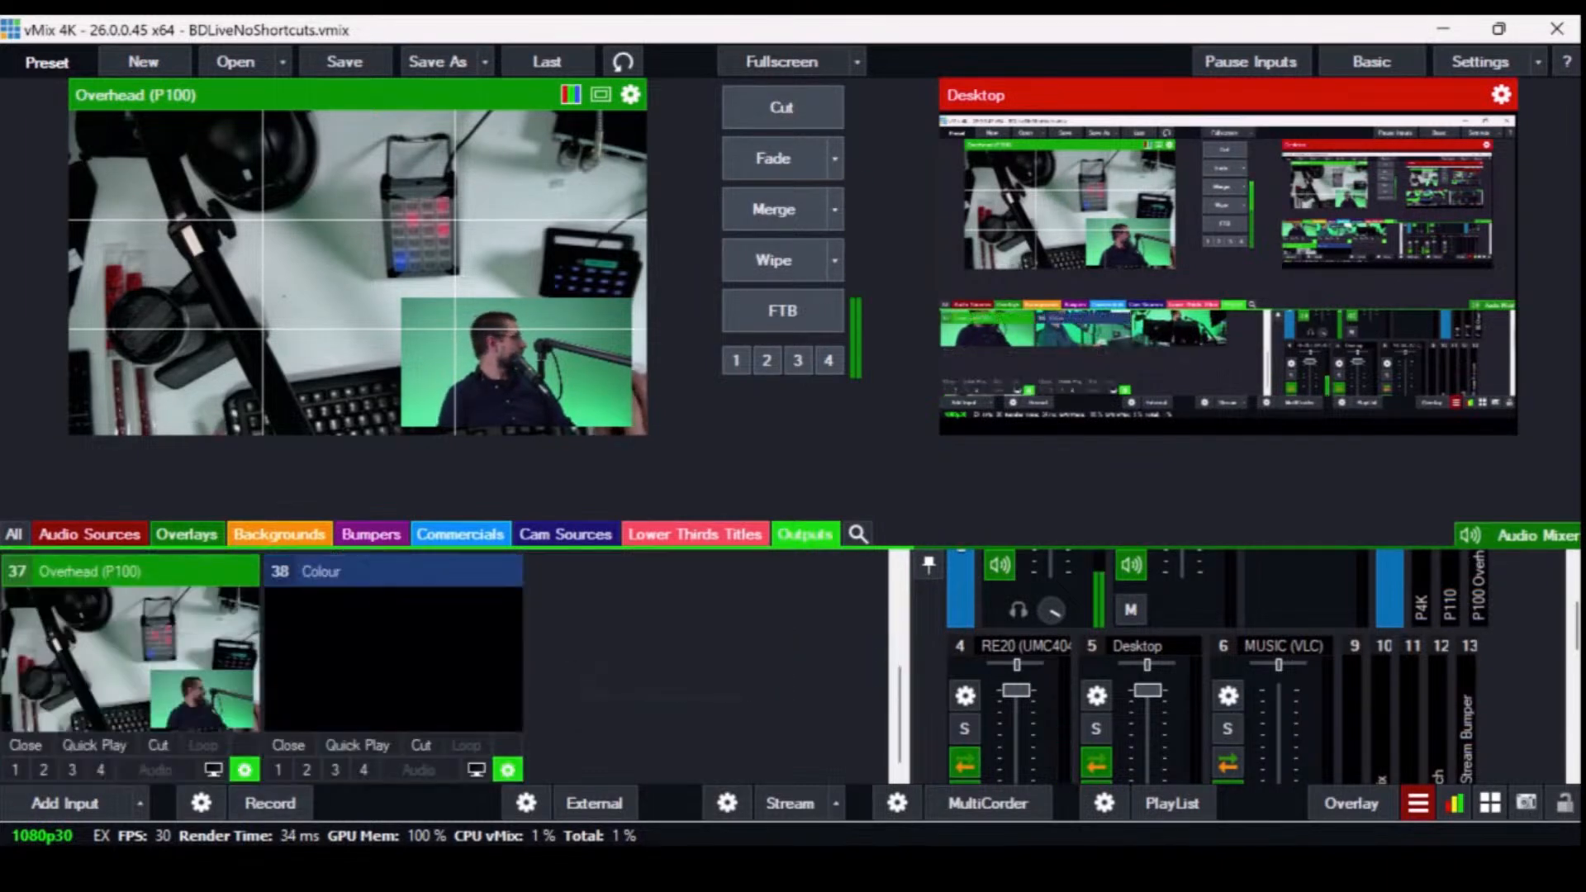
- Position layer 2 of input 37 at Pan X 0.439 and crop it to X1 277 and X2 1473
left_click(245, 770)
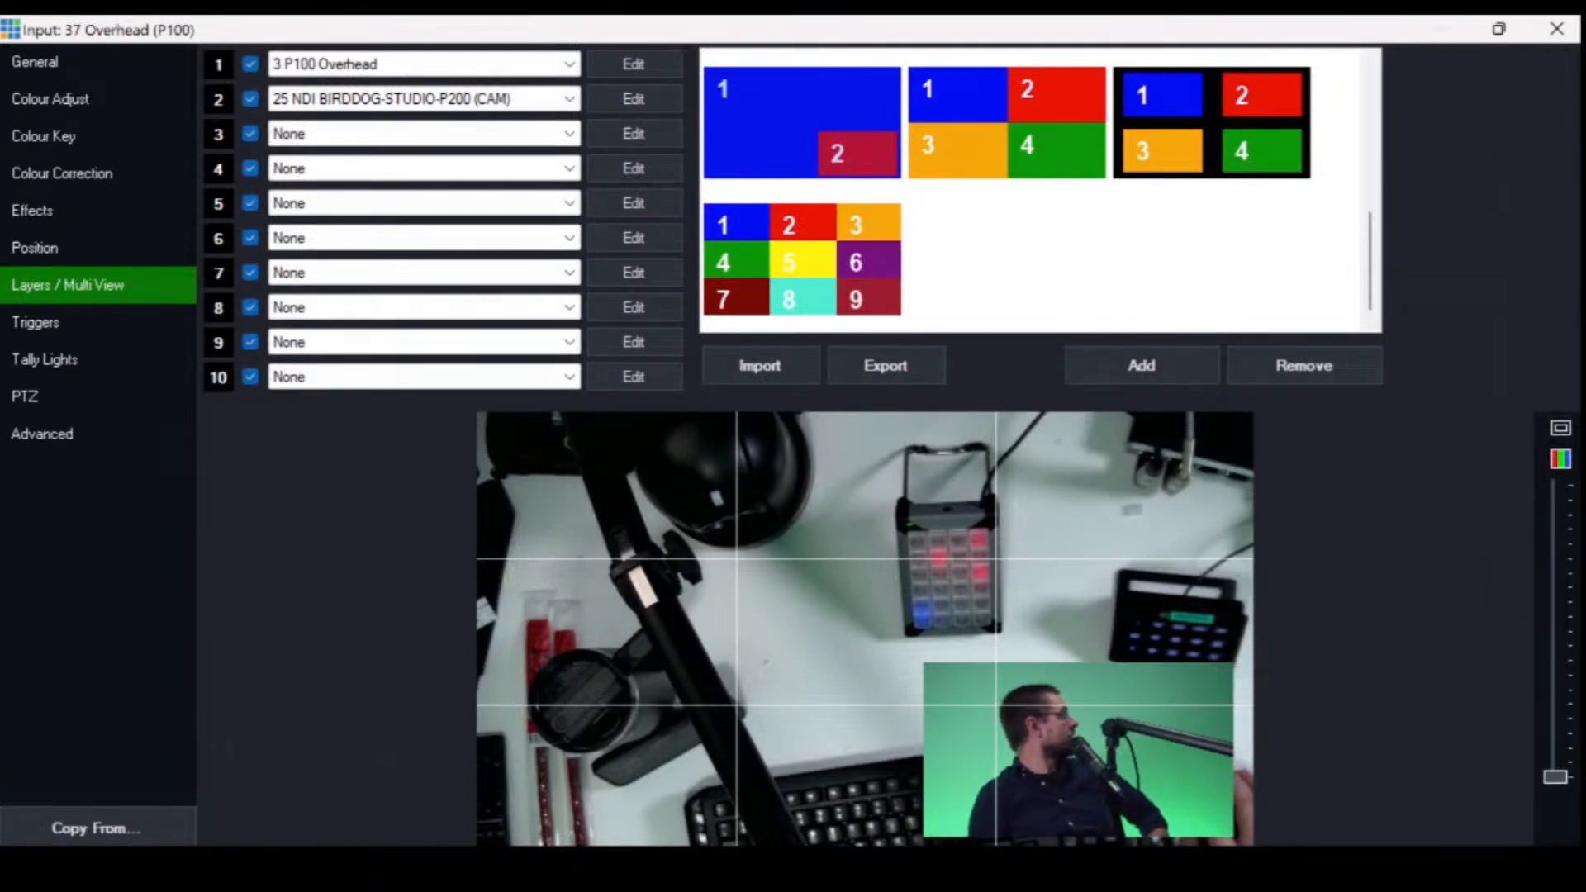
left_click(49, 248)
left_click(364, 63)
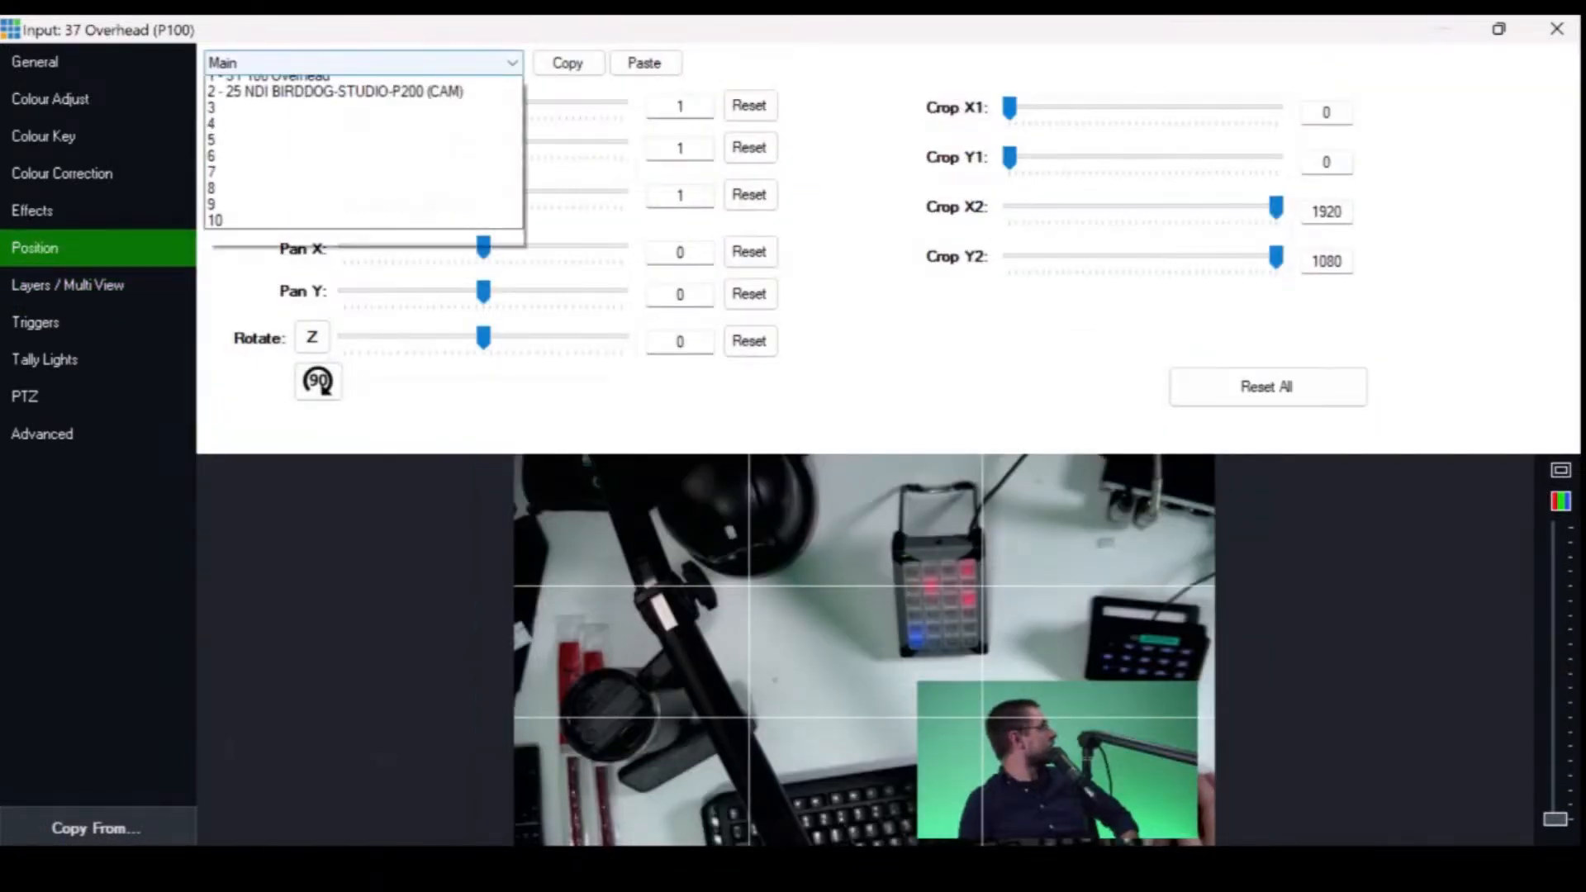
left_click(356, 118)
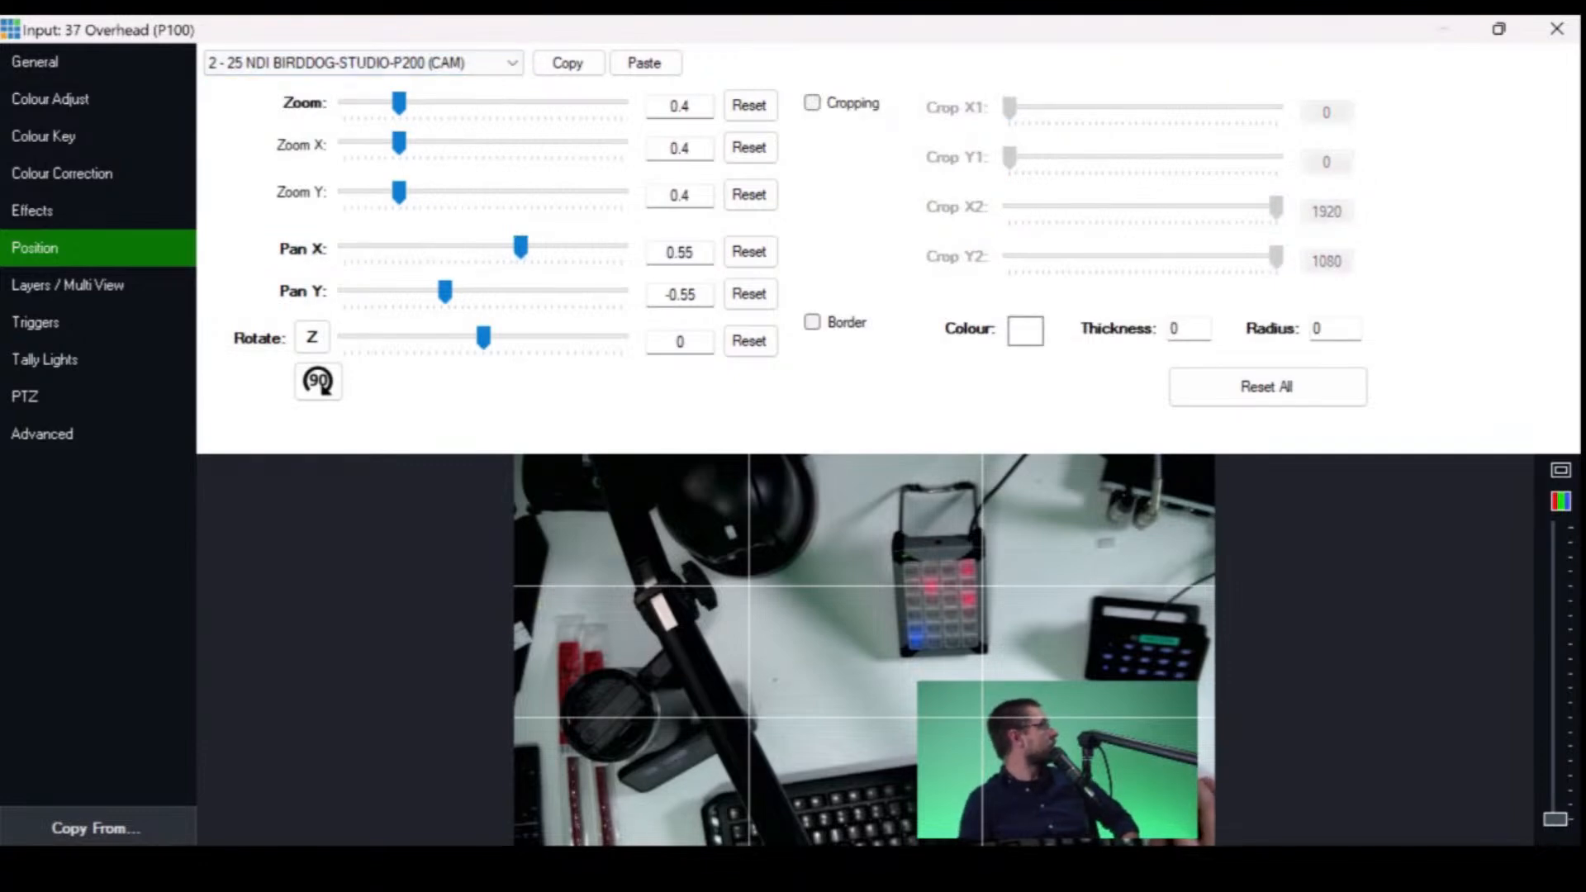
mouse_move(520, 248)
left_mouse_down()
mouse_move(471, 248)
mouse_move(530, 247)
mouse_move(514, 247)
left_mouse_up()
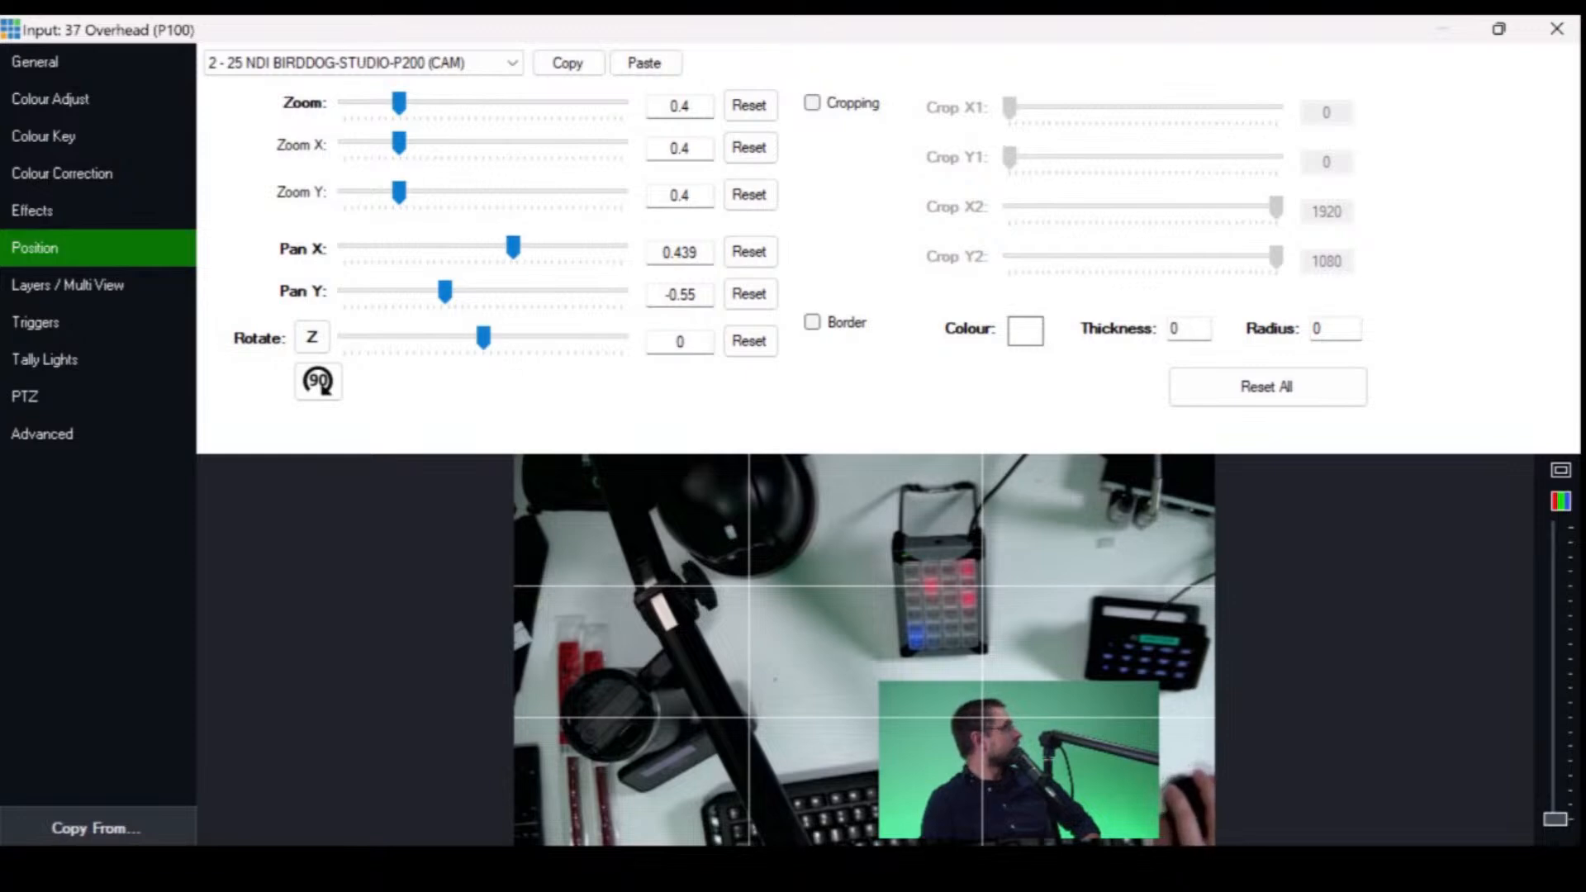
left_click(813, 104)
left_click_drag(1010, 108, 1047, 107)
left_click_drag(1277, 257, 1214, 207)
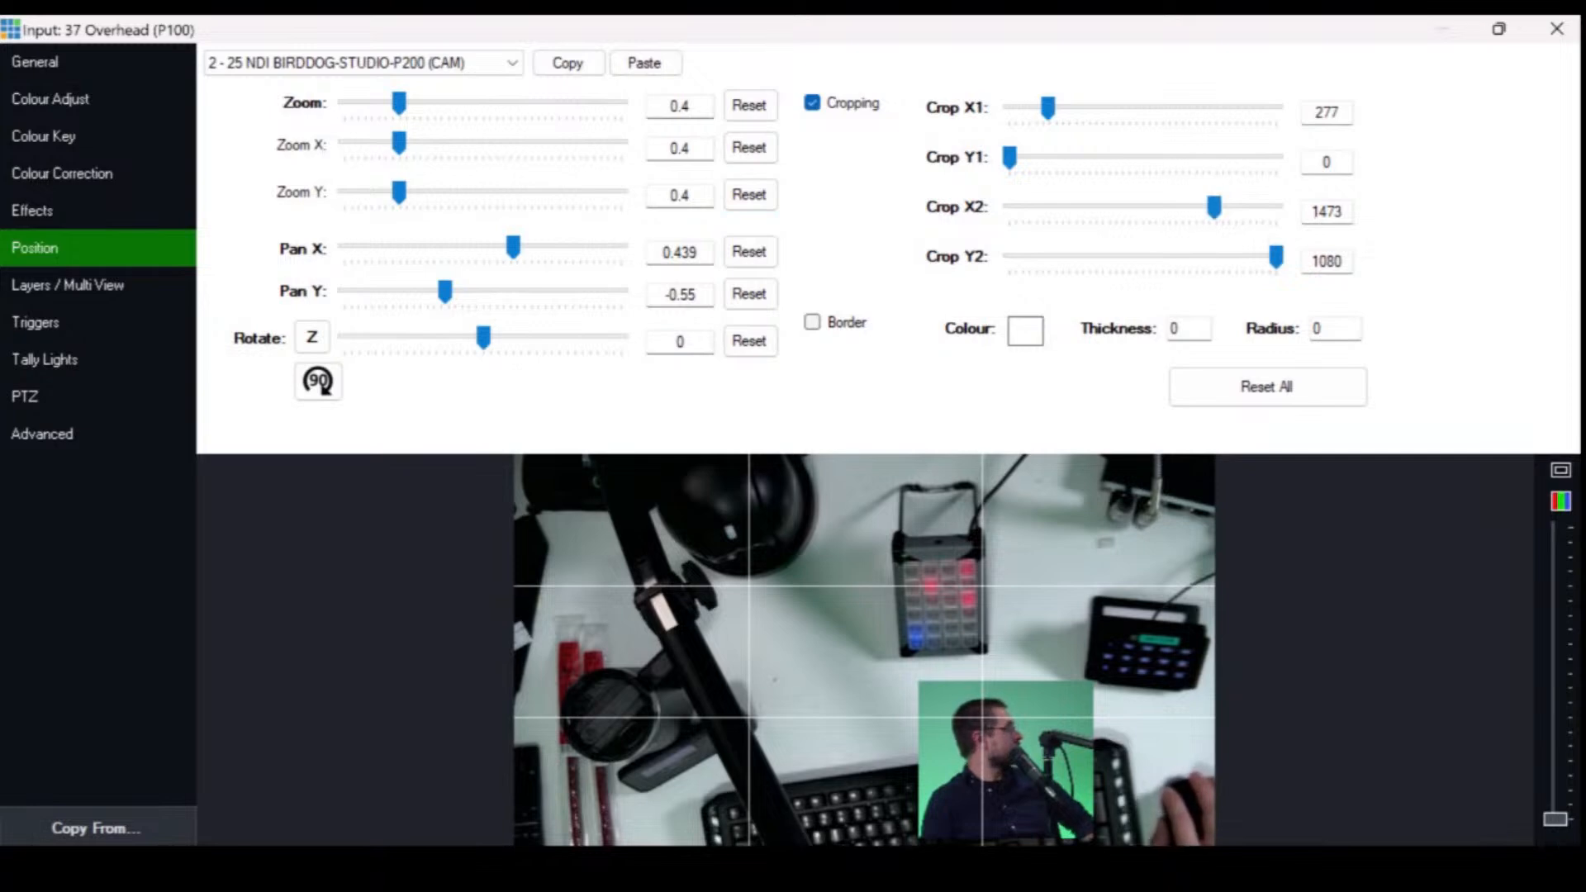
- Move the cropped layer 2 into the corner with Pan X 0.798 and Pan Y -0.655, and close the input settings
left_click_drag(513, 246, 538, 247)
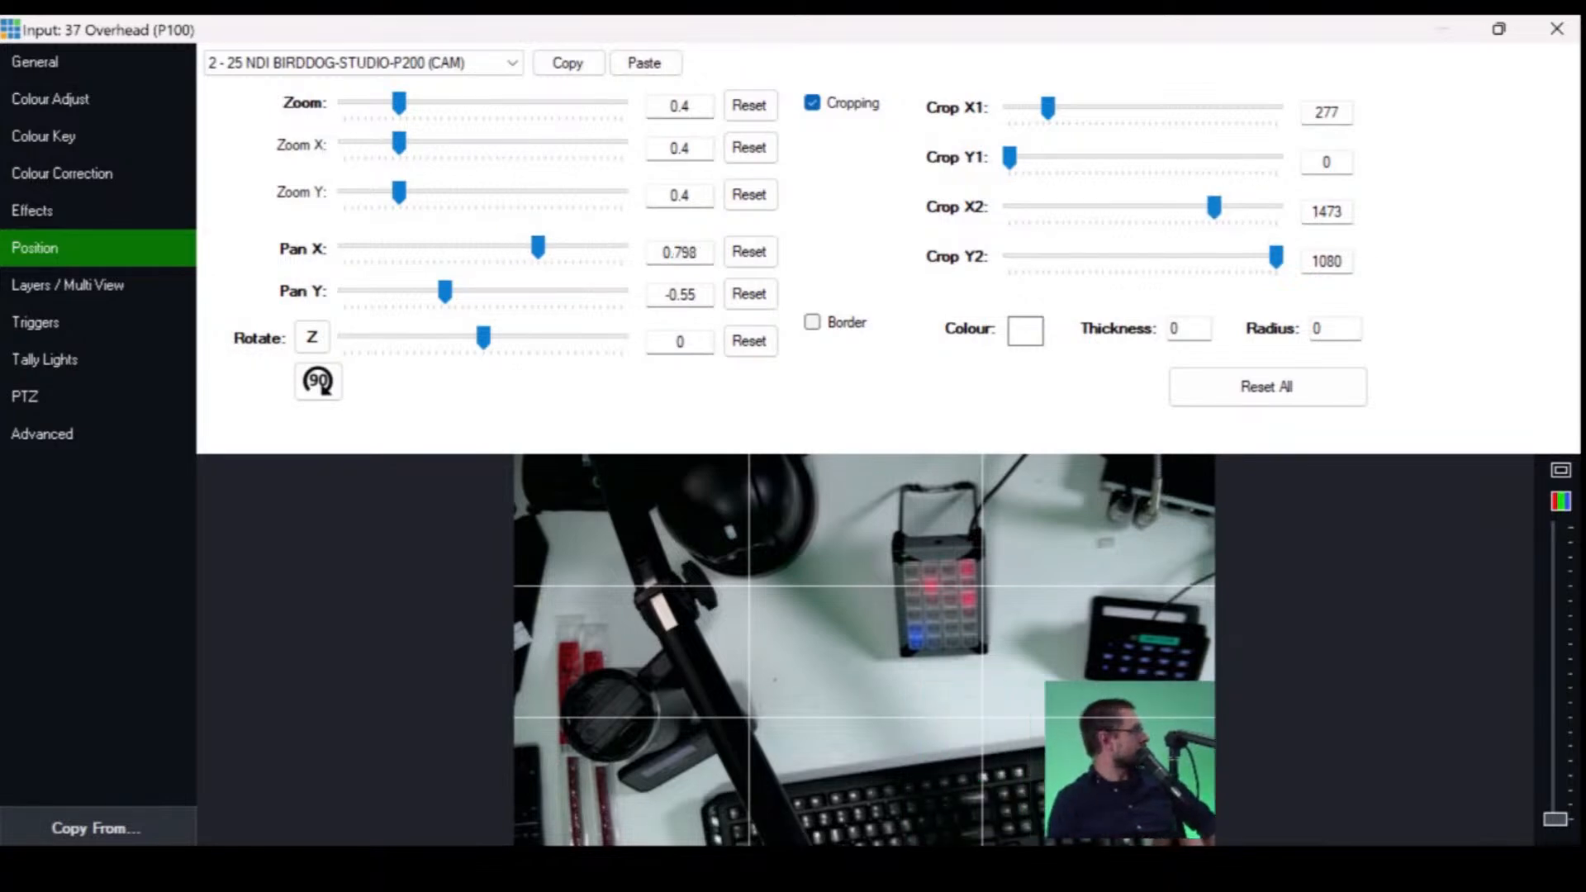
left_click_drag(444, 291, 436, 291)
key("Right")
key("Right")
key("Right")
key("Right")
key("Right")
key("Right")
key("Right")
key("Right")
key("Right")
key("Right")
key("Right")
key("Right")
key("Right")
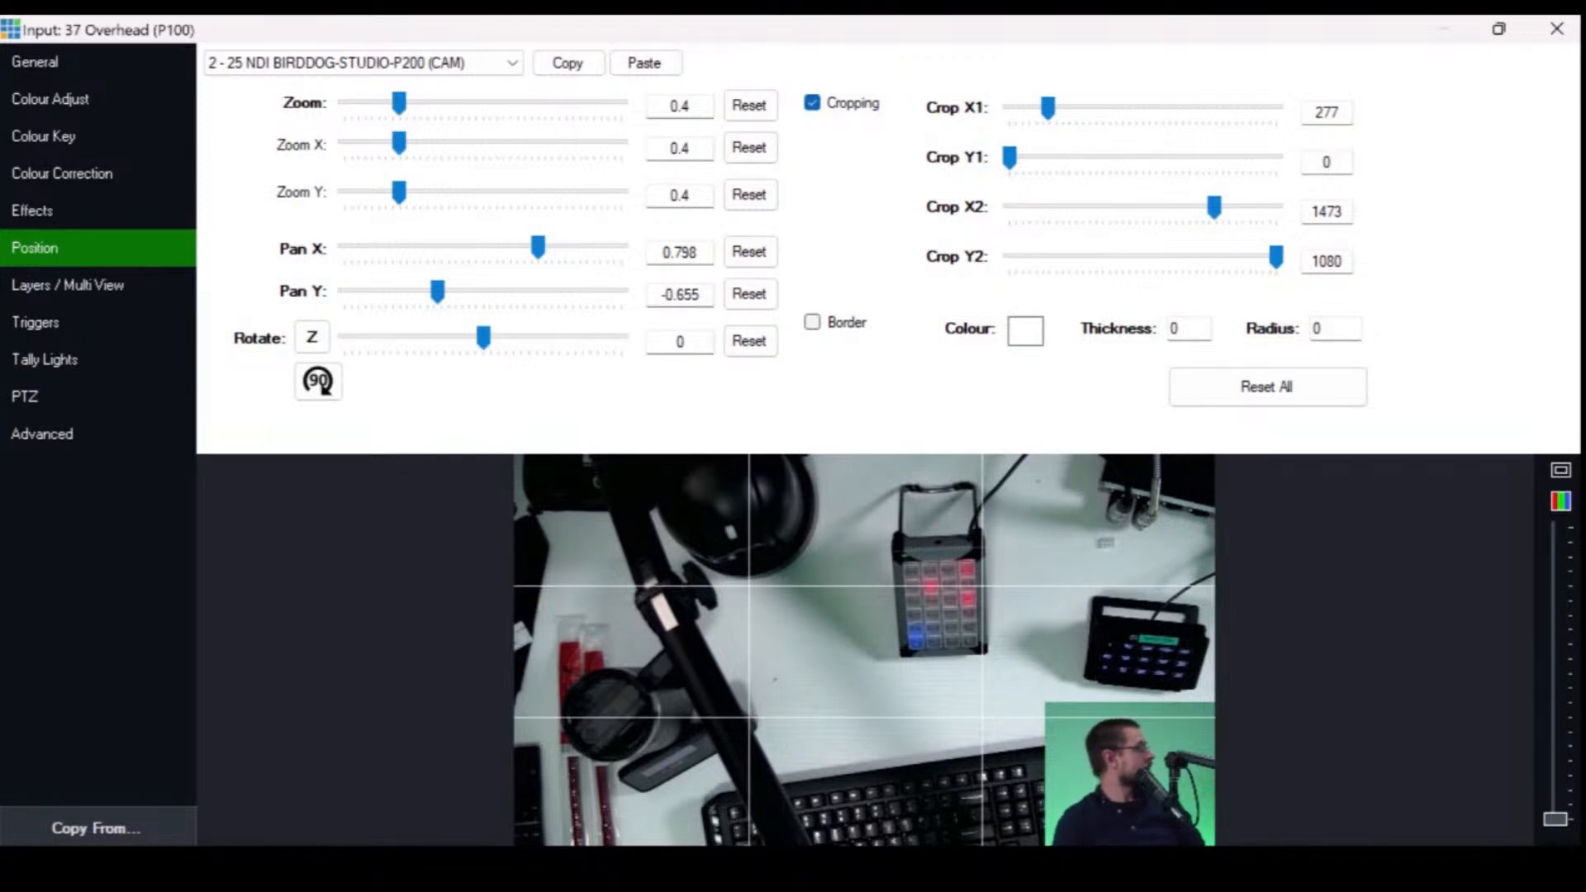
left_click(1558, 29)
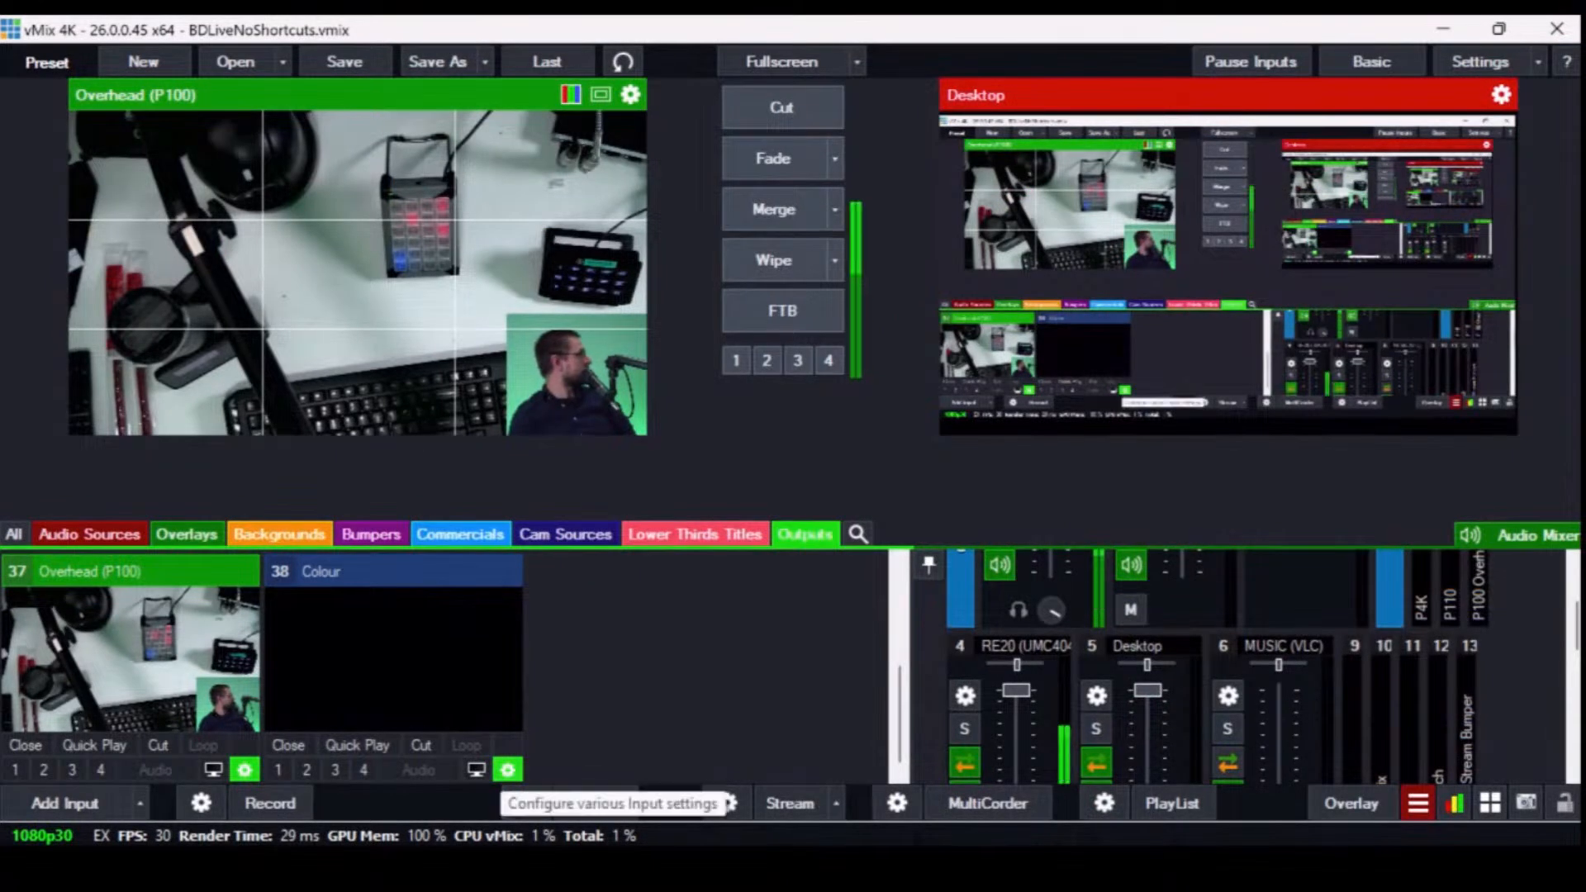
left_click(507, 770)
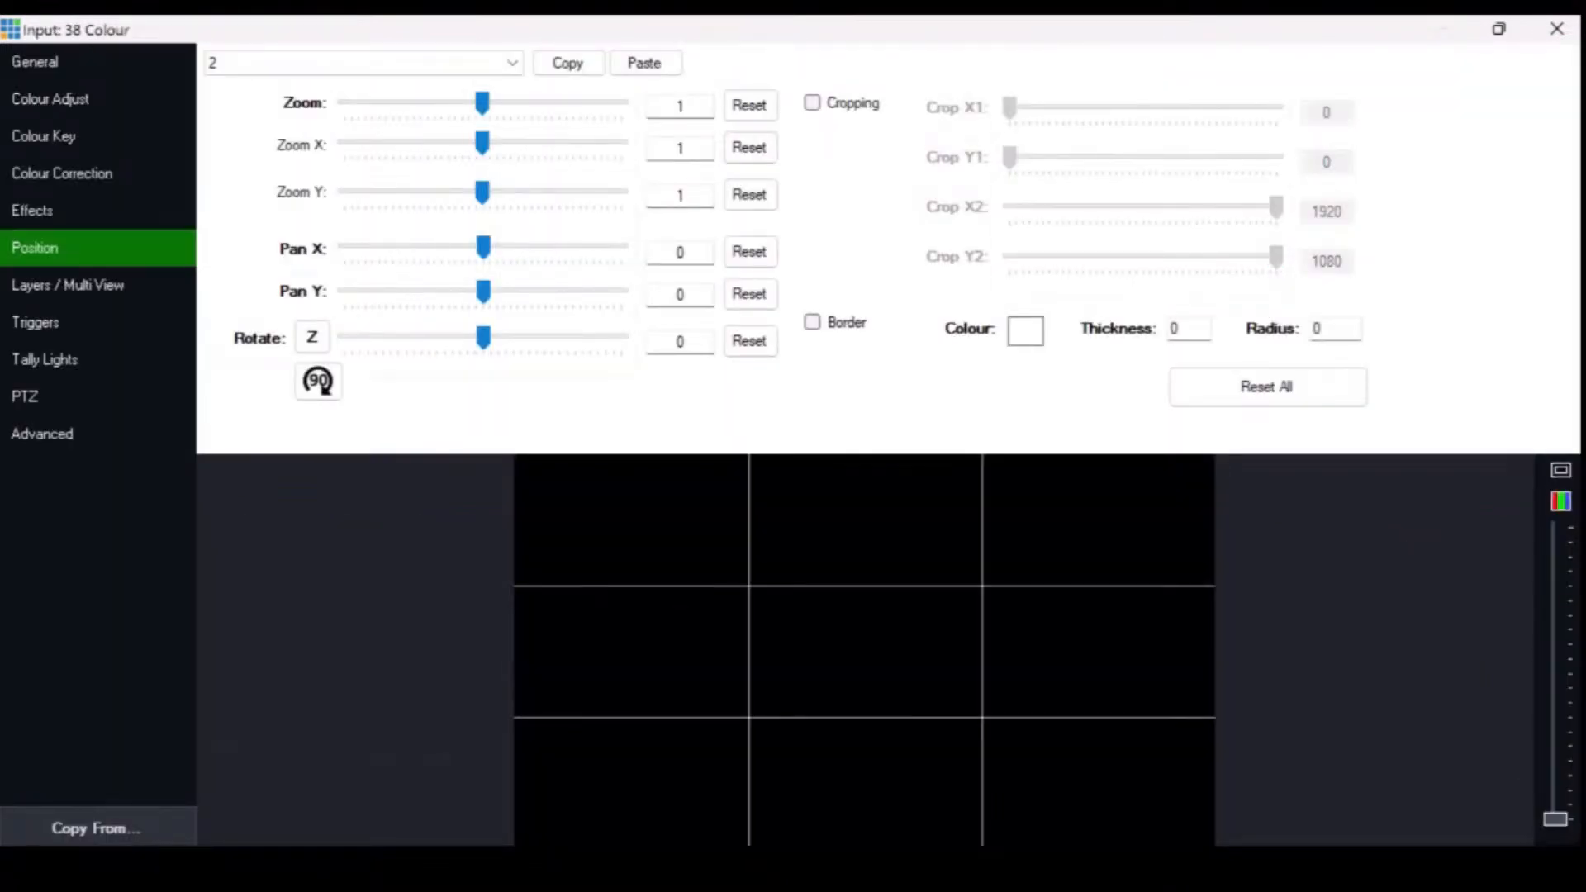
left_click_drag(794, 35, 762, 3)
left_click(67, 285)
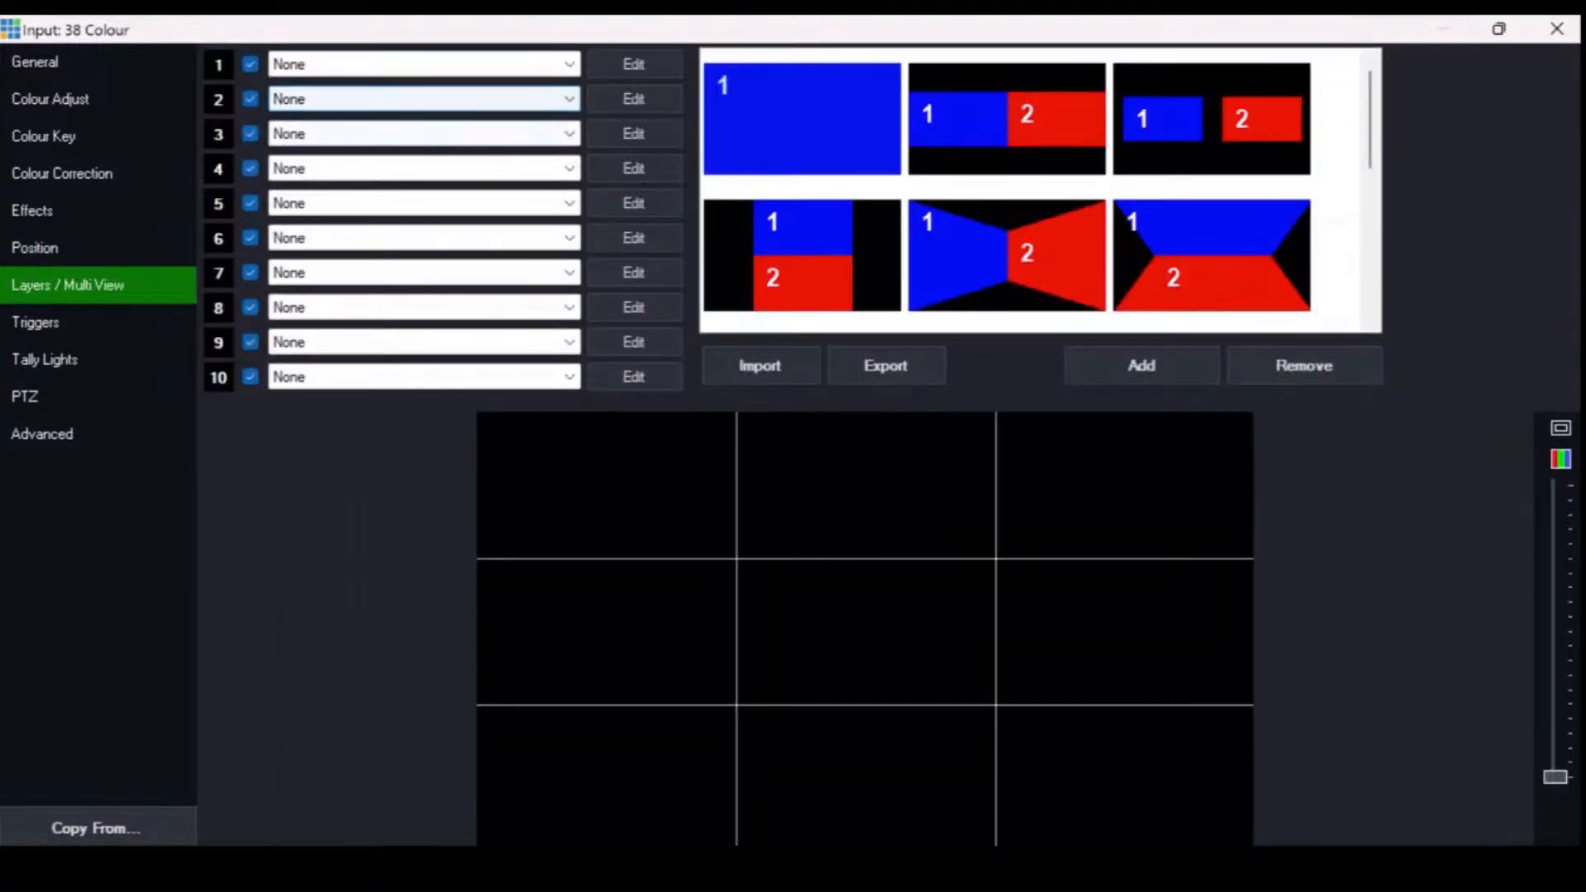
scroll(1033, 190, "down", 5)
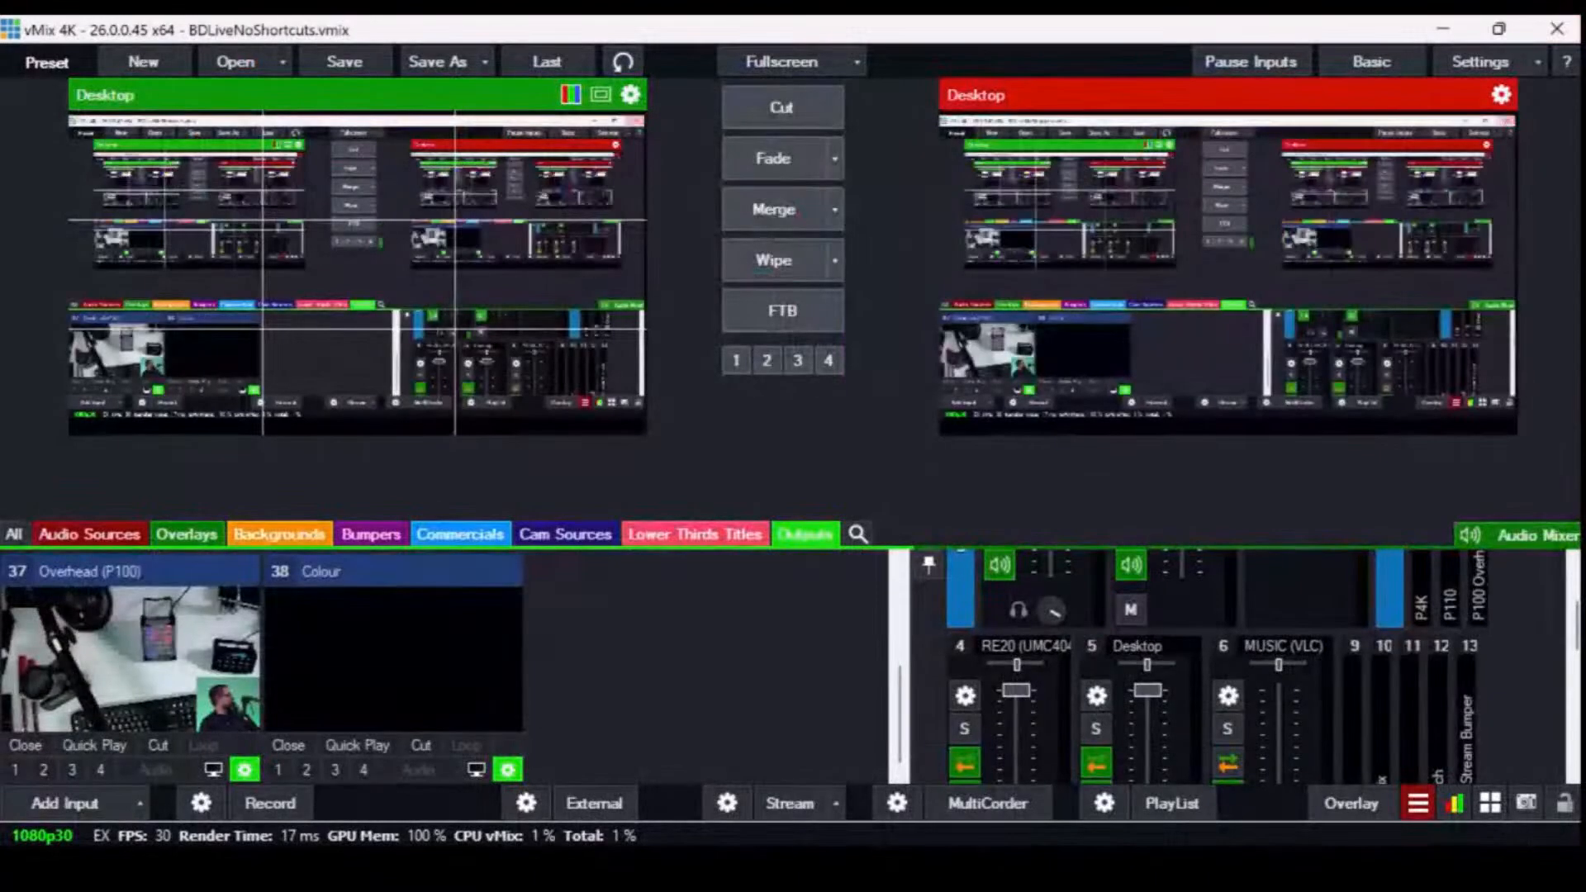
- Remove the blank input 38 Colour from the Outputs category
right_click(507, 768)
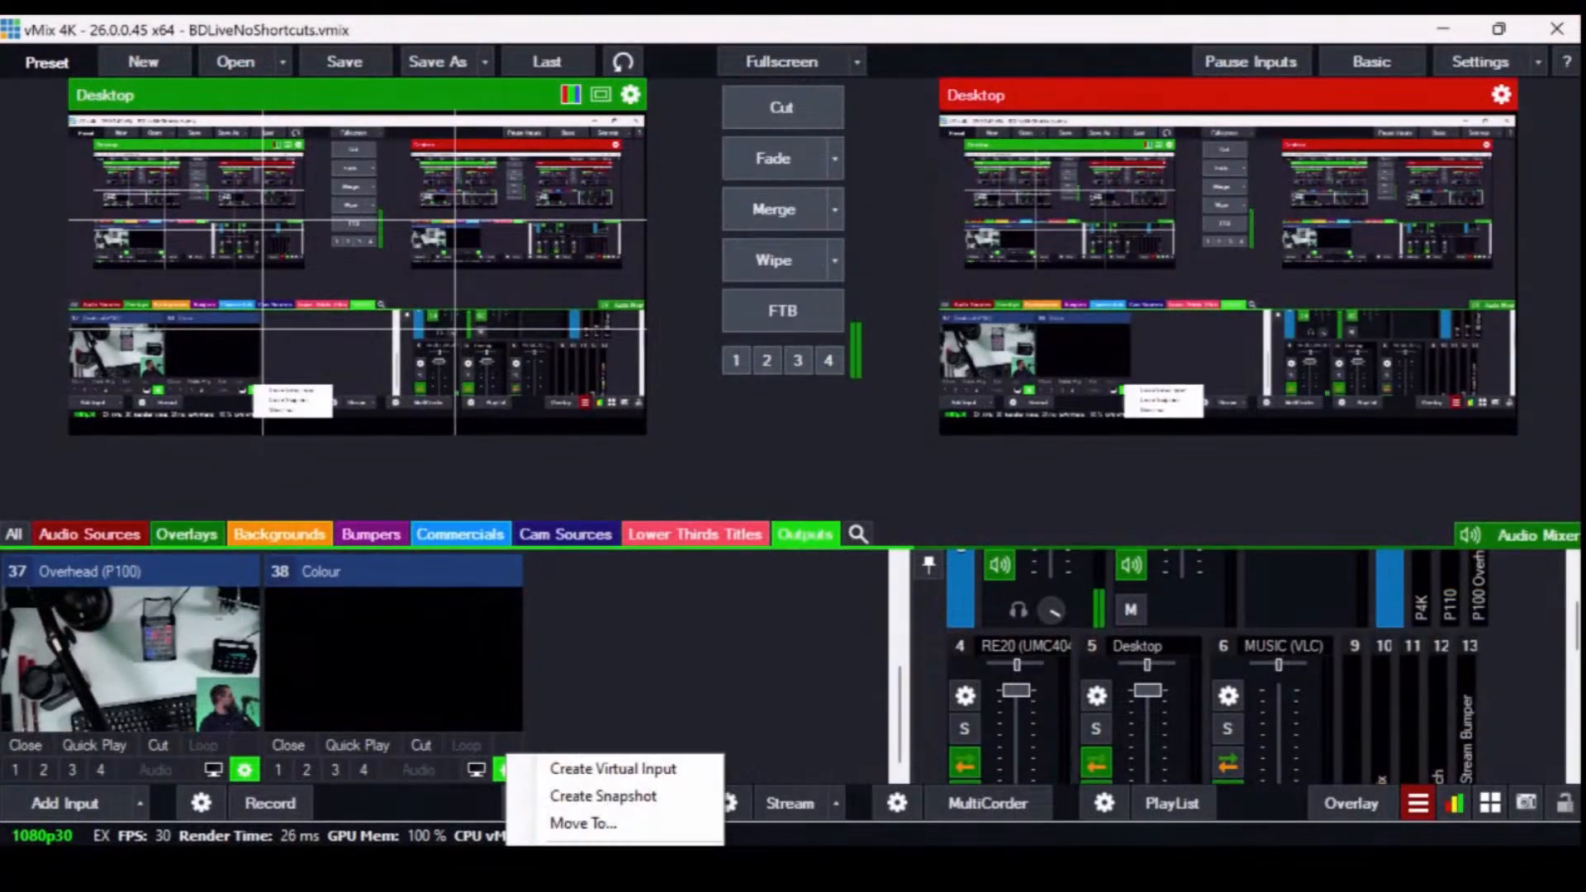
key("Escape")
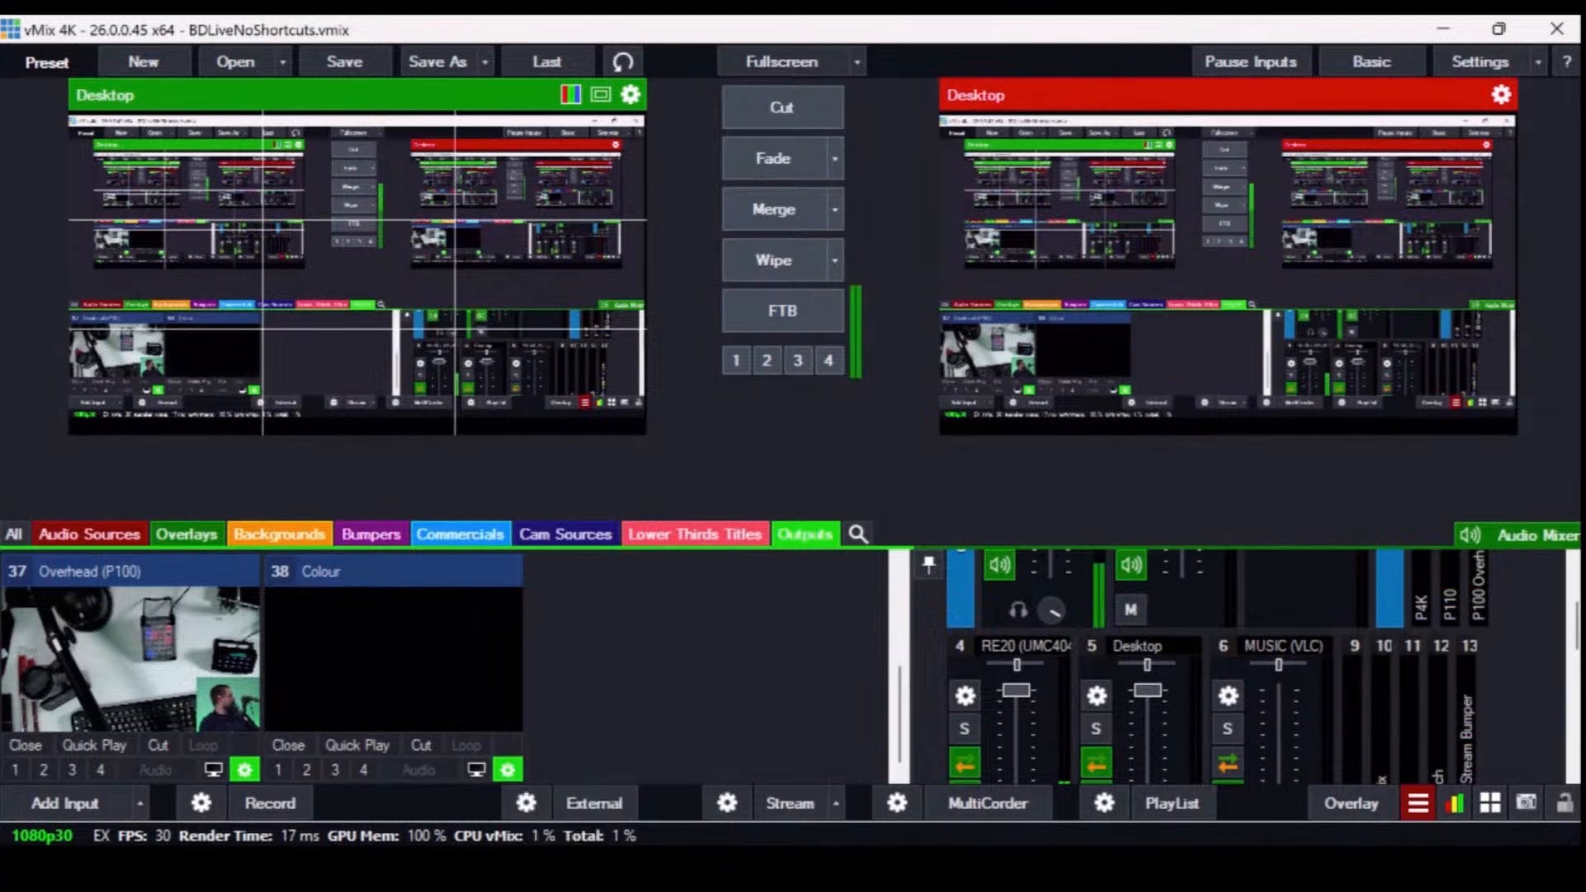
left_click(289, 746)
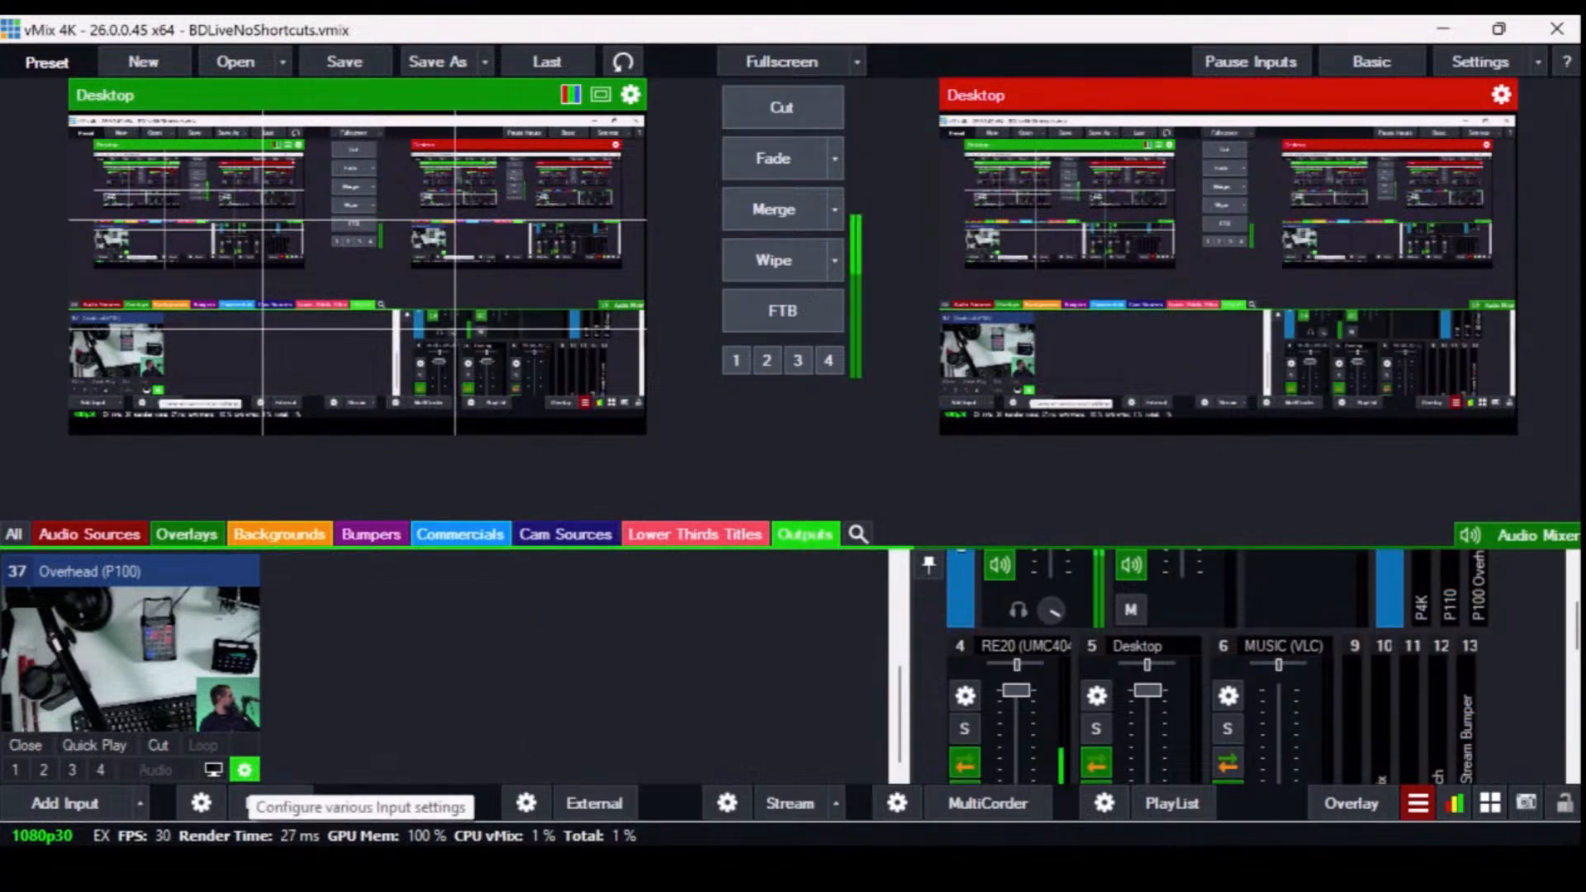
right_click(244, 769)
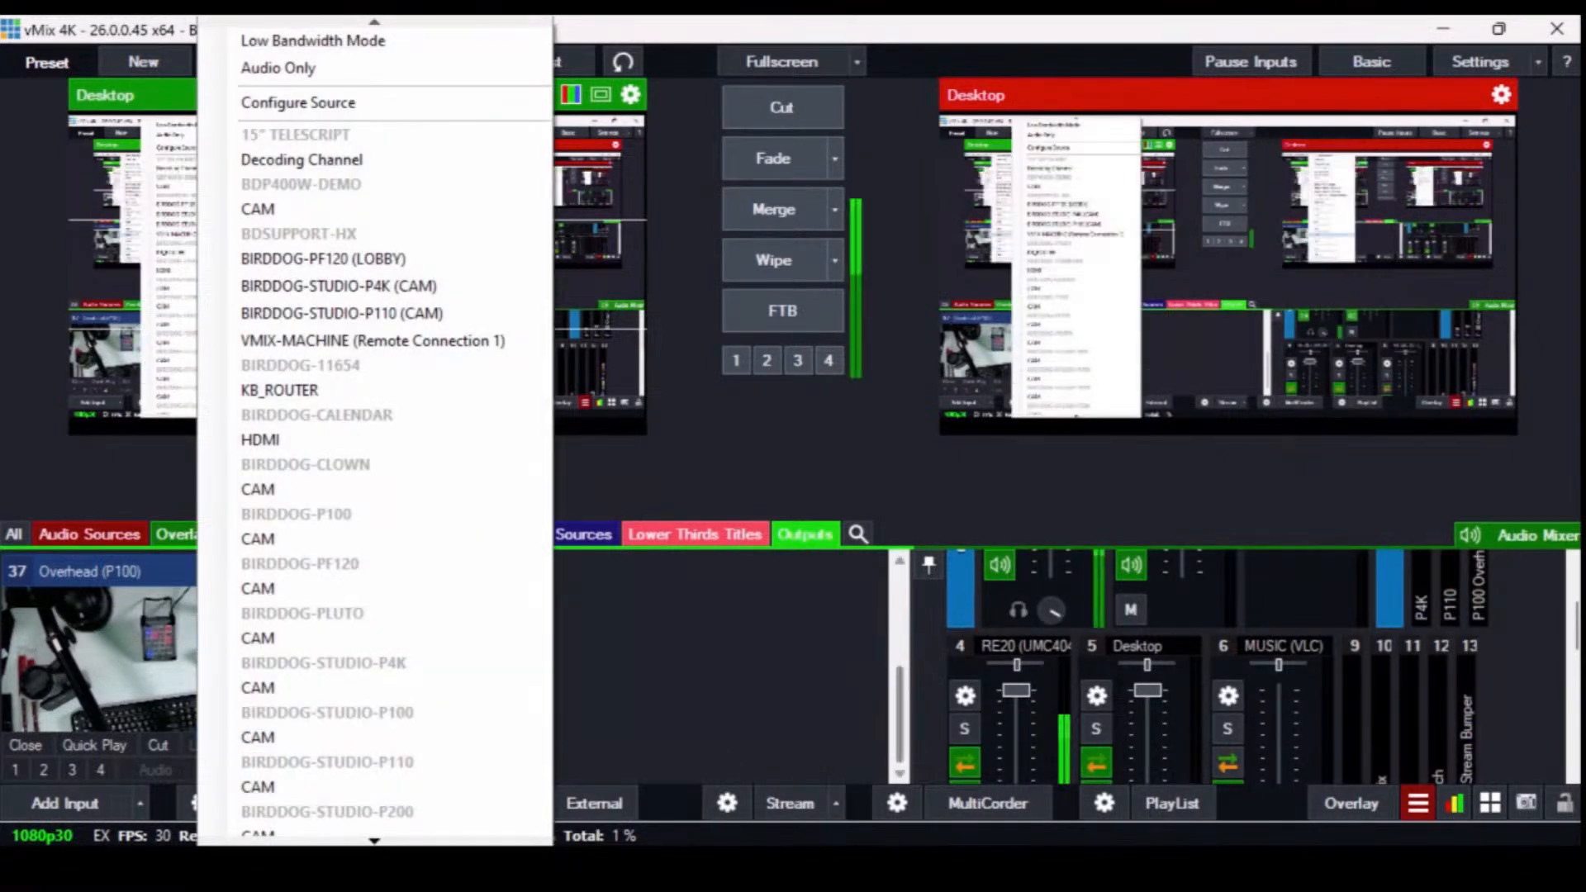
left_click(814, 669)
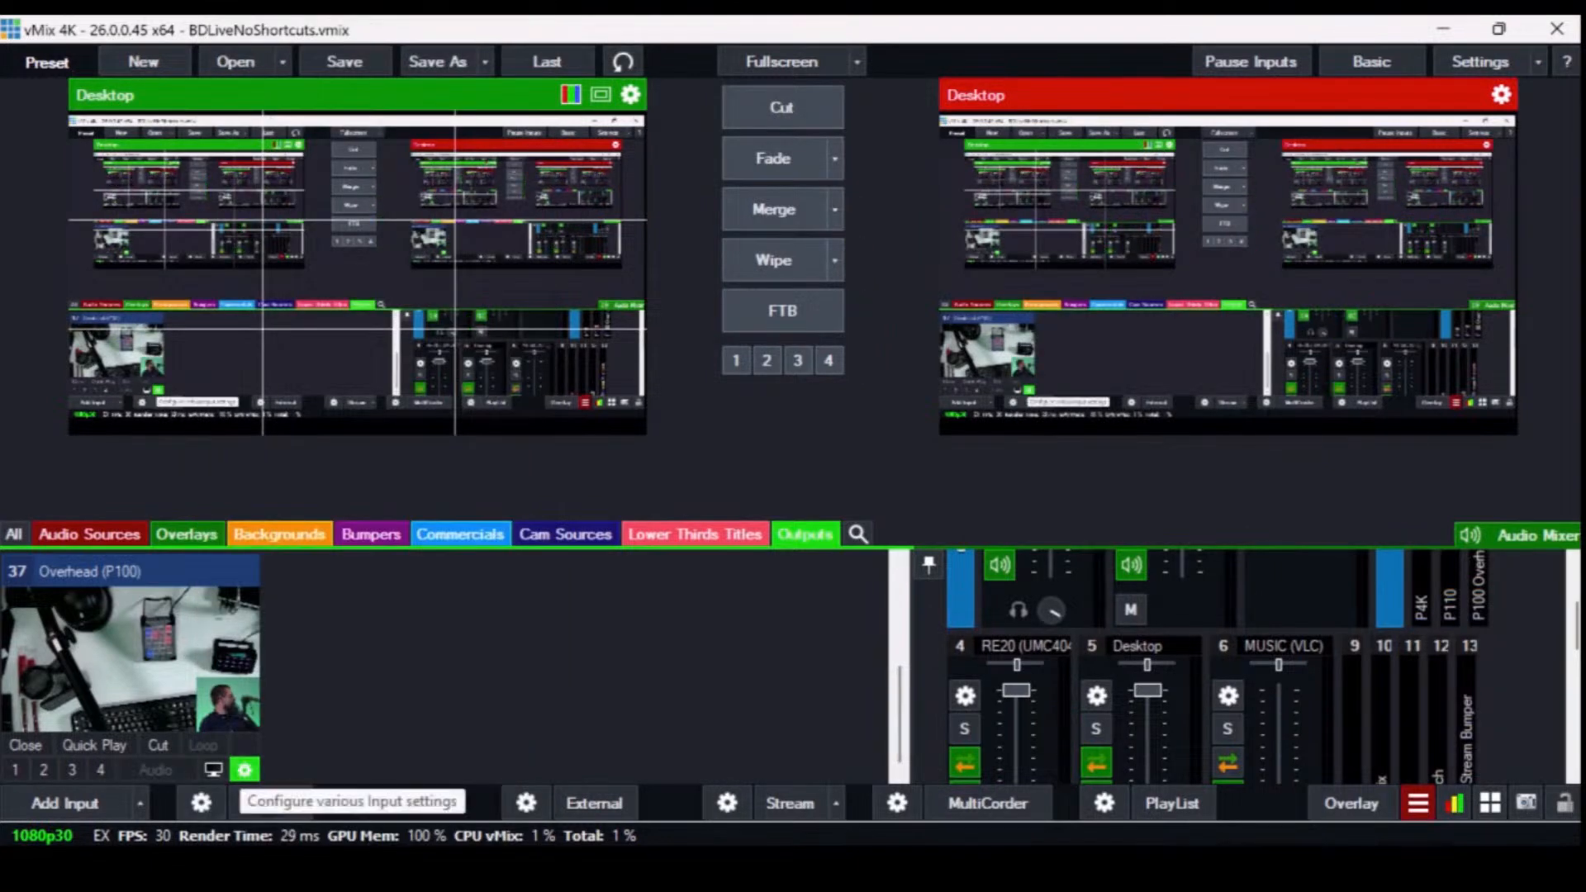
double_click(124, 571)
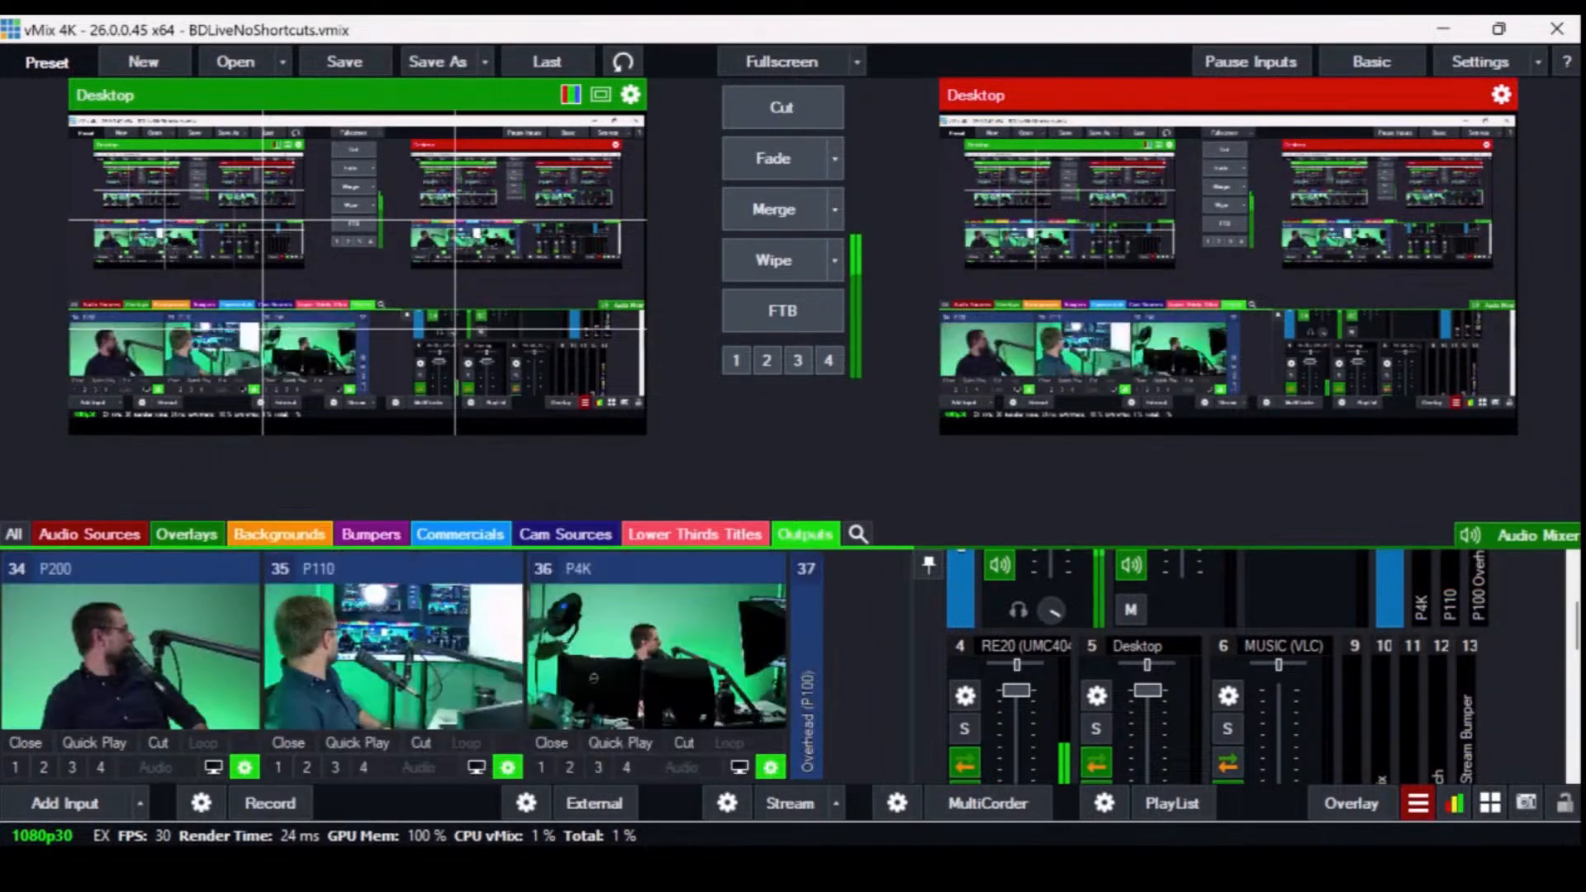
double_click(806, 652)
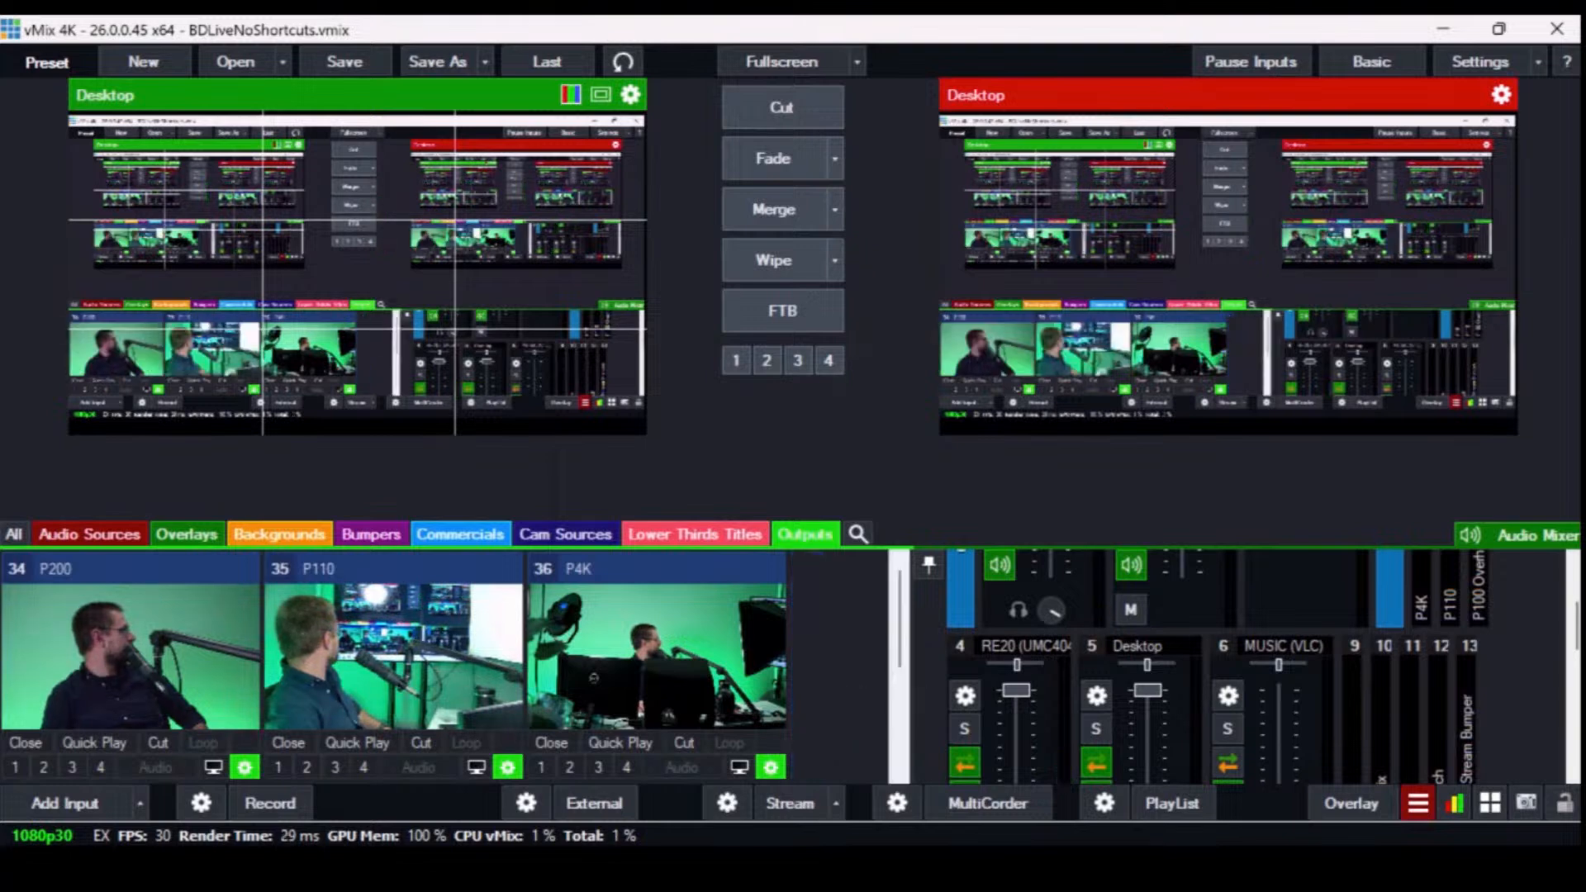
- Bring input 37 Overhead (P100) back into the preview in place of the Desktop input
scroll(395, 653, "down", 2)
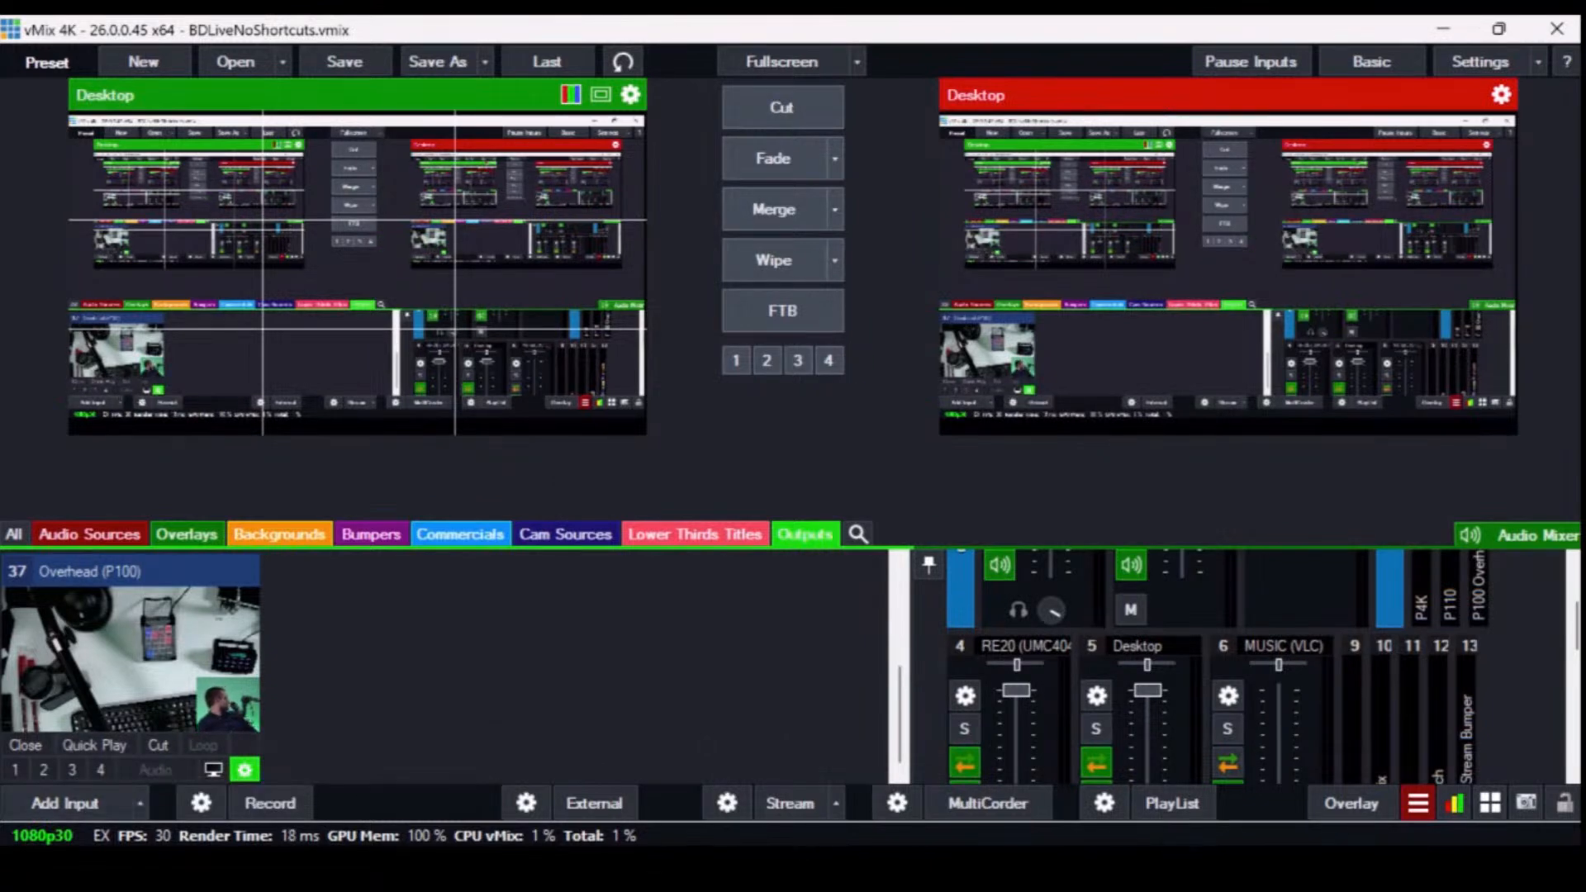
left_click(130, 658)
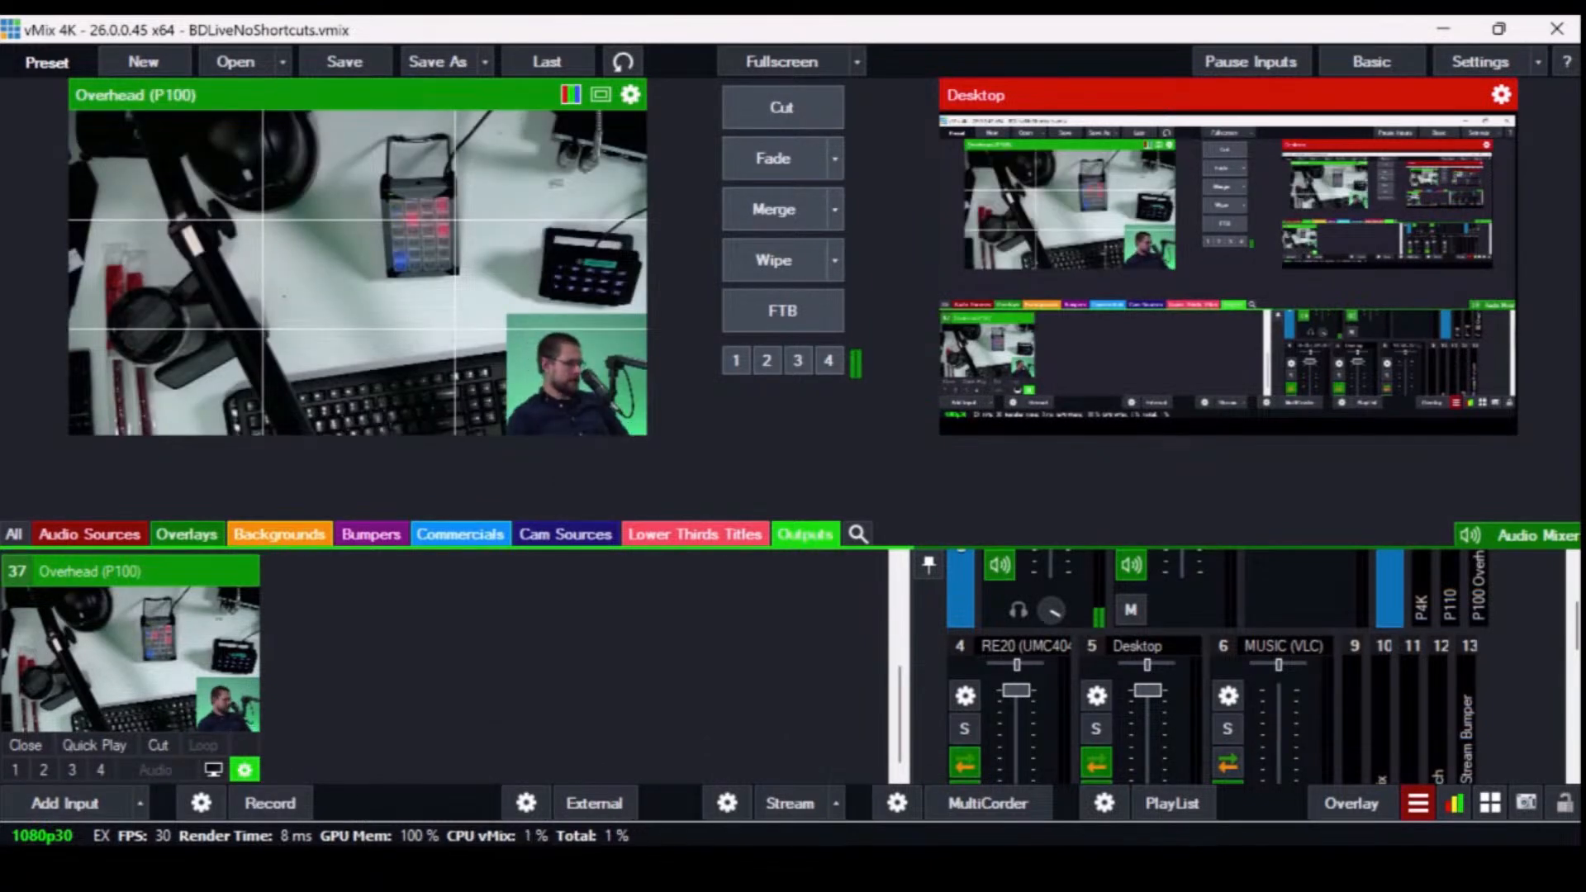
scroll(365, 670, "up", 3)
scroll(365, 669, "down", 3)
scroll(365, 670, "up", 2)
scroll(366, 670, "down", 2)
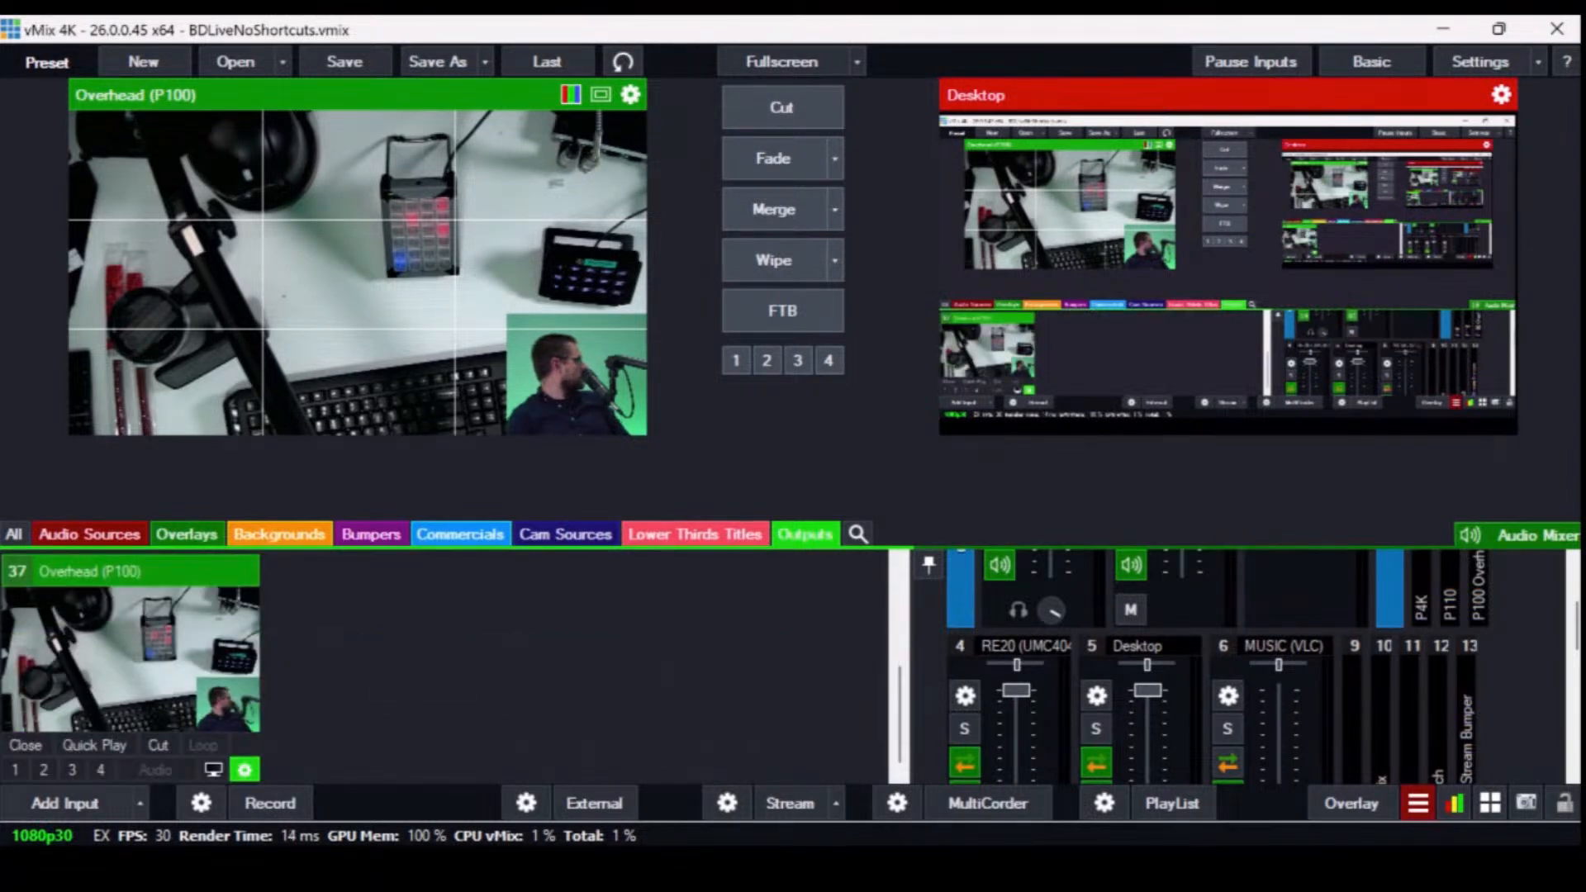
- Examine the general, colour adjust and colour key settings of input 37 Overhead (P100) and its list of available sources
left_click(245, 770)
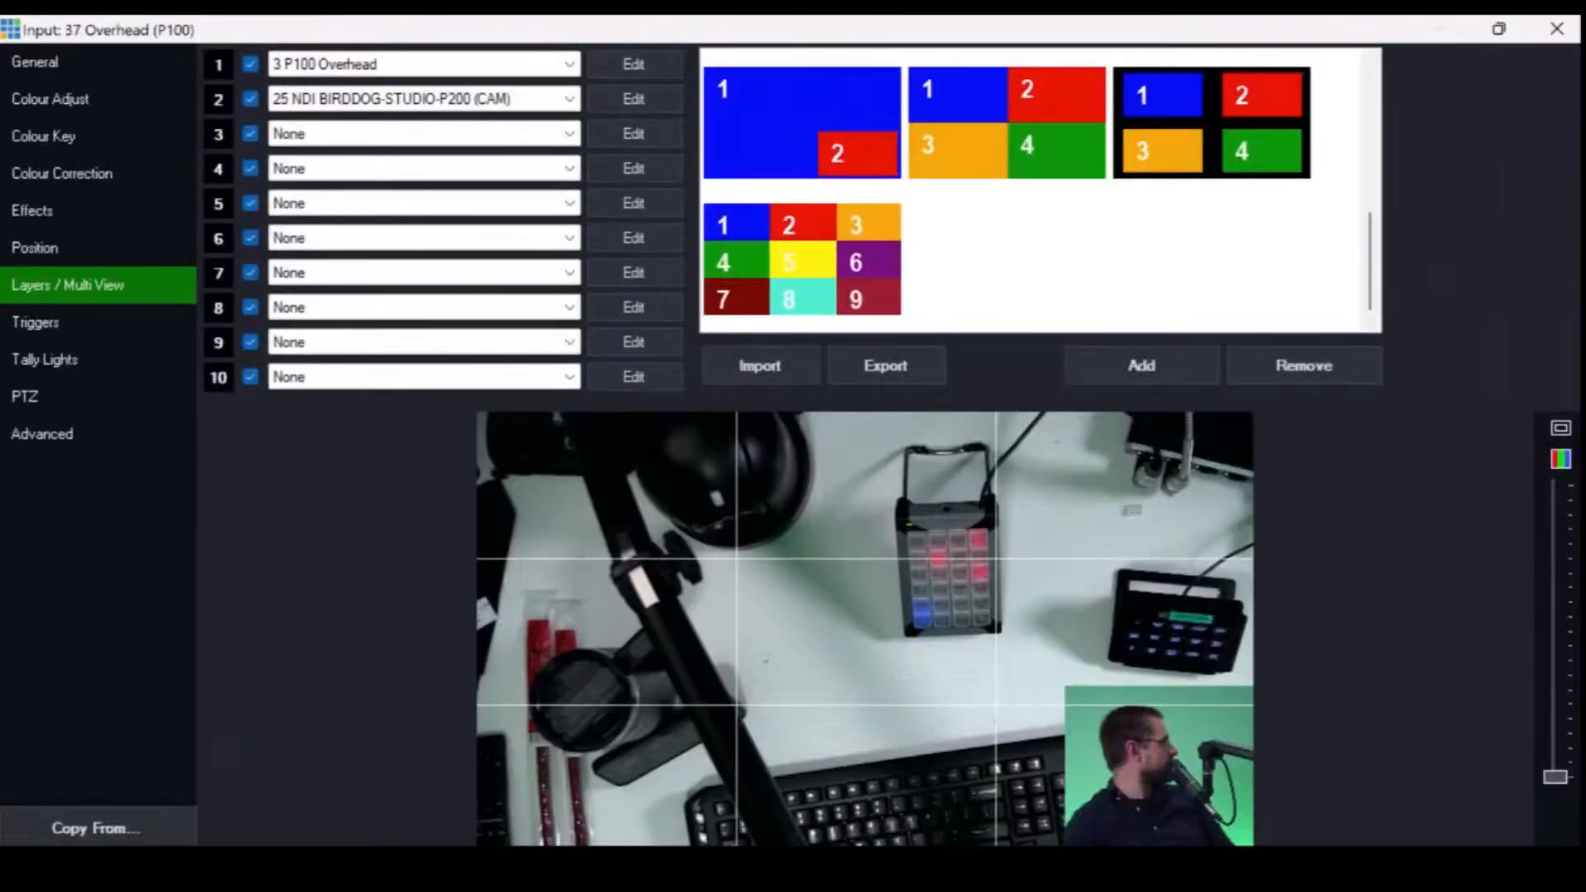
left_click(34, 62)
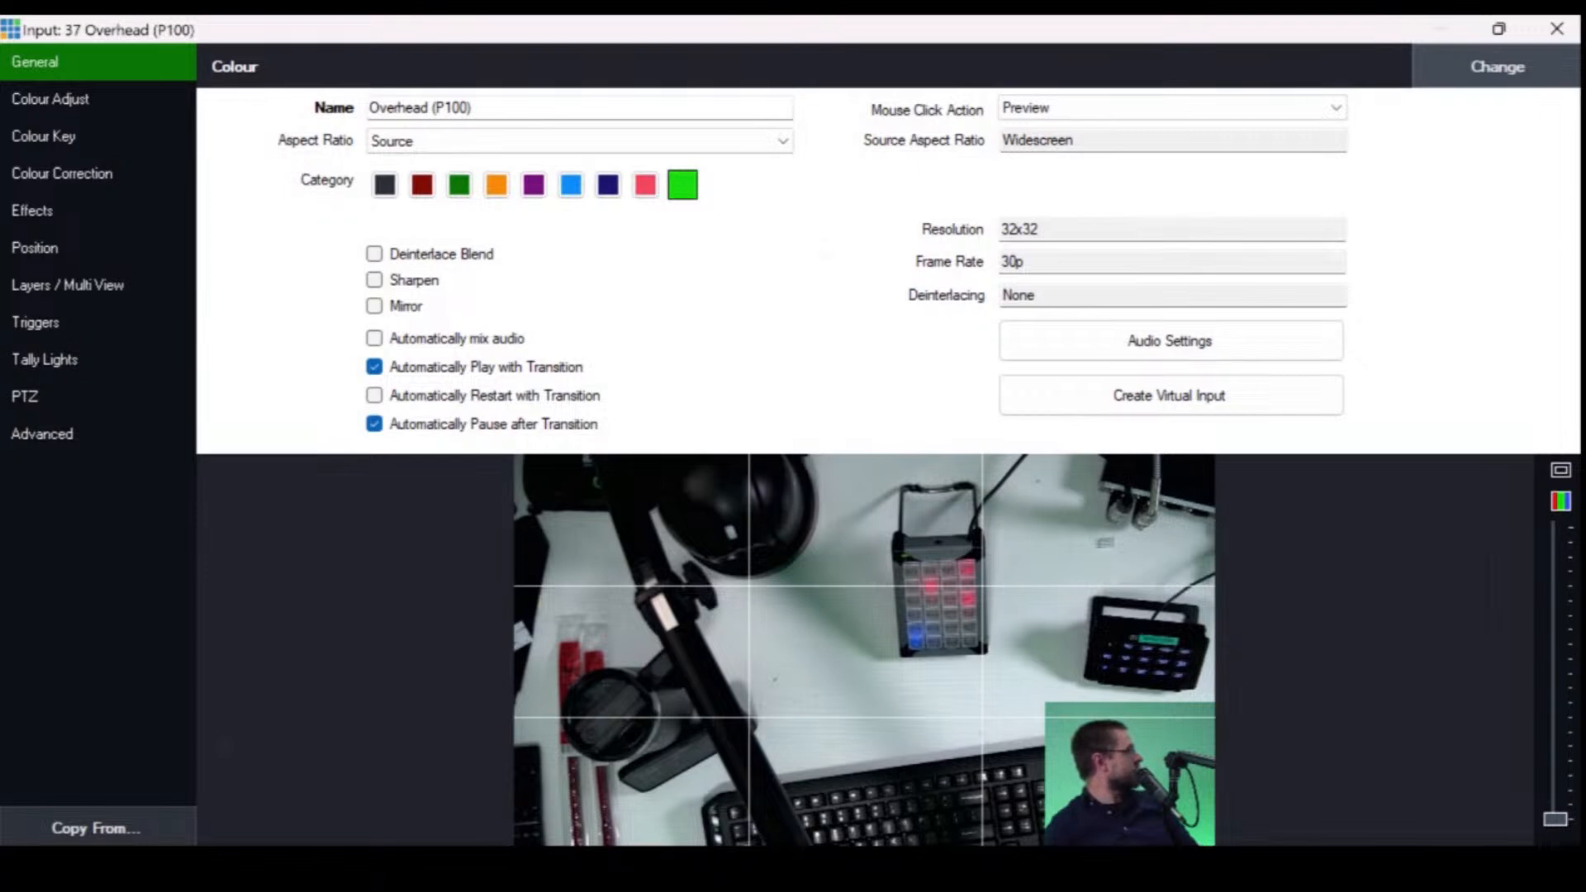
left_click(50, 100)
left_click(44, 136)
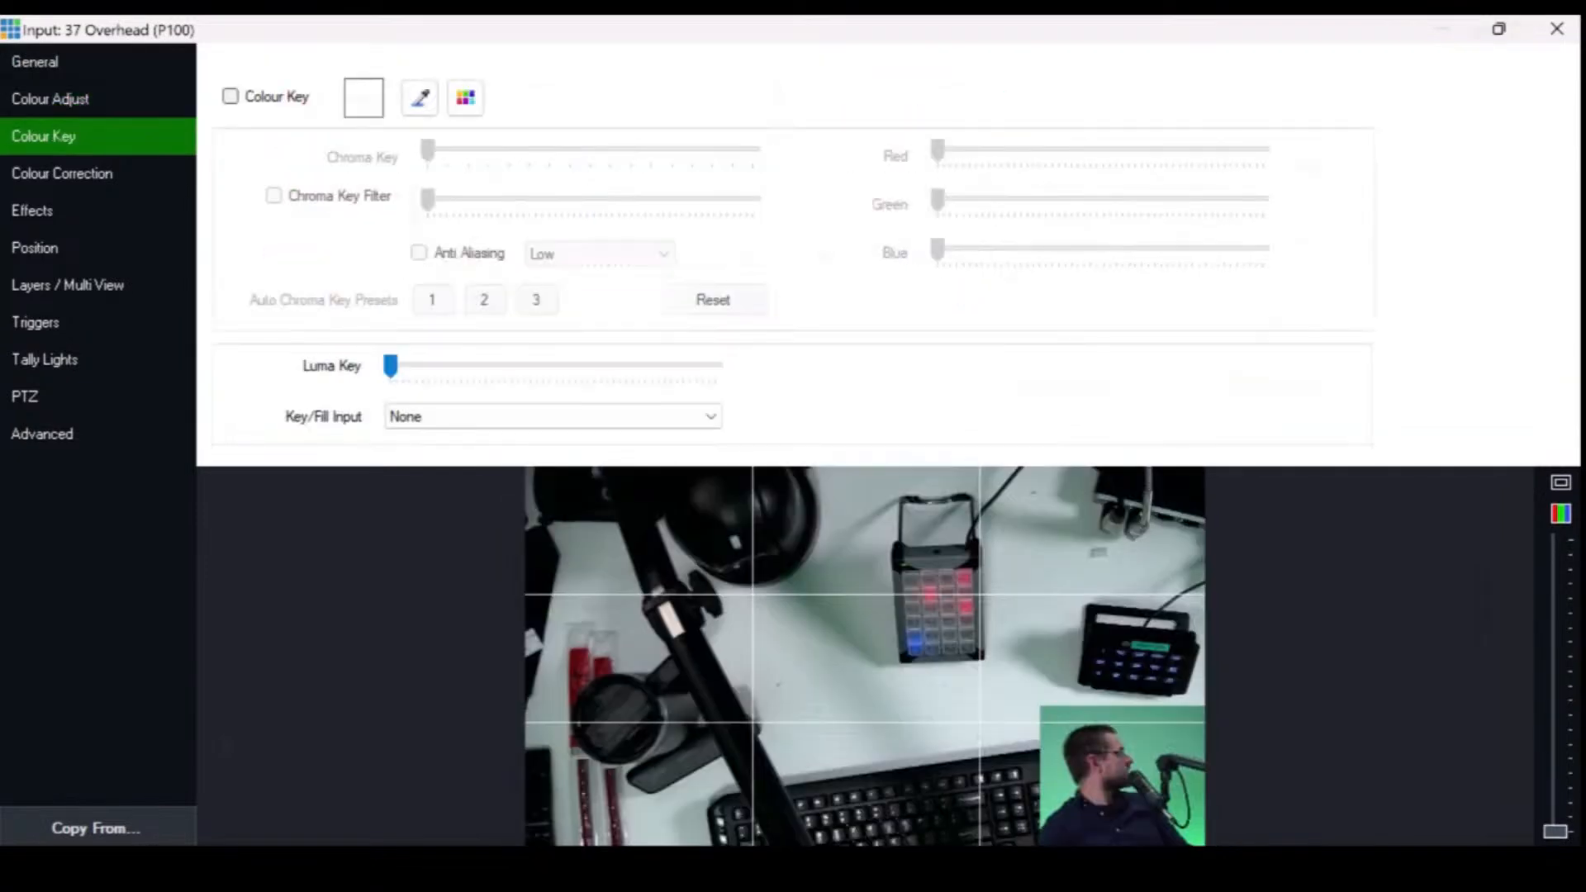
left_click(1558, 29)
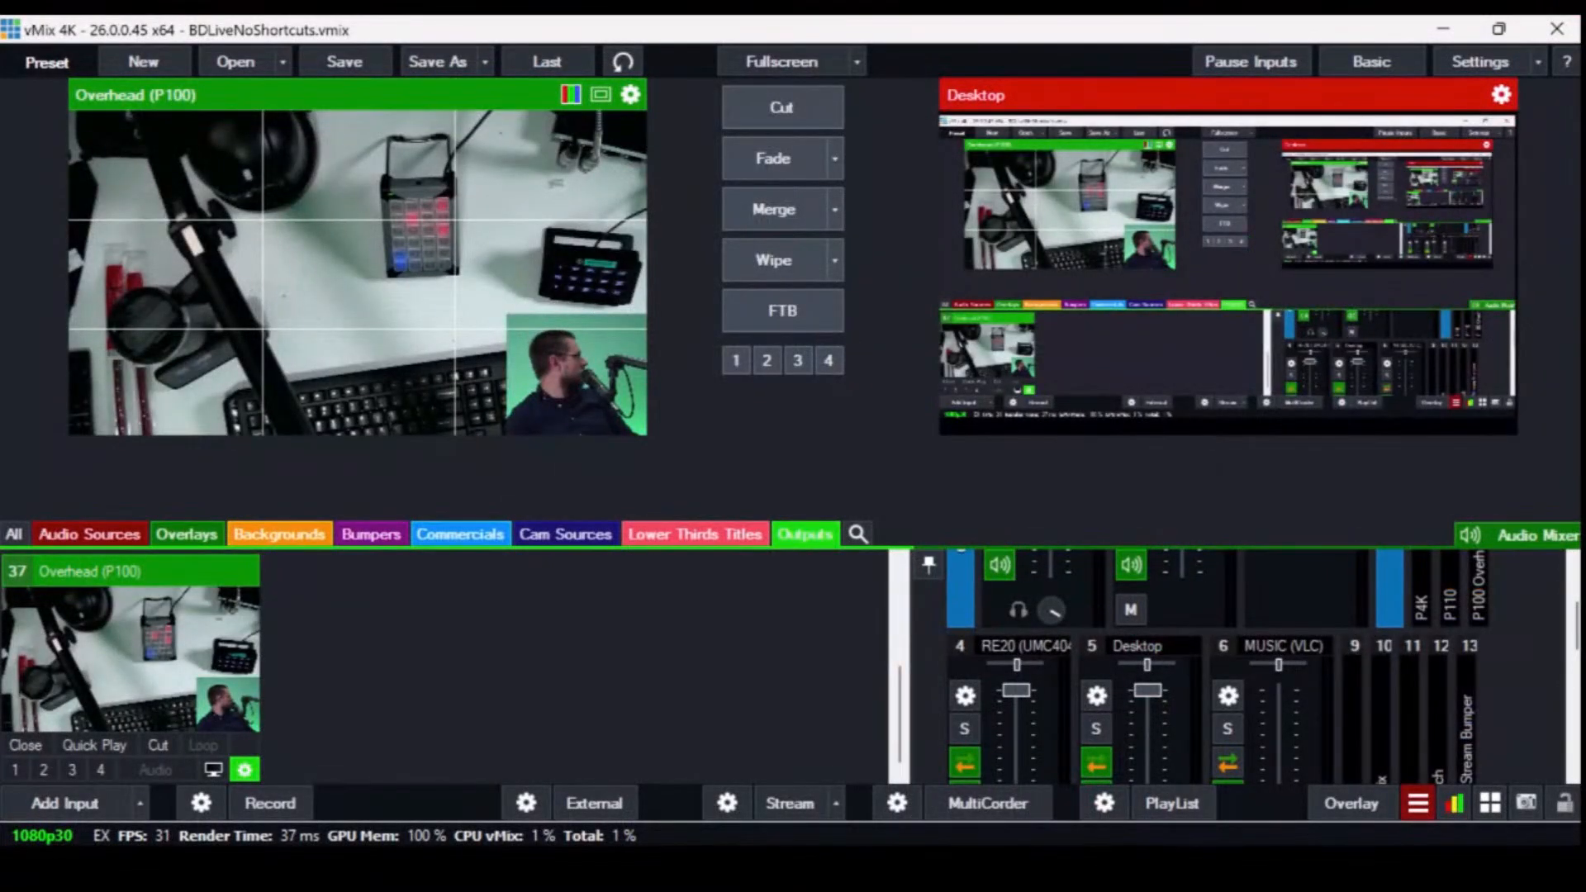
right_click(150, 661)
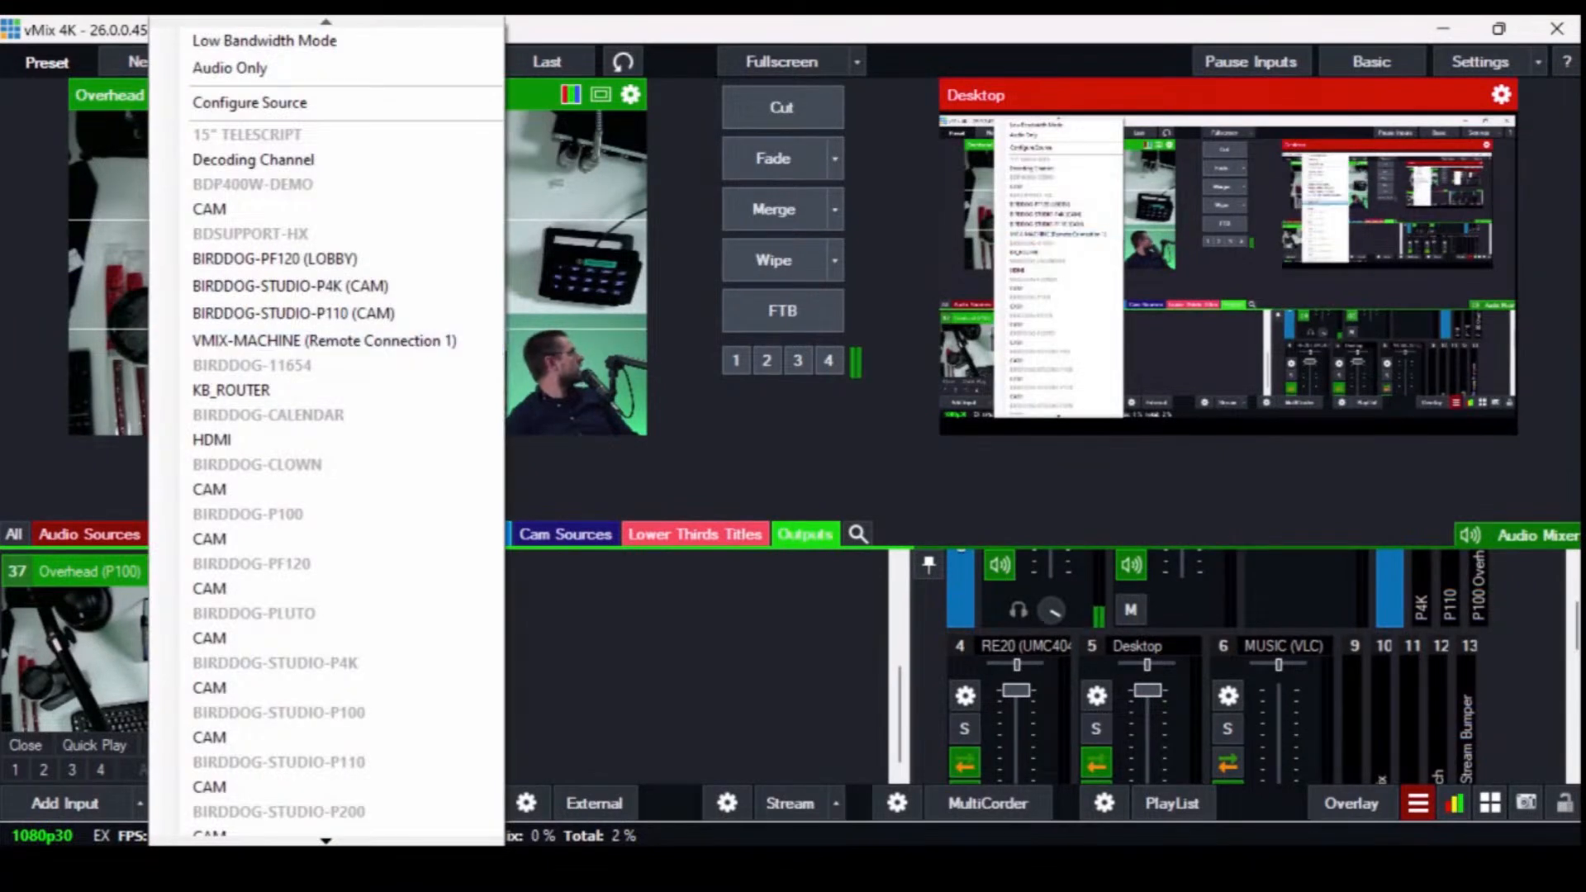
scroll(326, 430, "down", 10)
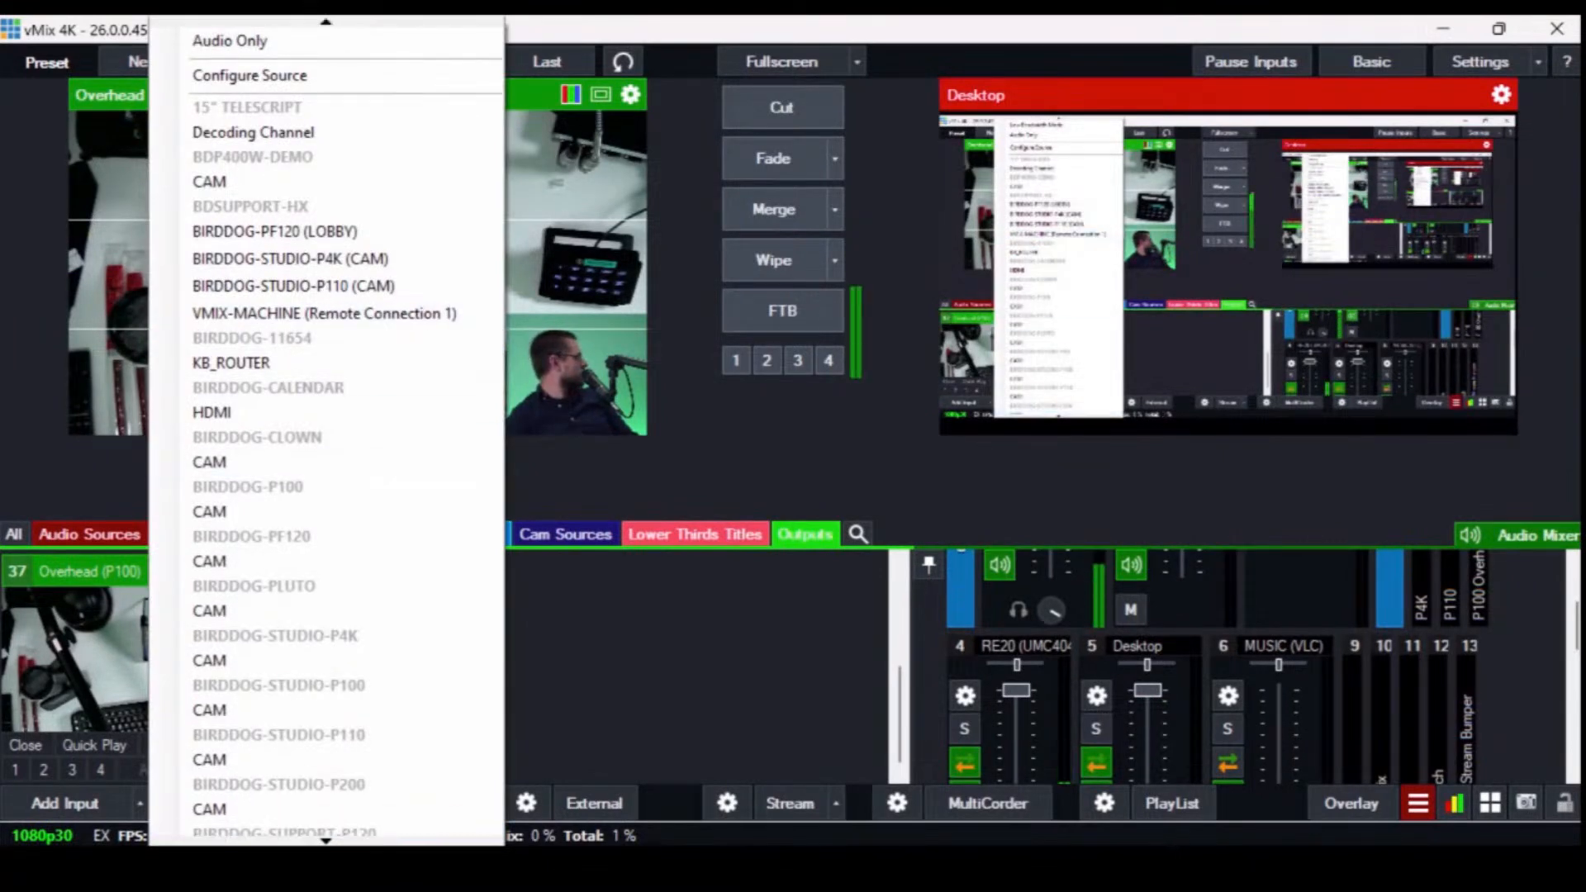
scroll(326, 430, "down", 4)
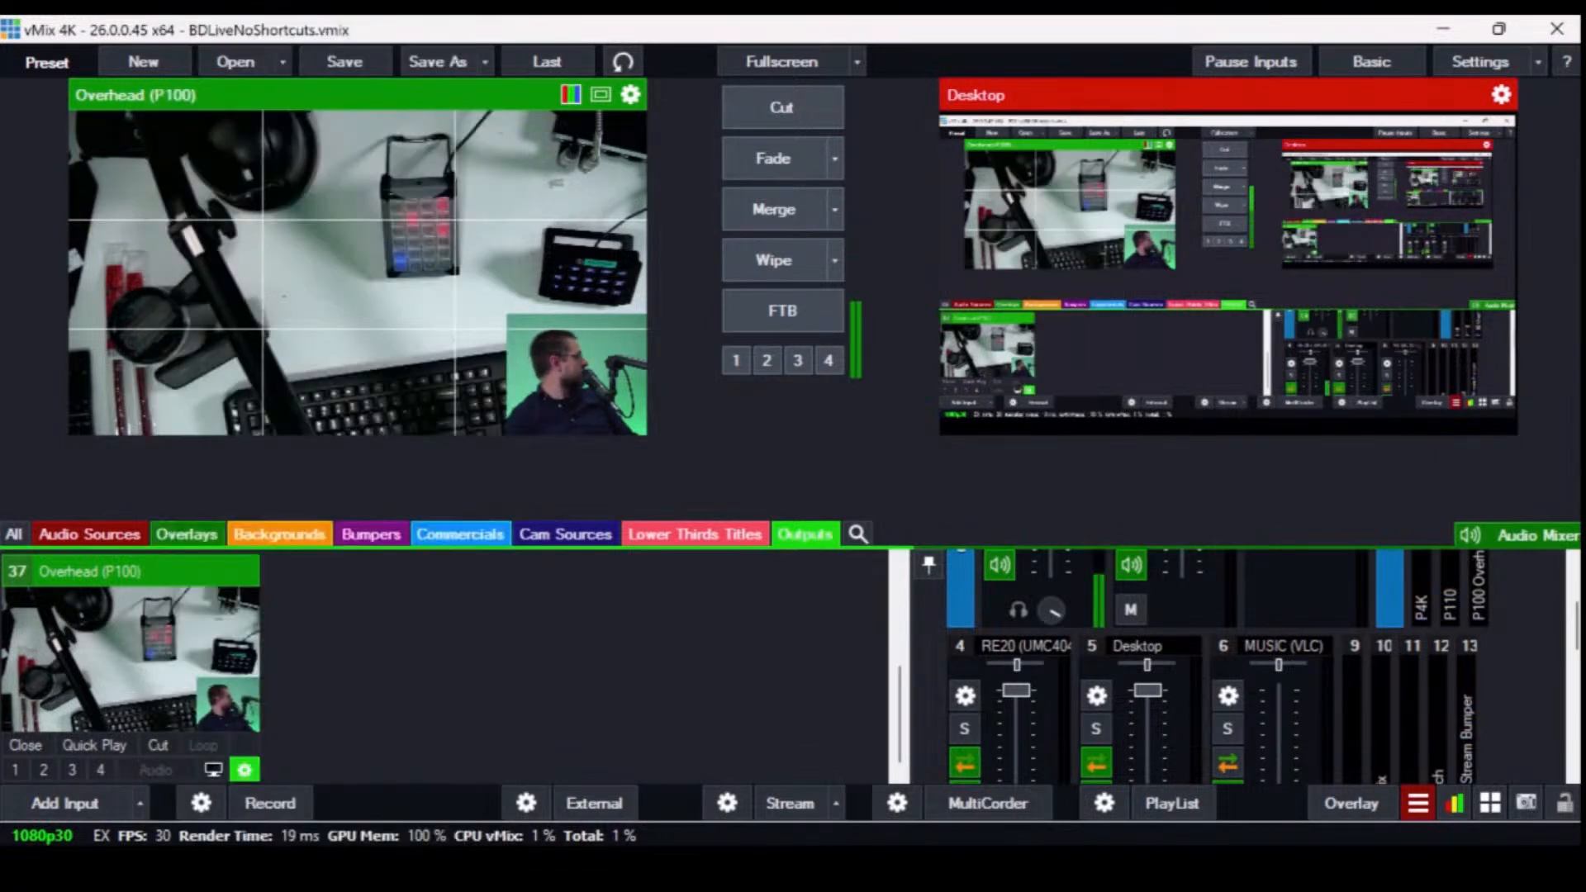
double_click(140, 572)
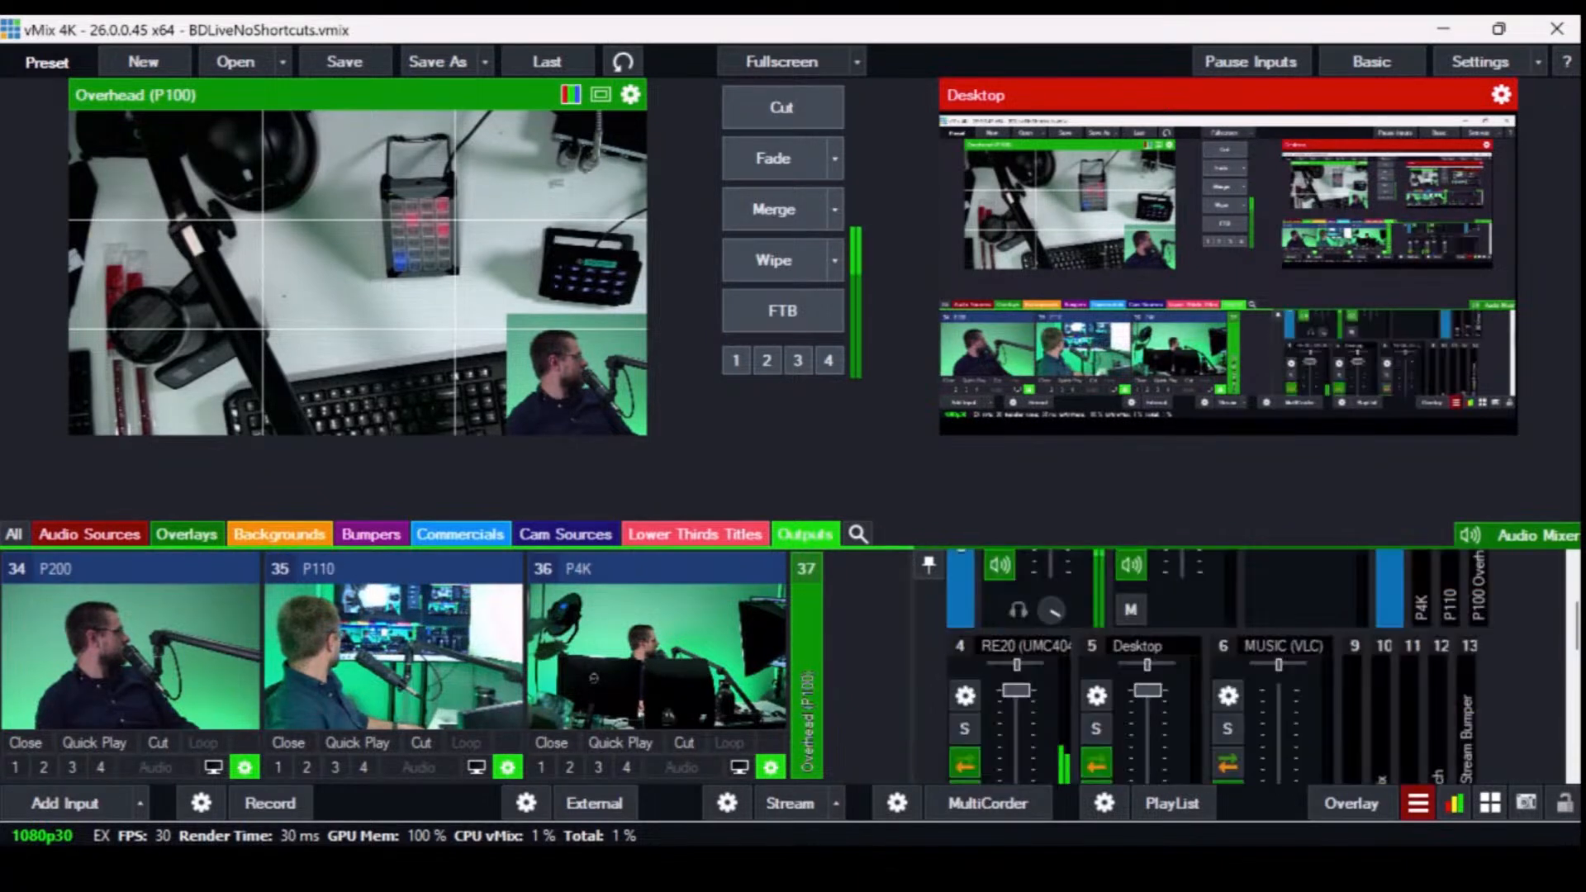
double_click(807, 570)
scroll(806, 578, "down", 3)
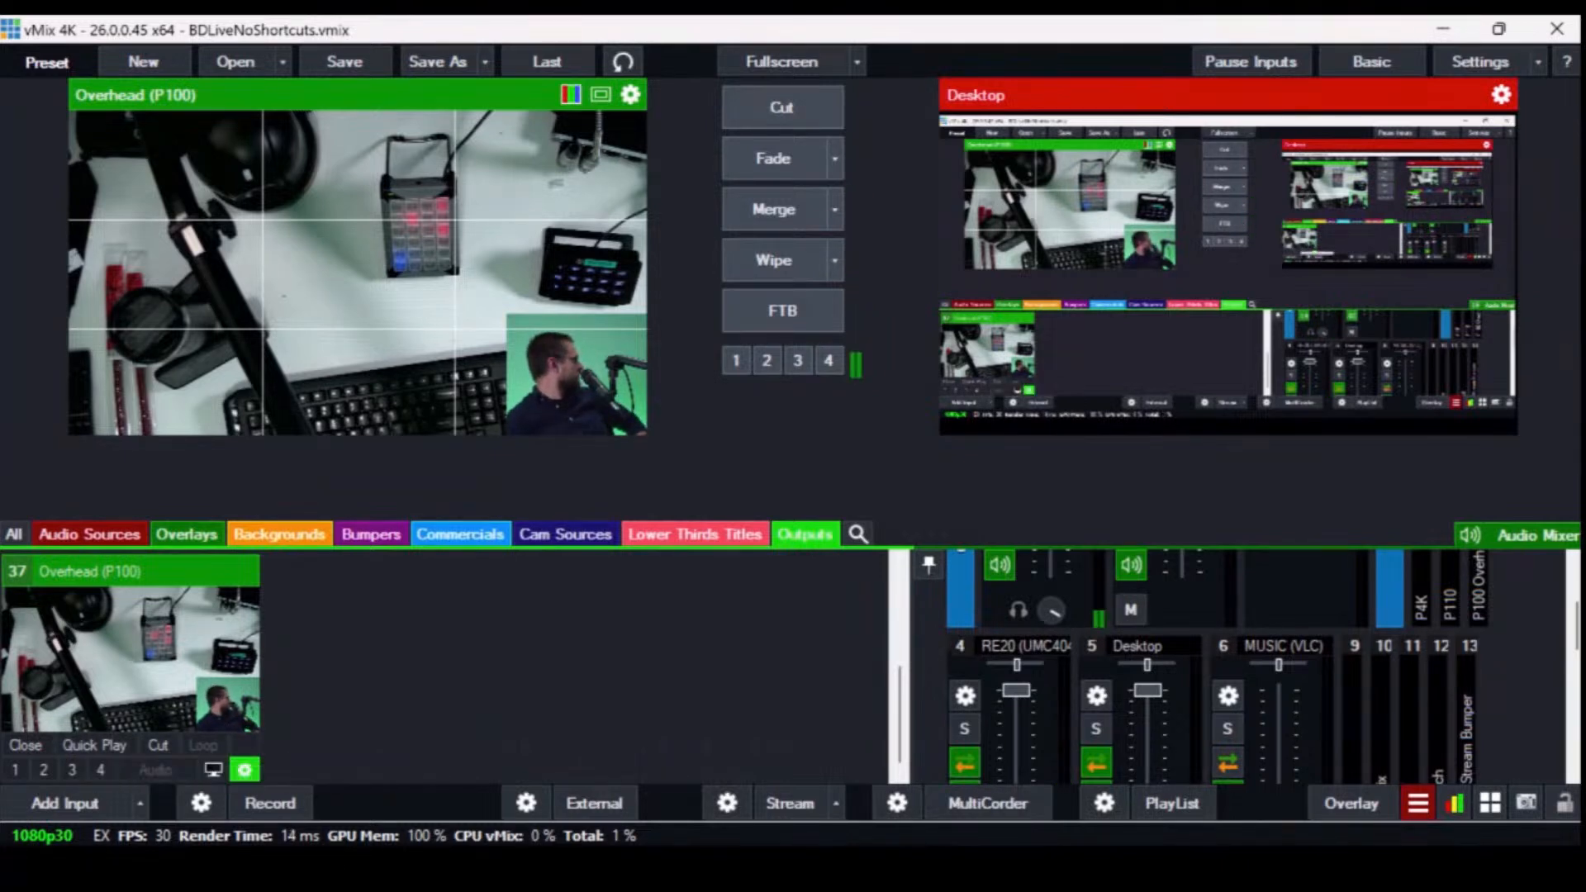
left_click(65, 804)
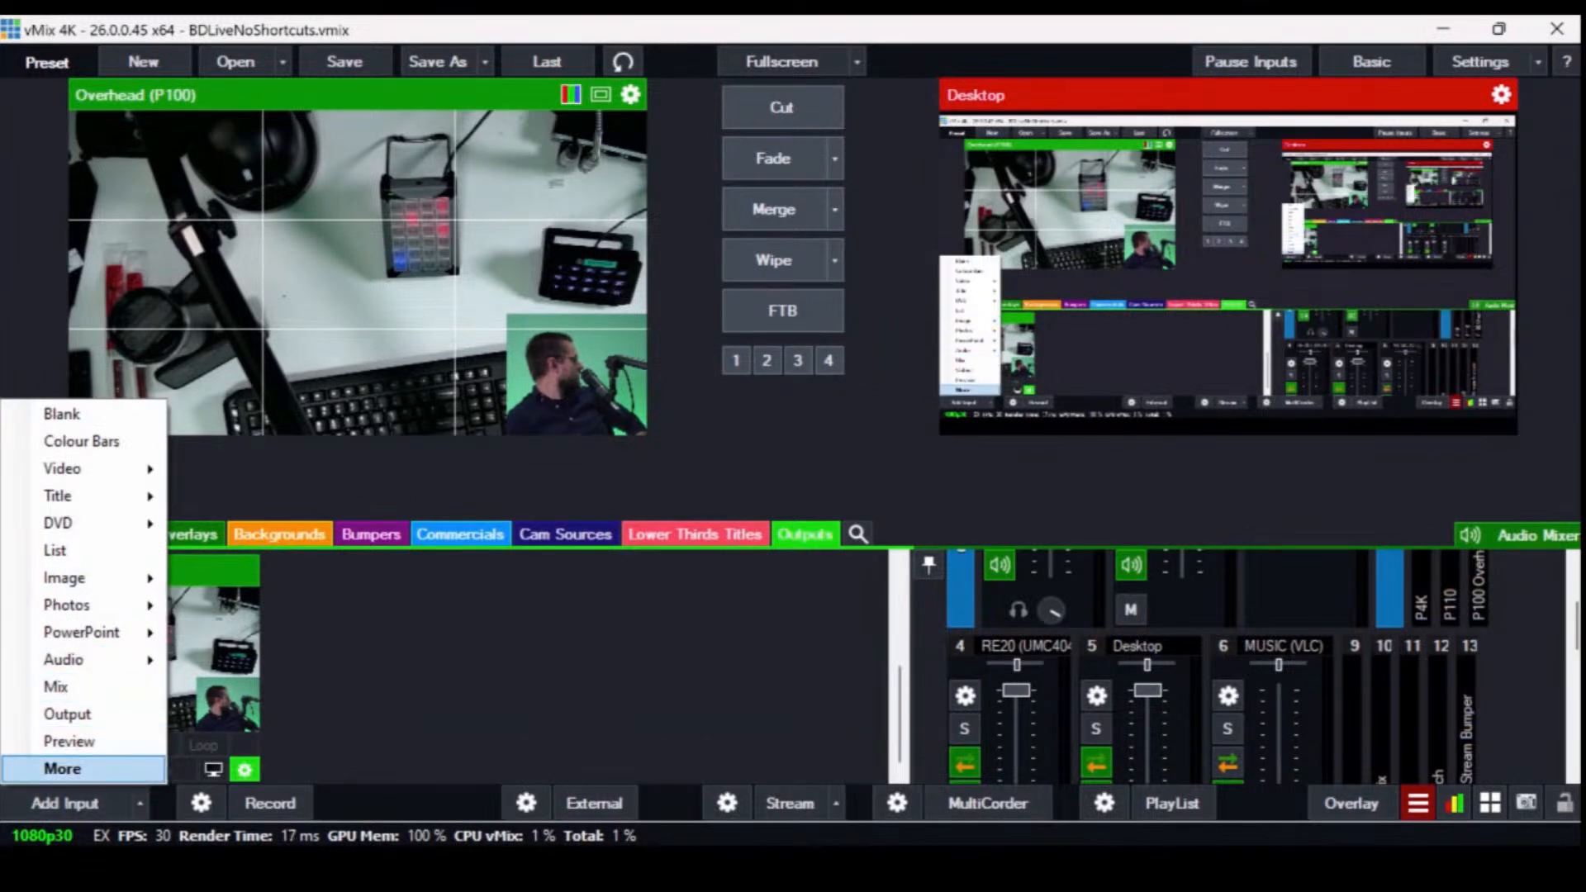
left_click(62, 768)
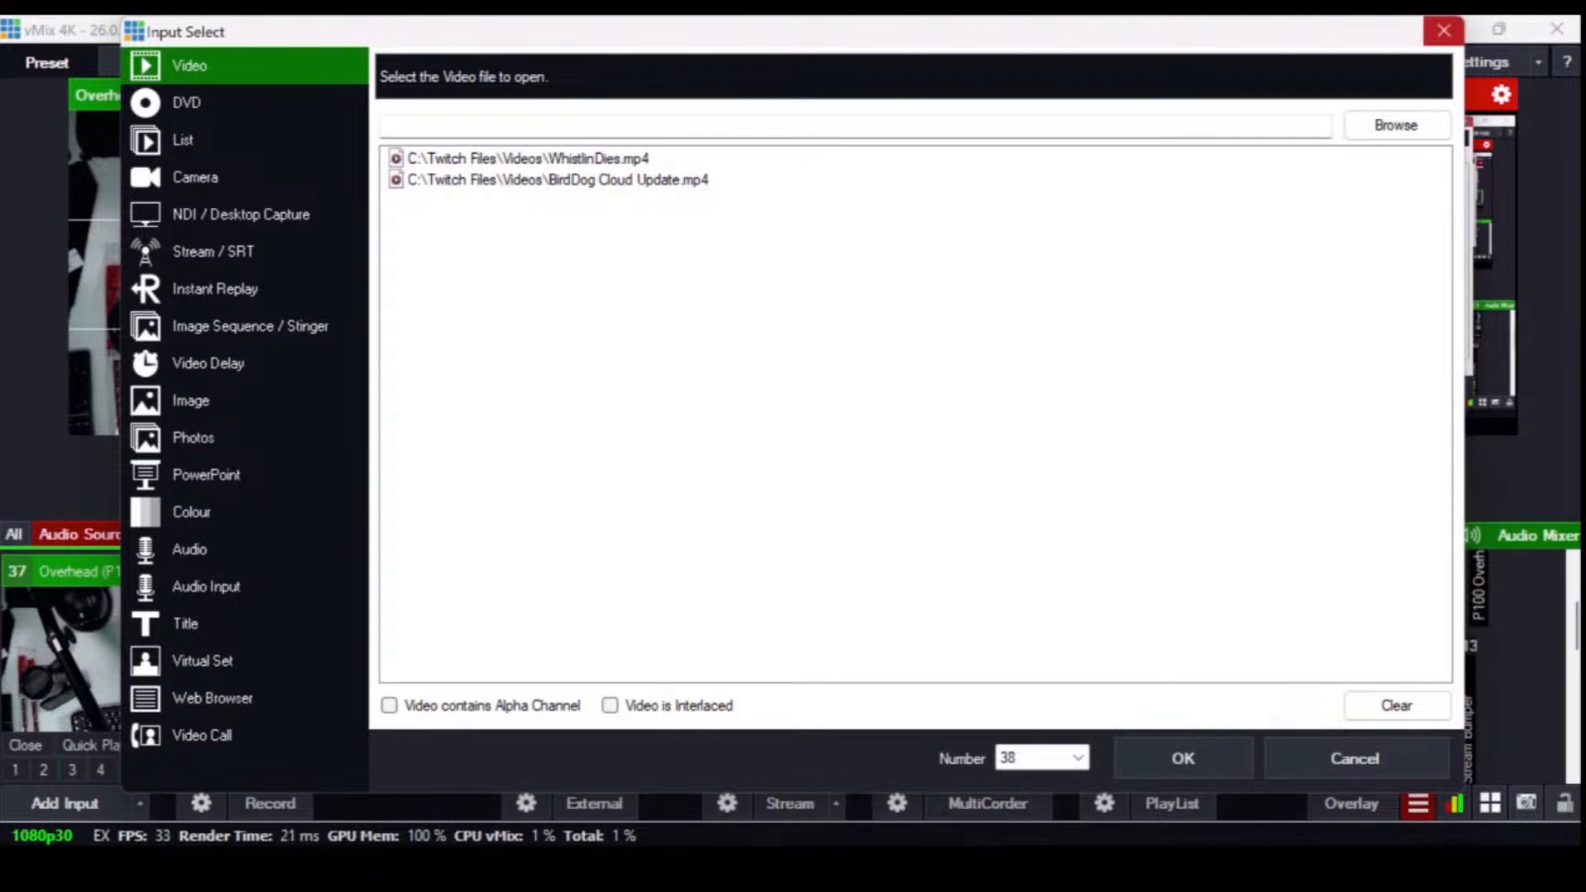
left_click(1444, 31)
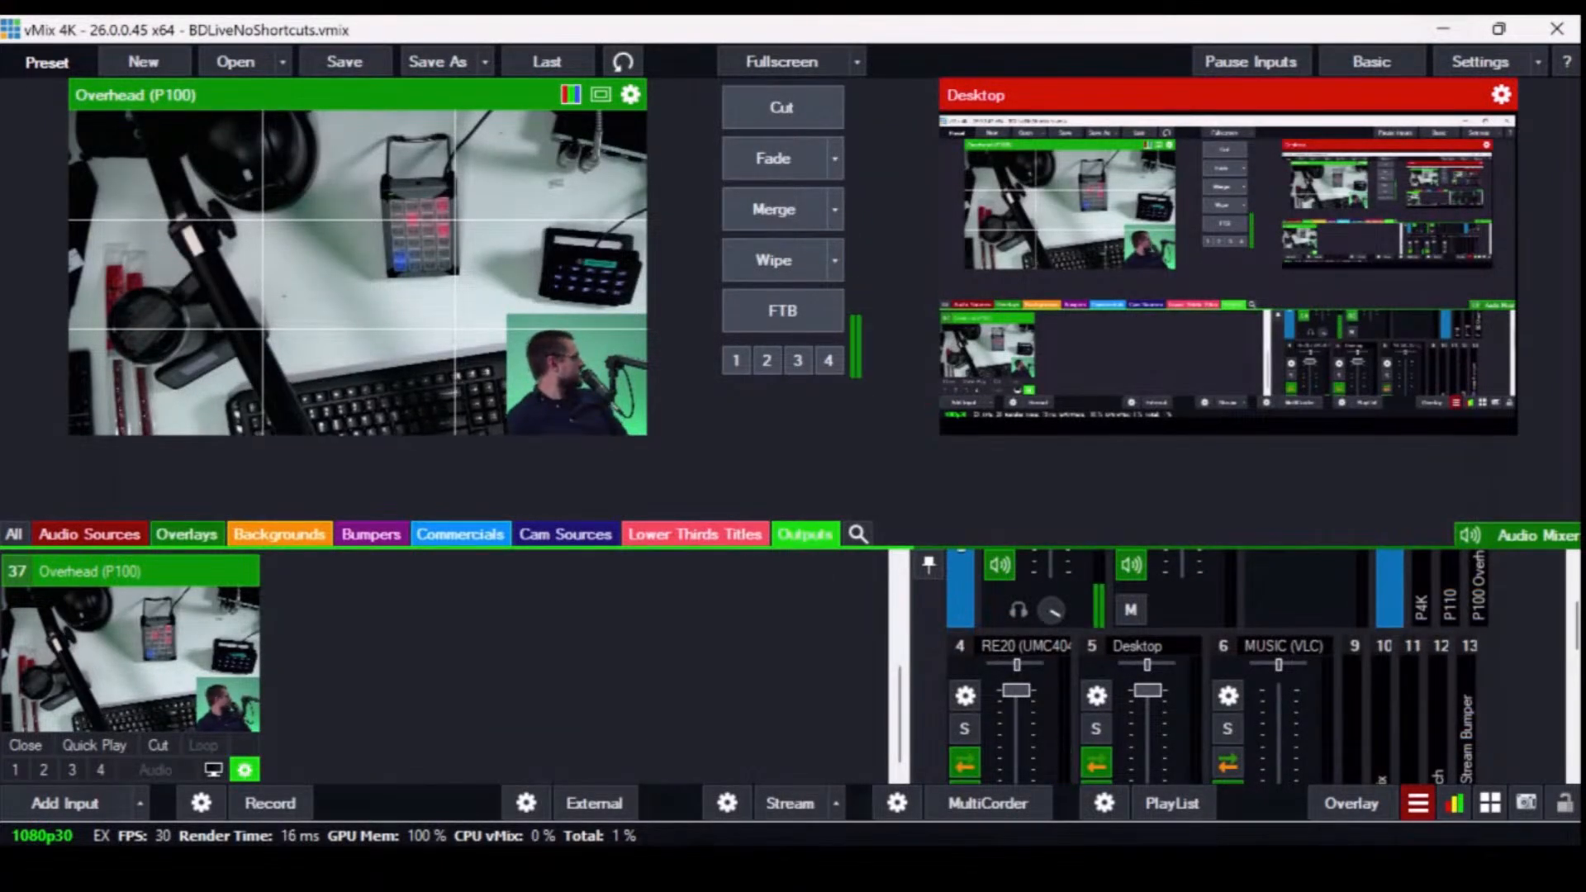
- Collapse inputs 34 P200, 35 P110 and 36 P4K into narrow strips, keeping input 37 Overhead (P100) expanded
double_click(162, 569)
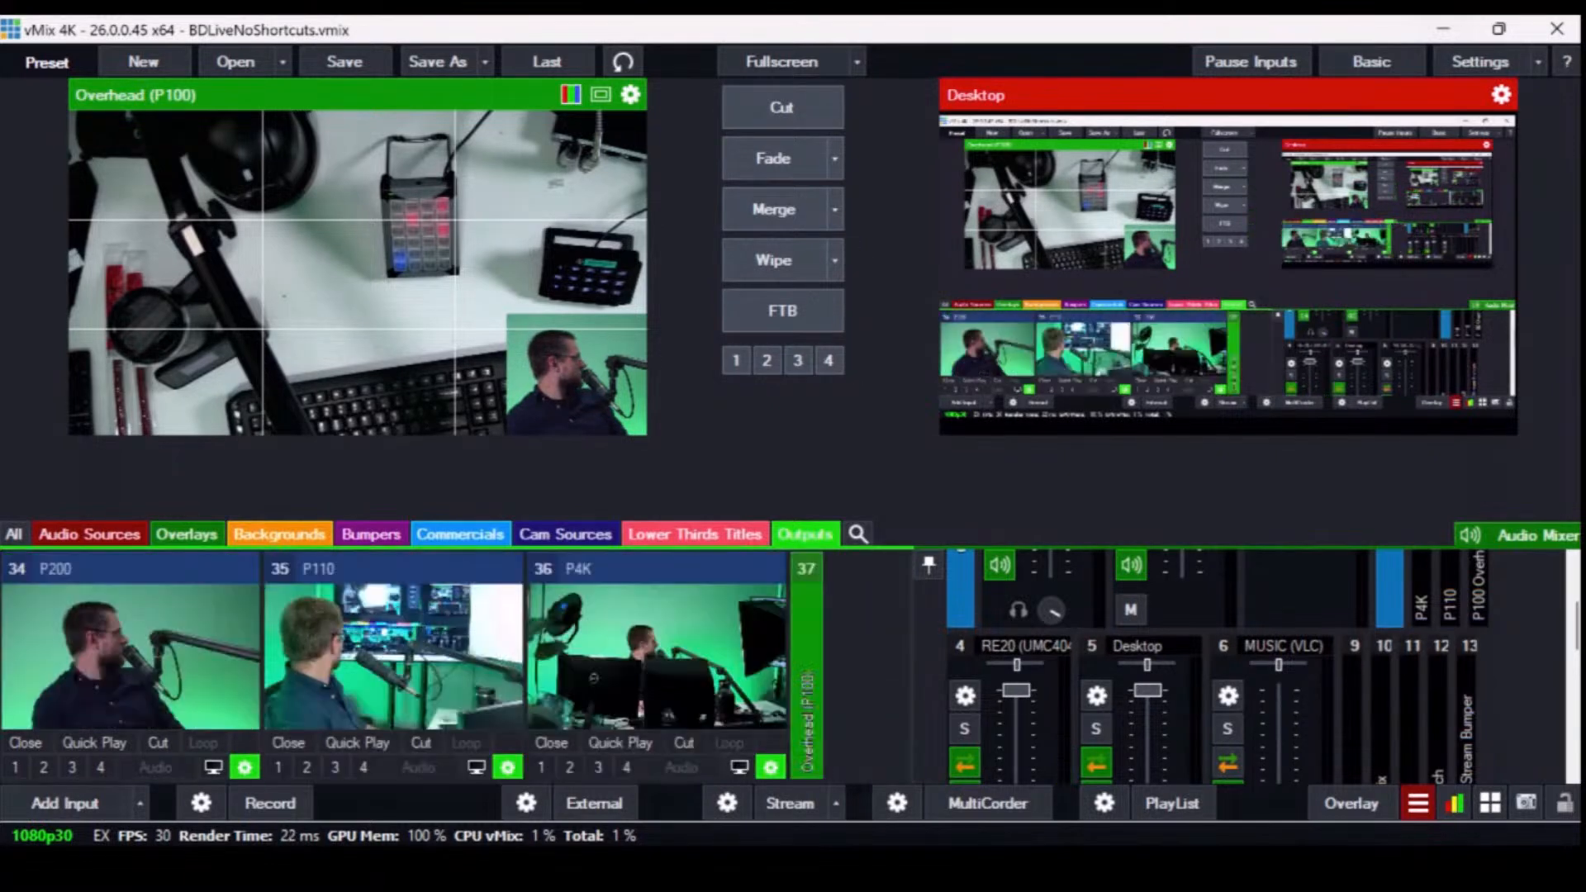
double_click(161, 570)
double_click(161, 570)
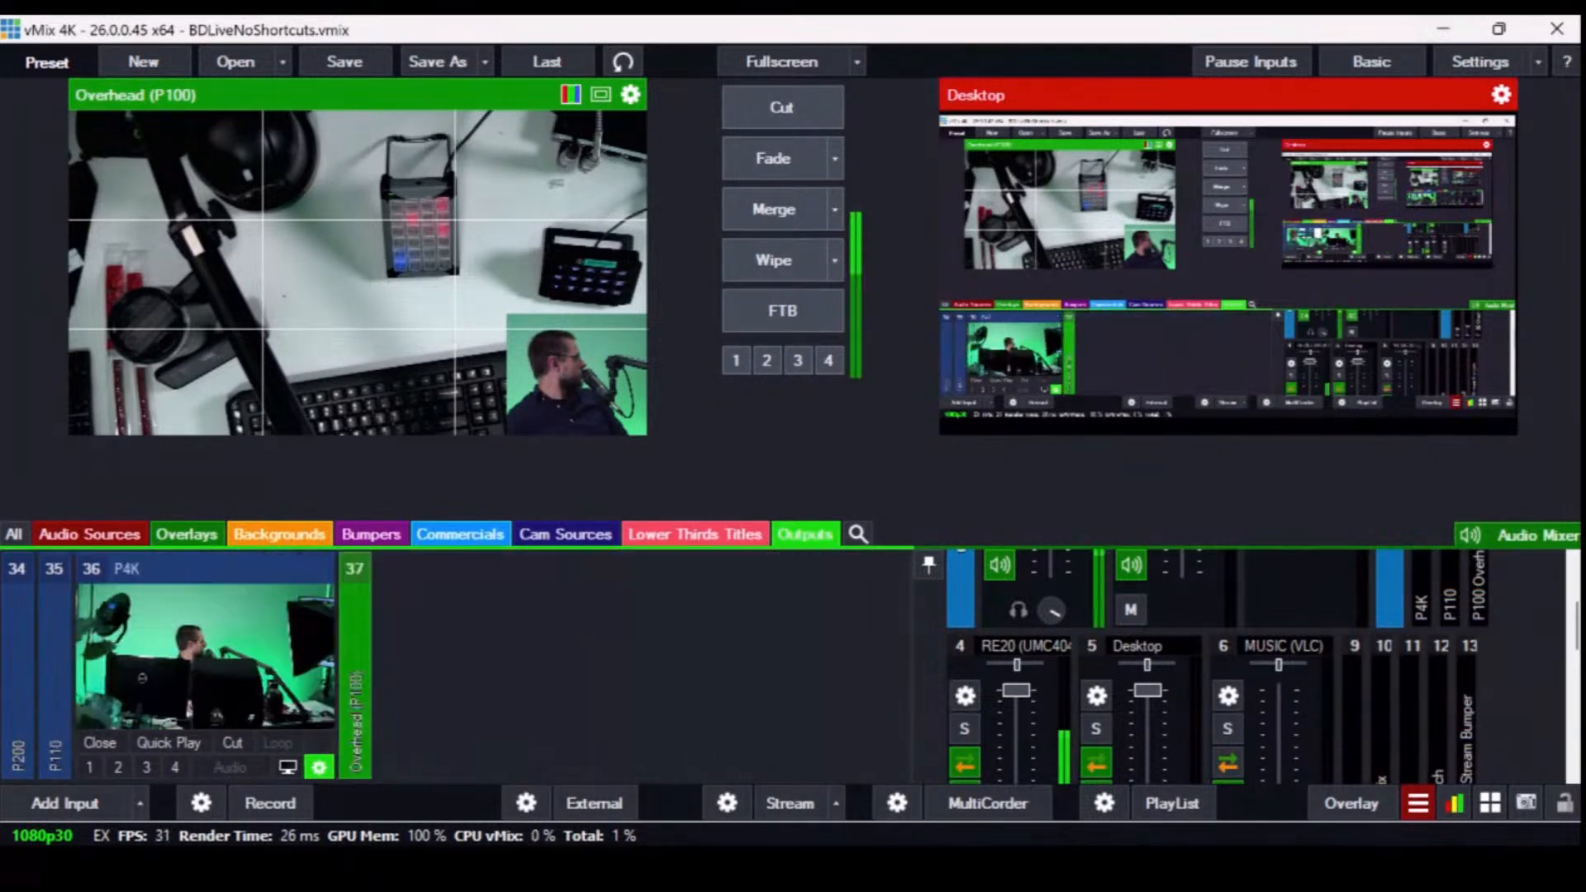
double_click(161, 569)
double_click(129, 570)
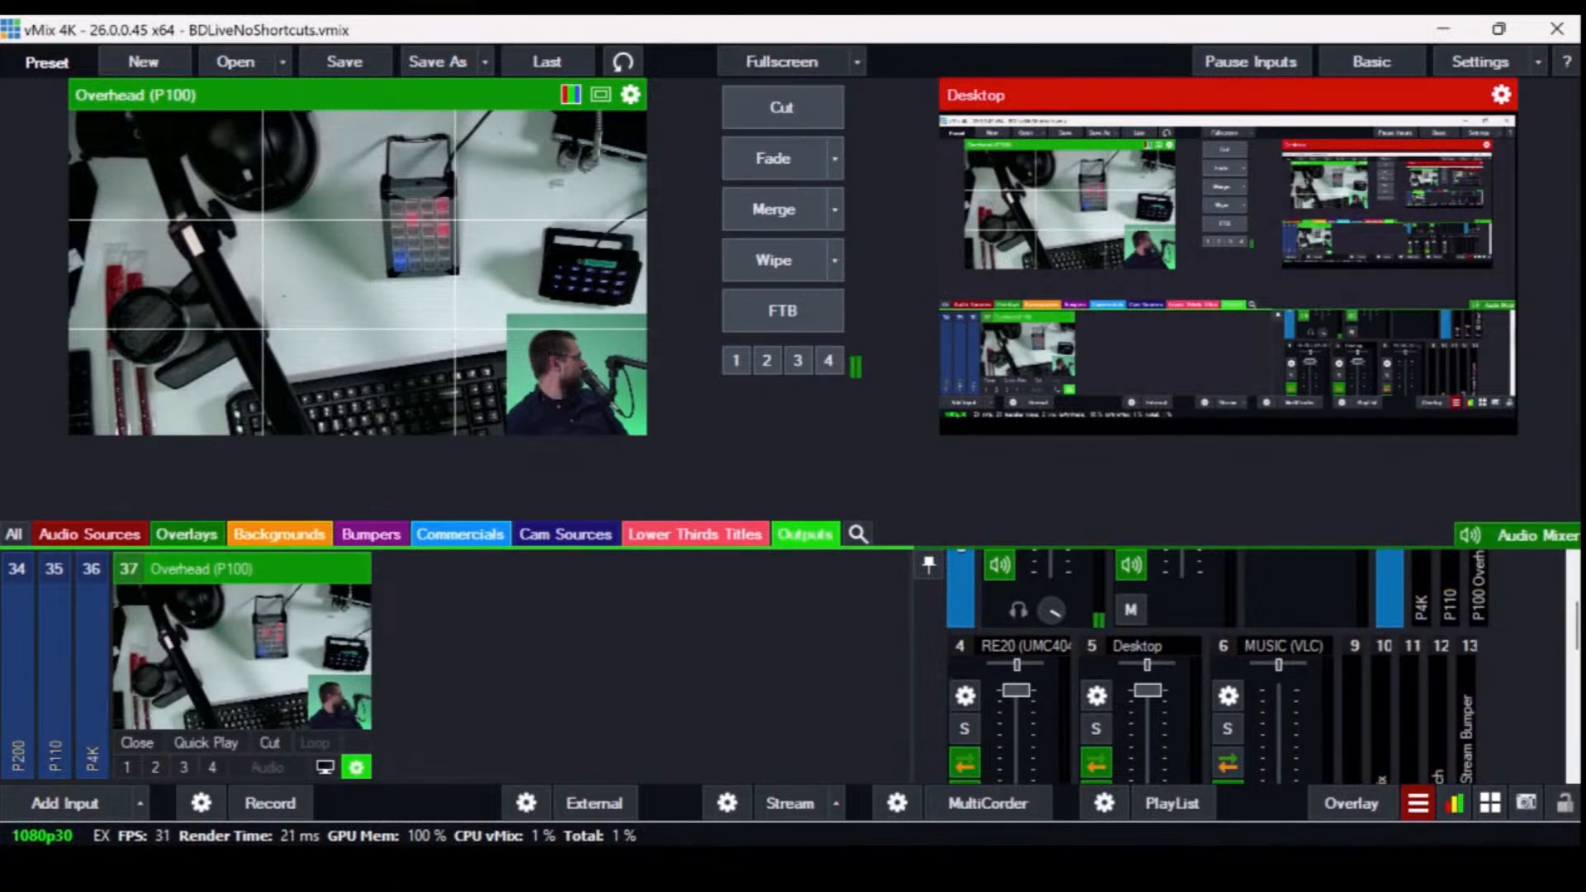
- Examine the settings pages of input 37 Overhead (P100), including general, colour, effects, position, layers, tally lights and advanced
left_click(356, 768)
left_click(42, 434)
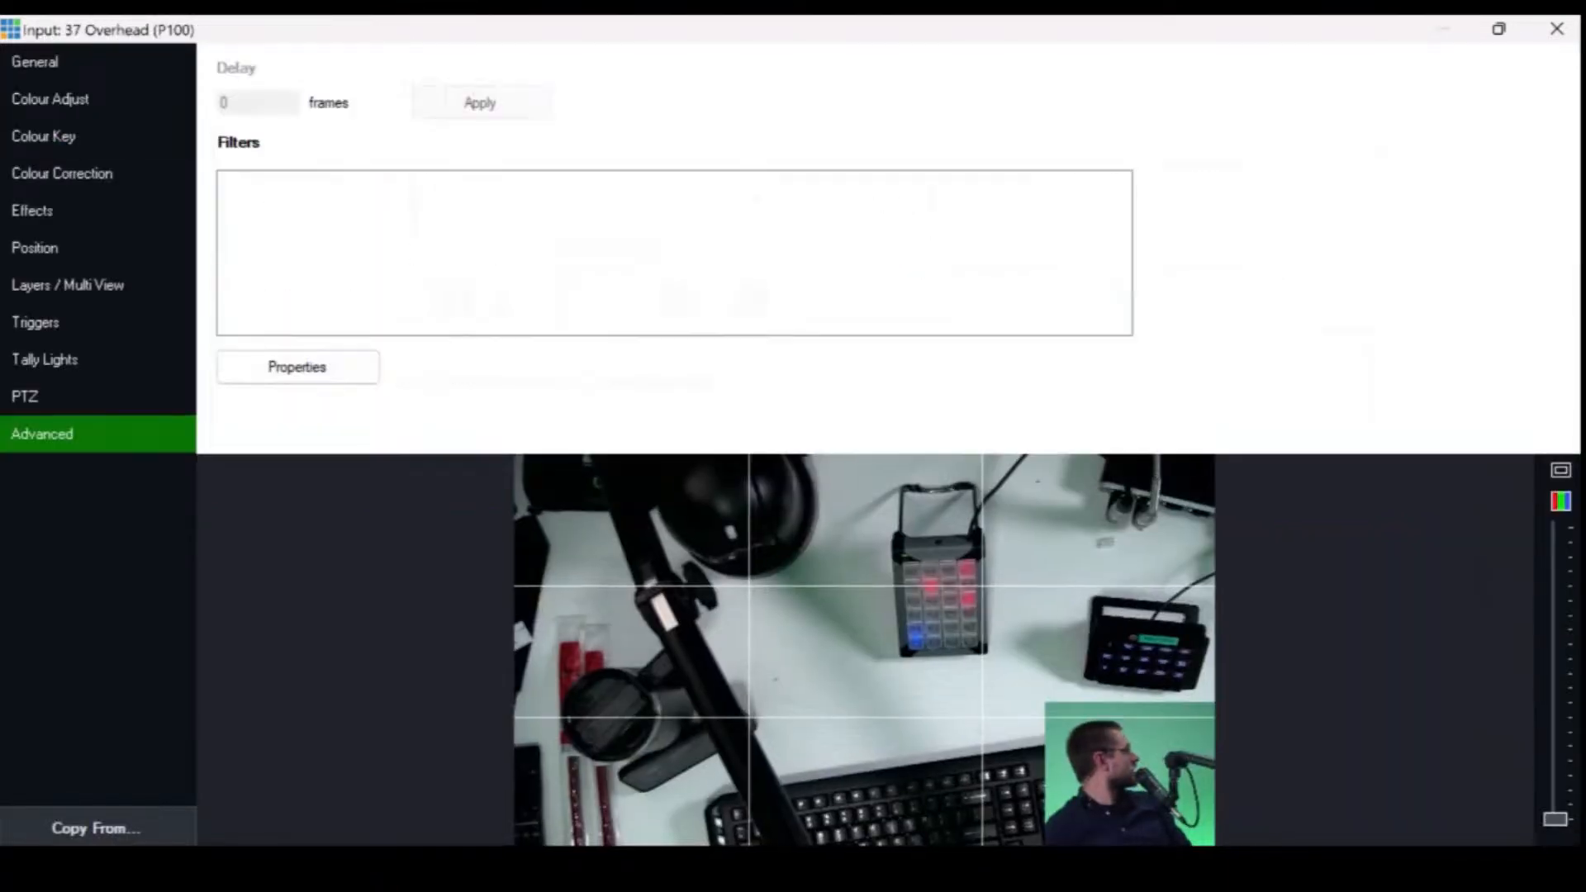
left_click(35, 63)
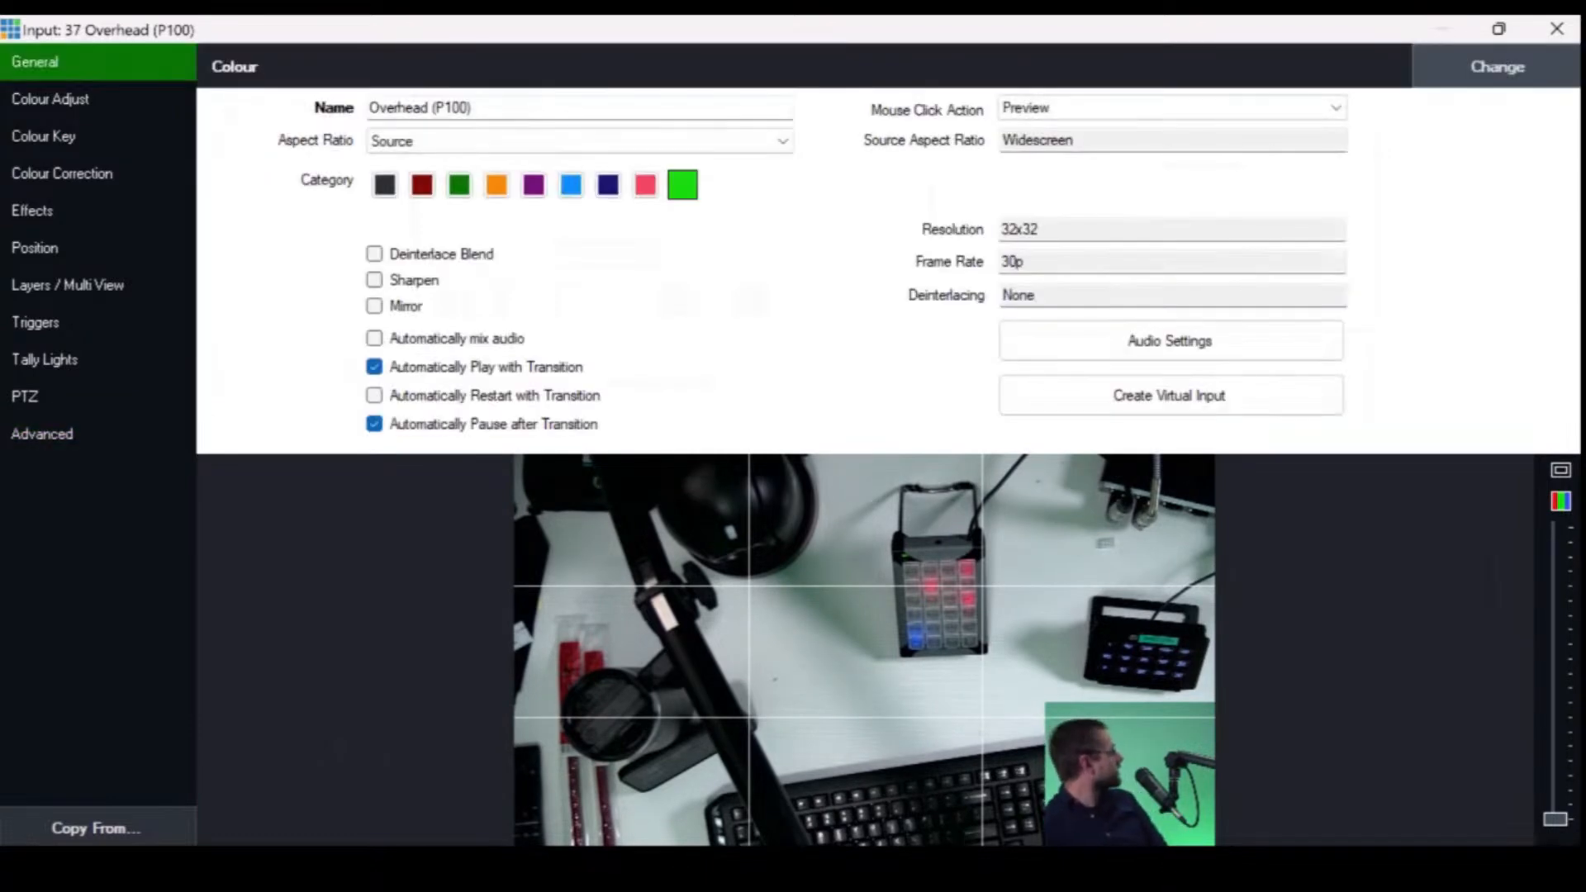
left_click(50, 100)
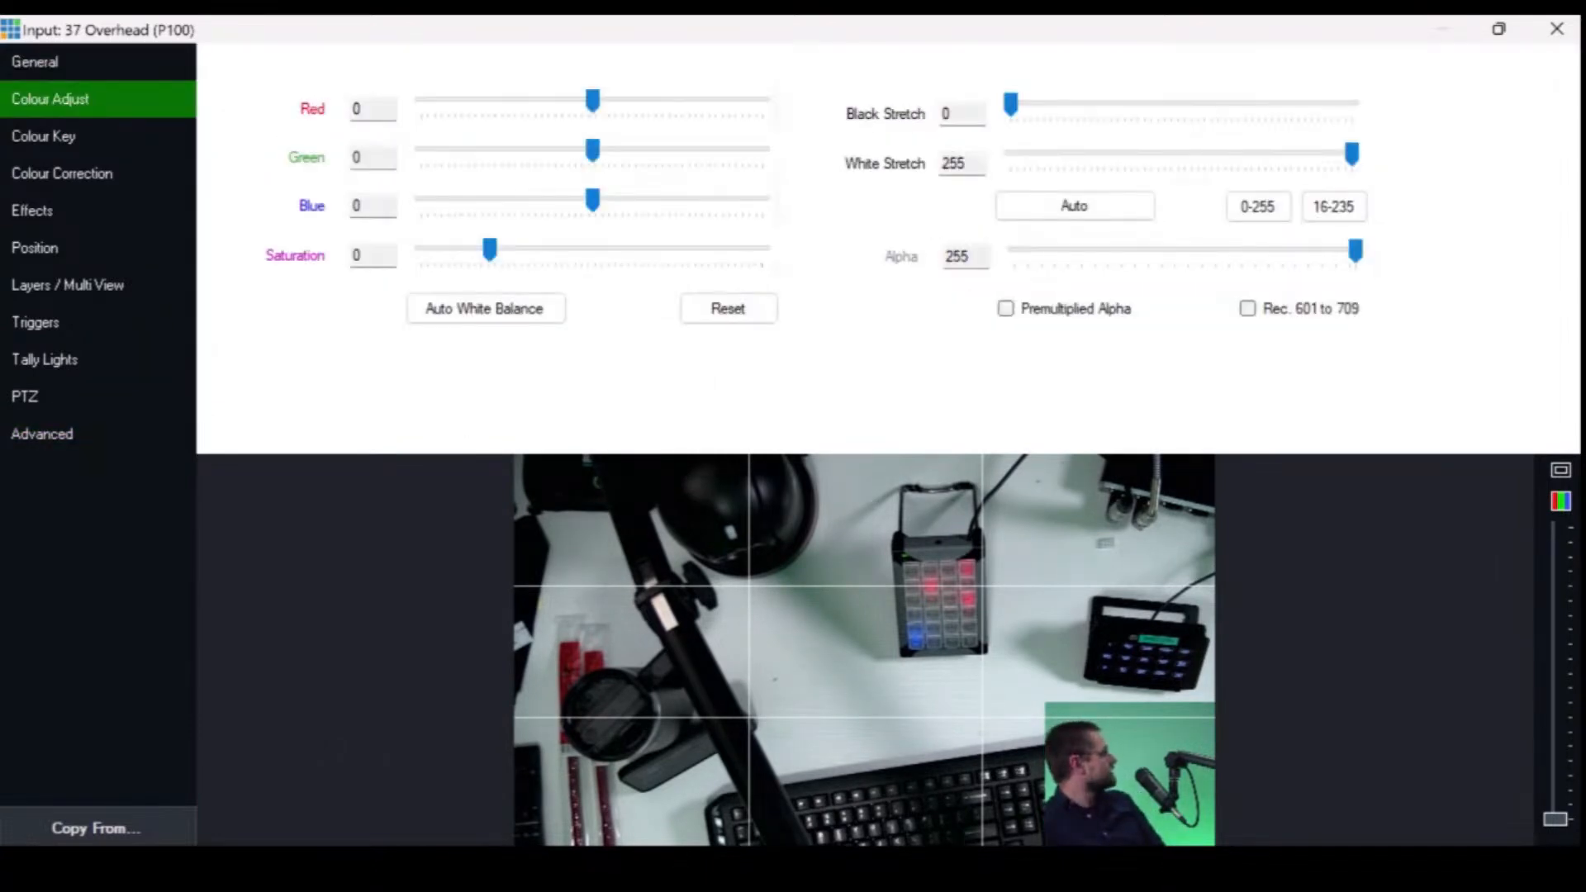
left_click(44, 137)
left_click(62, 173)
left_click(33, 211)
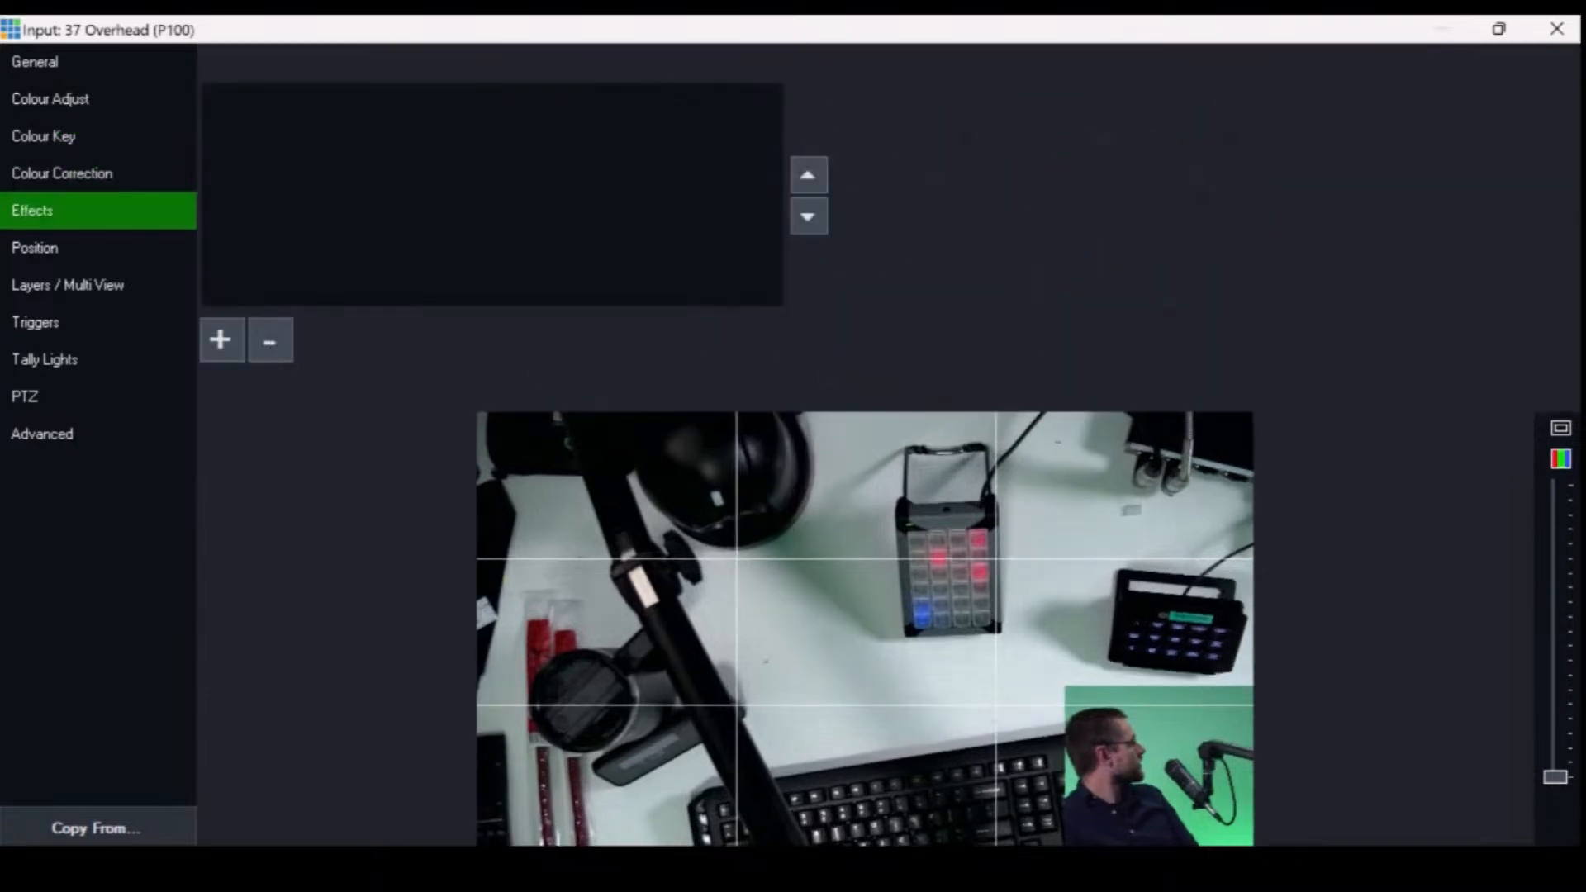
left_click(35, 248)
left_click(68, 285)
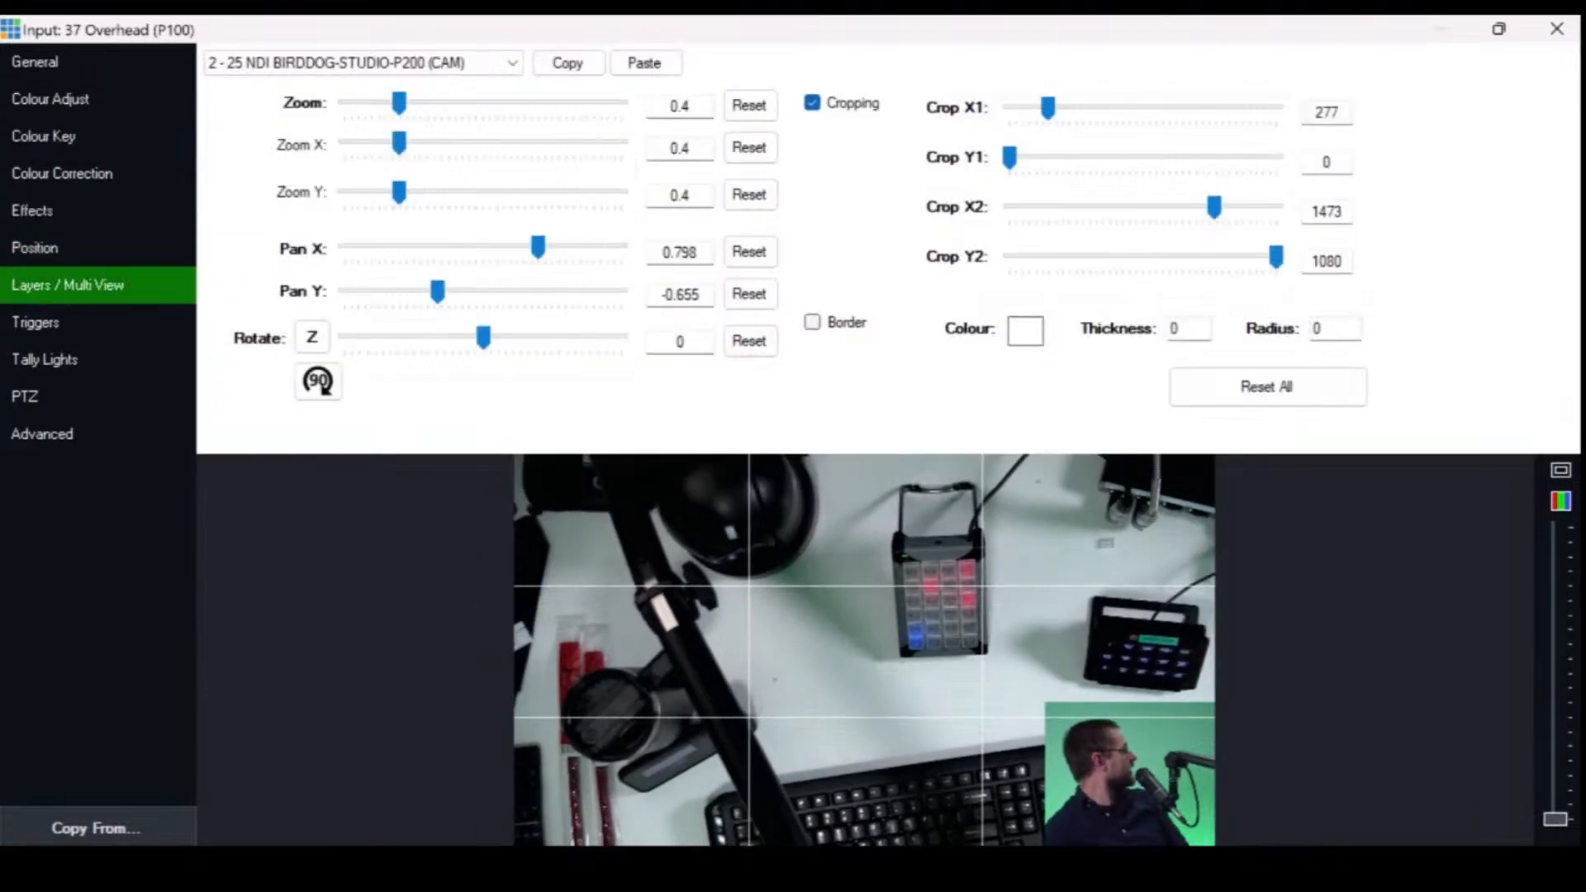
left_click(45, 359)
left_click(1557, 29)
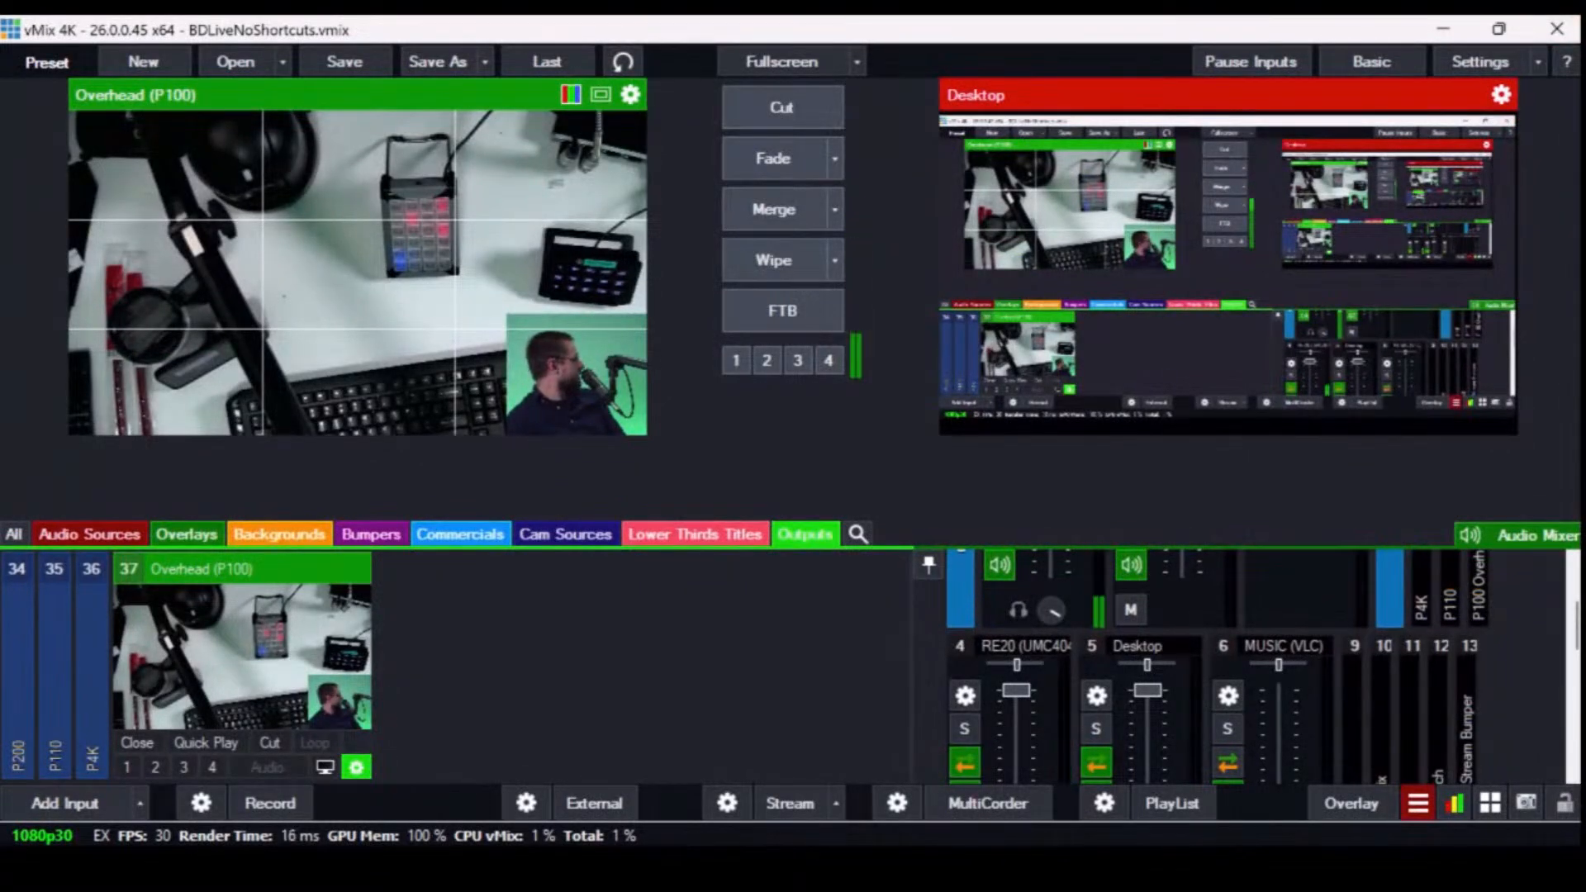
- Browse the available NDI sources for a new input, and close the selection without adding one
left_click(64, 803)
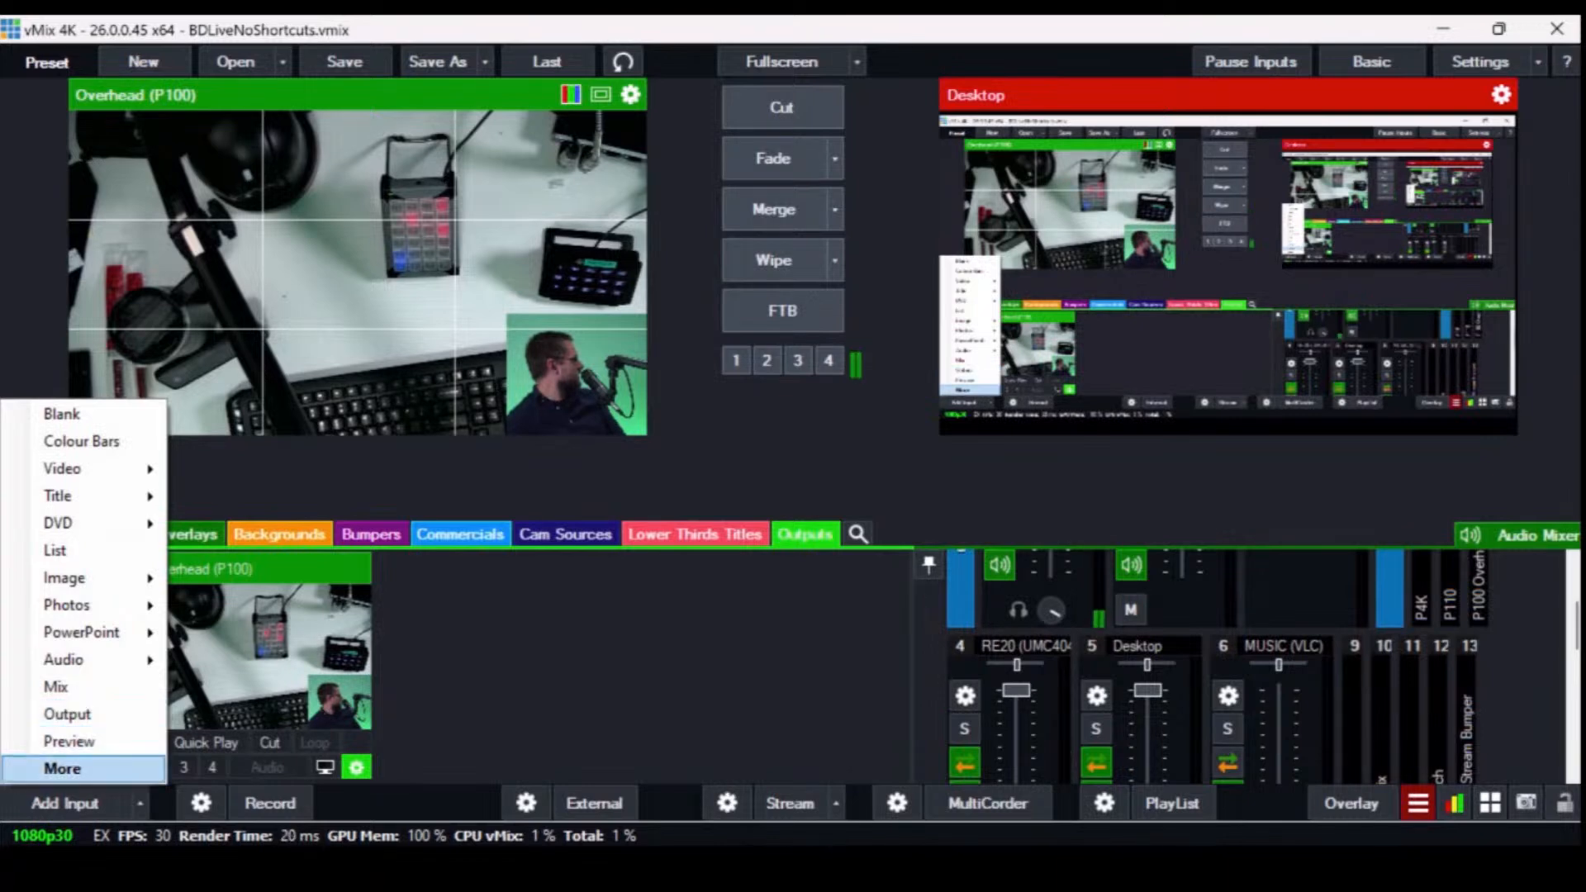
left_click(63, 769)
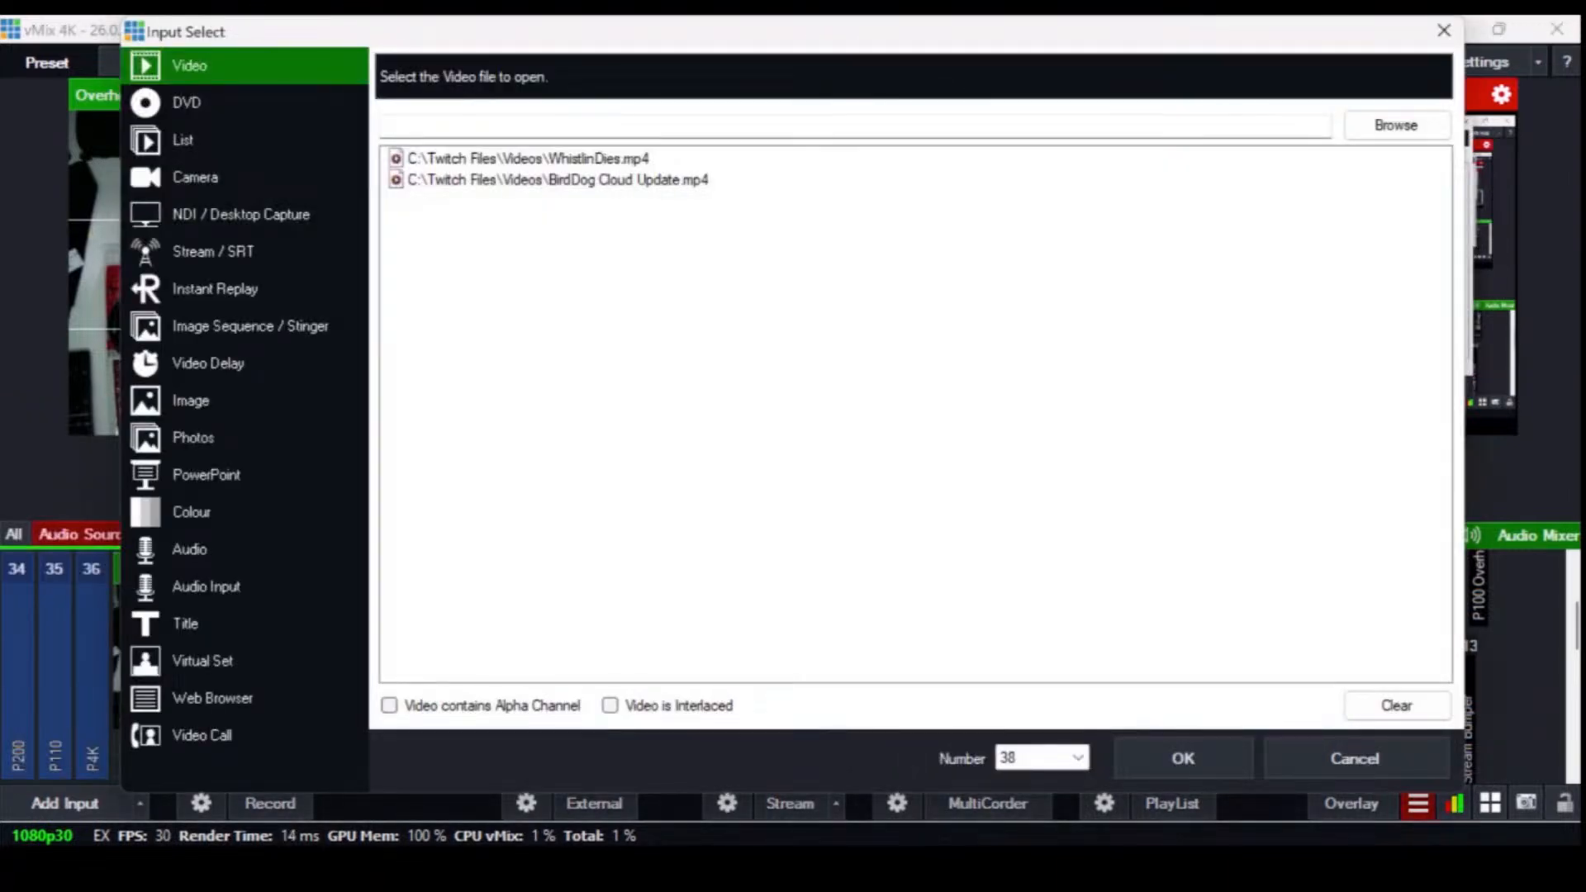
left_click(187, 102)
left_click(241, 214)
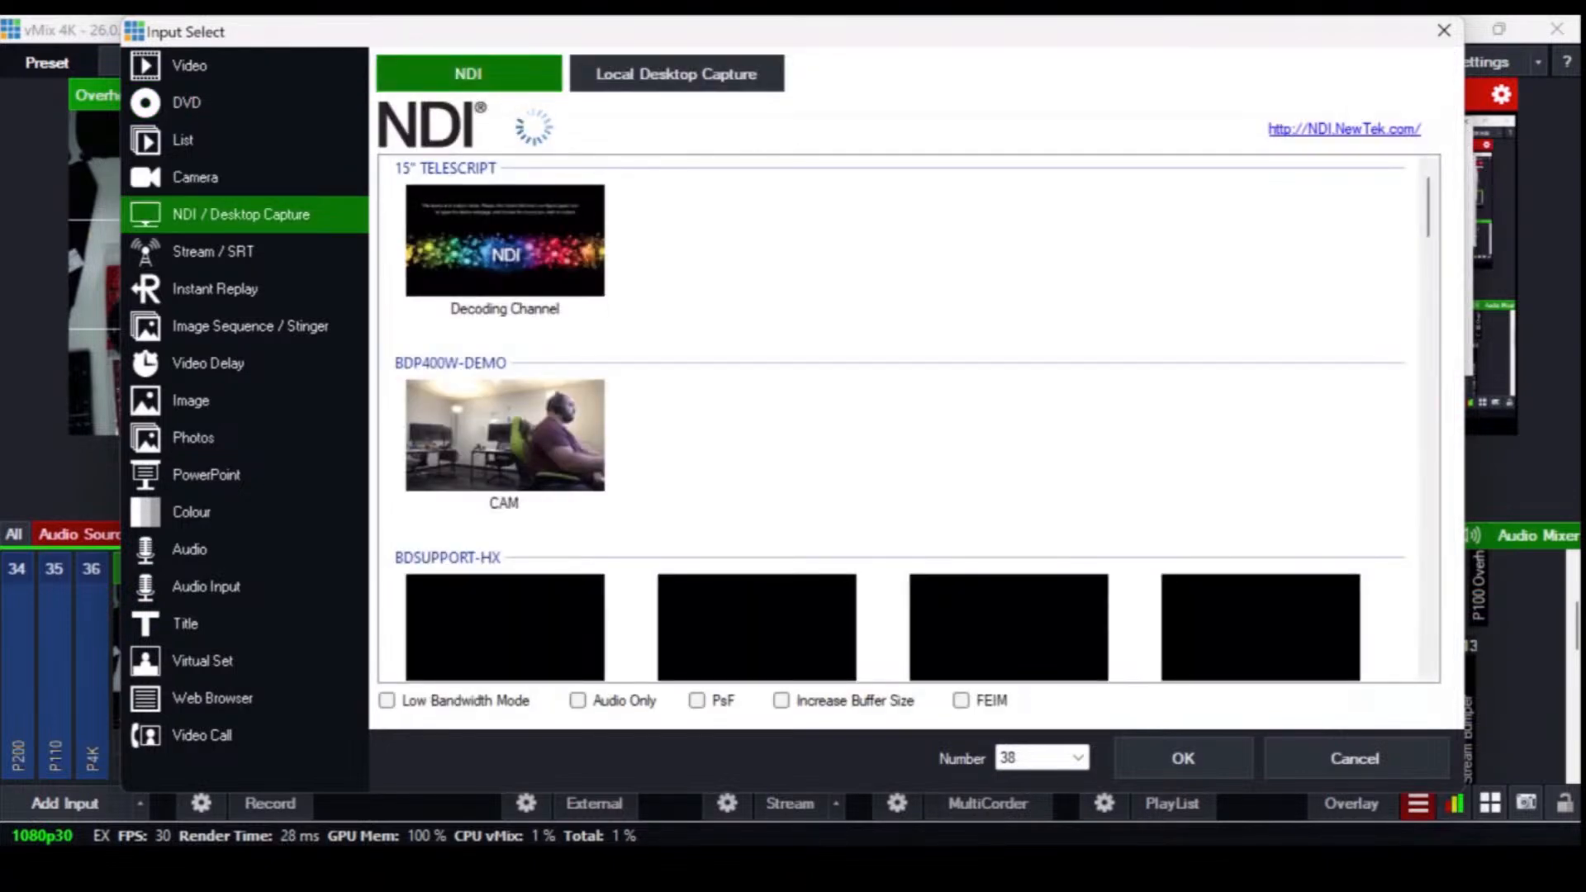
left_click(1444, 31)
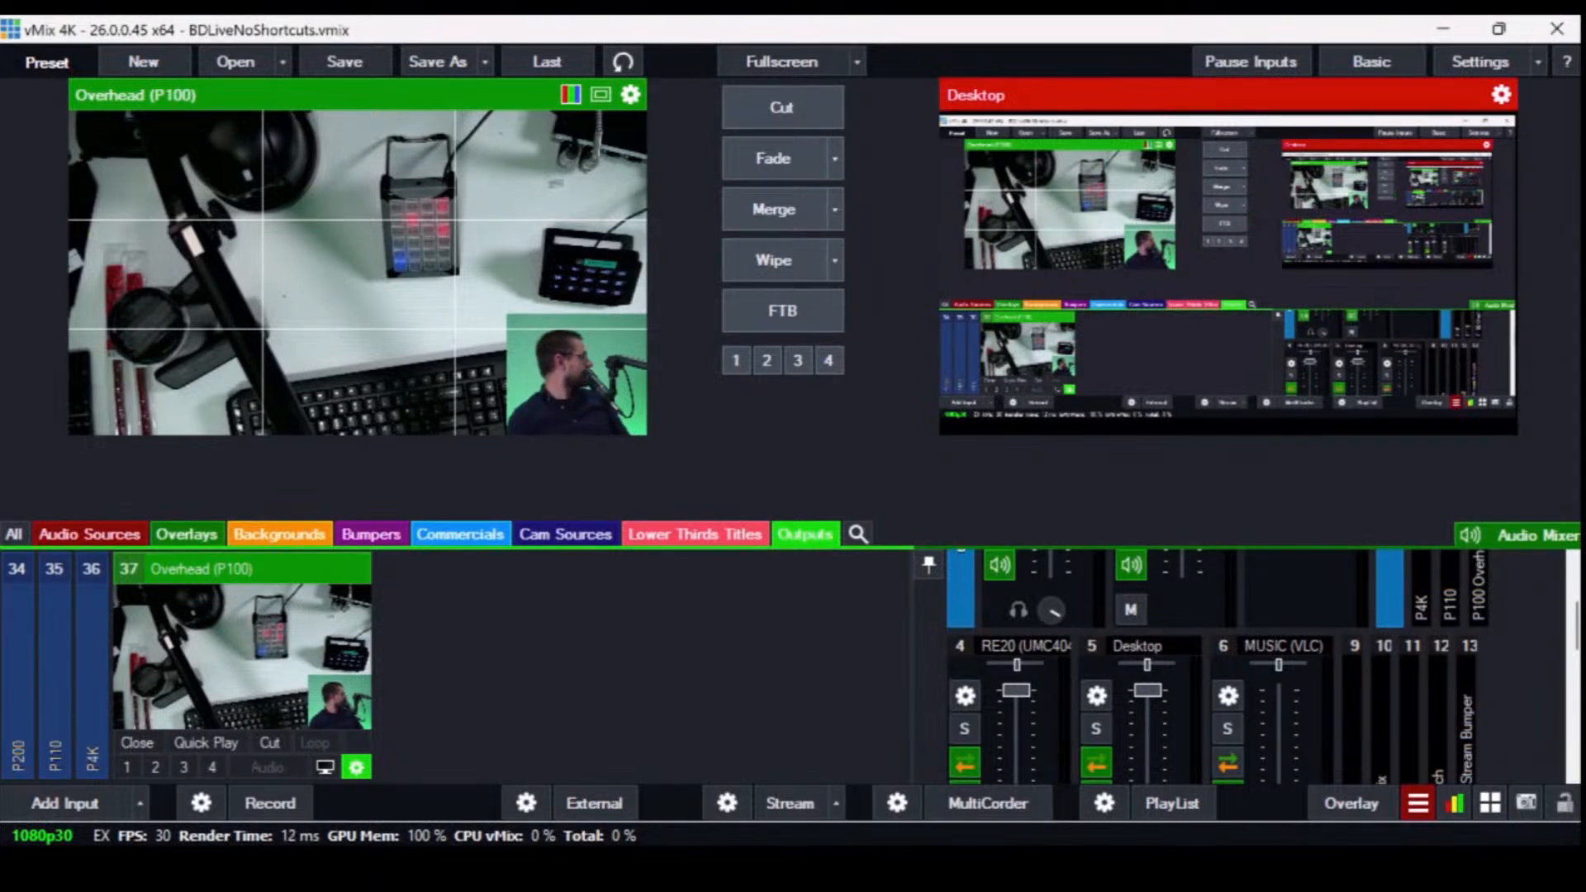
right_click(356, 768)
key("Escape")
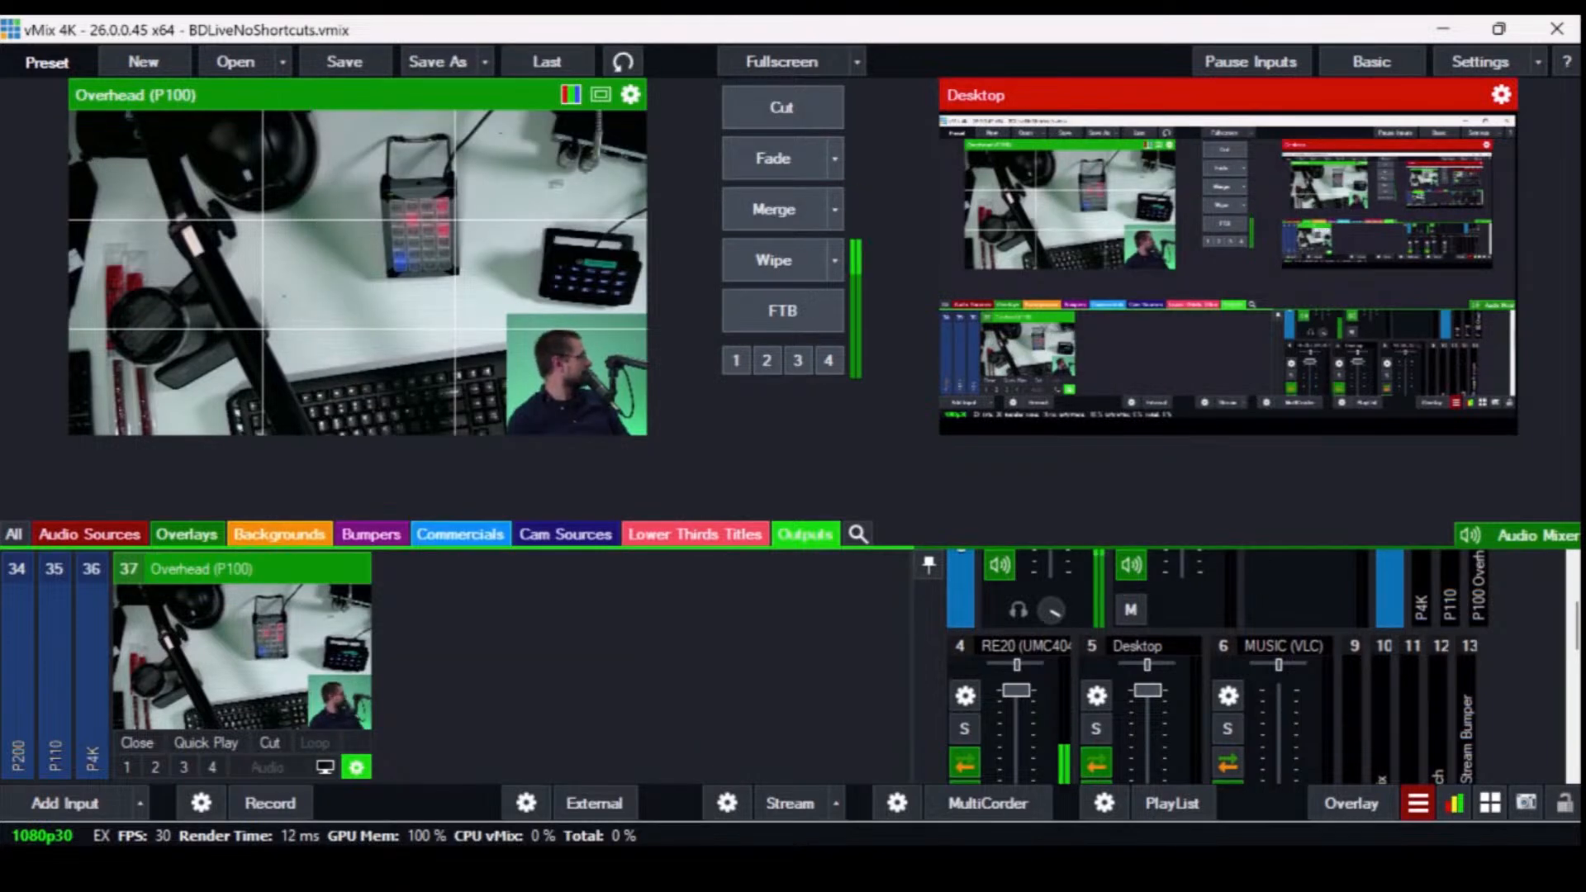
- Add a blank input after Overhead (P100) and apply the multi-view layout with a full-frame layer 1 and a small corner layer 2
left_click(64, 803)
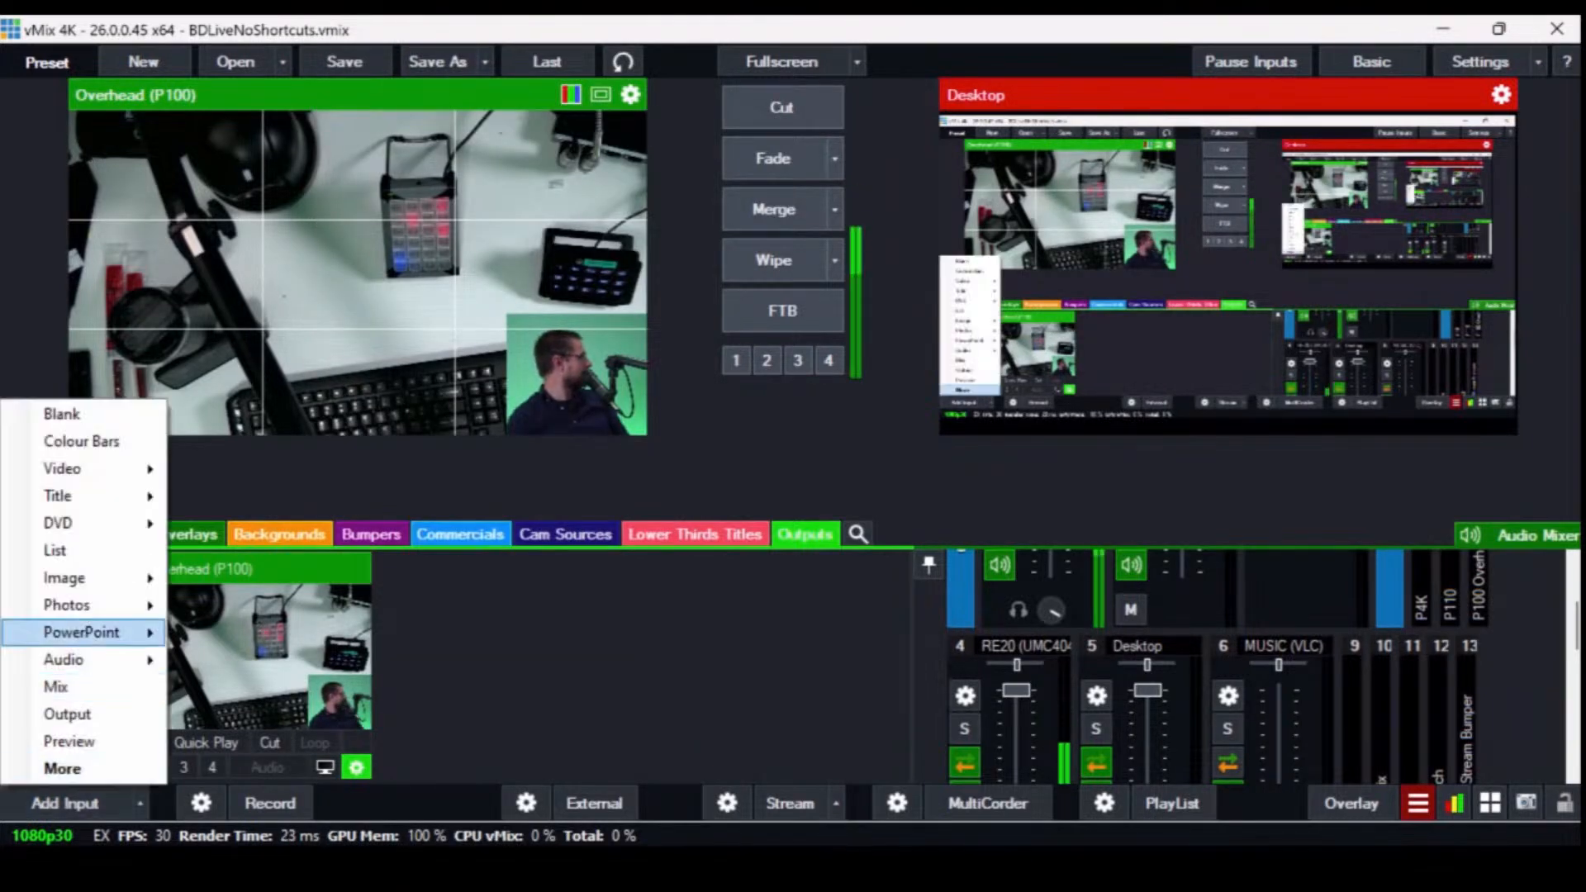
left_click(62, 413)
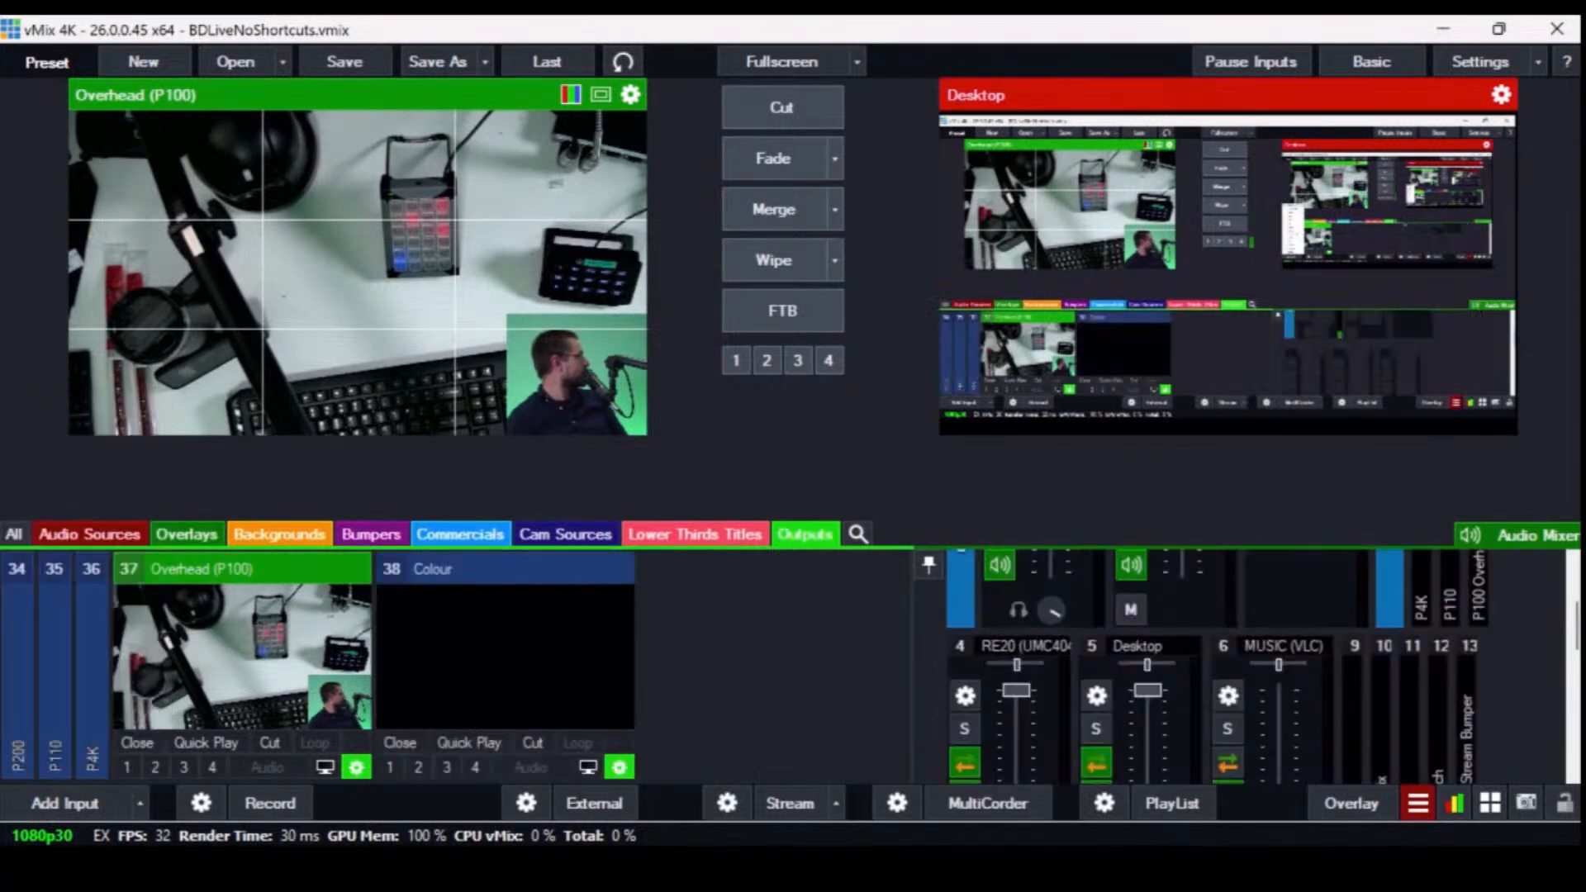
left_click(620, 767)
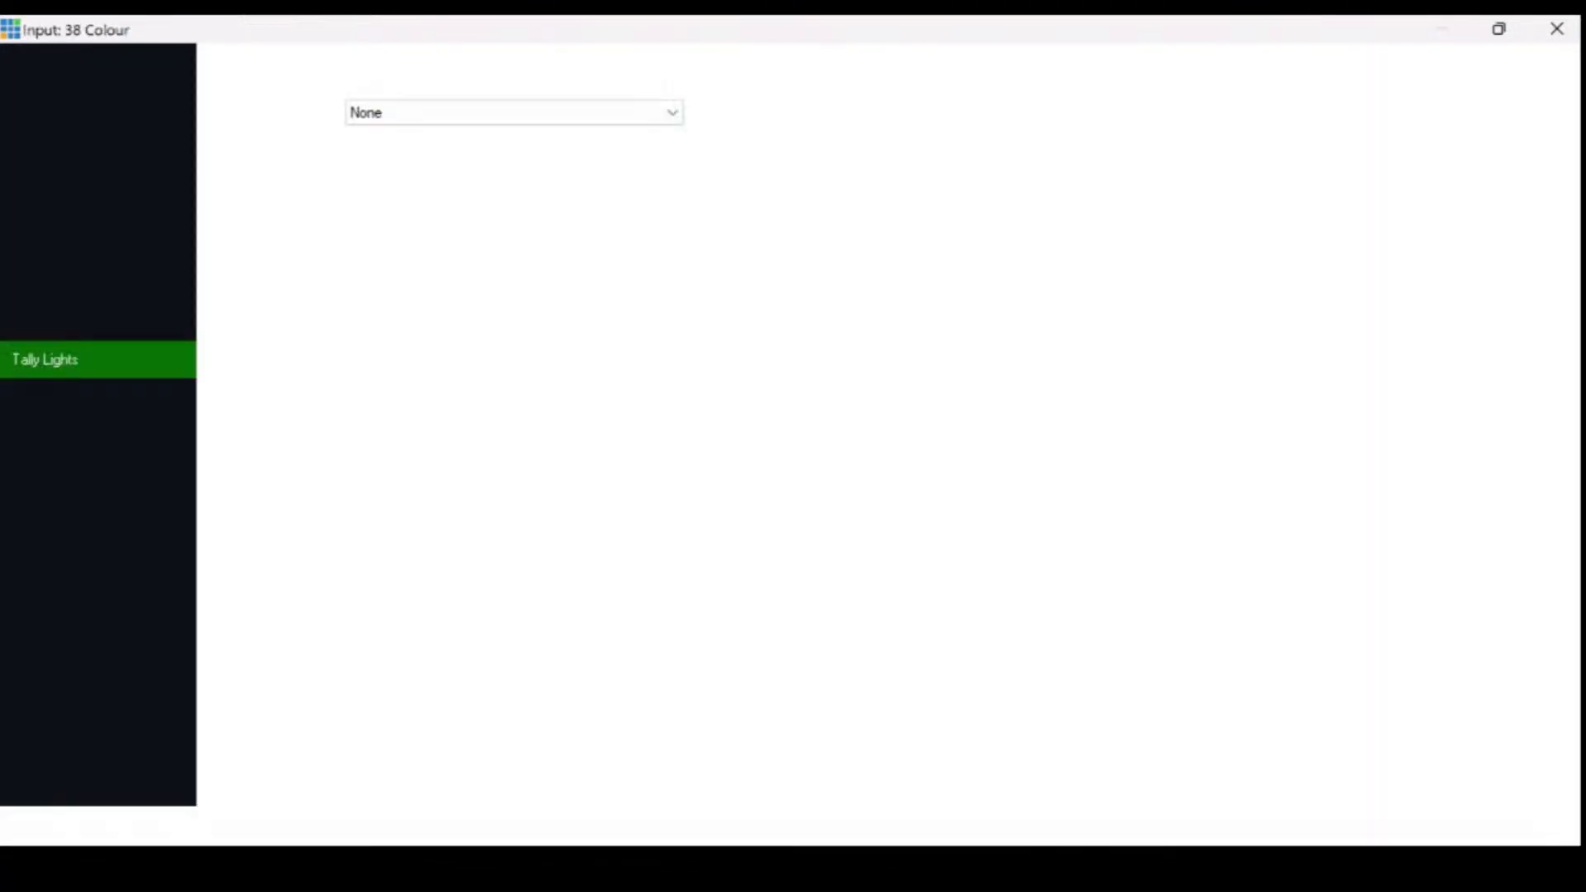
left_click(68, 285)
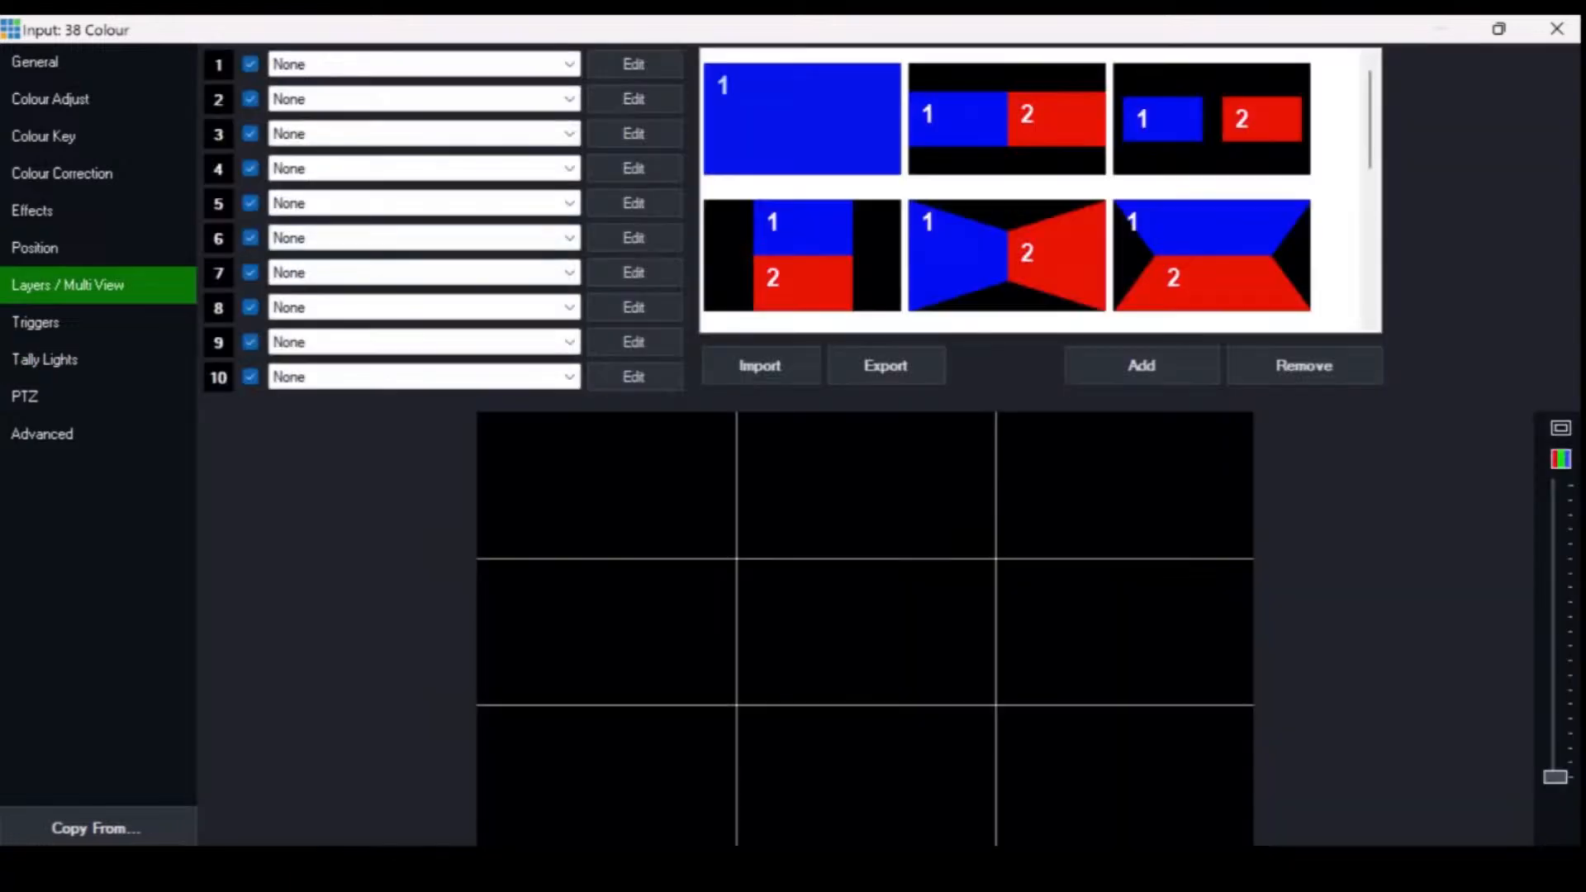
scroll(1033, 190, "down", 3)
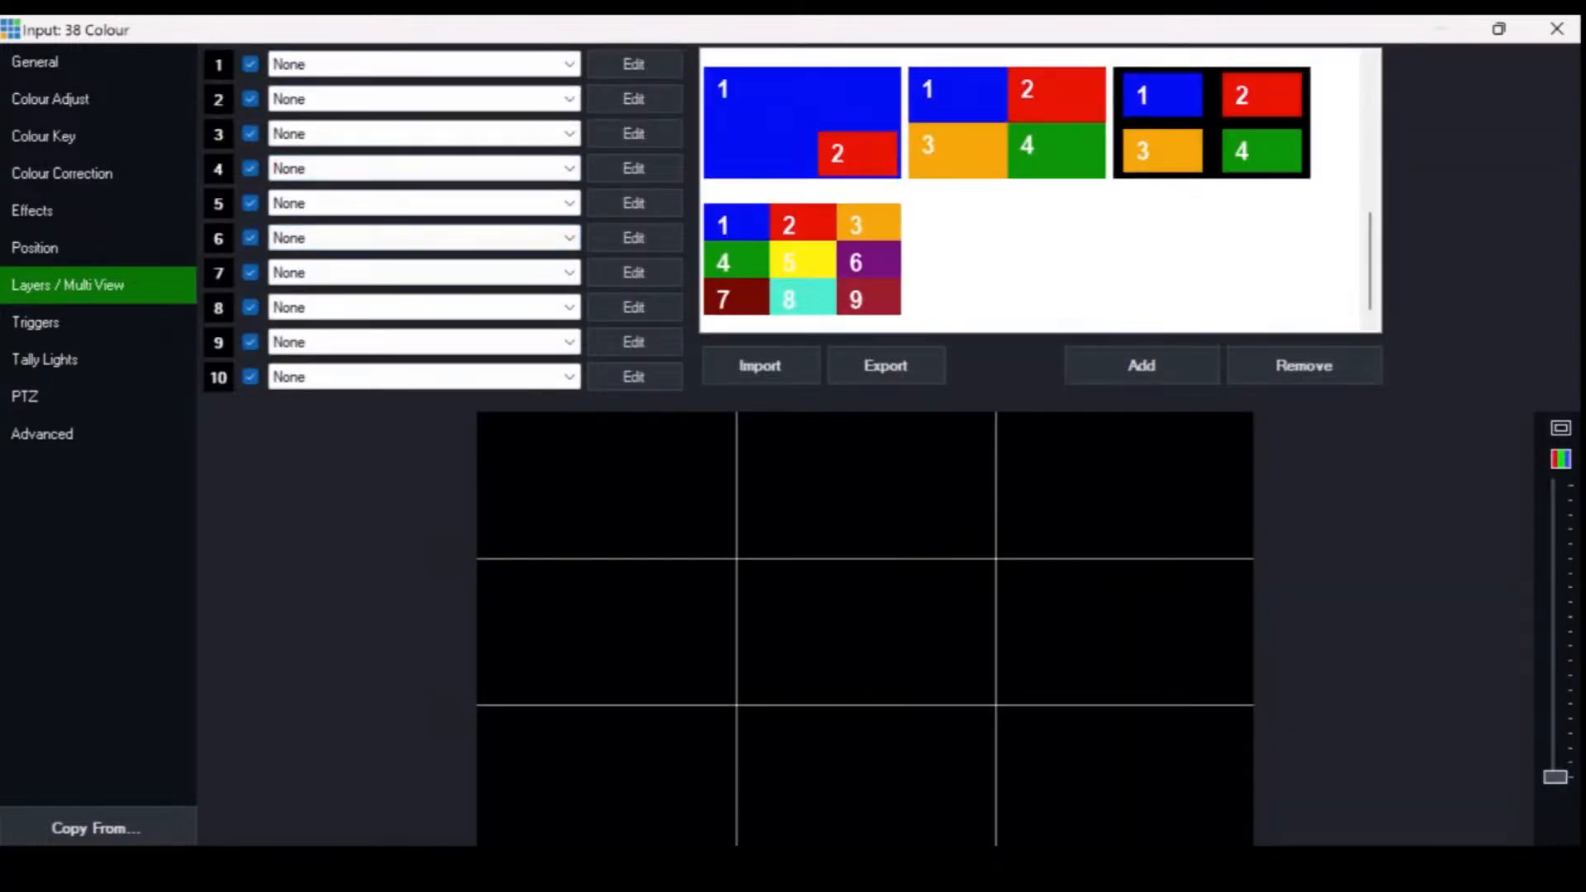
left_click(803, 123)
- Assign 5 Desktop to layer 1 and 25 NDI BIRDDOG-STUDIO-P200 (CAM) to layer 2 of input 38 Colour
left_click(477, 65)
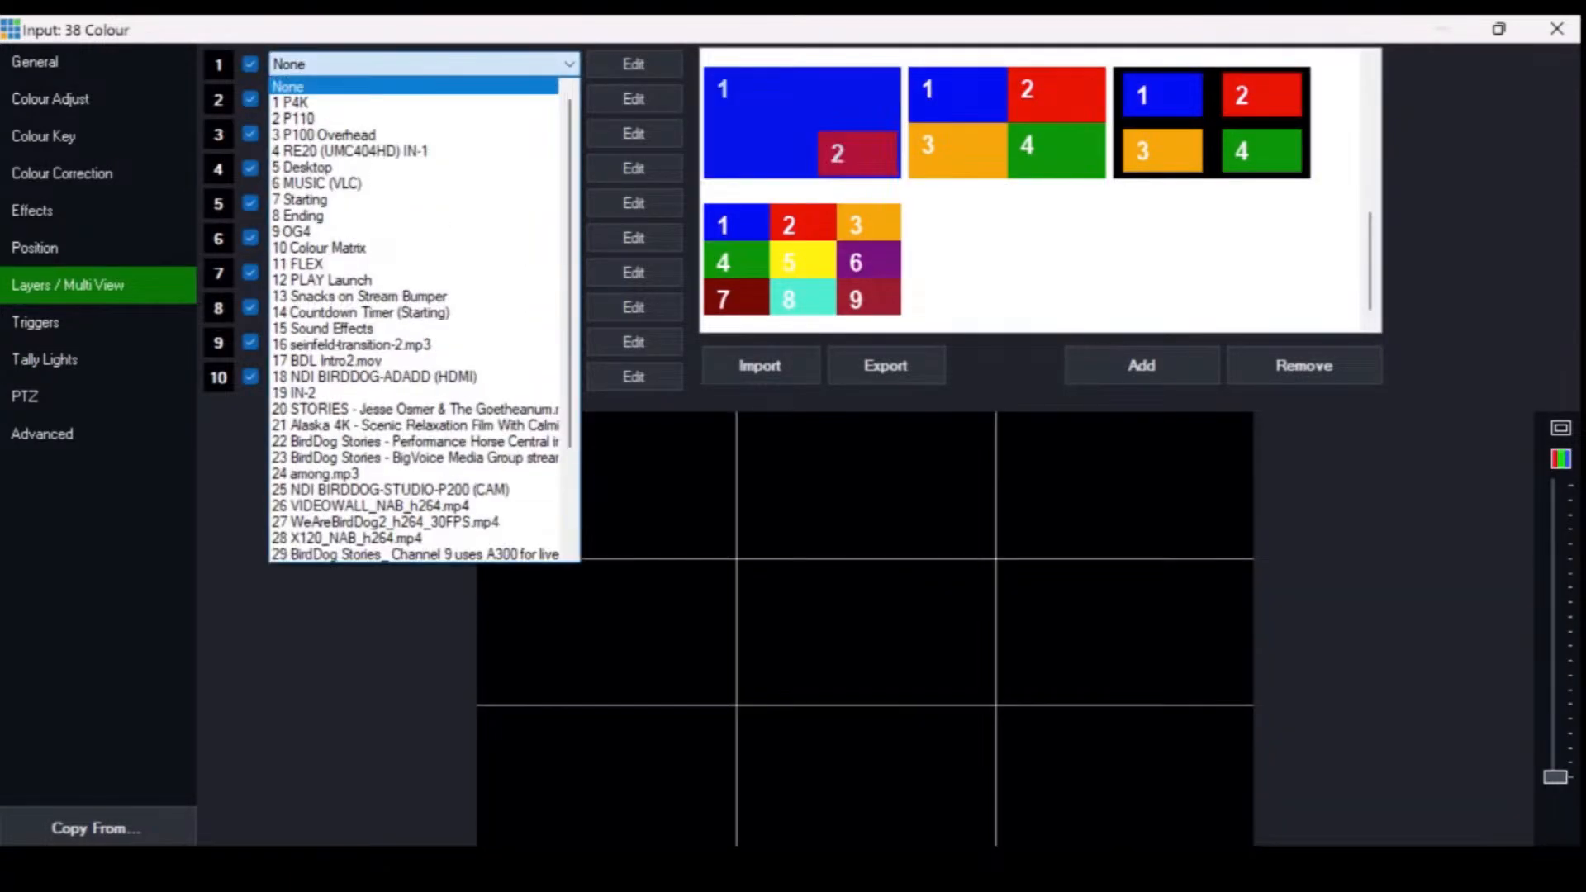
left_click(372, 167)
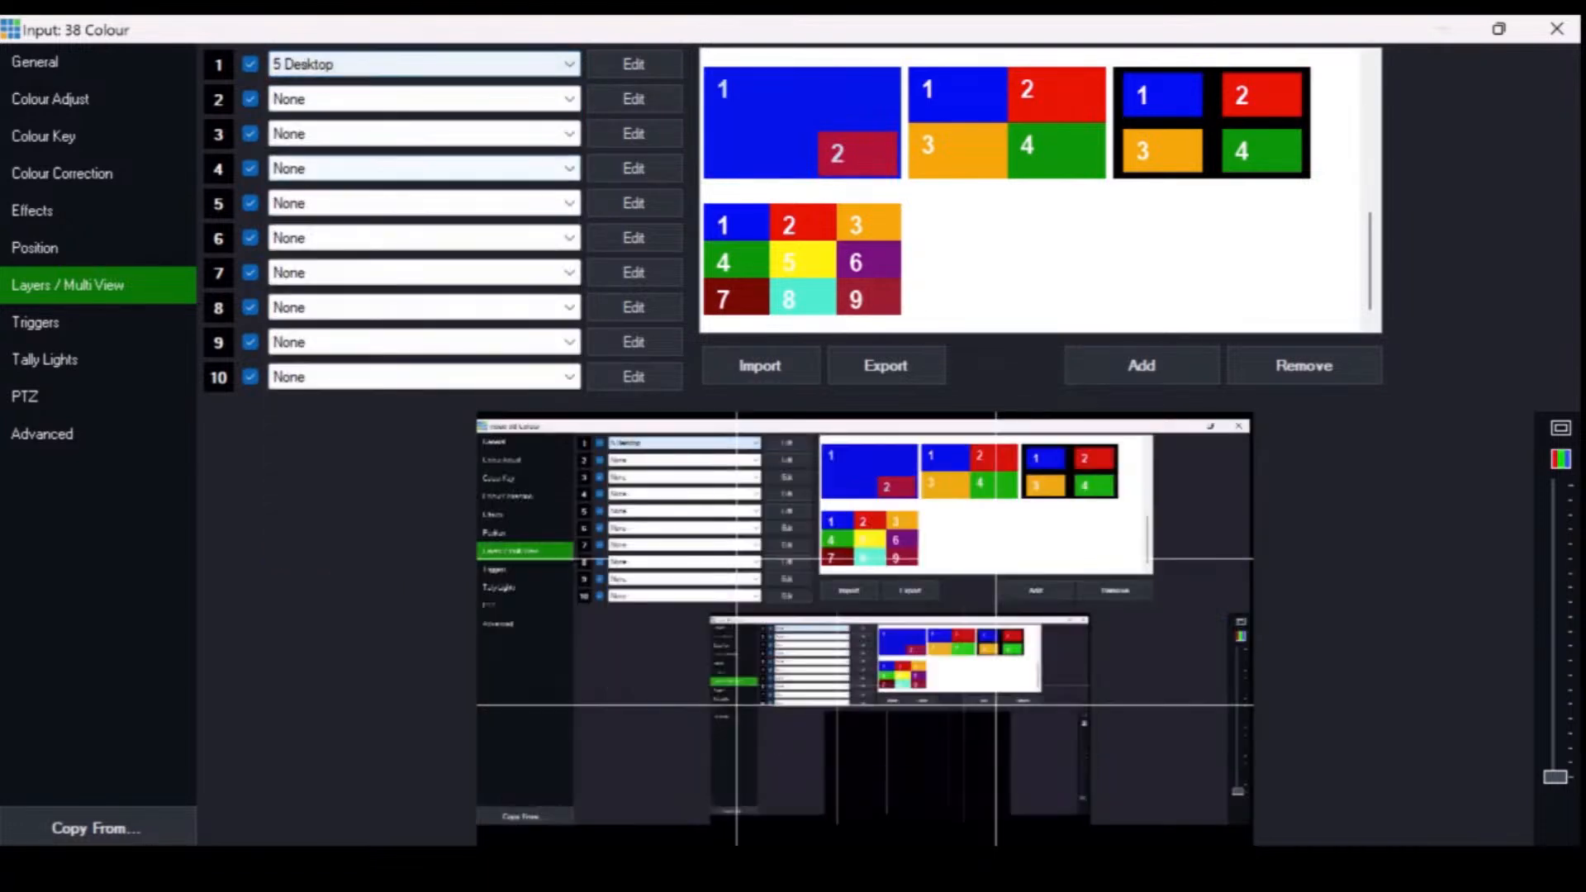
left_click(372, 98)
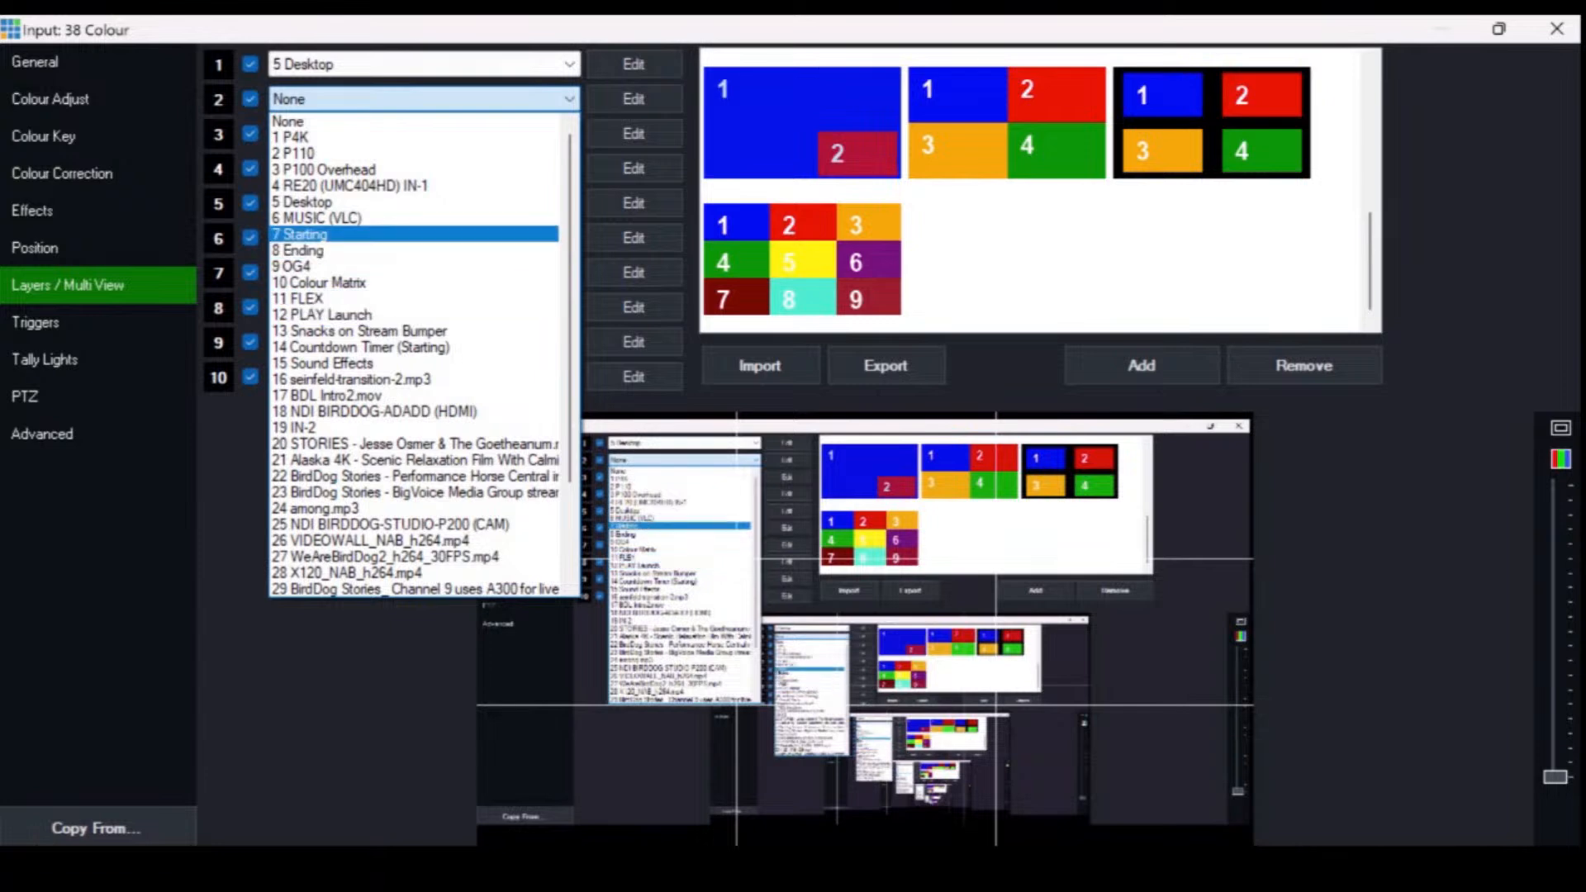
left_click(389, 524)
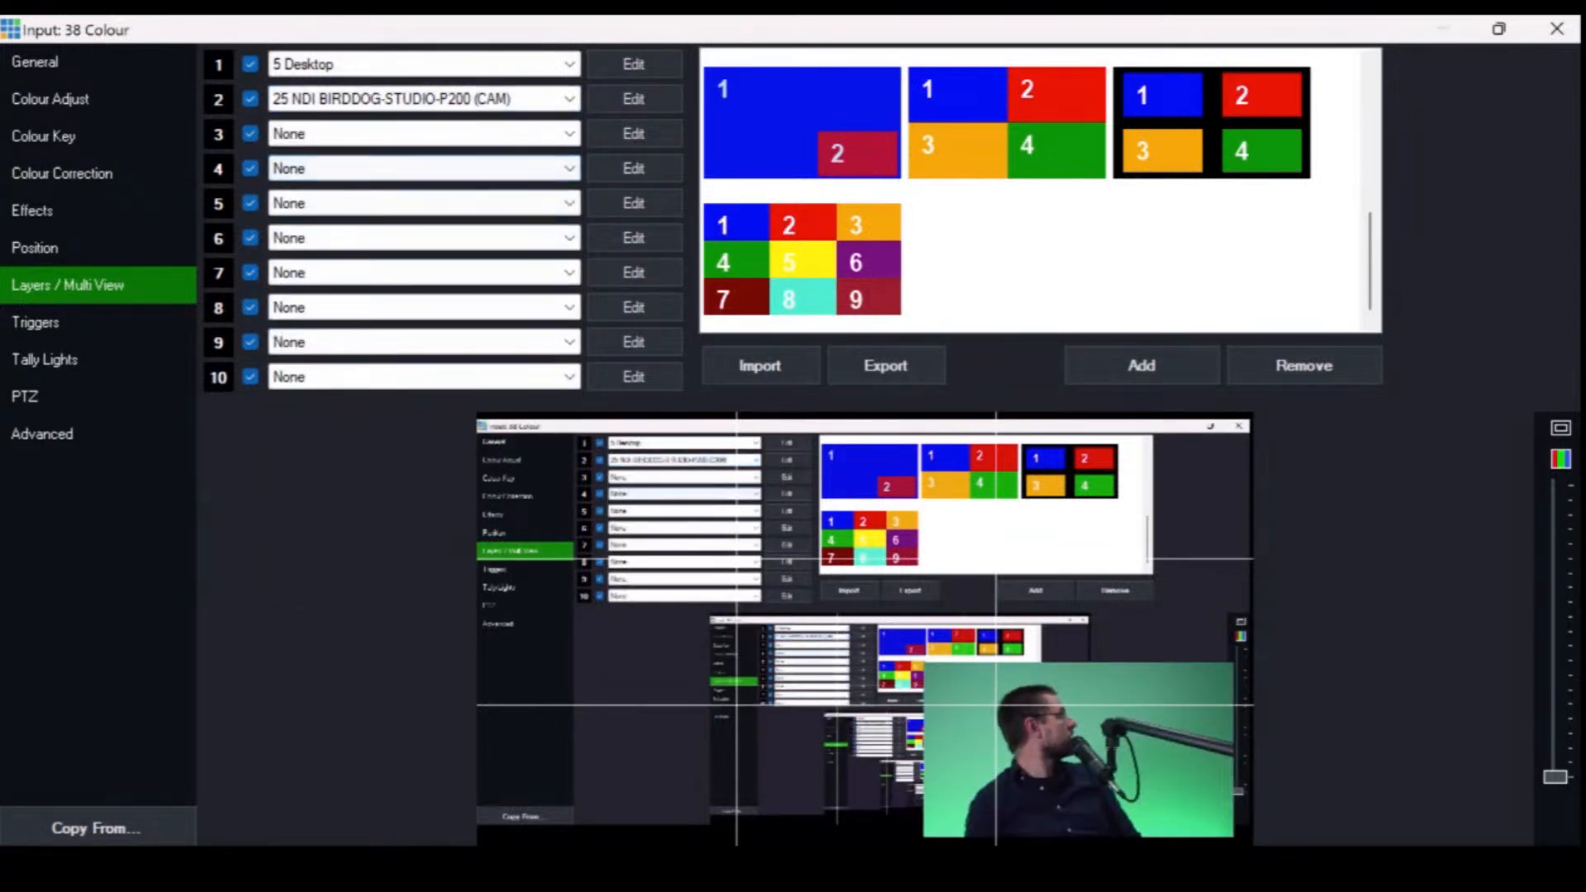
left_click_drag(233, 33, 267, 295)
left_click_drag(267, 232, 248, 4)
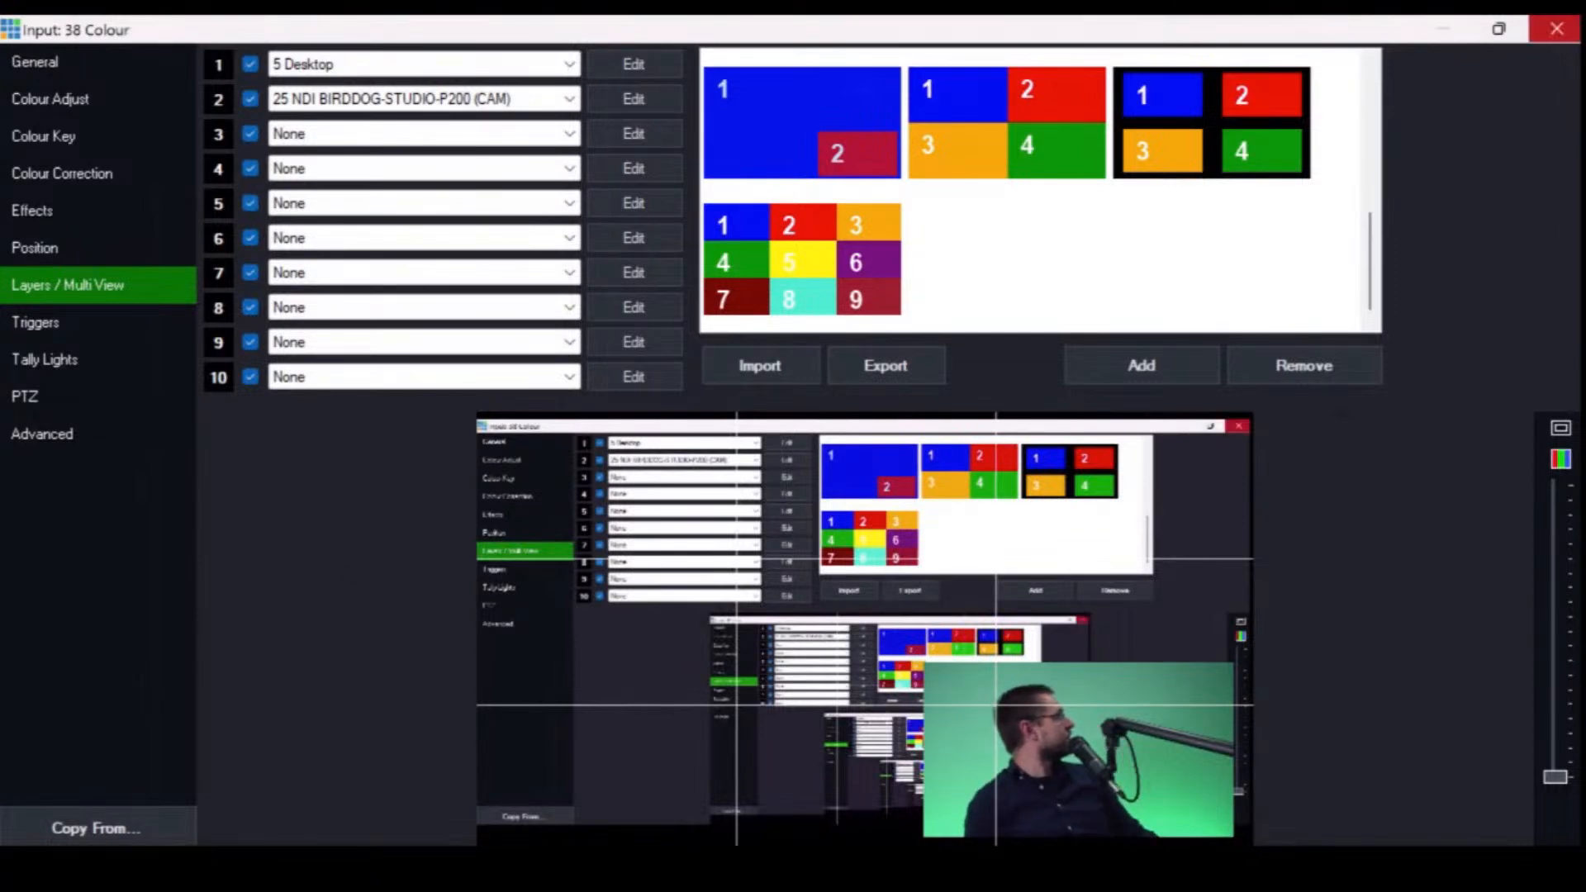
left_click(1499, 29)
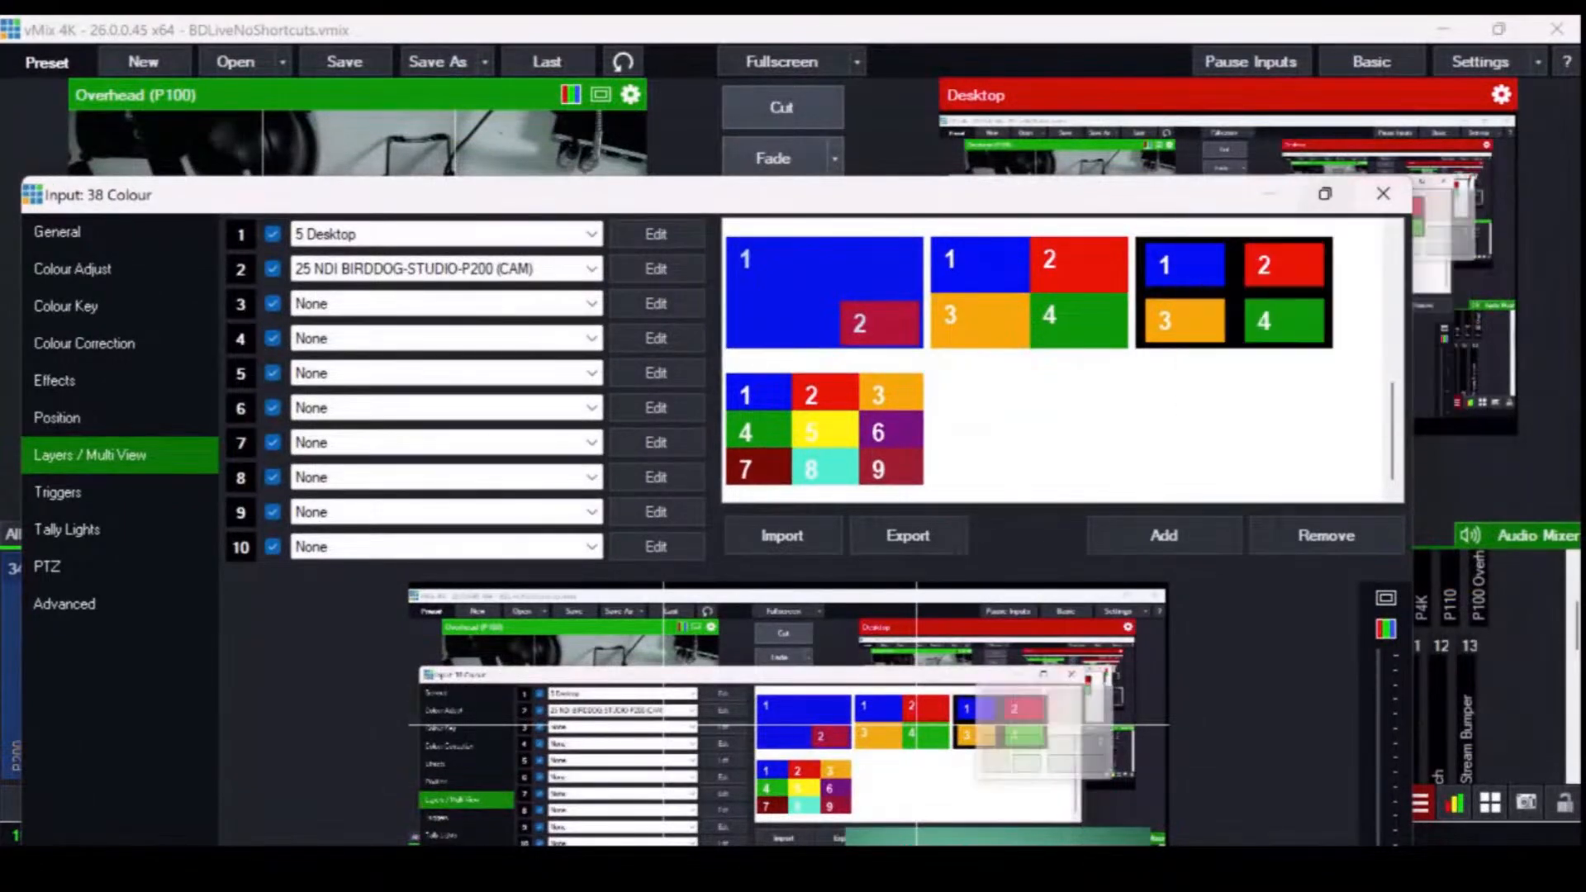
left_click(1326, 194)
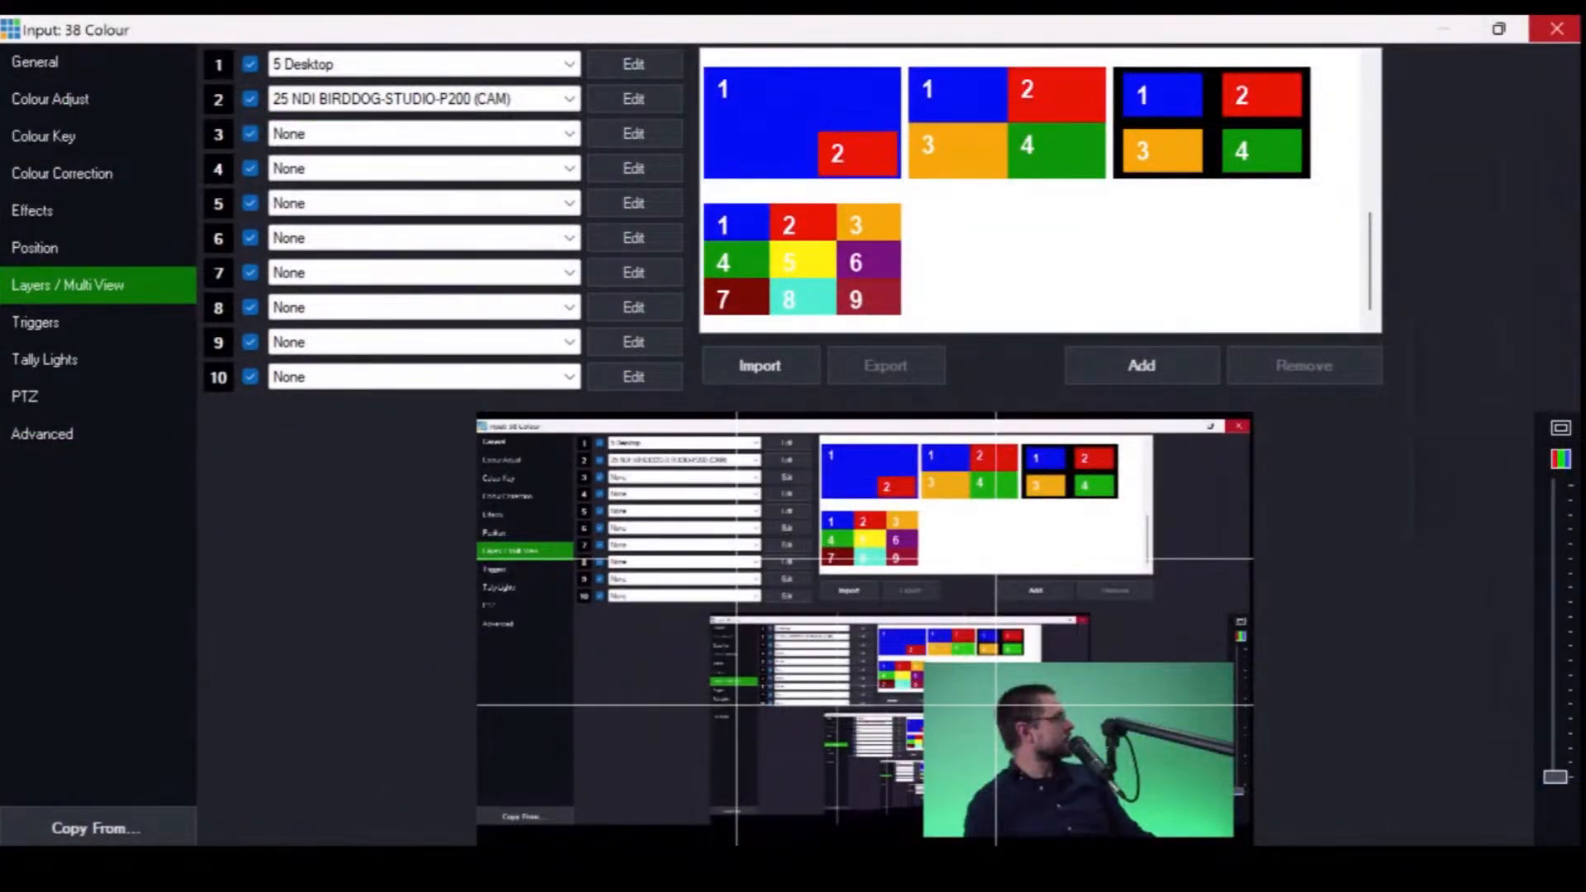
- Close input 38's settings and check the layer 2 position and crop settings of input 37 Overhead (P100)
left_click(1558, 29)
left_click(357, 768)
left_click(35, 323)
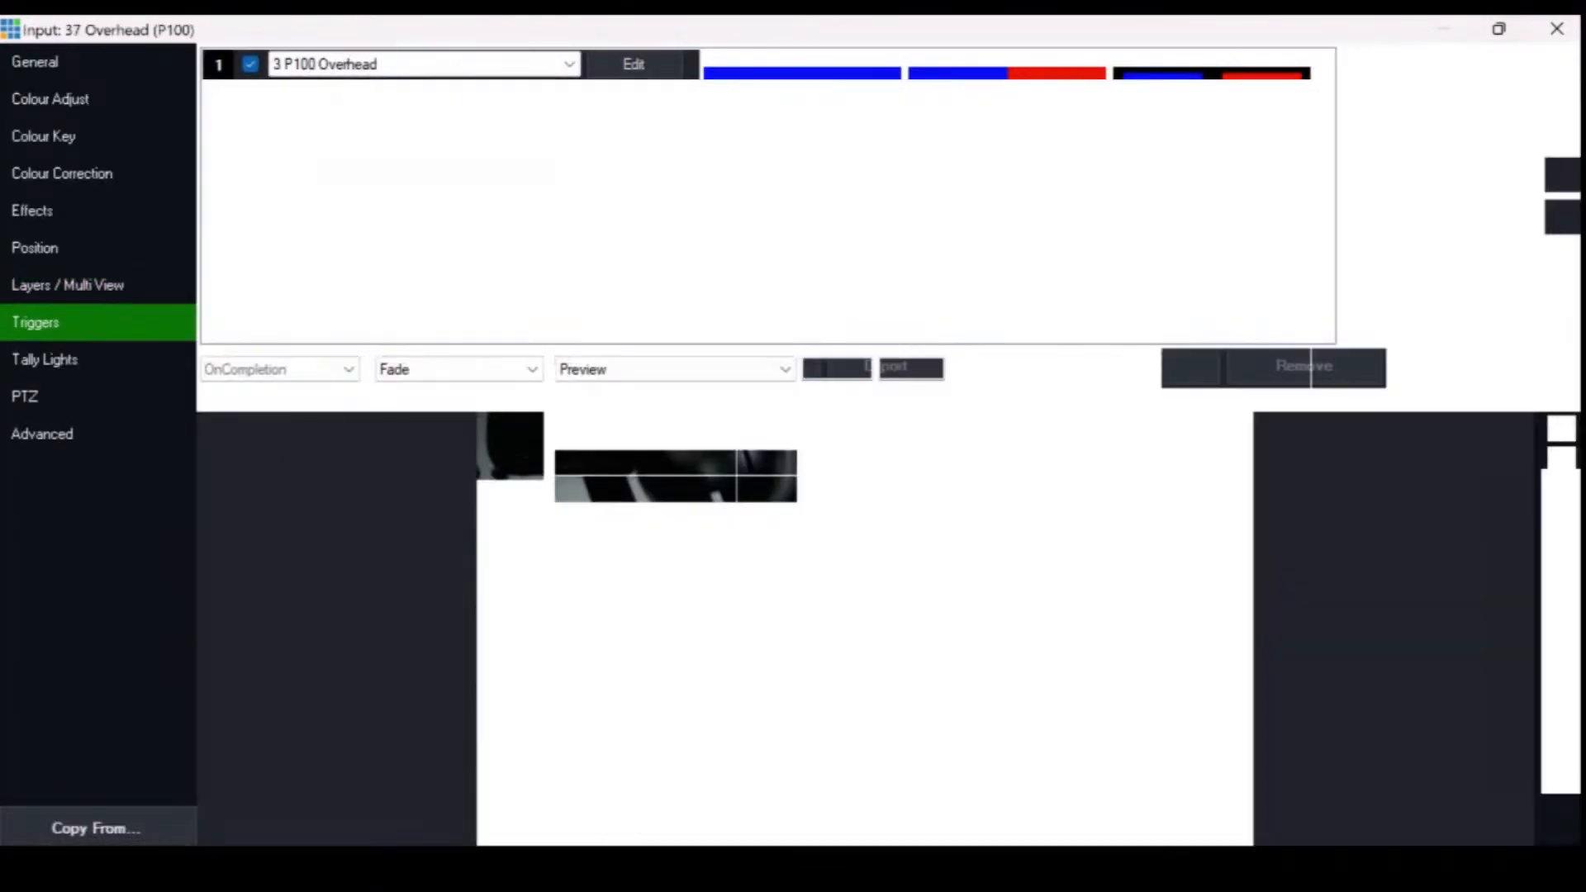
left_click(68, 286)
left_click(35, 248)
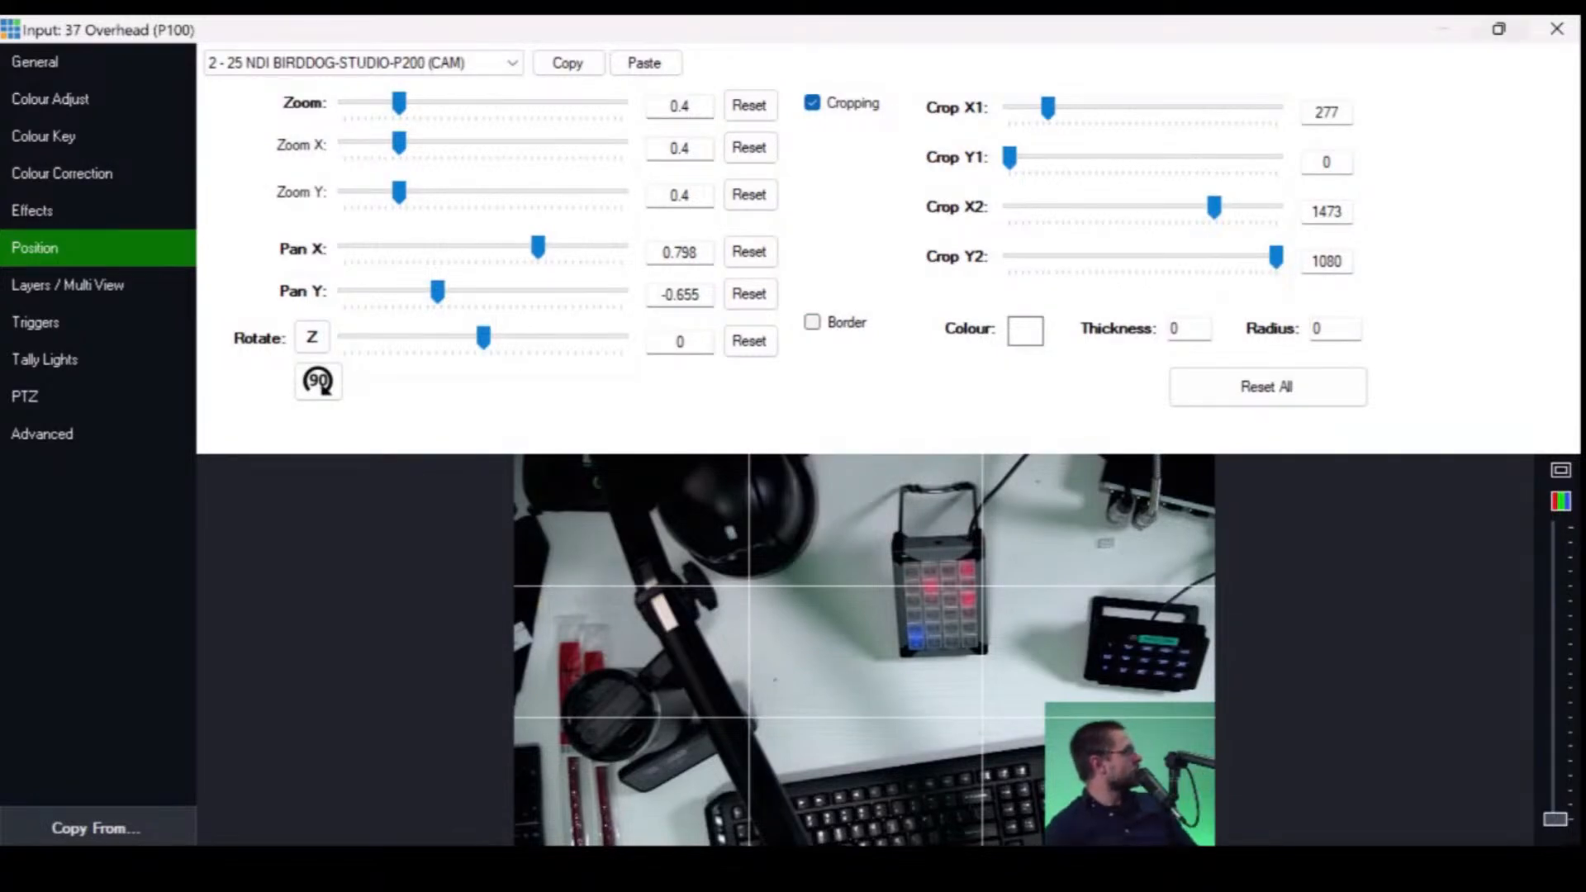
left_click(1558, 29)
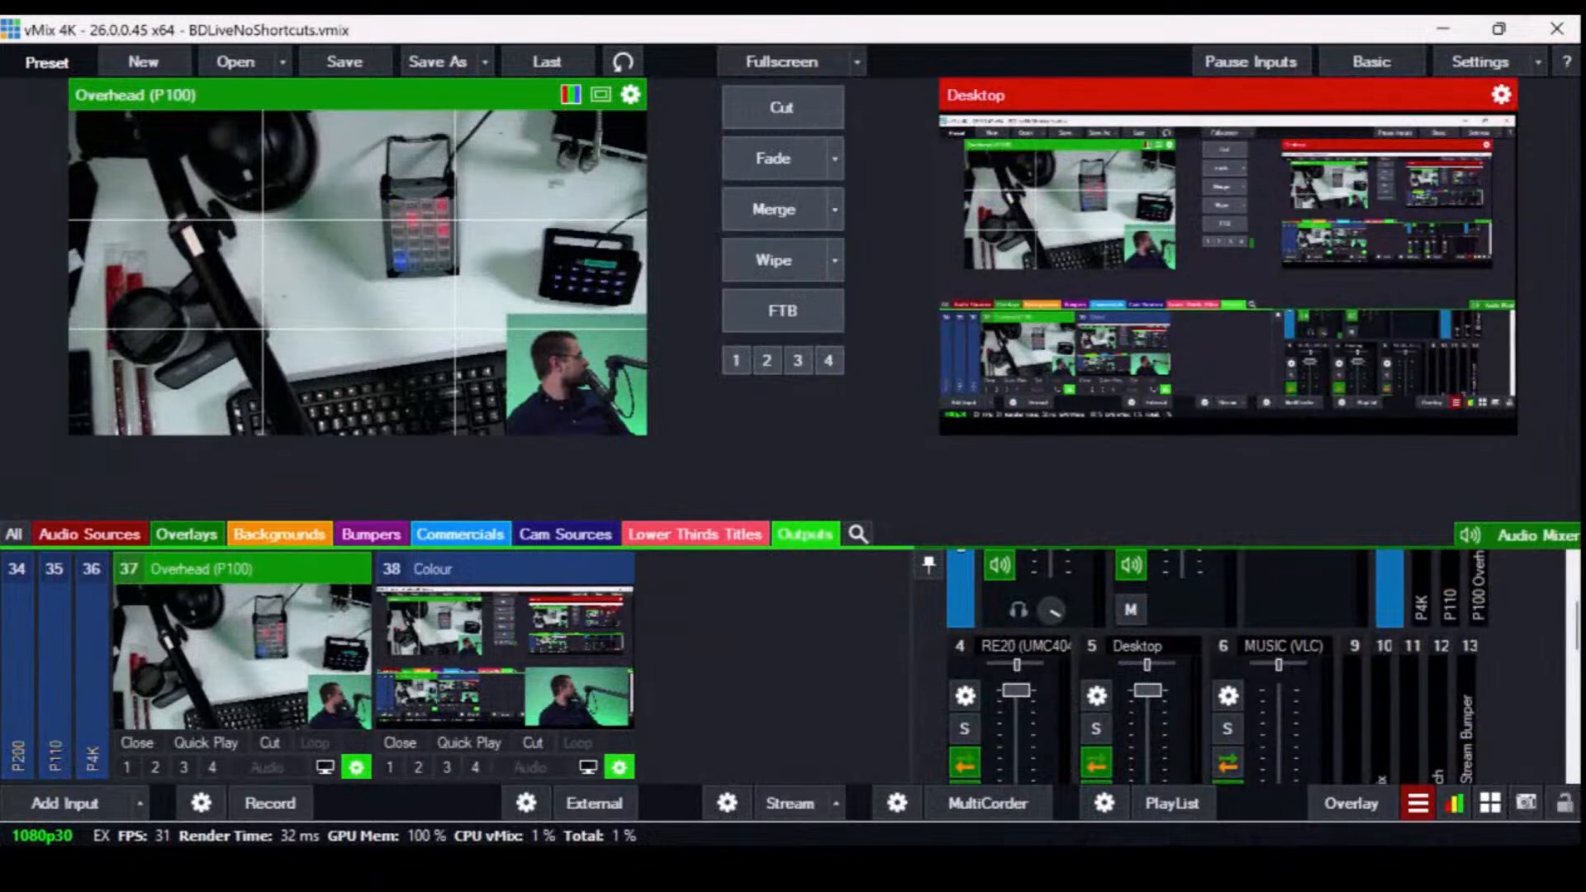
- Enable cropping on layer 2 of input 38 Colour with Crop X1 277 and Crop X2 1473
left_click(620, 767)
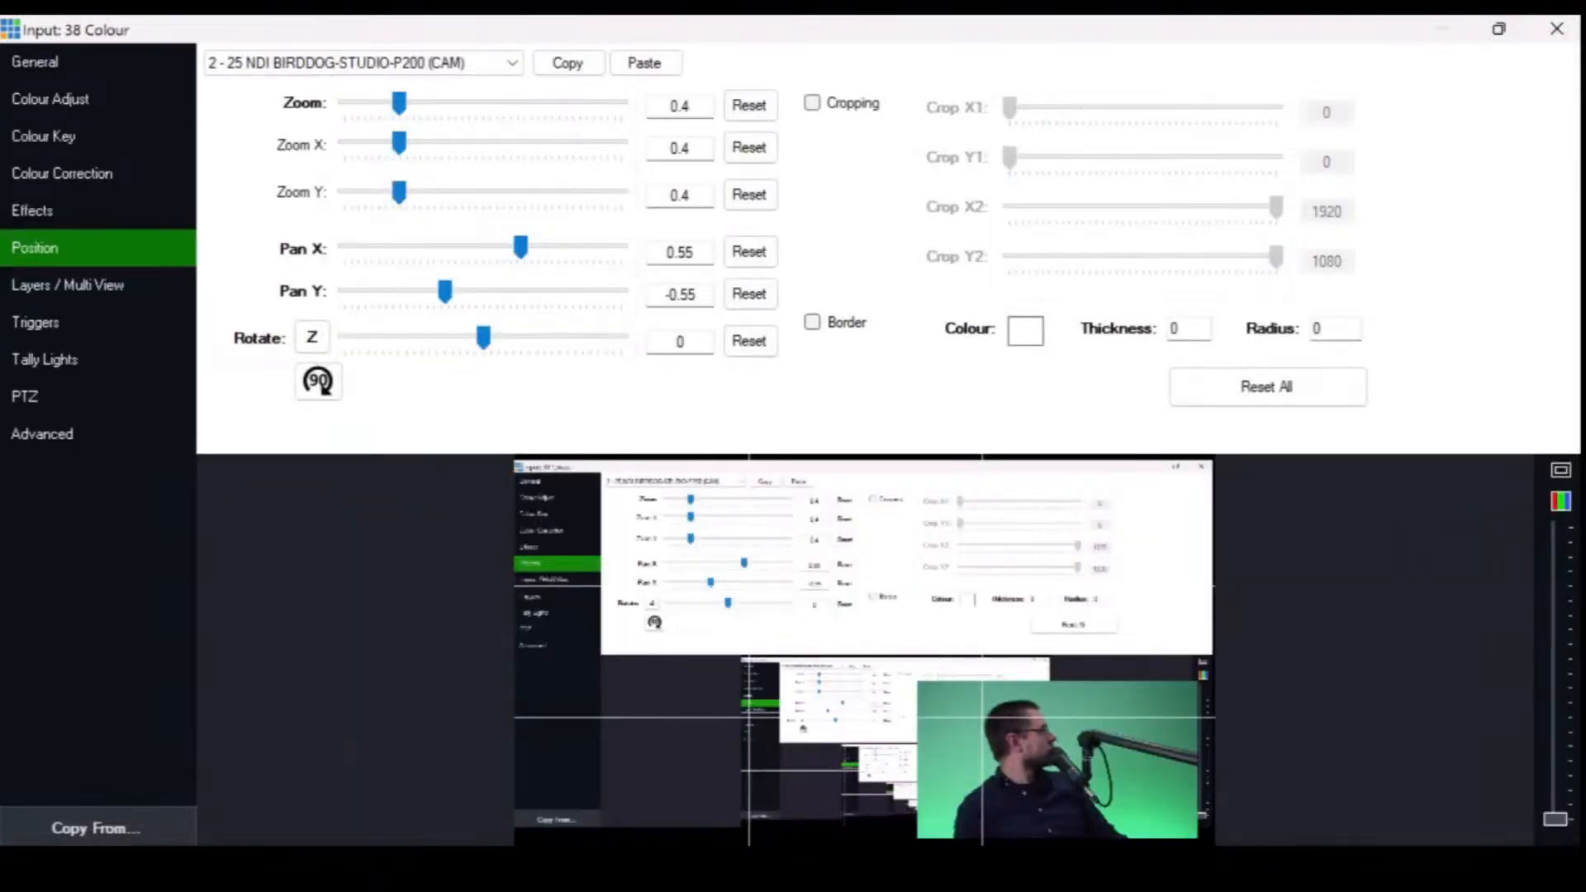
left_click(814, 103)
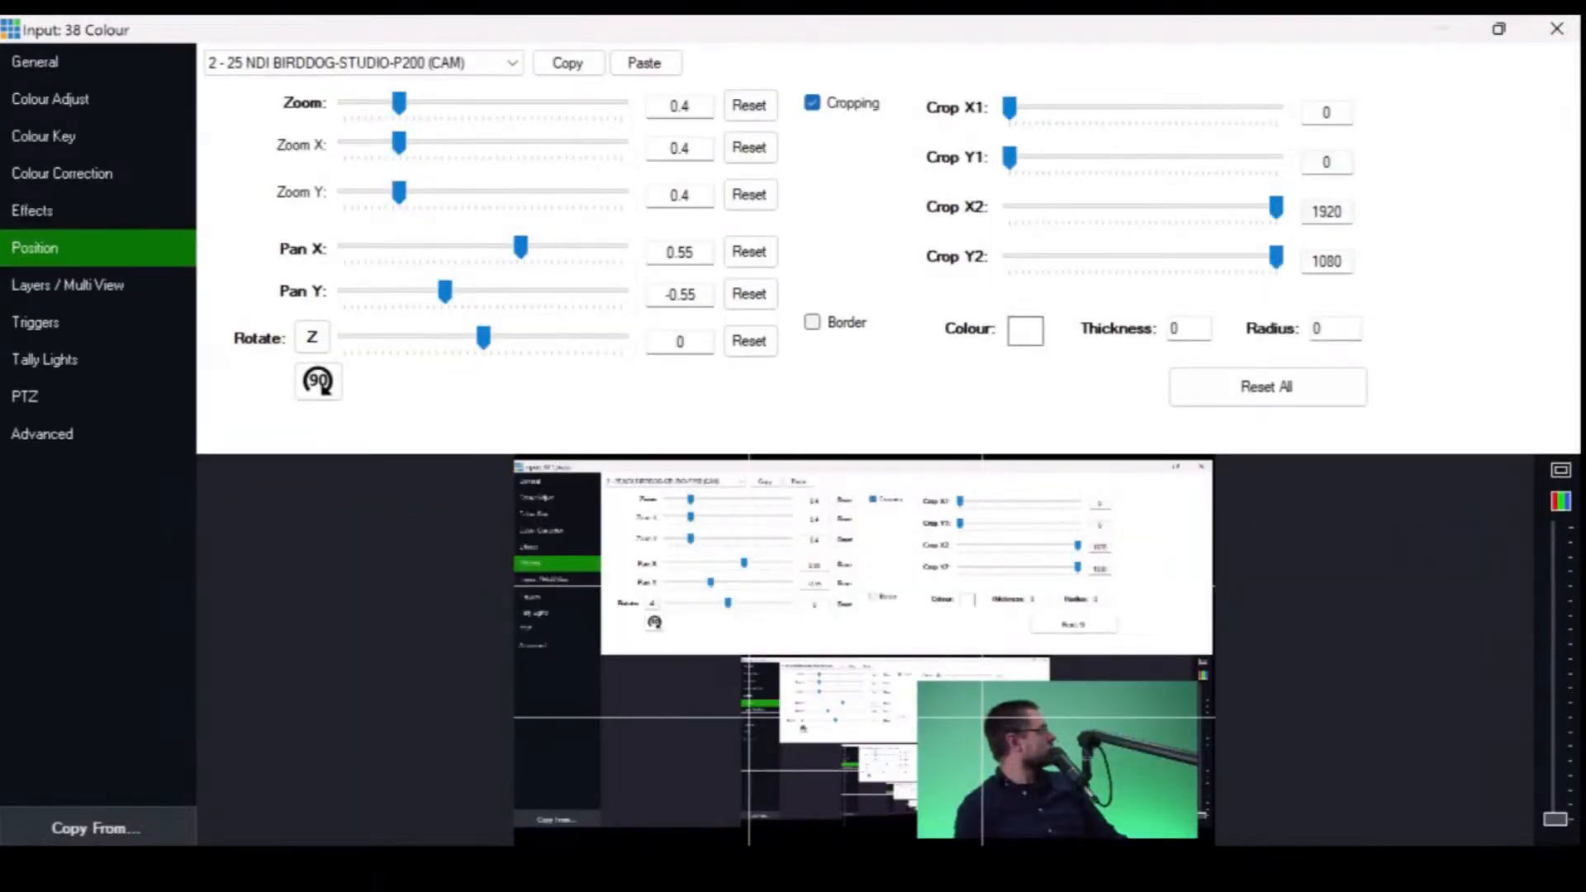
type("277")
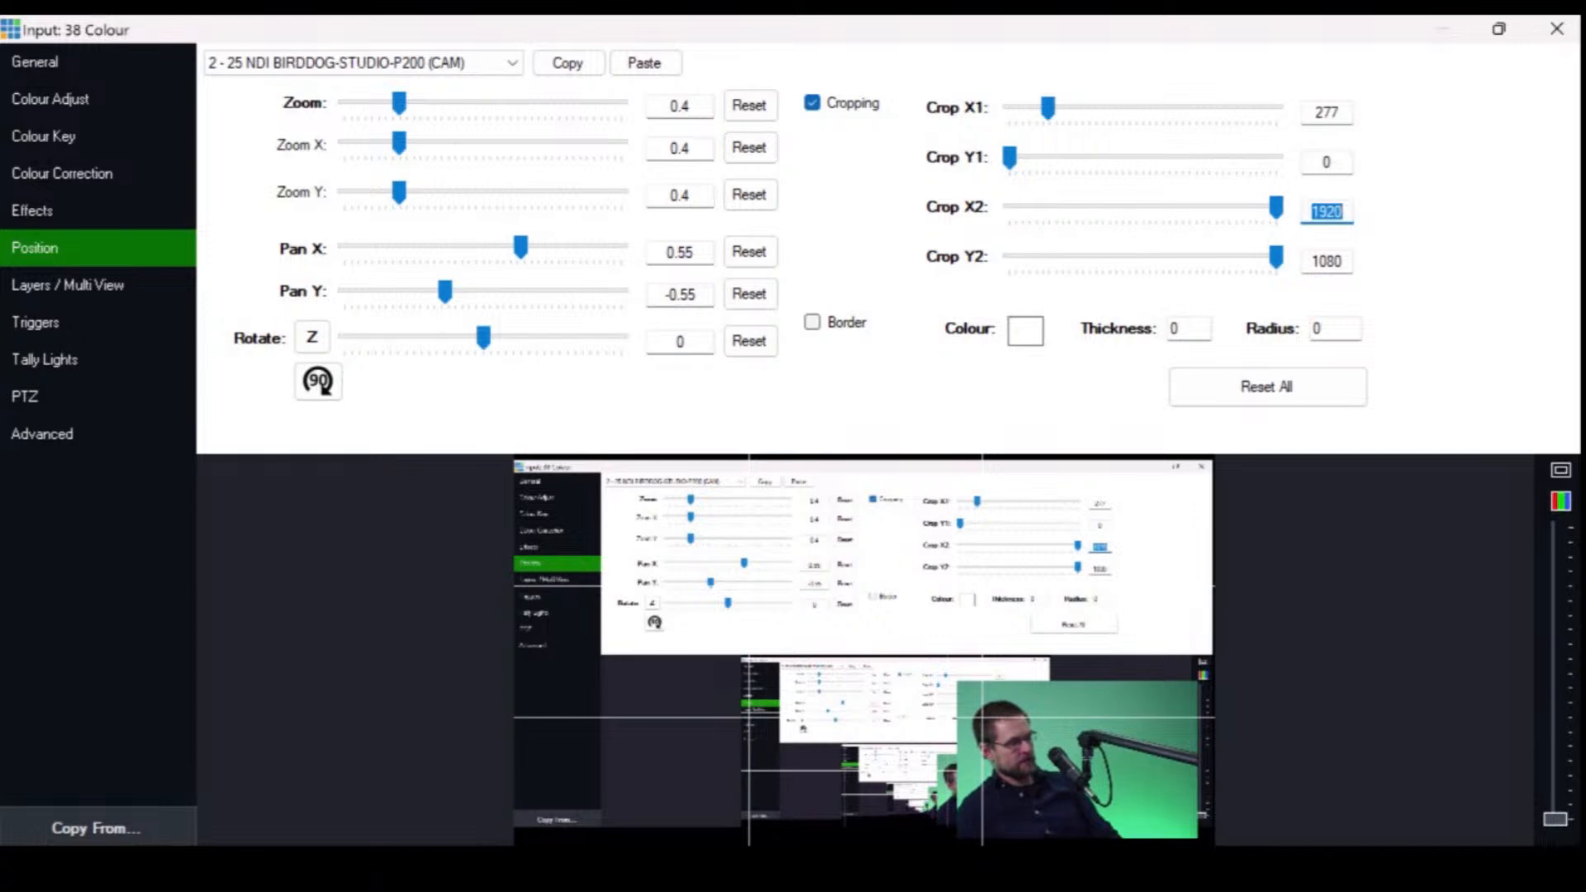
type("1473")
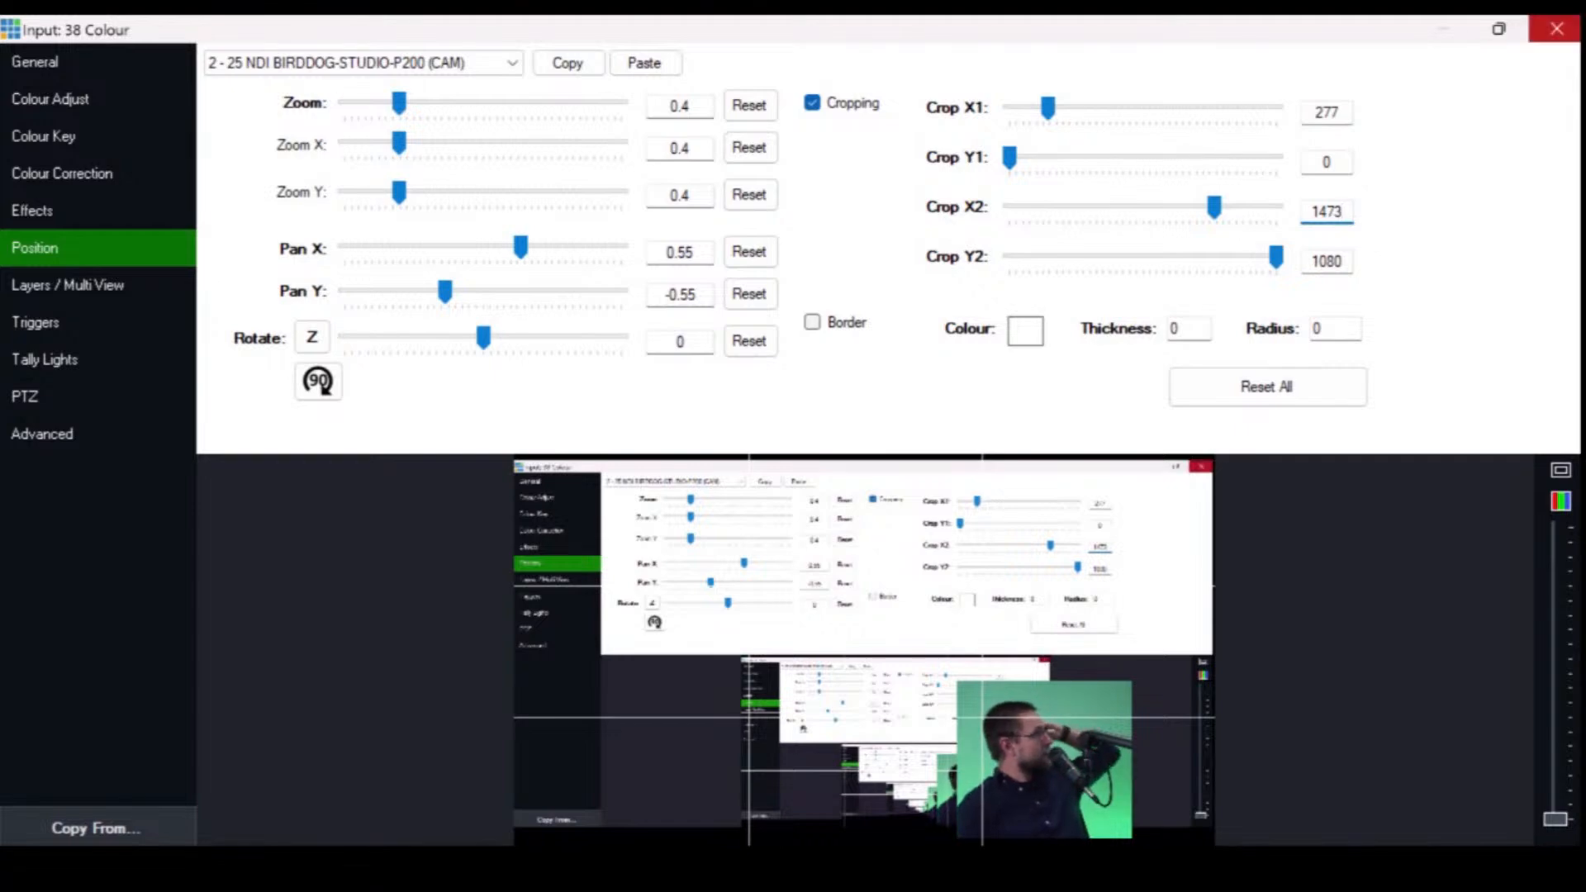
left_click(1556, 29)
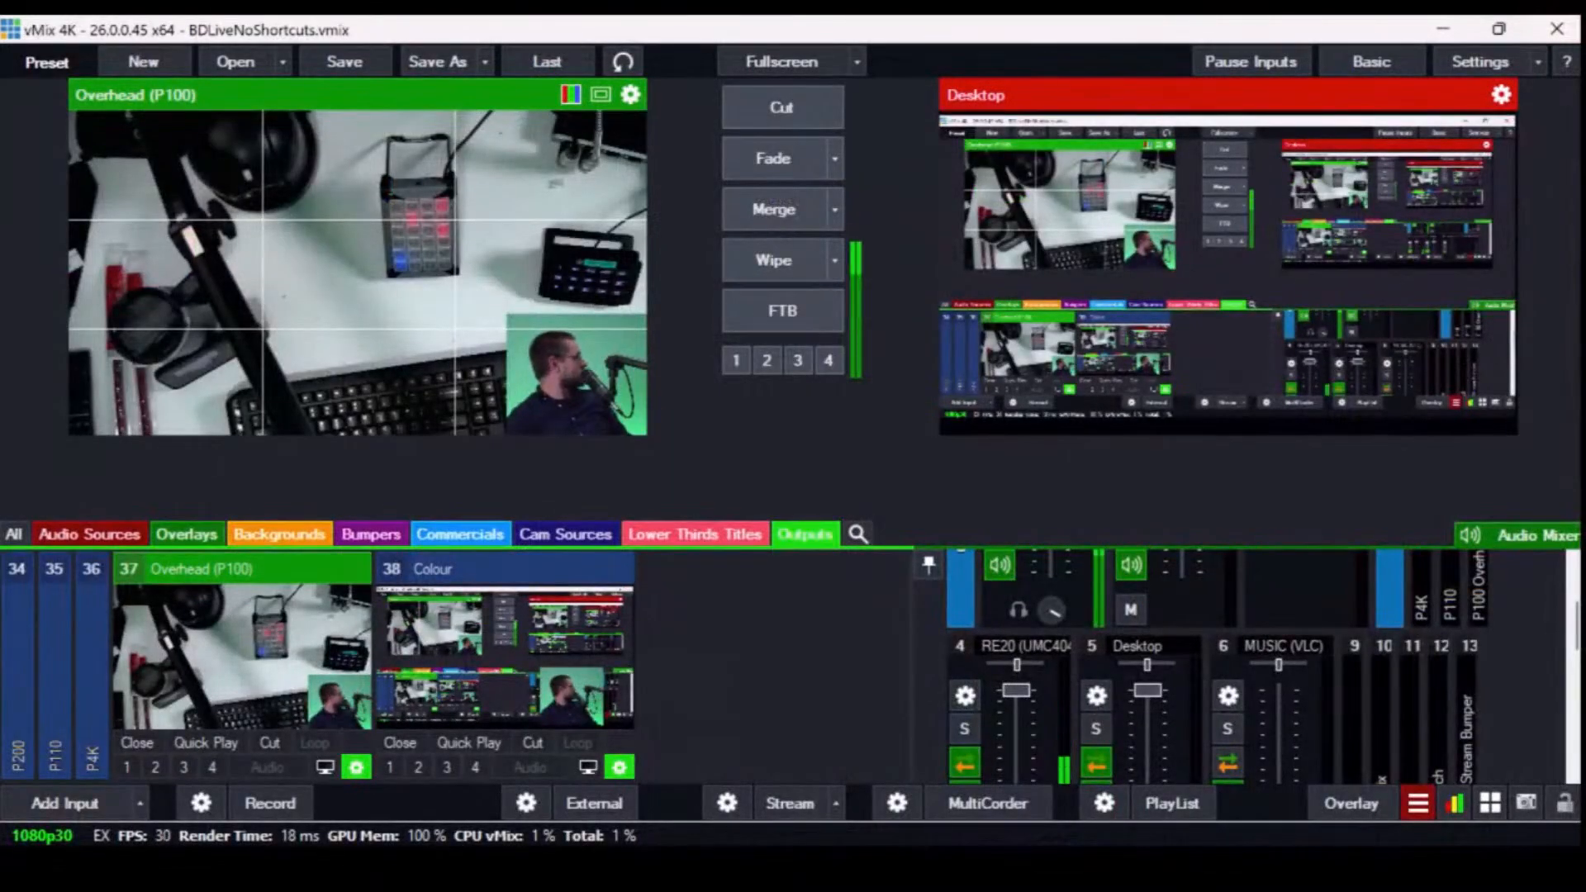
- Match input 38's layer 2 position to input 37 by setting Pan X to 0.798 and Pan Y to -0.655
left_click(356, 768)
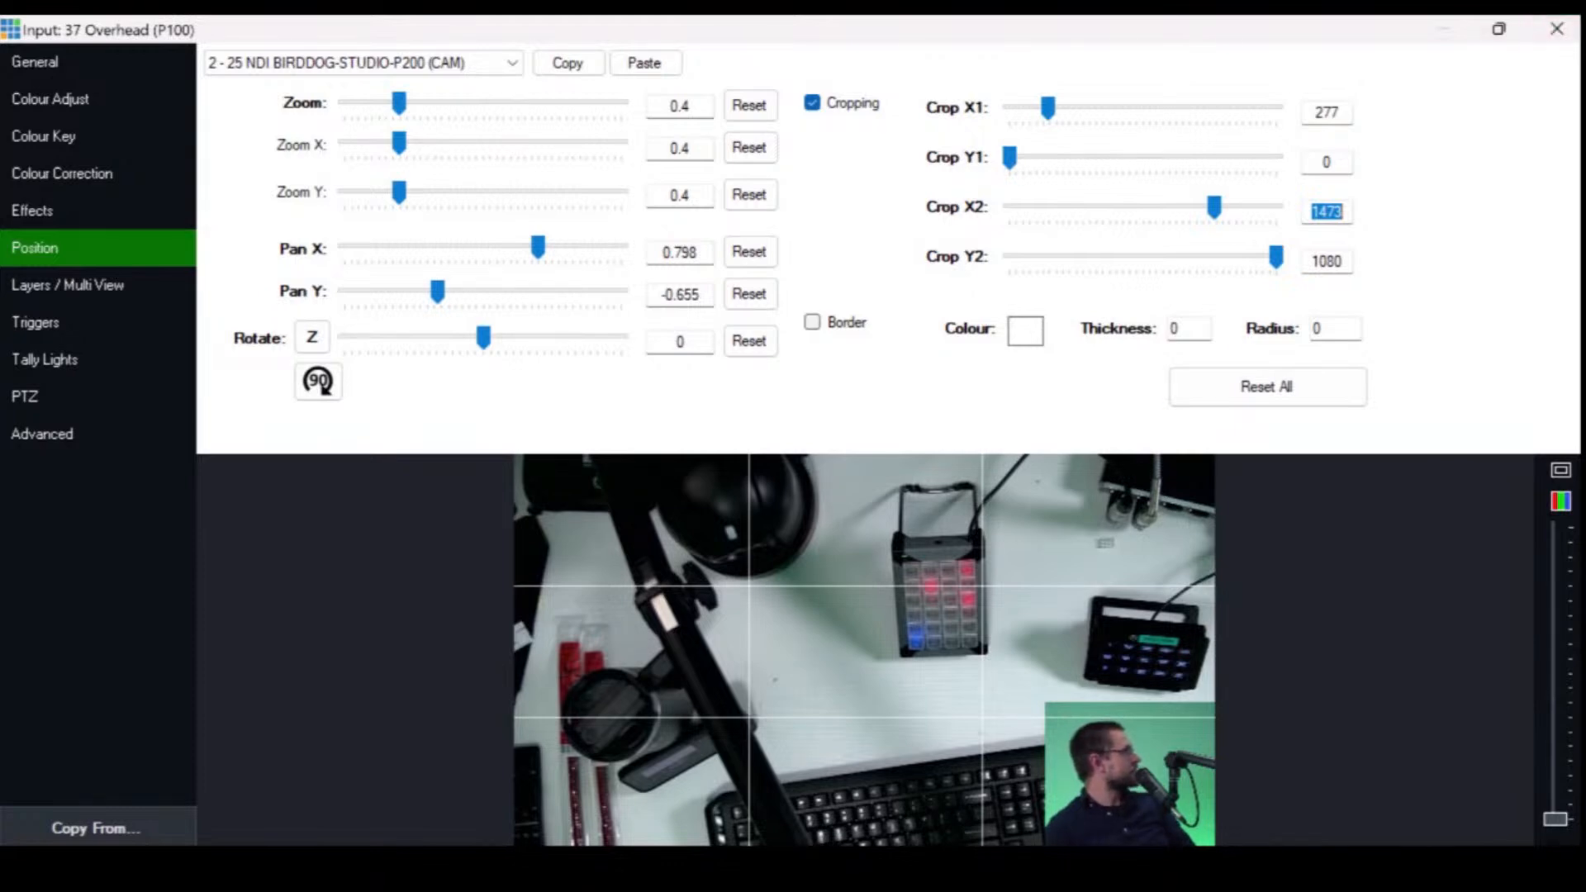
left_click(1558, 29)
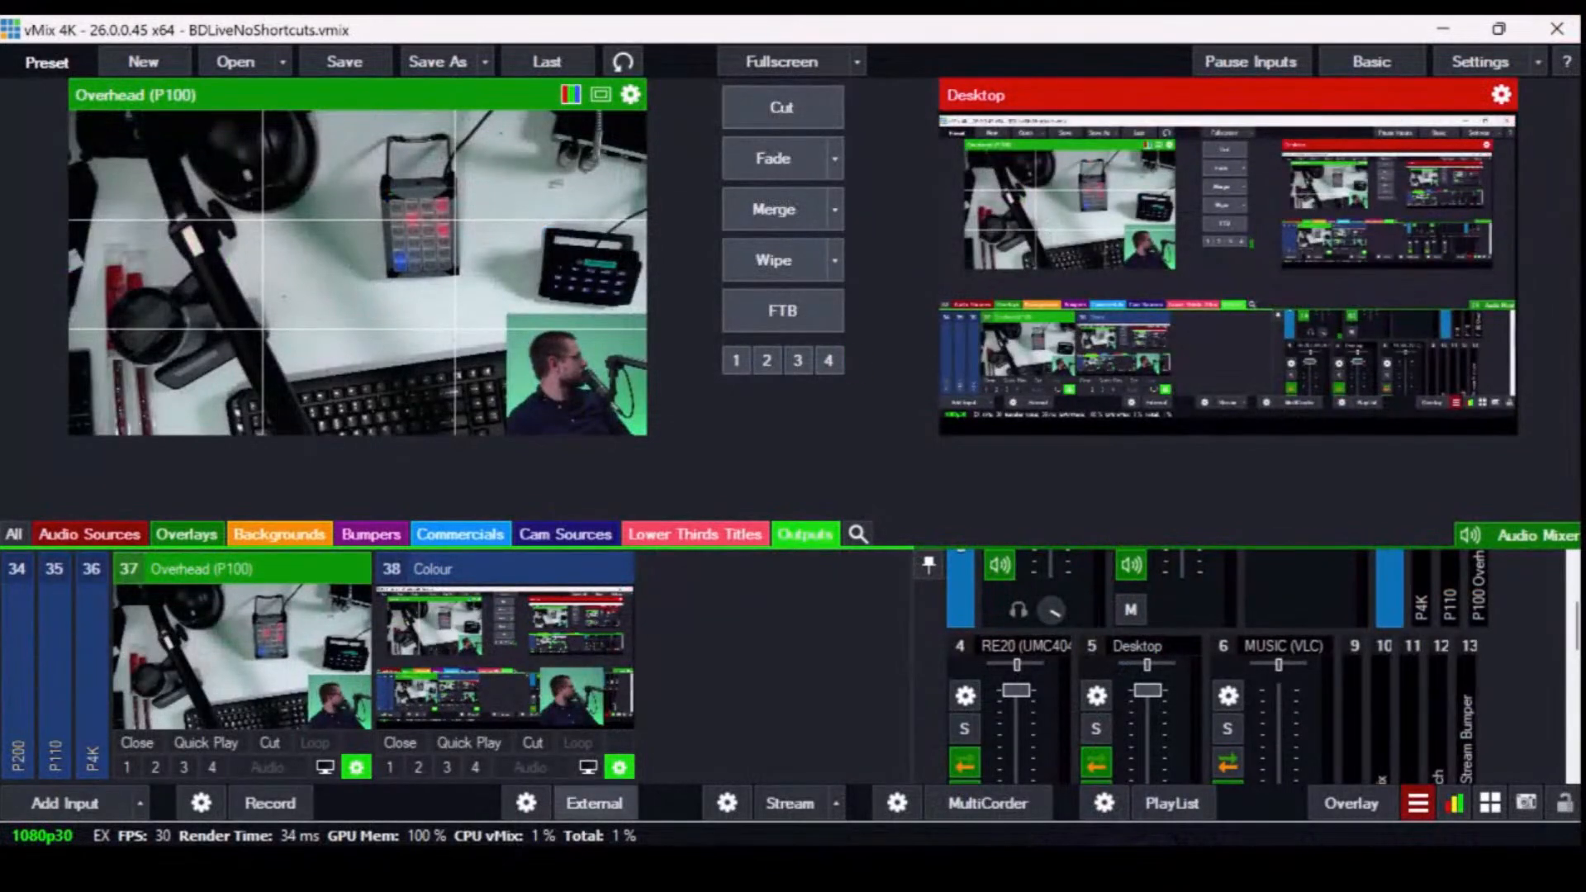
left_click(619, 768)
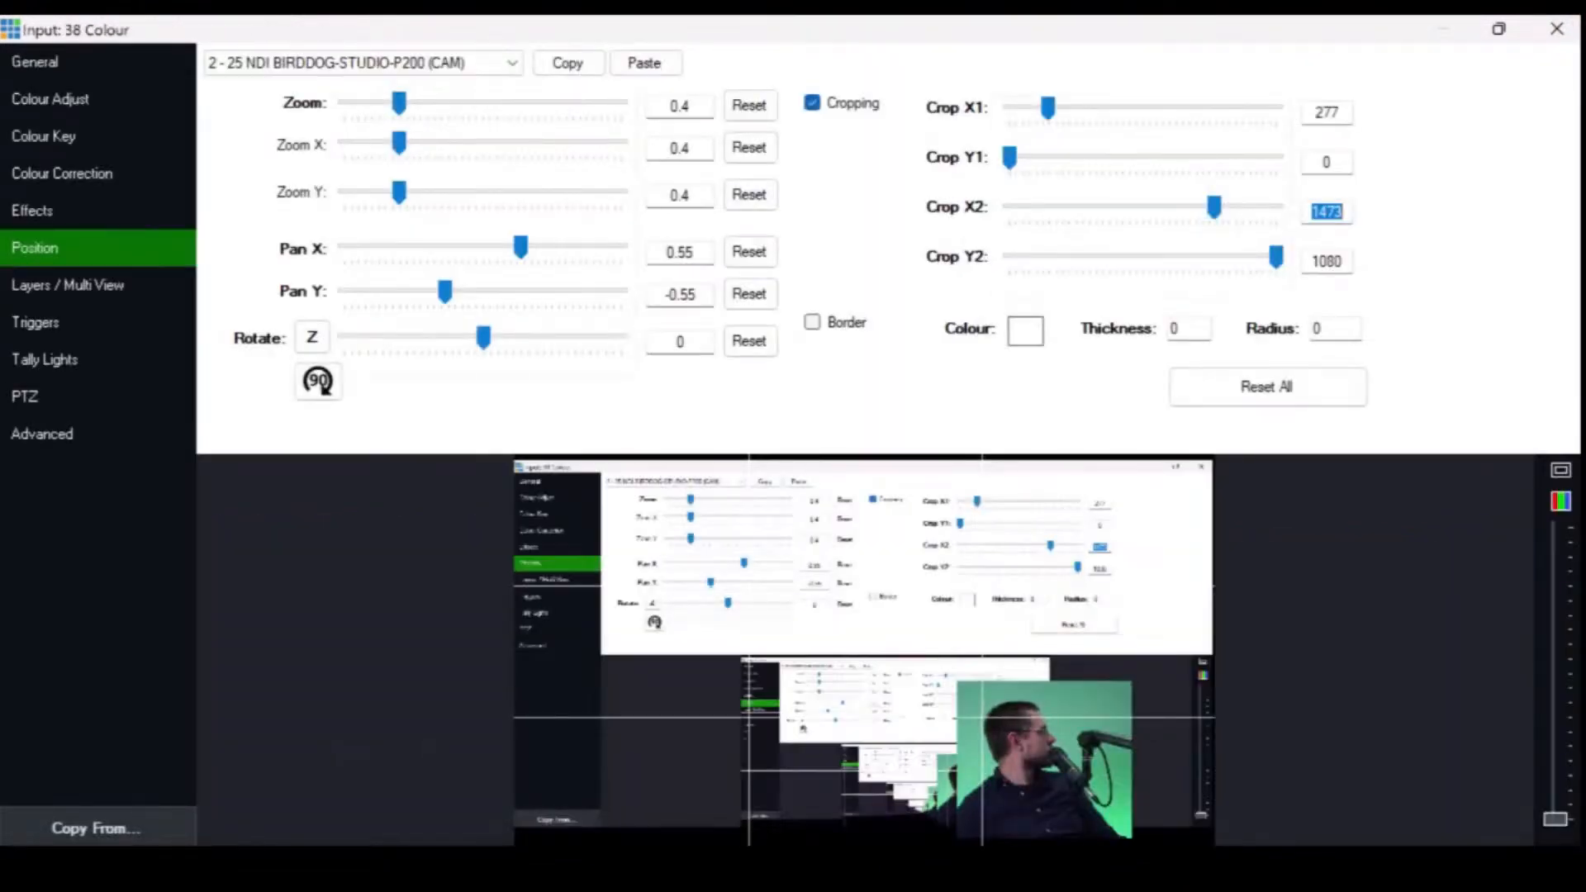
left_click_drag(664, 253, 738, 253)
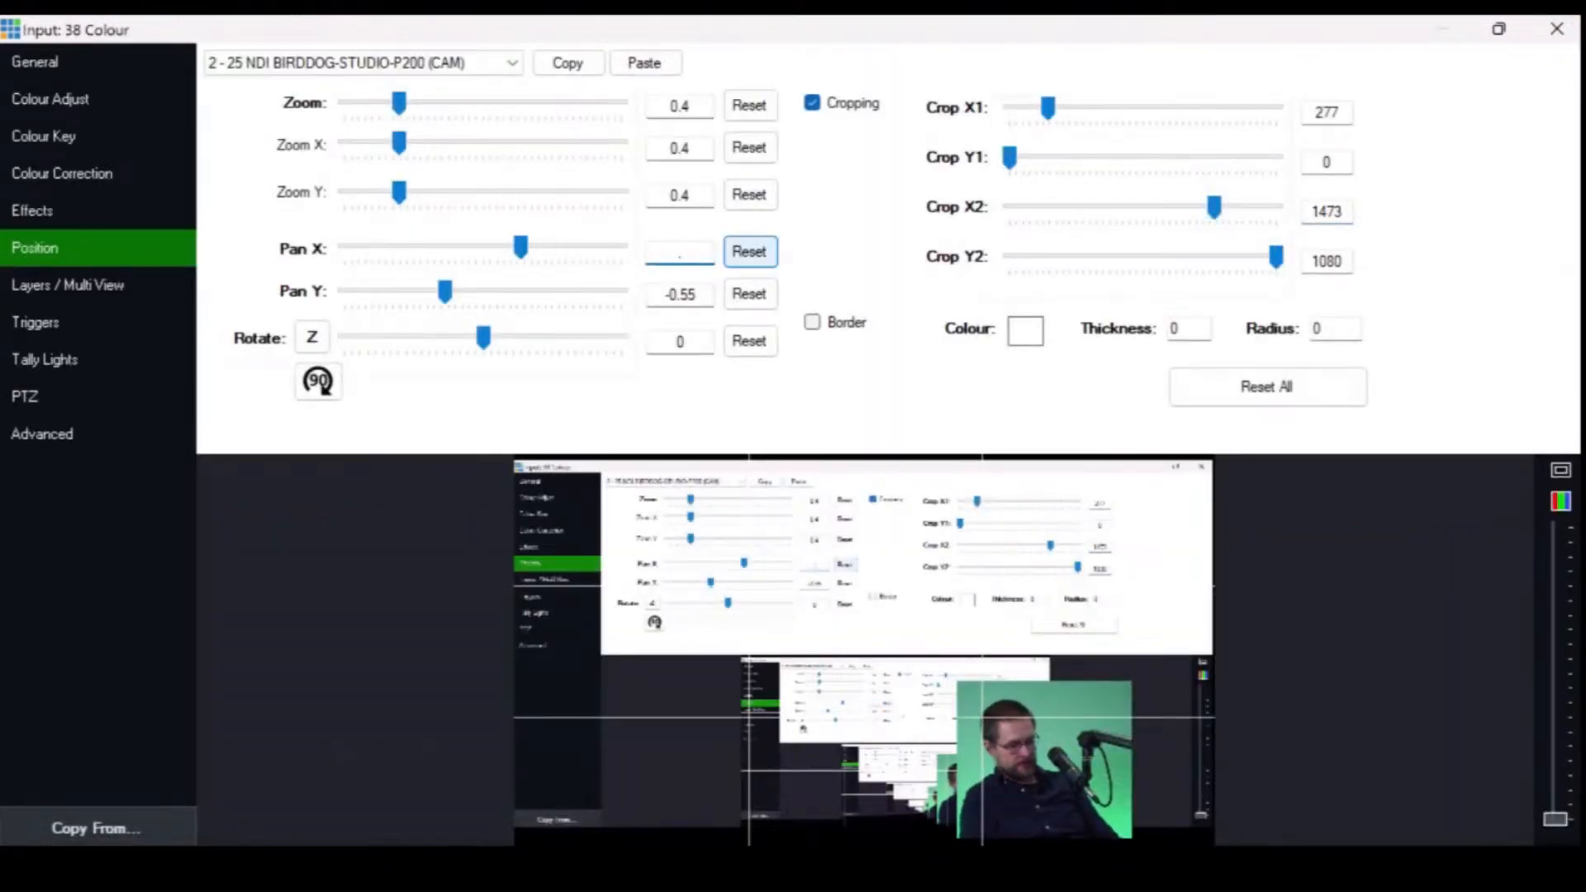
type(".798")
key("Tab")
key("Tab")
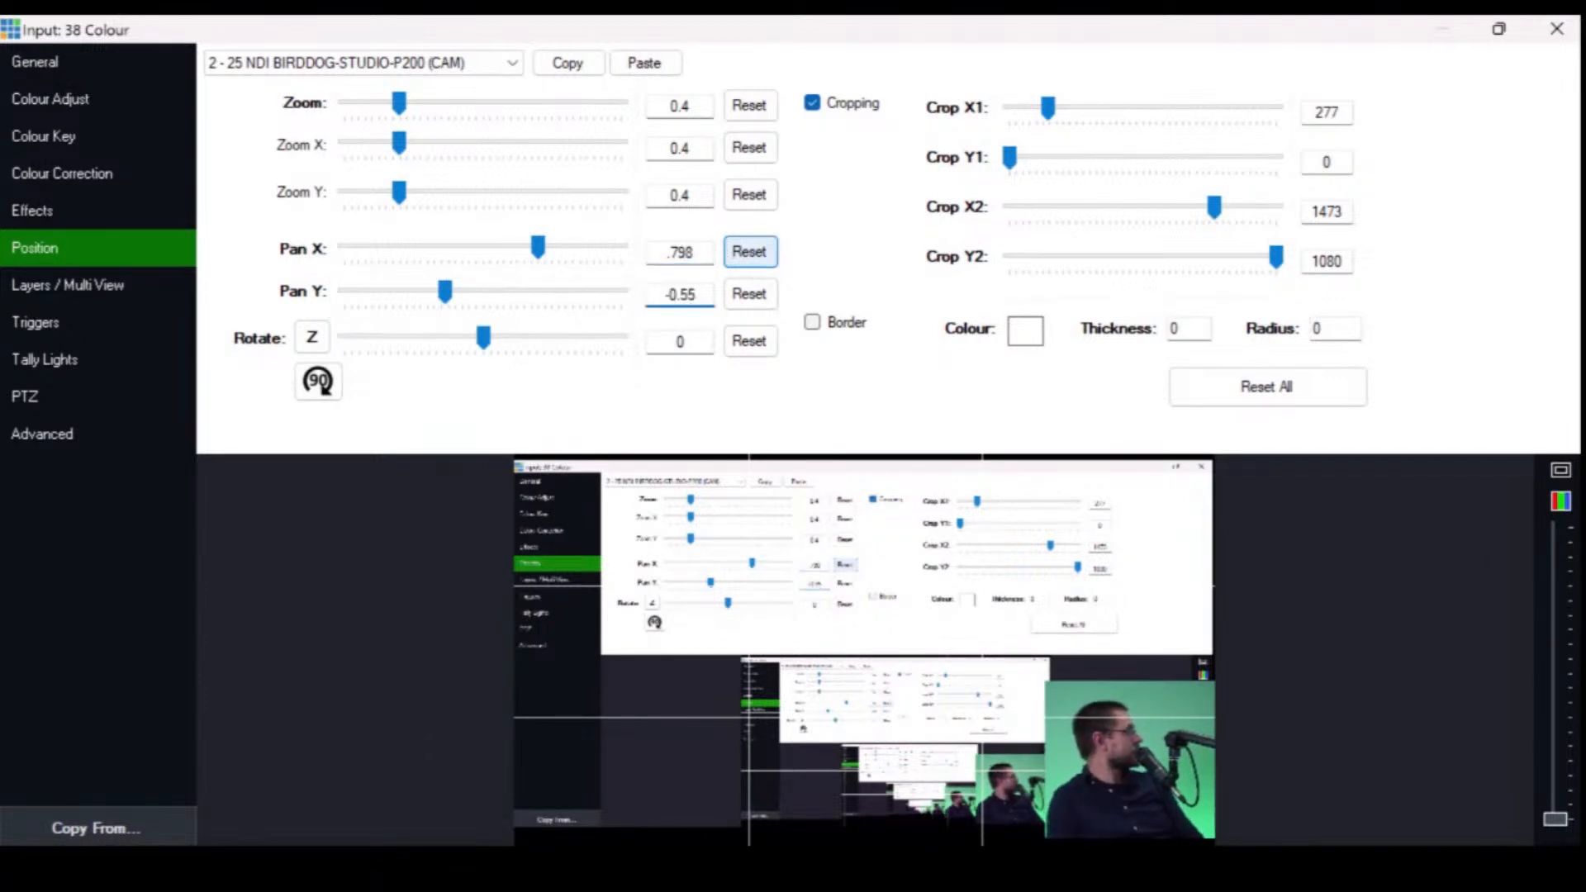
key("BackSpace")
key("BackSpace")
type("655")
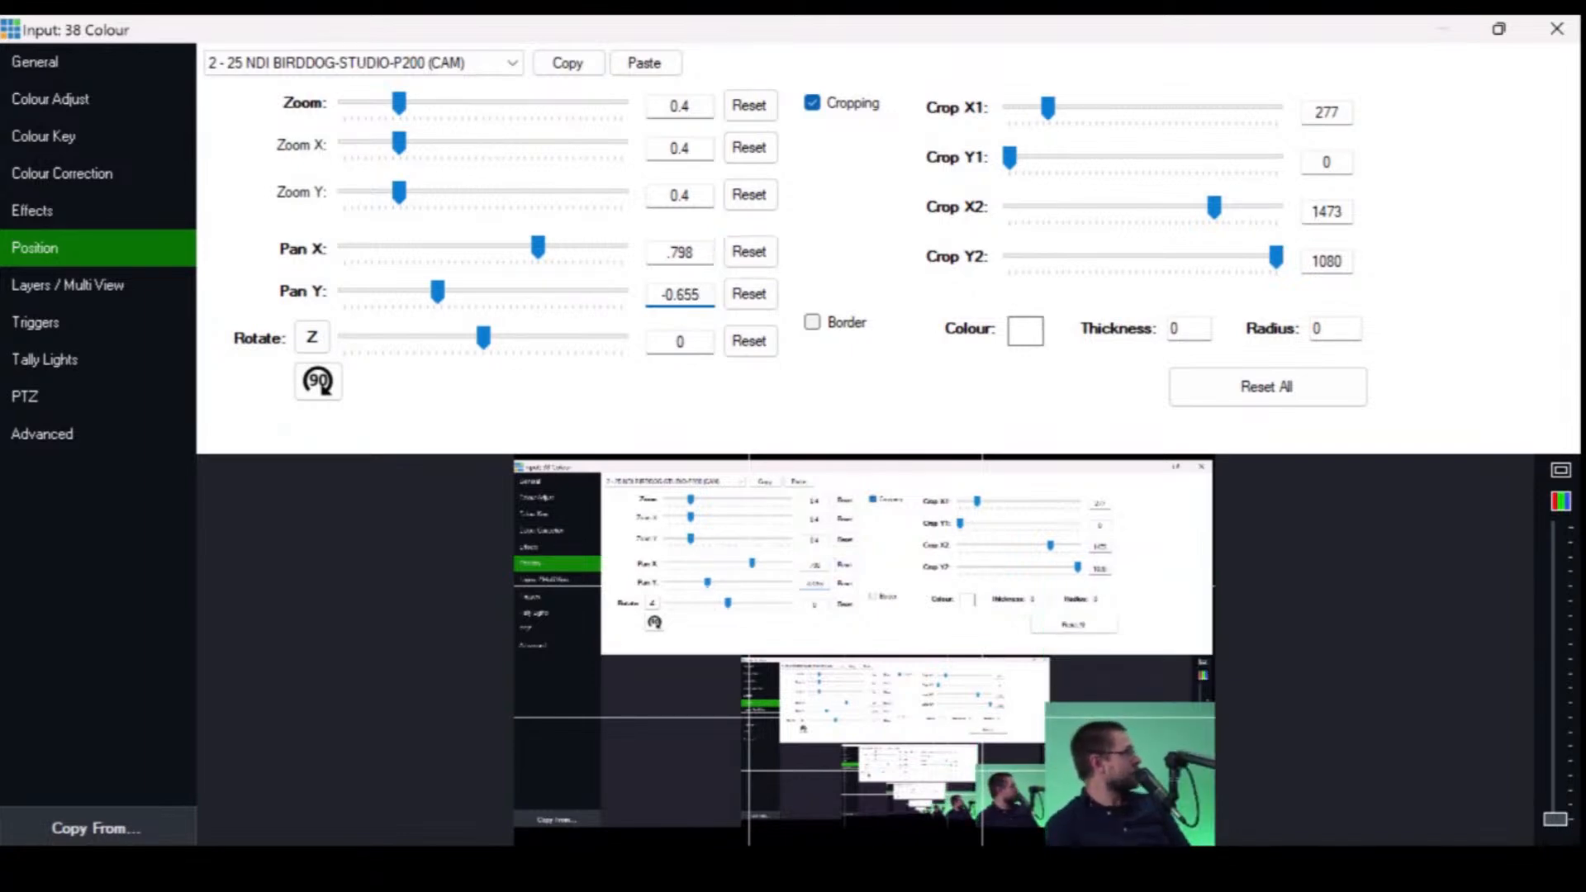
left_click(1557, 29)
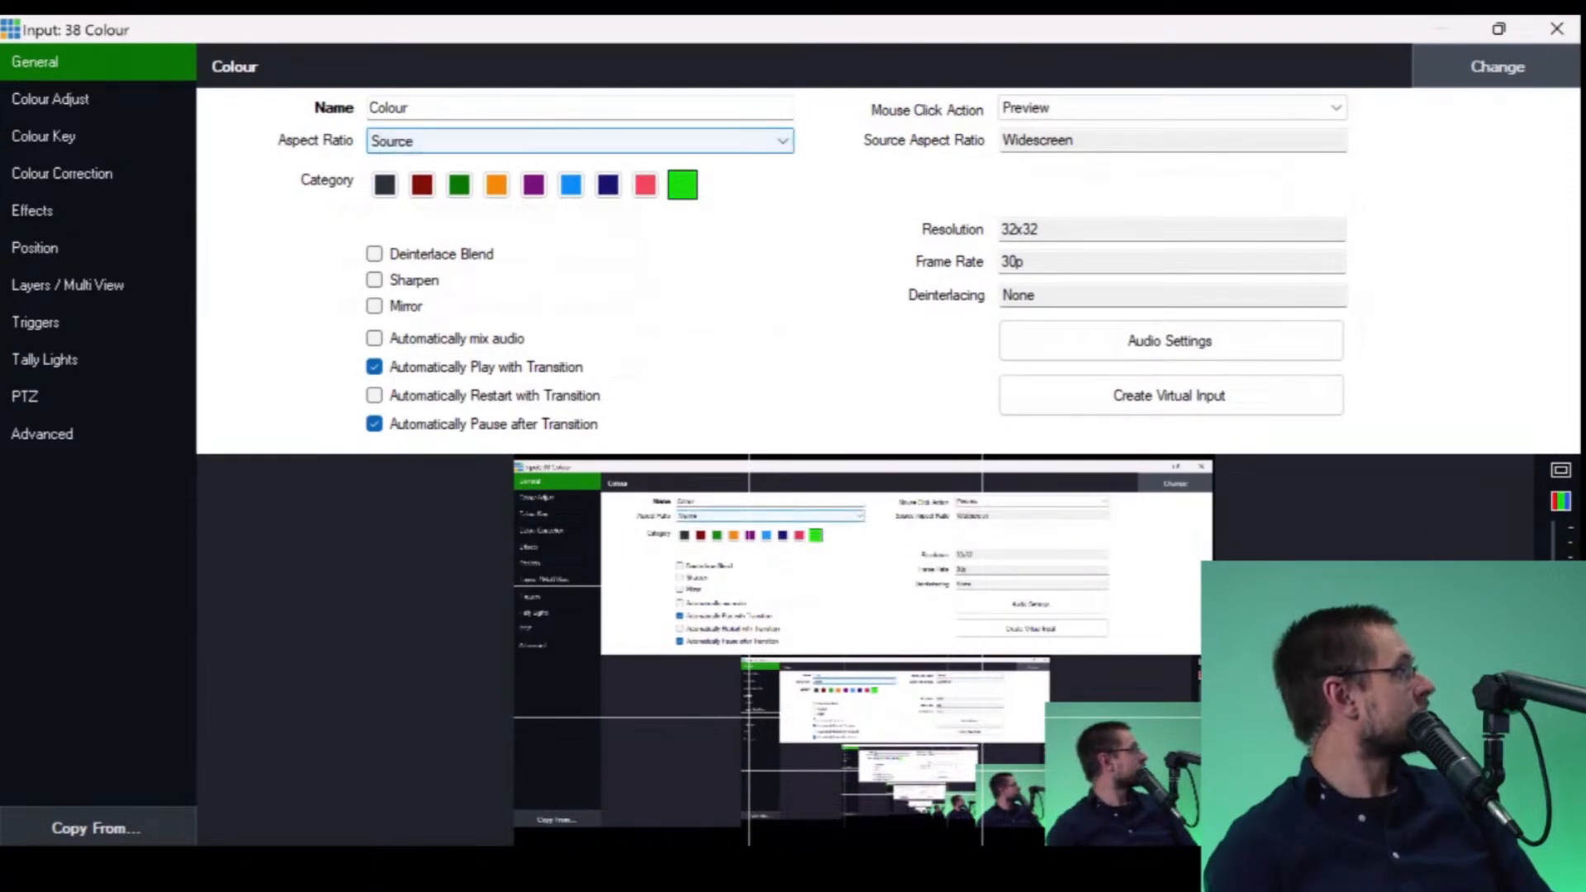
- Rename input 38 Colour as Desktop Out
left_click_drag(417, 109, 368, 108)
type("Desktop")
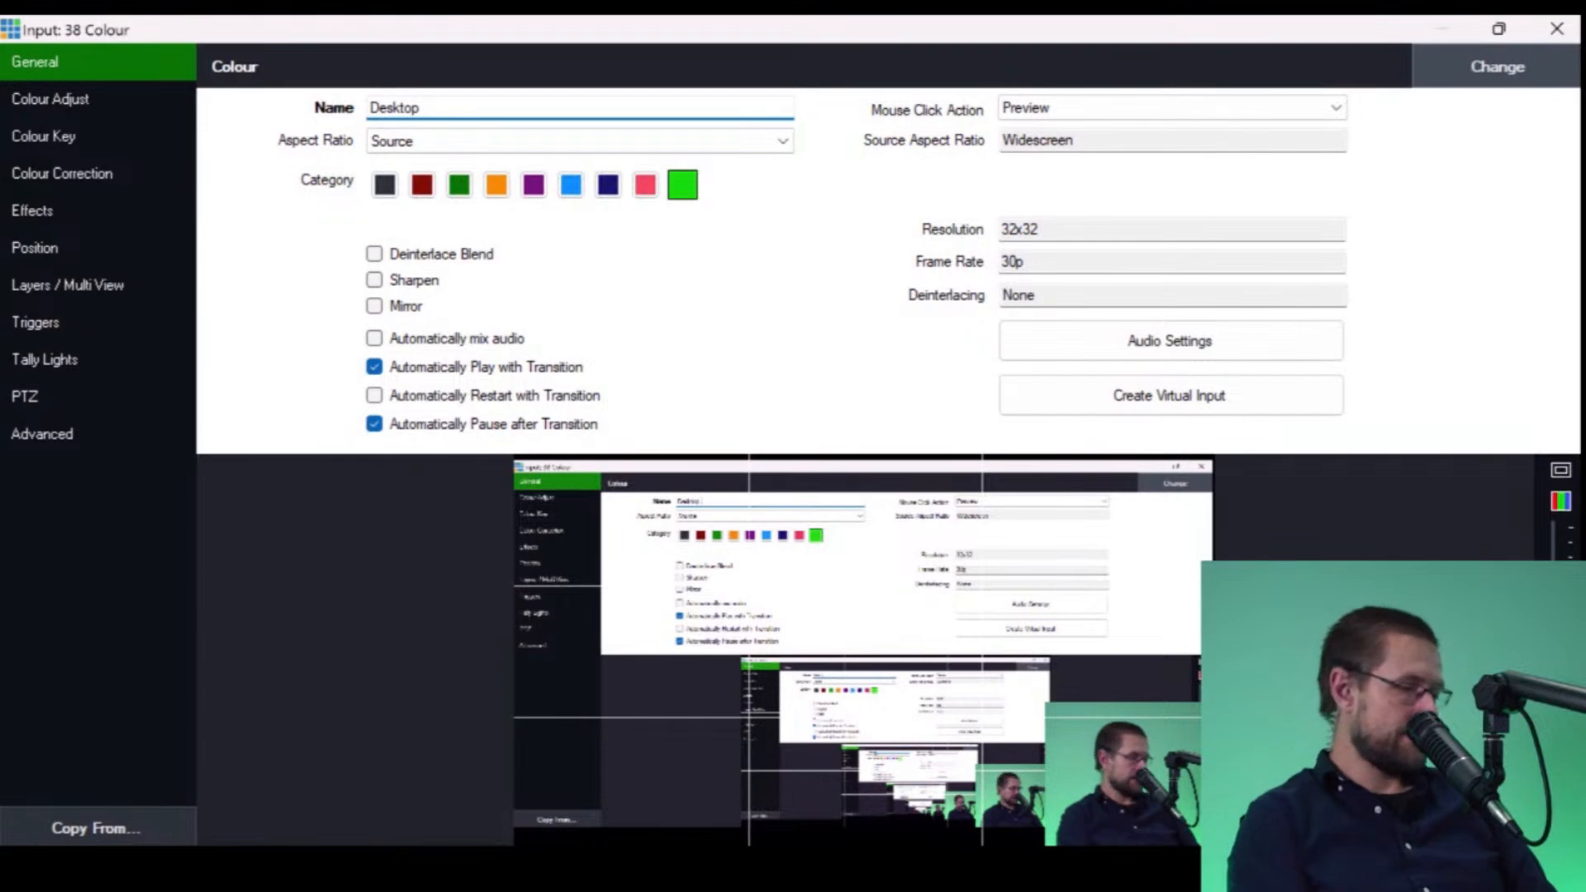
type(" Out")
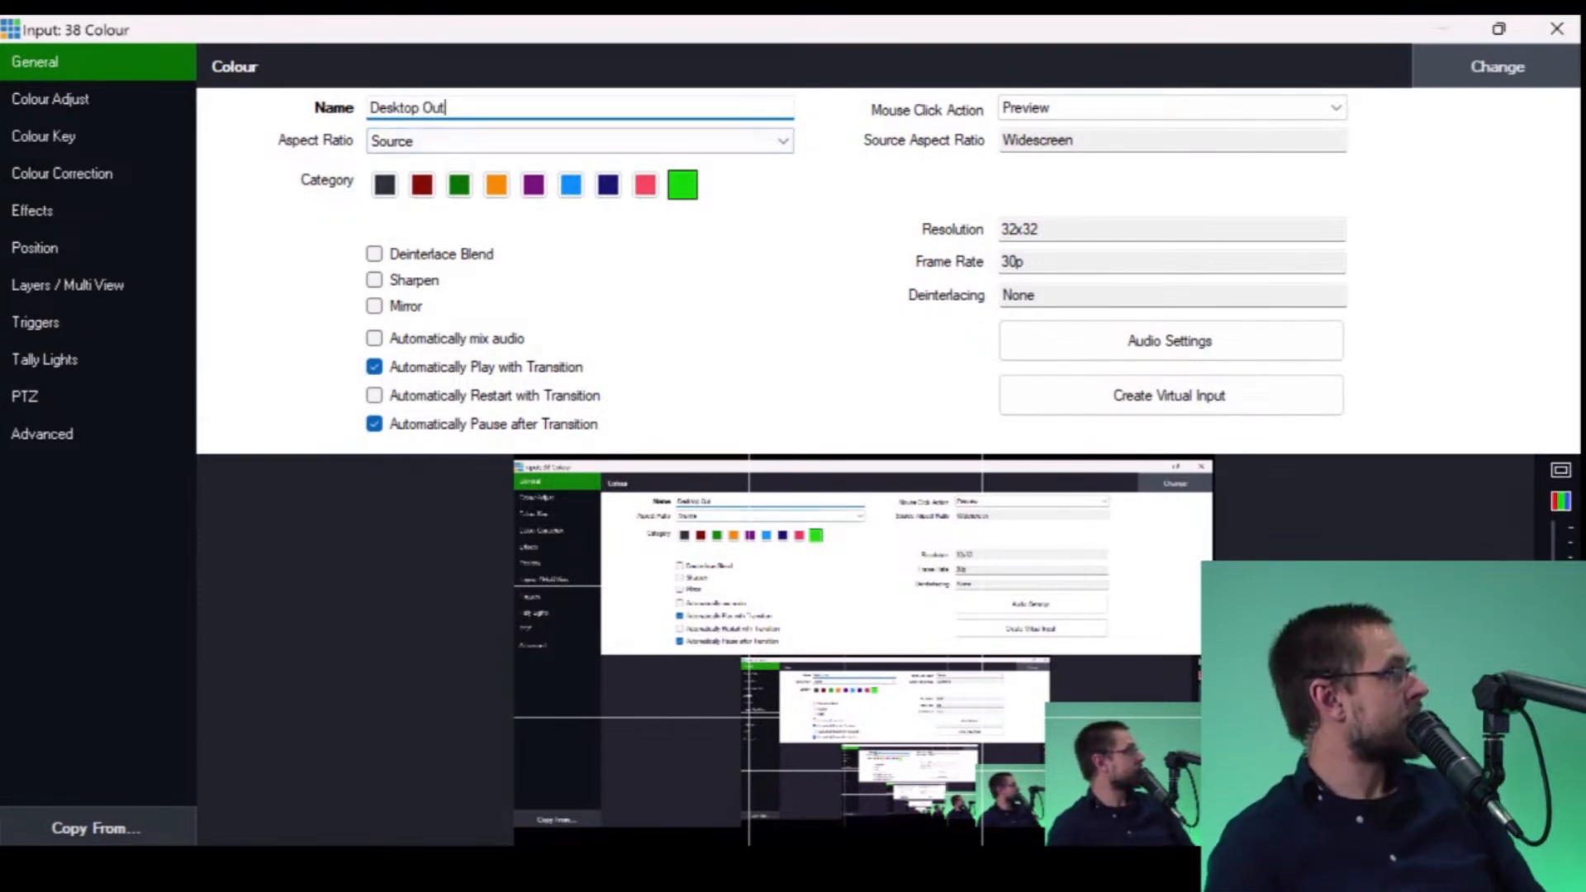
left_click(1556, 29)
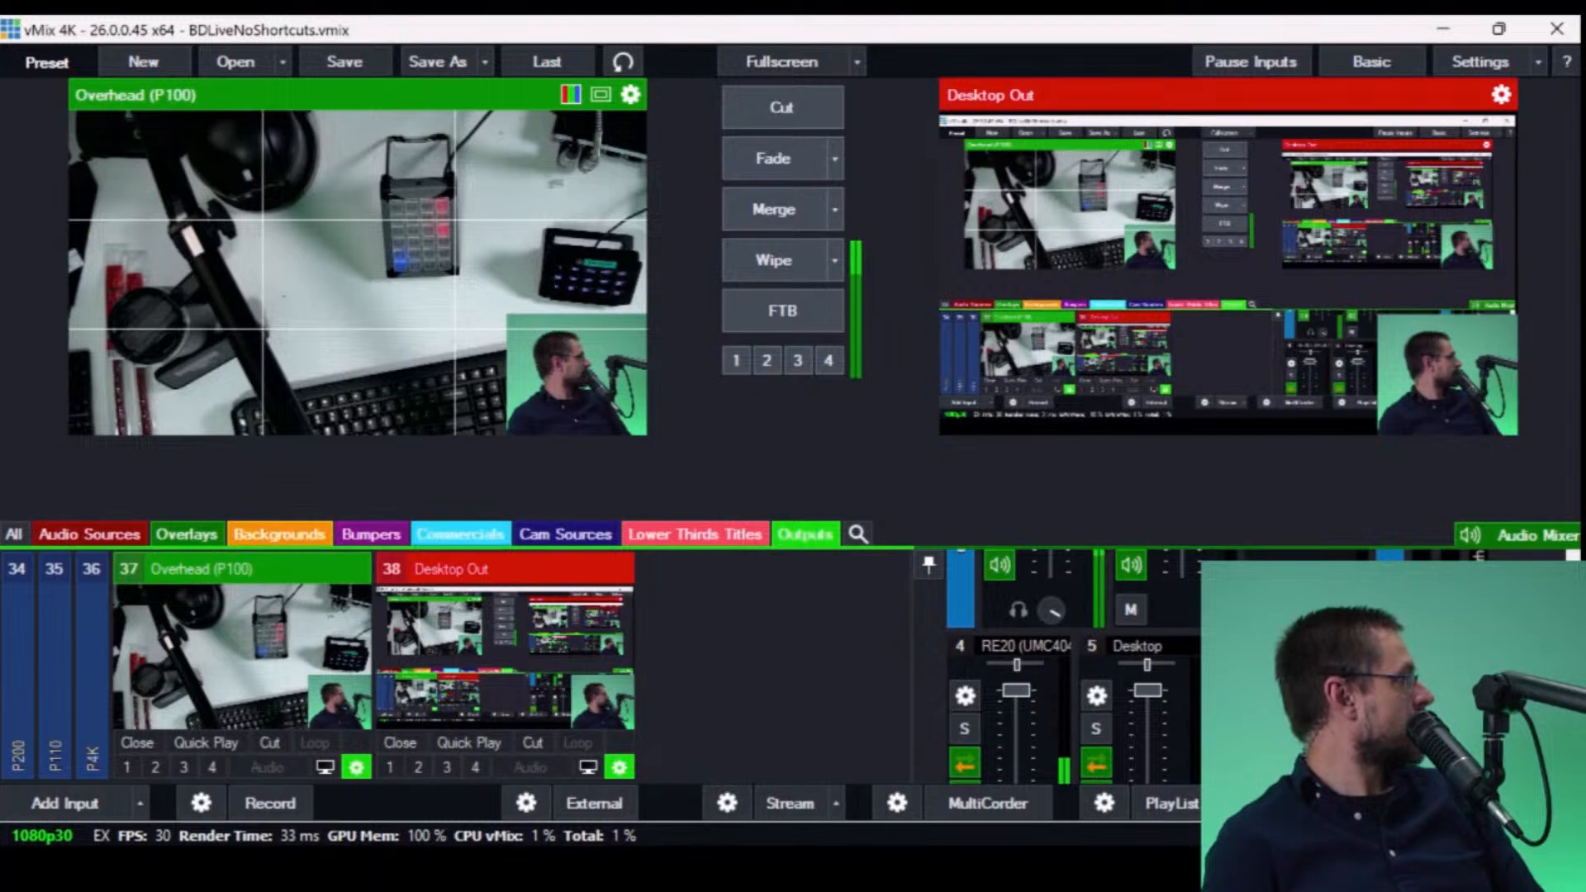
- Rename input 5 Desktop in the Cam Sources category as Desktop IN
left_click(565, 534)
scroll(405, 661, "down", 2)
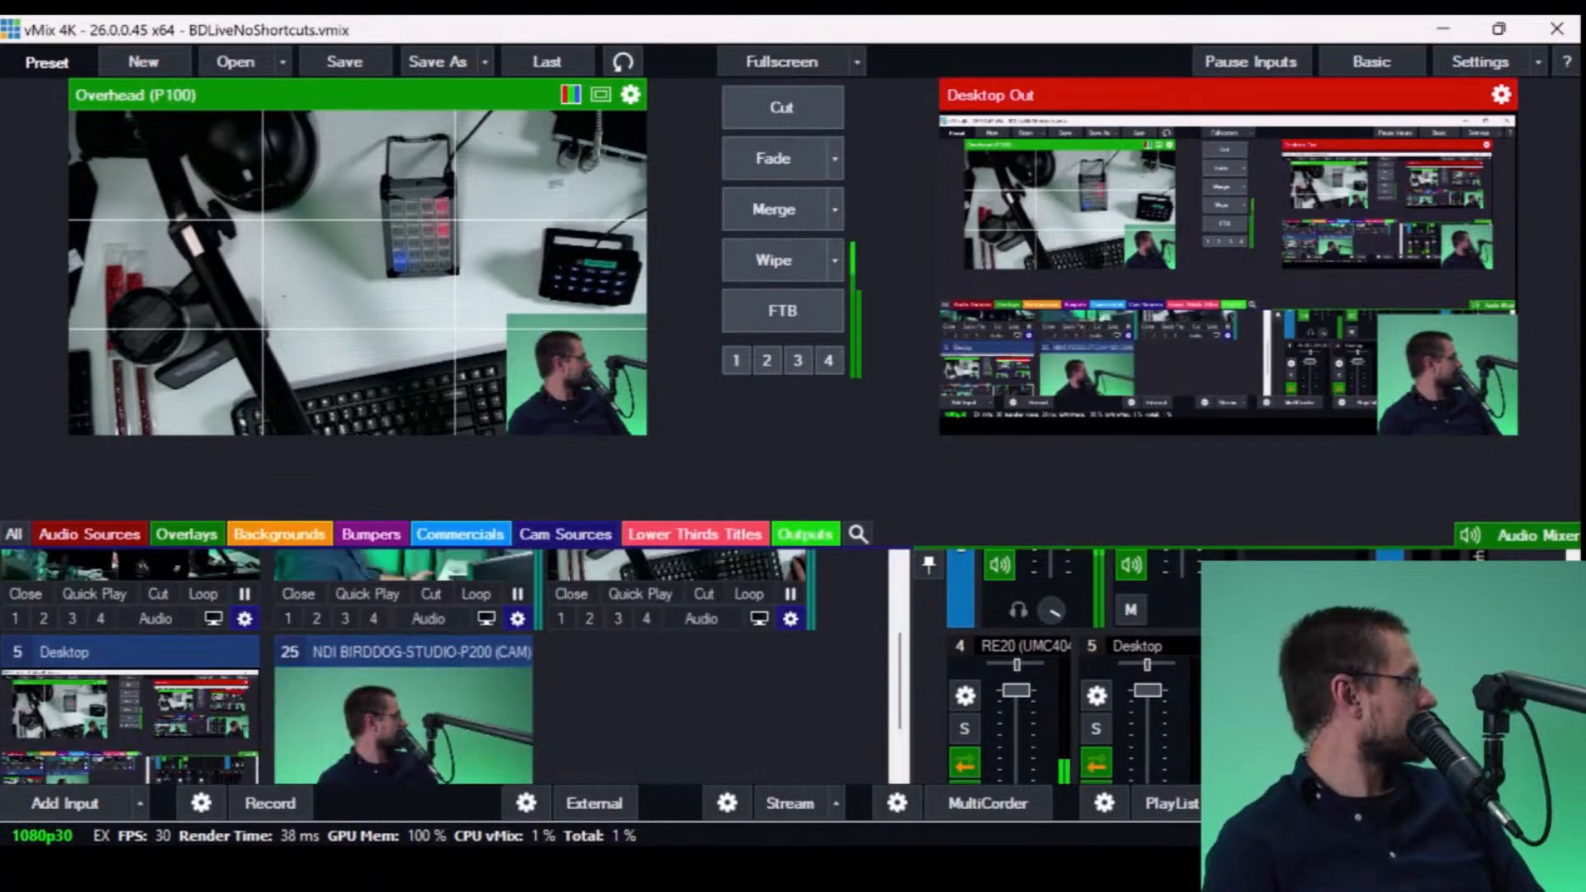
scroll(405, 668, "down", 1)
left_click(245, 769)
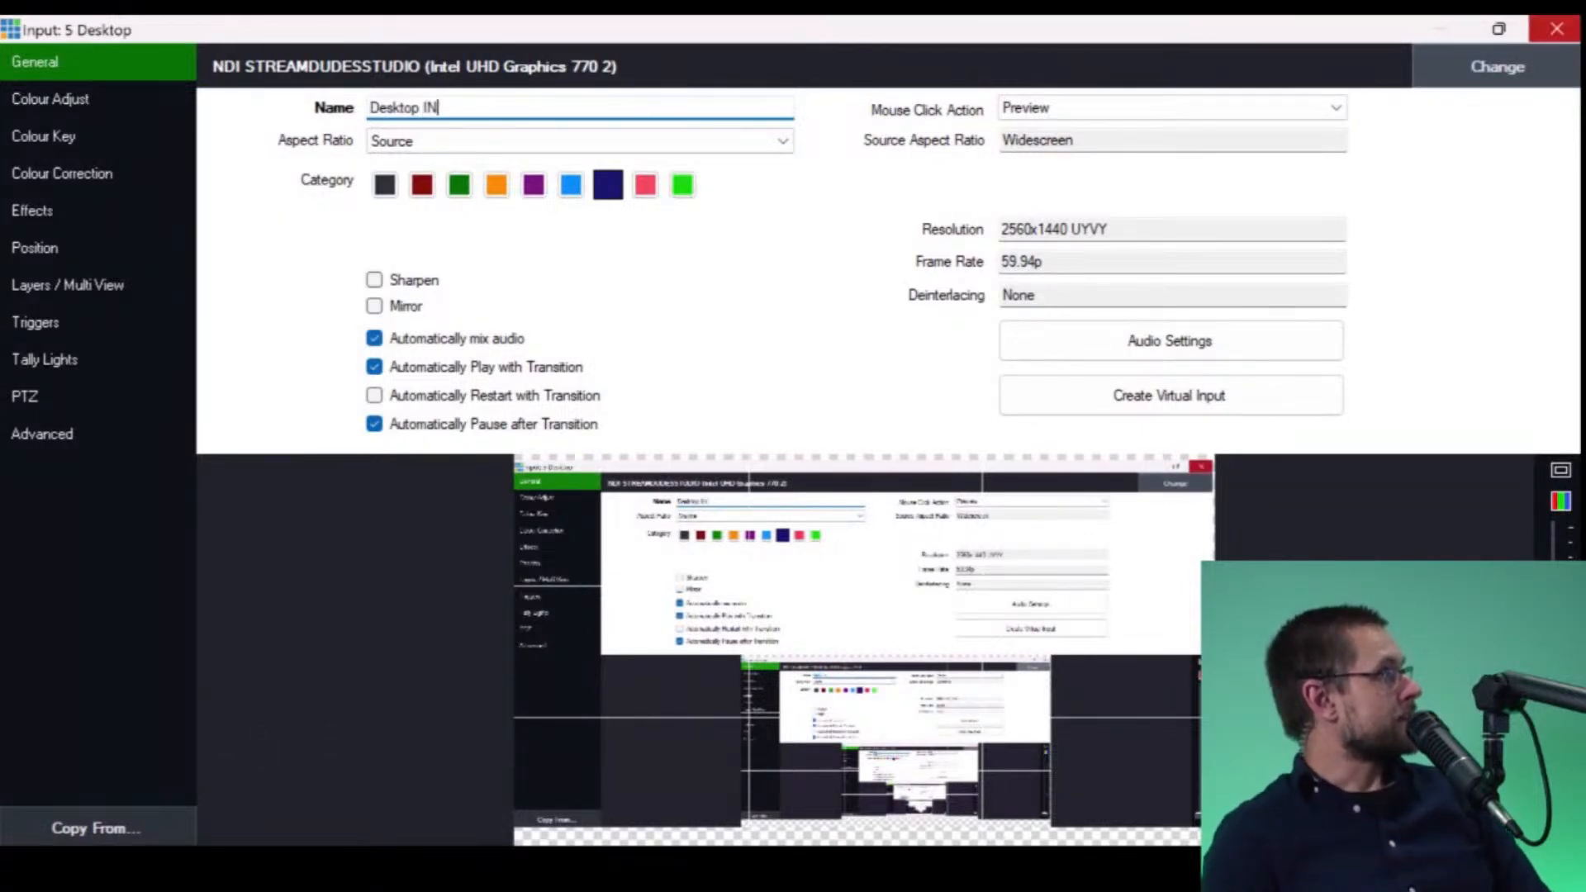
left_click(1557, 29)
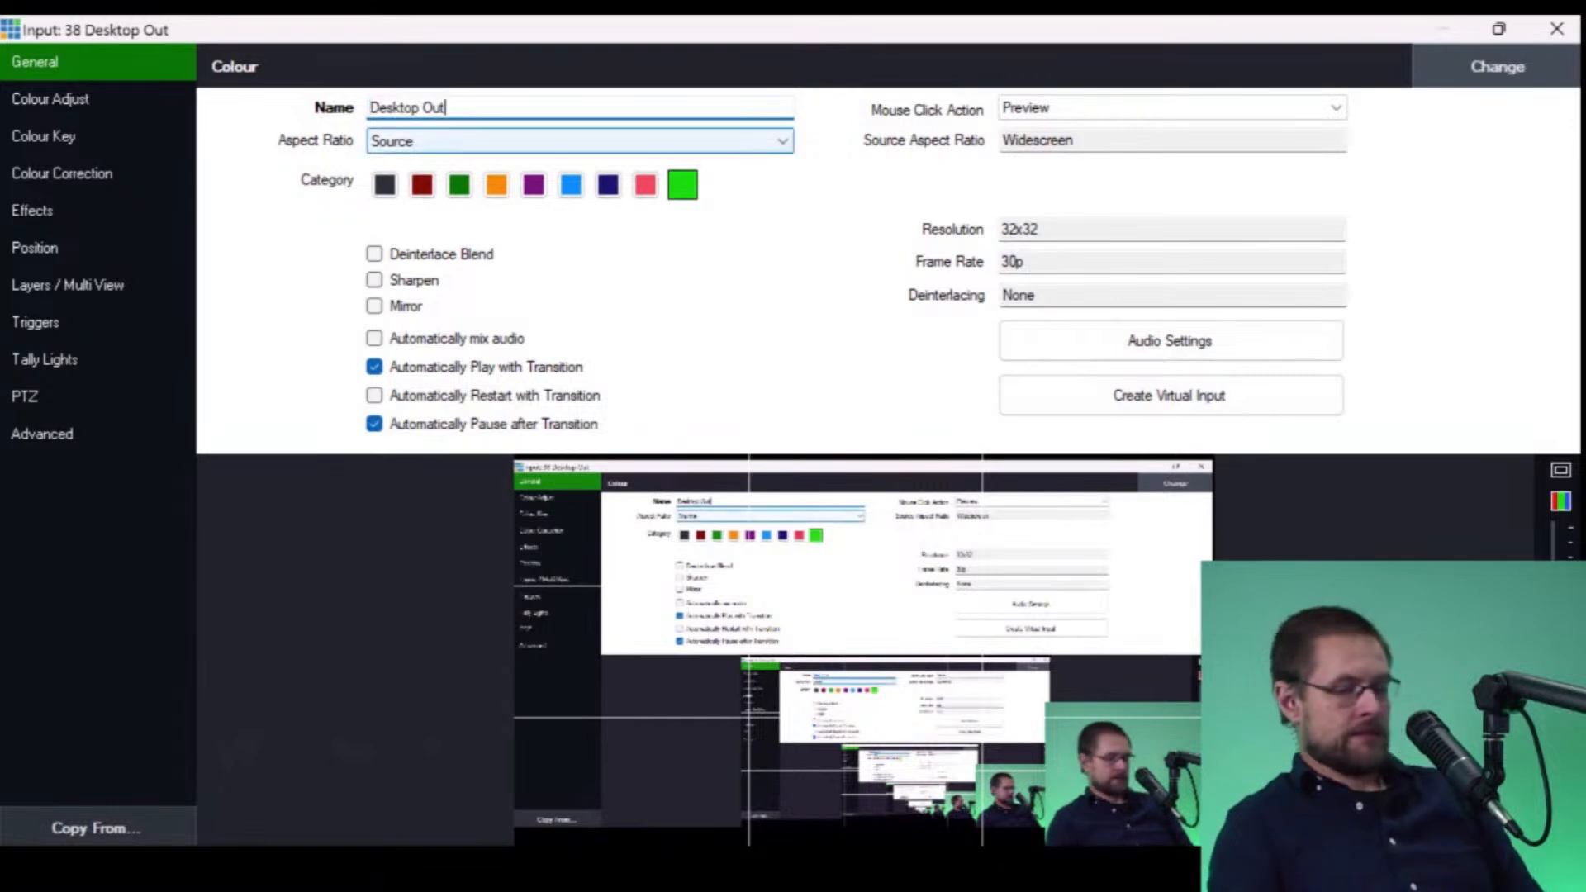
left_click(1557, 28)
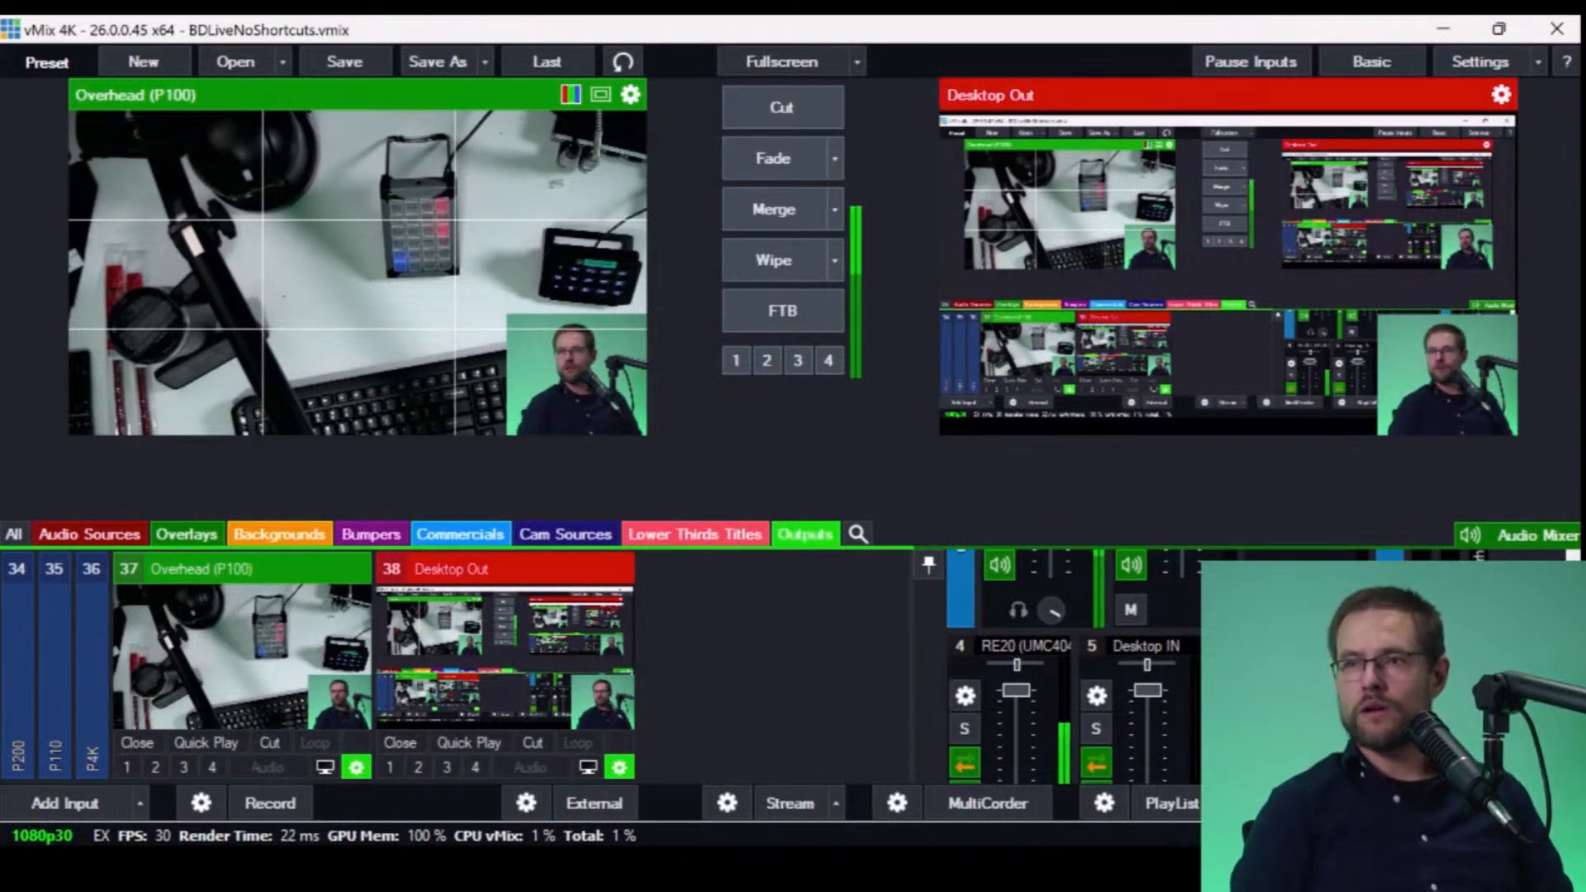
- Put the Starting background in preview and view the Overlays and Backgrounds categories
key("1")
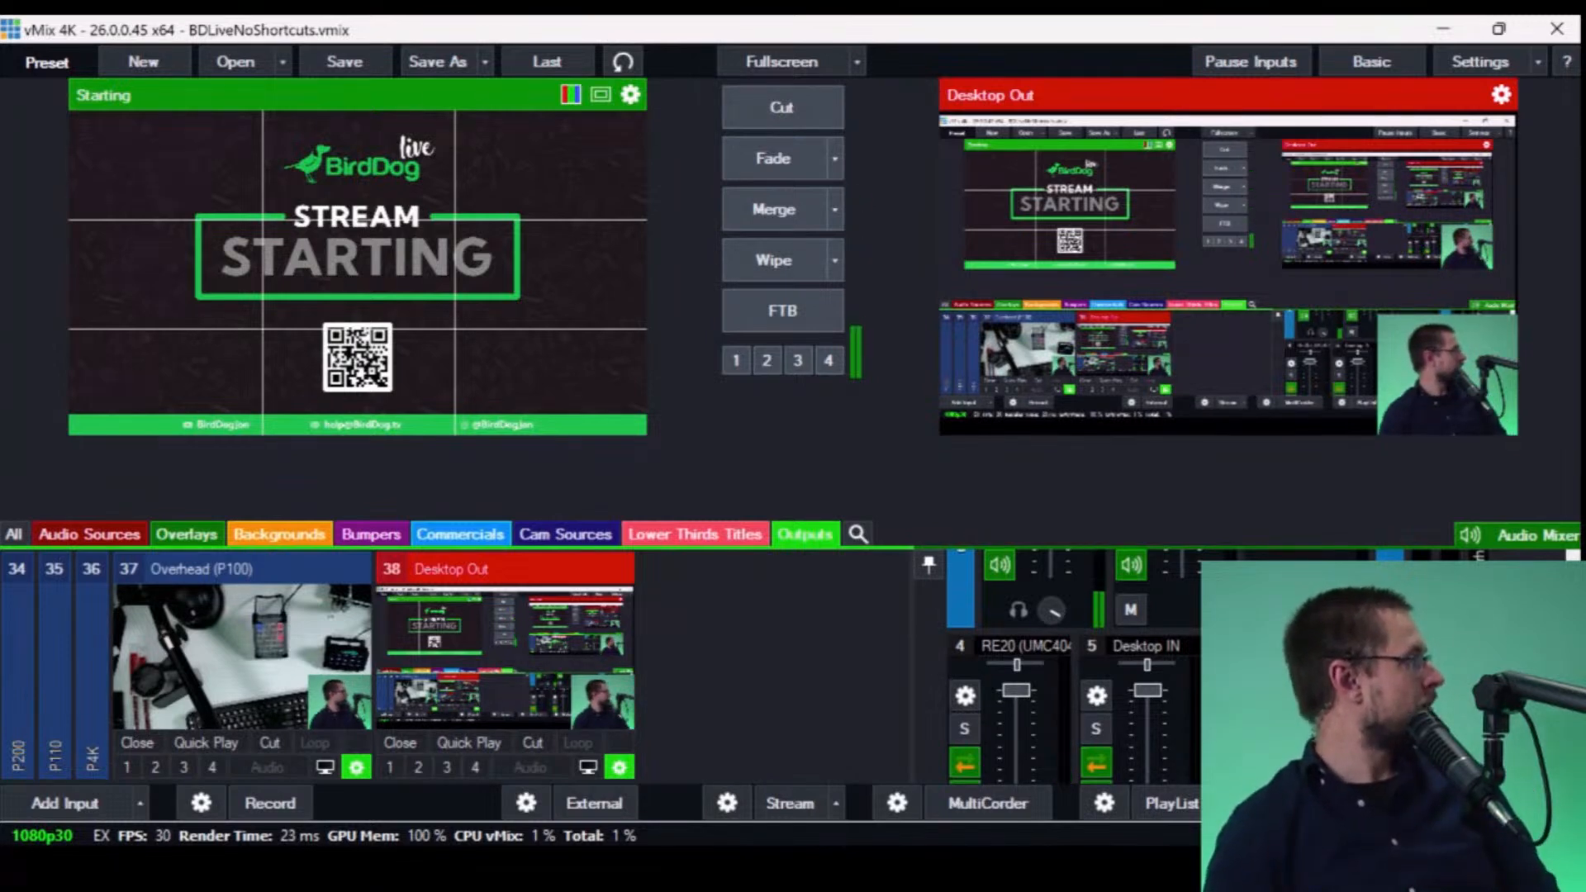
left_click(187, 535)
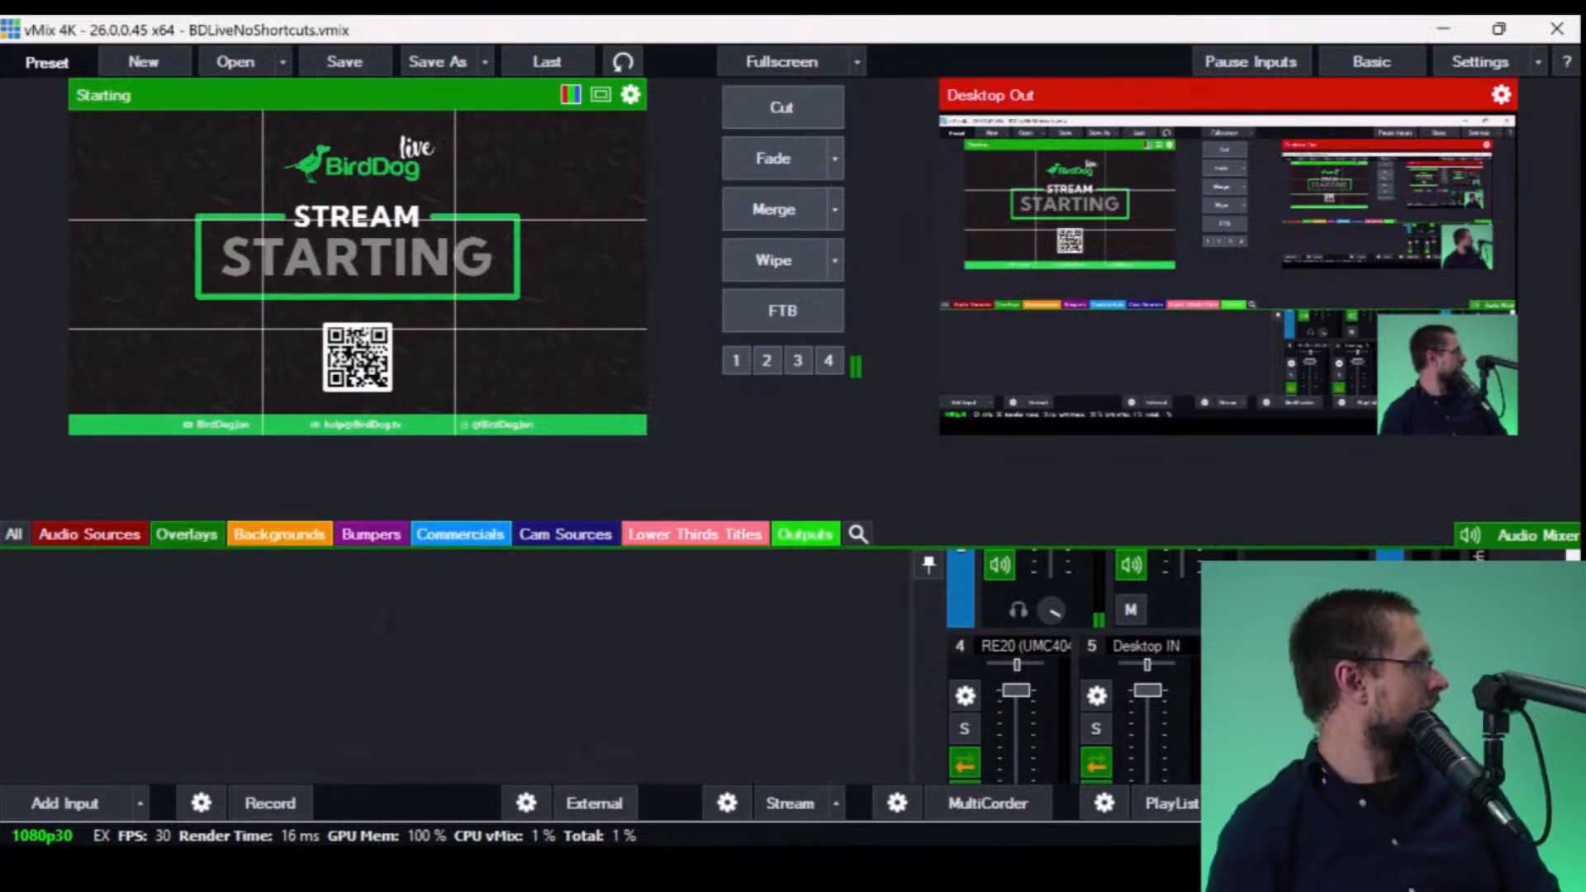
left_click(280, 534)
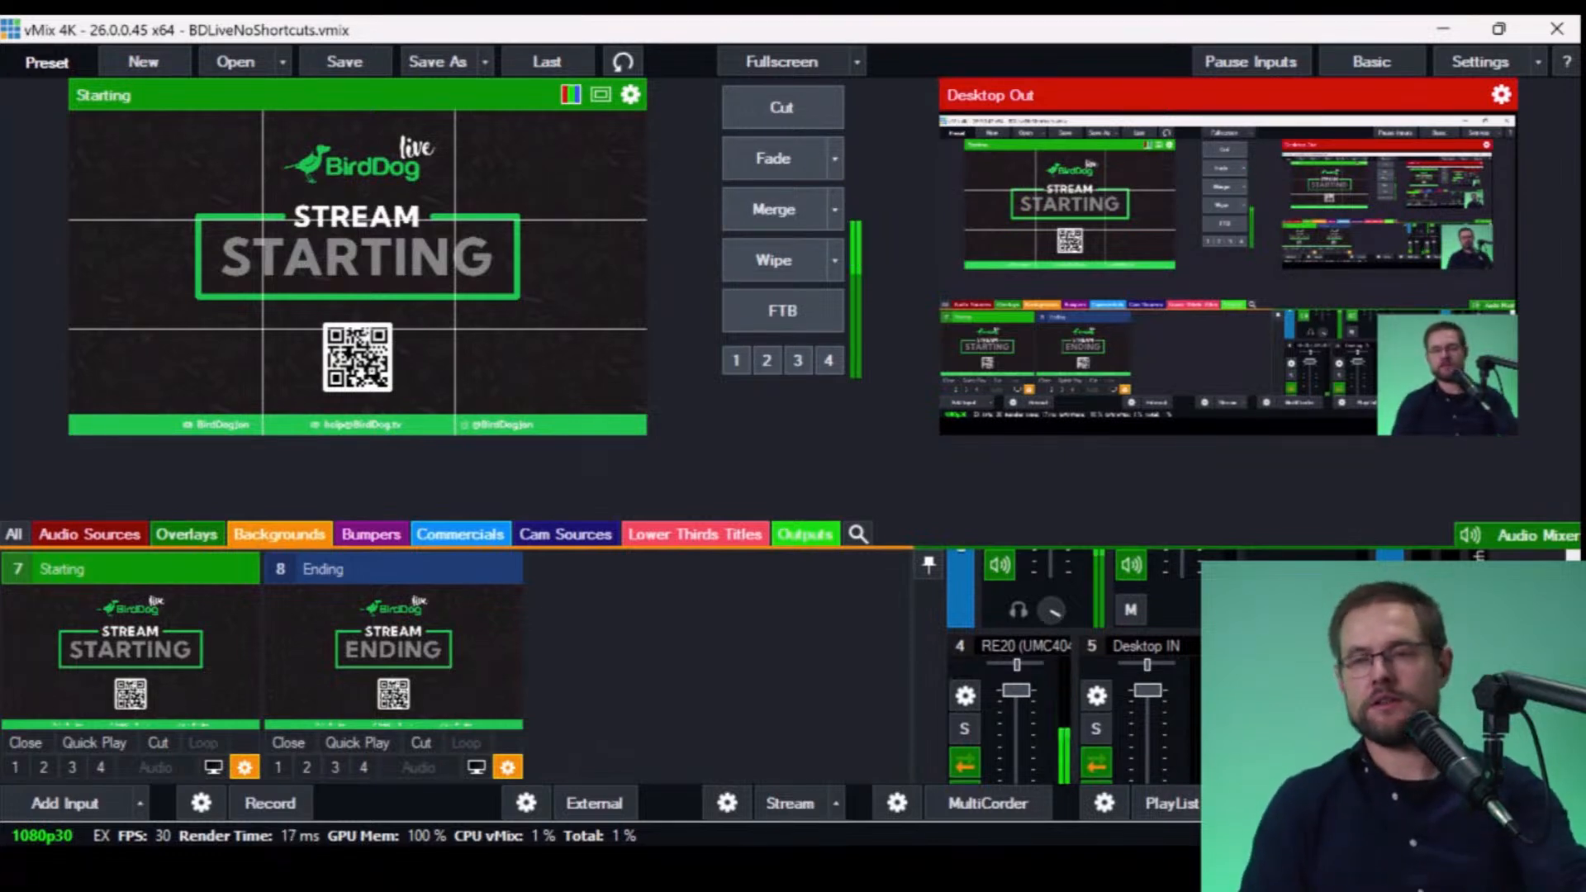
- Cycle the preview through the camera and desktop sources, finishing on NDI BIRDDOG-STUDIO-P200 (CAM)
key("1")
key("2")
key("3")
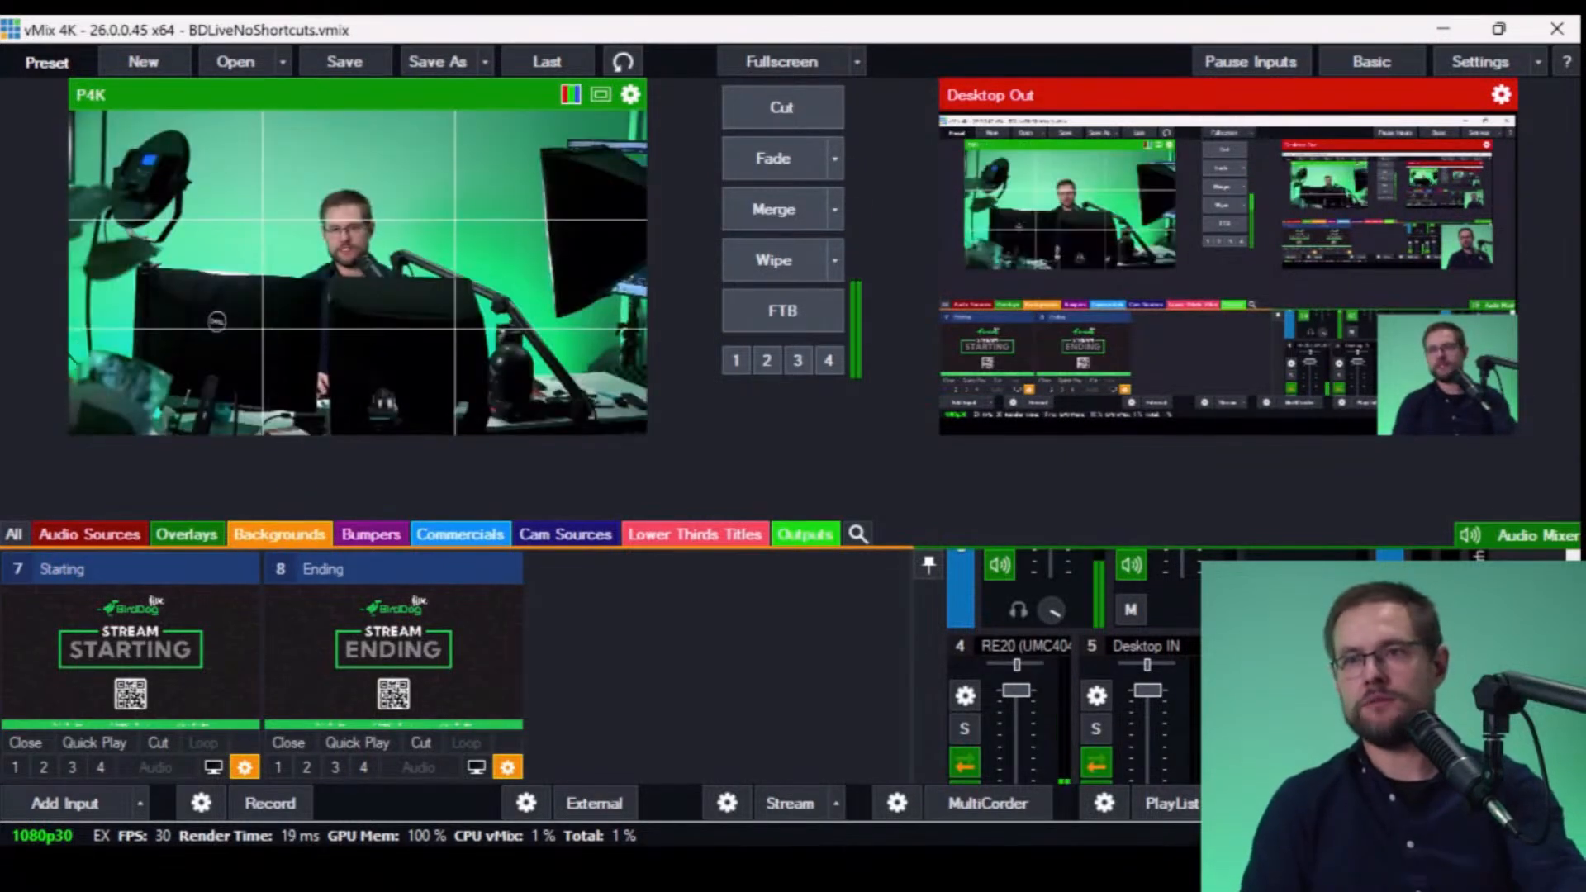
key("4")
key("5")
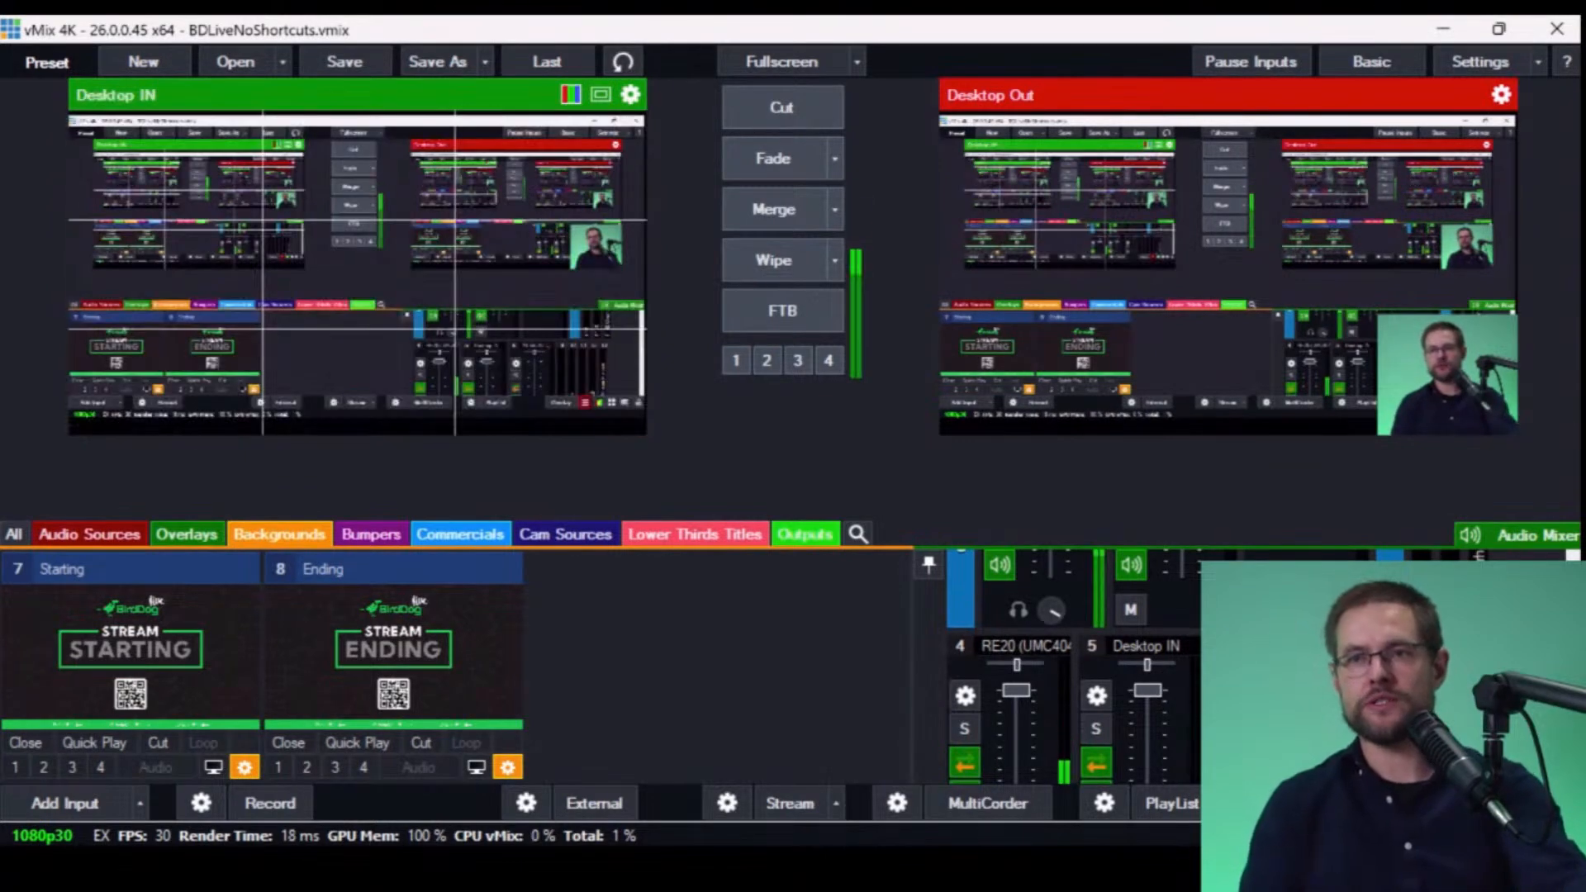
key("2")
key("3")
key("4")
key("5")
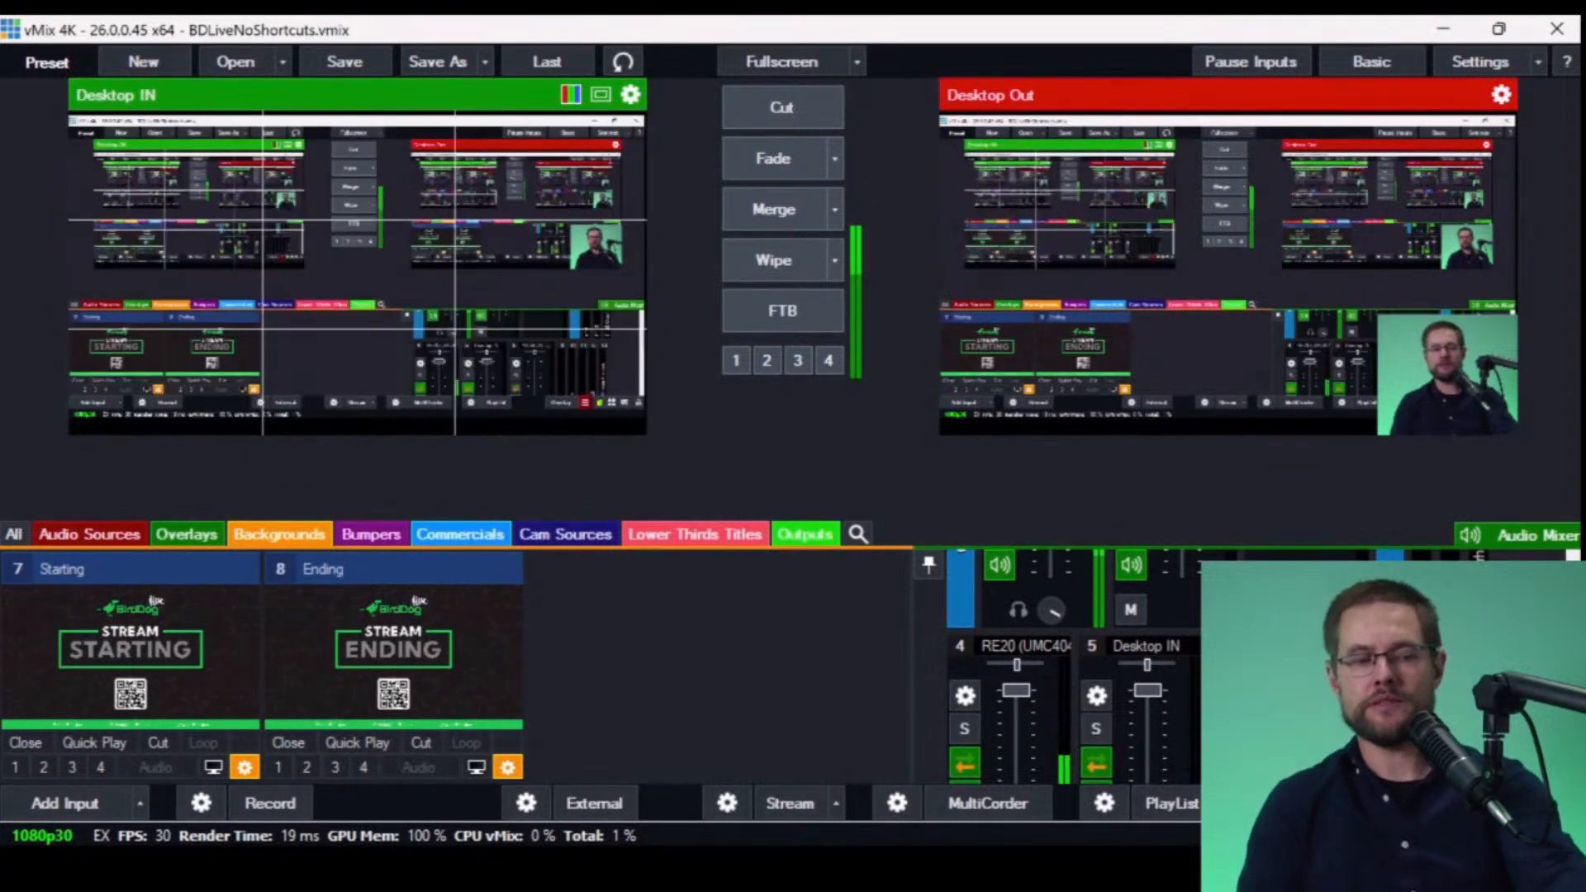
key("1")
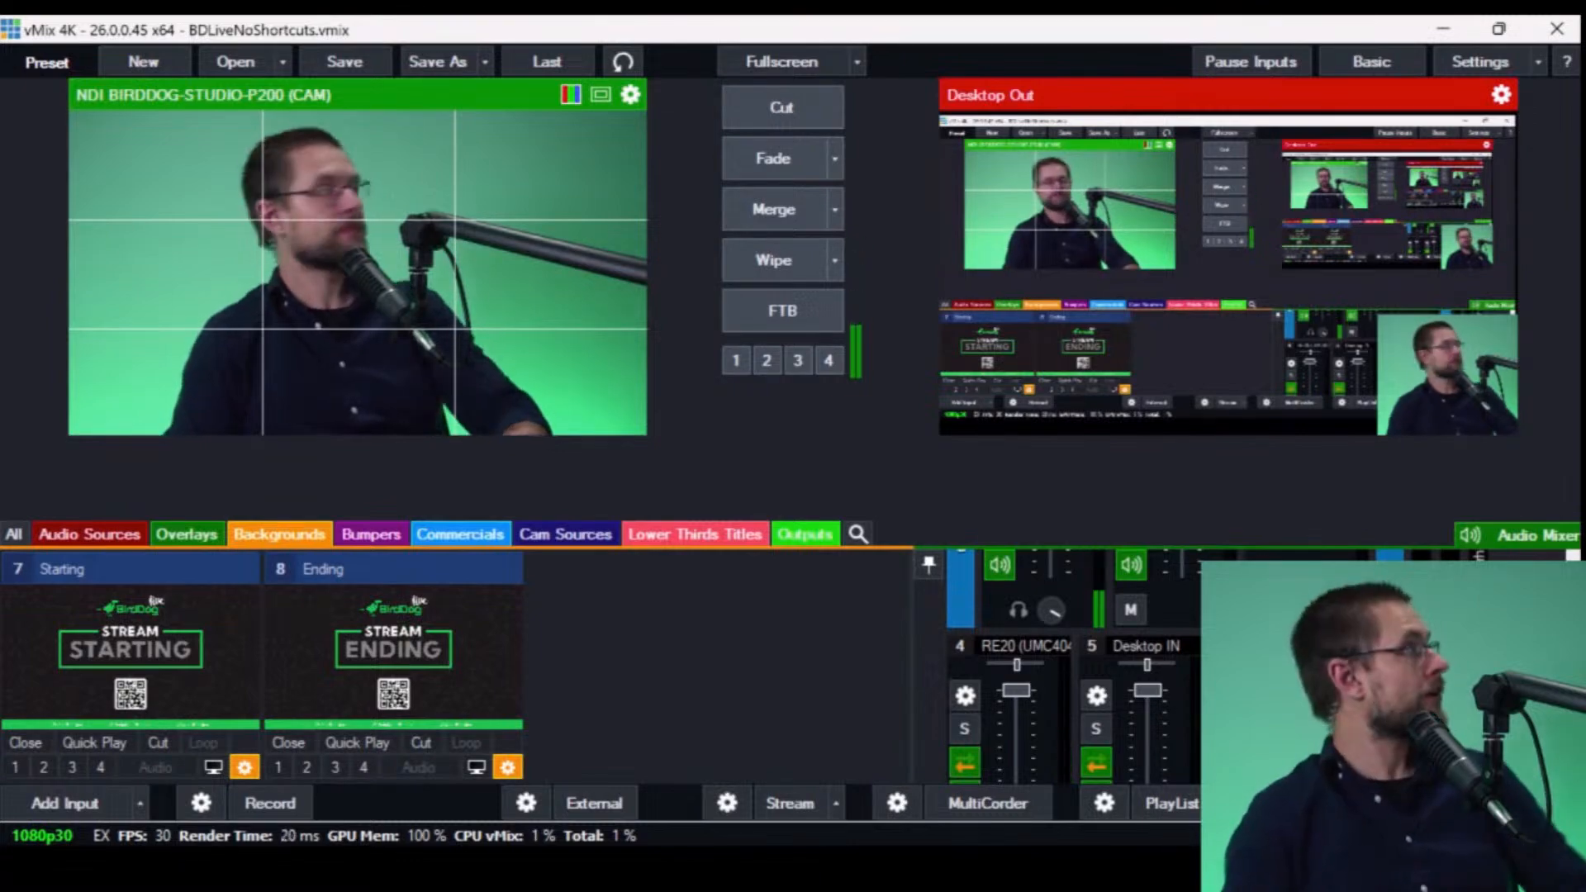
- Delete the OnTransitionIn SetVolumeFade trigger for 6 MUSIC (VLC) from input 25 NDI BIRDDOG-STUDIO-P200 (CAM)
left_click(1500, 29)
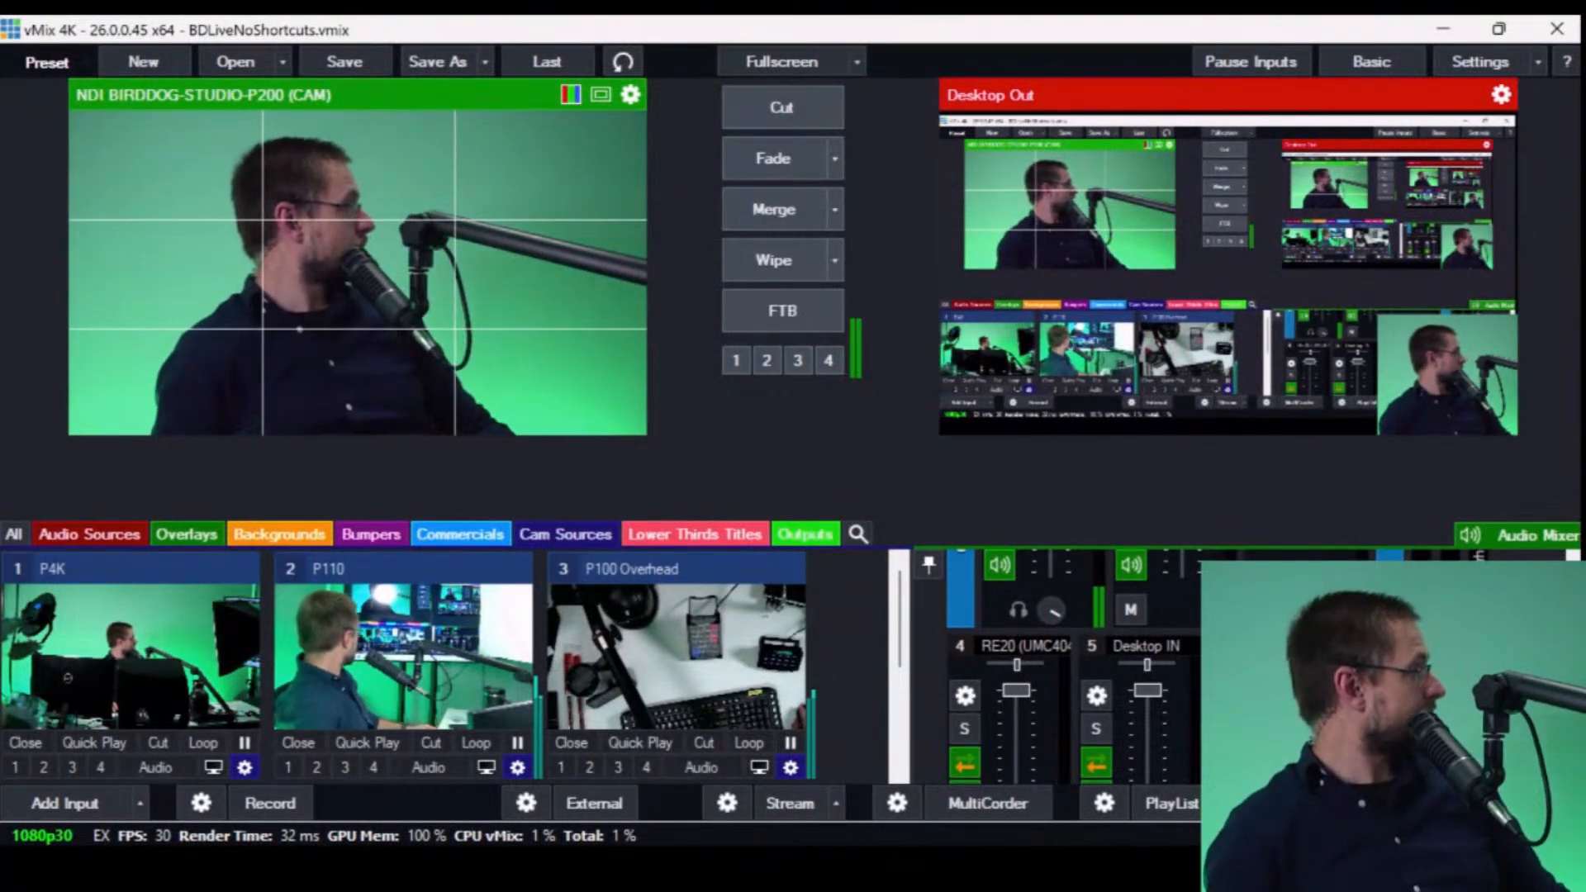
scroll(446, 666, "down", 2)
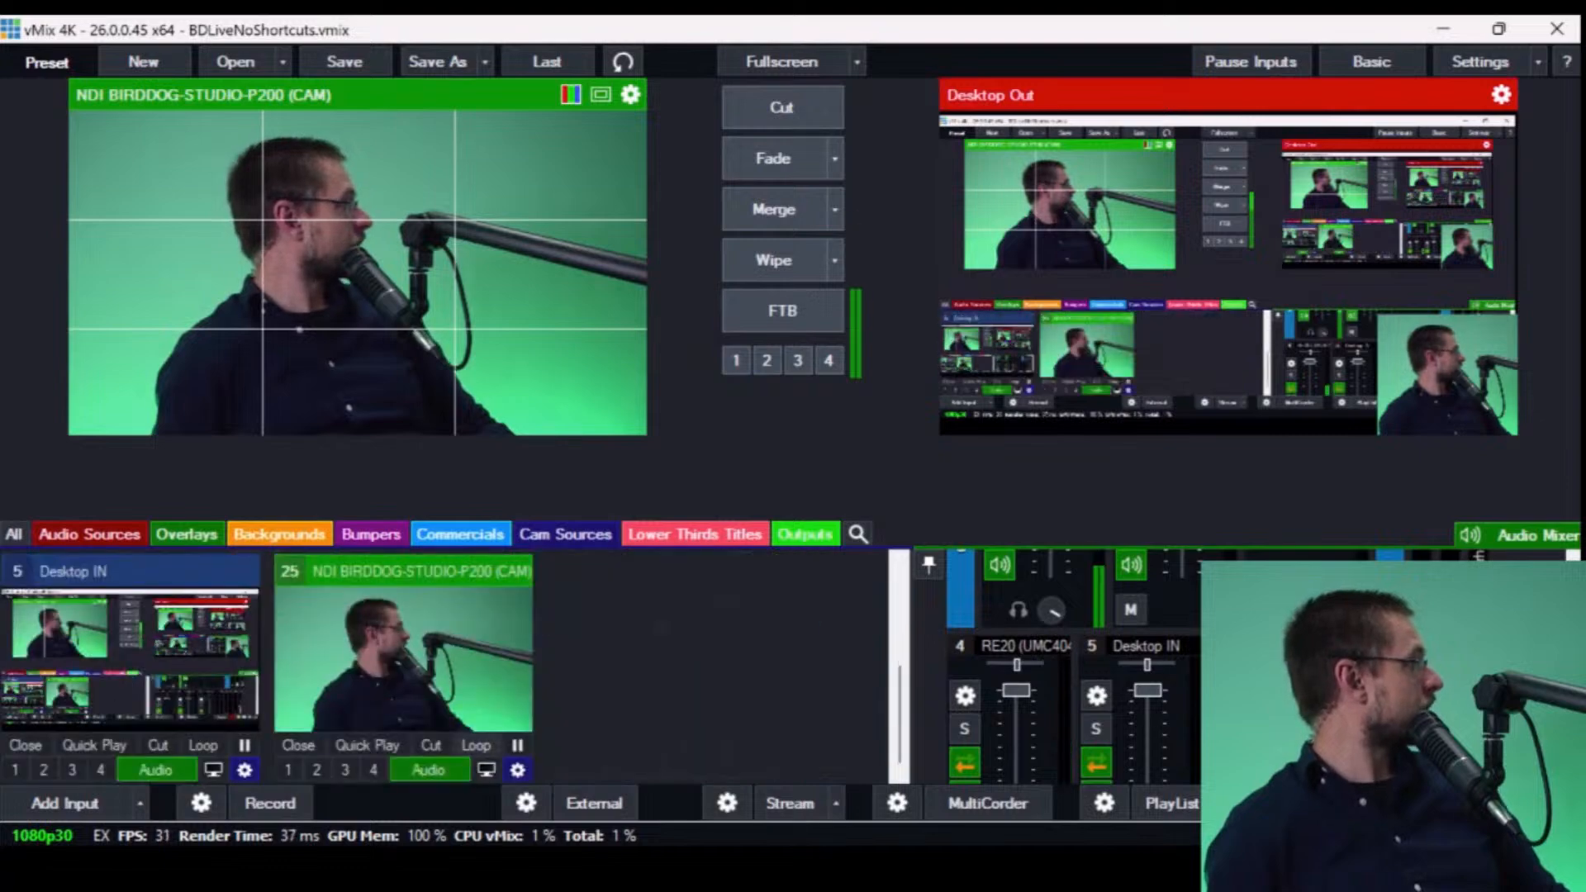
left_click(517, 768)
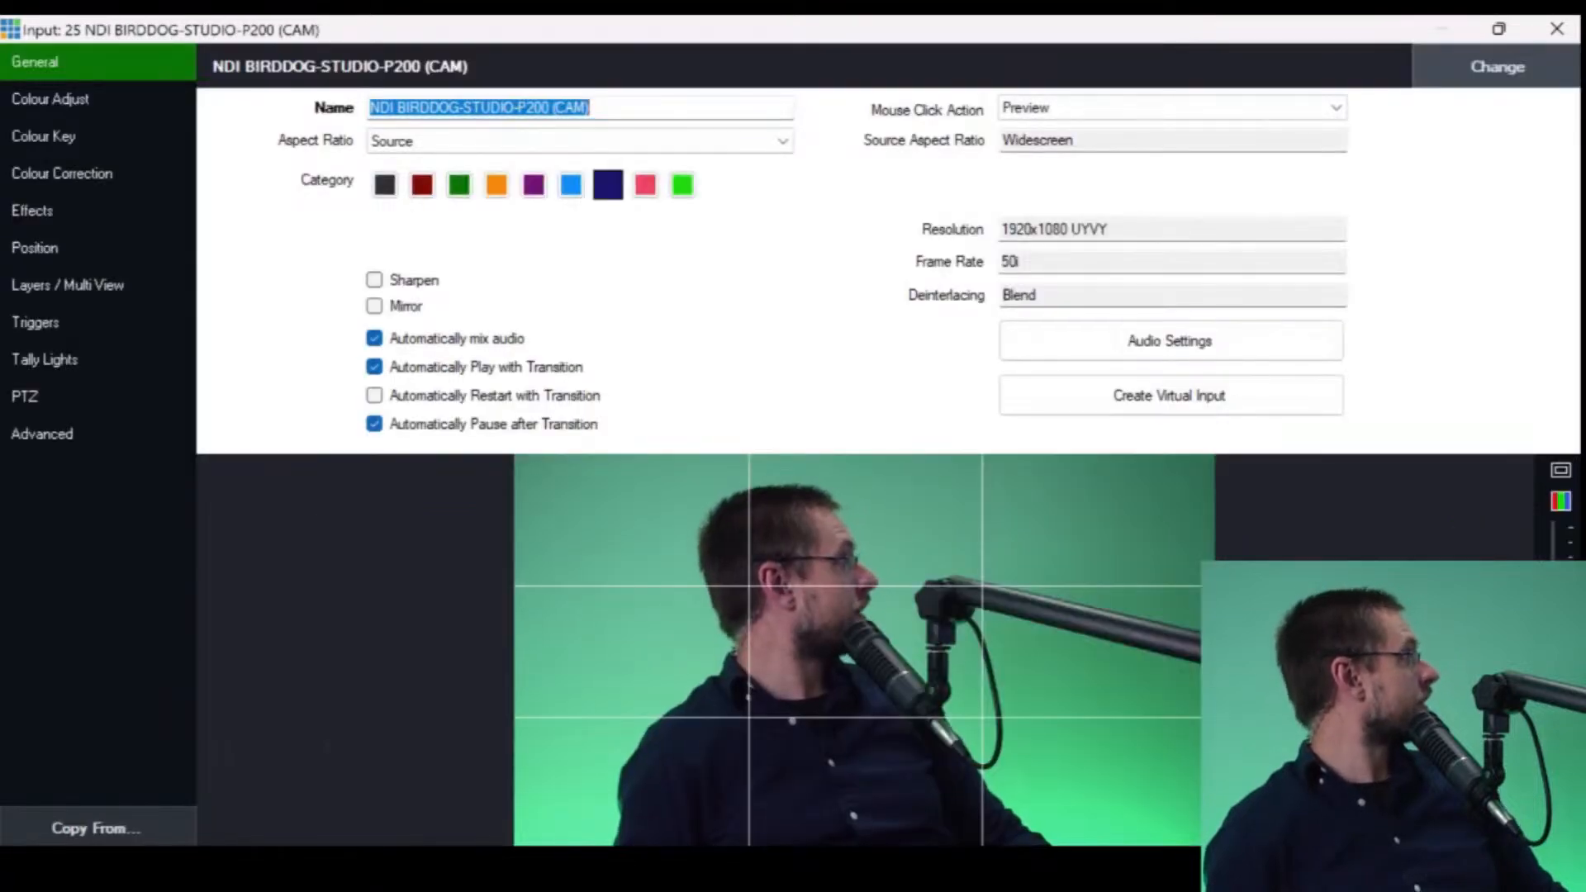
left_click(35, 323)
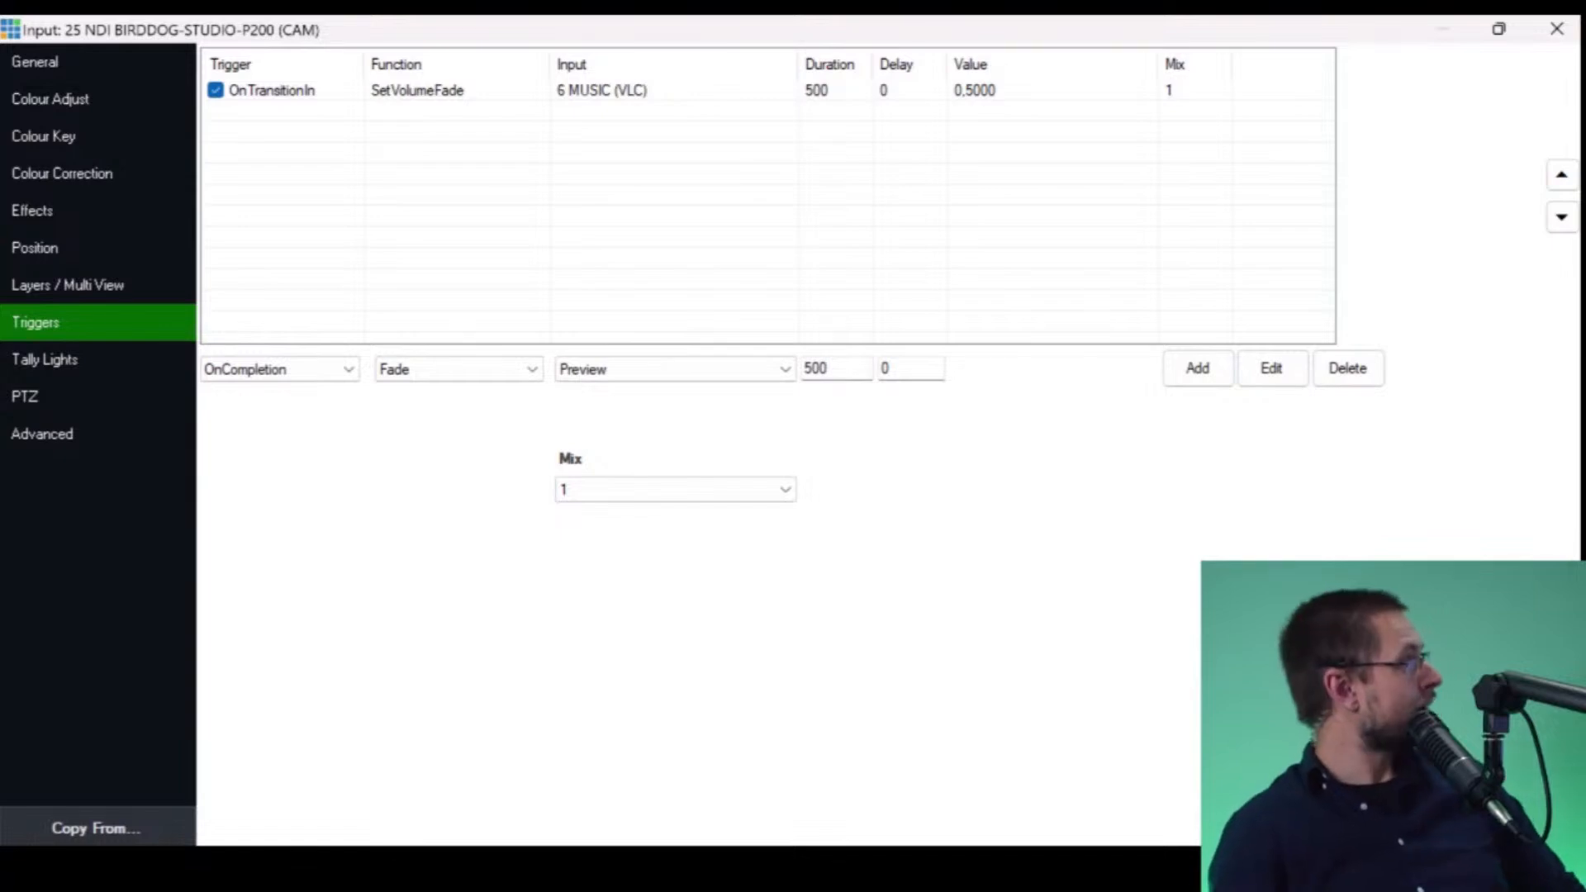
left_click(602, 90)
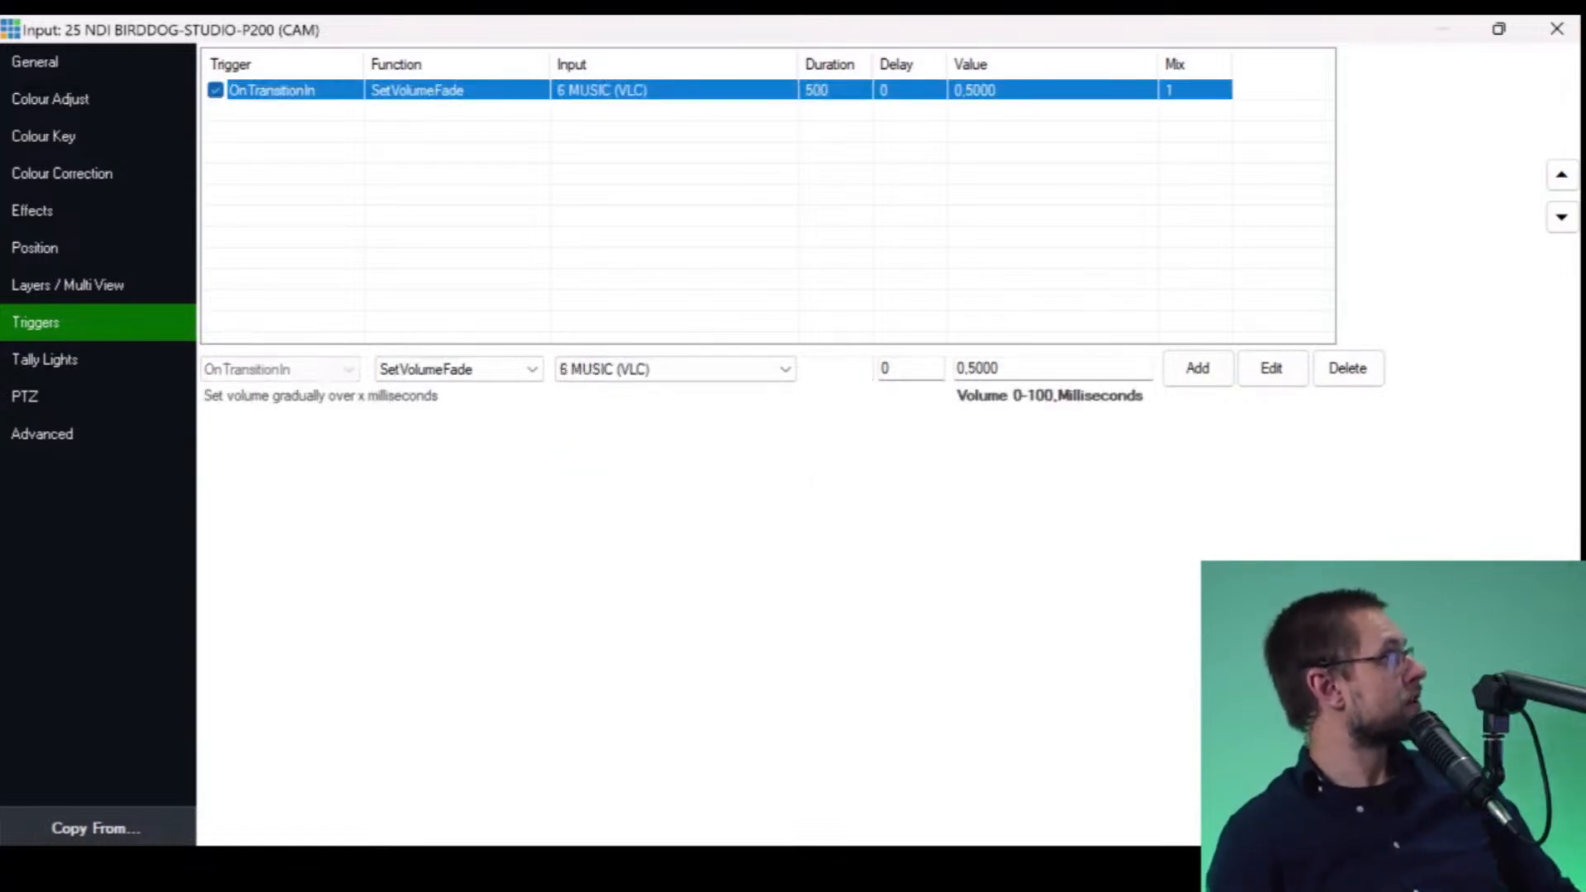
left_click(1348, 367)
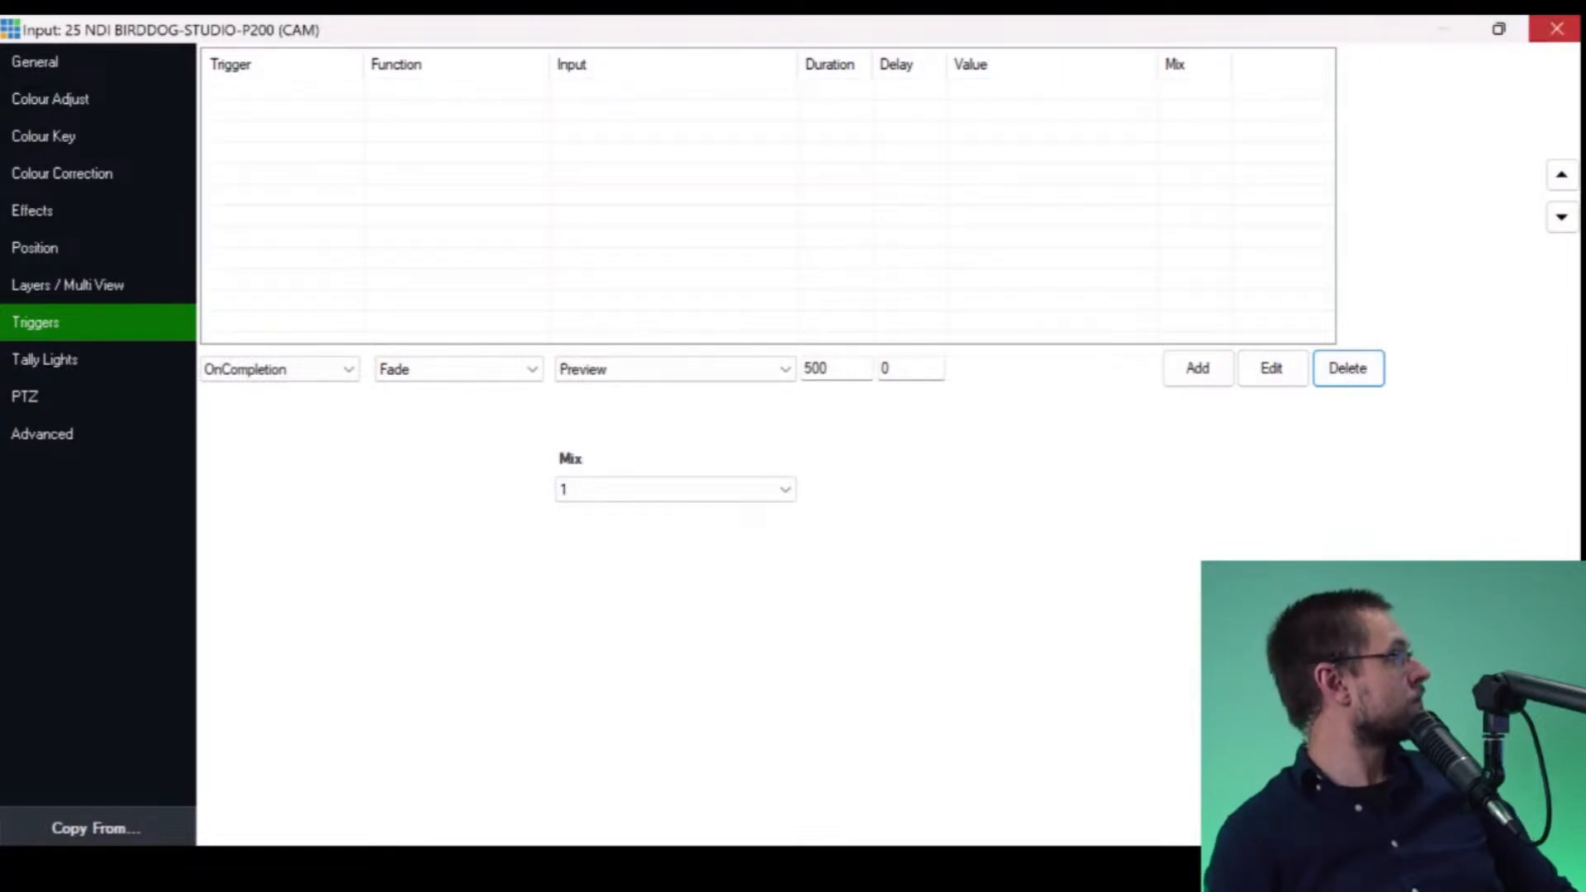
left_click(1557, 29)
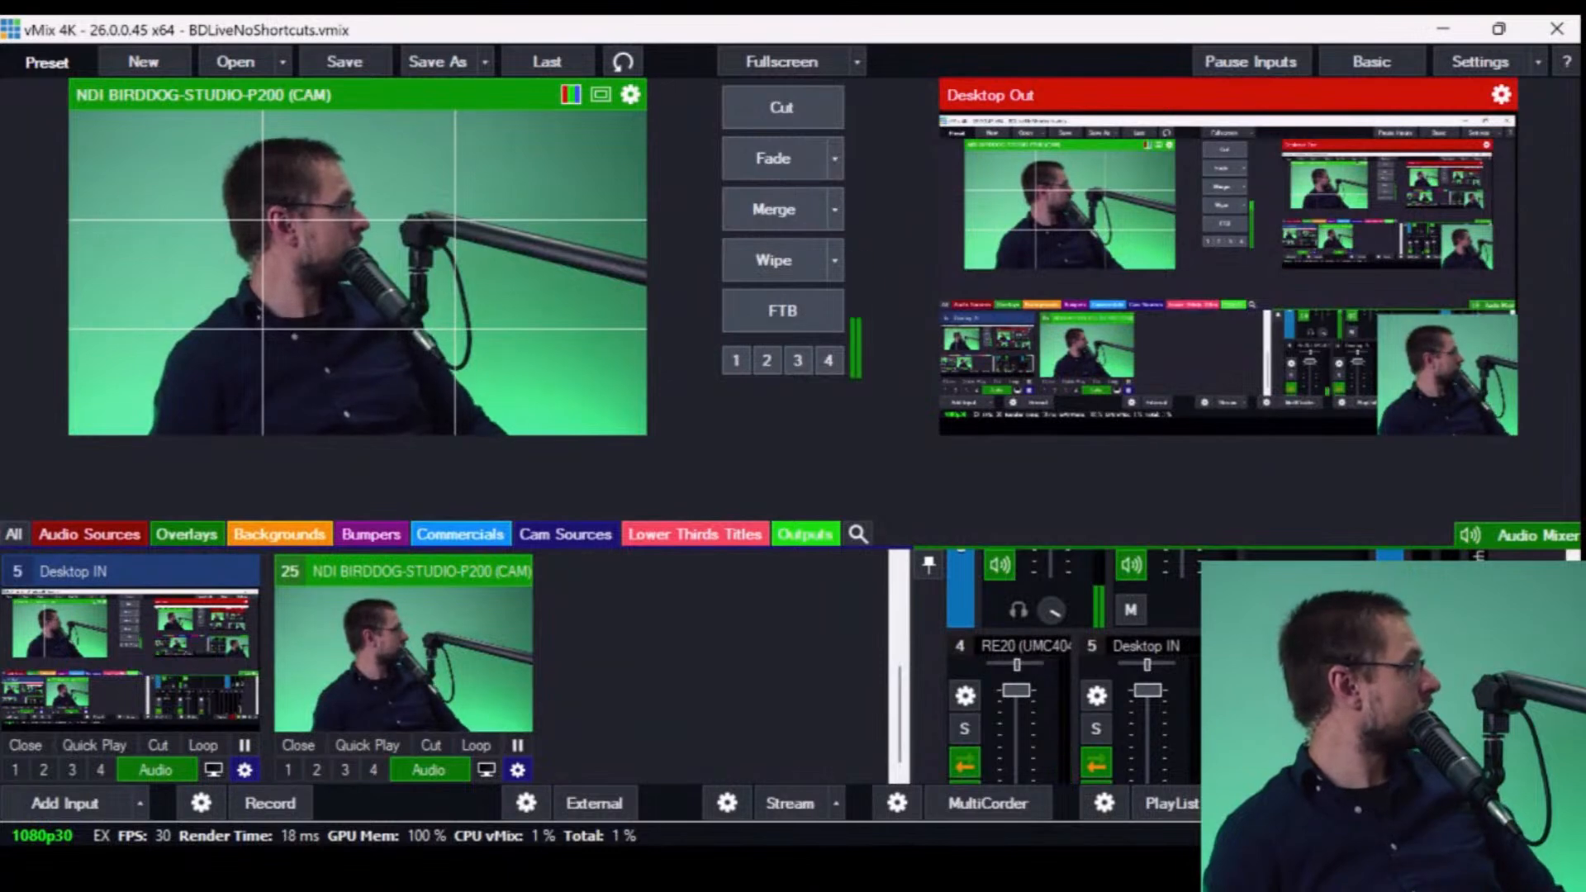
- Delete all three OnTransitionIn triggers, for RE20 (UMC404HD) IN-1, among.mp3 and Sound Effects, from input 5 Desktop IN
left_click(244, 770)
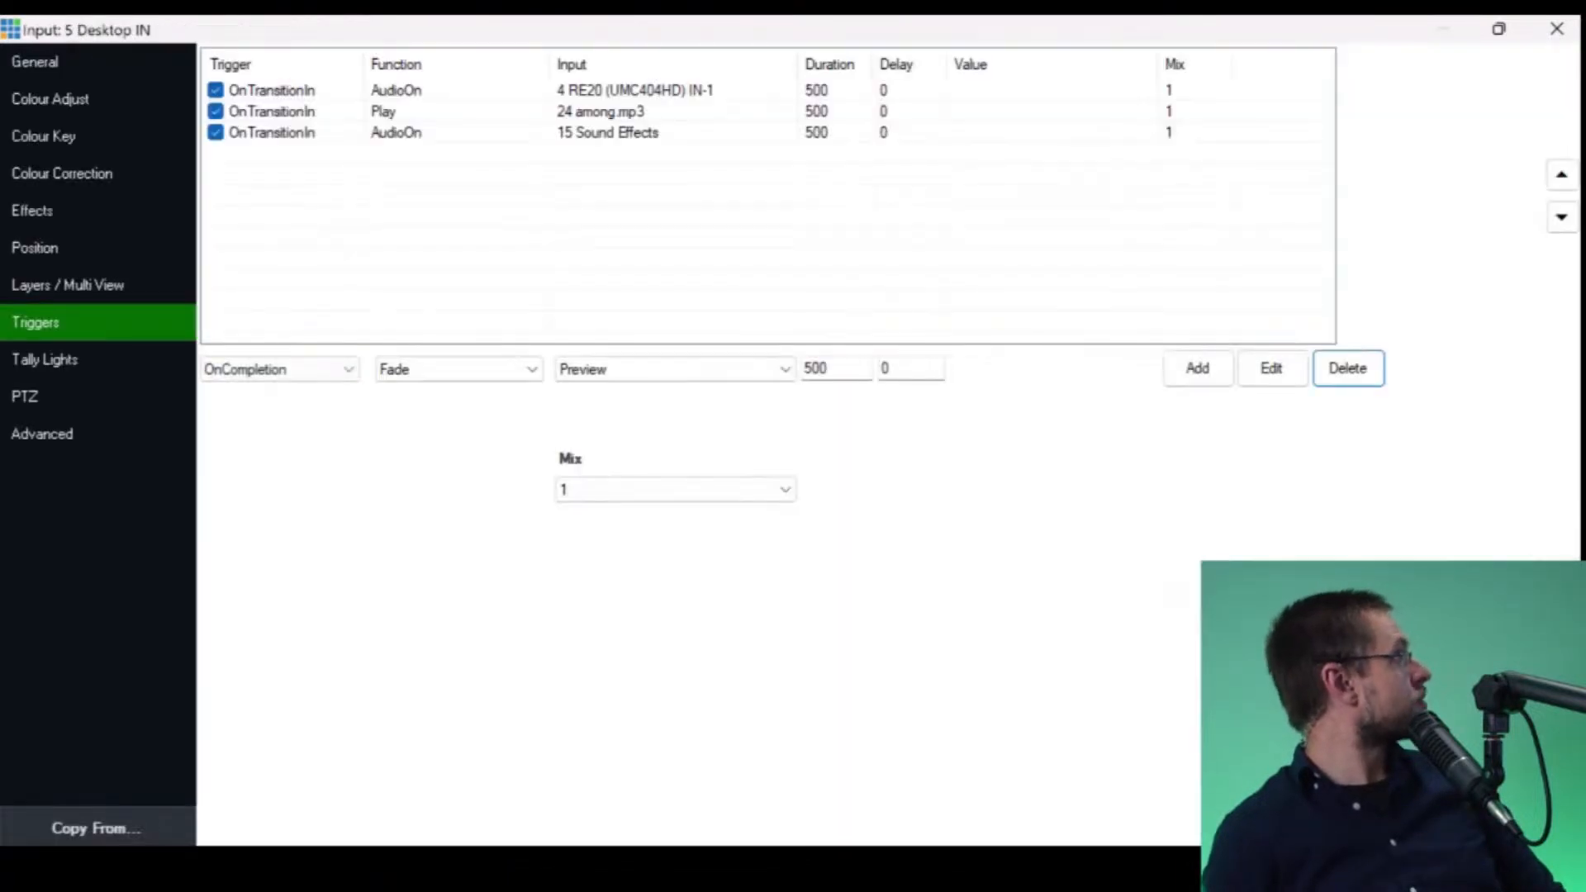
left_click(634, 90)
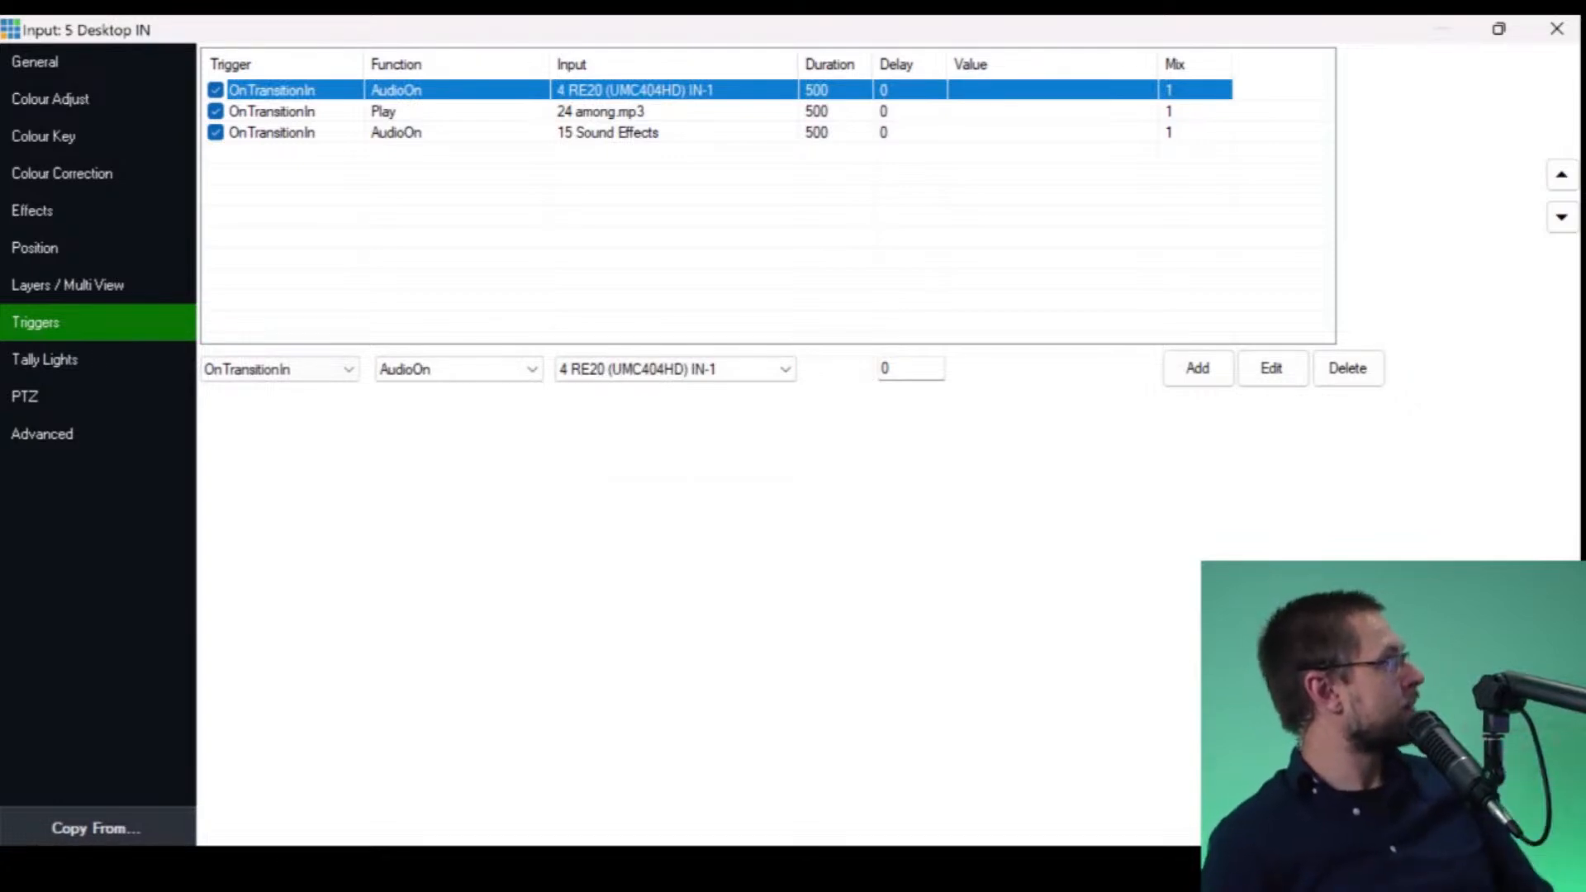
left_click(635, 111)
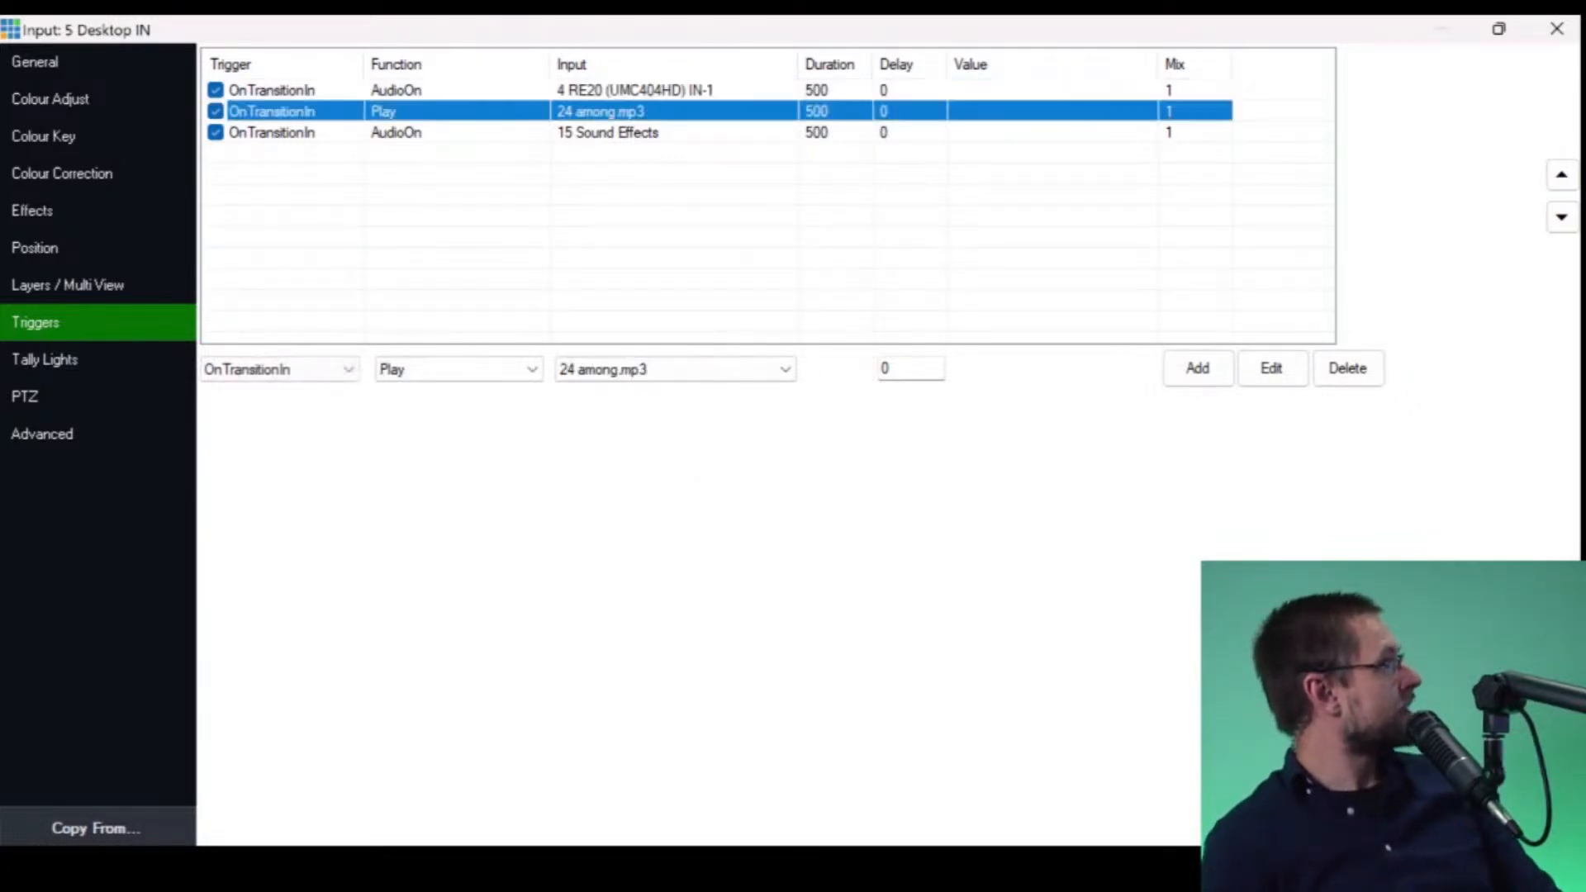
left_click(608, 132)
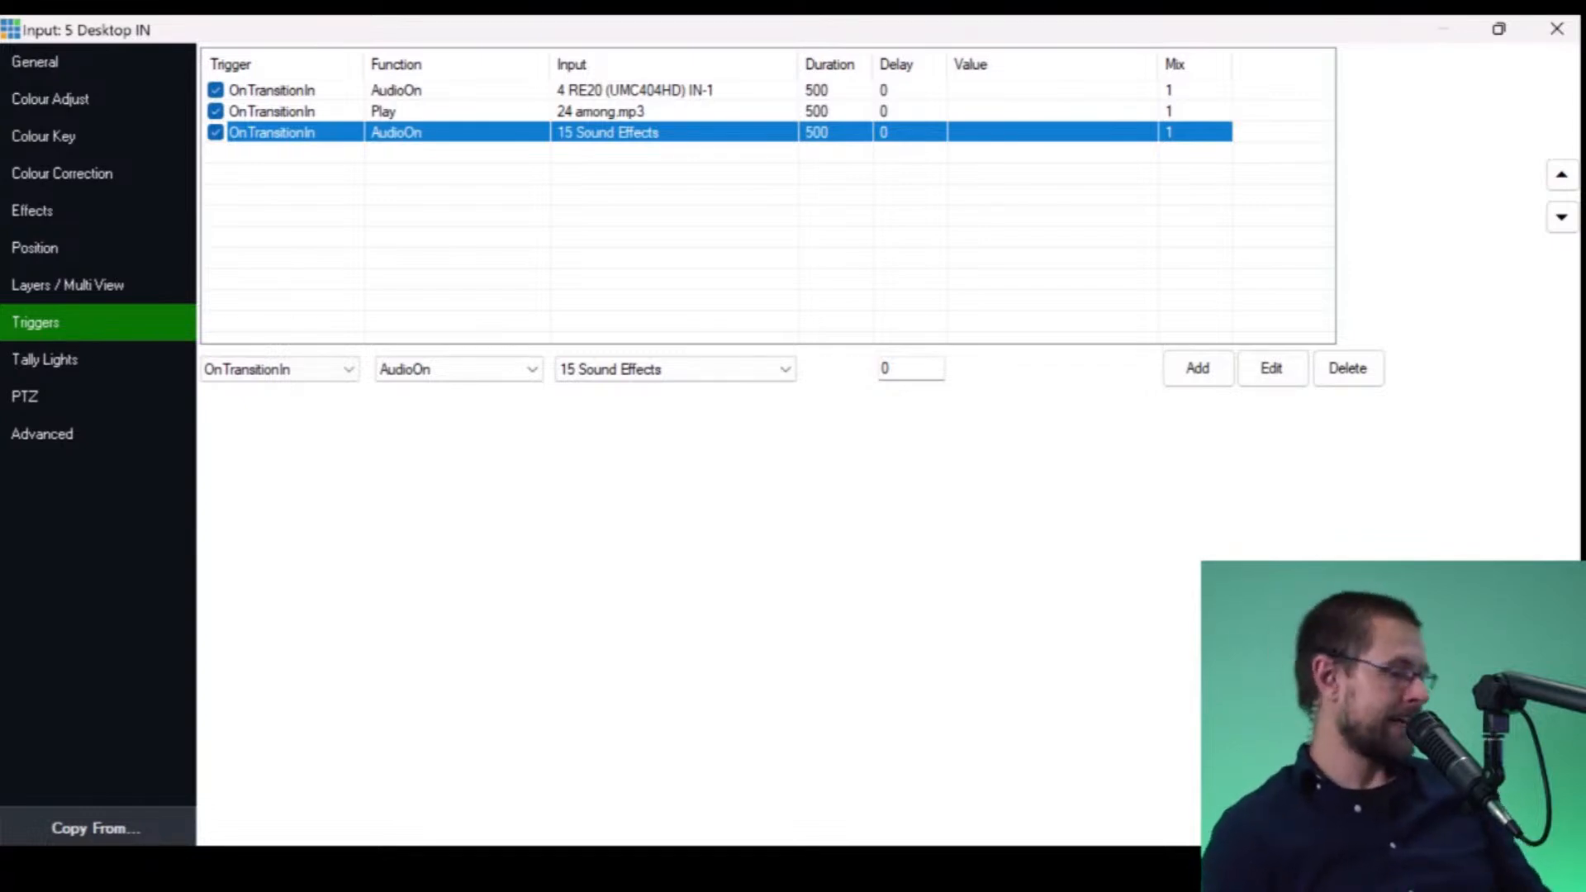
key("ctrl+a")
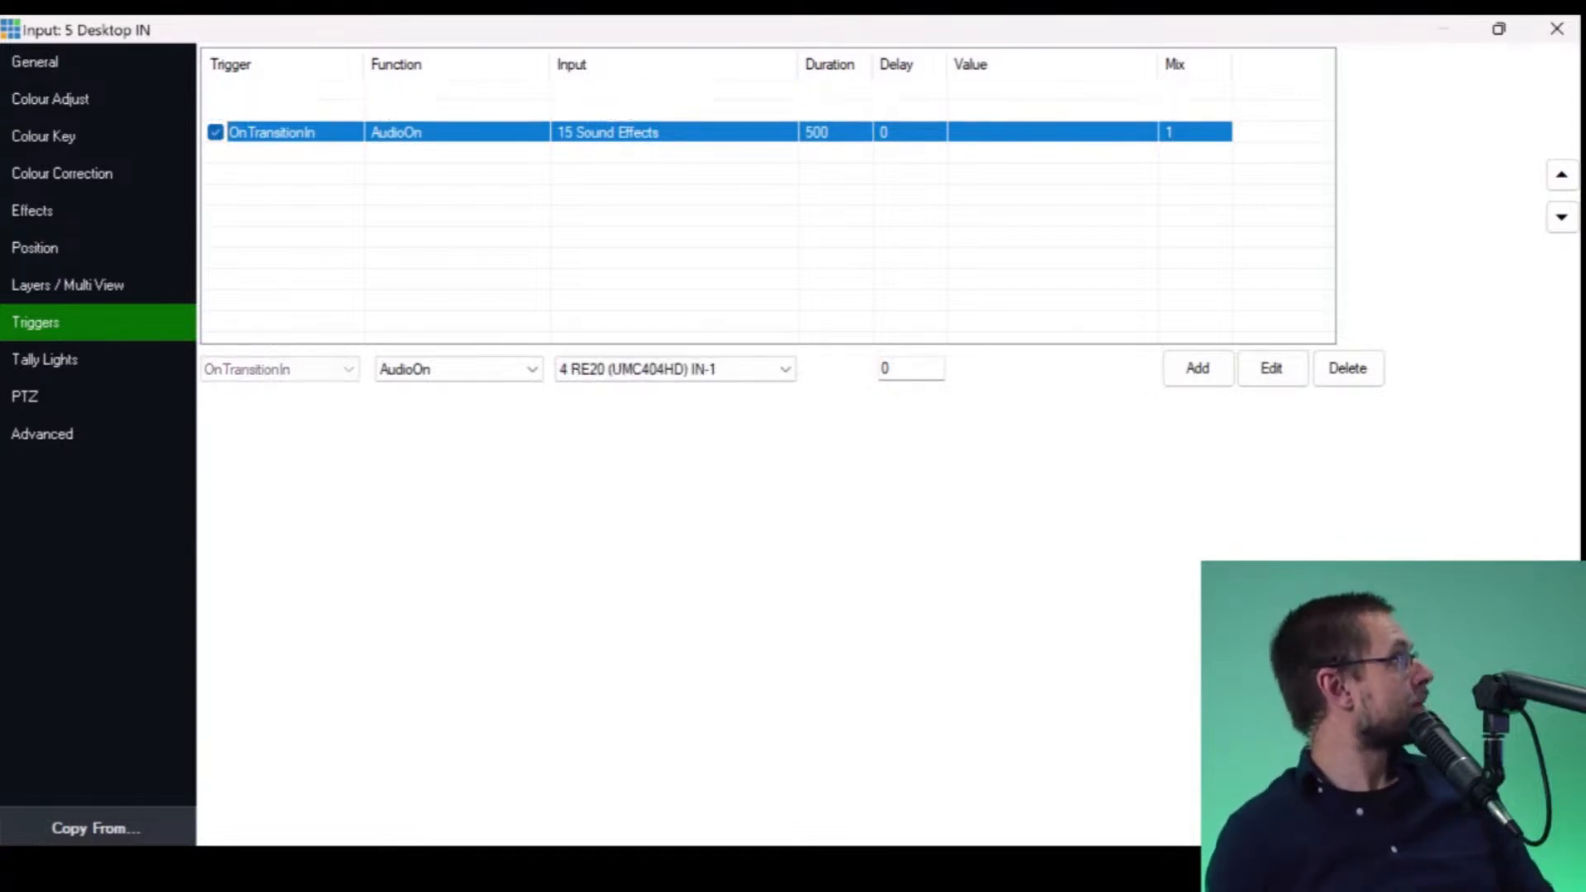
left_click(1348, 368)
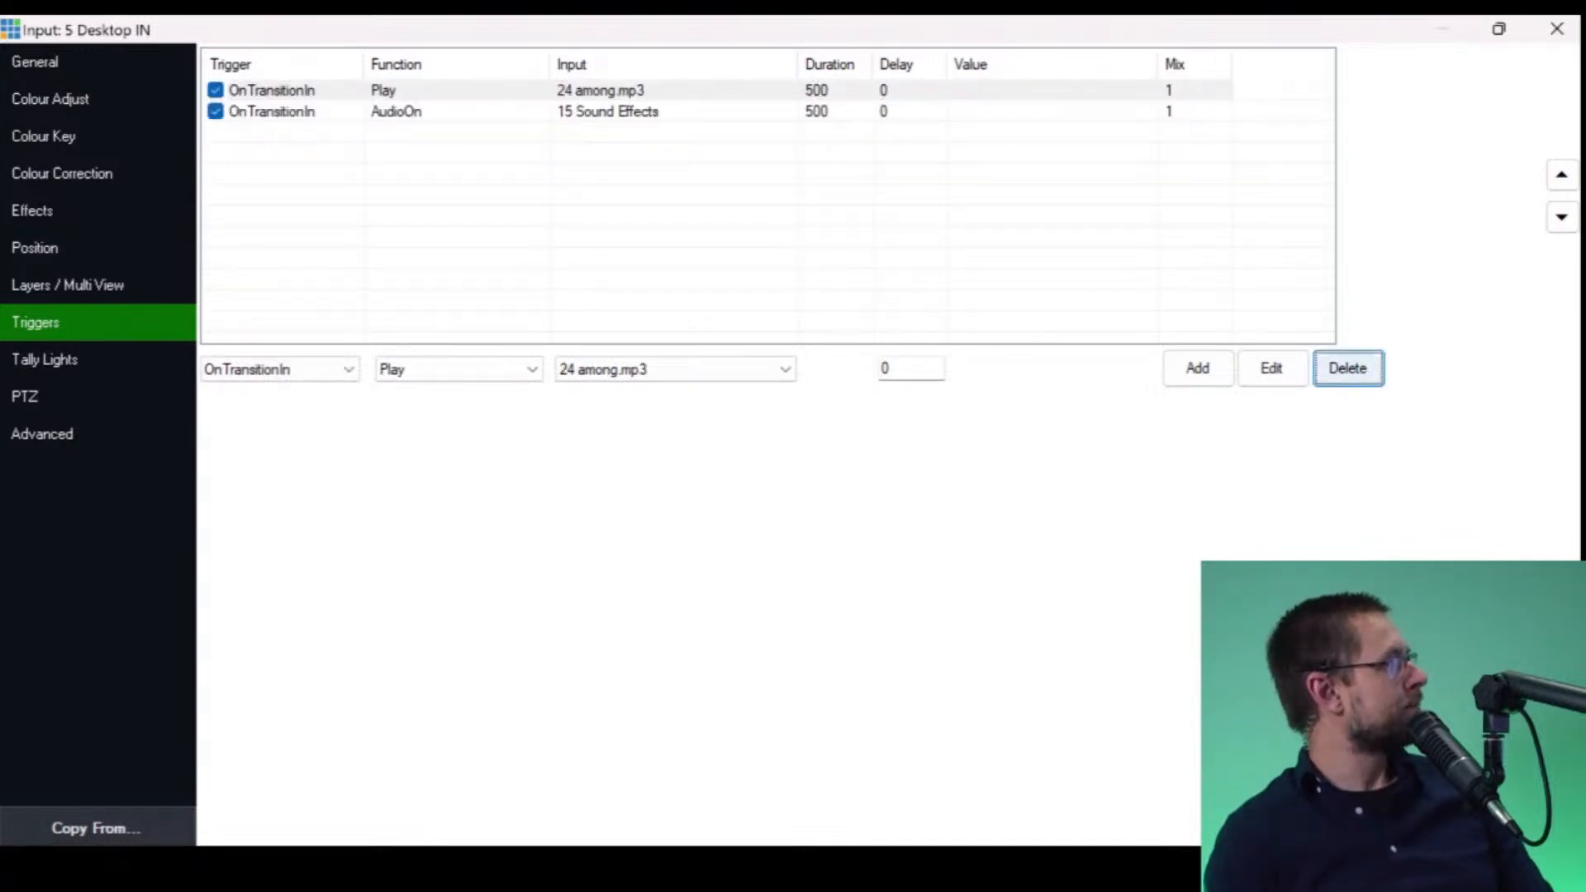
left_click(1348, 368)
left_click(1348, 368)
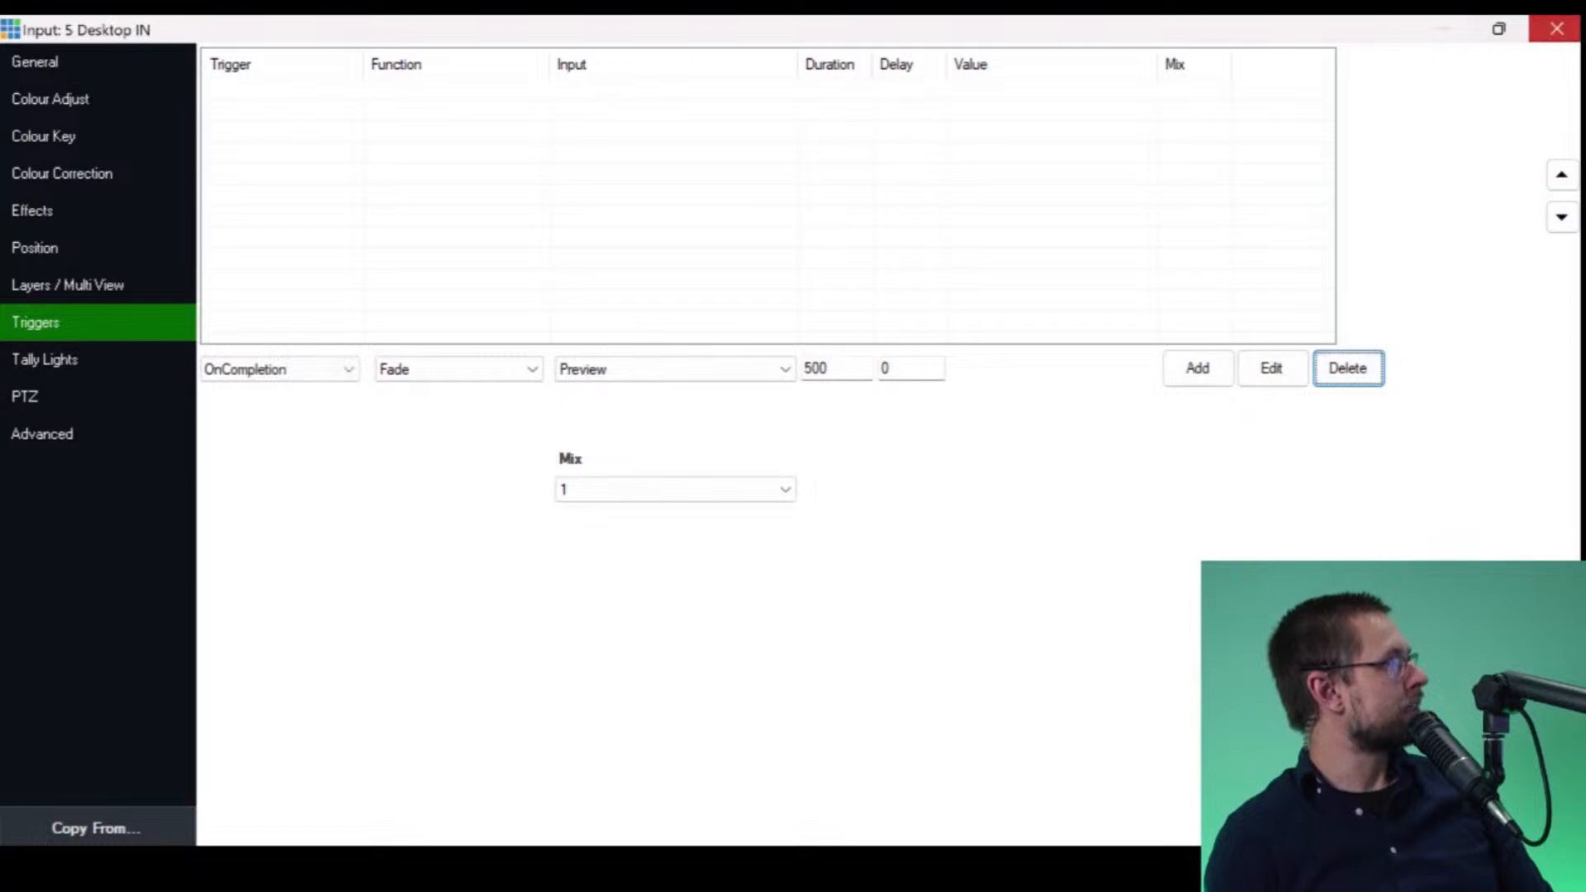
left_click(1558, 29)
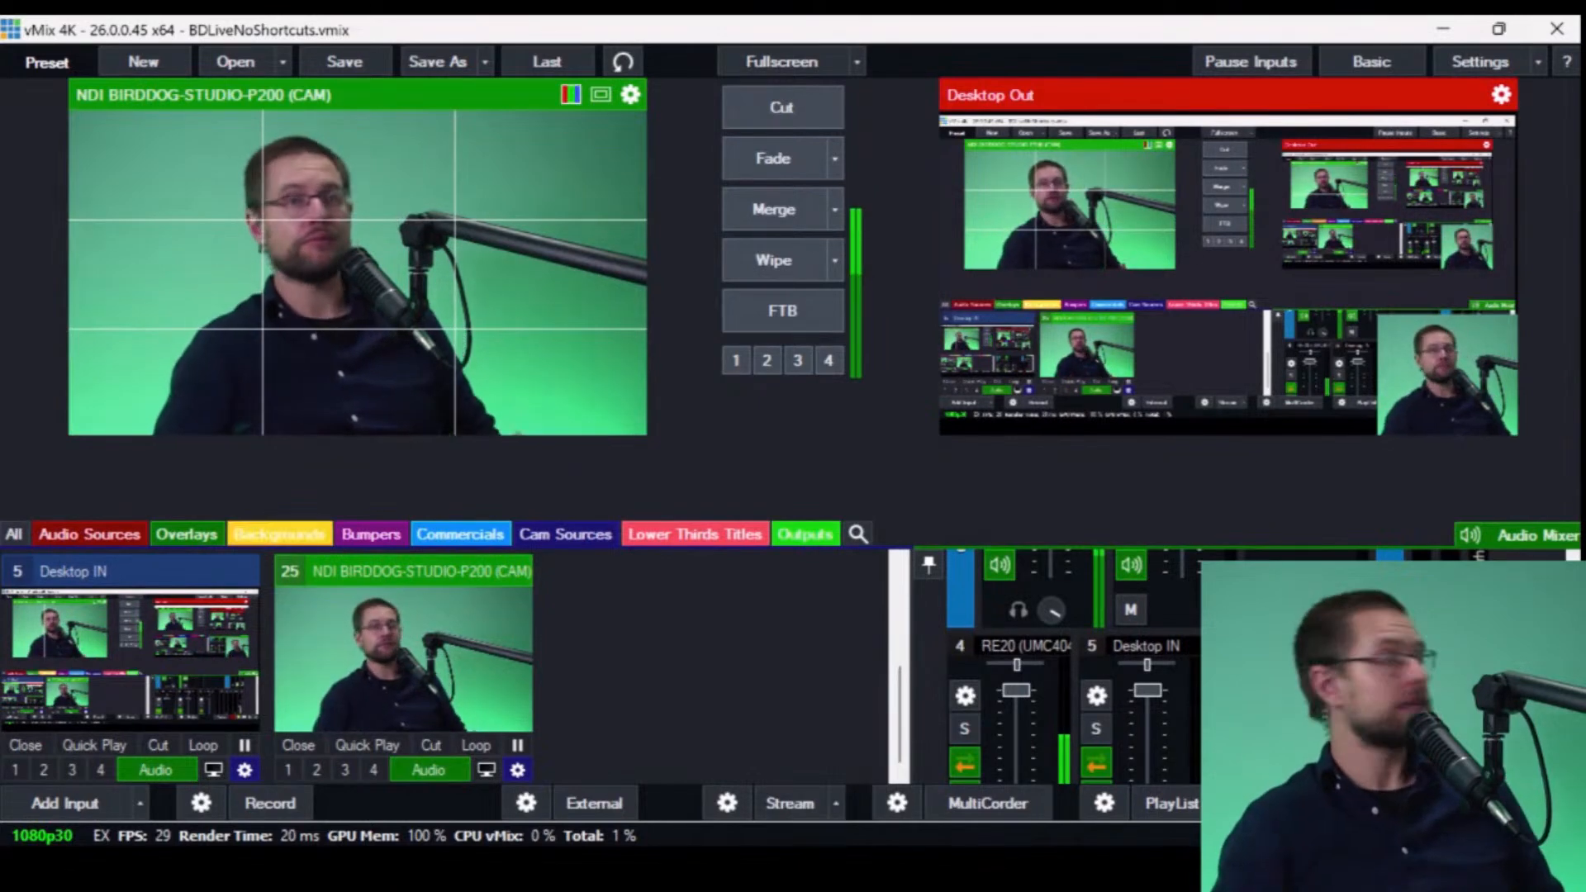
- Delete the OnTransitionIn AudioOn triggers for 15 Sound Effects and 4 RE20 (UMC404HD) IN-1 from input 3 P100 Overhead
scroll(303, 661, "up", 2)
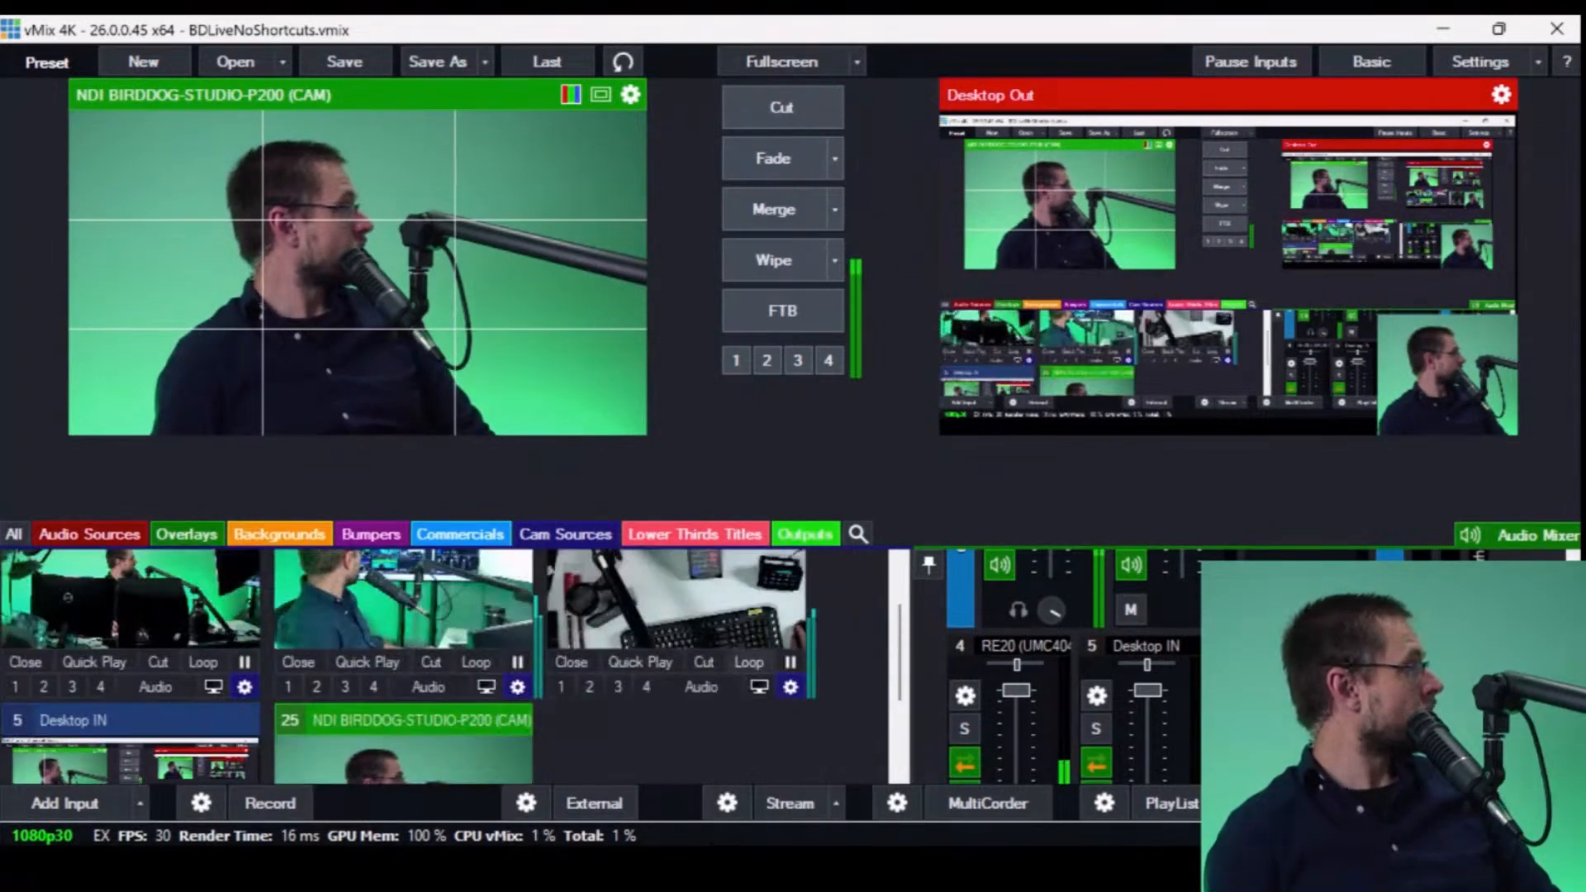
left_click(791, 687)
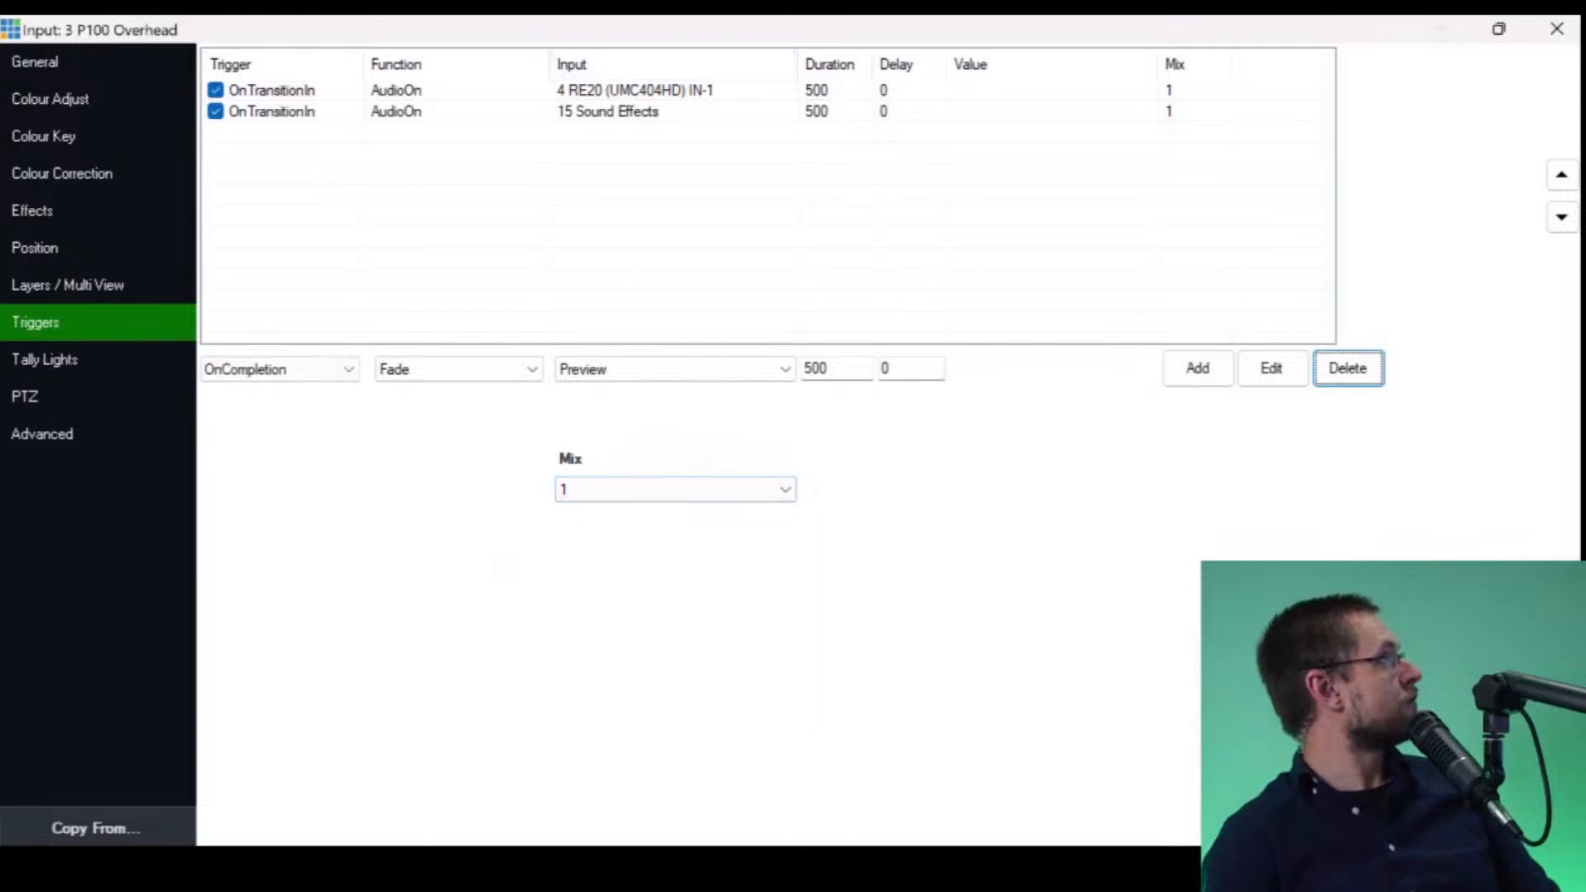
left_click(608, 111)
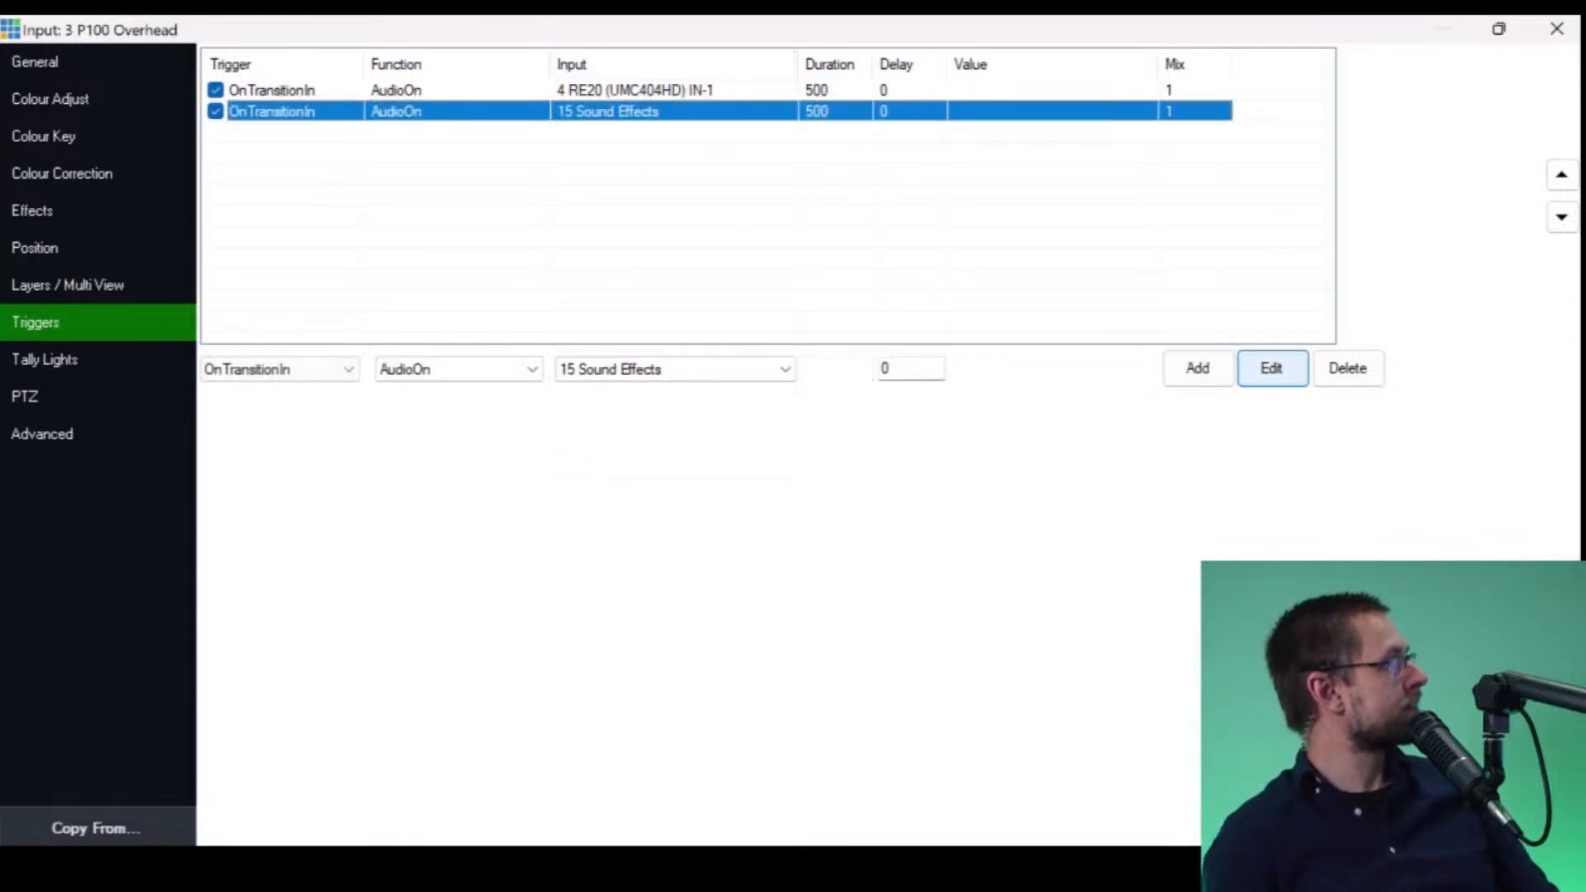
left_click(1348, 368)
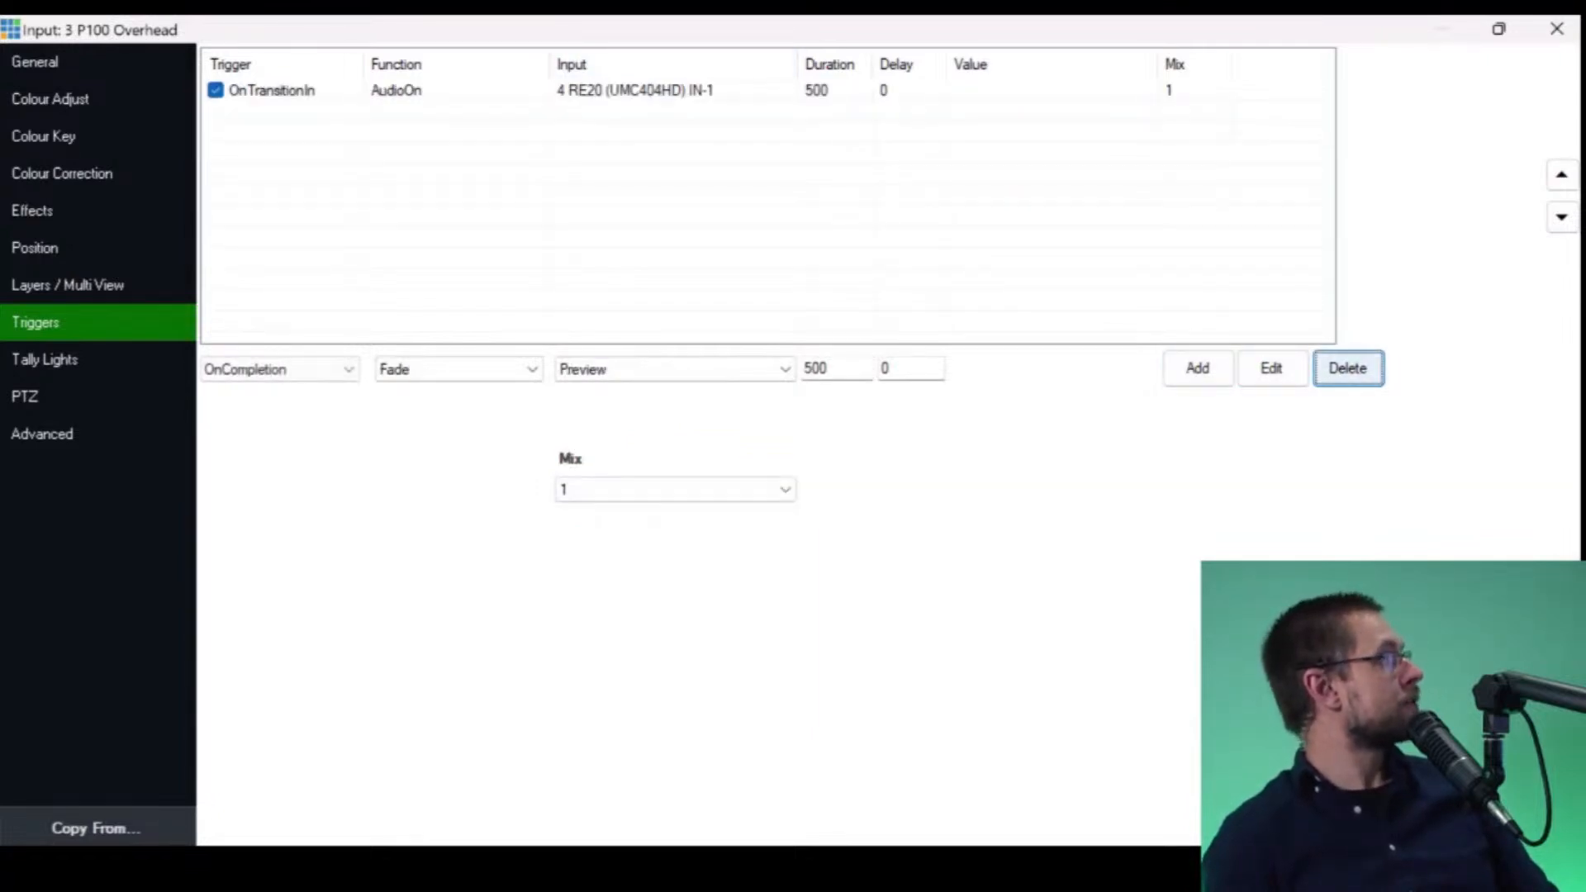
left_click(635, 90)
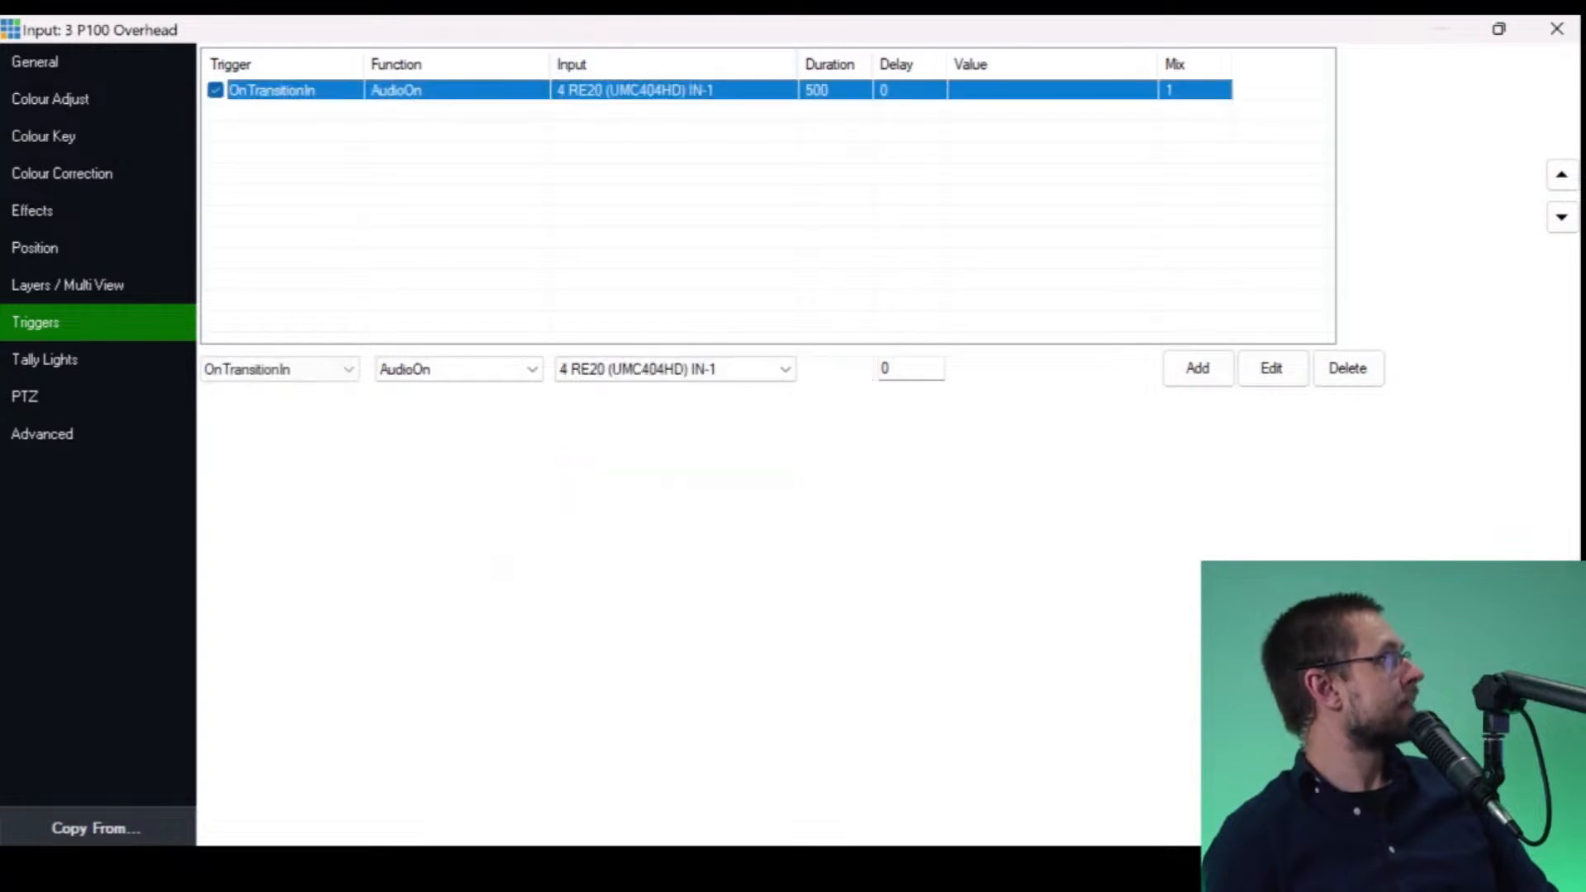
left_click(1347, 369)
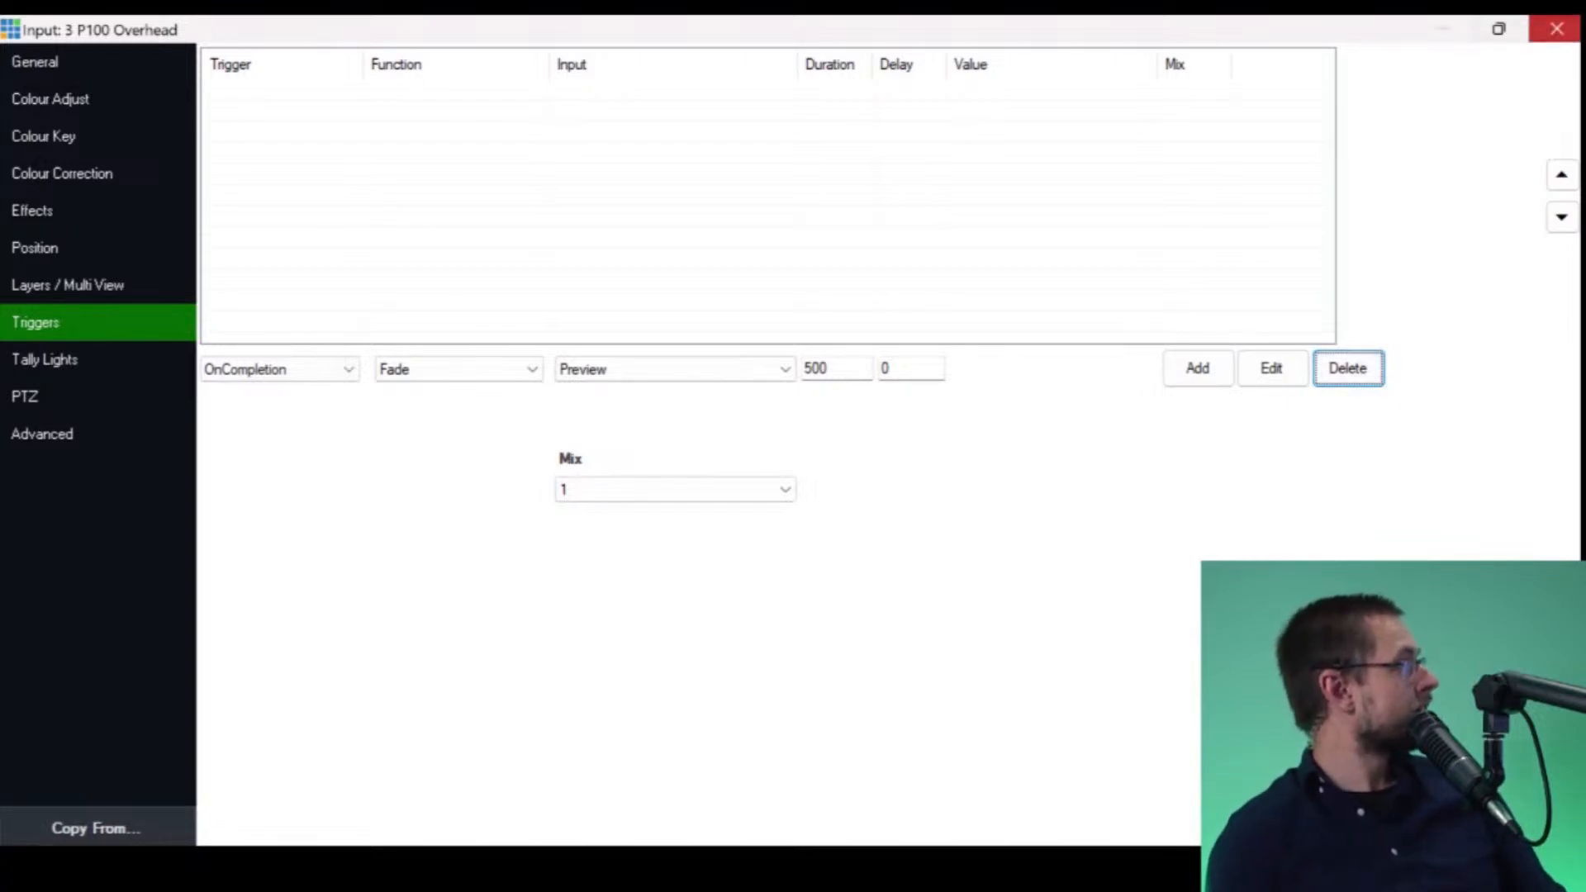
left_click(1557, 29)
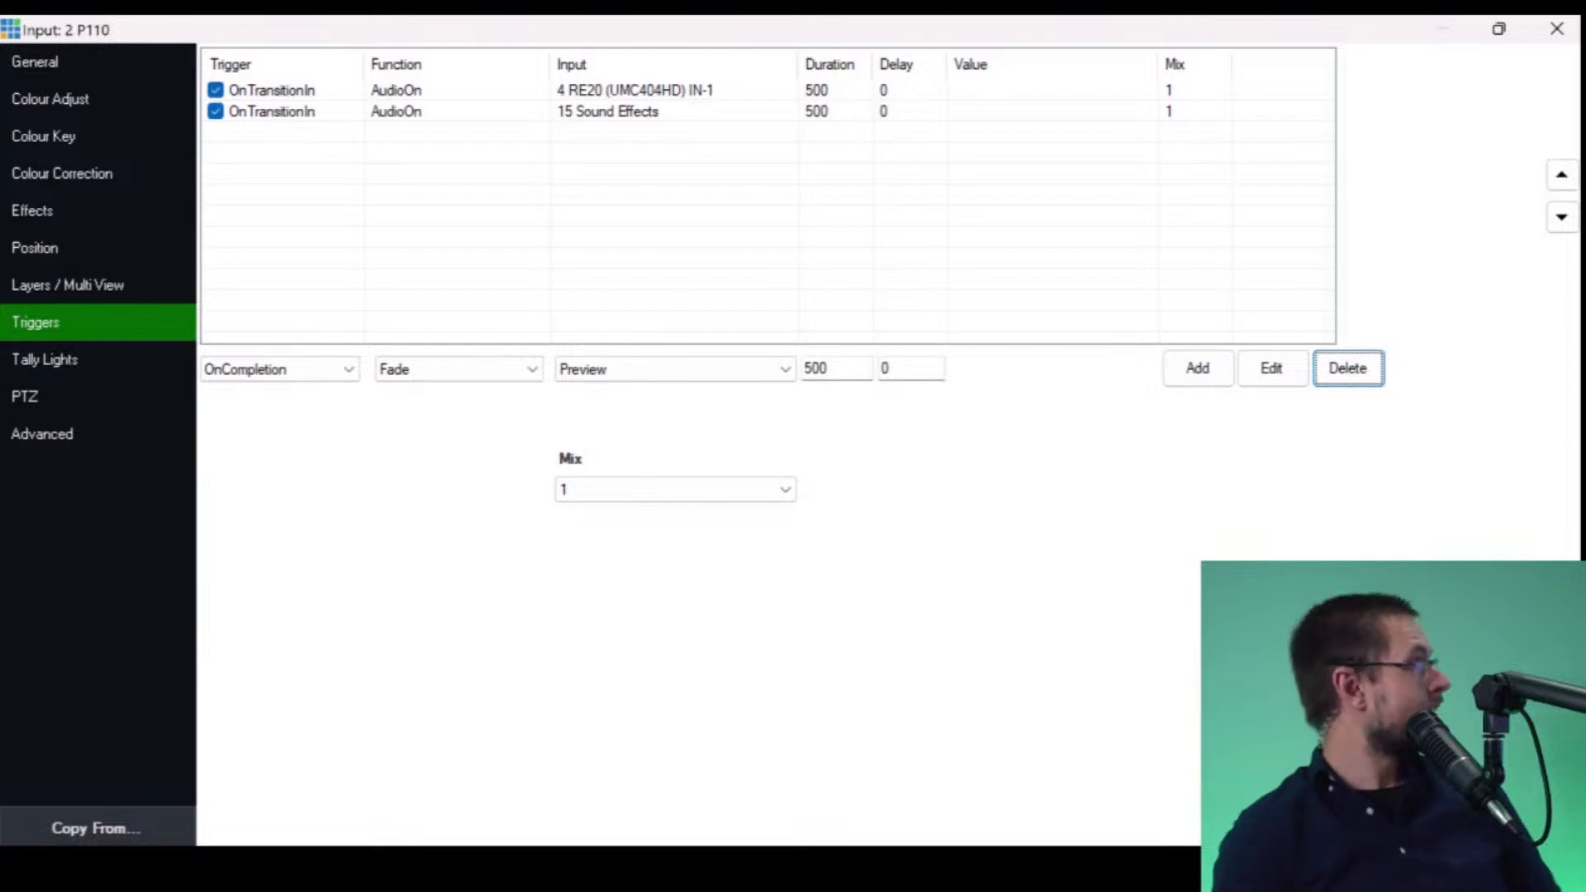
- Delete the OnTransitionIn AudioOn triggers for 15 Sound Effects and 4 RE20 (UMC404HD) IN-1 from input 2 P110
left_click(608, 112)
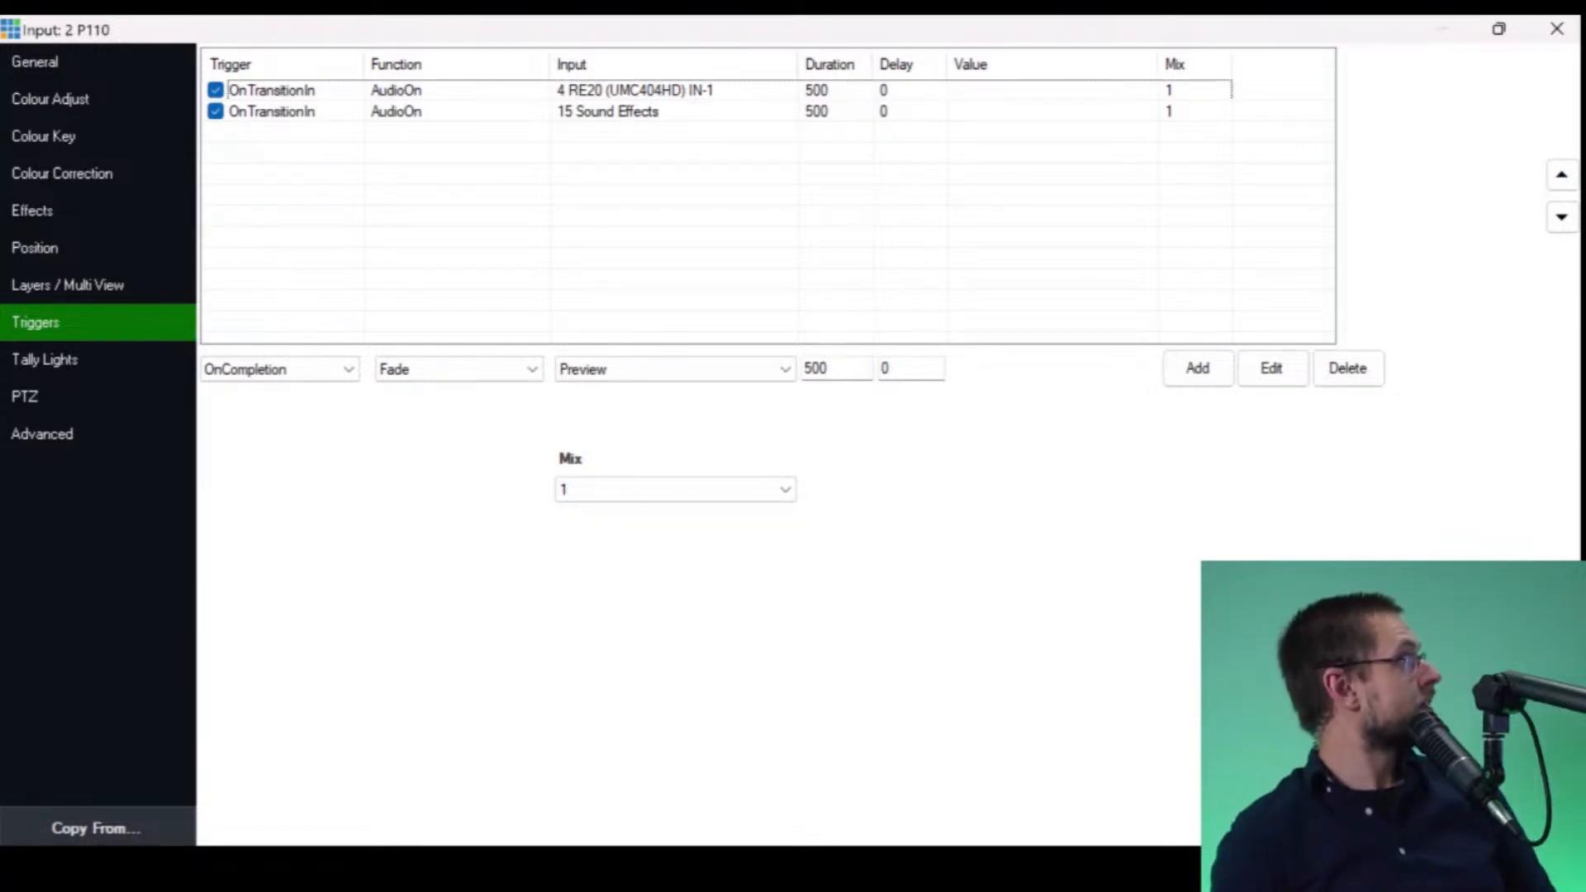
left_click(1347, 368)
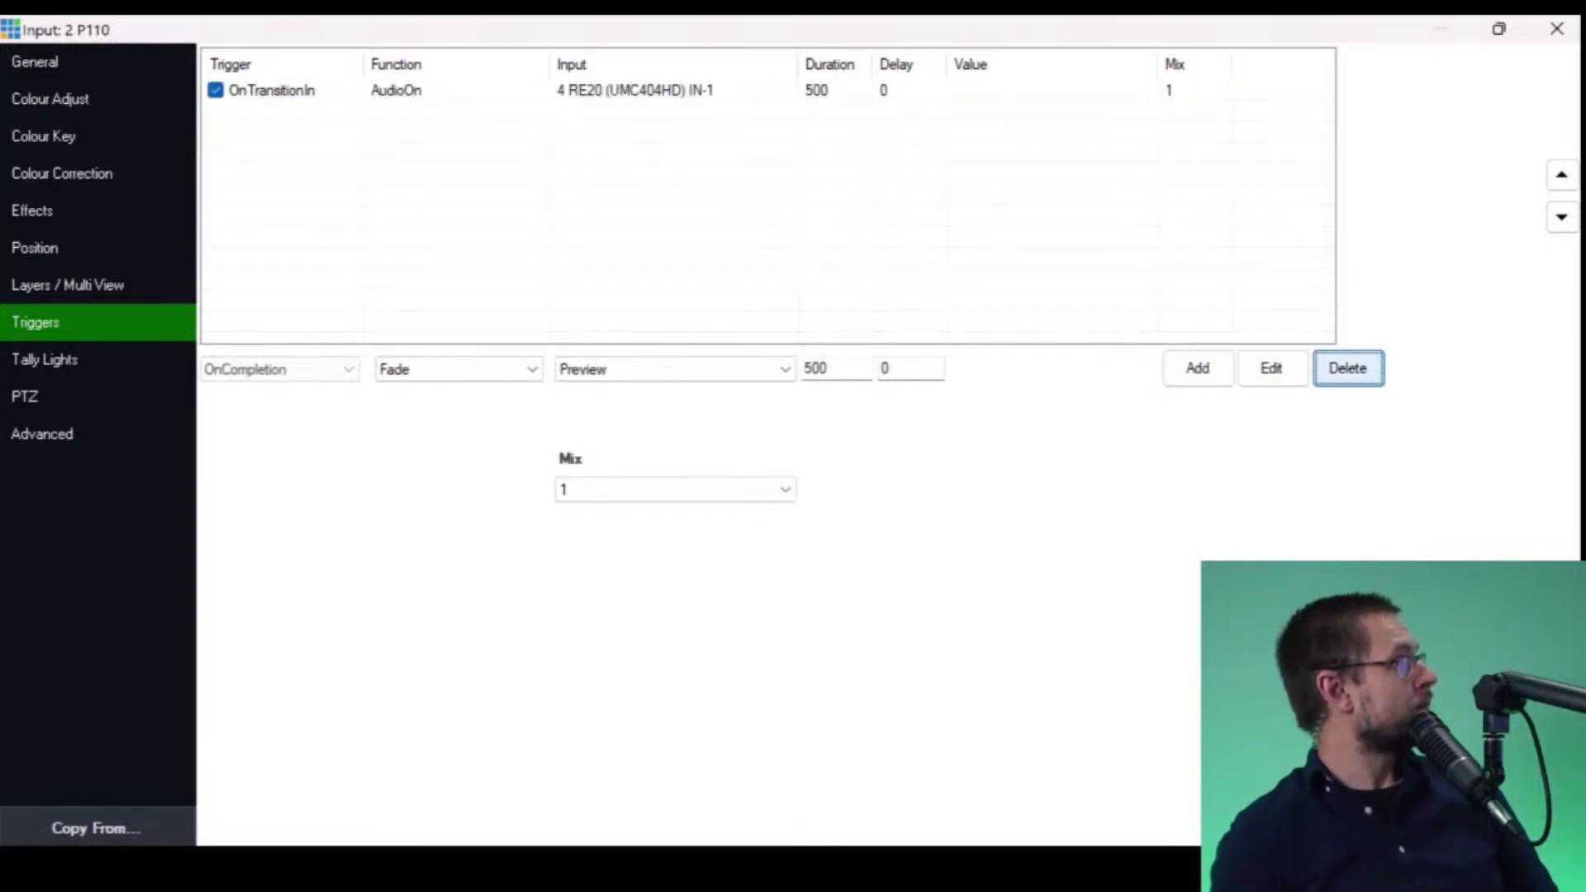
left_click(991, 90)
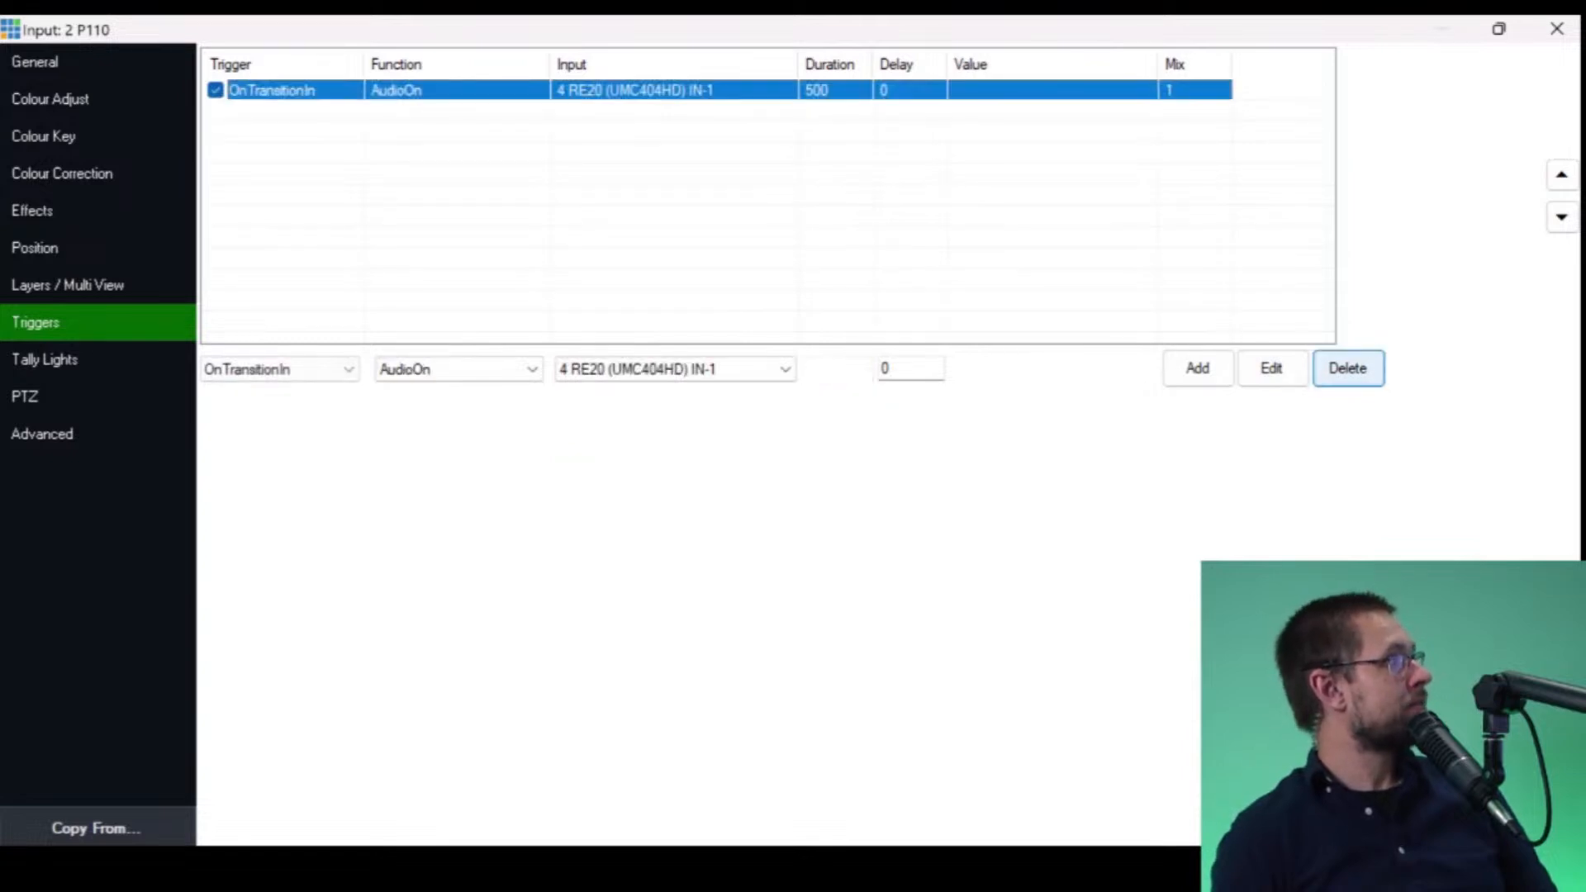
left_click(1348, 369)
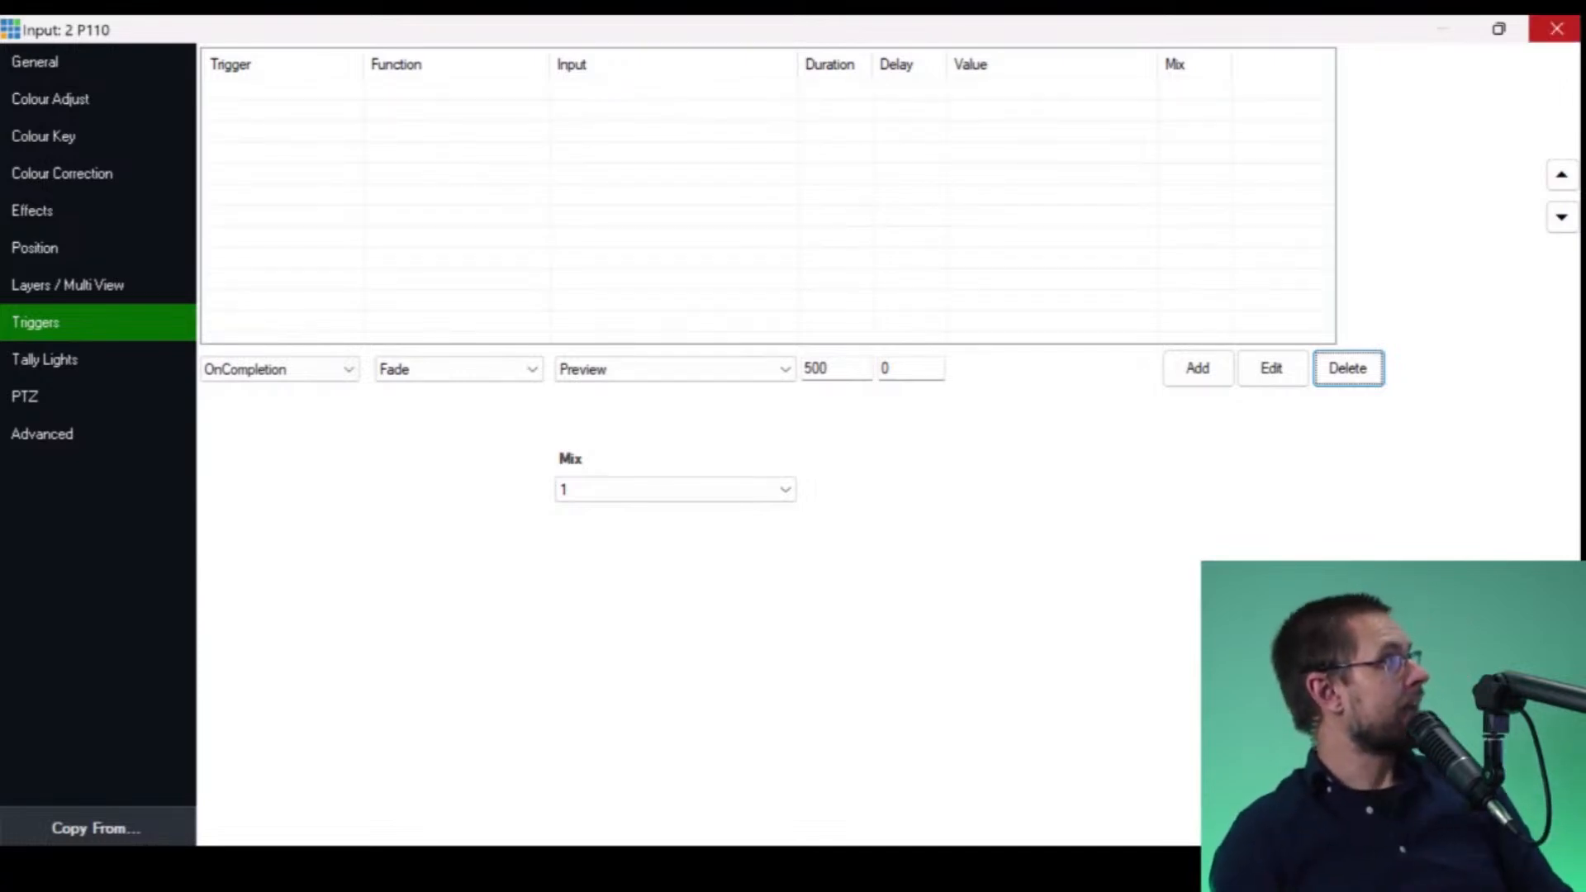
left_click(1557, 29)
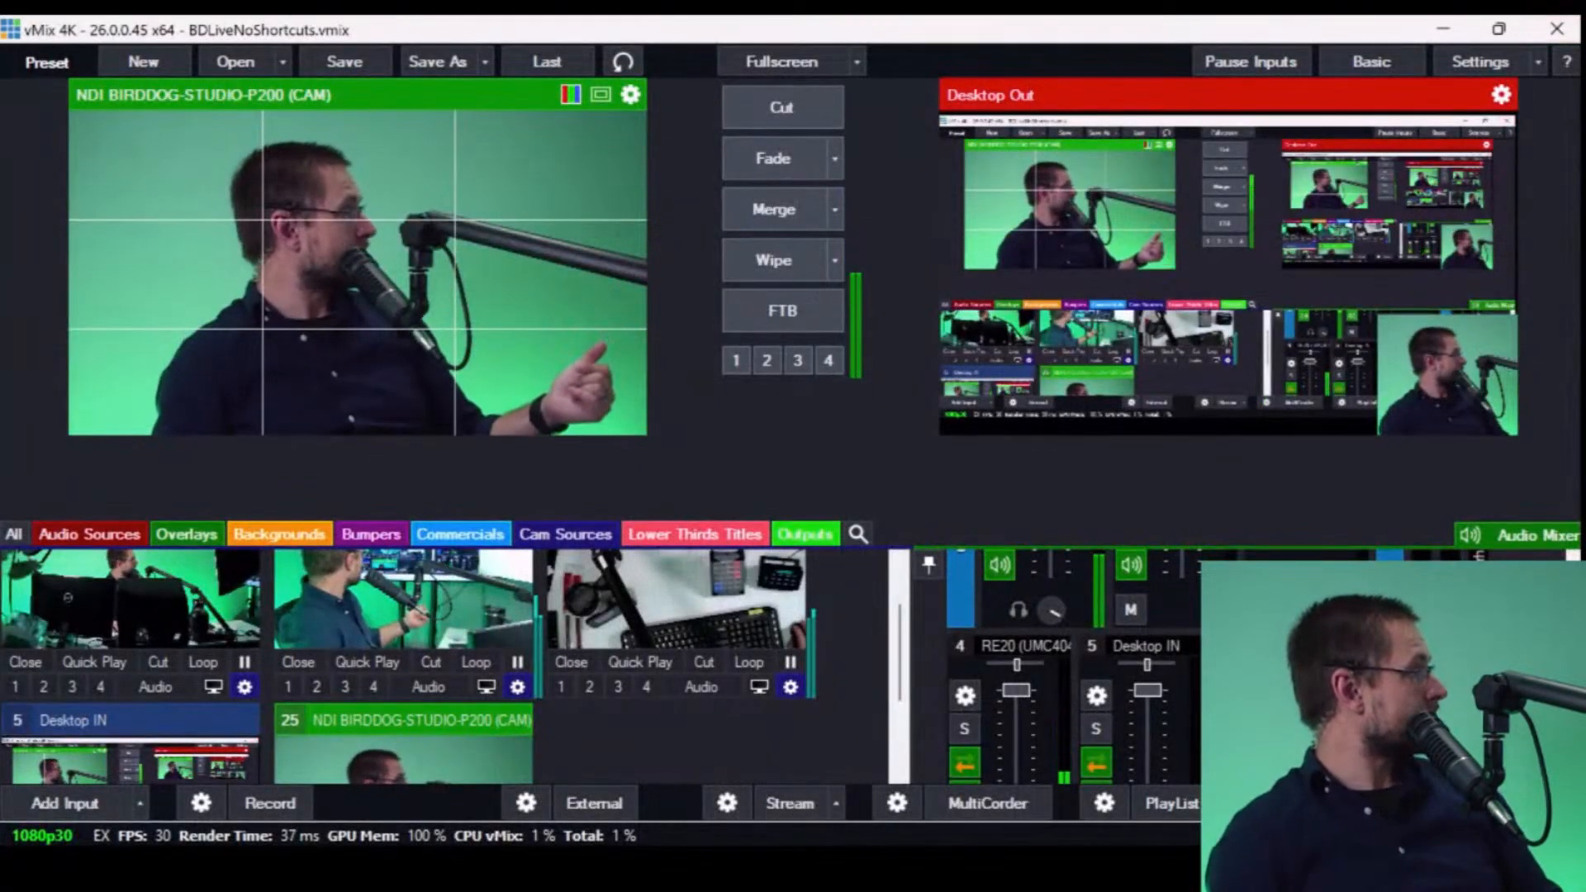
- Recheck the triggers of input 3 P100 Overhead, and delete all AudioOn, OverlayInput1In and OverlayInput1Out triggers from input 1 P4K
scroll(446, 666, "up", 1)
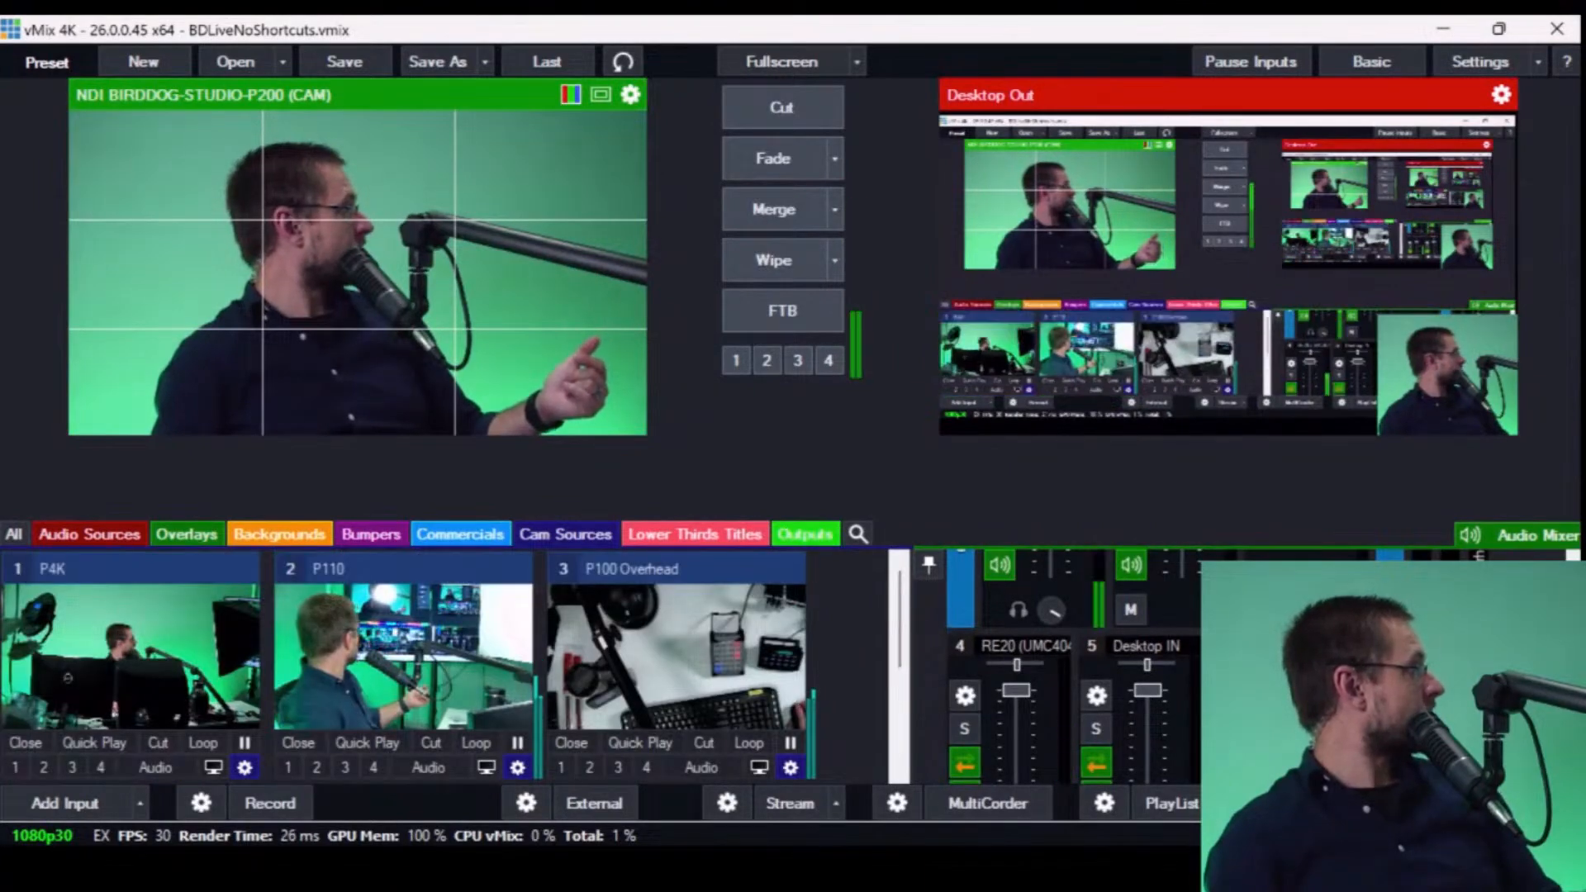
left_click(790, 768)
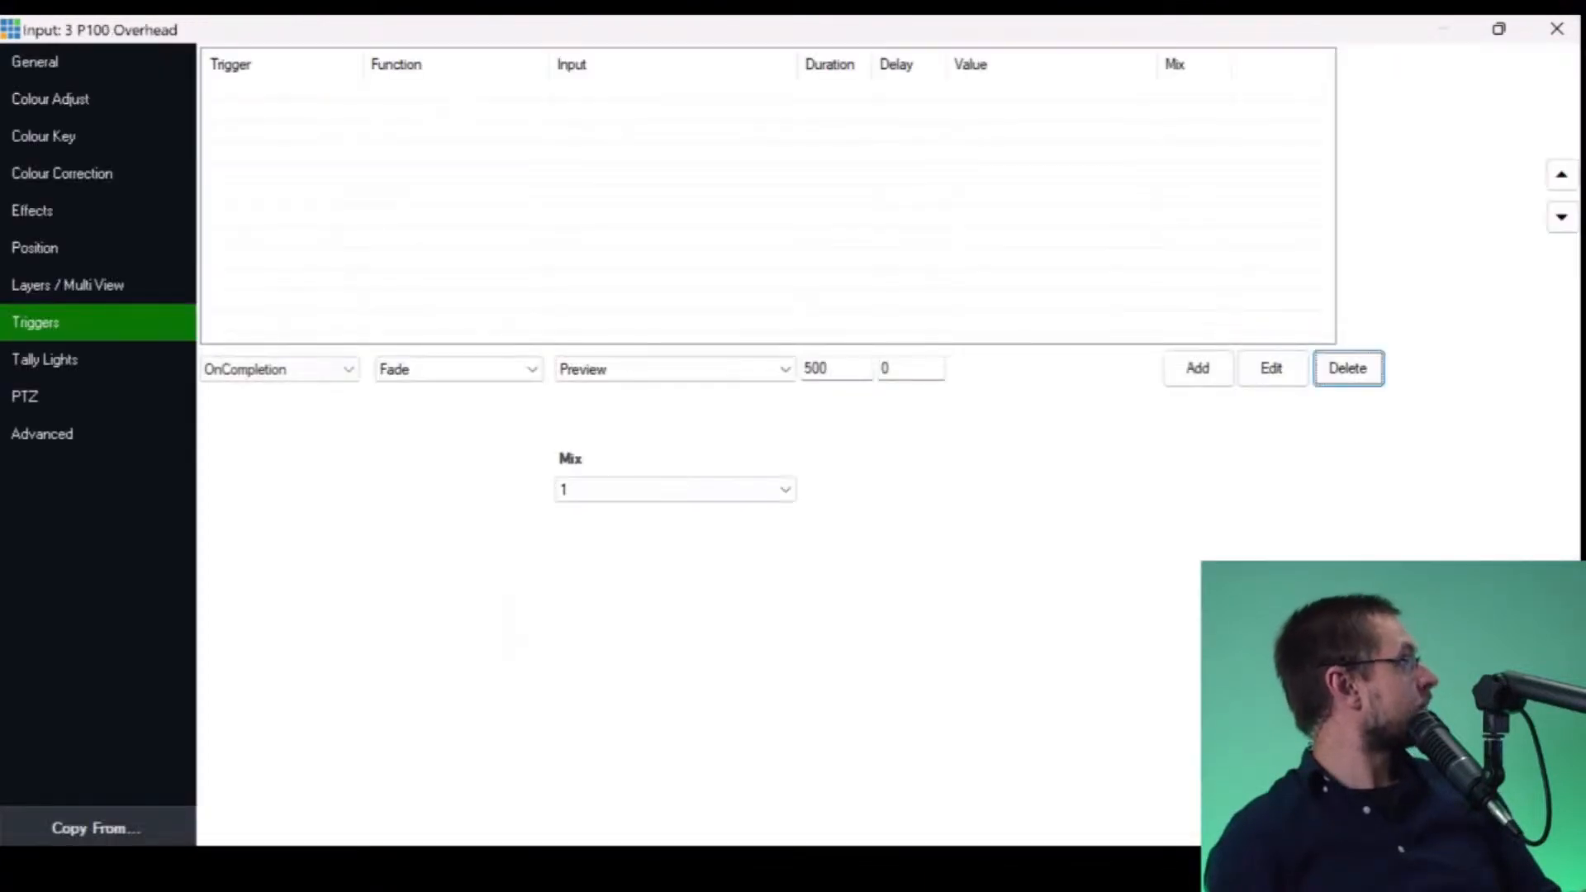
left_click(1557, 28)
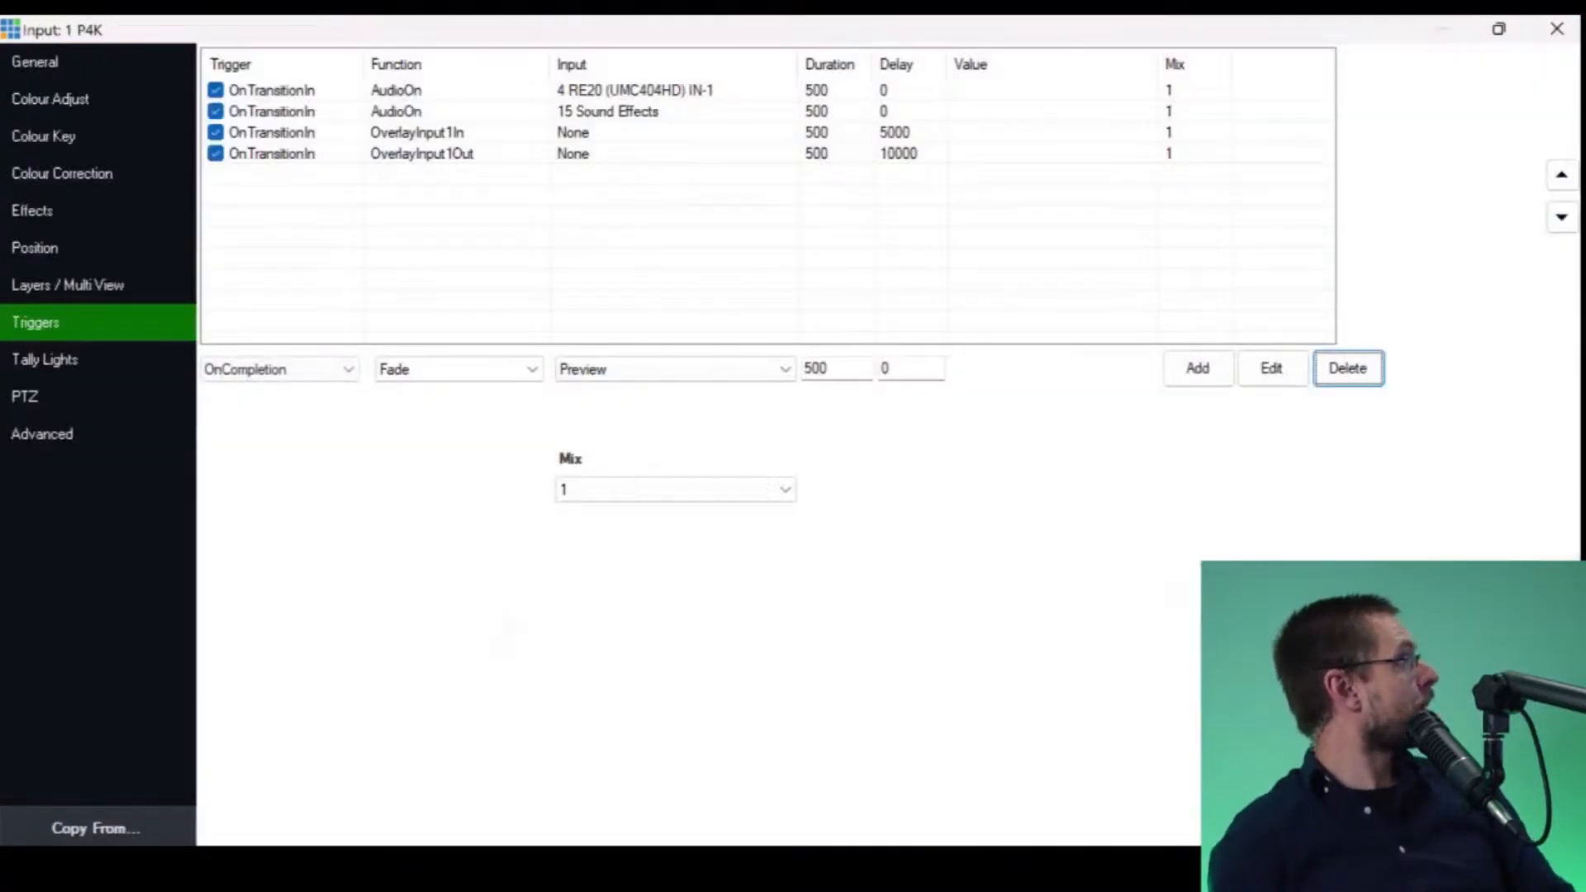
left_click(579, 153)
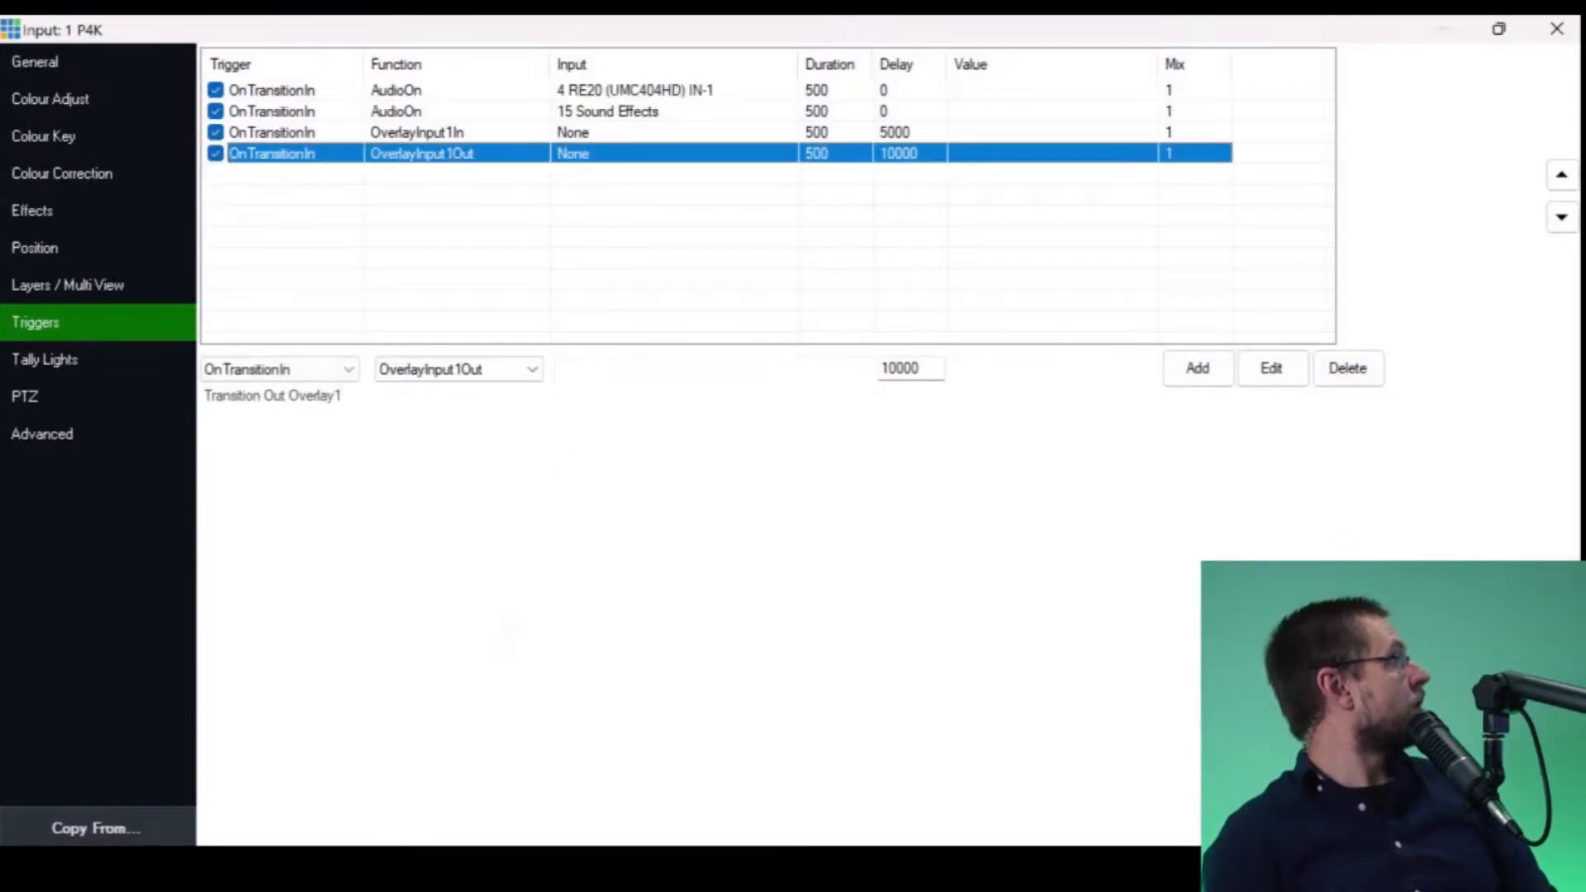
left_click(1348, 369)
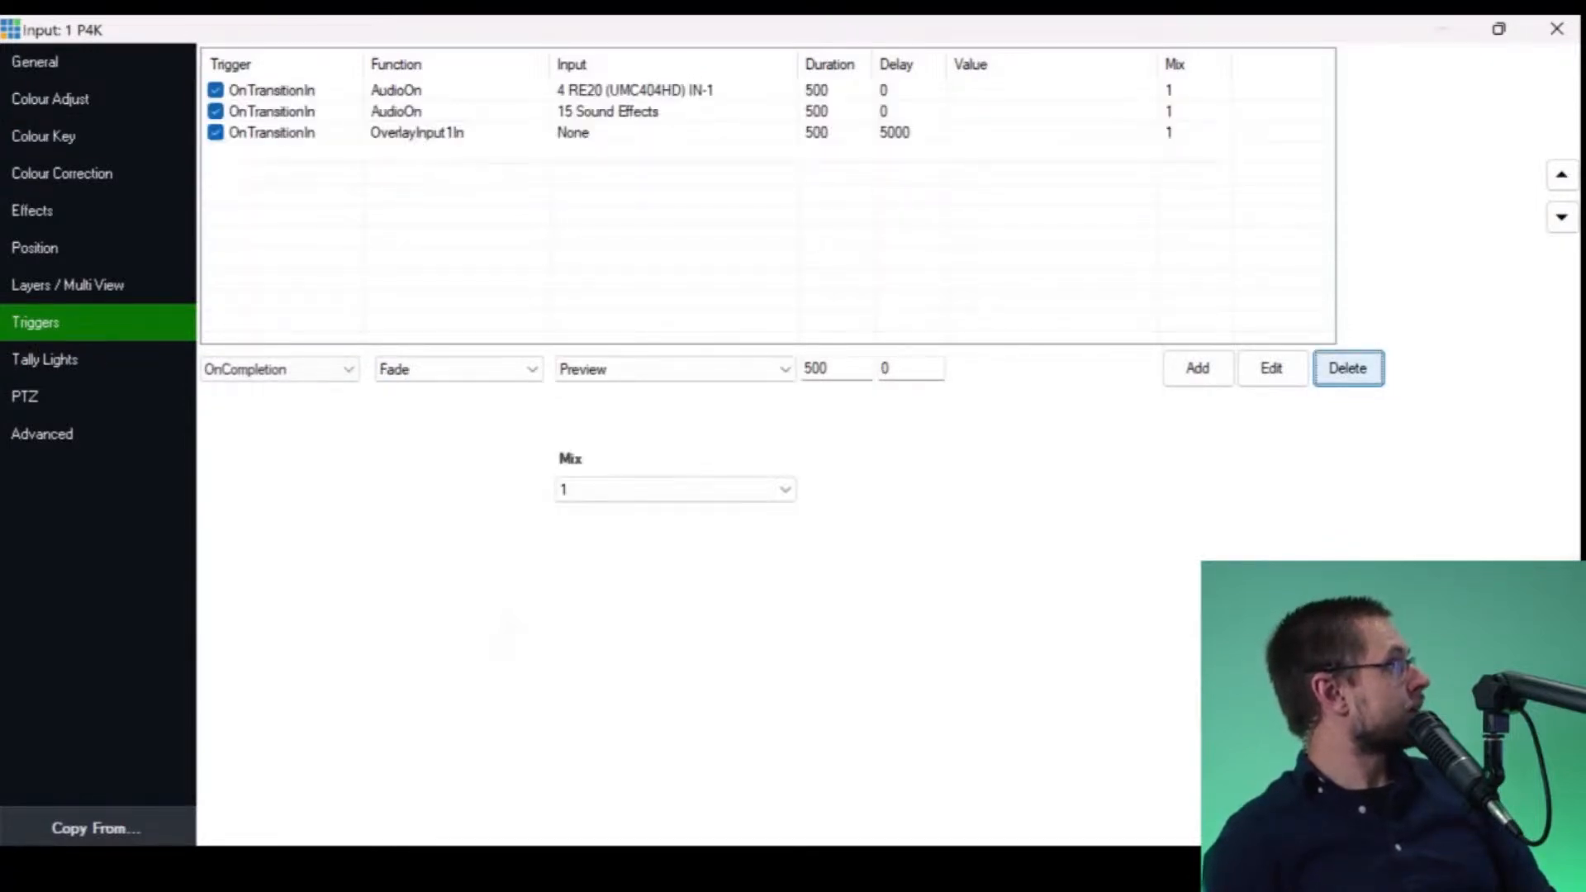
left_click(628, 90)
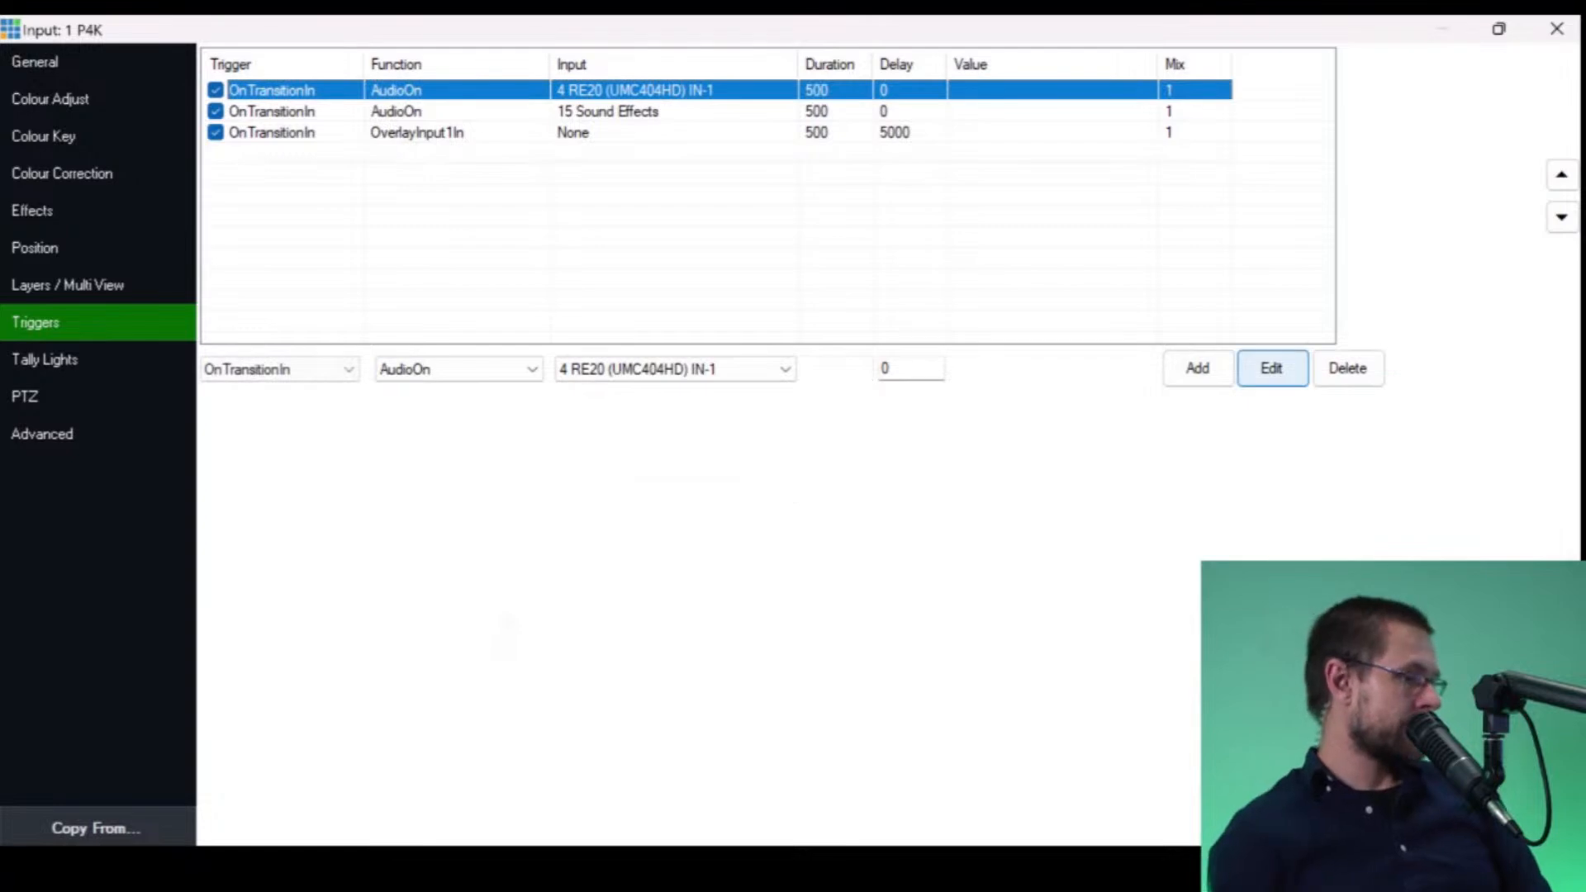
left_click(1348, 368)
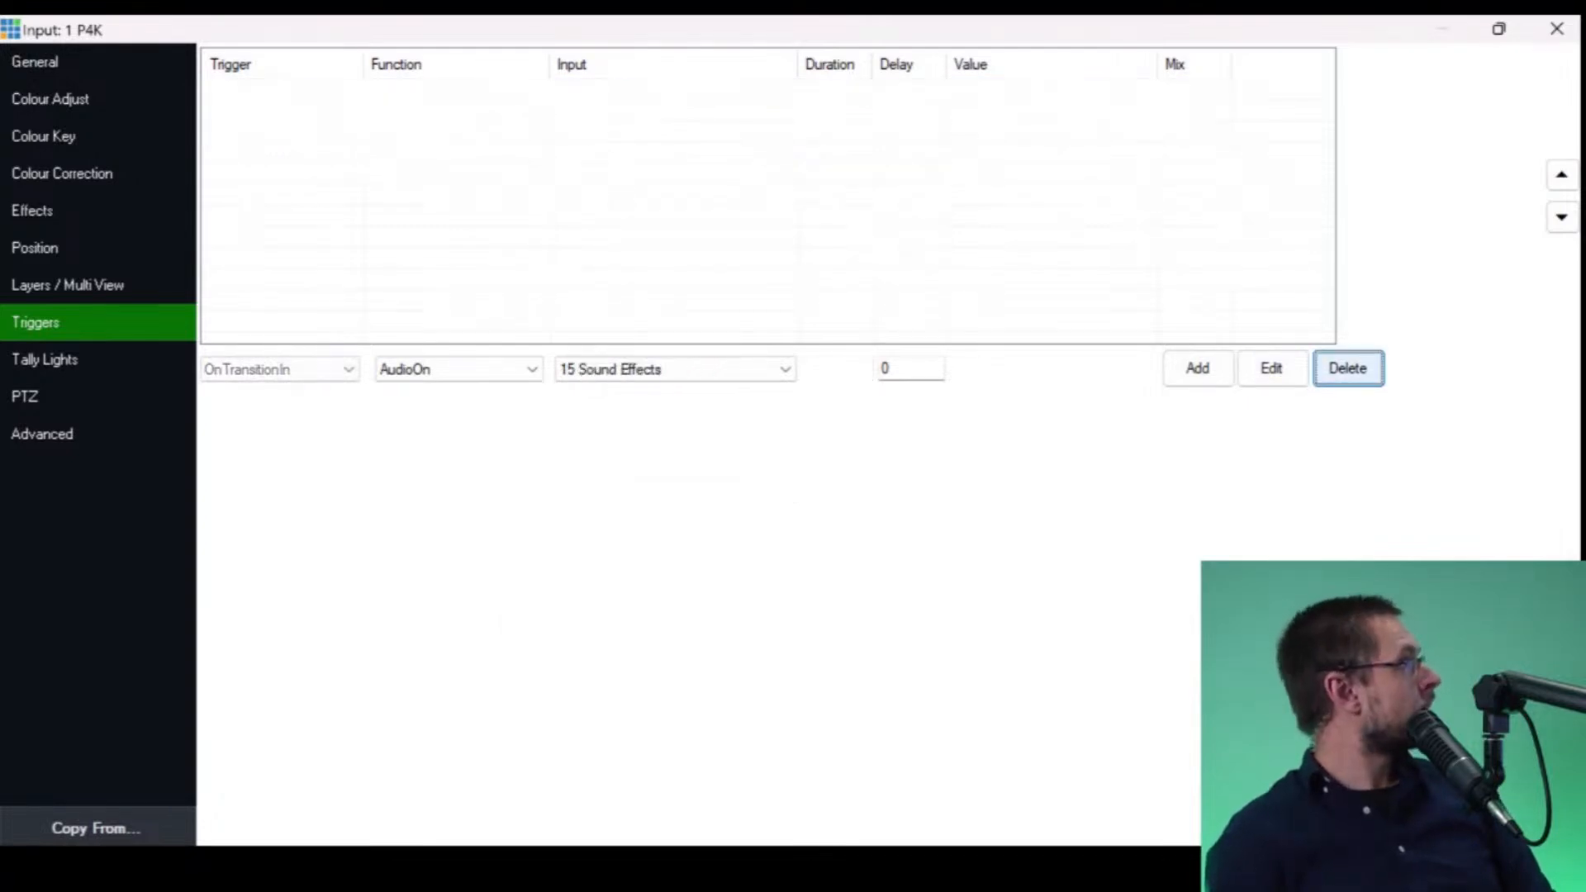
left_click(1349, 368)
left_click(1349, 369)
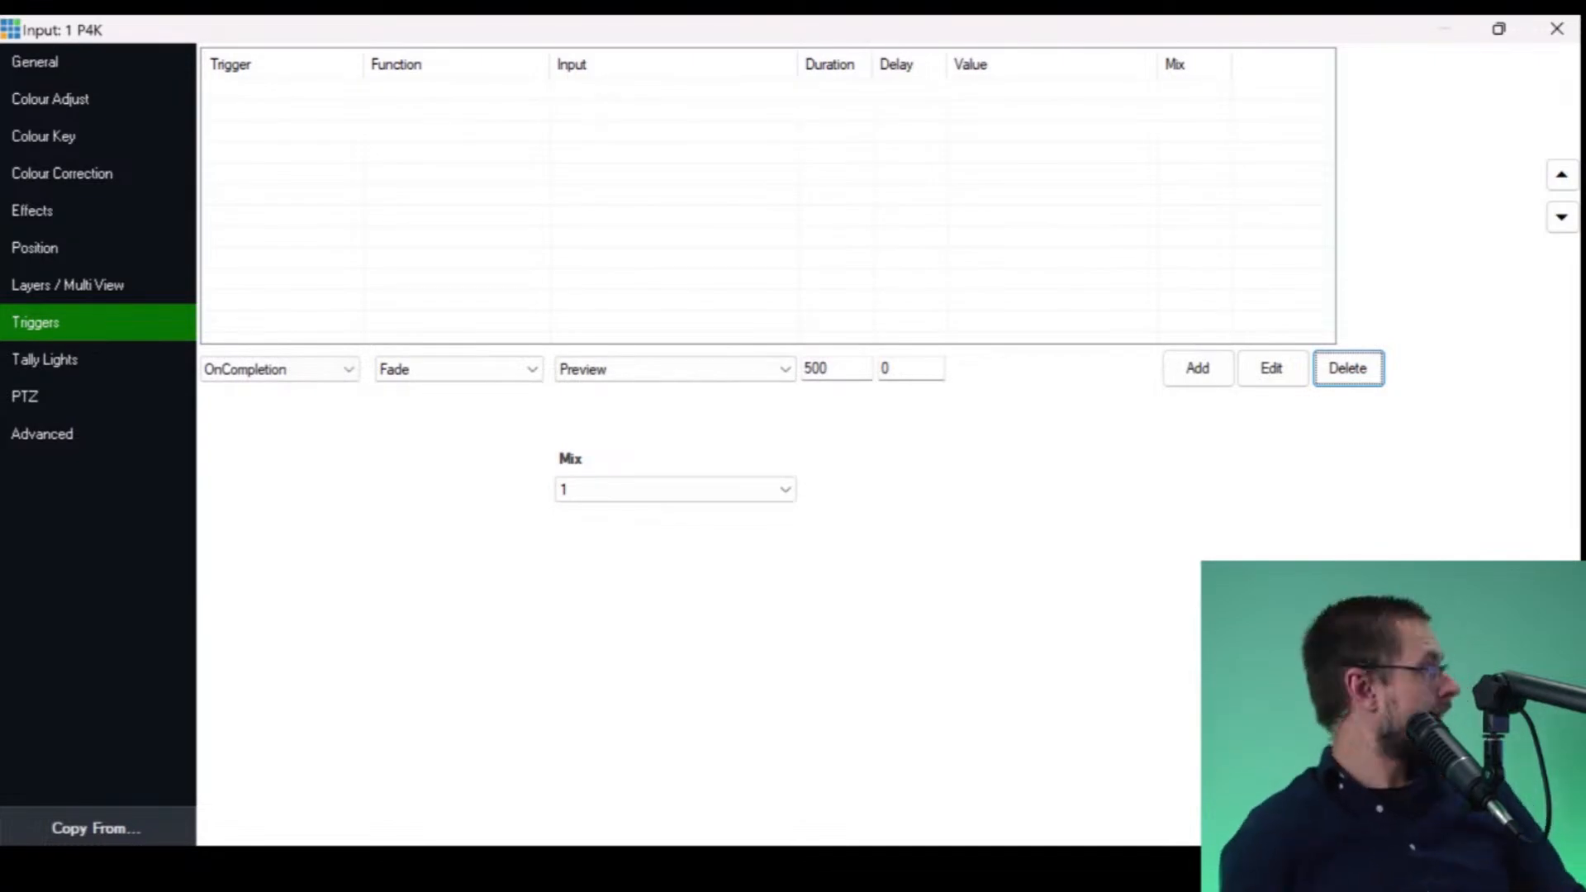
left_click(1557, 29)
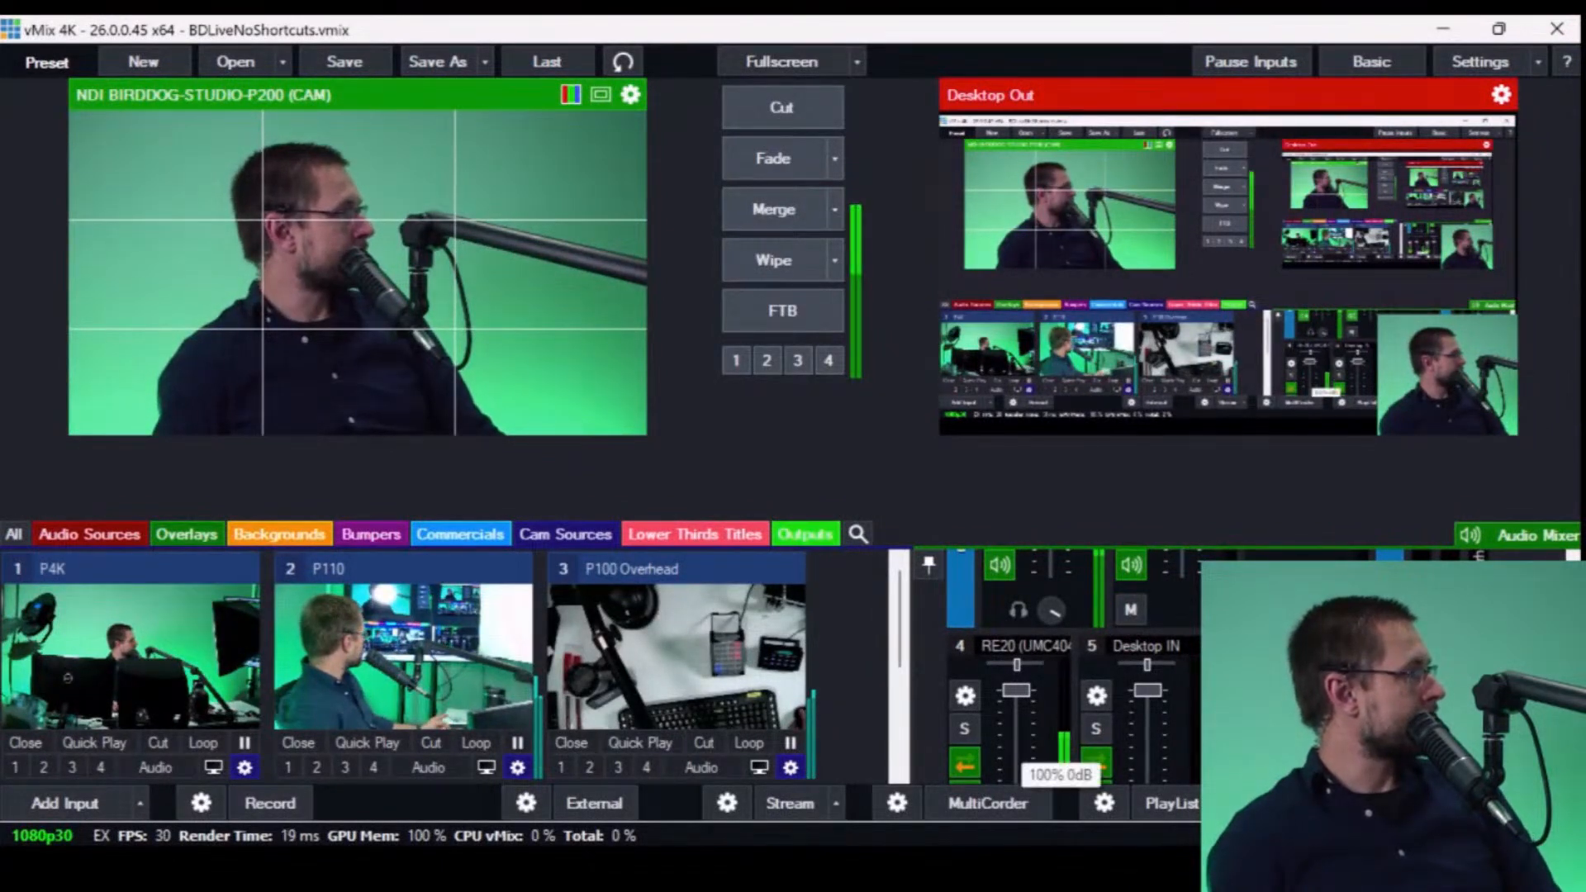
- Look through the audio mixer channels, and collapse inputs 37 Overhead (P100) and 38 Desktop Out in the Outputs category
scroll(1051, 756, "up", 5)
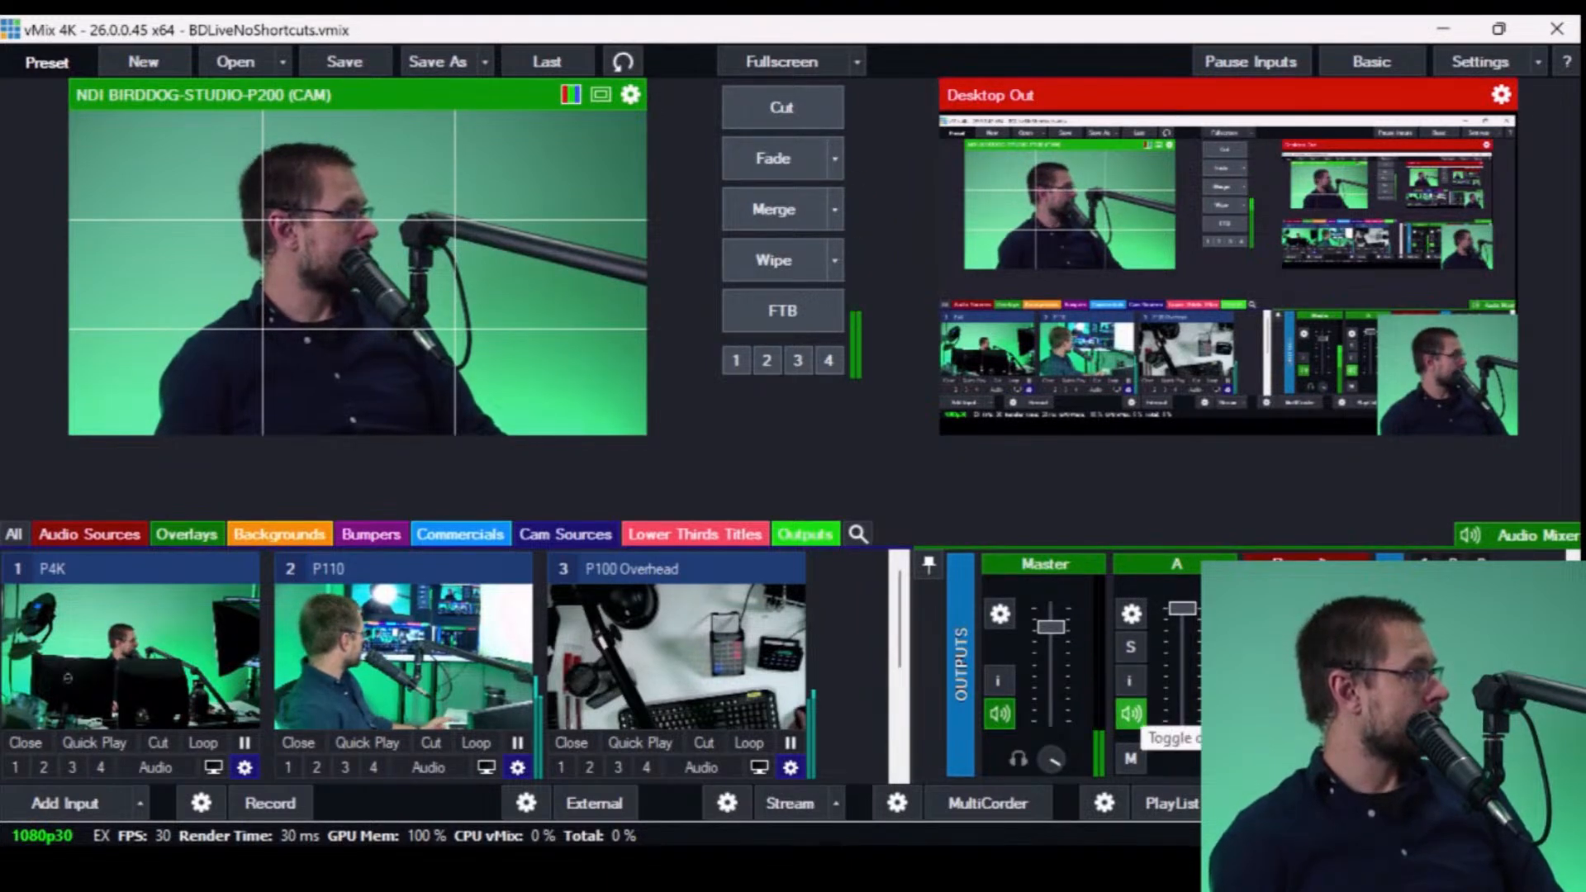
scroll(1177, 735, "down", 1)
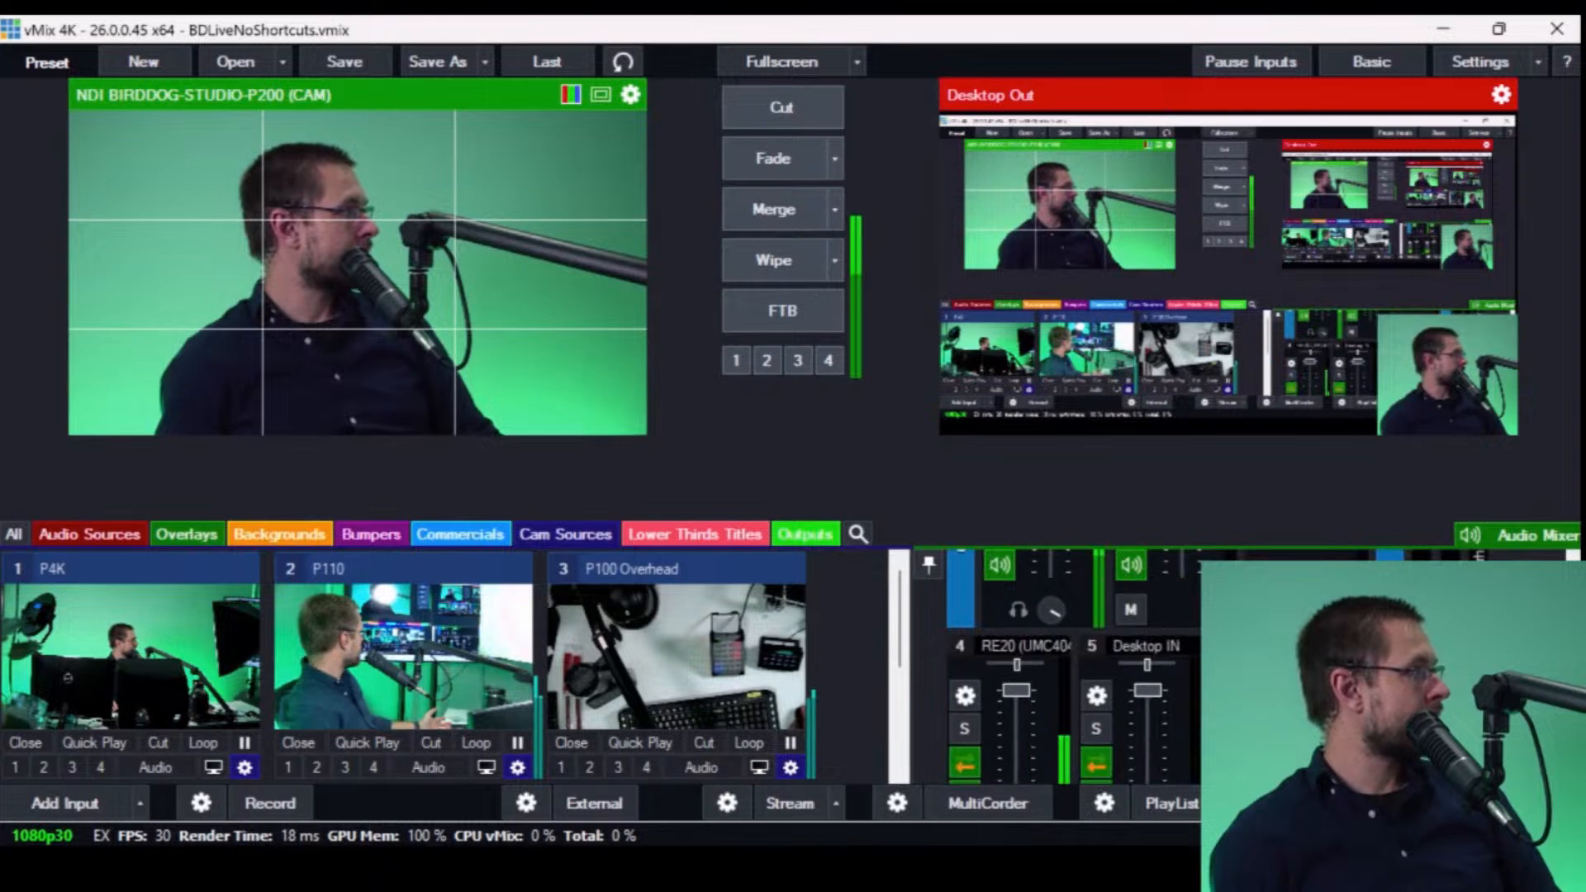
scroll(1178, 735, "down", 1)
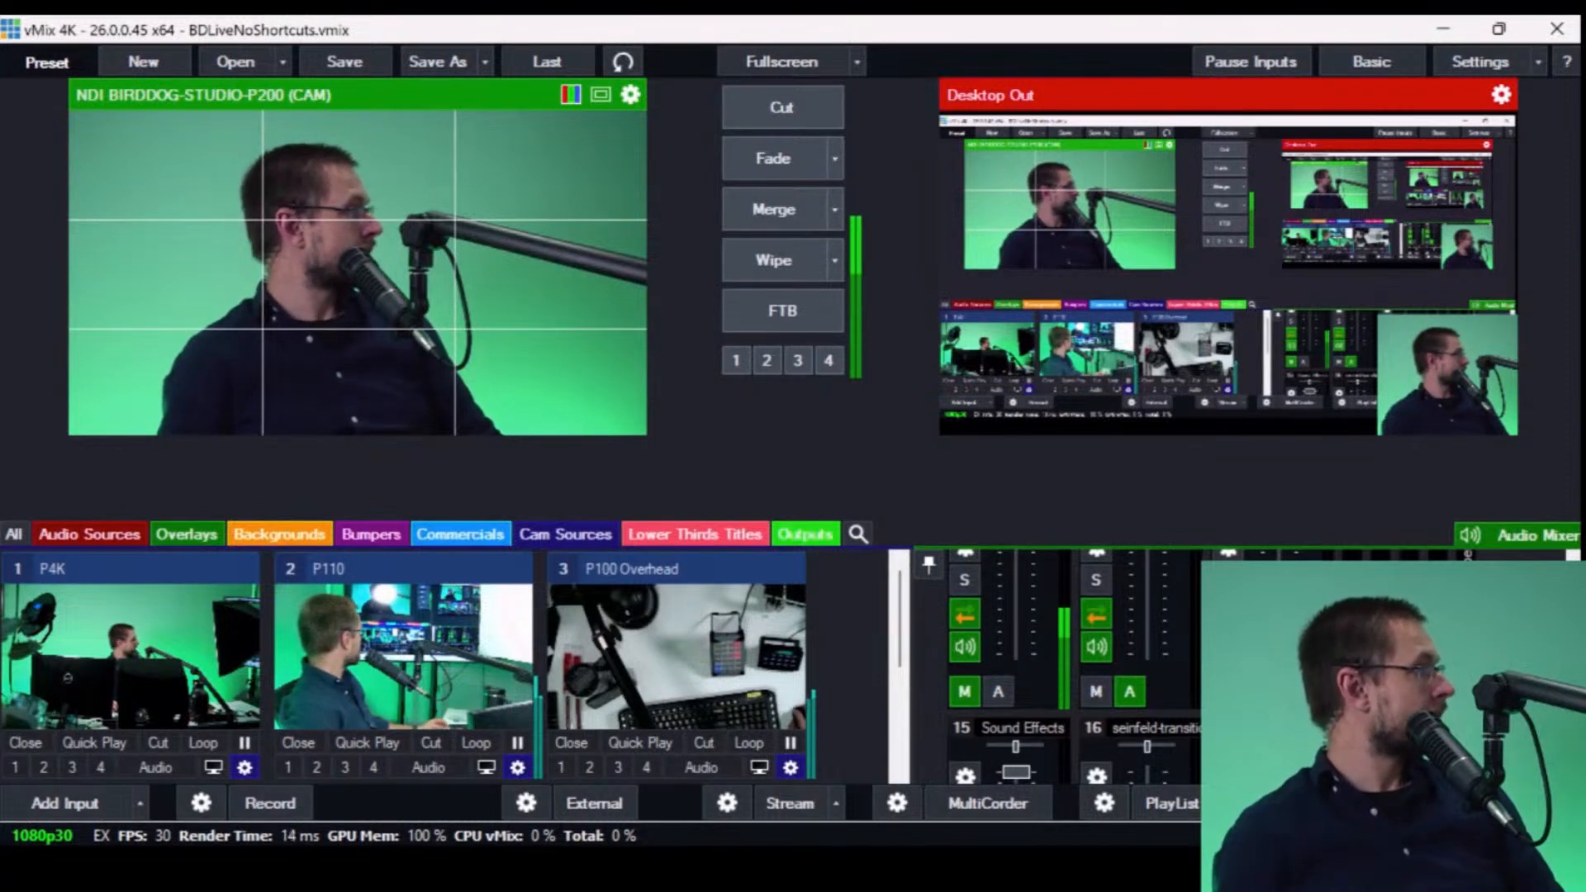
left_click(805, 534)
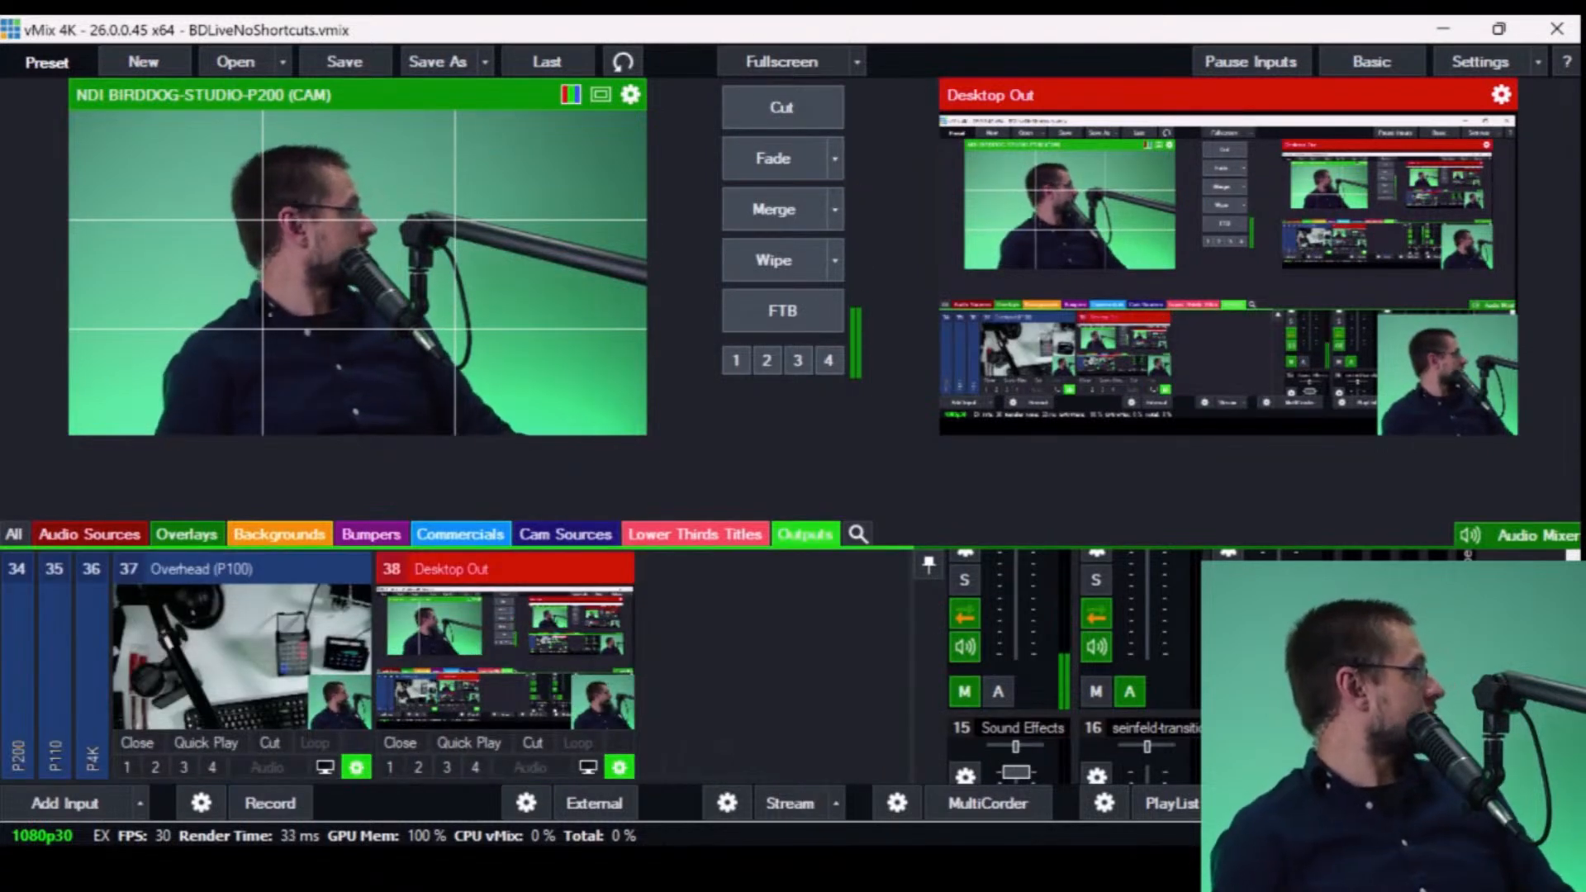
left_click(128, 570)
left_click(166, 569)
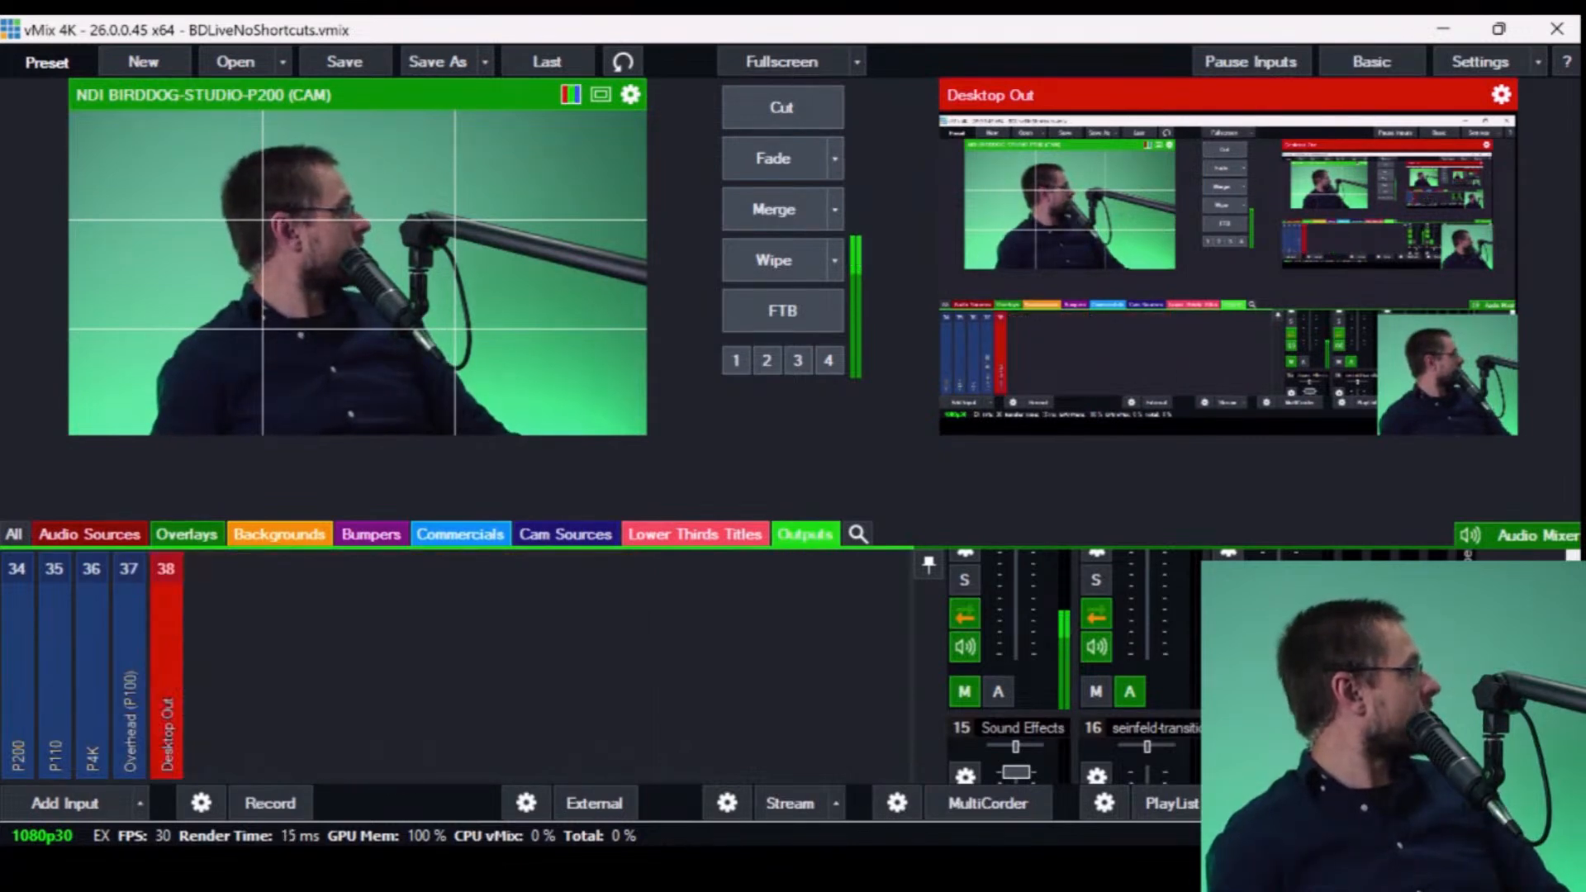
mouse_move(1016, 649)
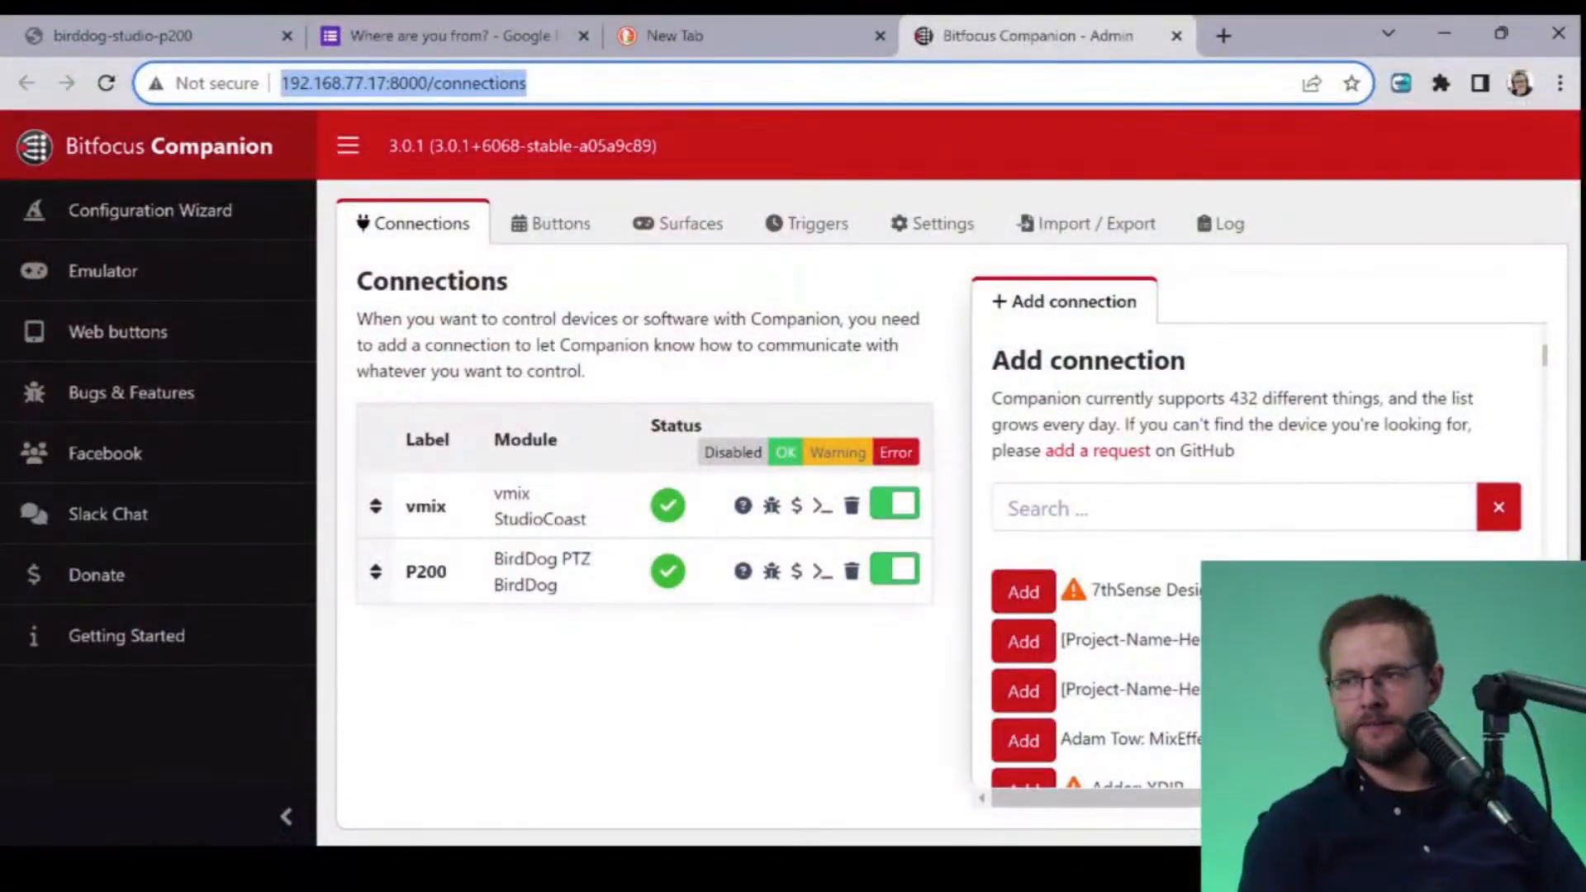
- Examine the vMix press actions assigned to the PRV 1 and PGM 2 buttons on page 1
left_click(551, 224)
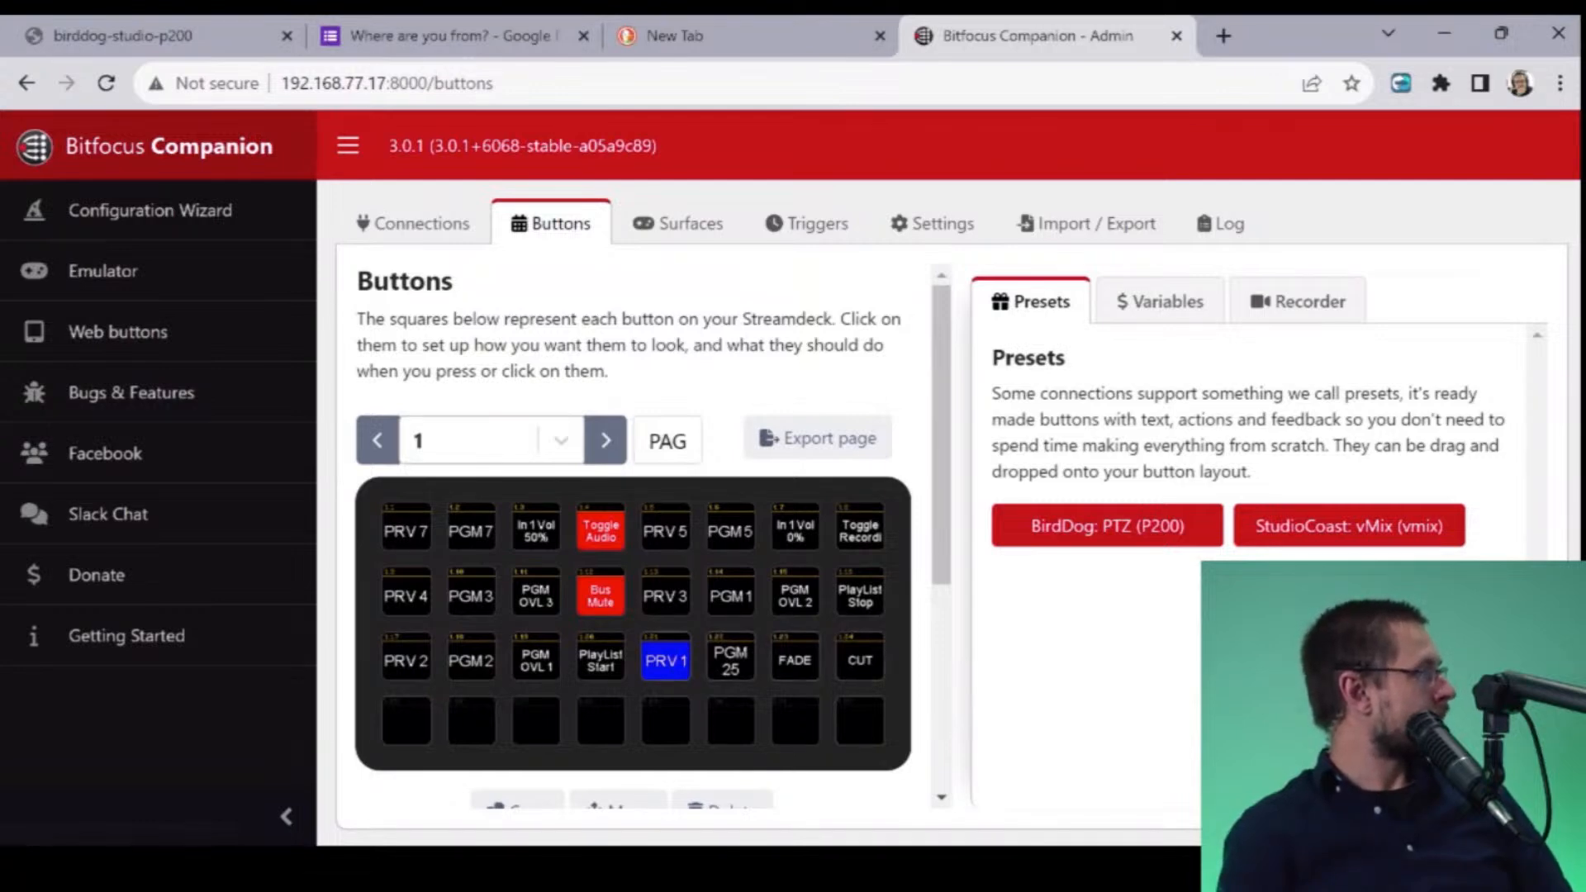
left_click(666, 660)
scroll(1256, 579, "down", 8)
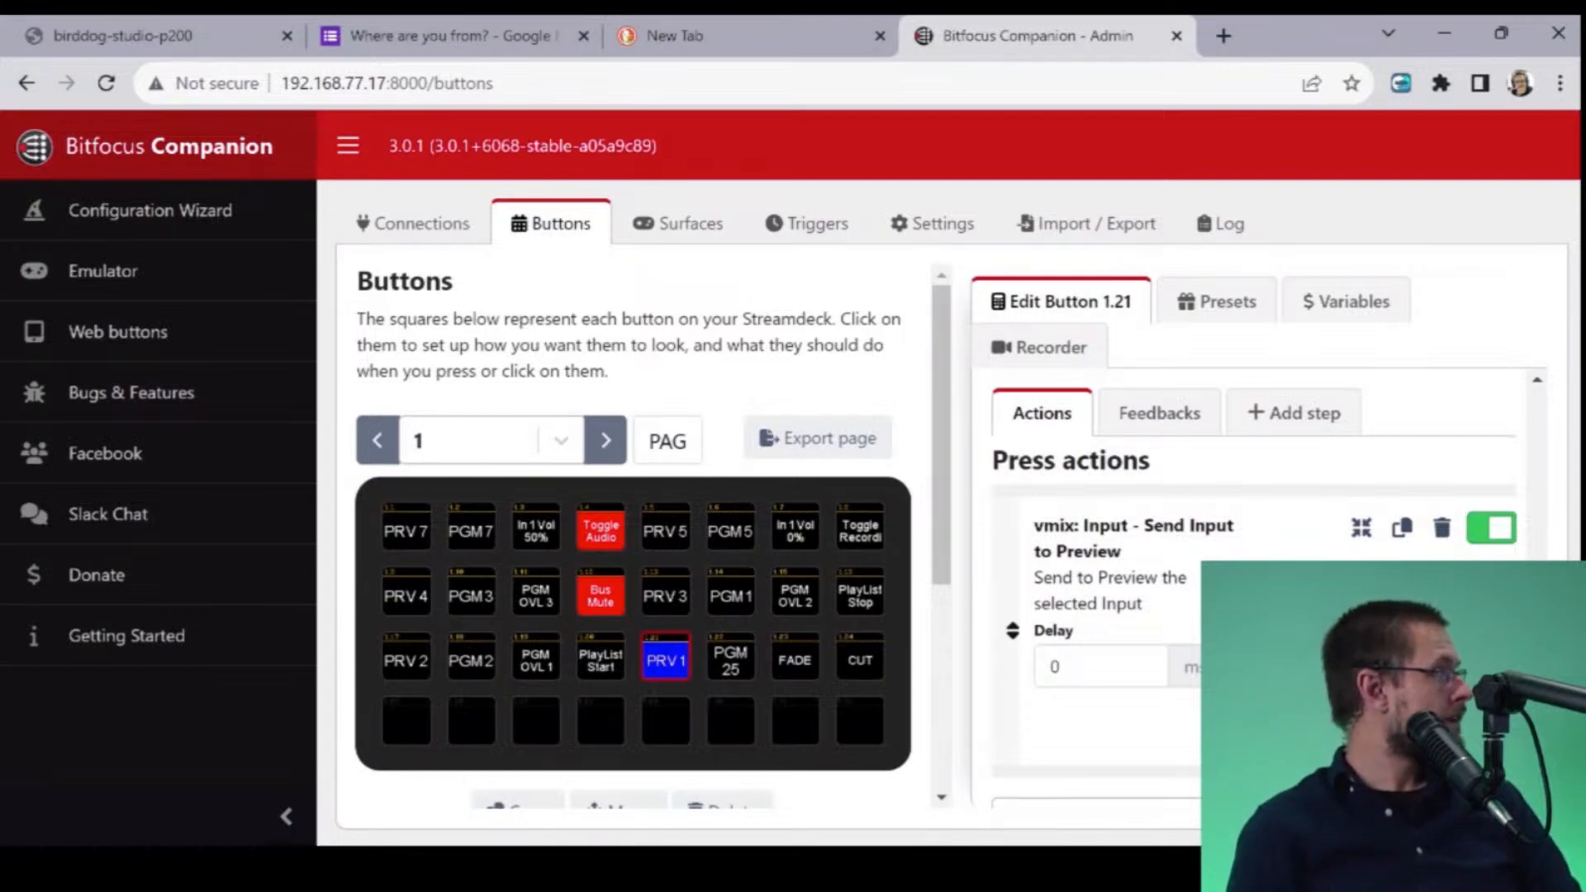
scroll(1256, 578, "down", 2)
scroll(1256, 579, "down", 2)
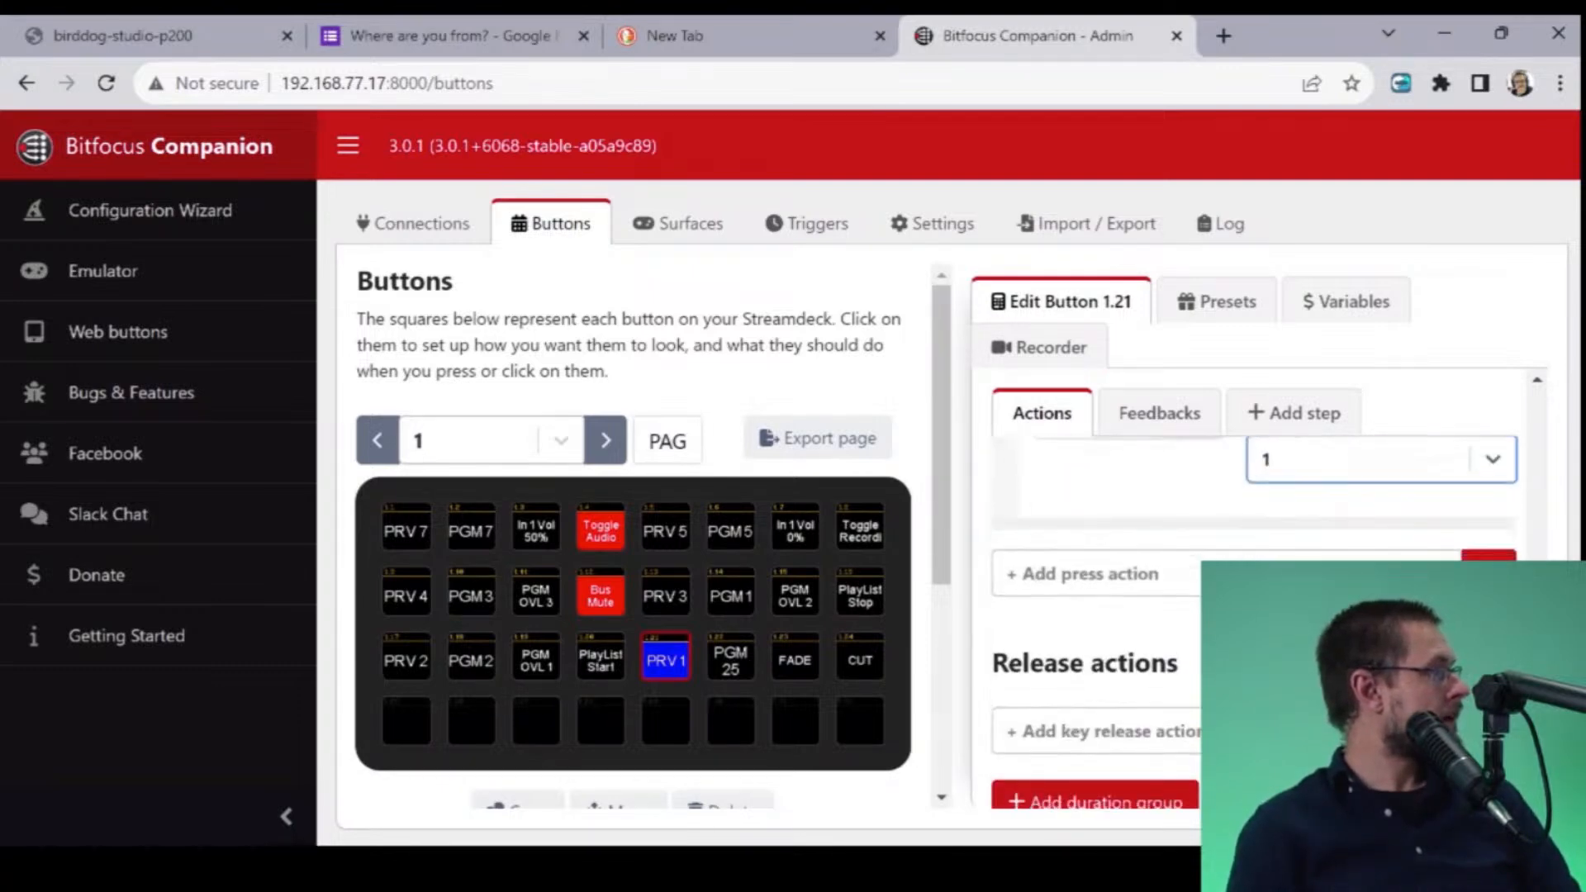
scroll(1256, 578, "up", 5)
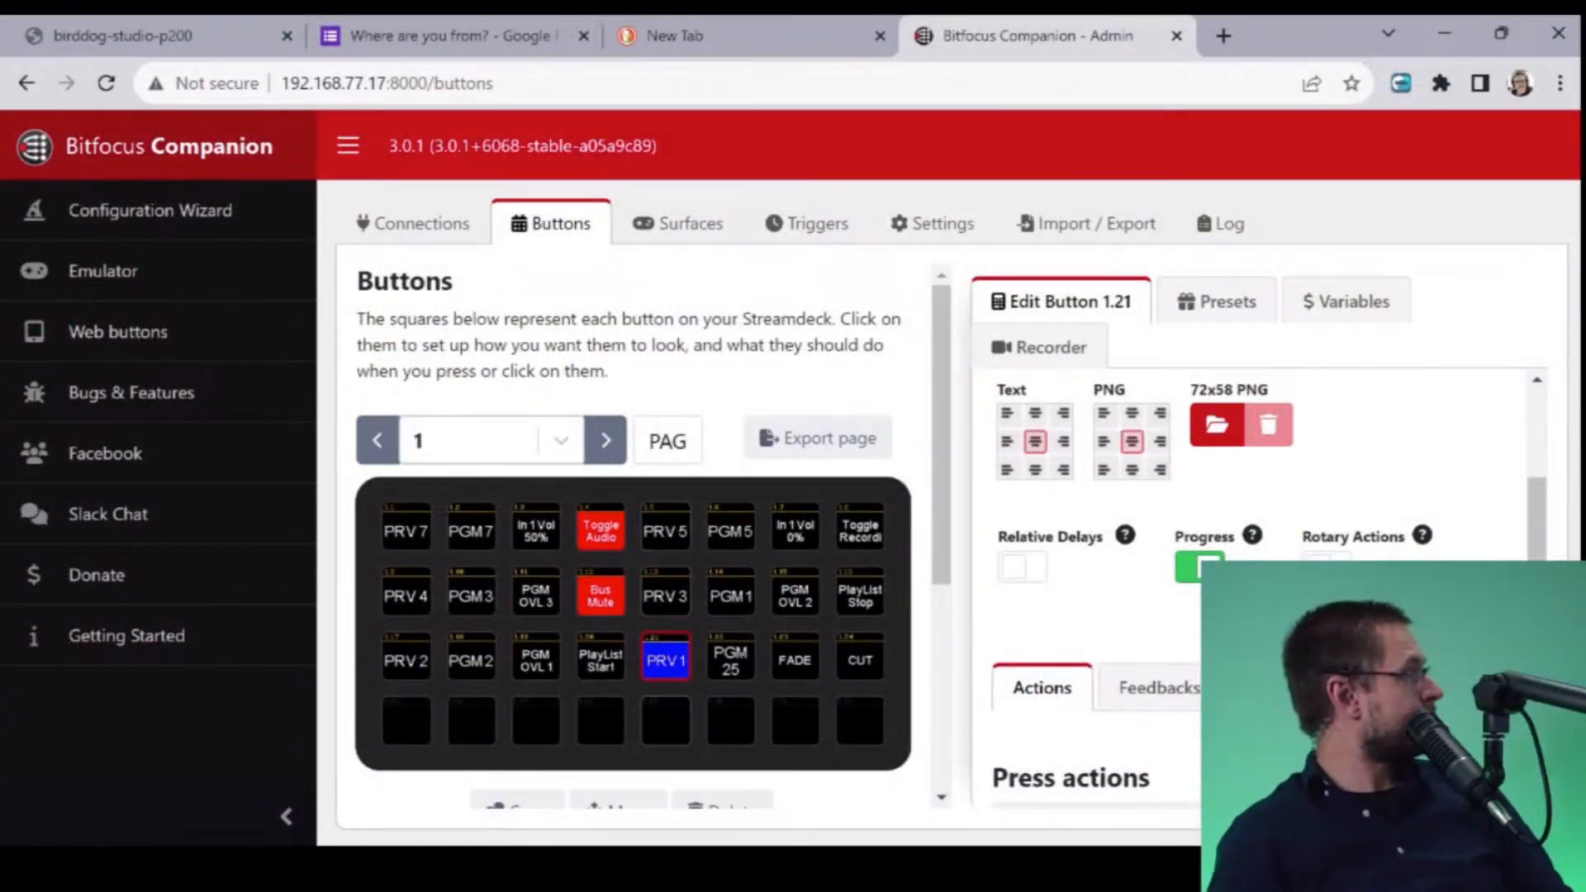
left_click(471, 658)
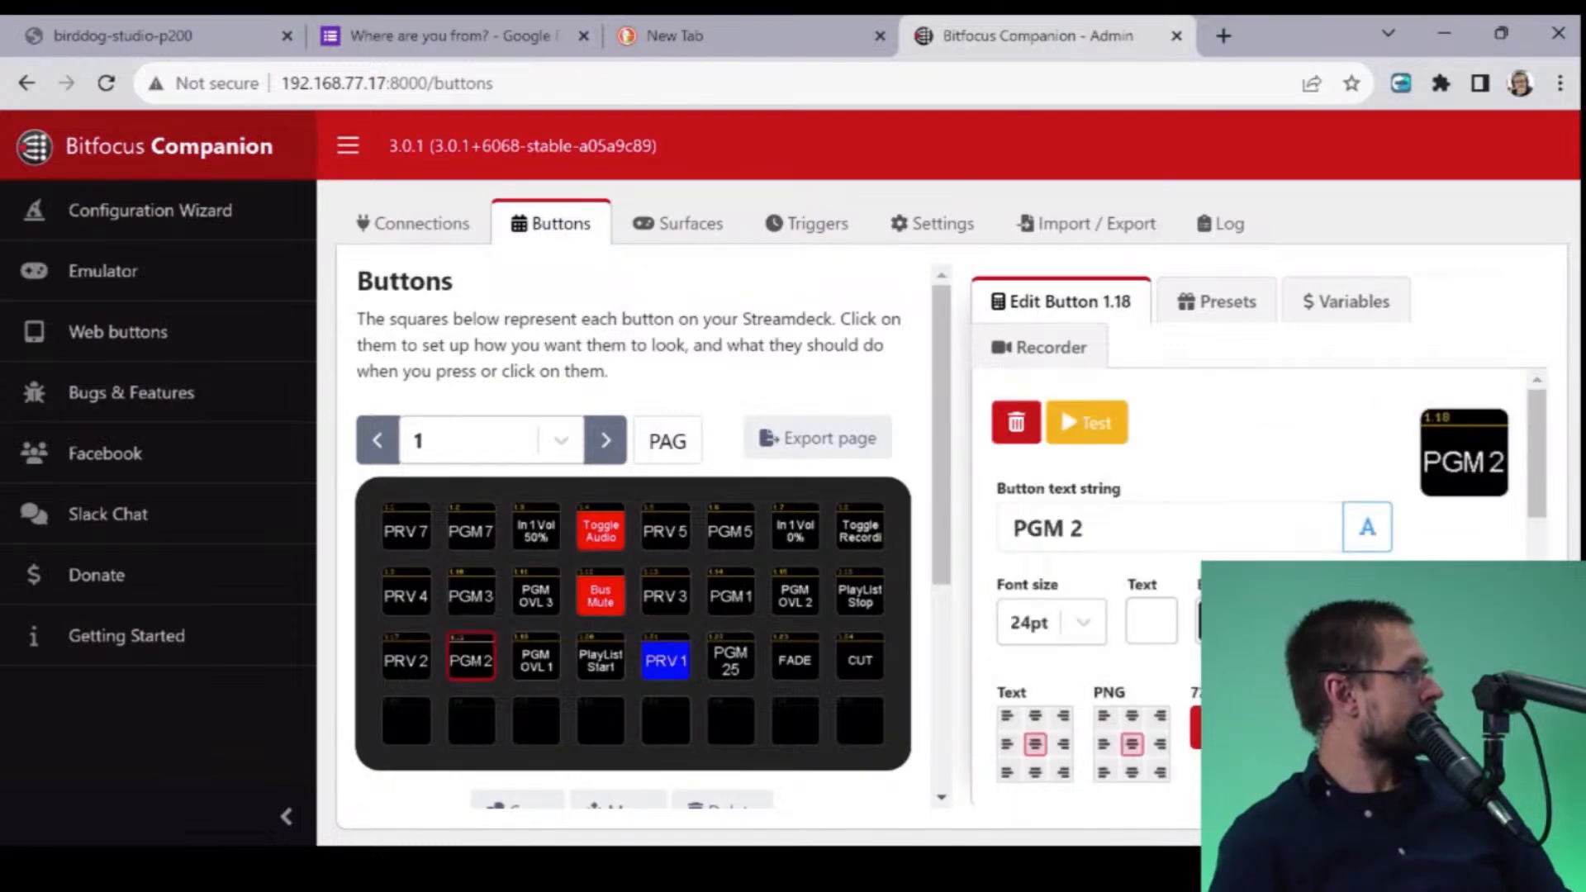
scroll(1264, 579, "down", 7)
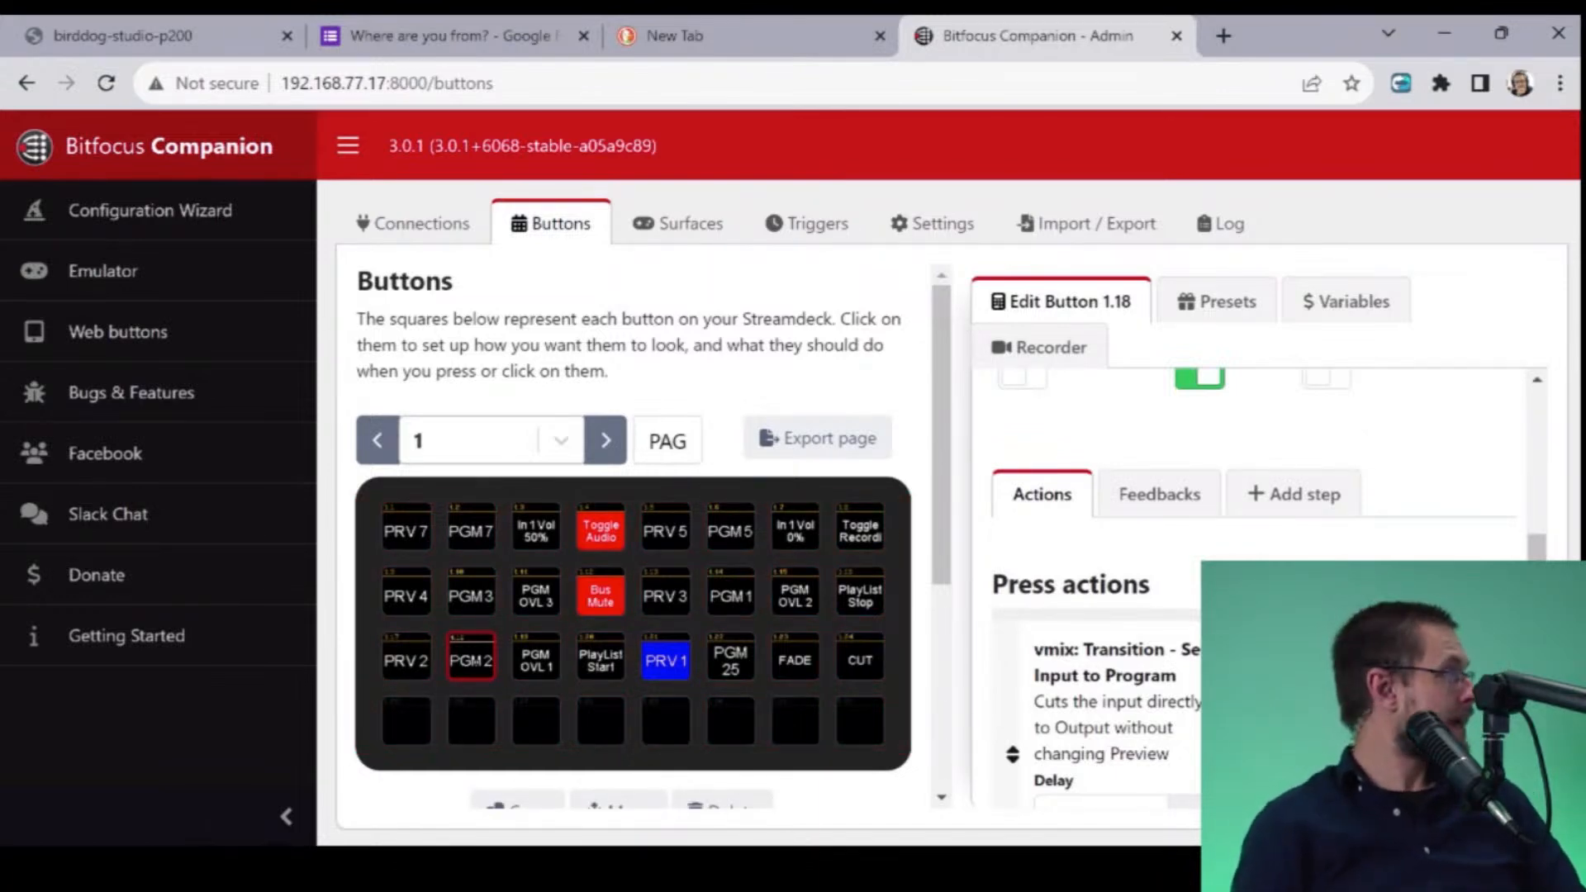
scroll(1256, 586, "down", 3)
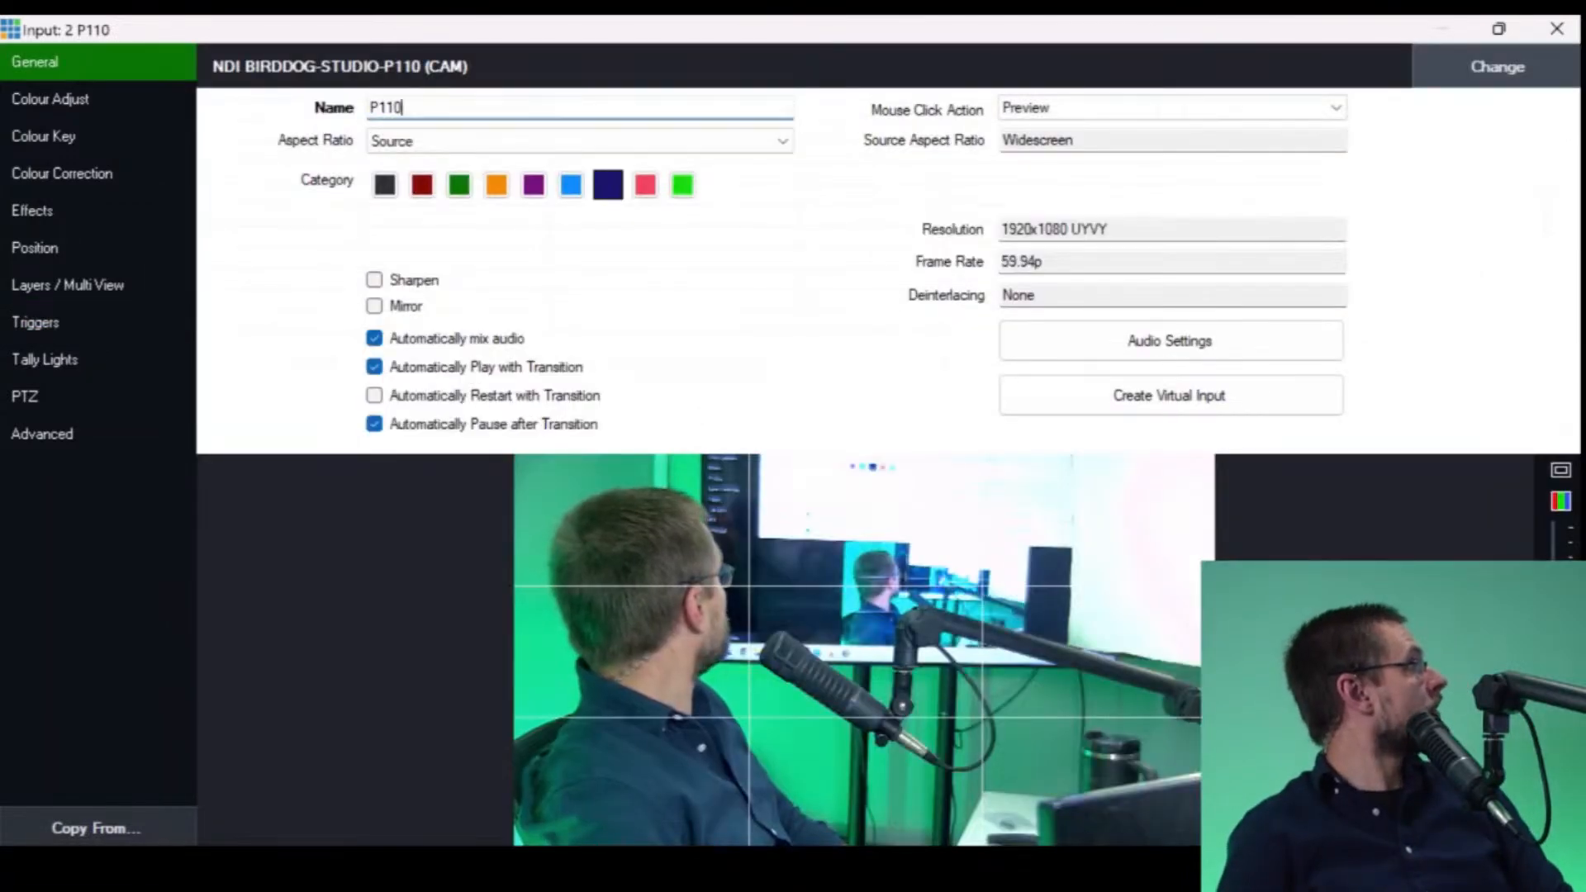
- Switch to vMix and append CAM to the names of input 2 P110 and input 1 P4K
type("CAM")
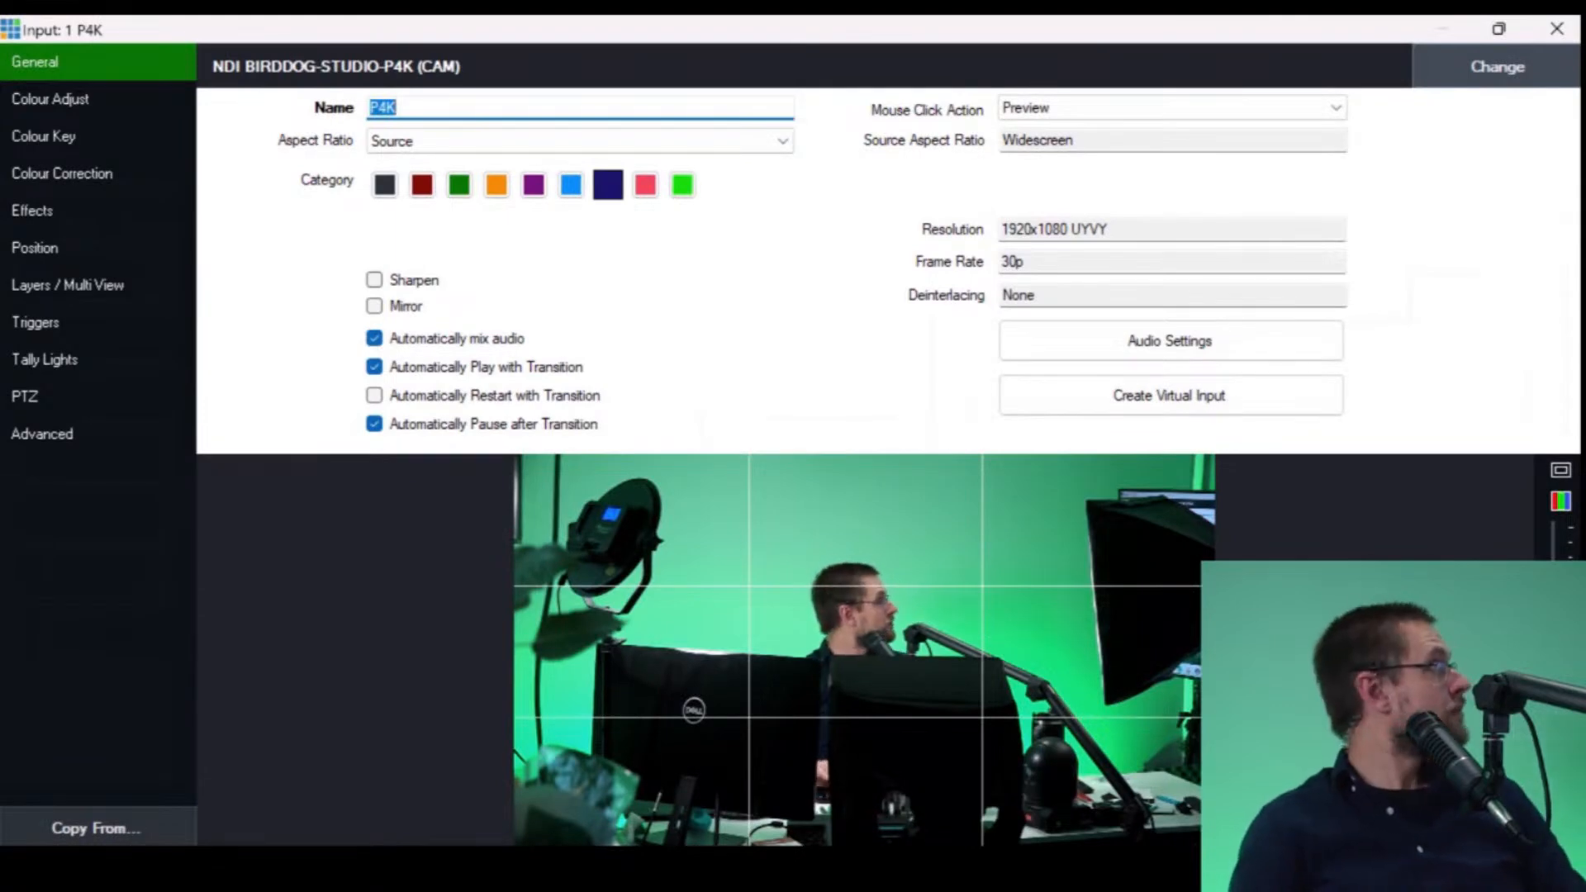
key("End")
type("CAM")
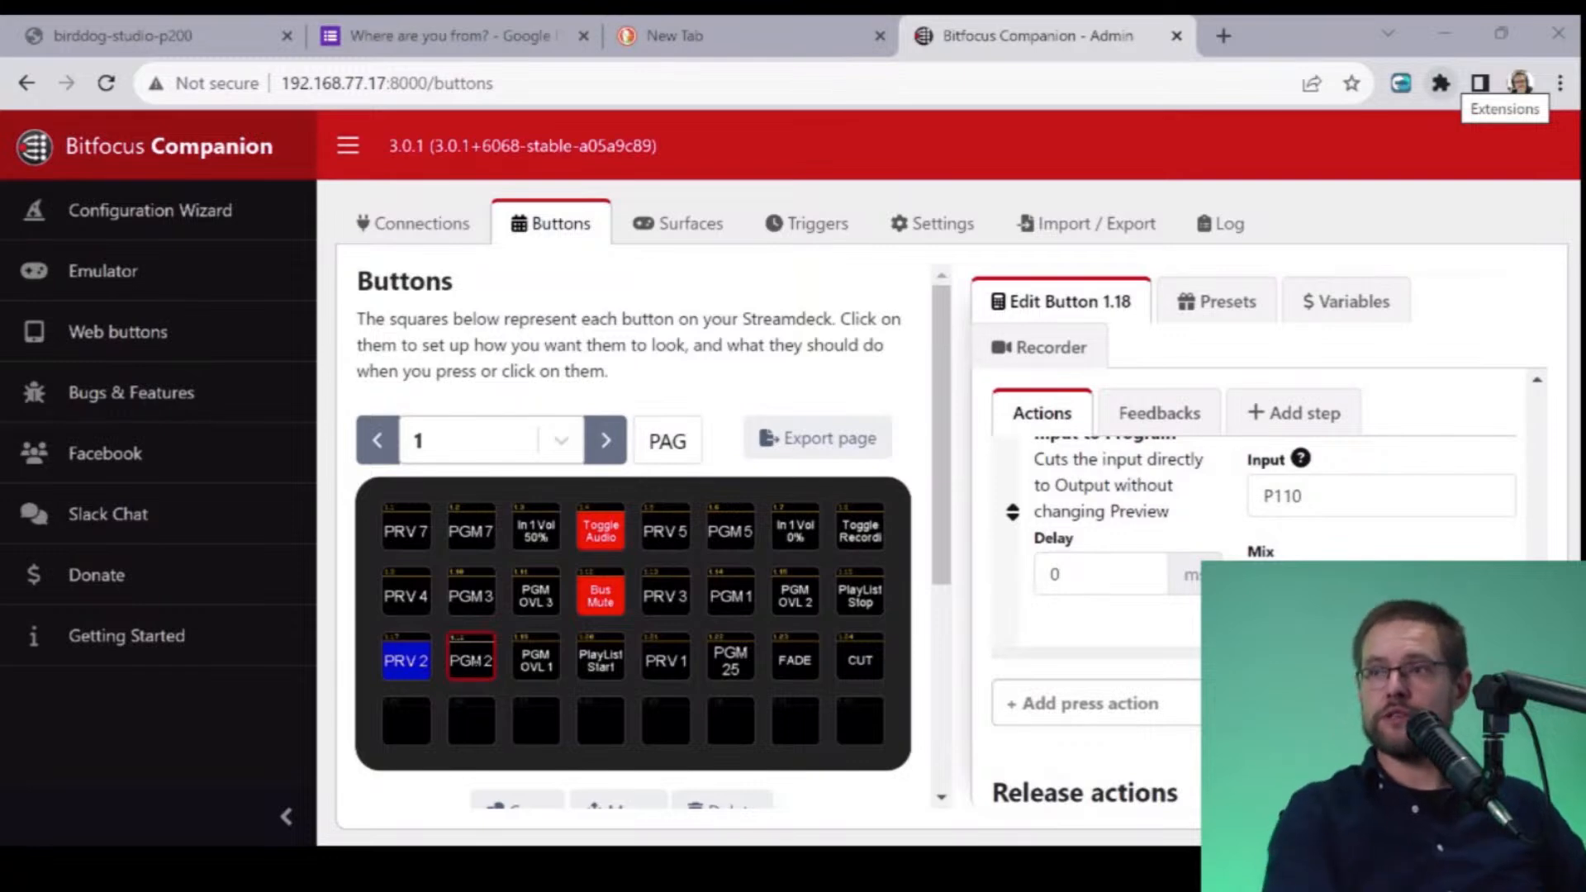
- Re-enter P110 as the input of the PGM 2 button's Send Input to Program action in Companion
left_click(1338, 496)
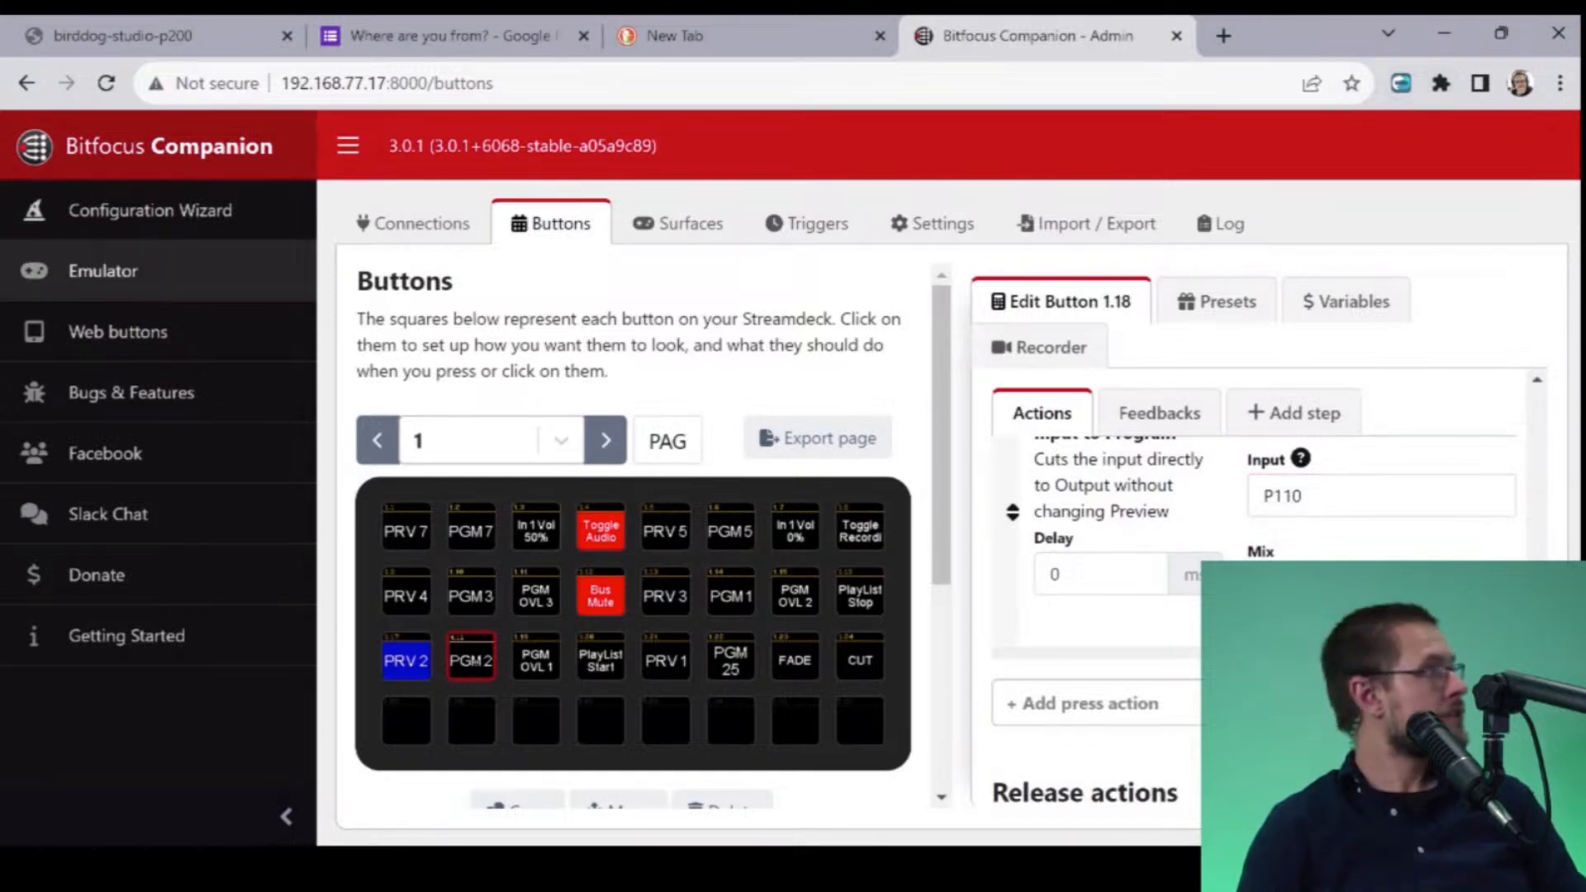
left_click(1339, 496)
key("BackSpace")
key("BackSpace")
key("BackSpace")
key("BackSpace")
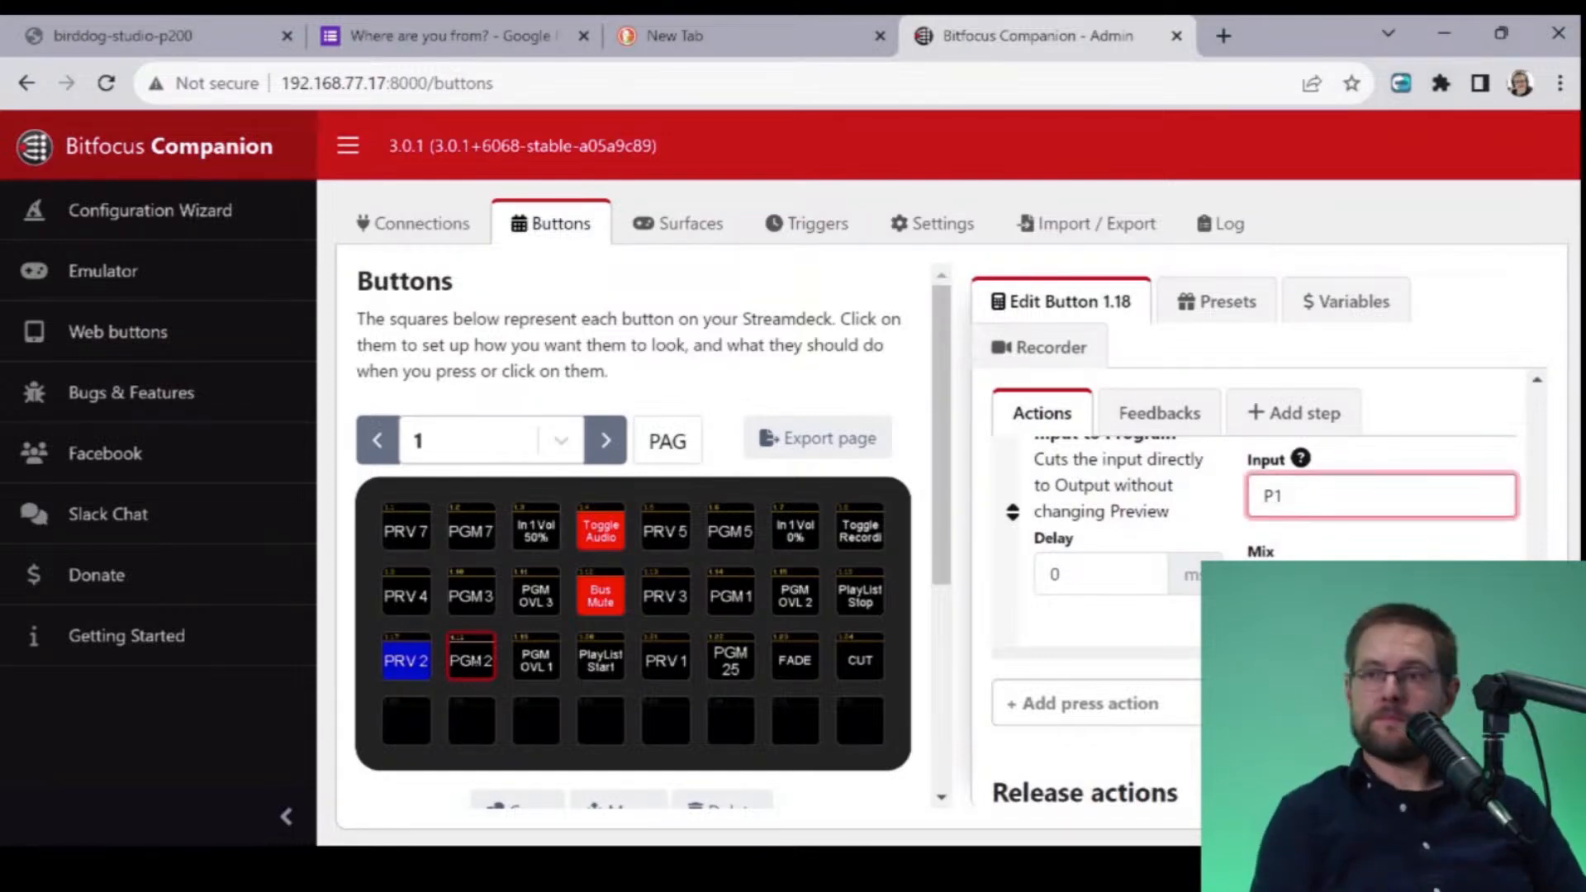
type("P110")
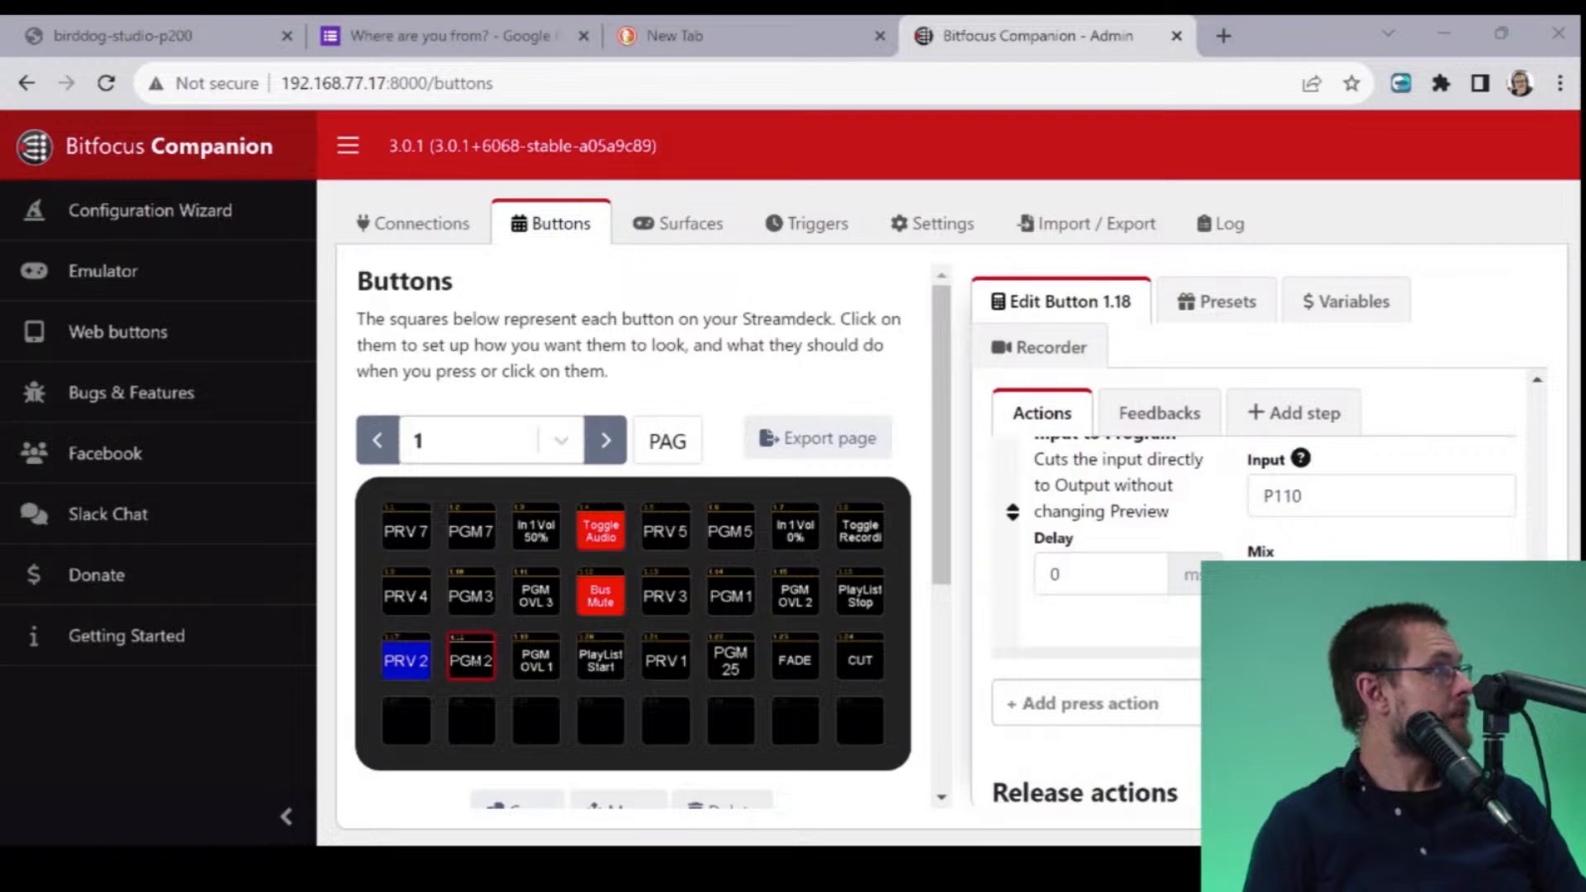
- Set the PGM 2 button's Send Input to Program action to input 35, and toggle the action off and on again
double_click(1303, 497)
type("35")
key("Tab")
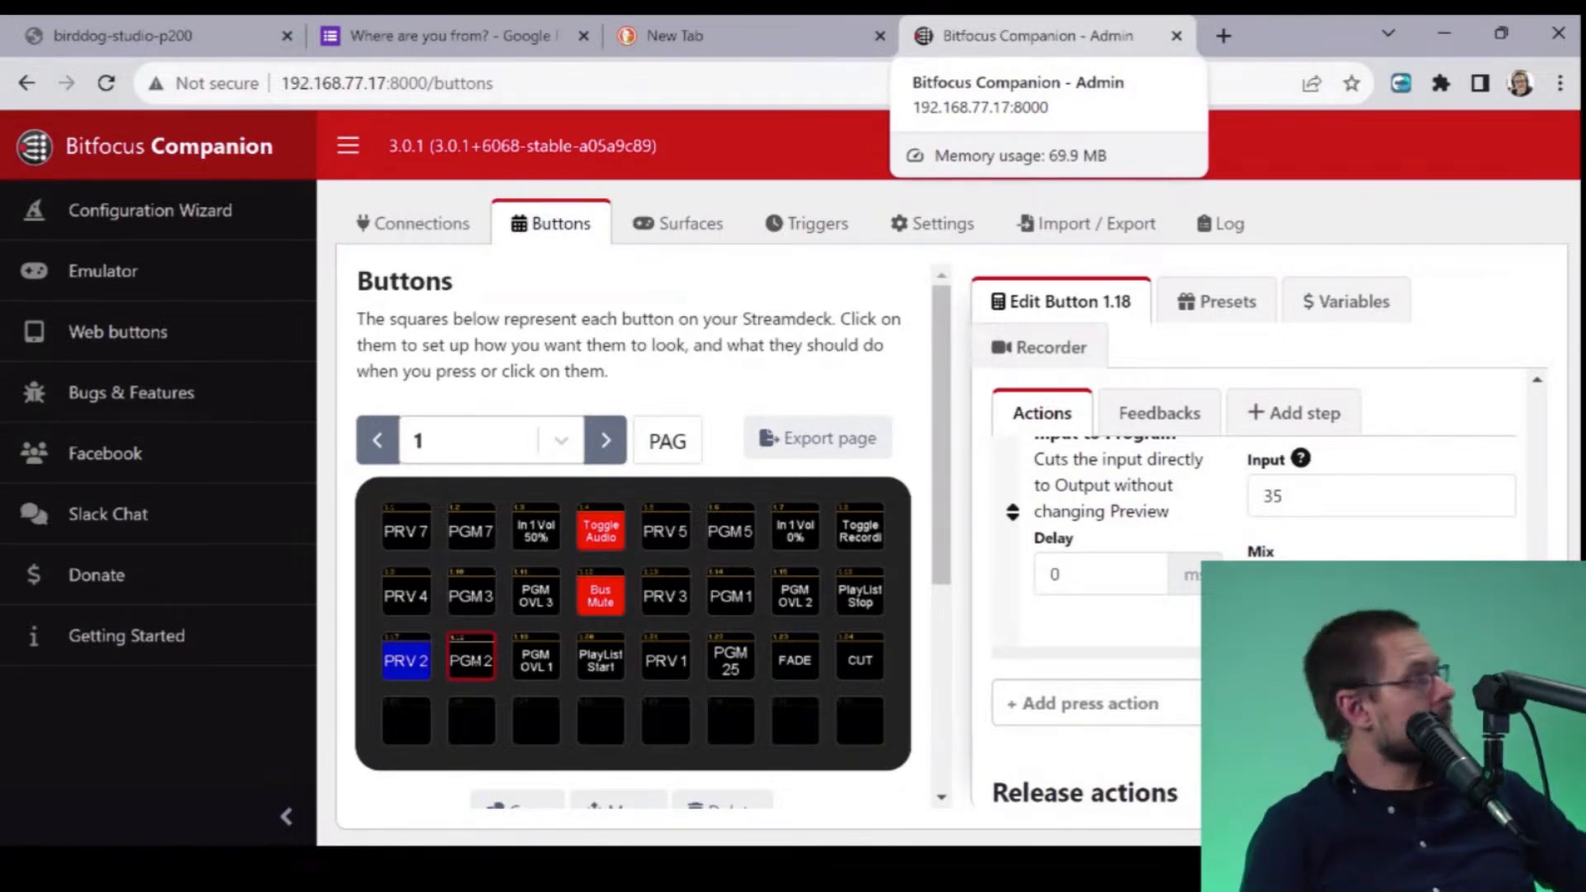
scroll(1256, 537, "up", 3)
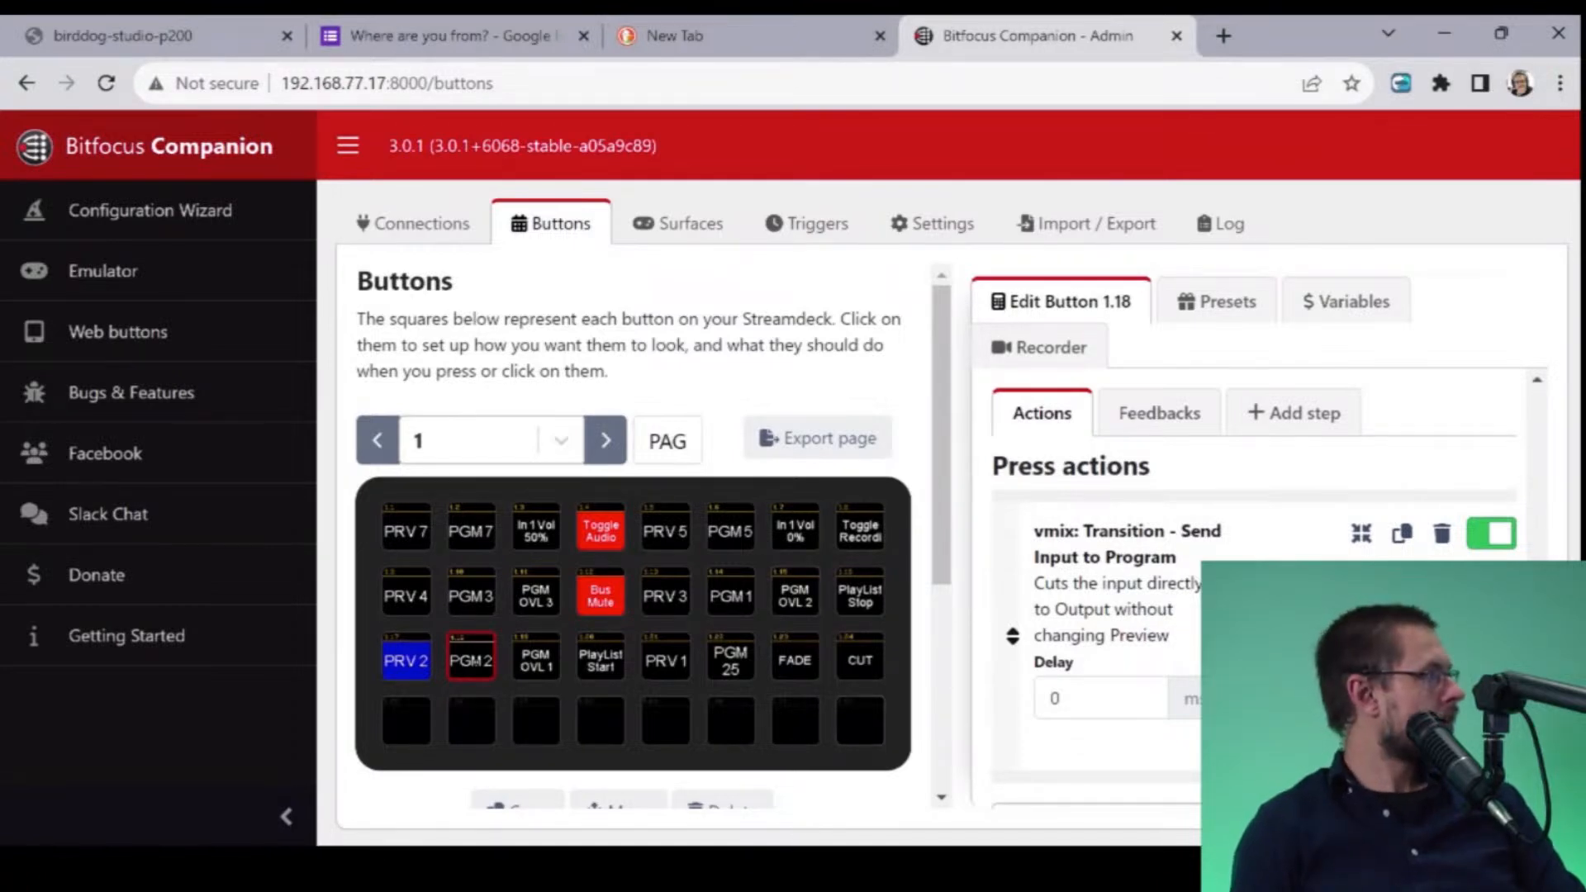
left_click(1491, 533)
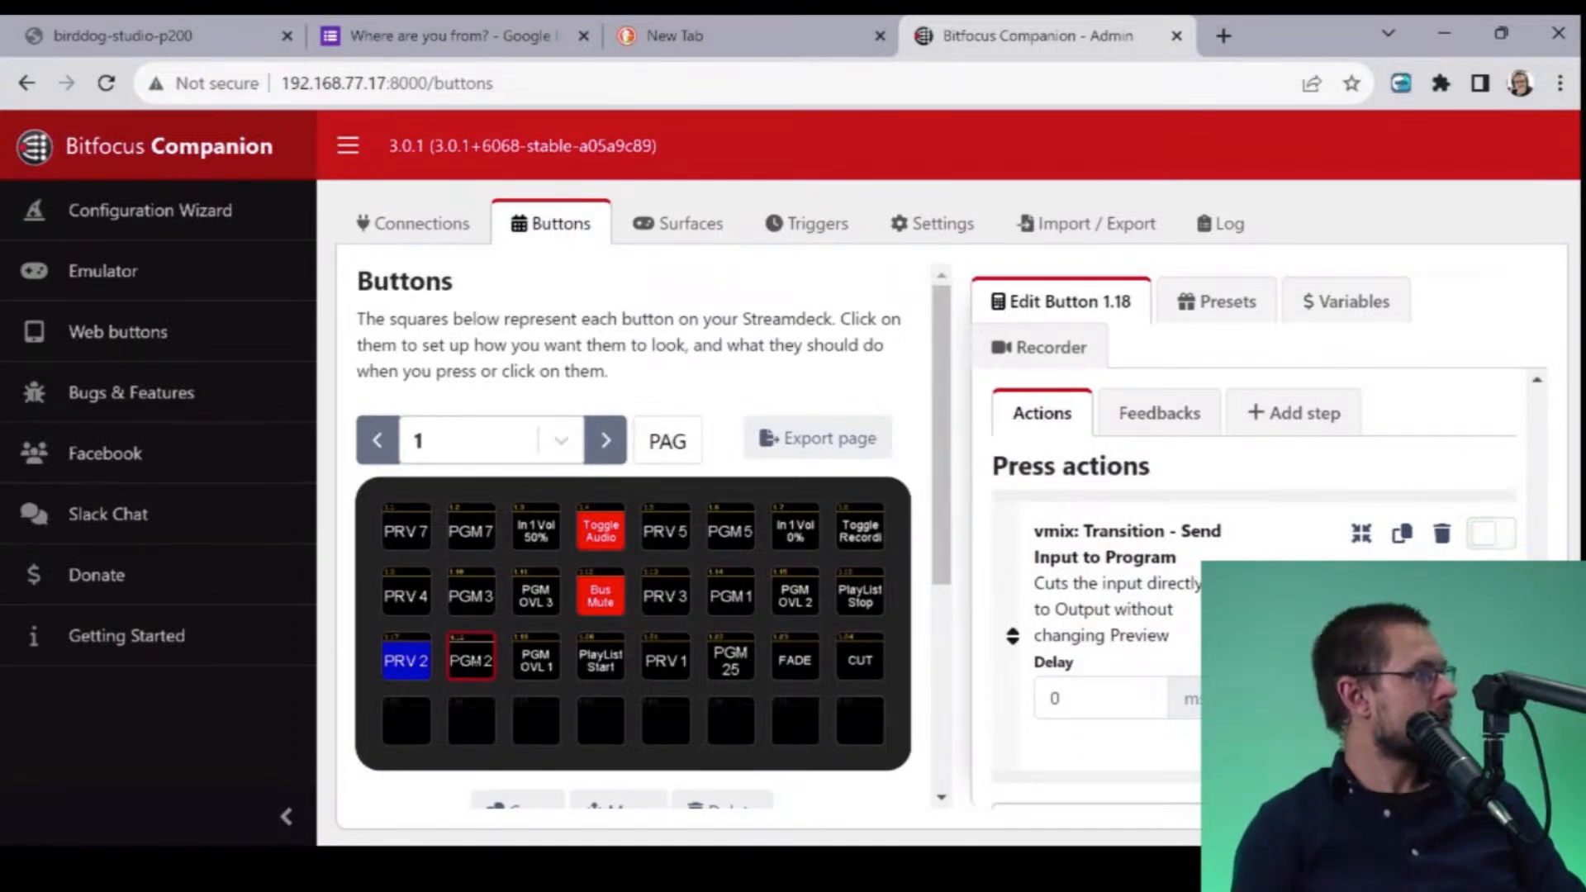
left_click(1491, 533)
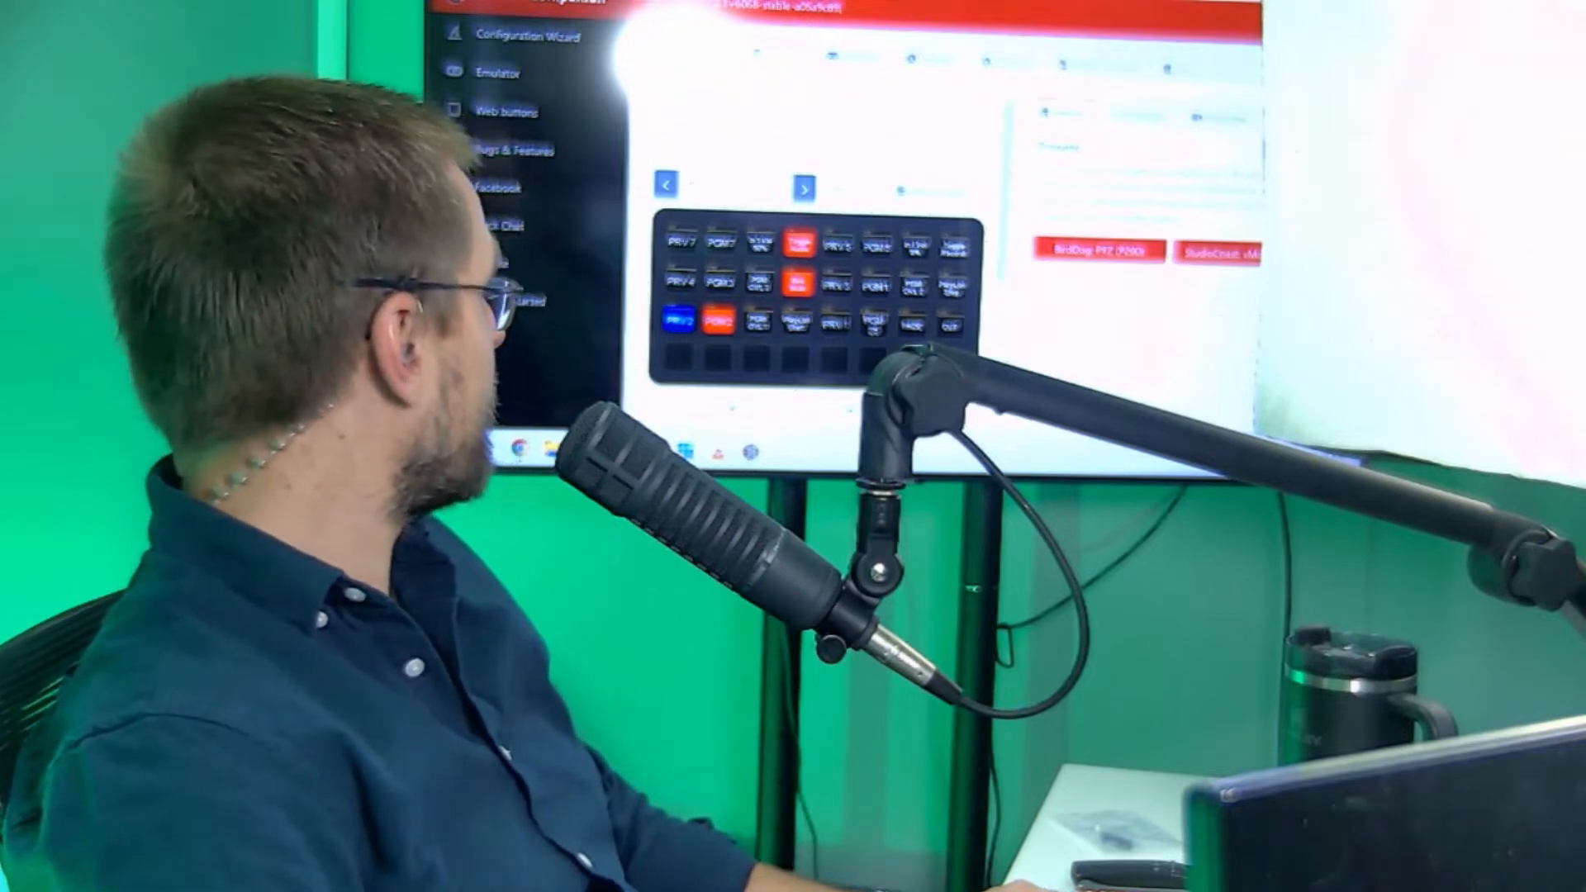
- Open the PRV 2 button for editing and check its Send Input to Preview press action
left_click(676, 330)
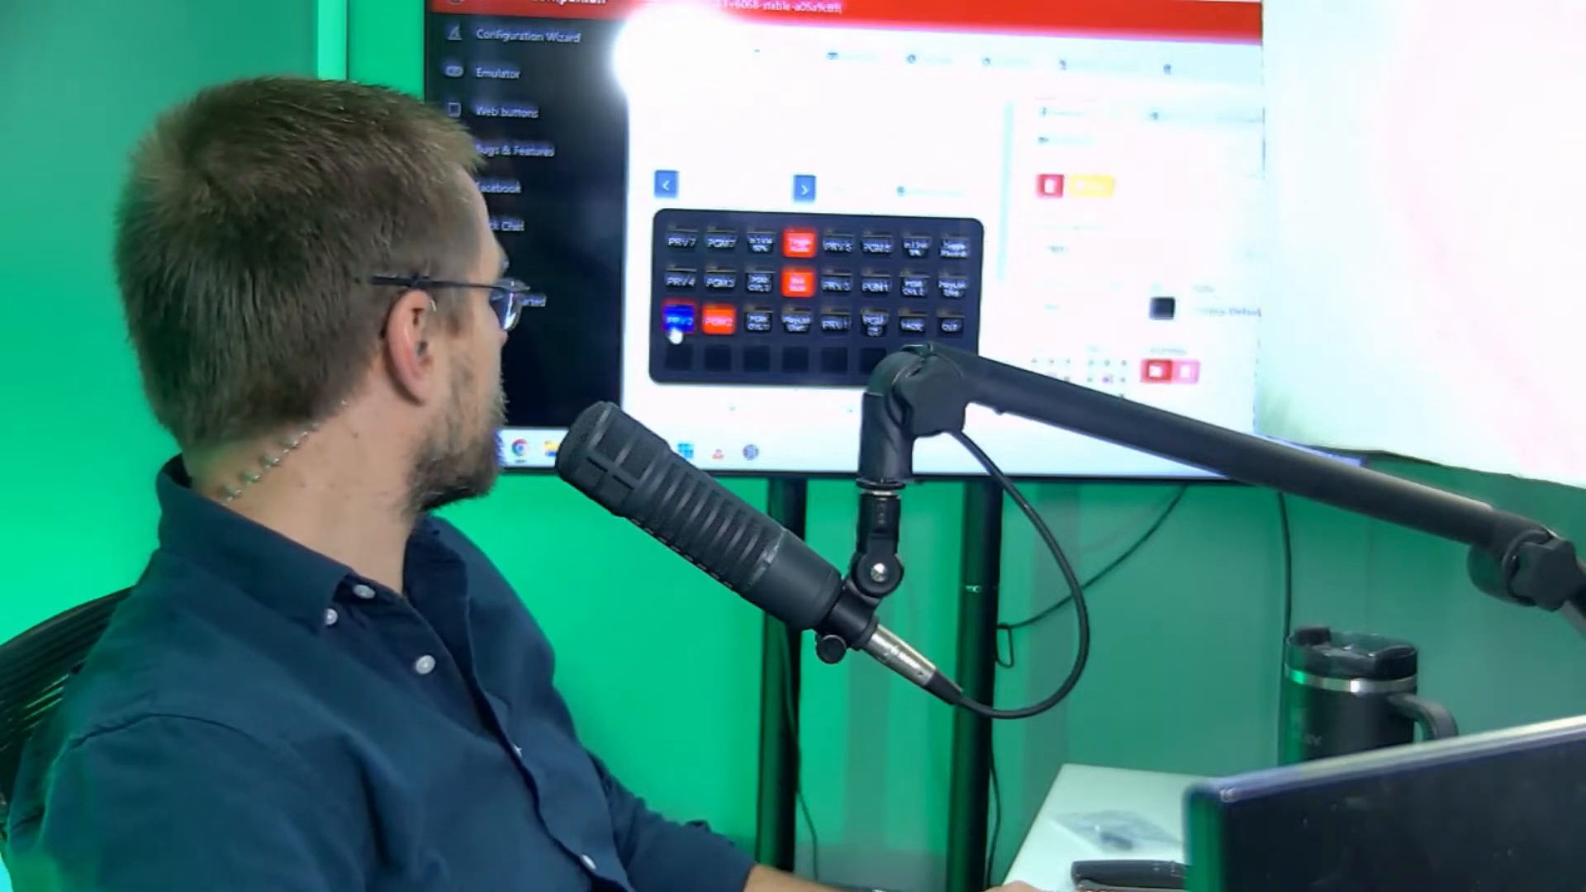
scroll(1145, 281, "down", 5)
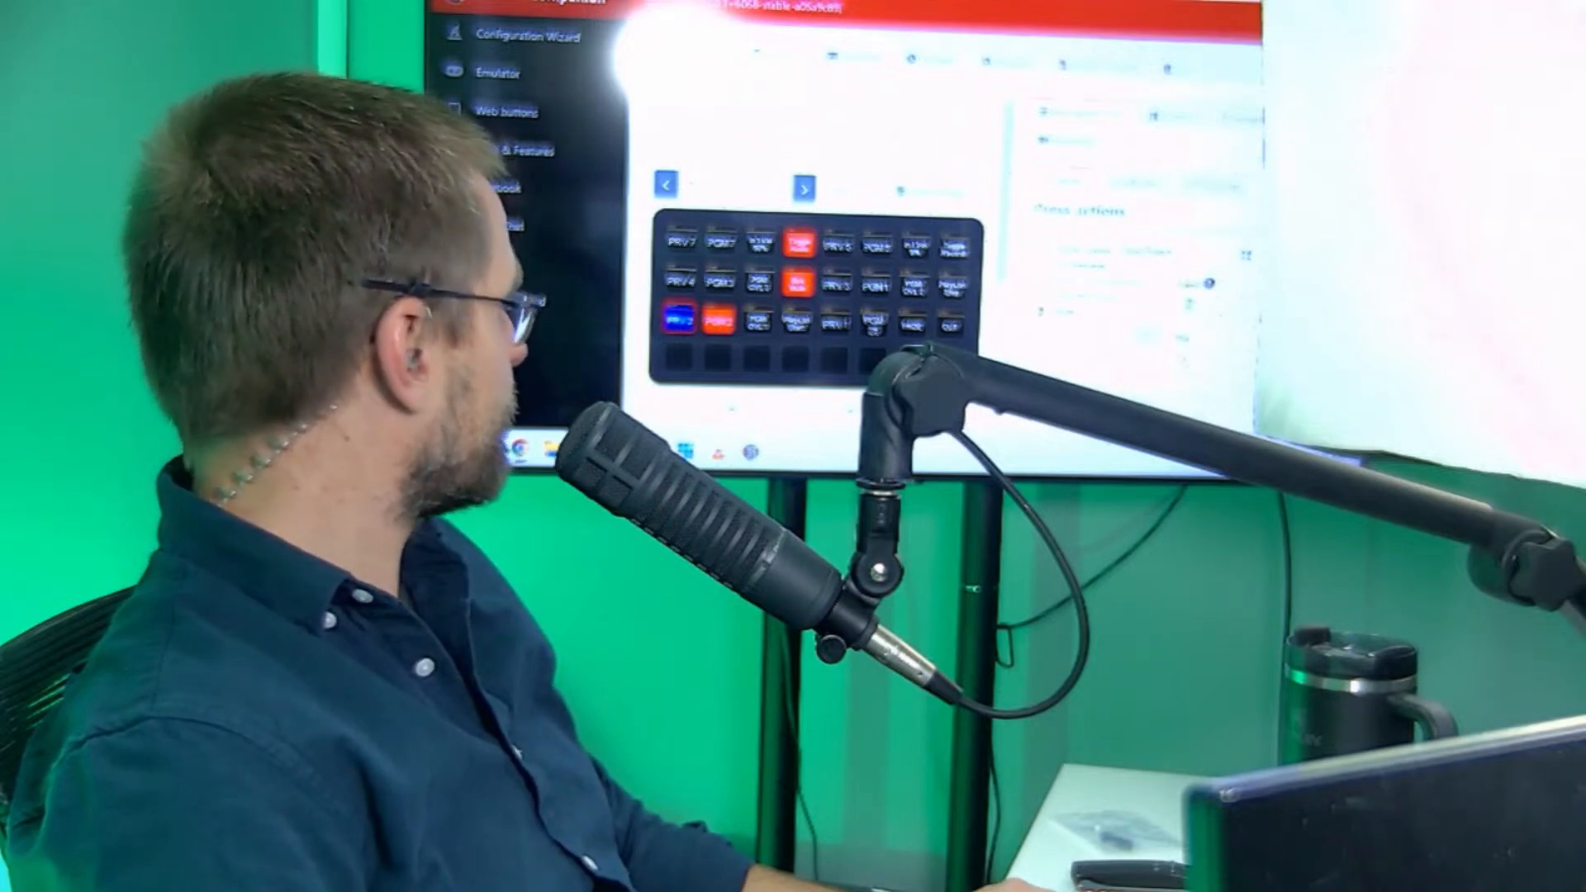
key("shift")
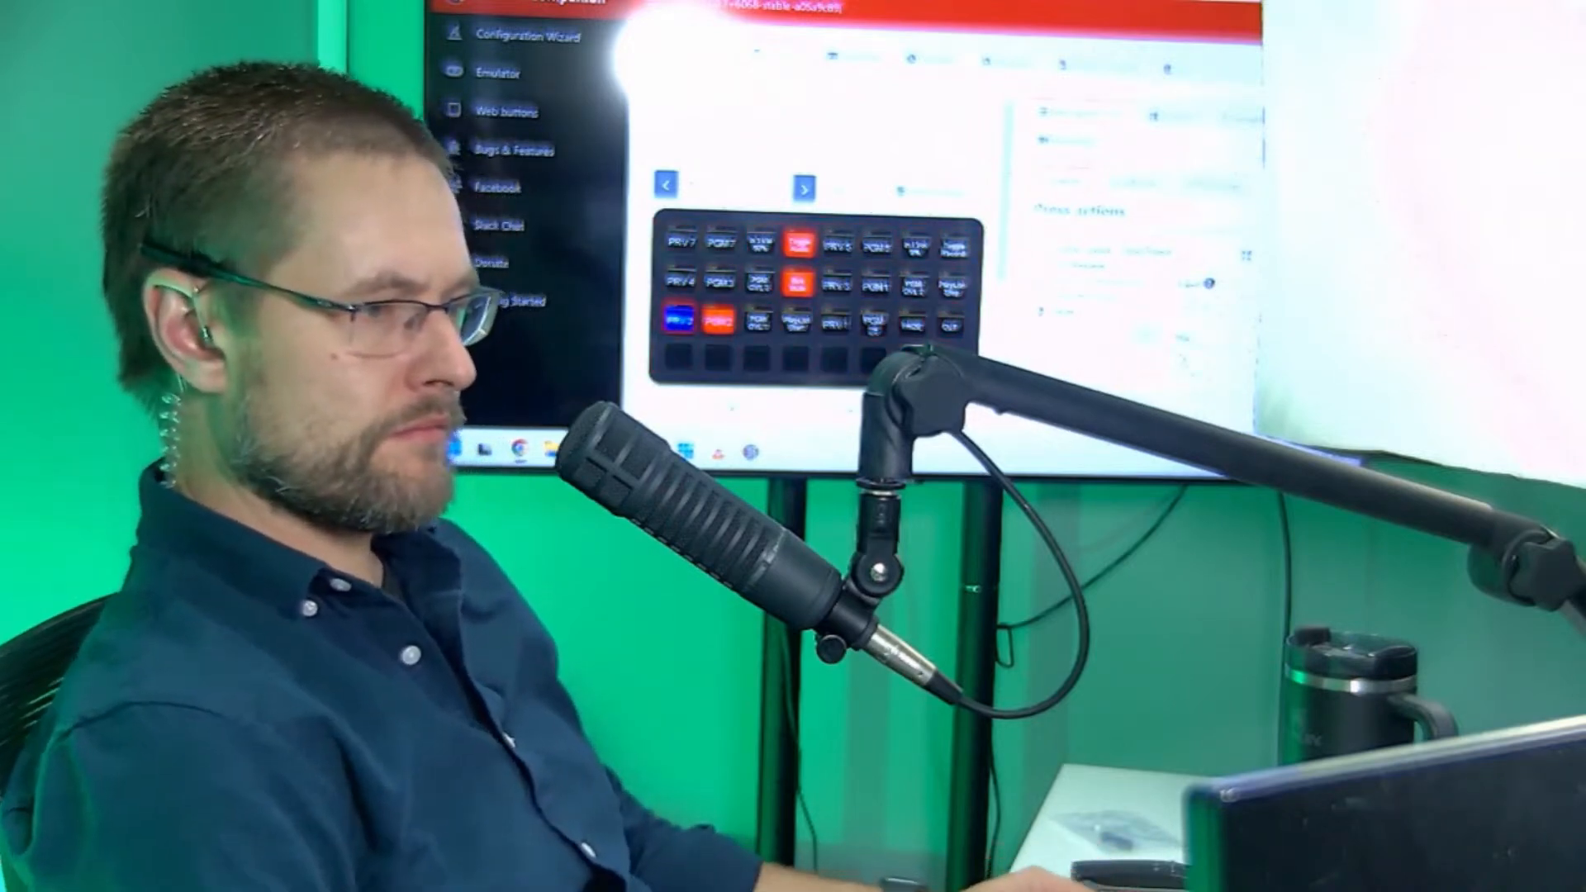
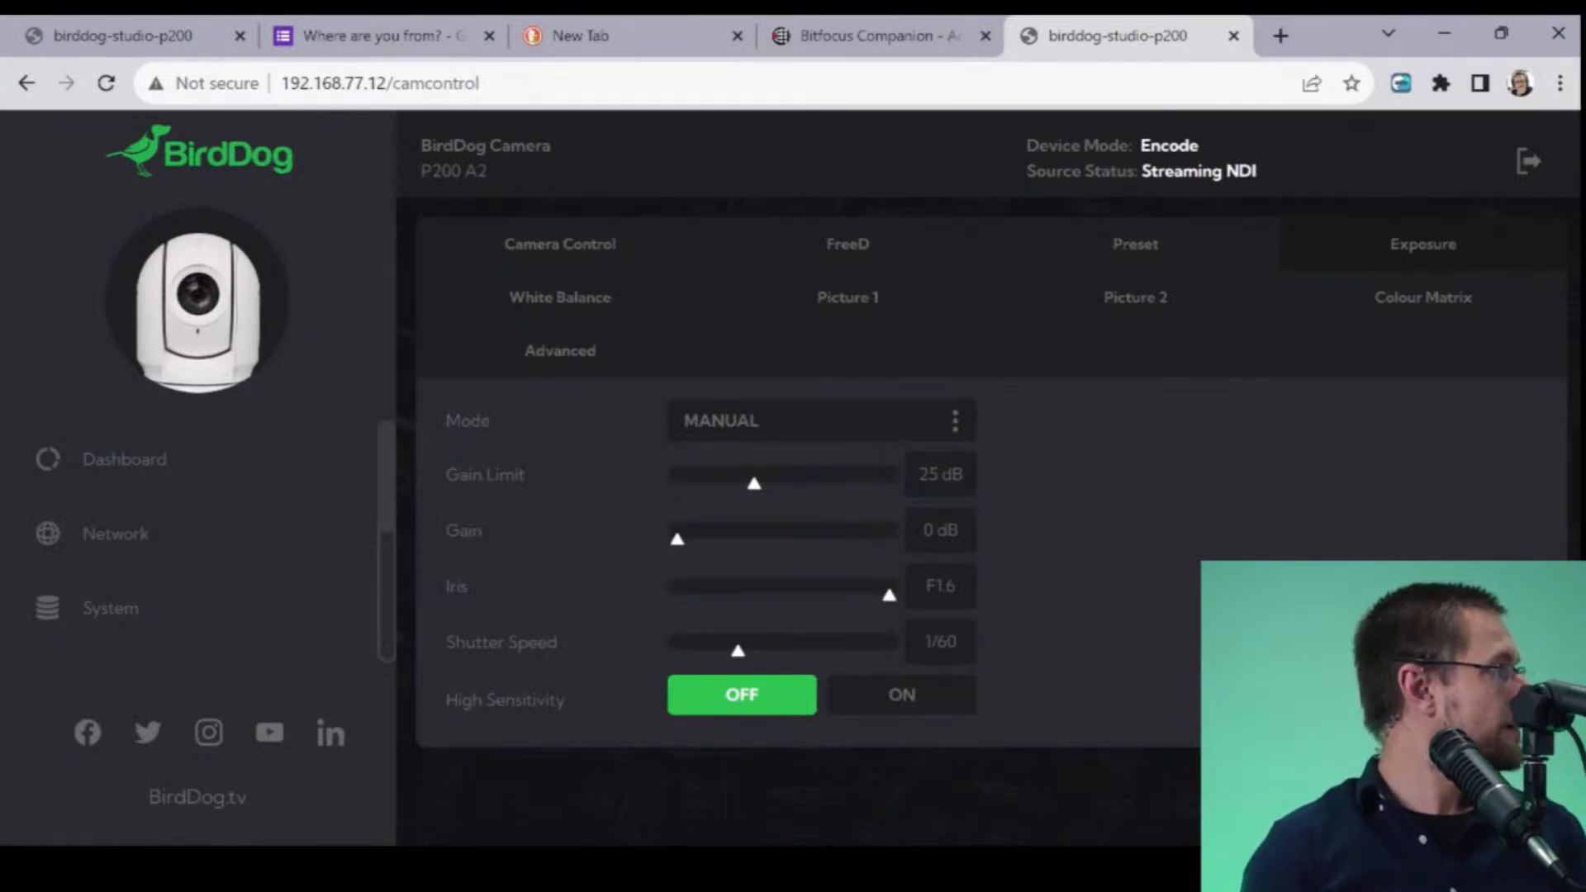
- Return to Bitfocus Companion from the BirdDog camera page and set the PRV 2 button's Tally - Preview state feedback input to P110
key("Right")
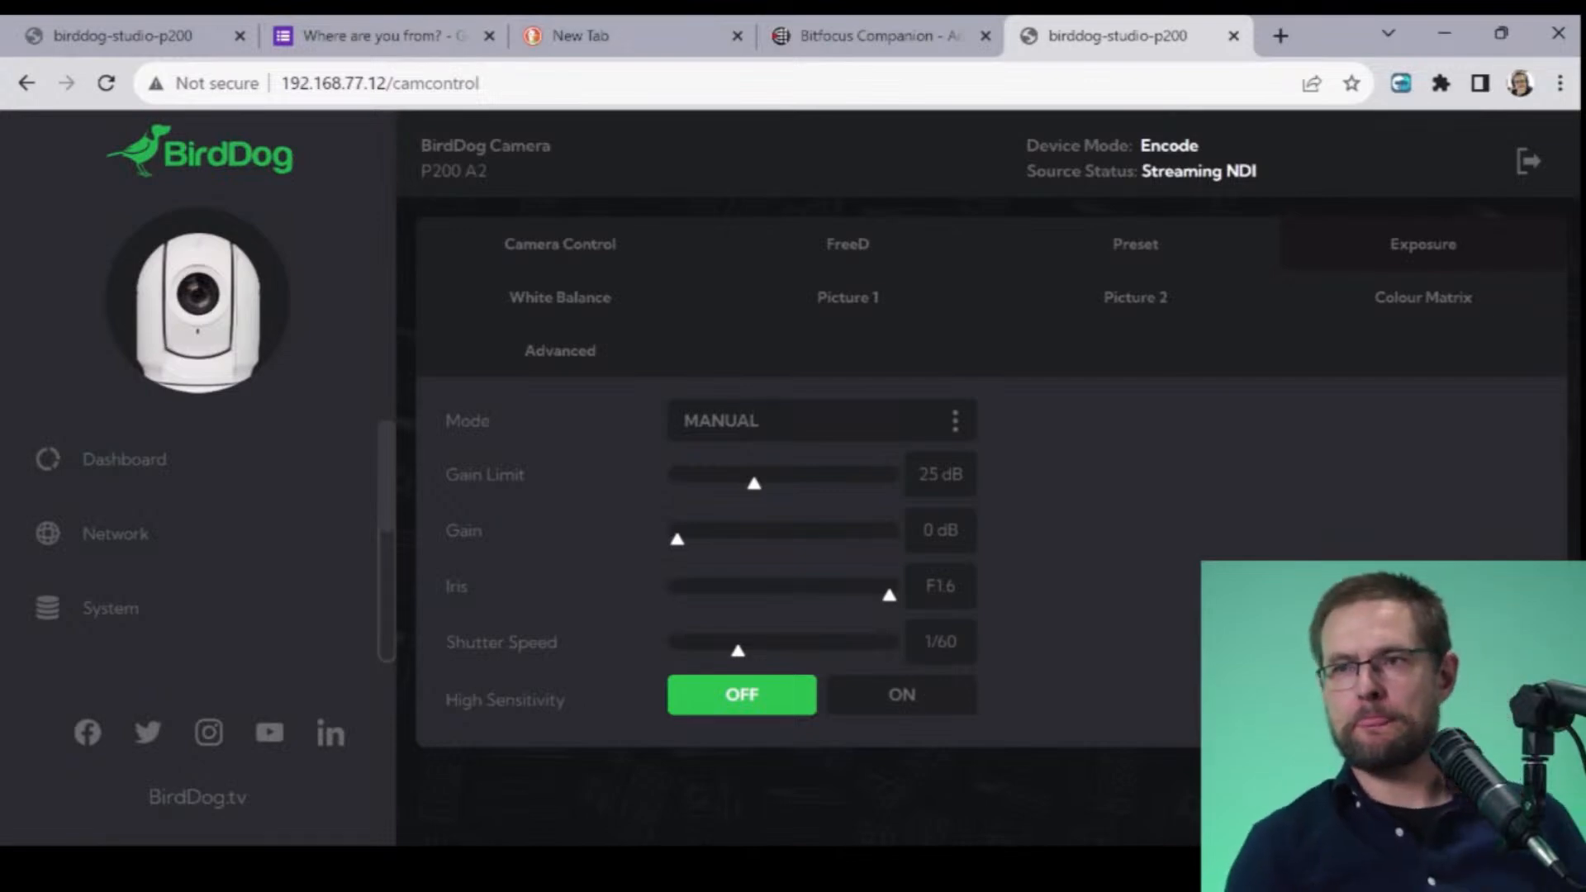
left_click(867, 36)
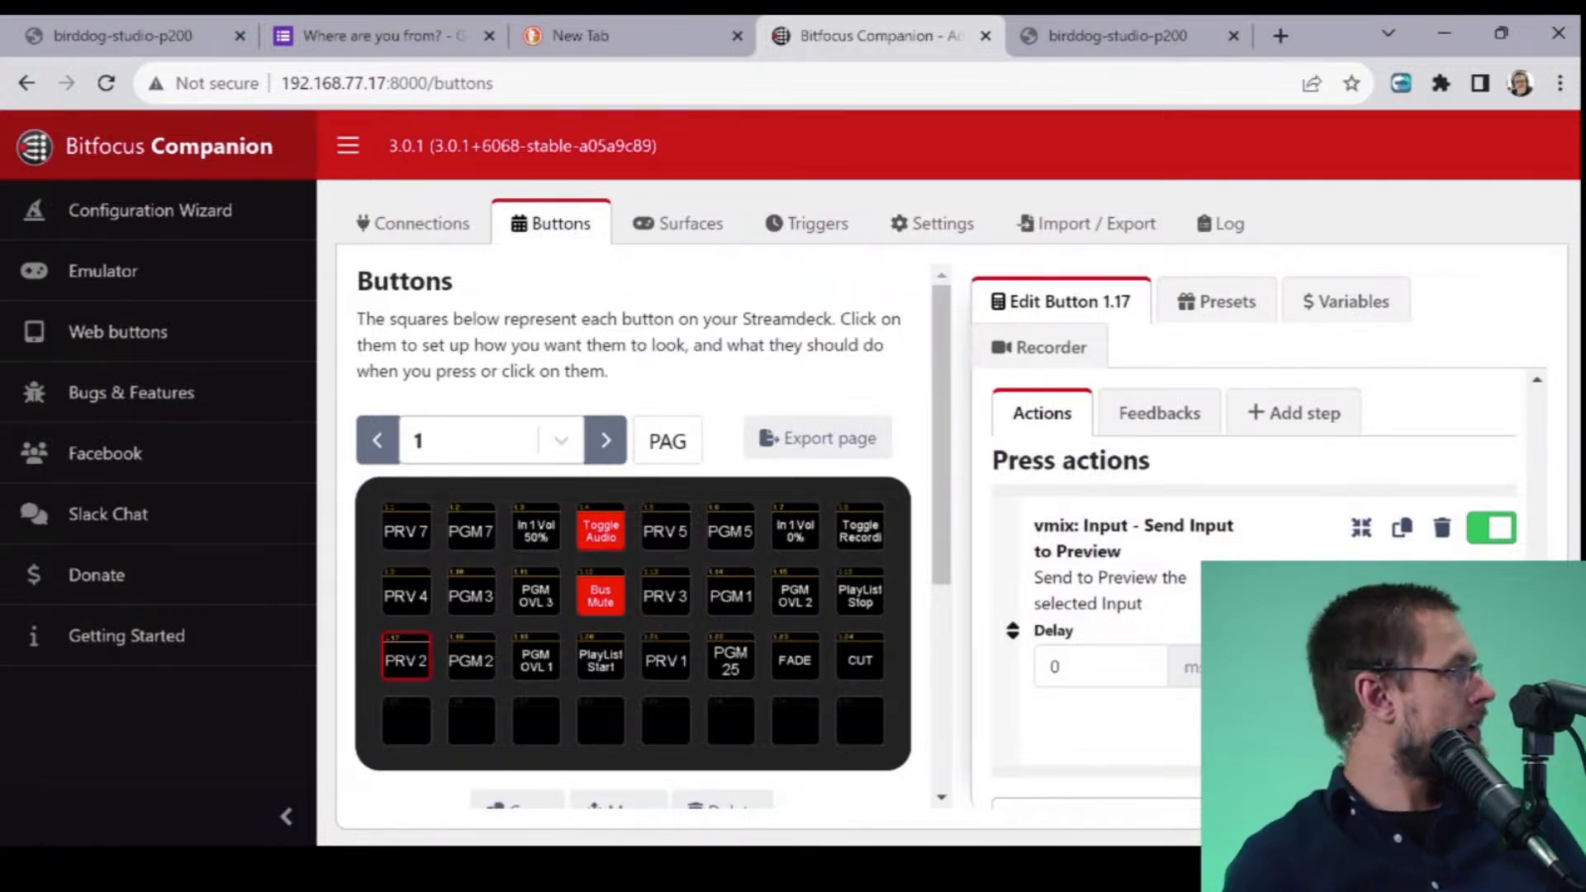
scroll(1252, 537, "up", 6)
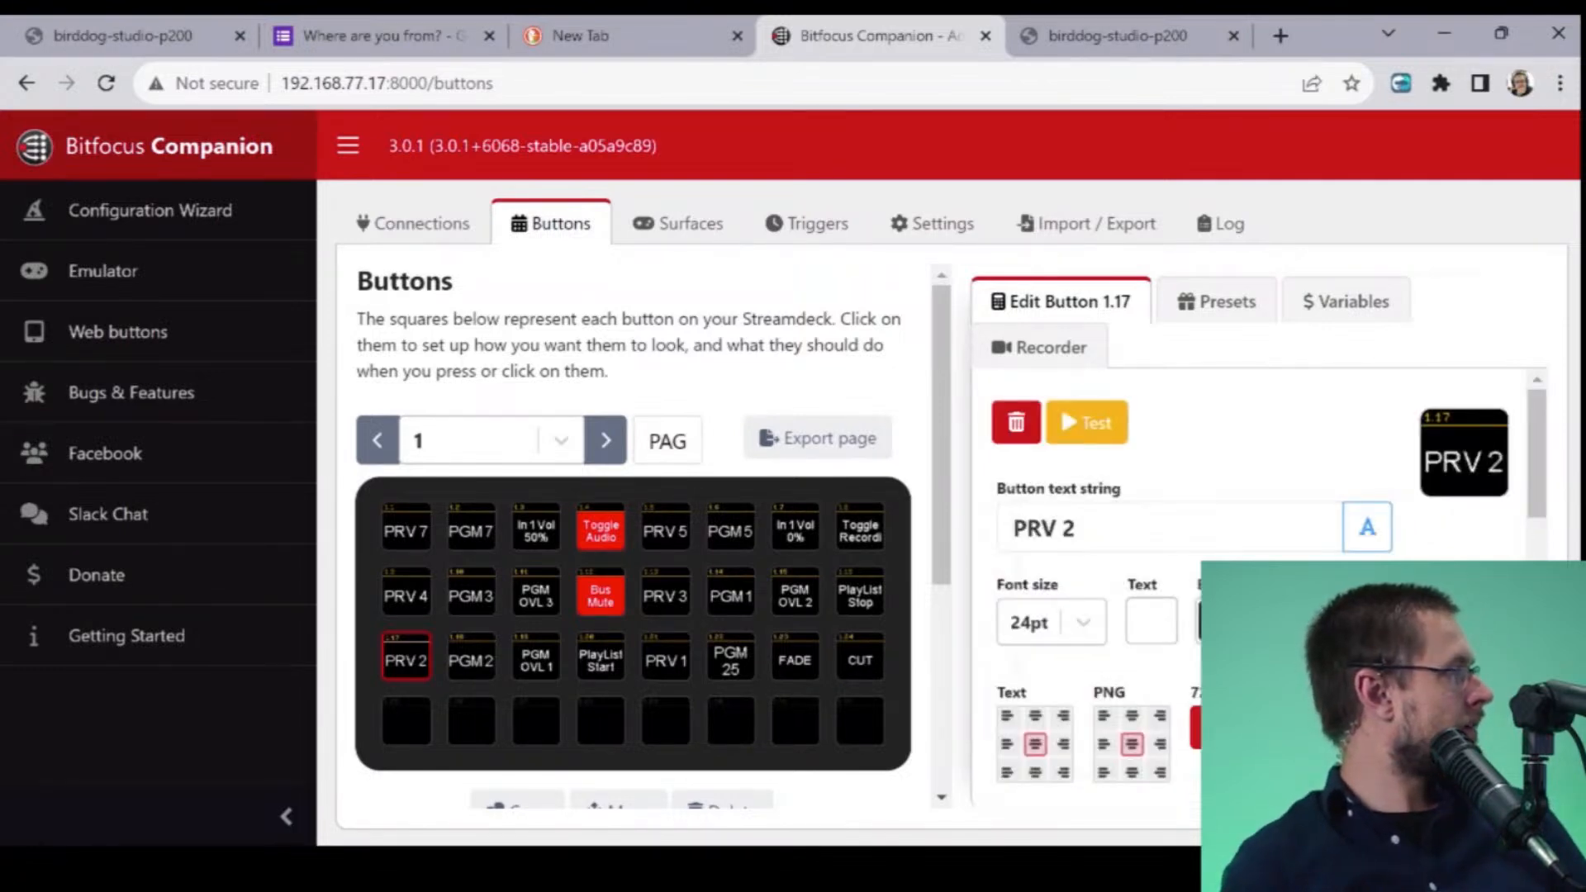
scroll(1253, 537, "down", 6)
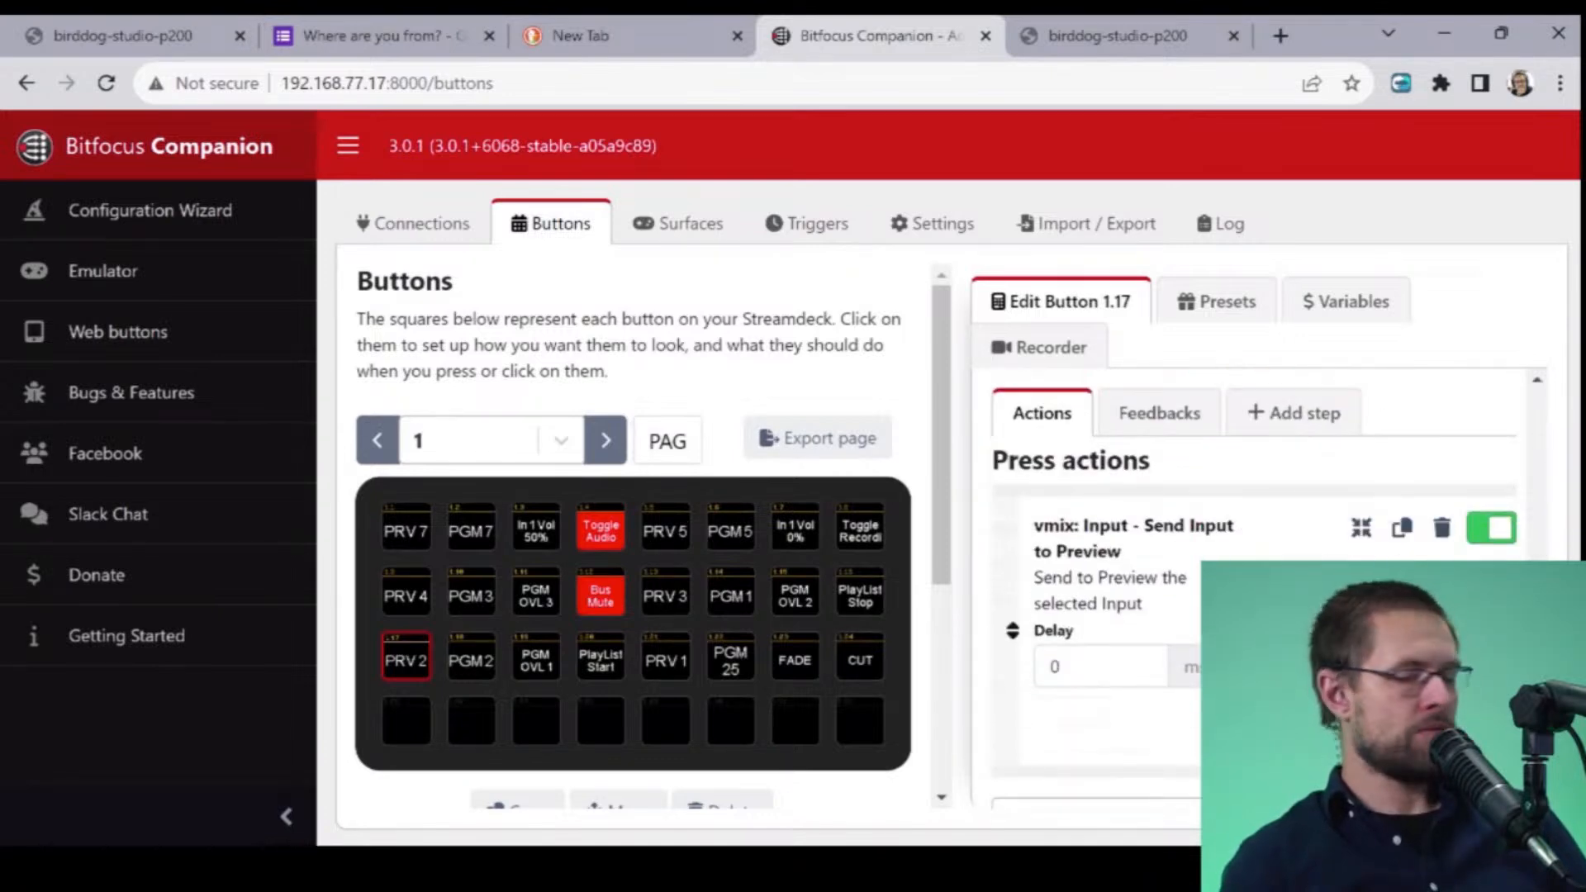
scroll(1253, 537, "down", 3)
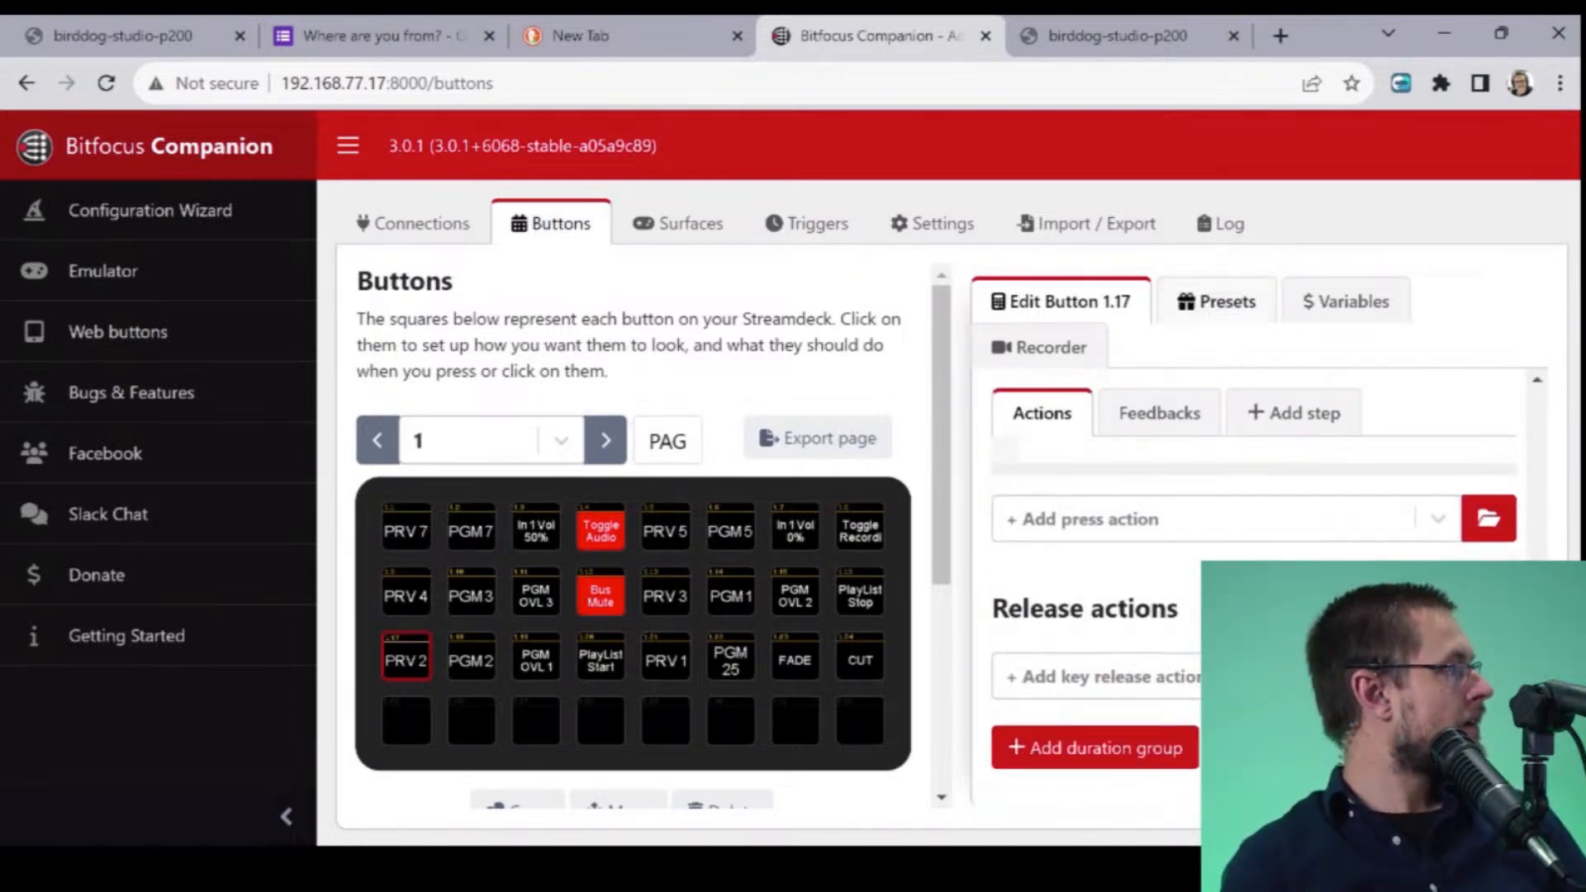
left_click(1160, 414)
scroll(1253, 537, "up", 3)
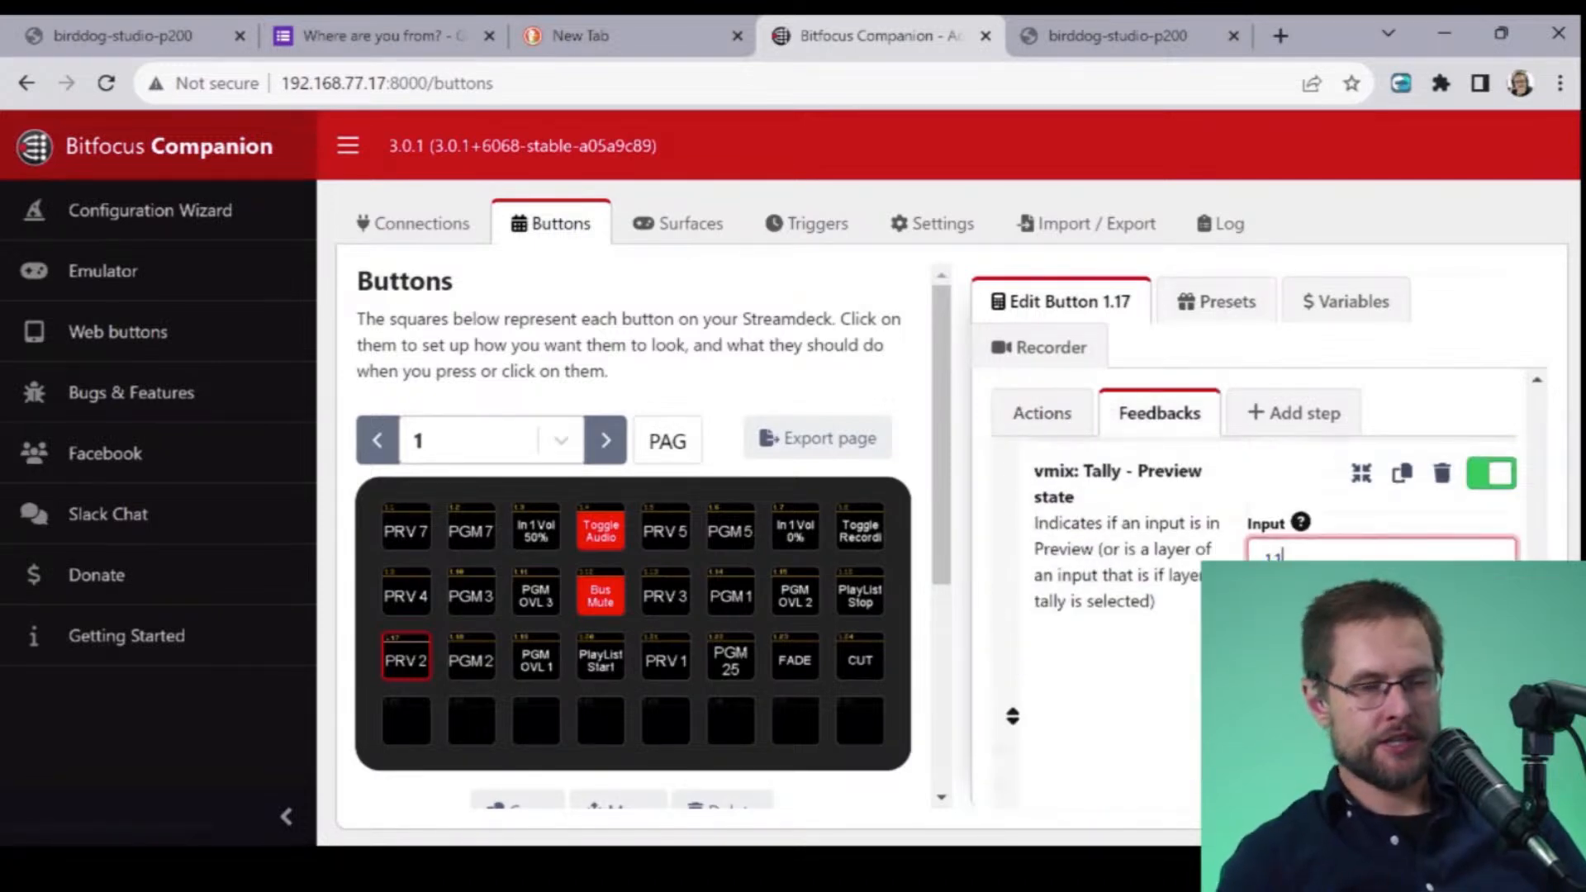
key("BackSpace")
type("P110")
key("Tab")
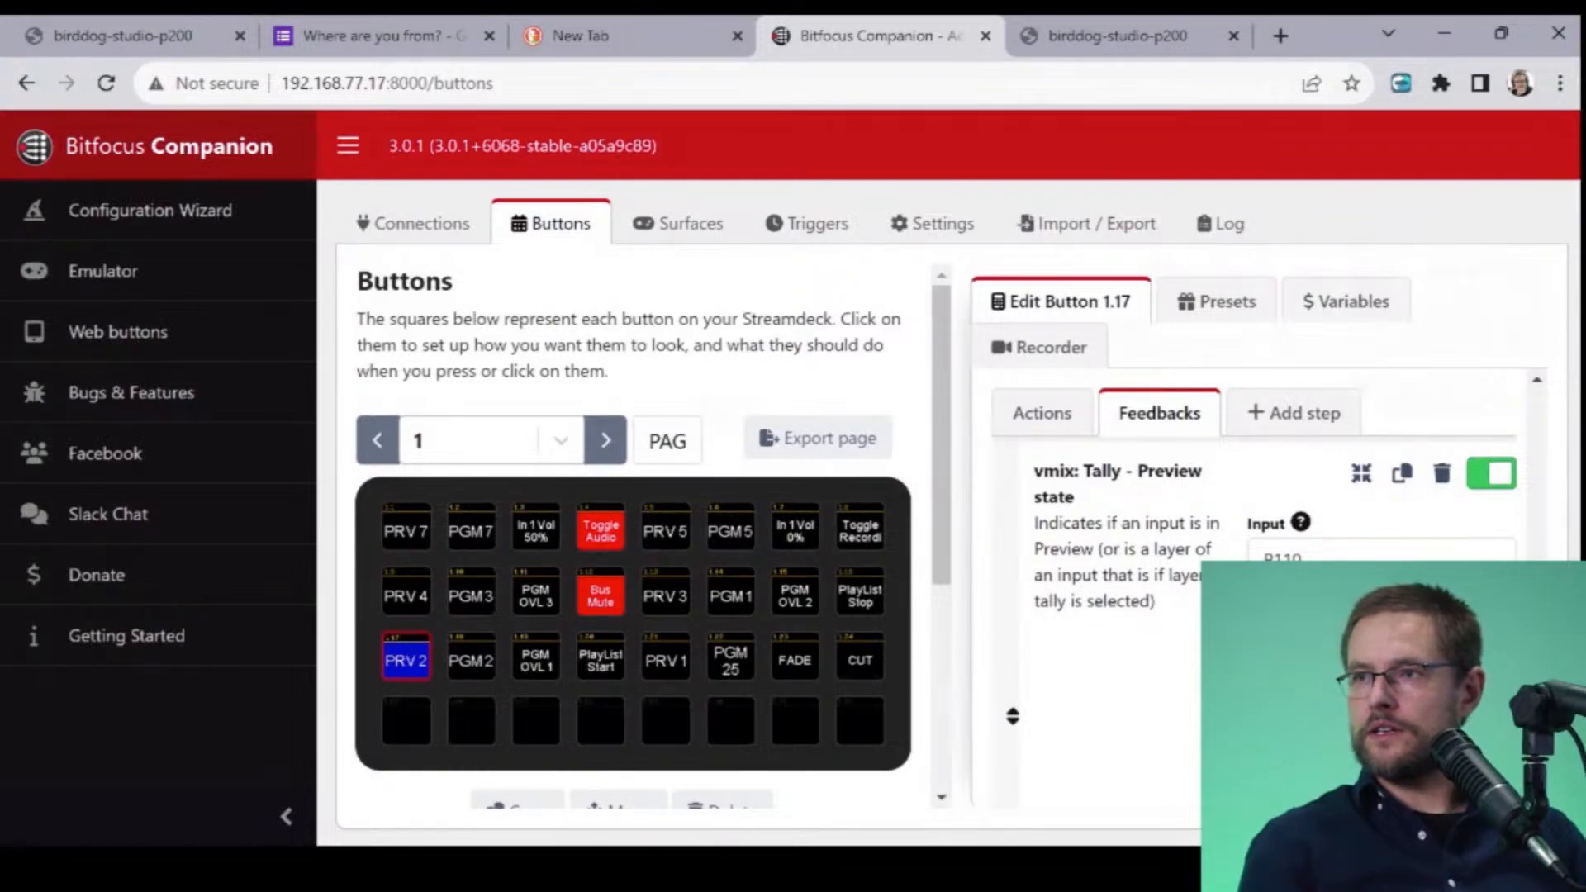
left_click_drag(1582, 30, 792, 47)
double_click(792, 47)
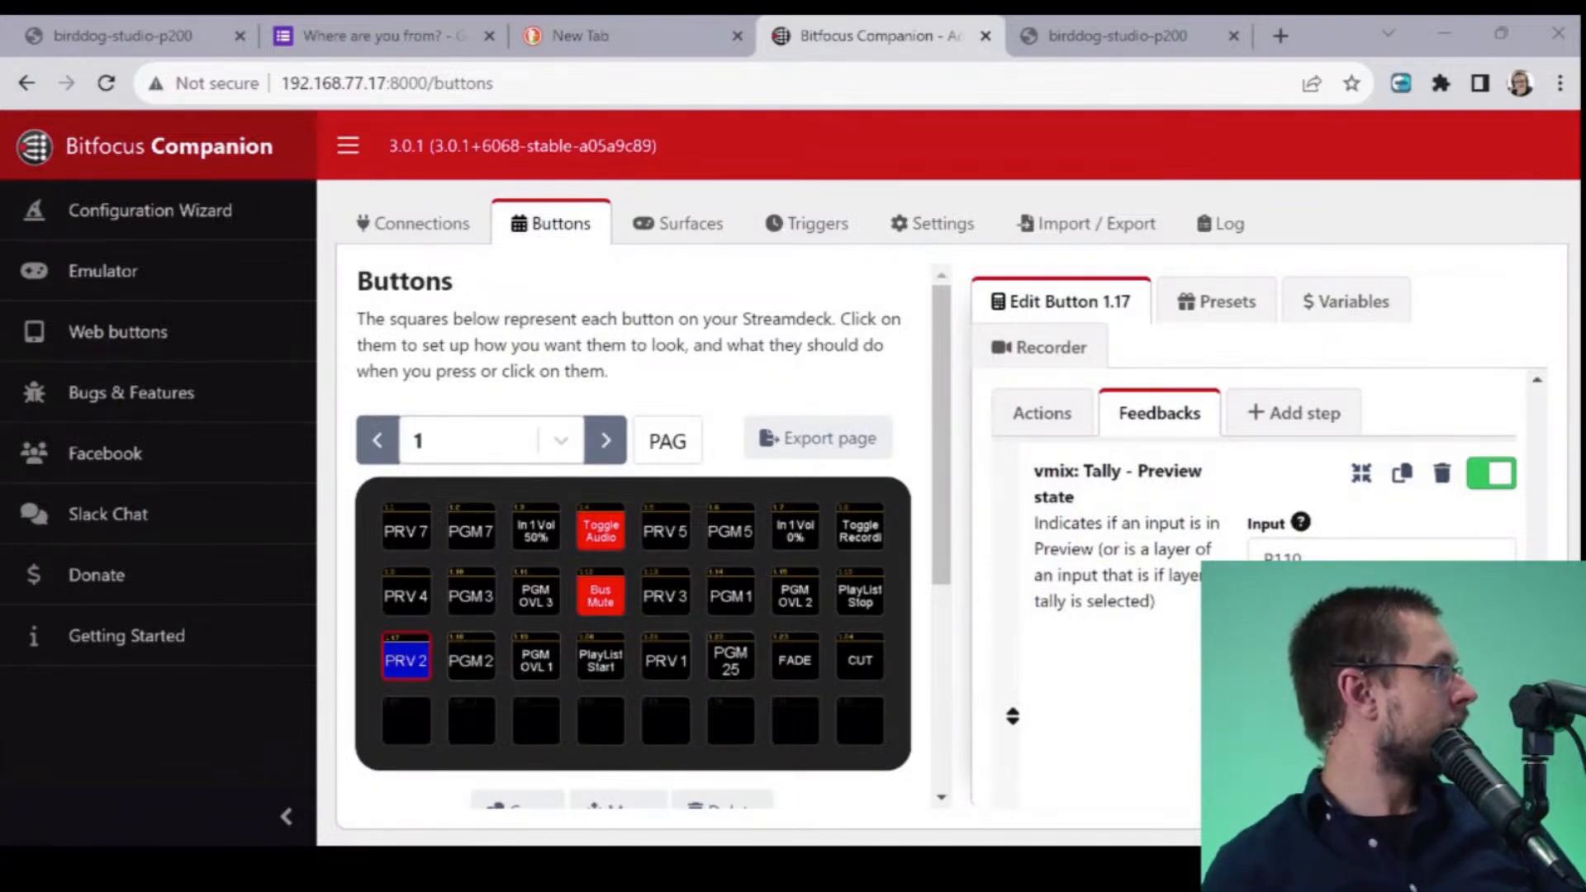
- Set the PRV 1 button's Tally - Preview state feedback input to P200
left_click(666, 657)
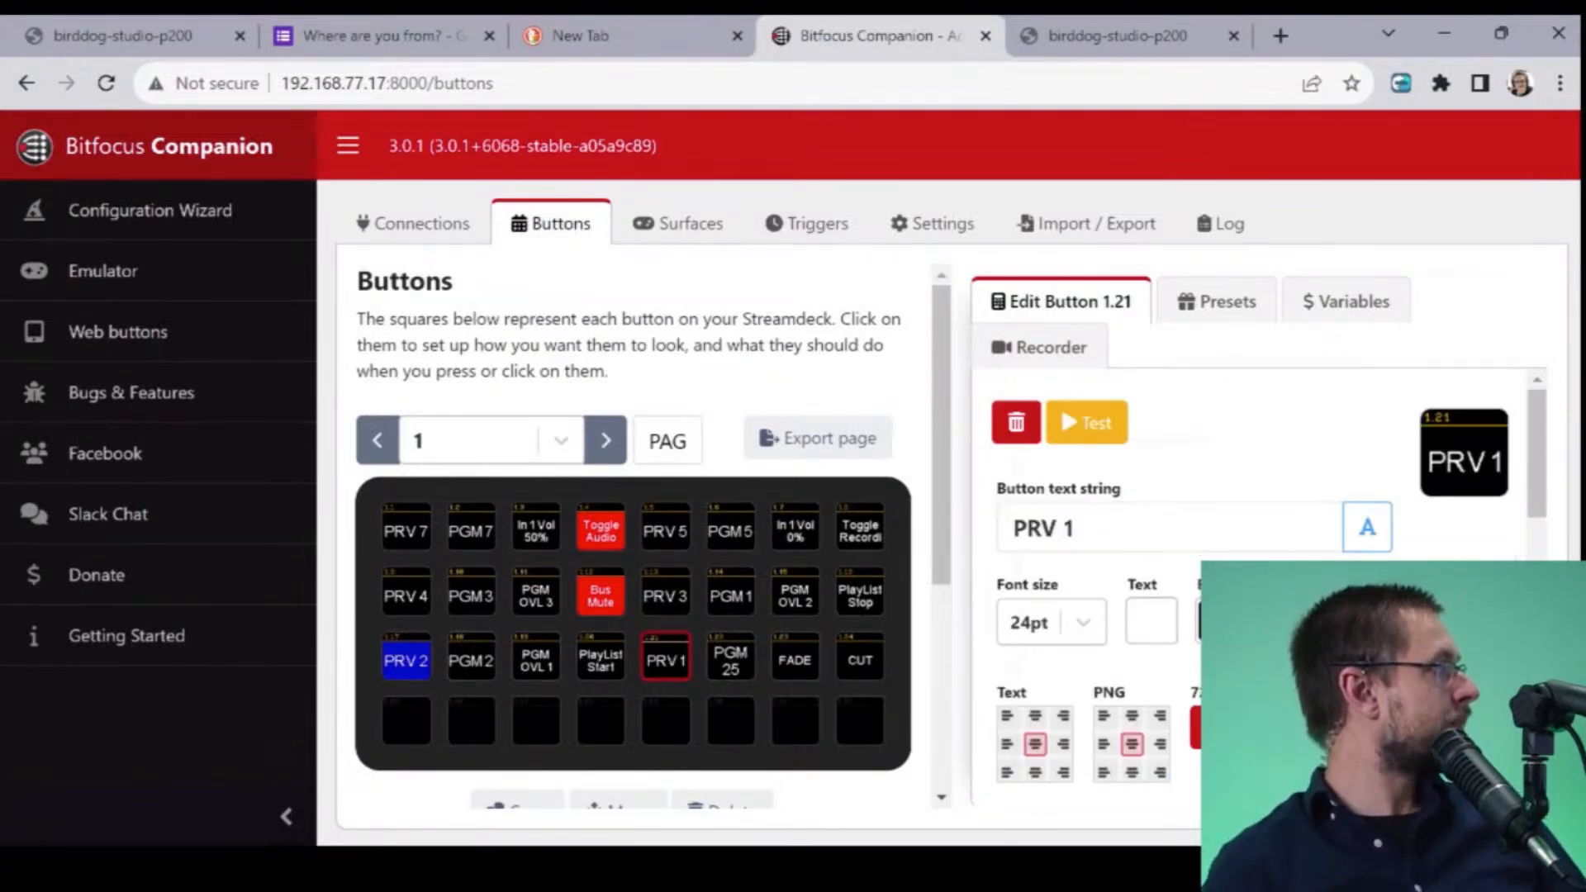
scroll(1256, 595, "down", 10)
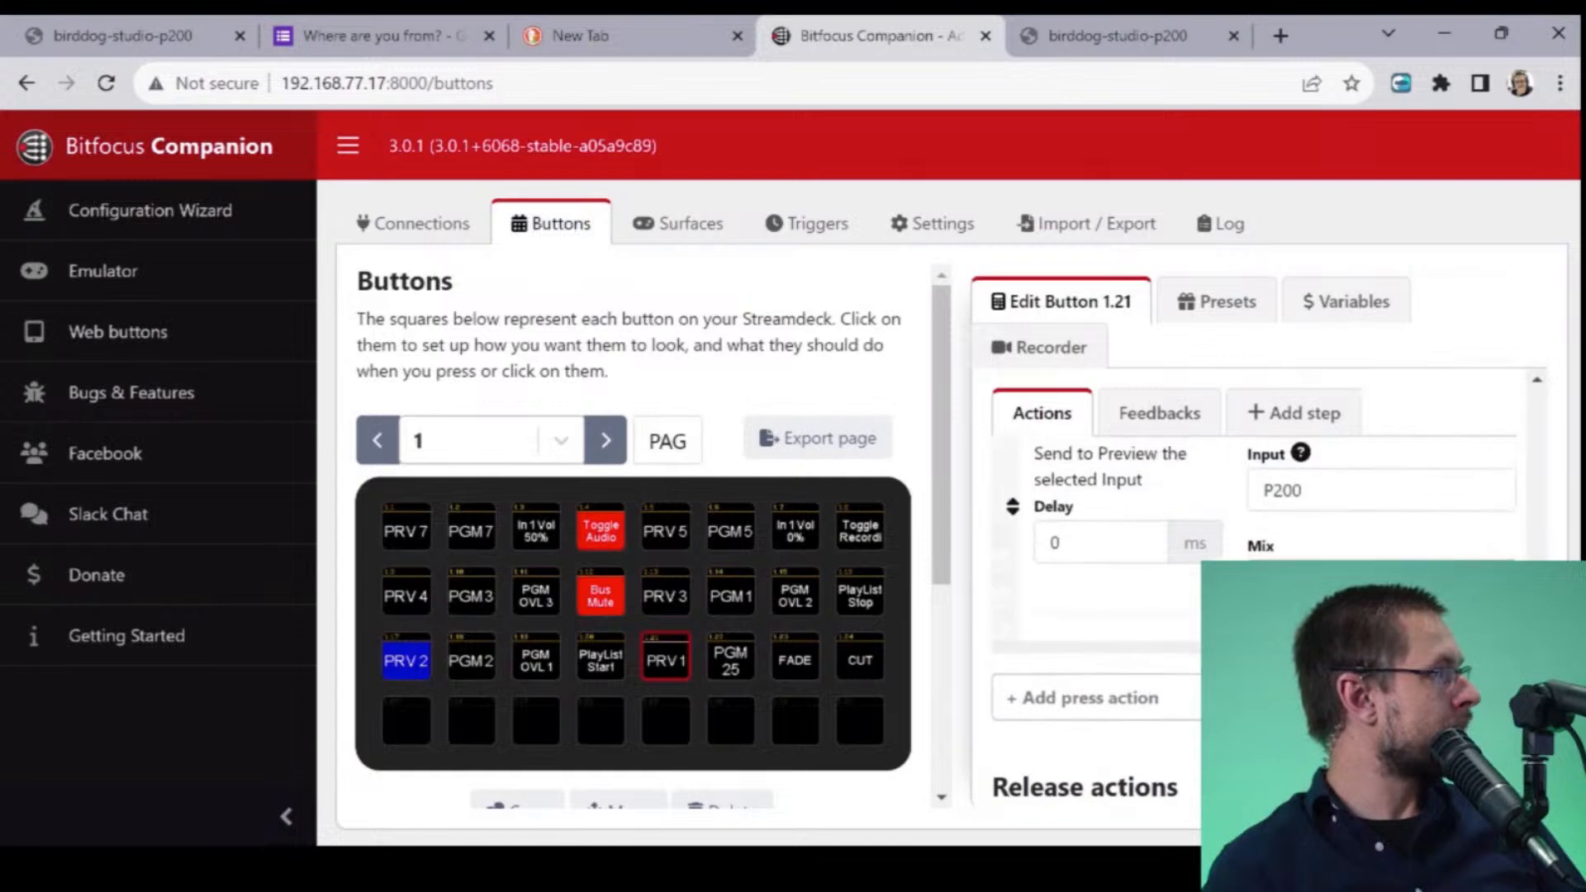
left_click(1160, 413)
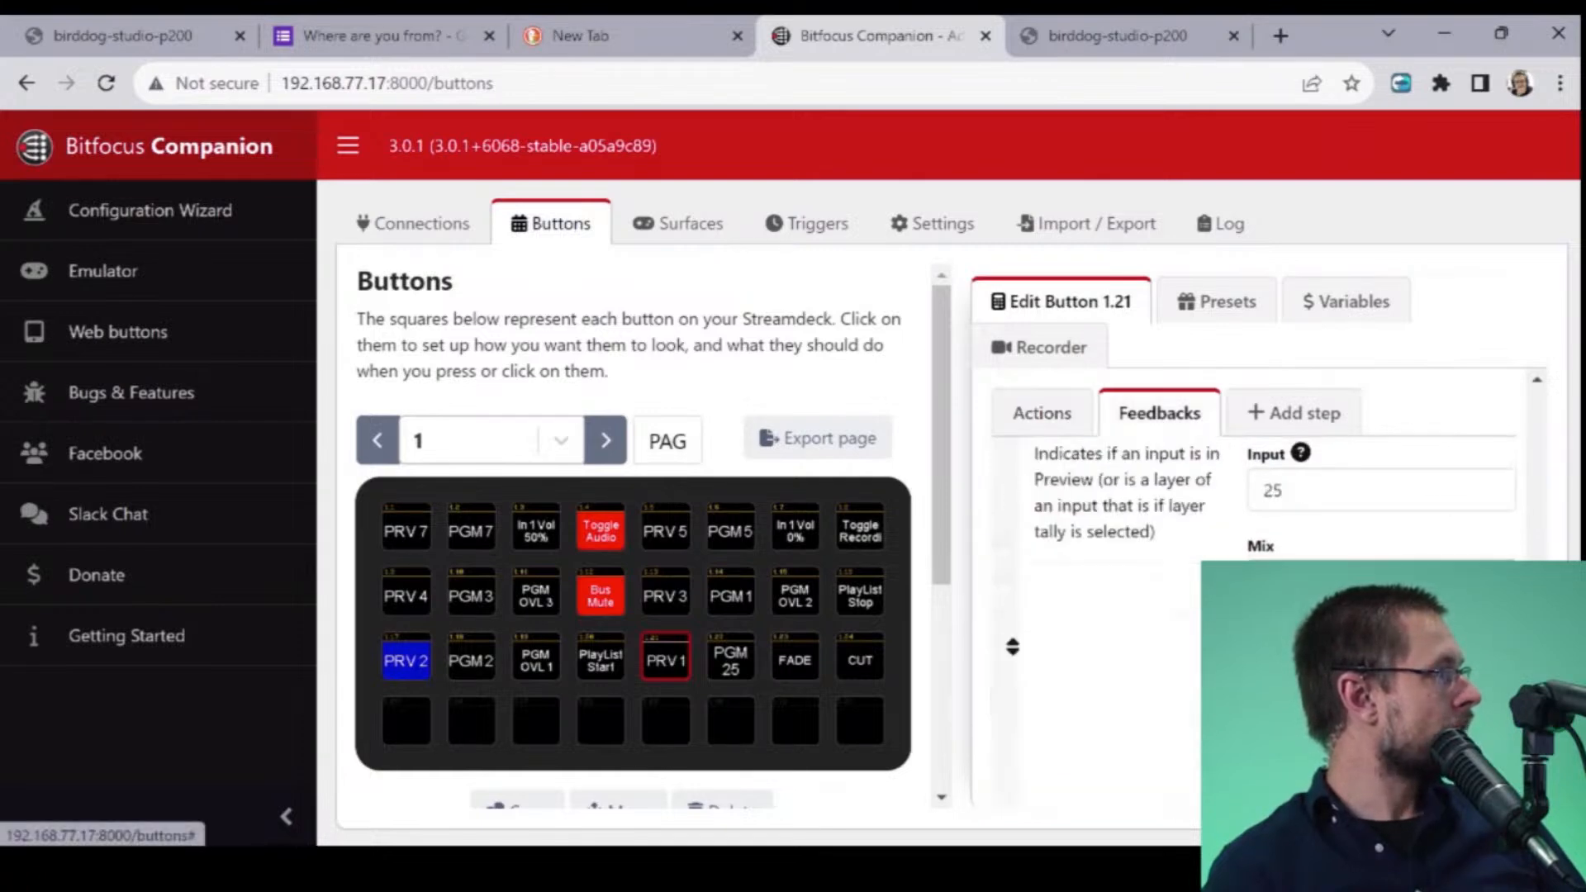
double_click(1283, 490)
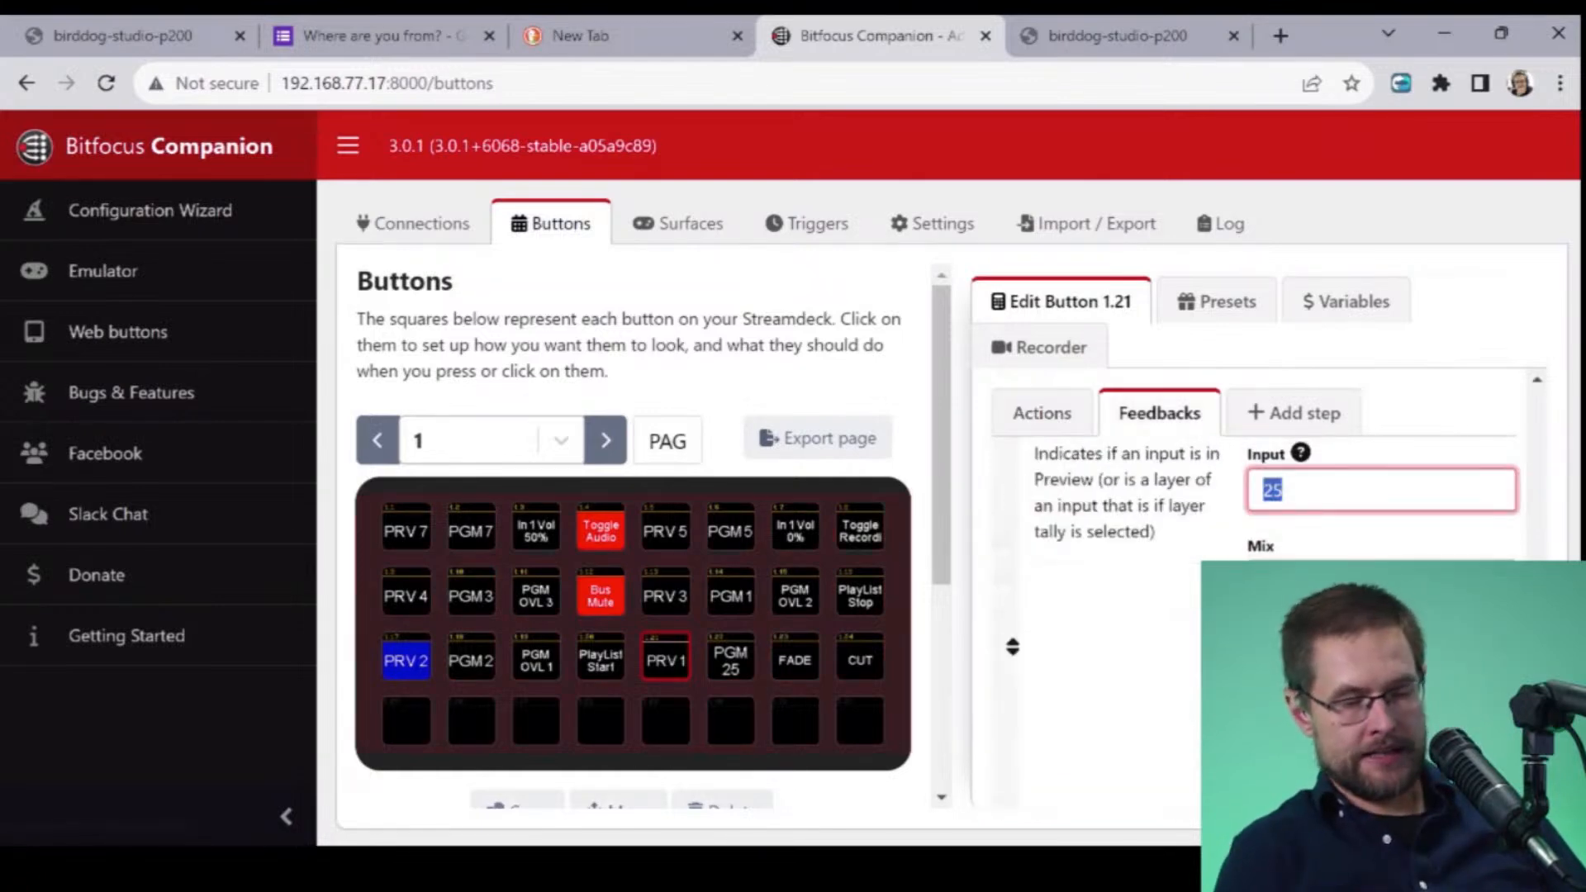
type("P200")
key("Tab")
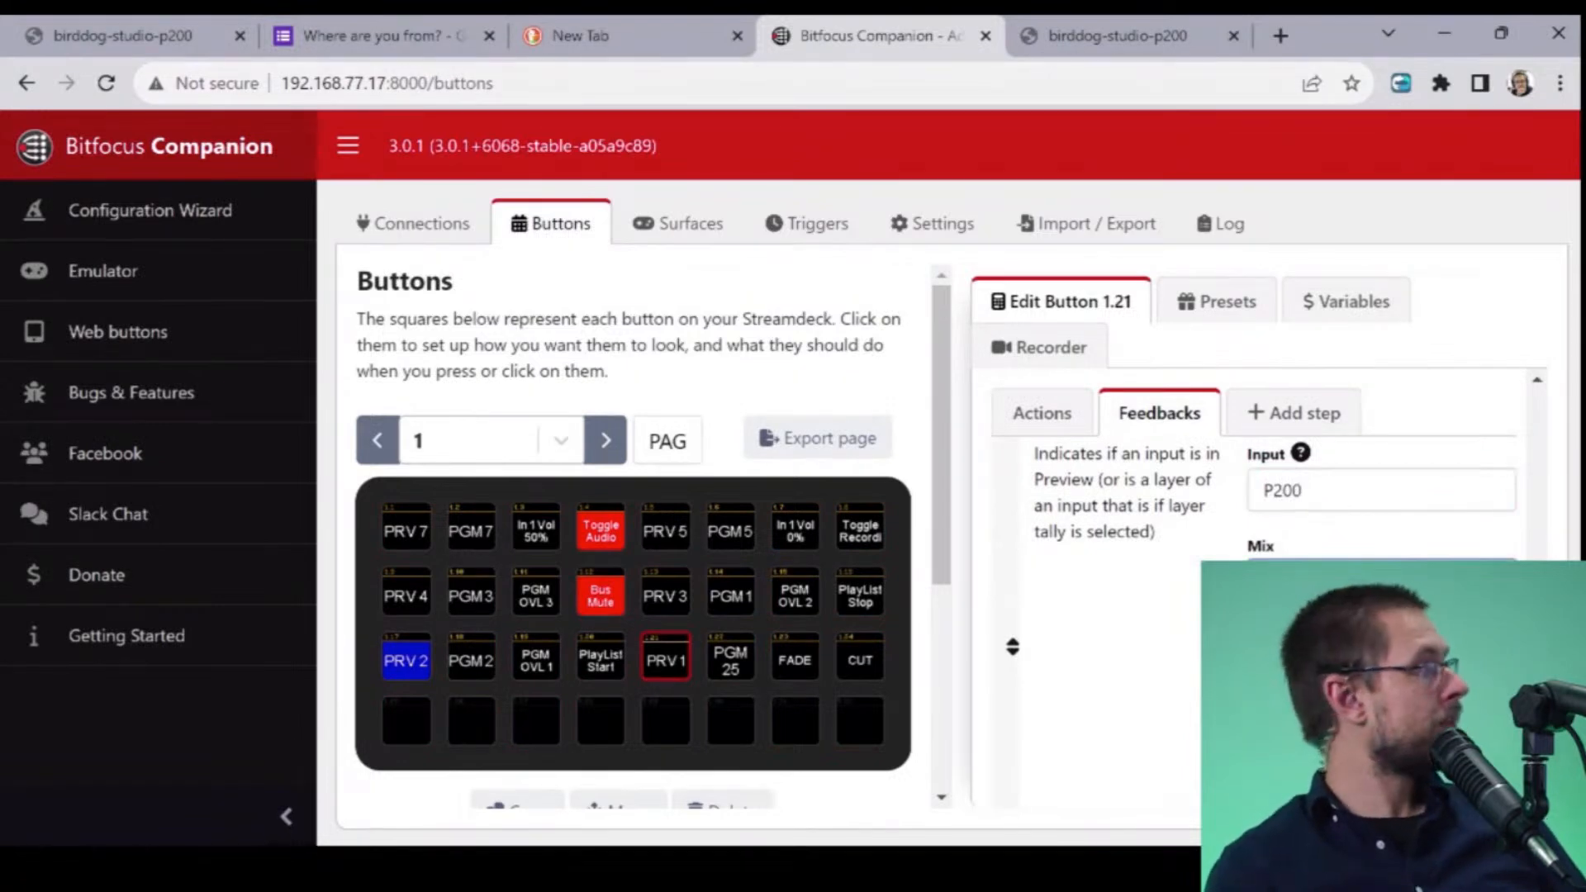
- Check the Send Input to Program action and program tally feedback of button 1.14, labelled PGM 1
left_click(730, 596)
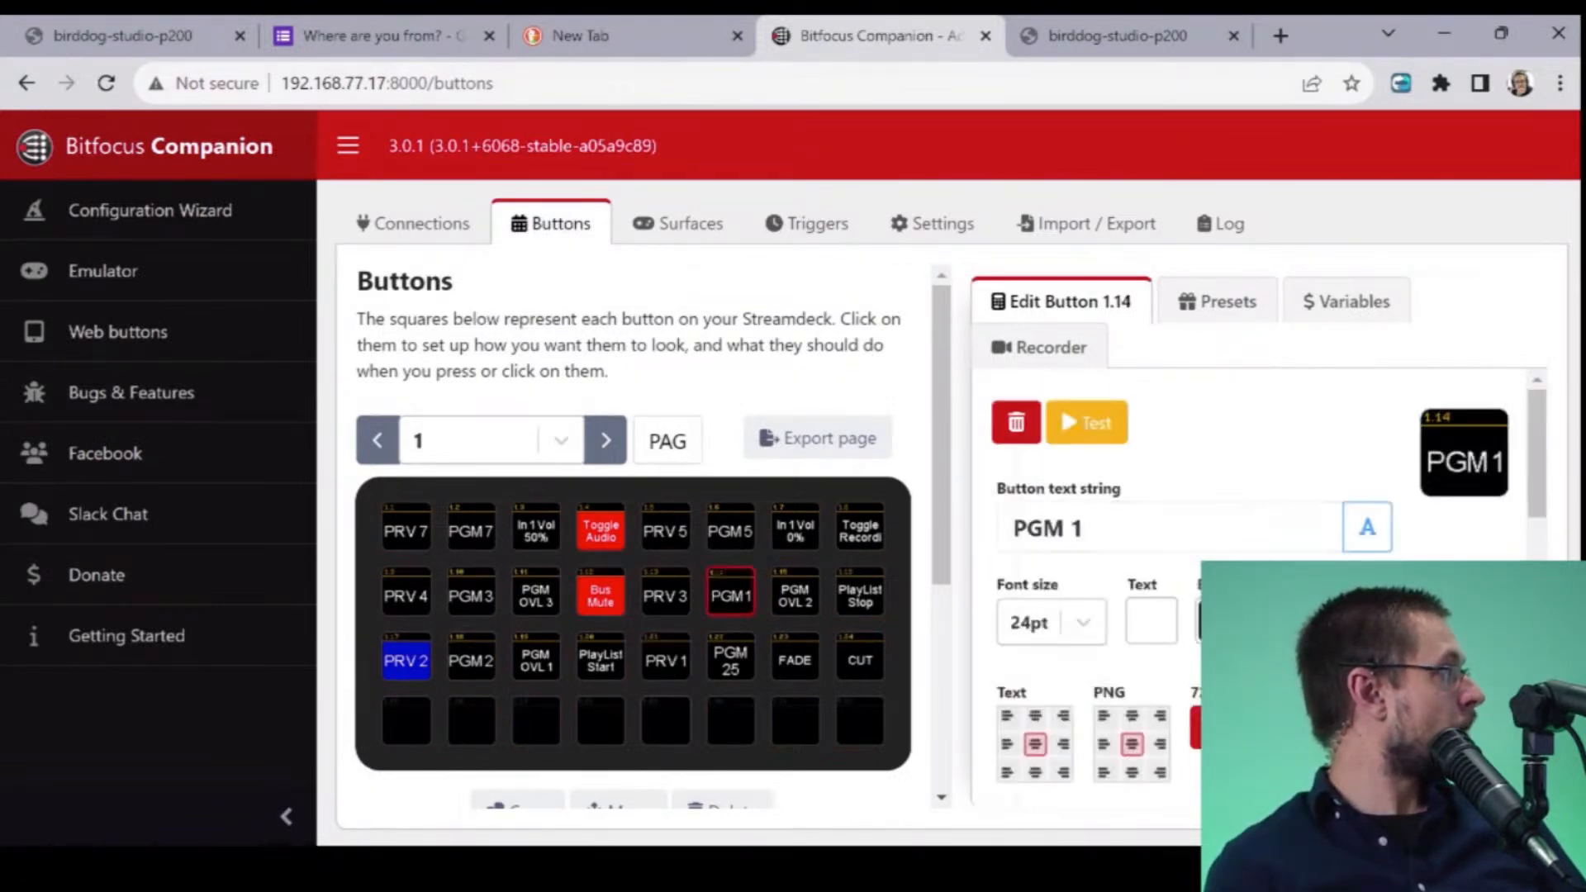
scroll(1256, 589, "down", 10)
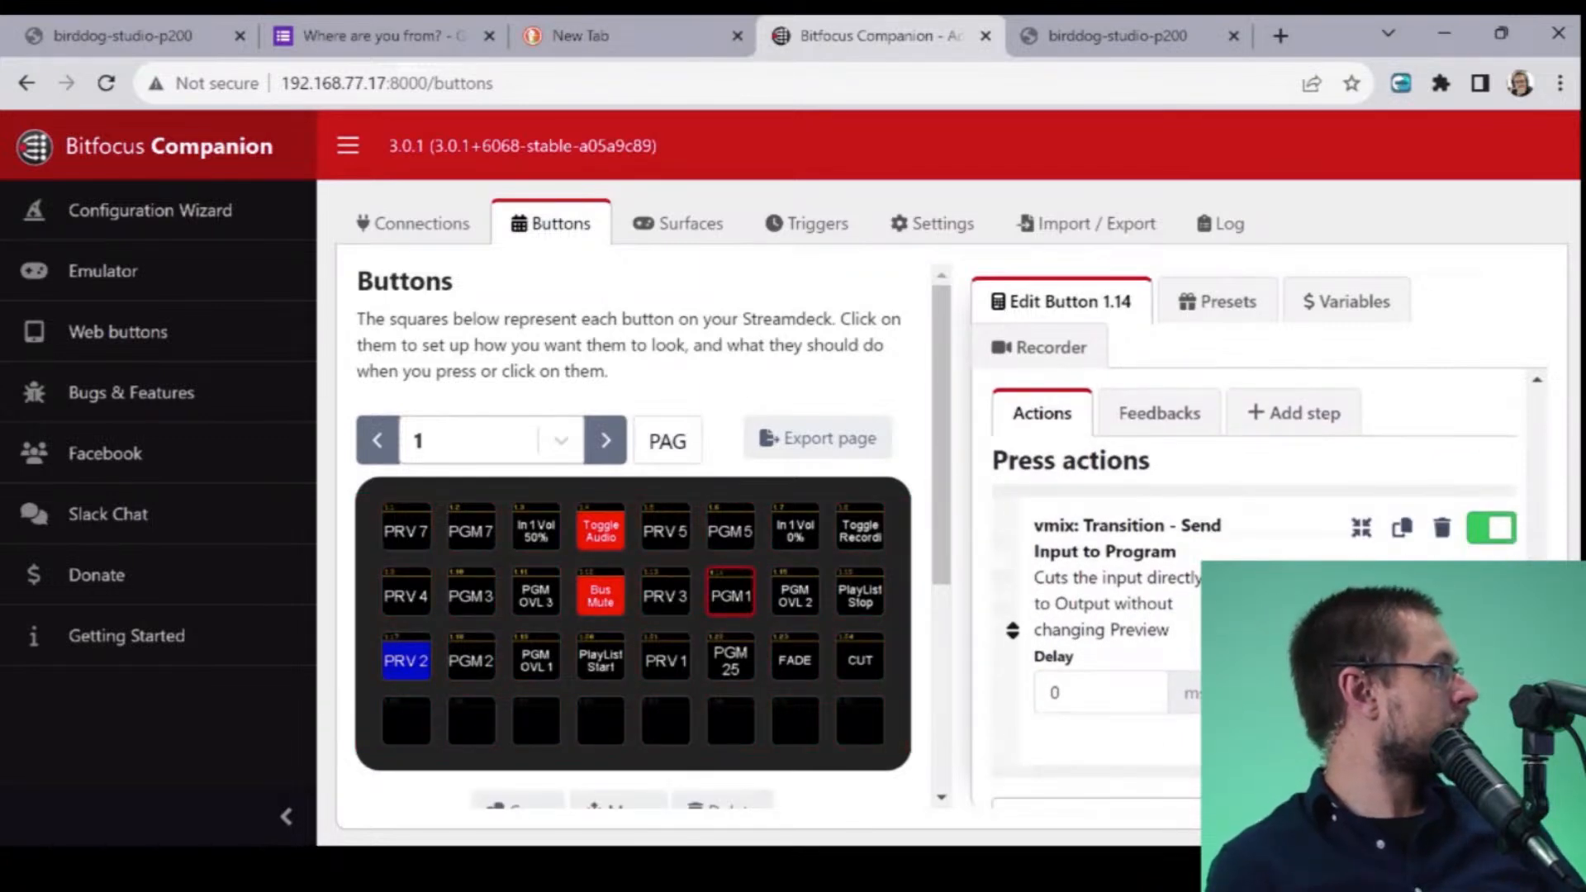
left_click(1159, 413)
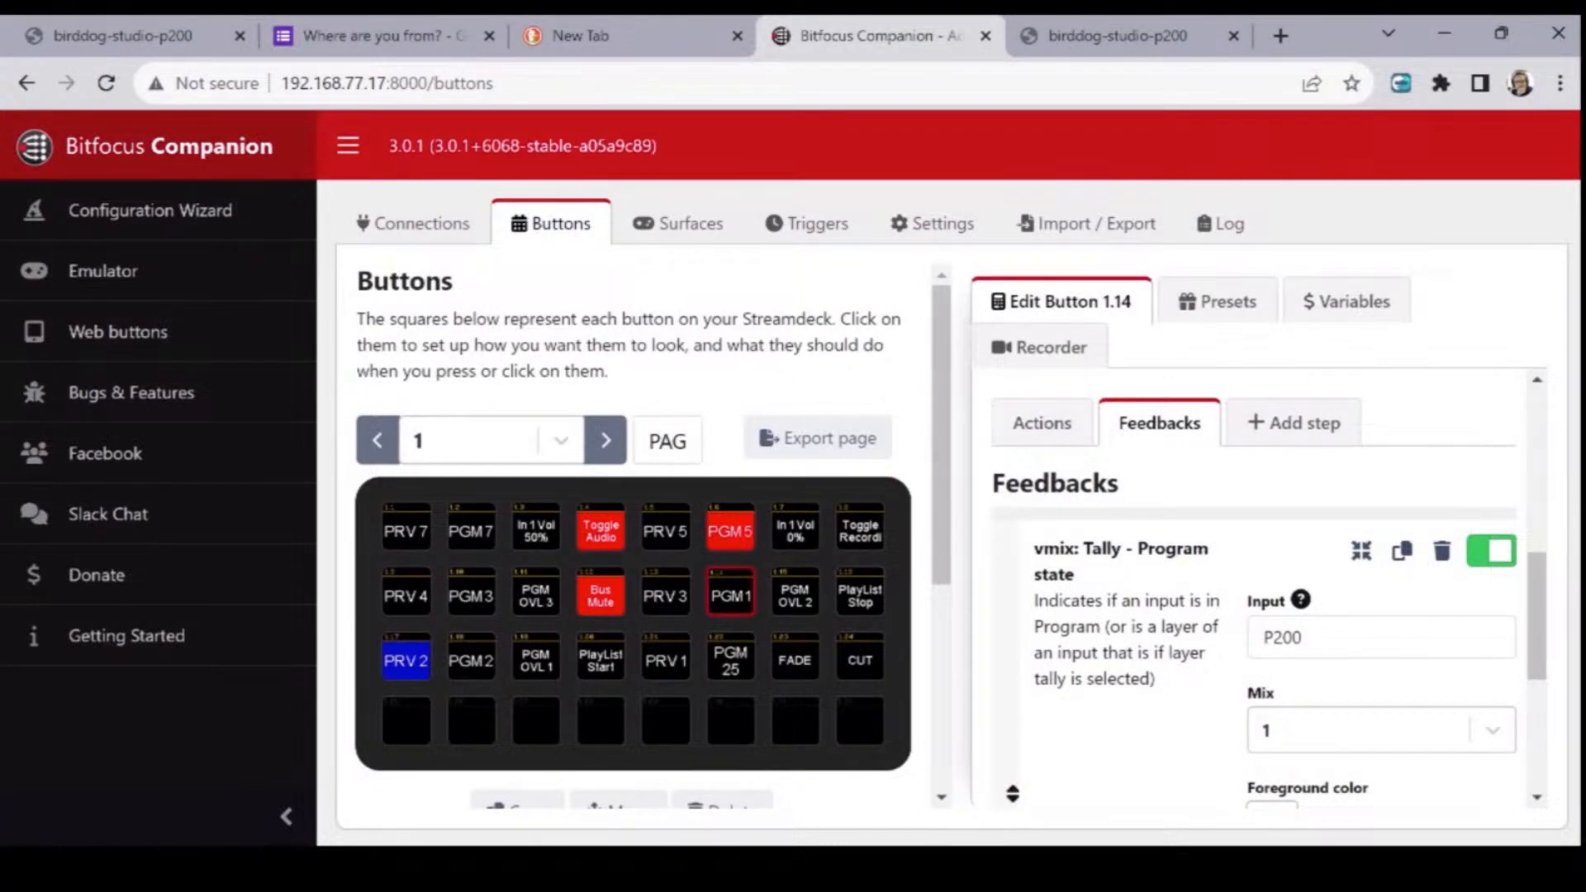
- Reload the Companion buttons page and reopen the input of button 1.14's Tally - Program state feedback
left_click(387, 84)
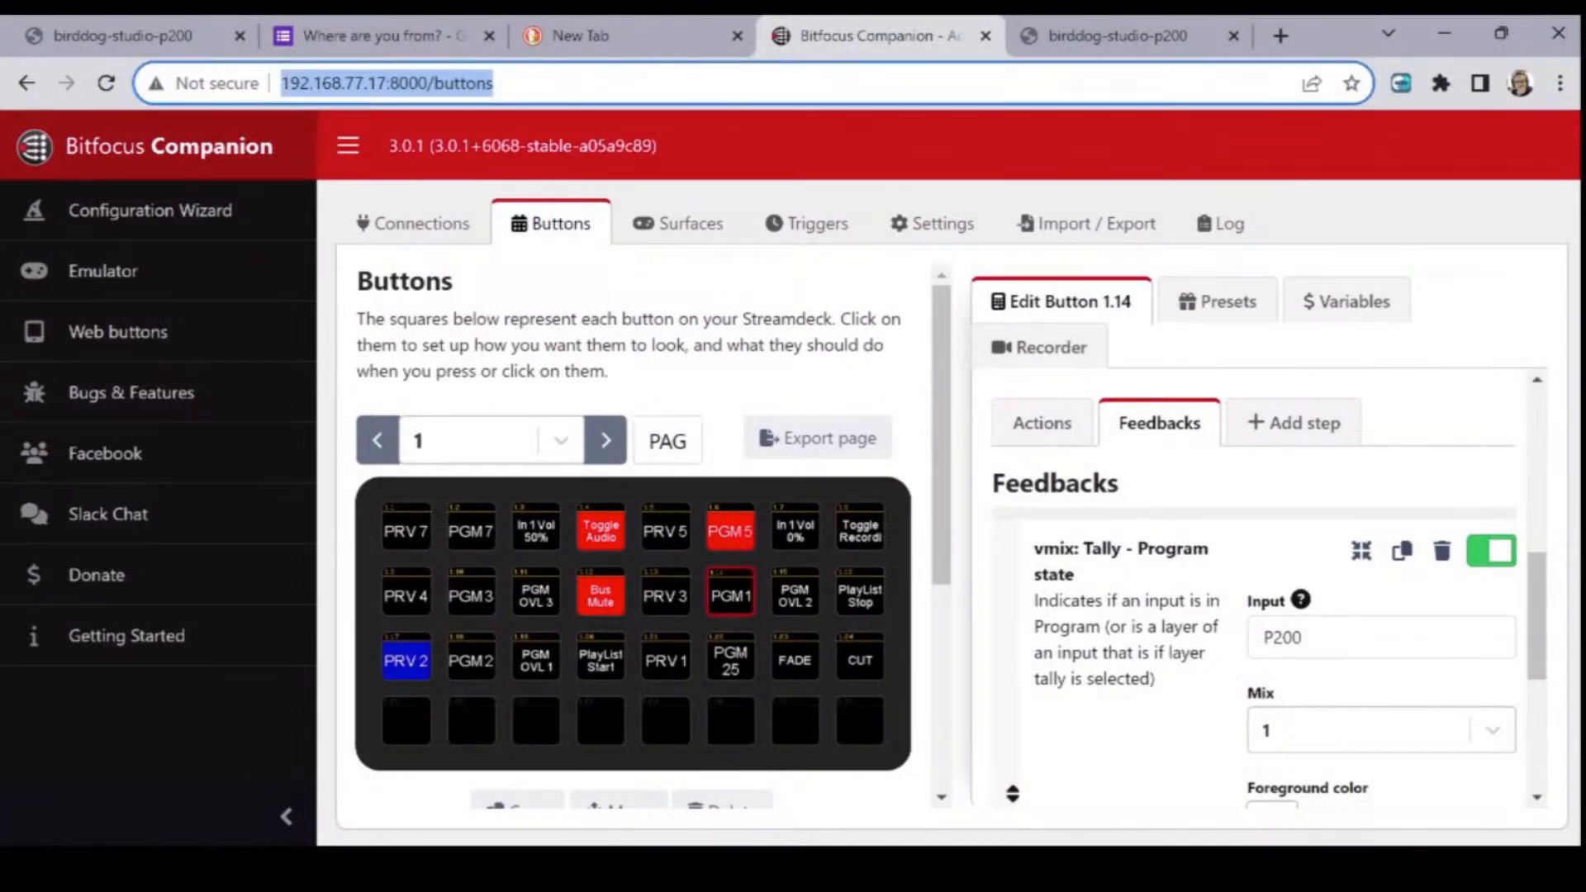
key("Return")
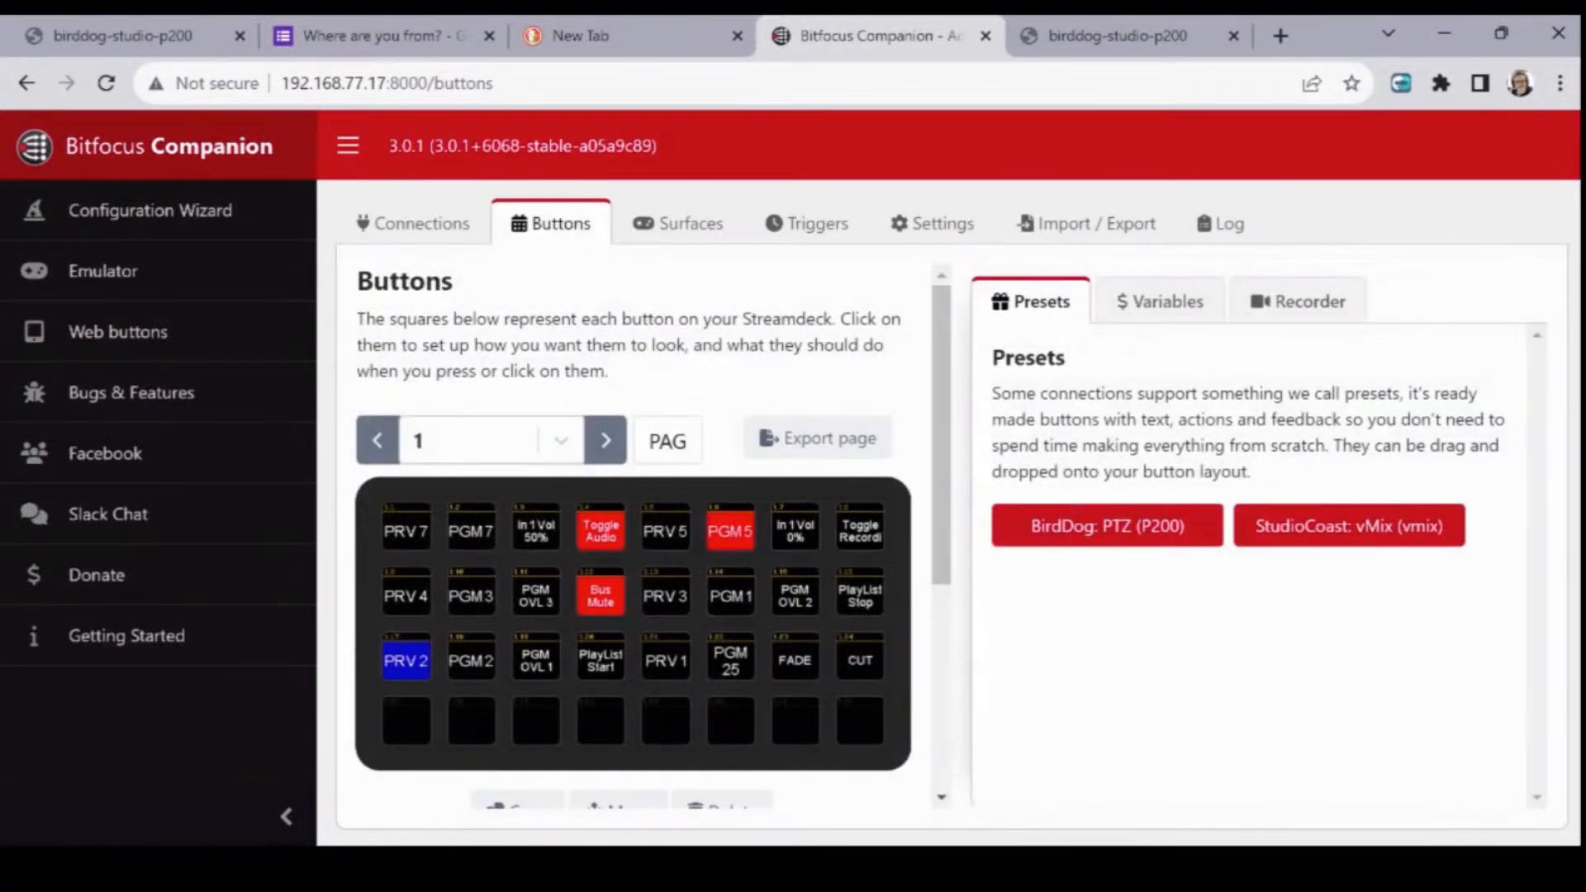
left_click(731, 593)
scroll(1256, 579, "down", 10)
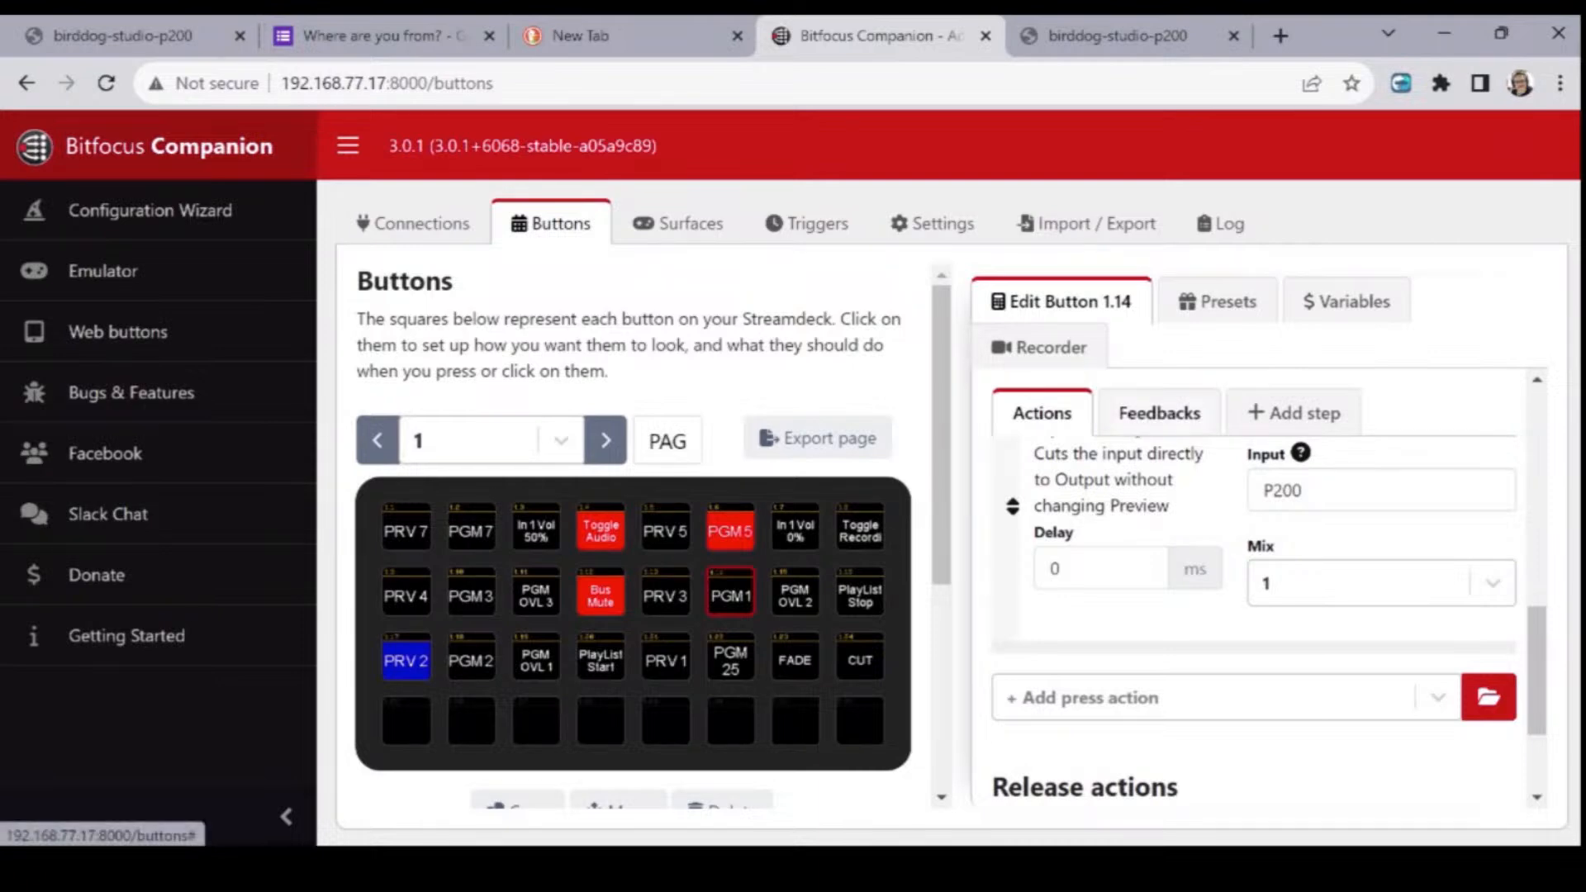
left_click(1160, 413)
left_click(1355, 491)
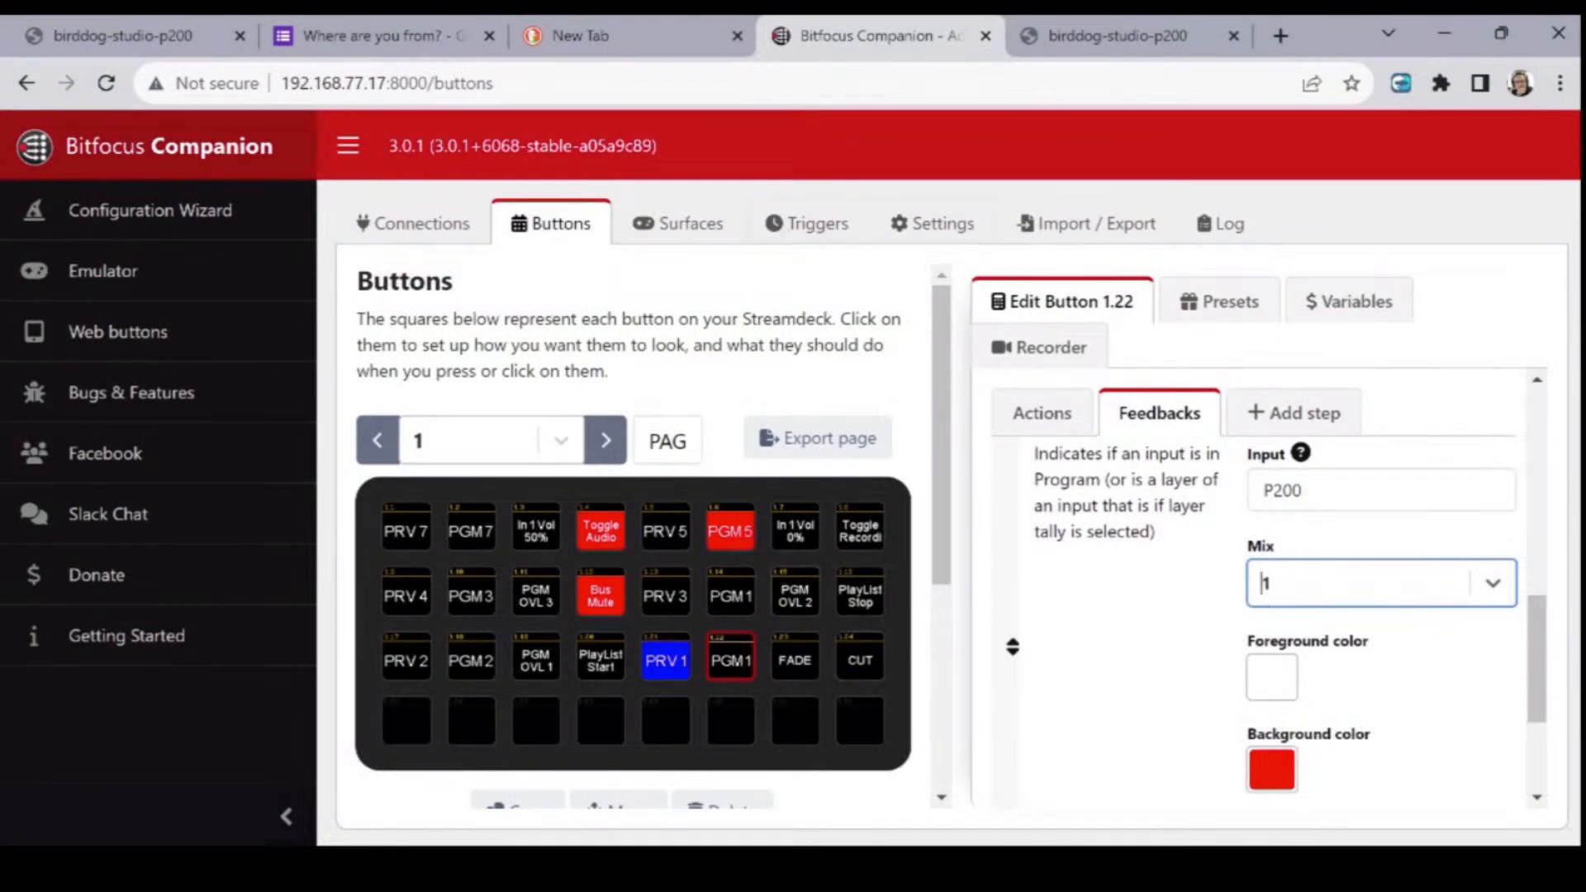
- Check the PRV 1 button's press action and the input of its Tally - Preview state feedback
left_click(666, 661)
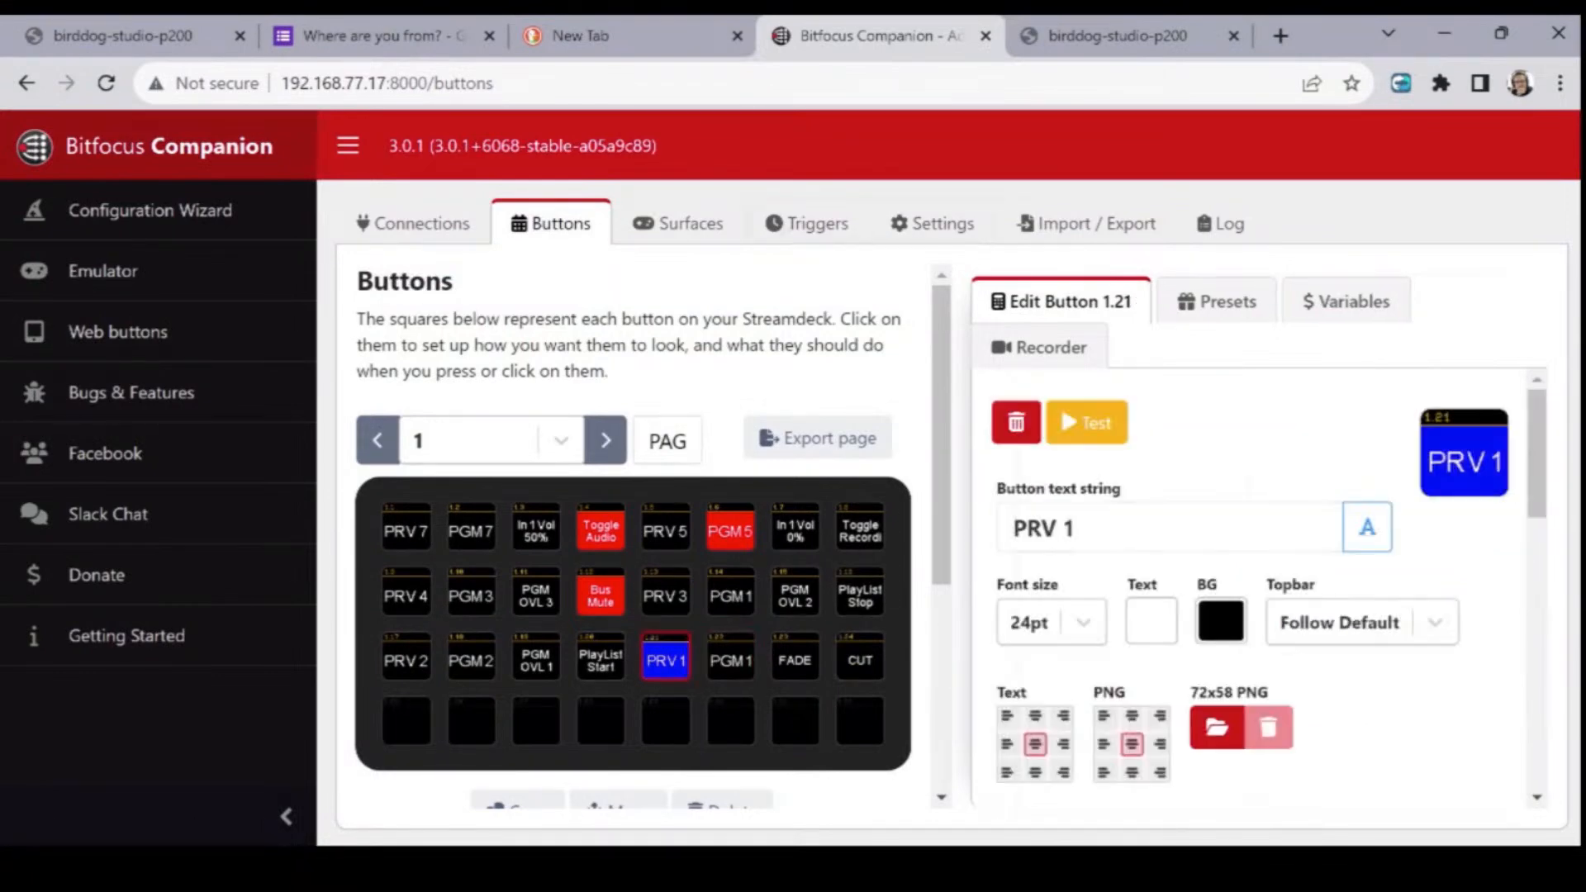
scroll(1256, 579, "down", 4)
scroll(1256, 579, "down", 3)
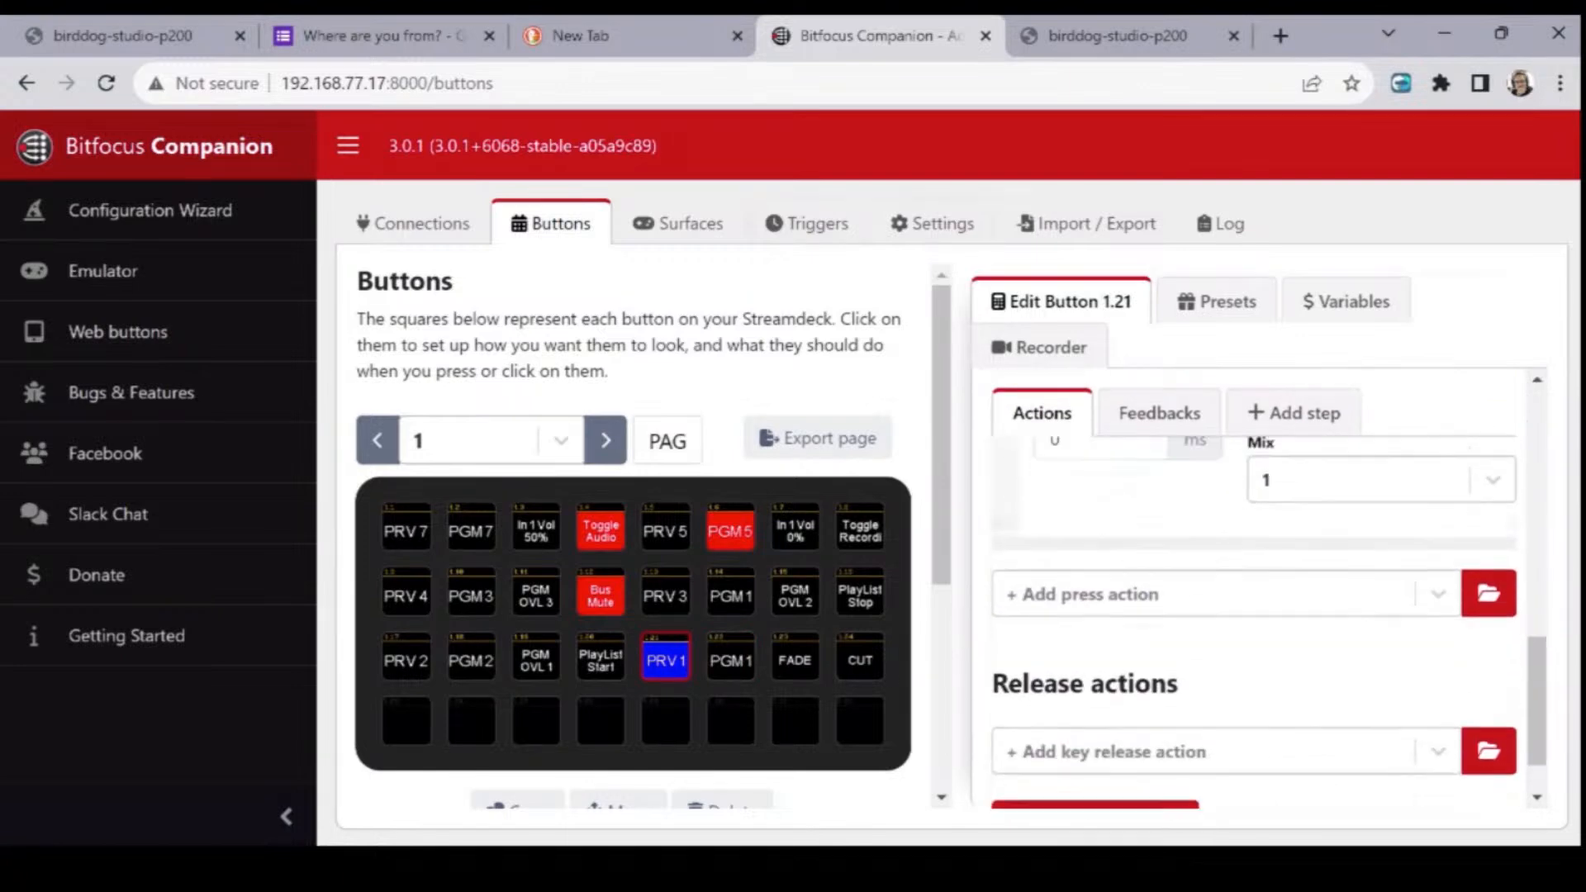
scroll(1256, 578, "up", 2)
left_click(1159, 413)
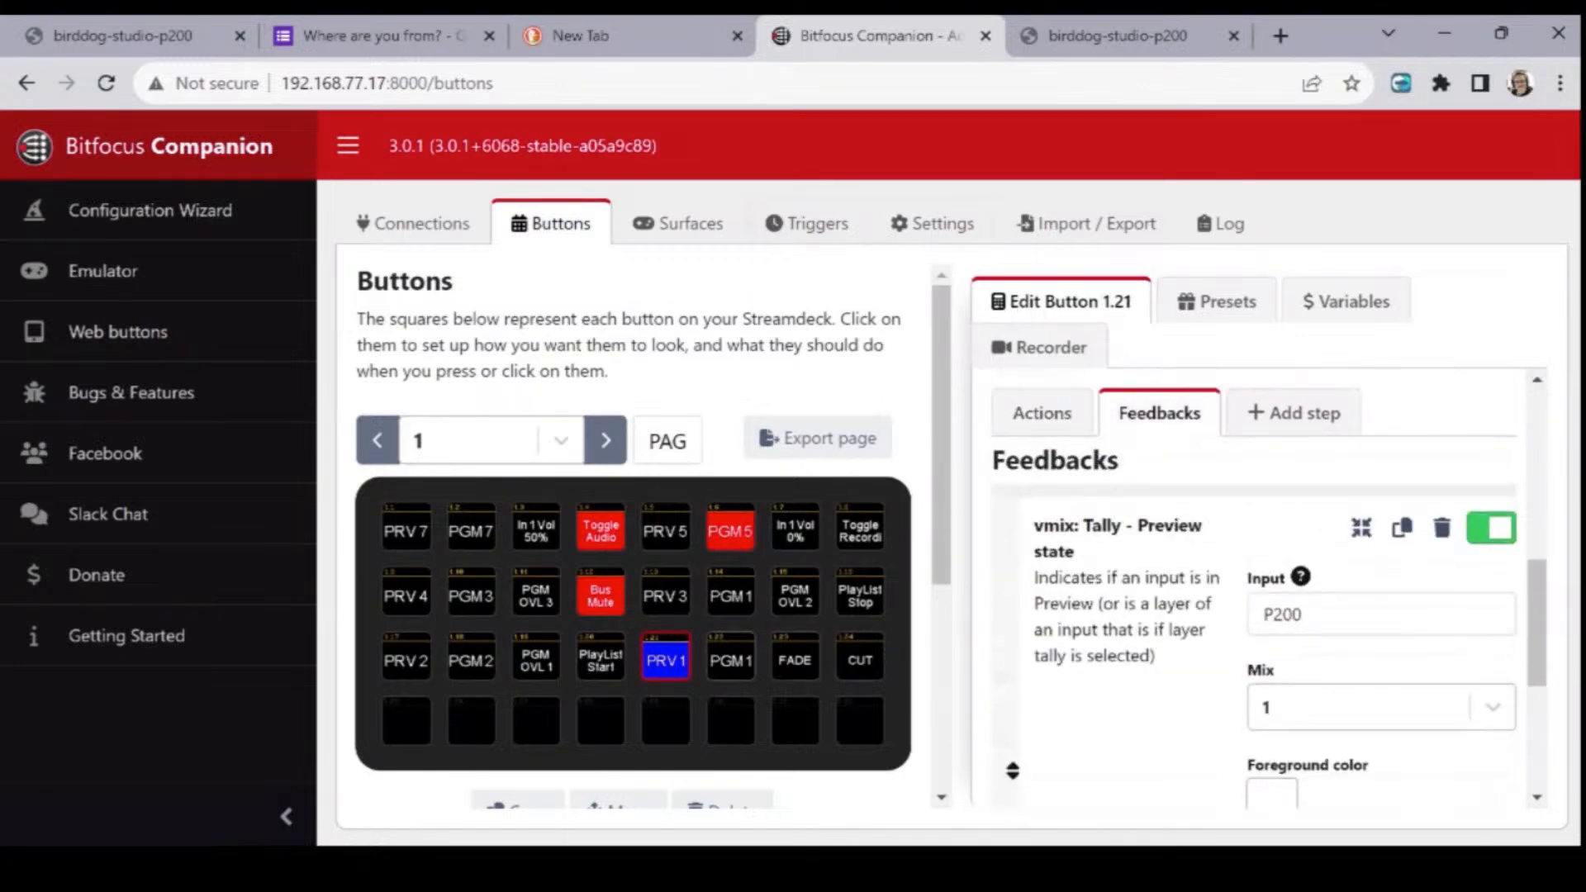
- Check the Send Input to Program action and Tally - Program state feedback of PGM 1 button 1.22
left_click(731, 661)
scroll(1256, 579, "down", 5)
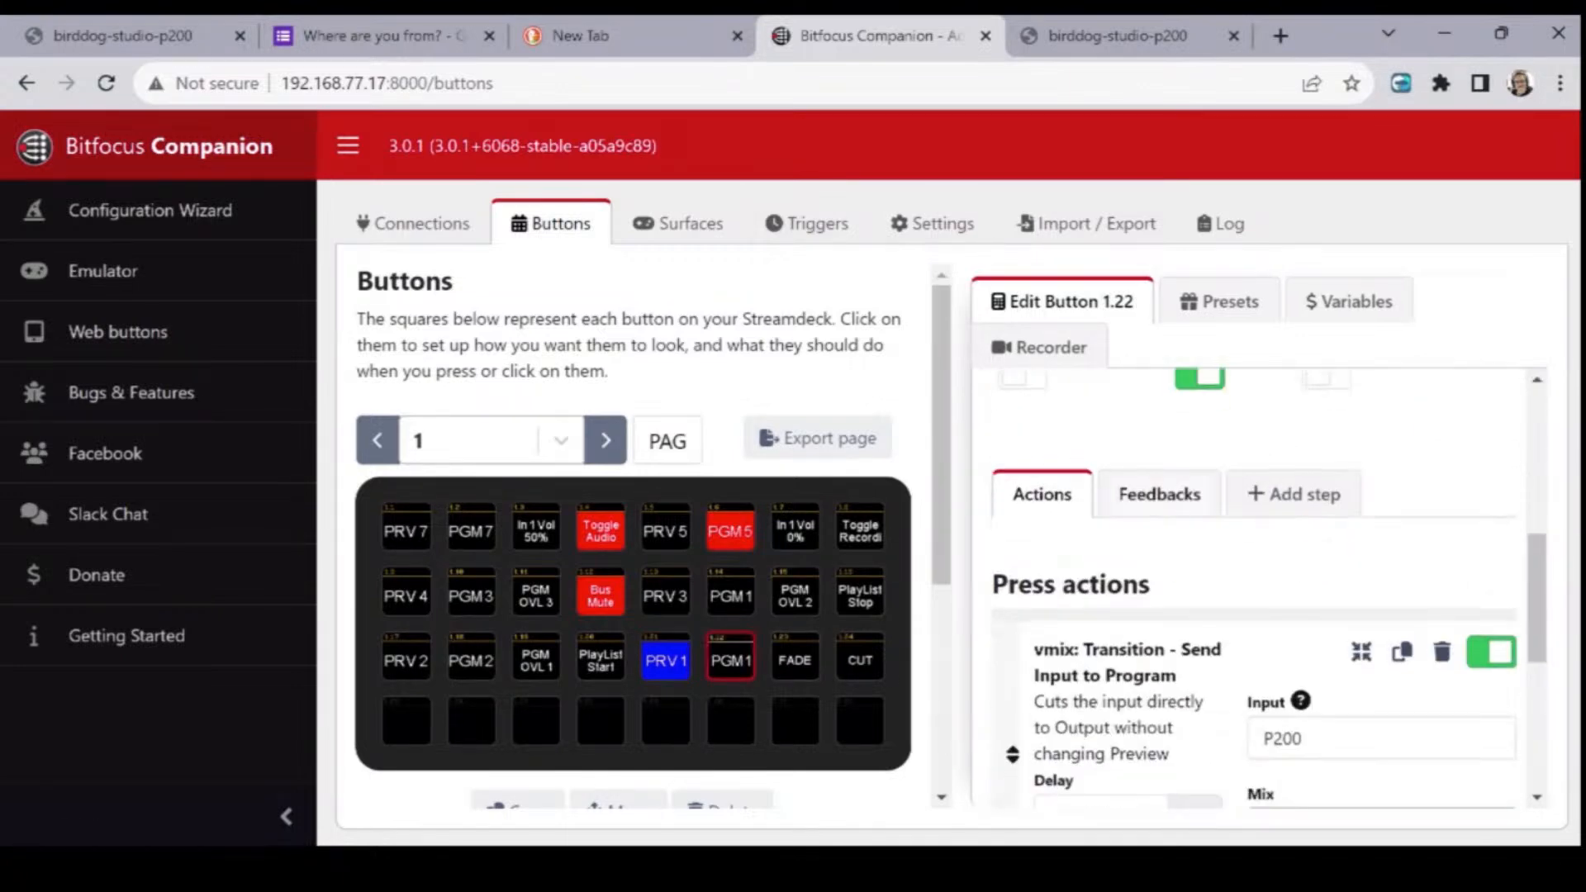
left_click(1159, 494)
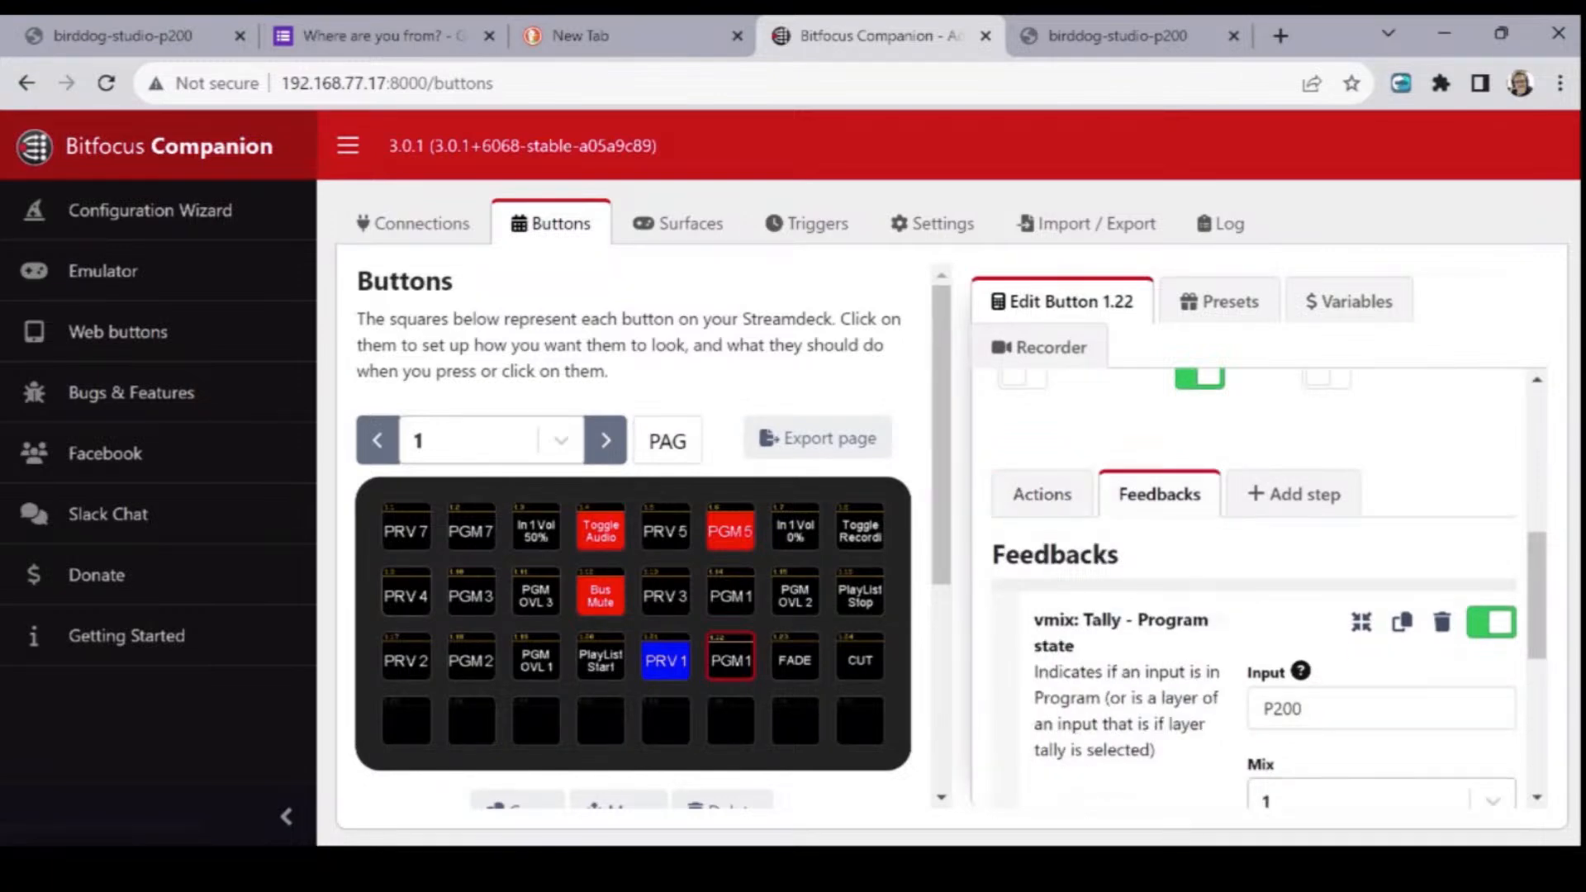
- Review the PGM 2 button's Send Input to Program action and feedback, and trigger the button to test its tally
left_click(471, 658)
scroll(1265, 586, "down", 8)
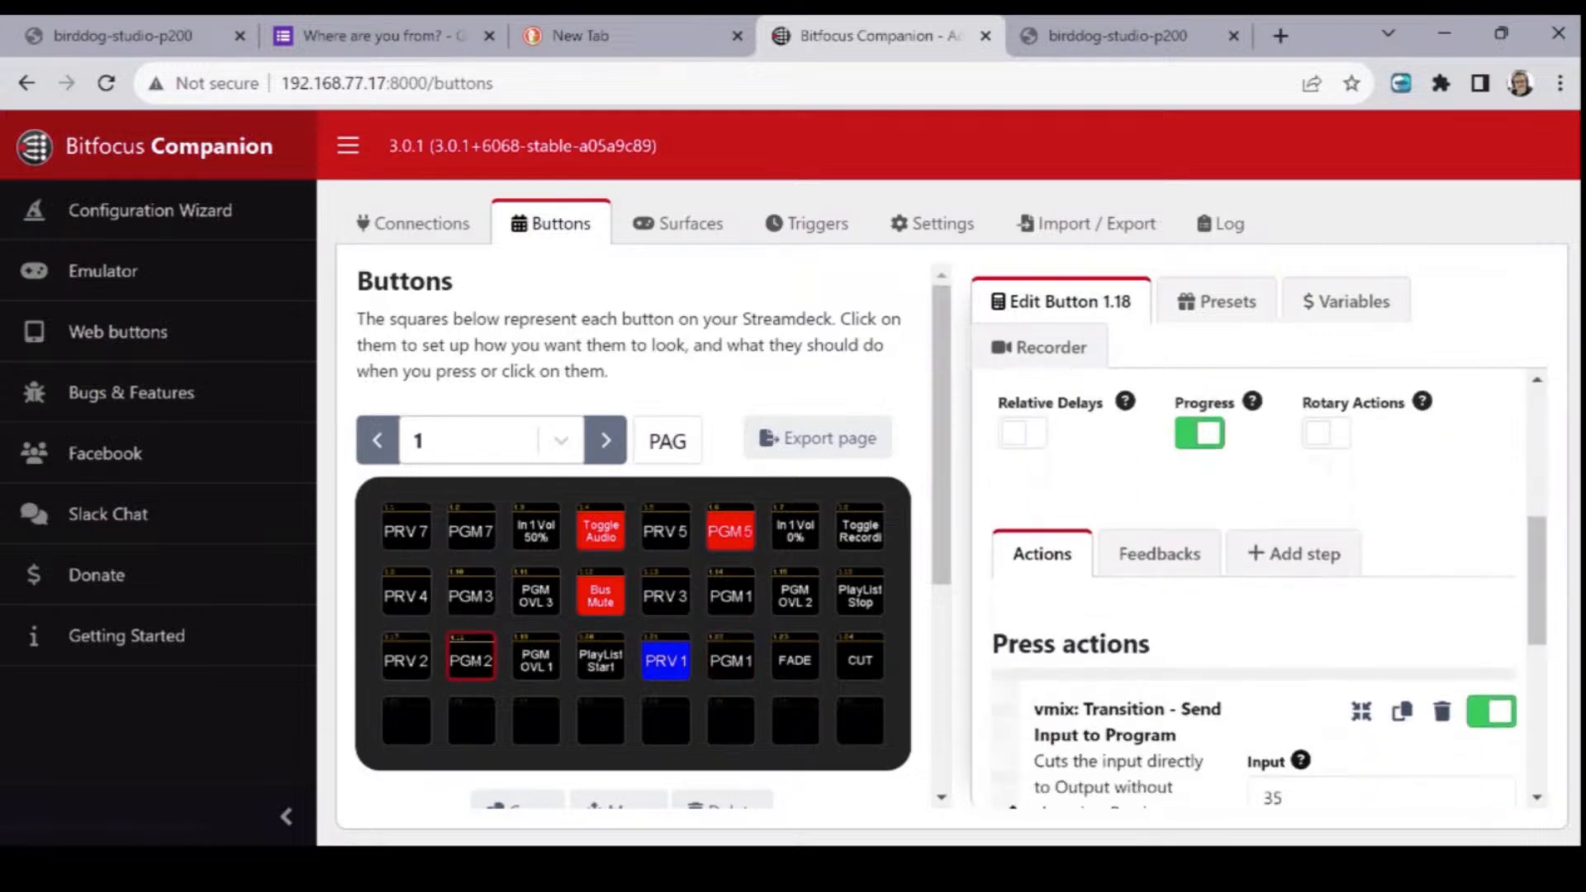
scroll(1256, 587, "up", 2)
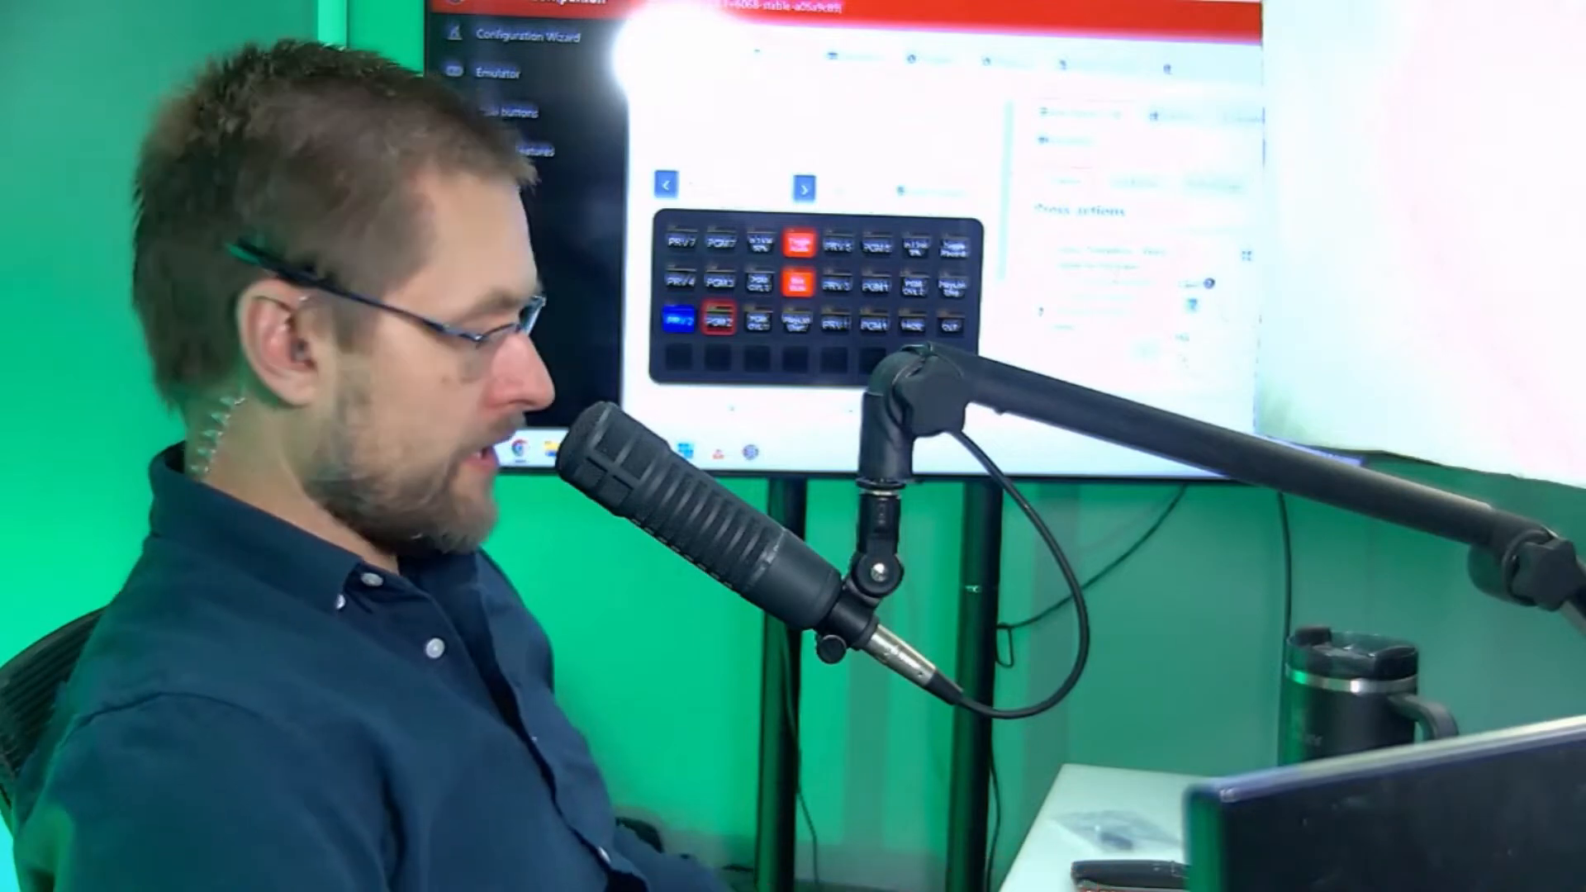
key("shift")
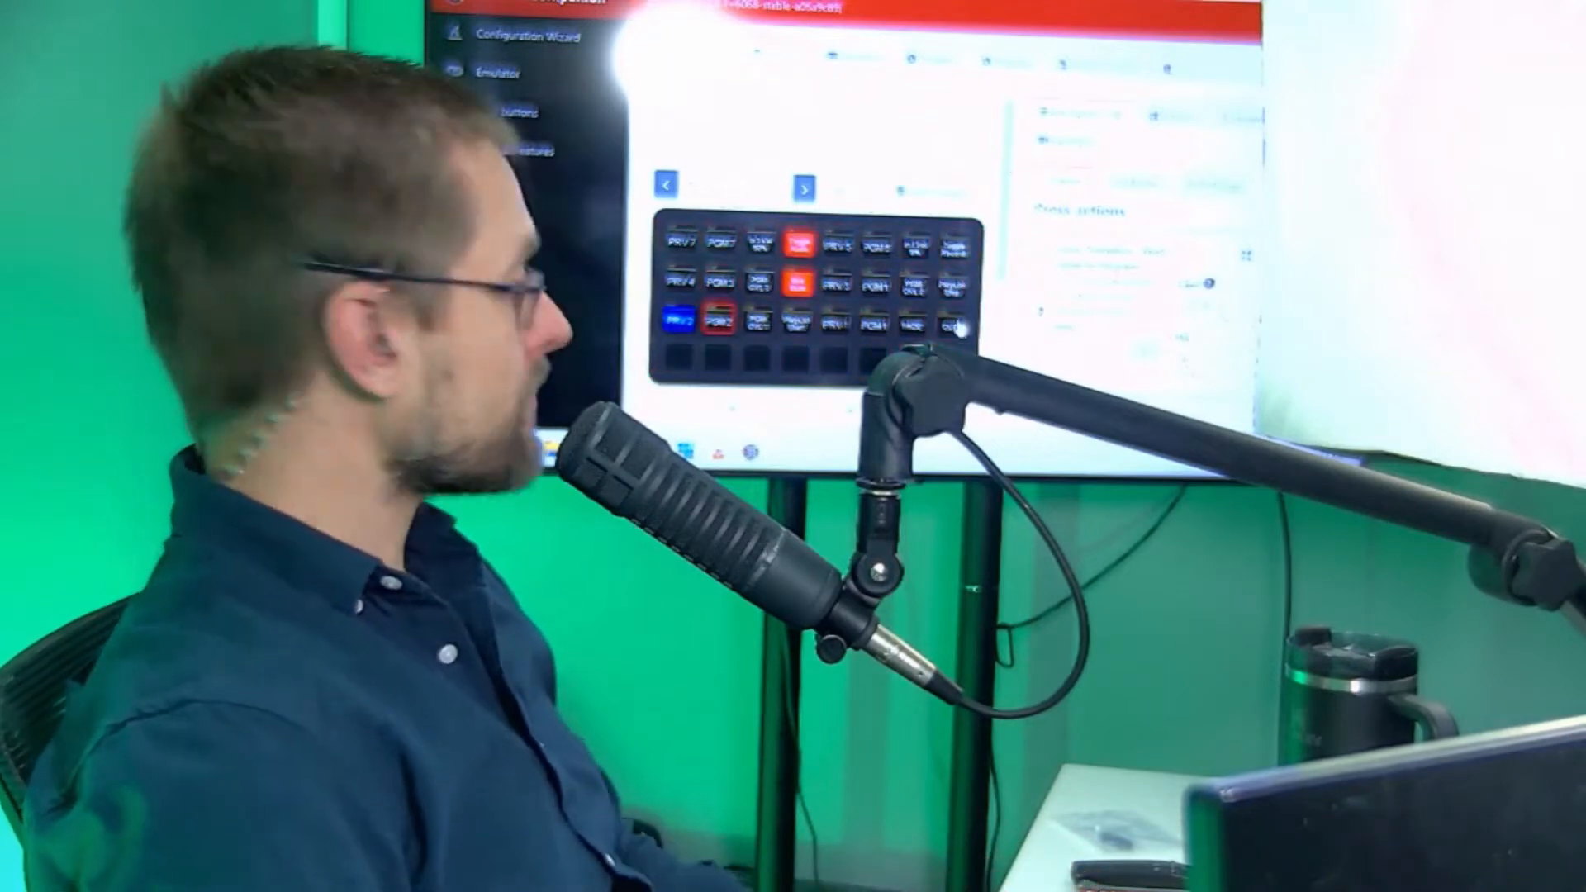
left_click(1139, 183)
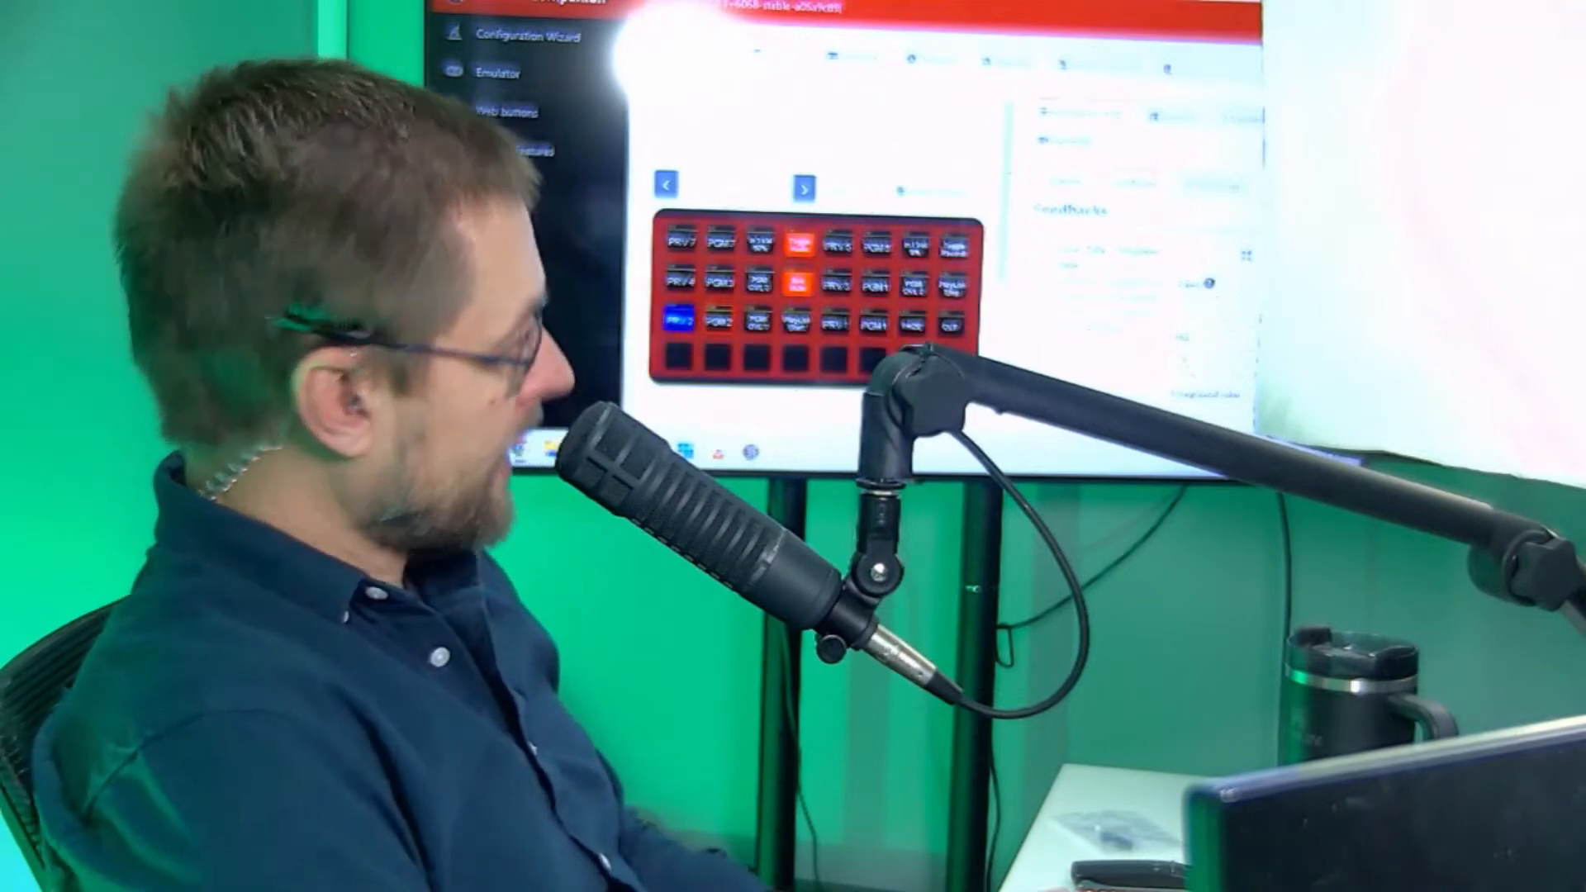
left_click(719, 320, "shift")
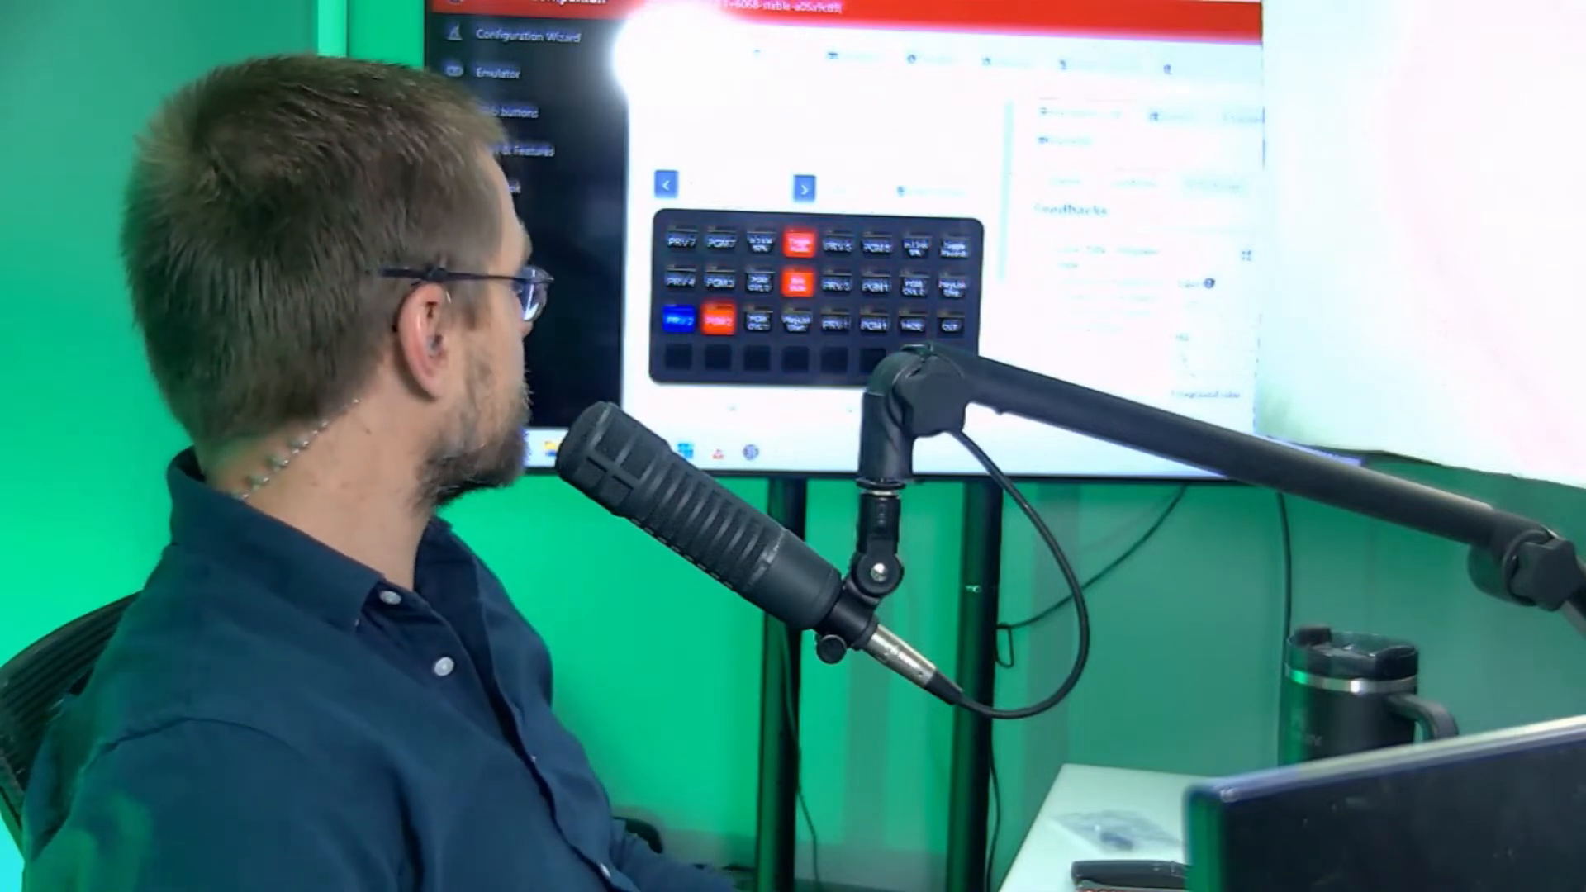
- Reopen the PGM 2 button for editing and recheck its press action and Tally - Program state feedback
left_click(719, 322)
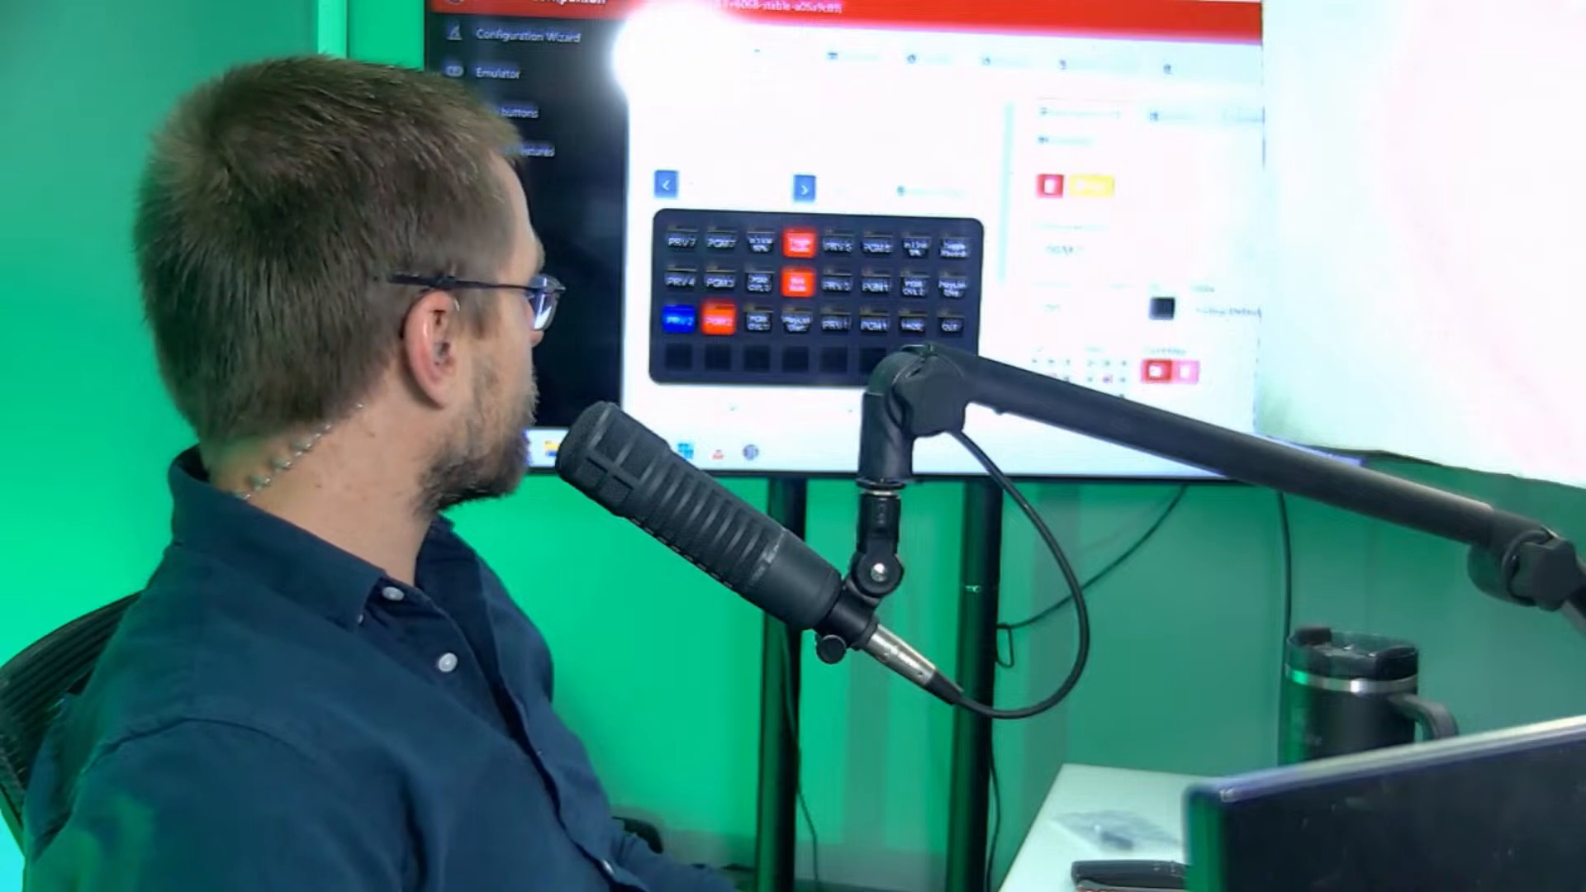
scroll(1141, 265, "down", 5)
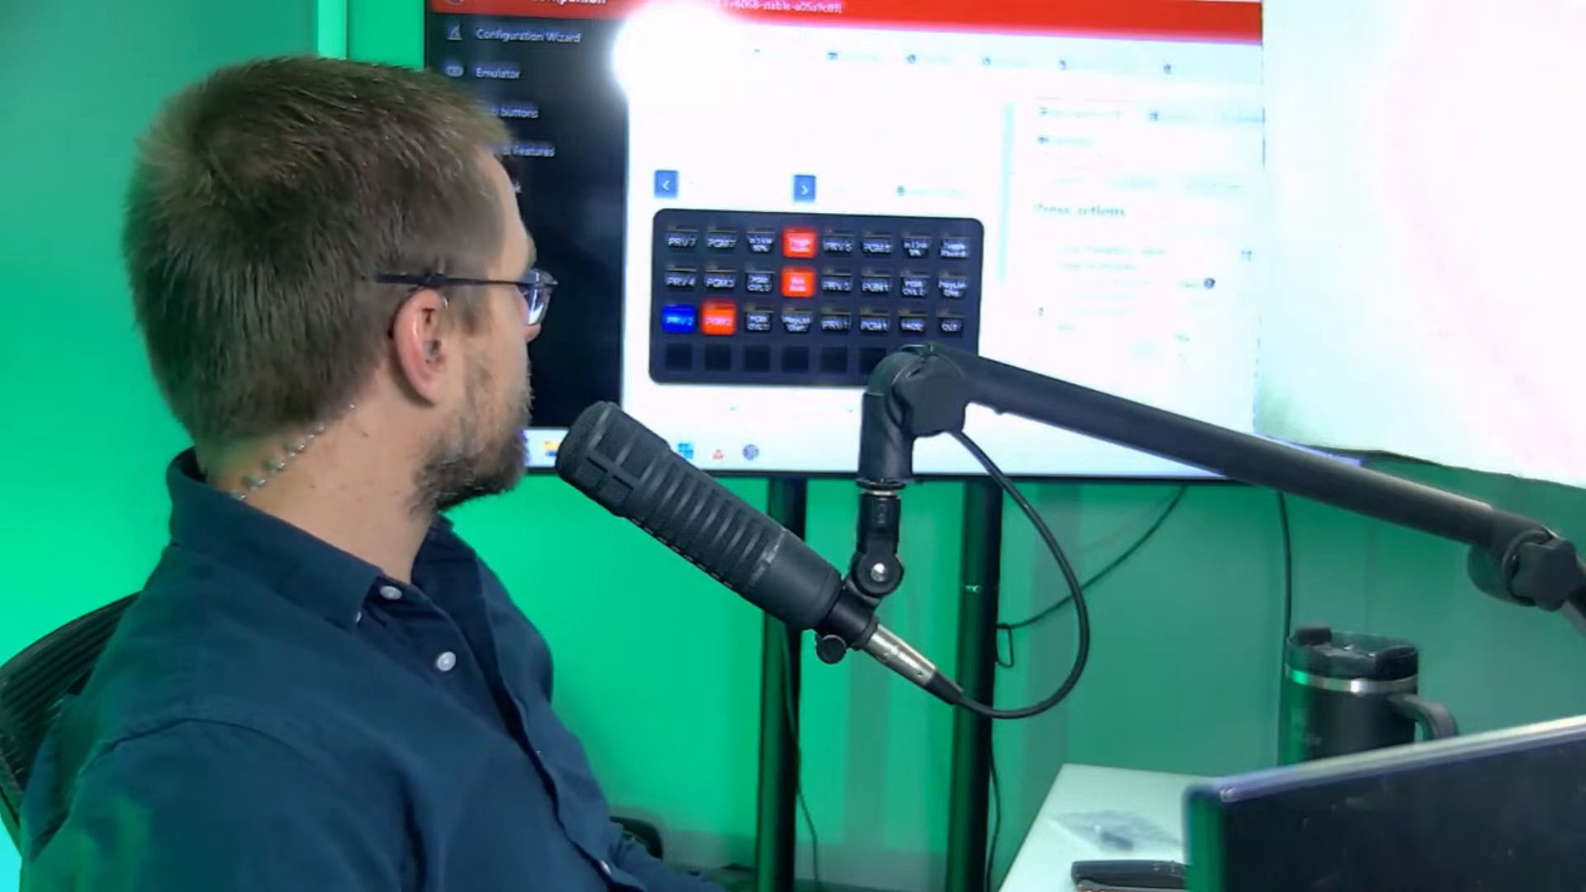
left_click(1145, 183)
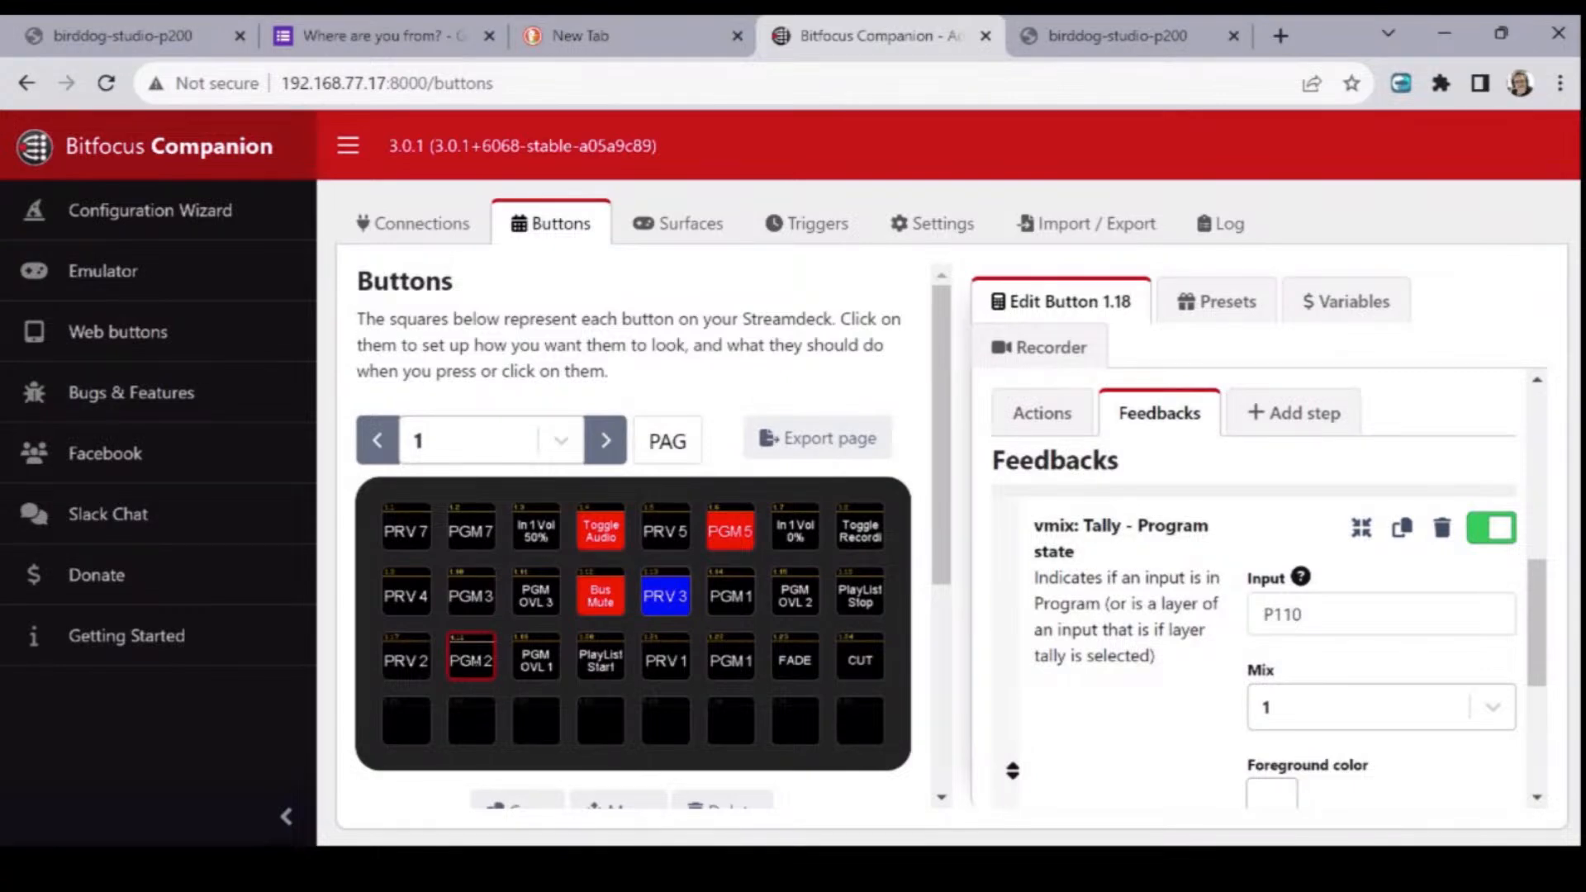
- Set the input of the PRV 3 button's Send Input to Preview action to P4K
left_click(666, 593)
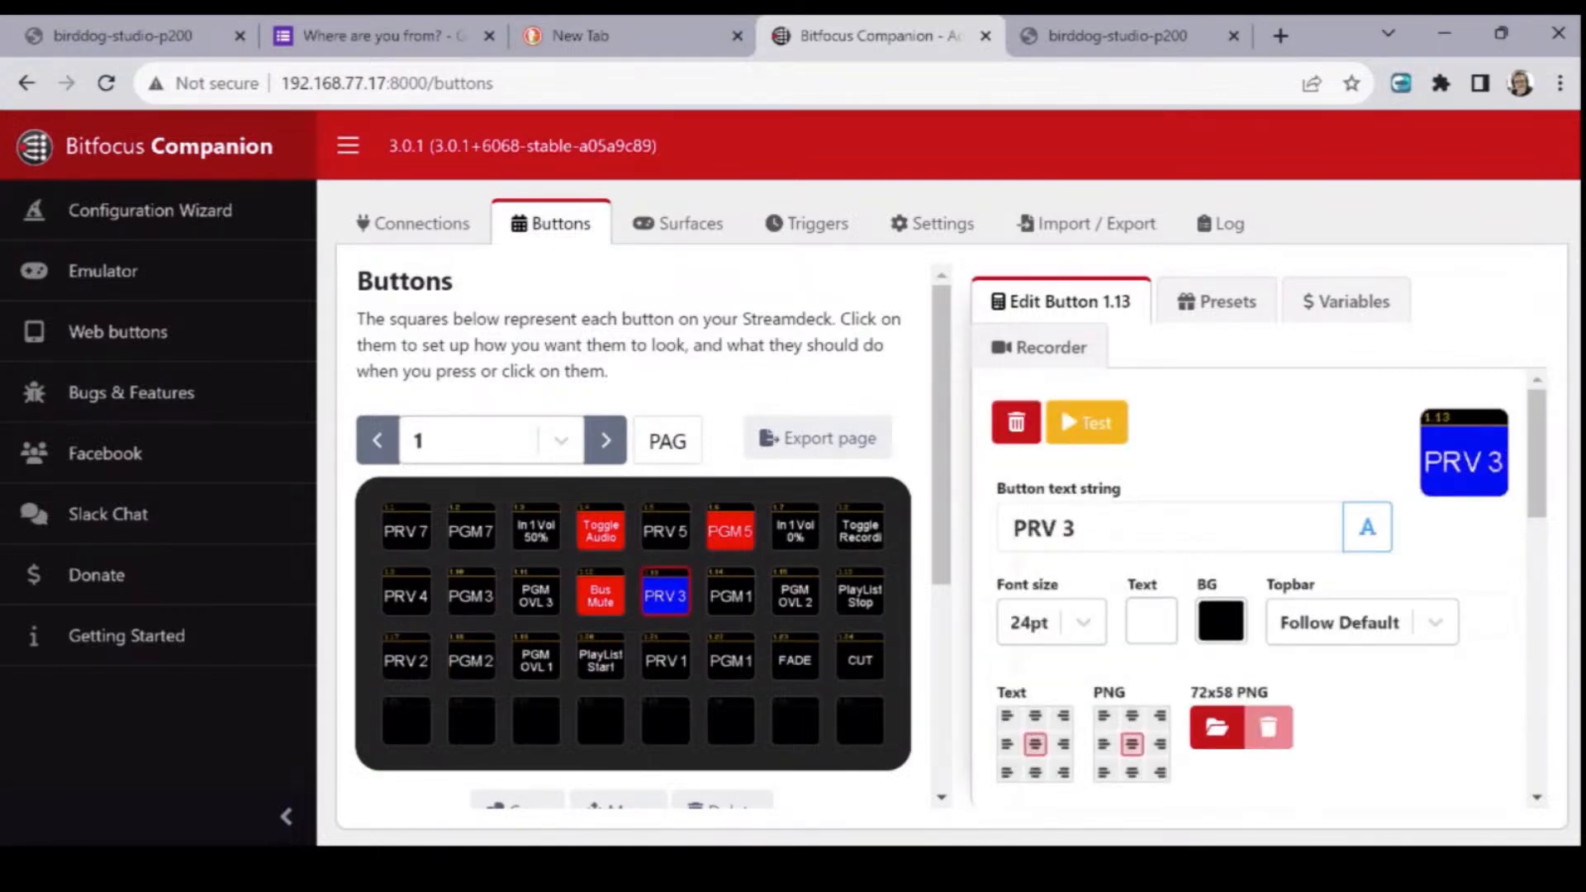
scroll(1267, 589, "down", 5)
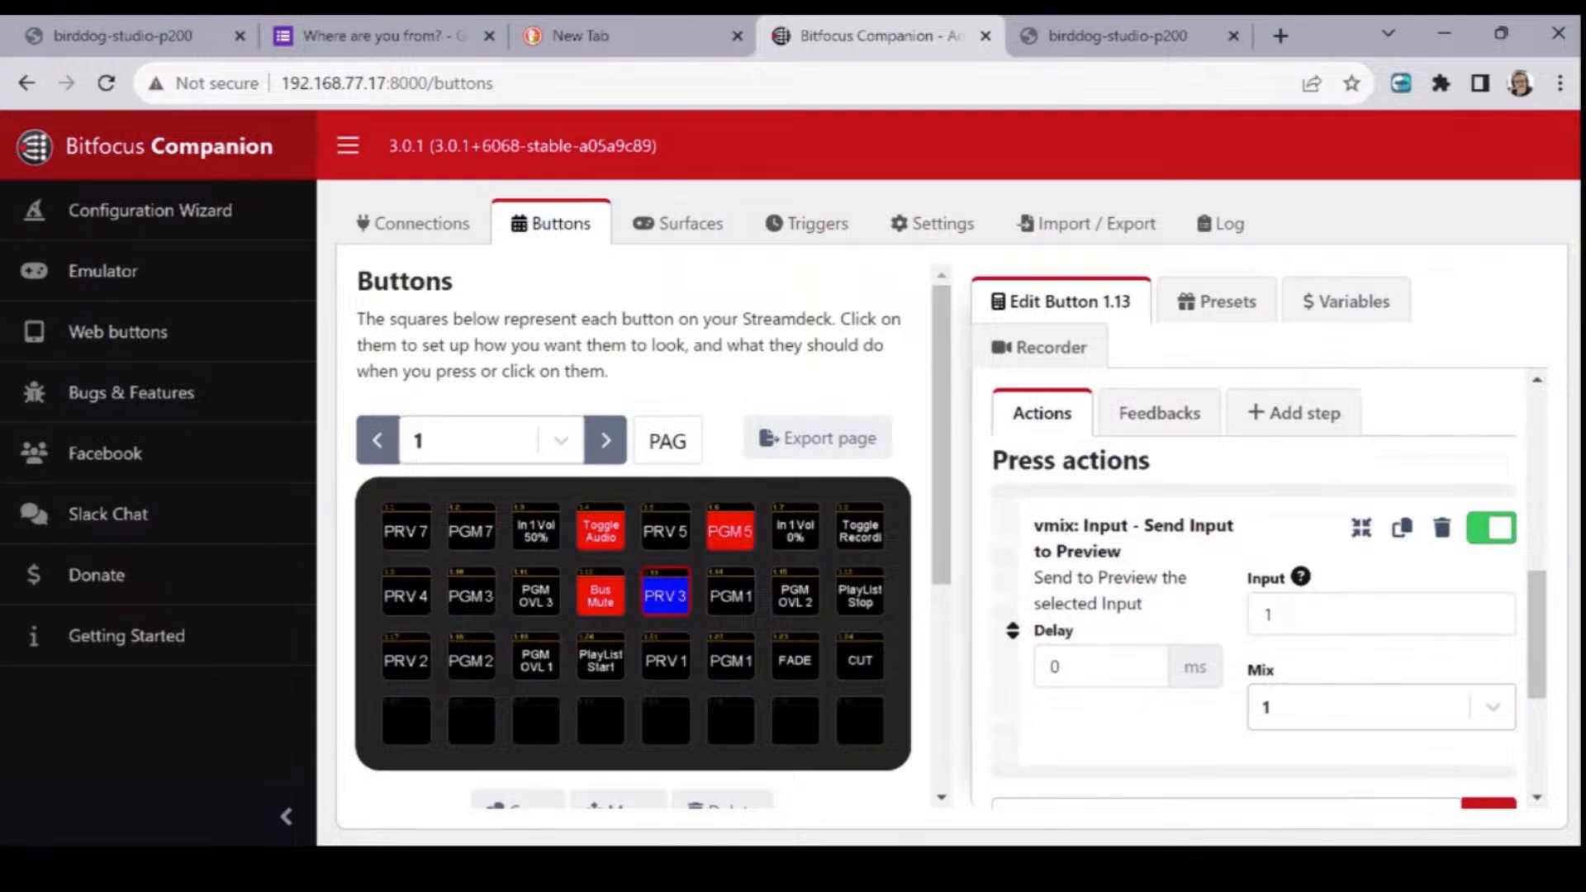
double_click(1270, 614)
type("P4K")
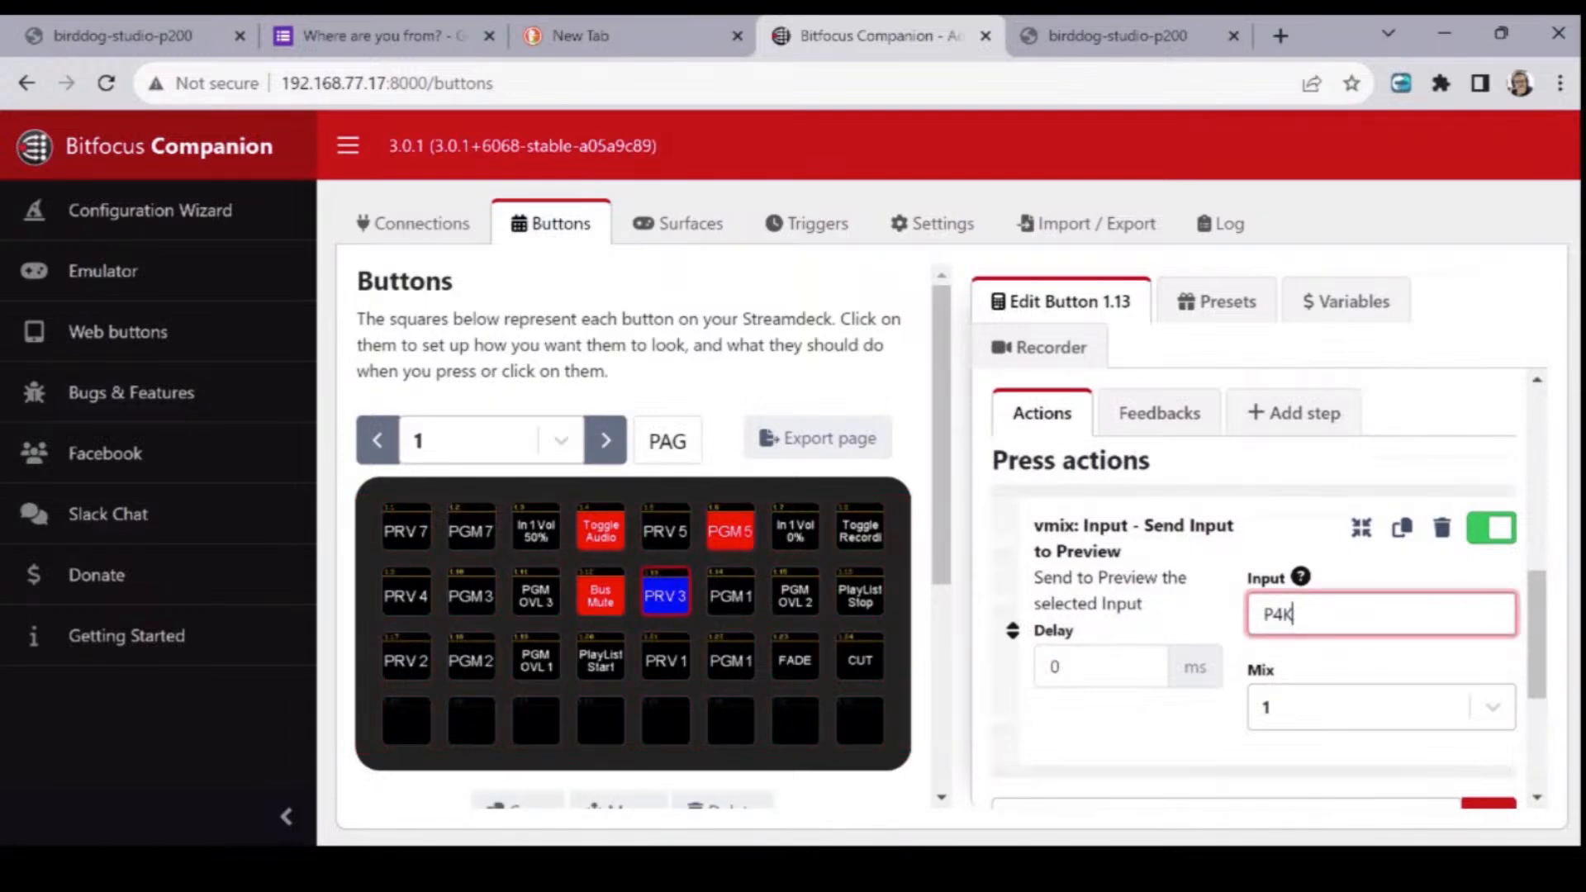
key("Tab")
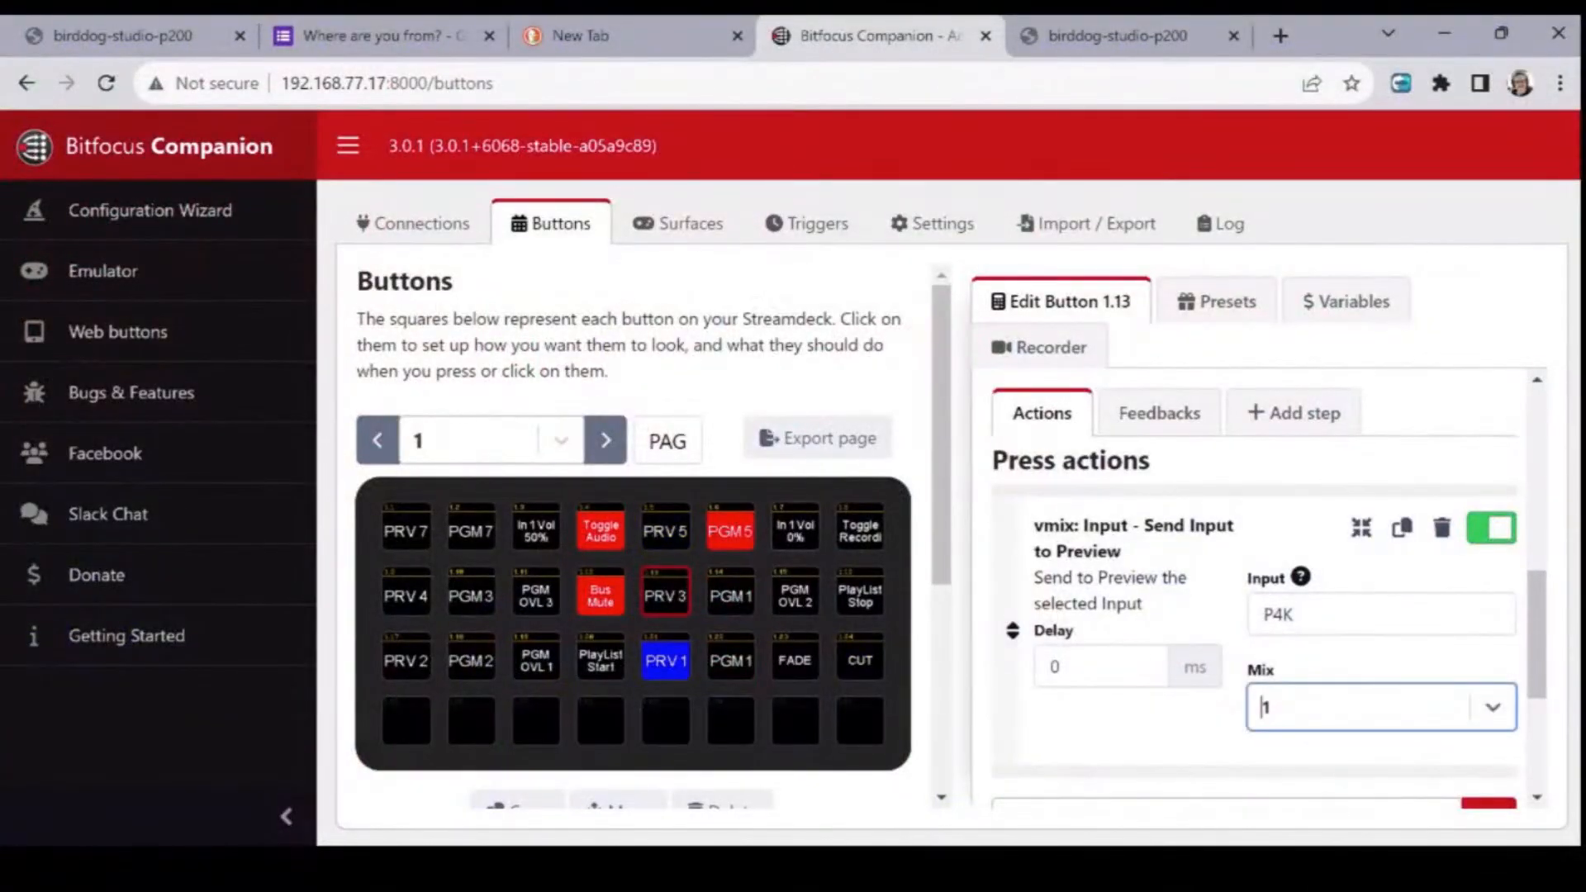
- Change the text of button 1.14, beside PRV 3, to PGM 3
left_click(731, 592)
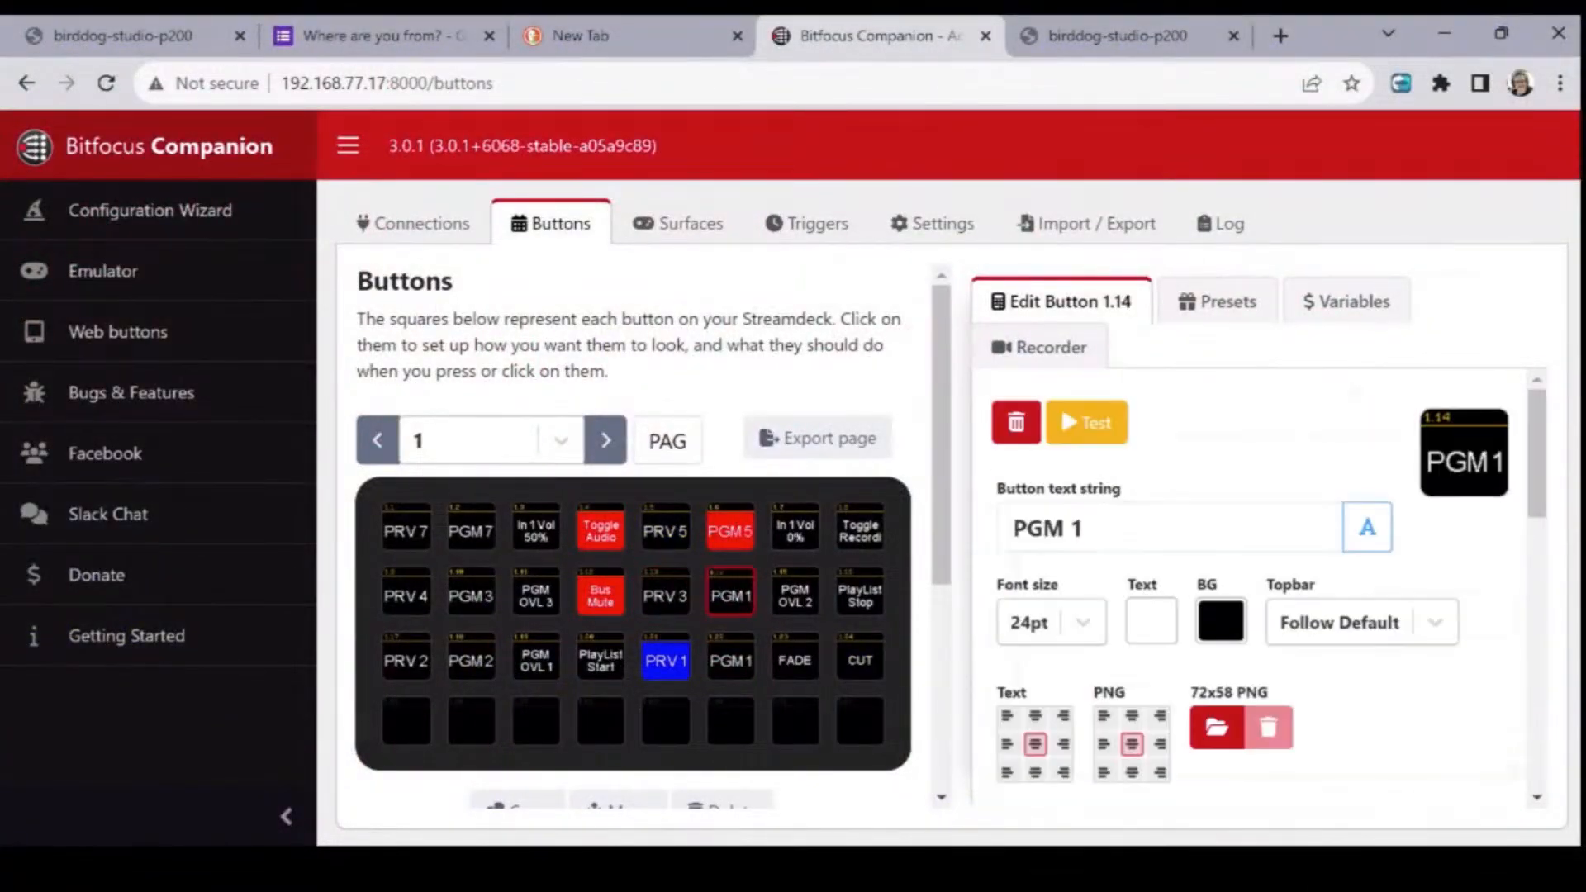
left_click(1085, 528)
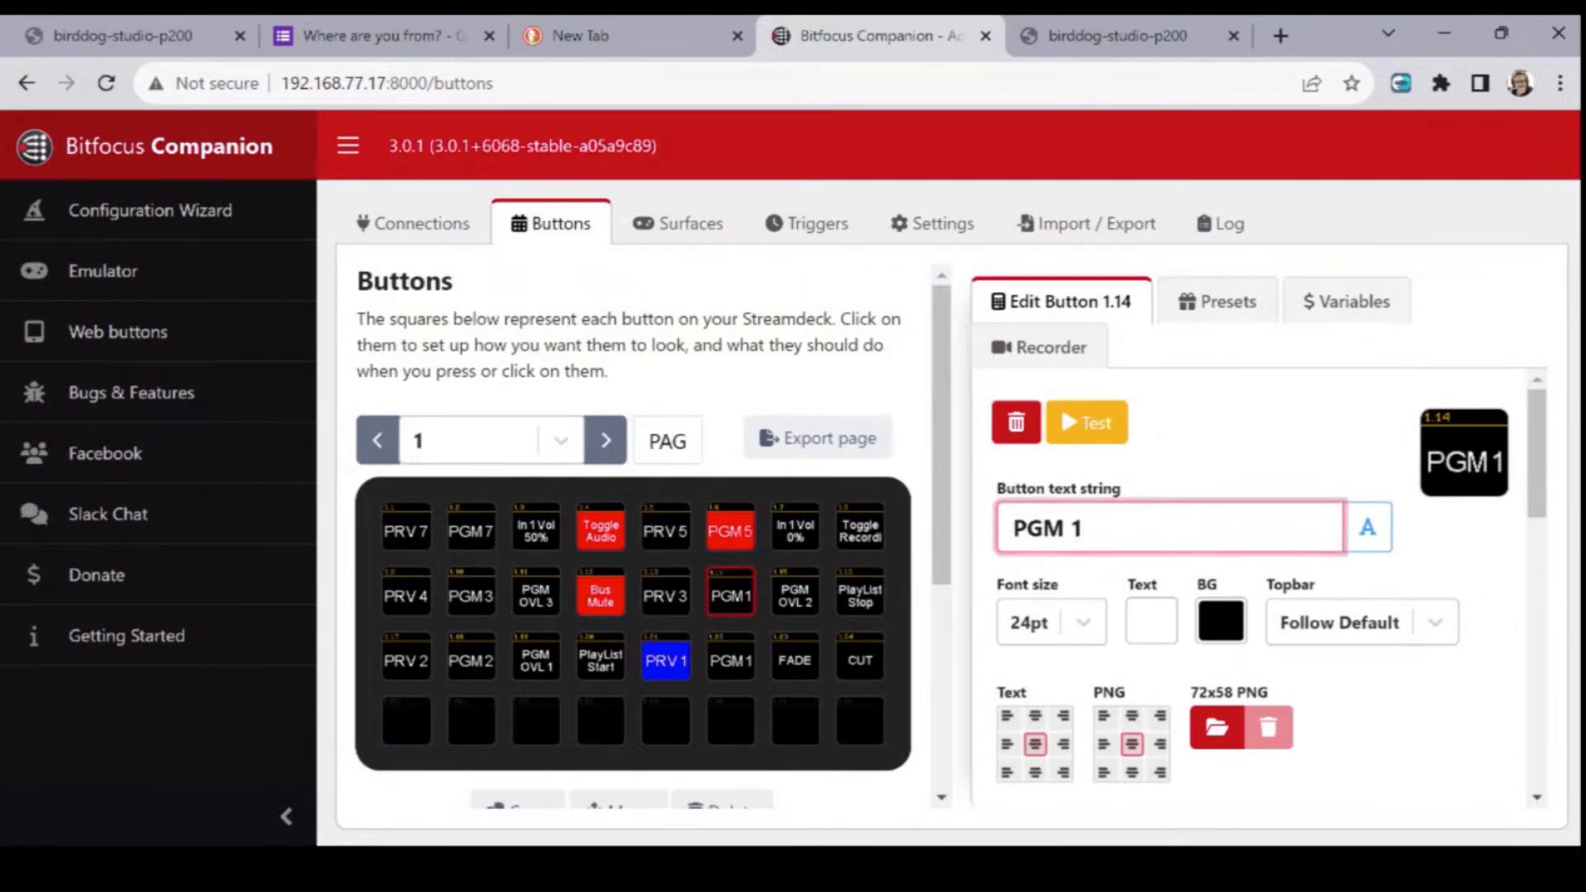
key("BackSpace")
type("3")
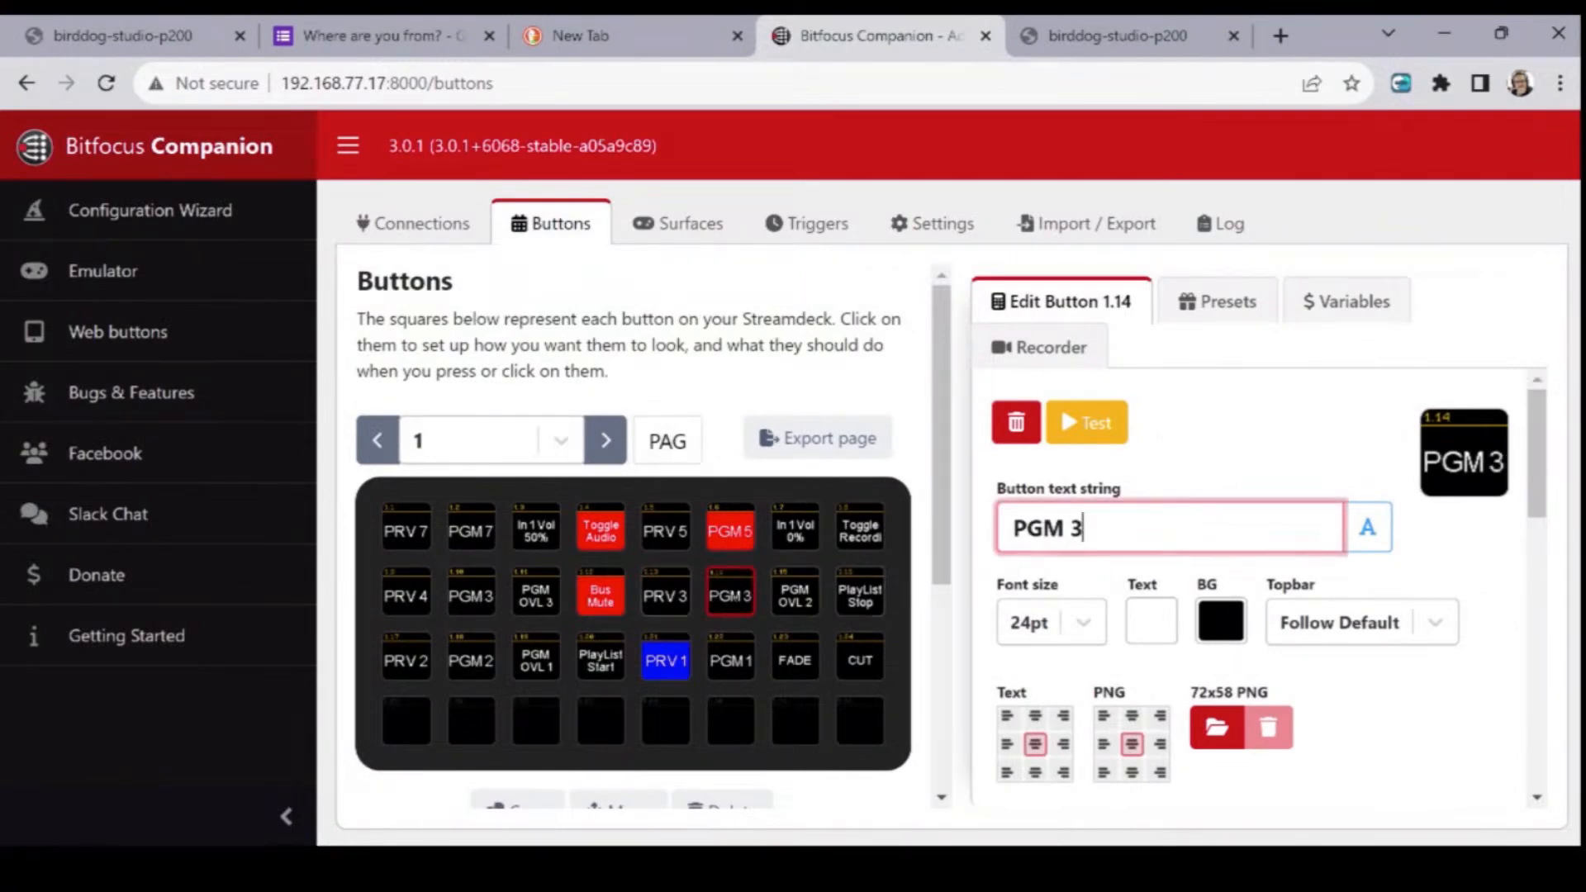
- Set the input of button 1.14's Send Input to Program press action to P4K
scroll(1268, 589, "down", 6)
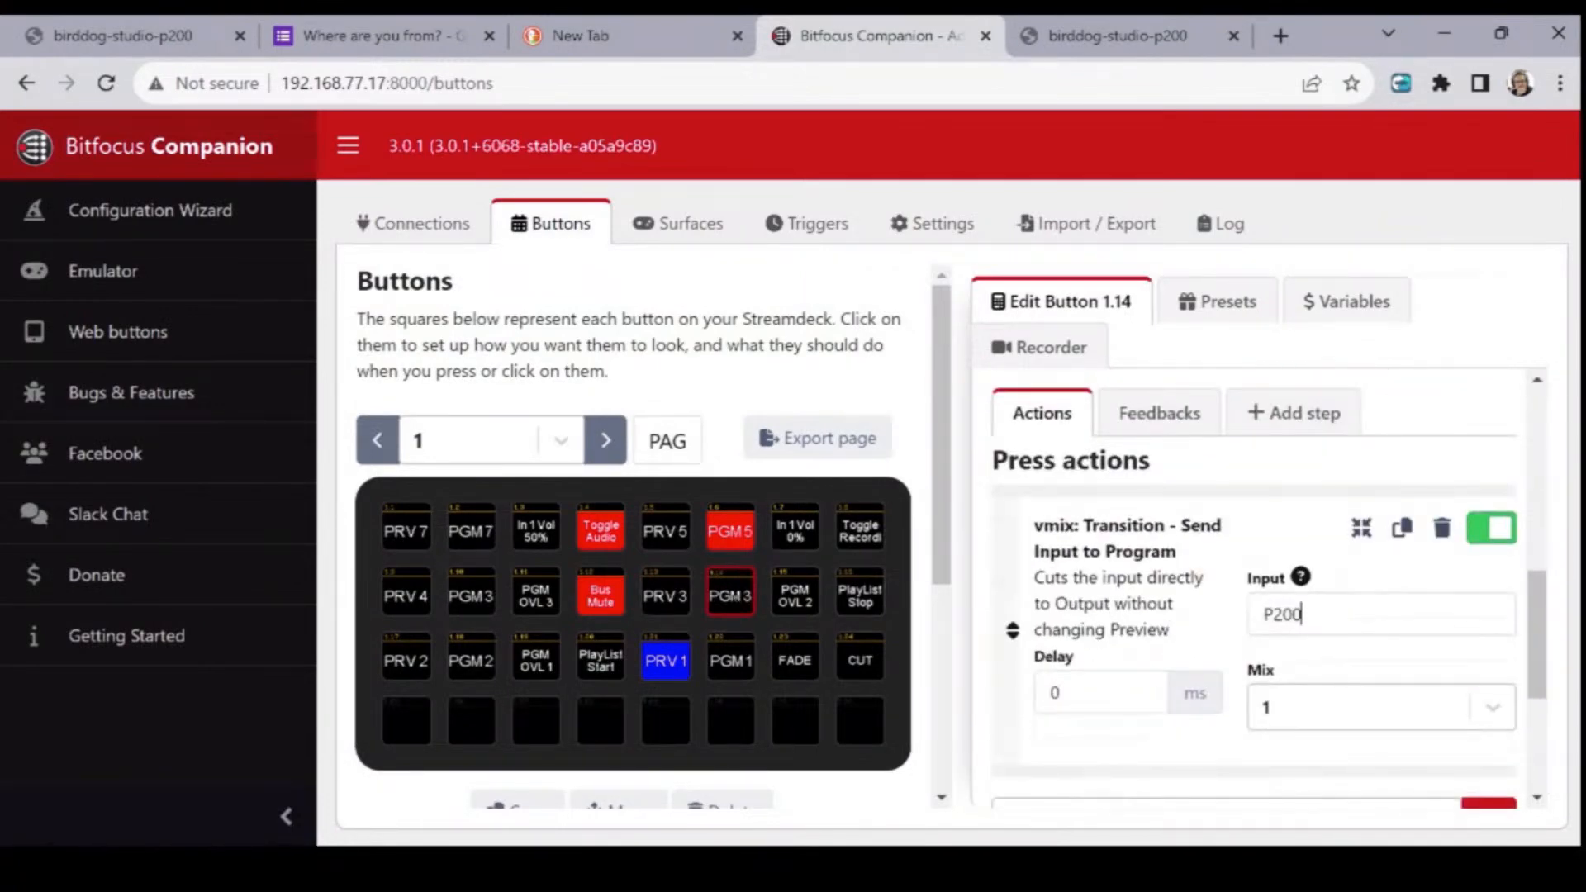
double_click(1303, 613)
type("P4")
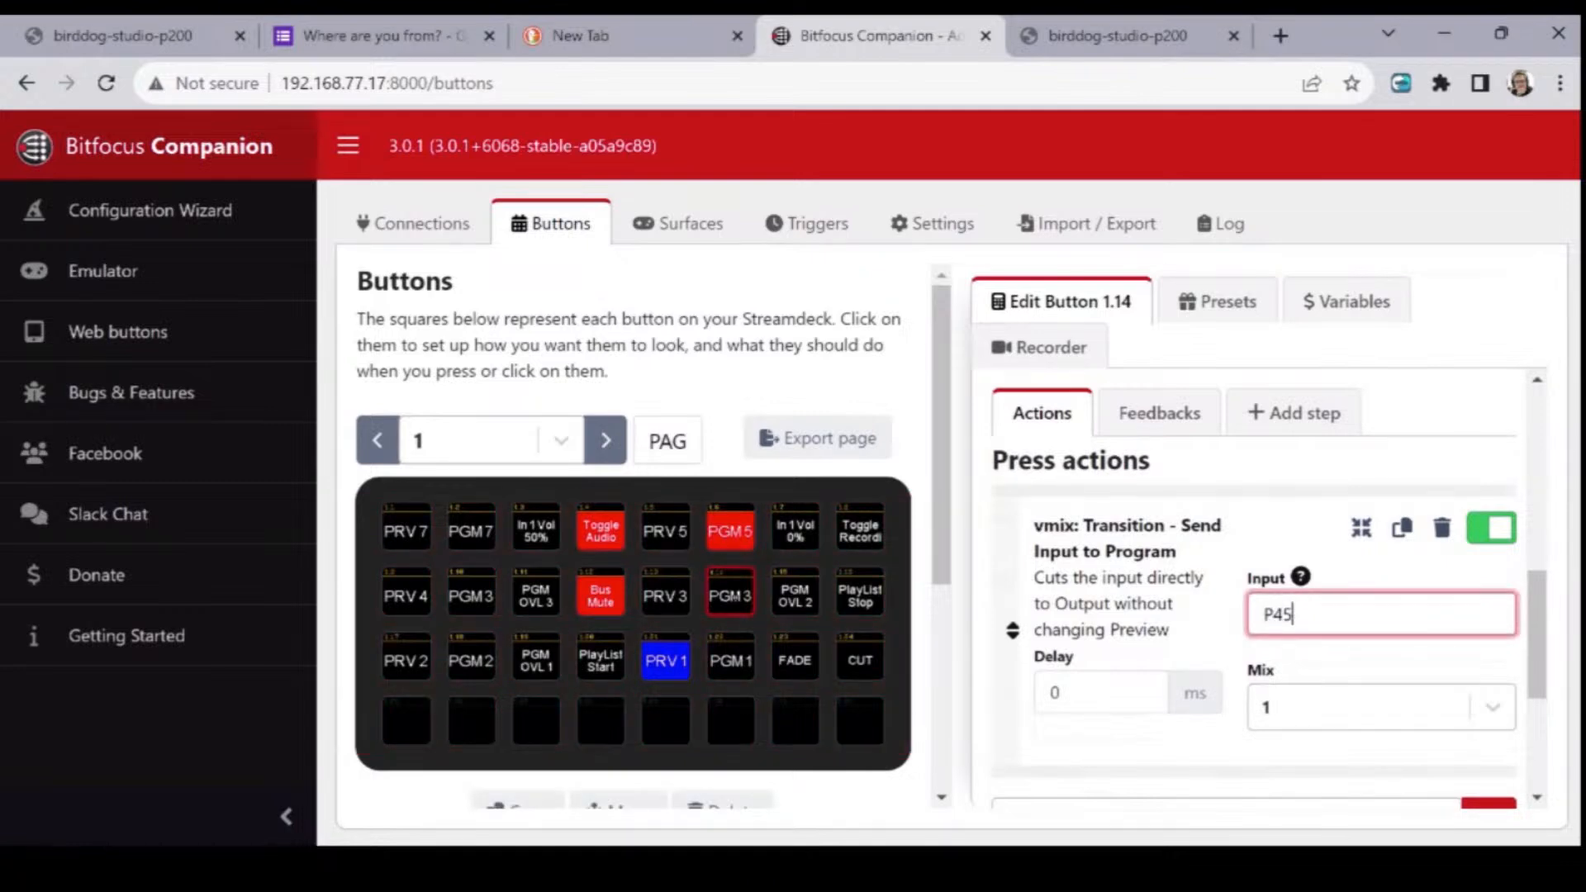
type("K")
- Set the input of button 1.14's Tally - Program state feedback to P4K and recheck its press action
left_click(1159, 414)
left_click(1304, 614)
double_click(1303, 614)
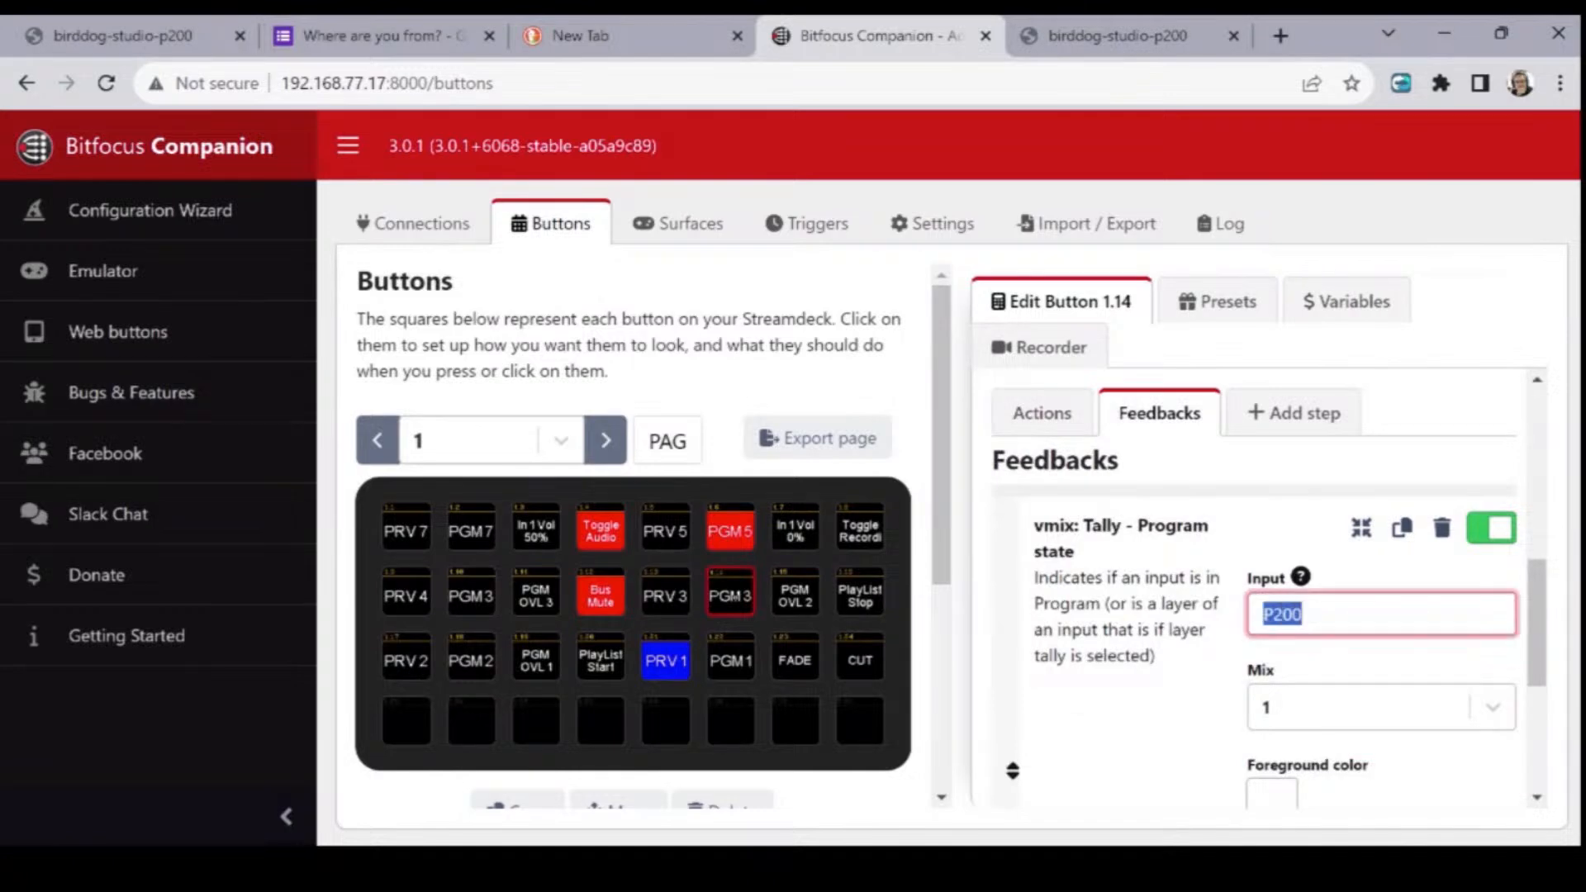
type("P4K")
key("Tab")
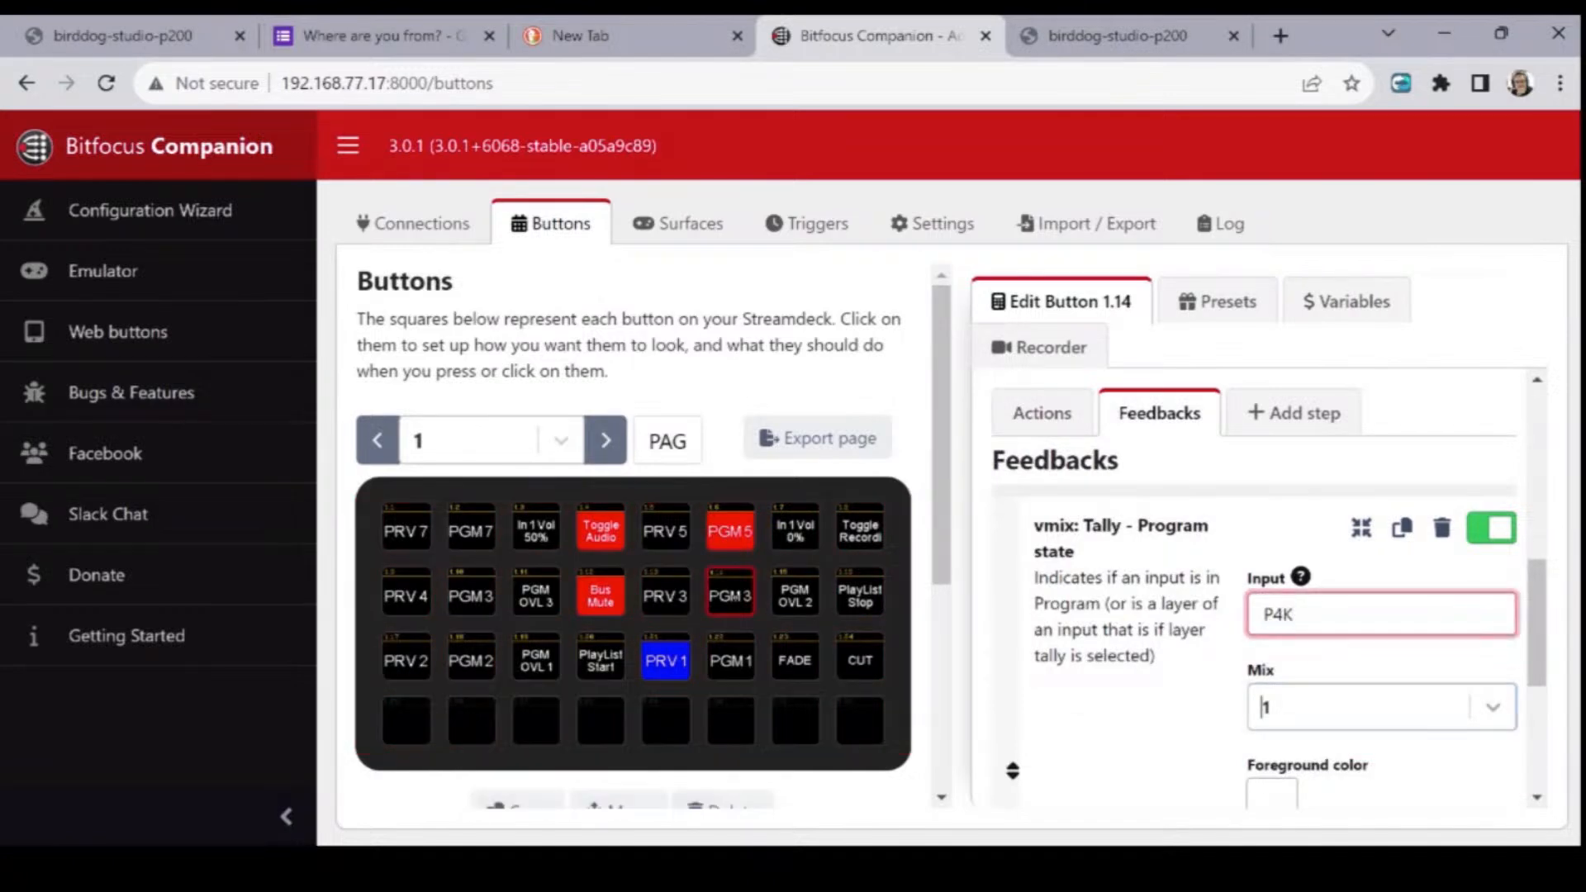
left_click(1042, 413)
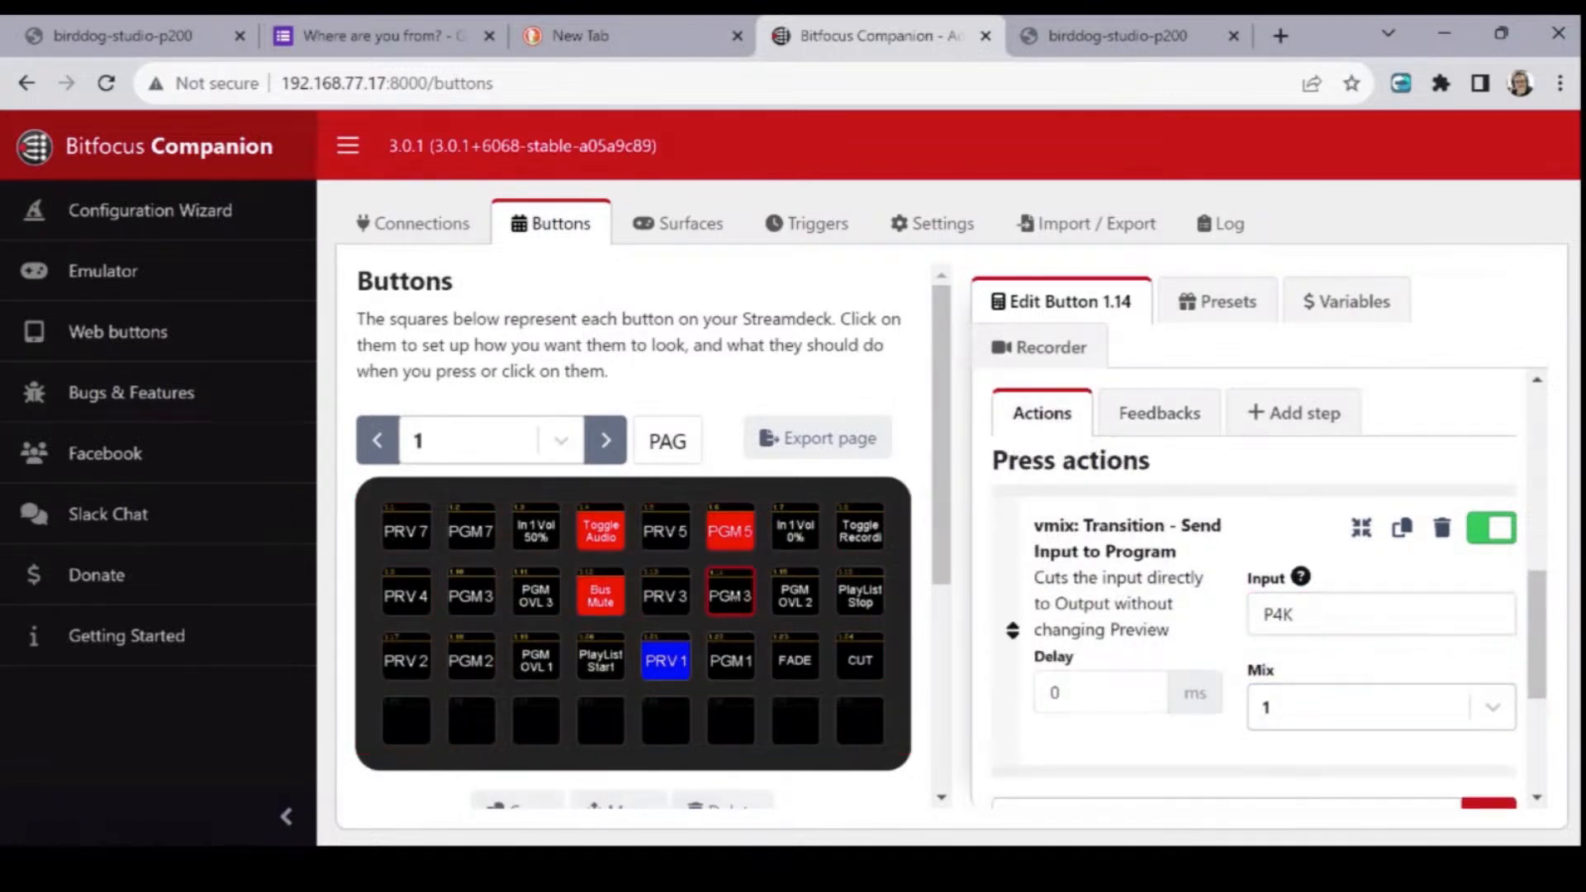
- Set the input of the PRV 3 button's Tally - Preview state feedback to P4K
left_click(666, 594)
scroll(1256, 589, "down", 3)
scroll(1256, 589, "down", 4)
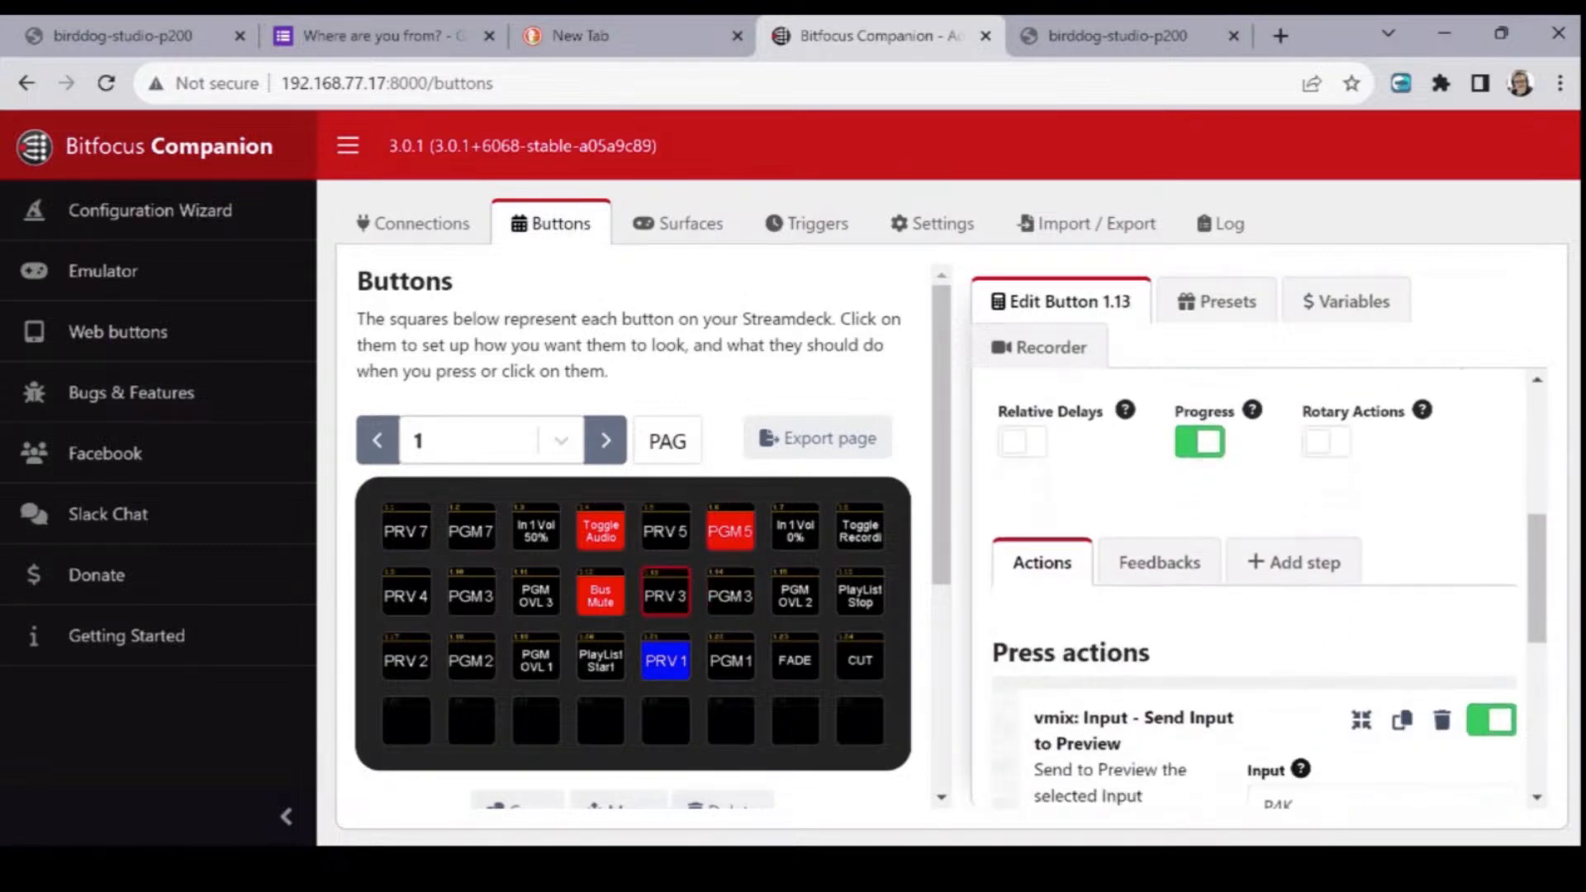
left_click(1159, 413)
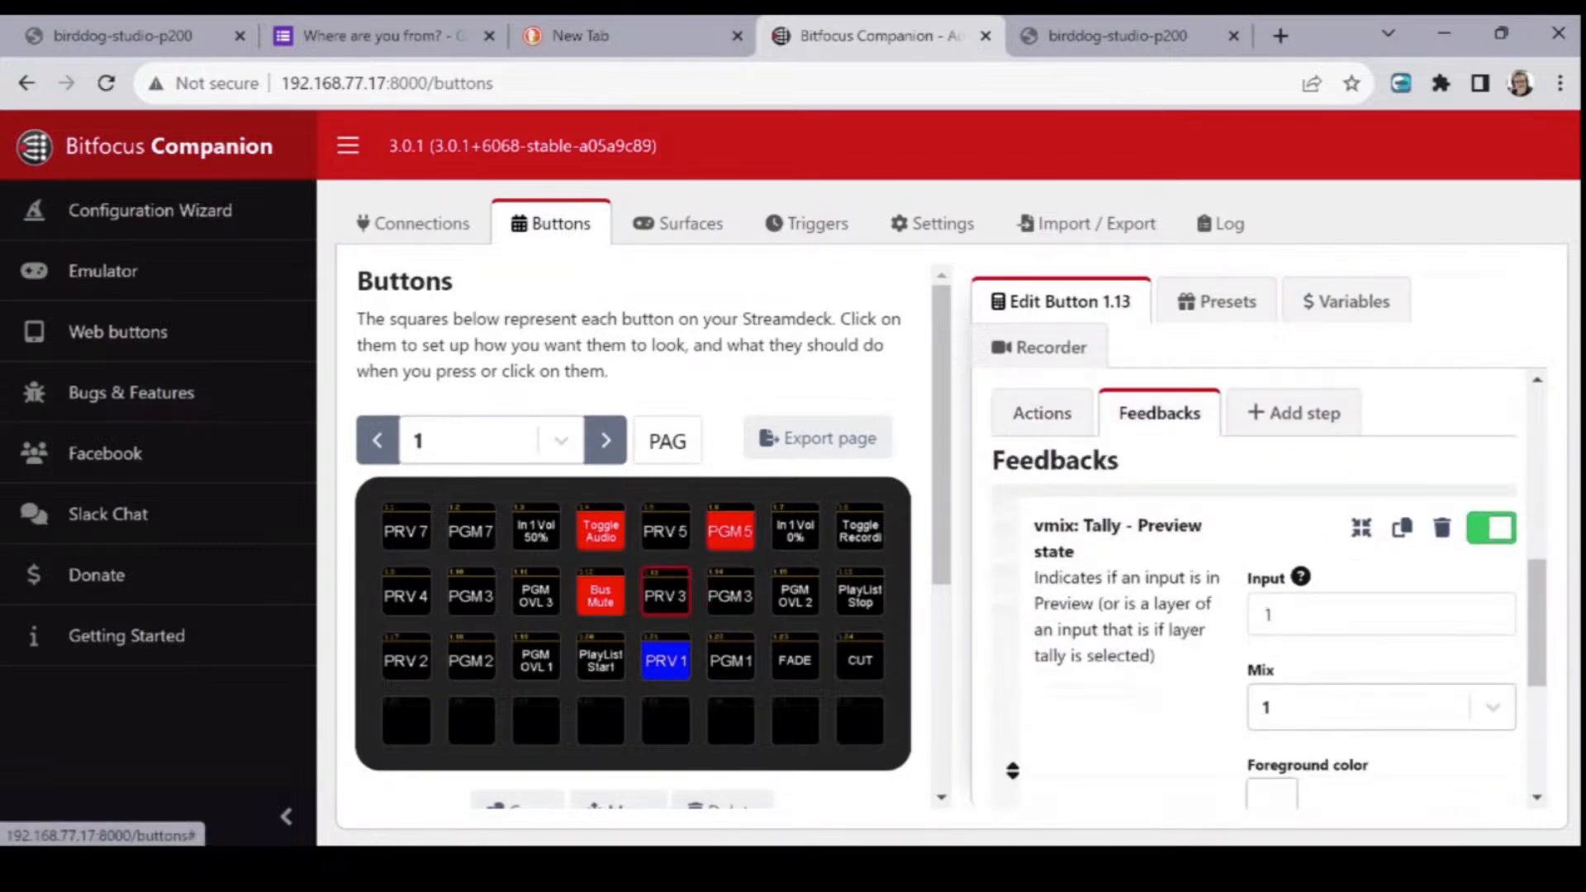
double_click(1269, 615)
type("P4K")
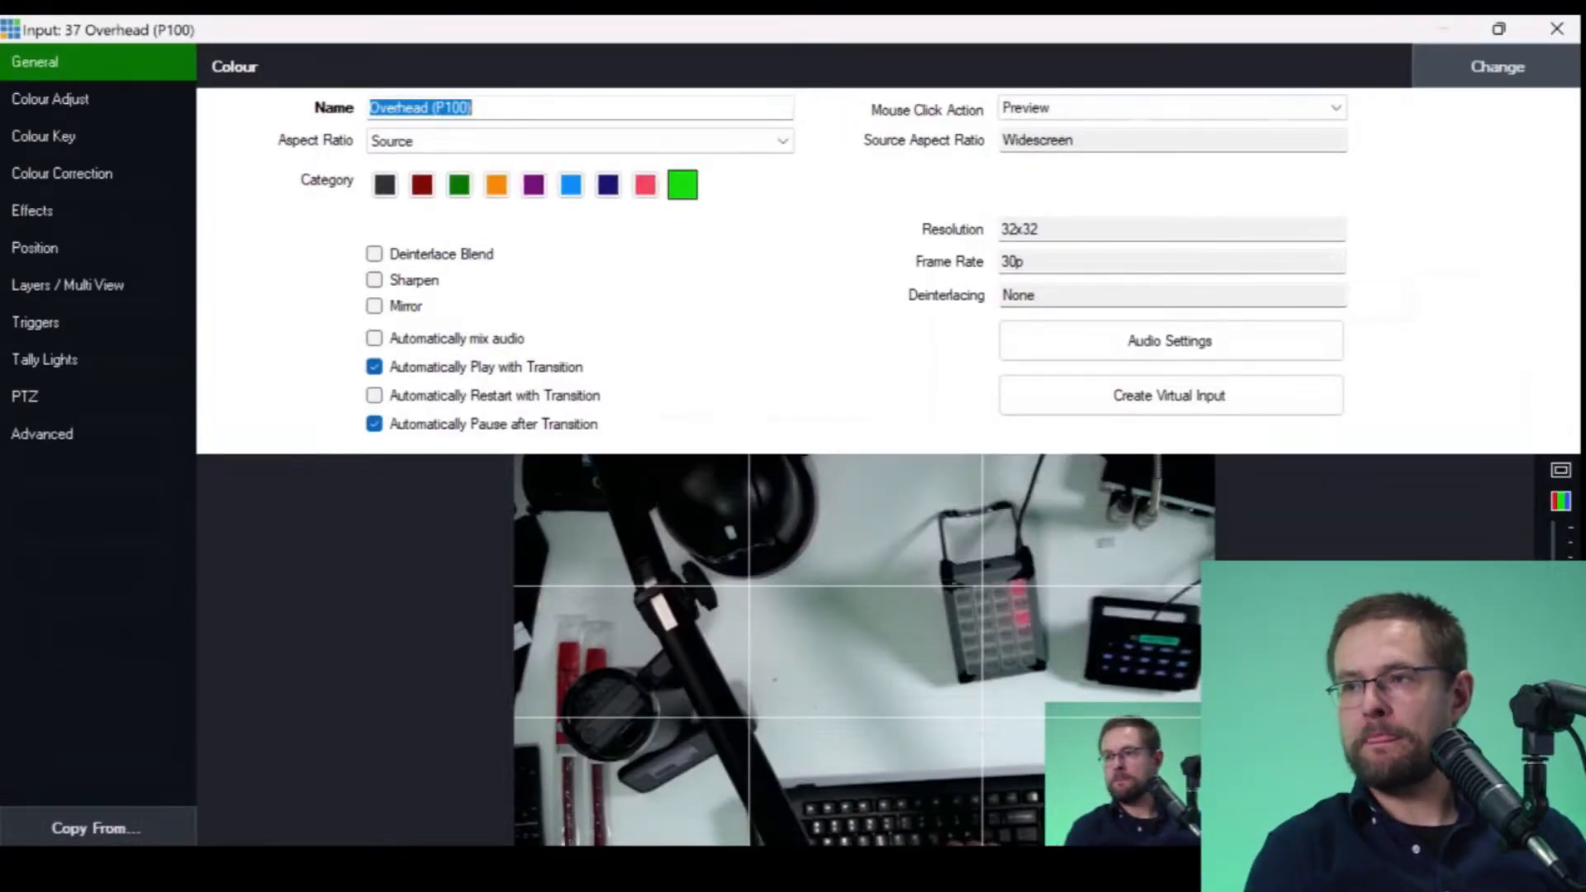
- Rename the Overhead (P100) colour input as P100 and close its settings
type("P200")
key("BackSpace")
key("BackSpace")
key("BackSpace")
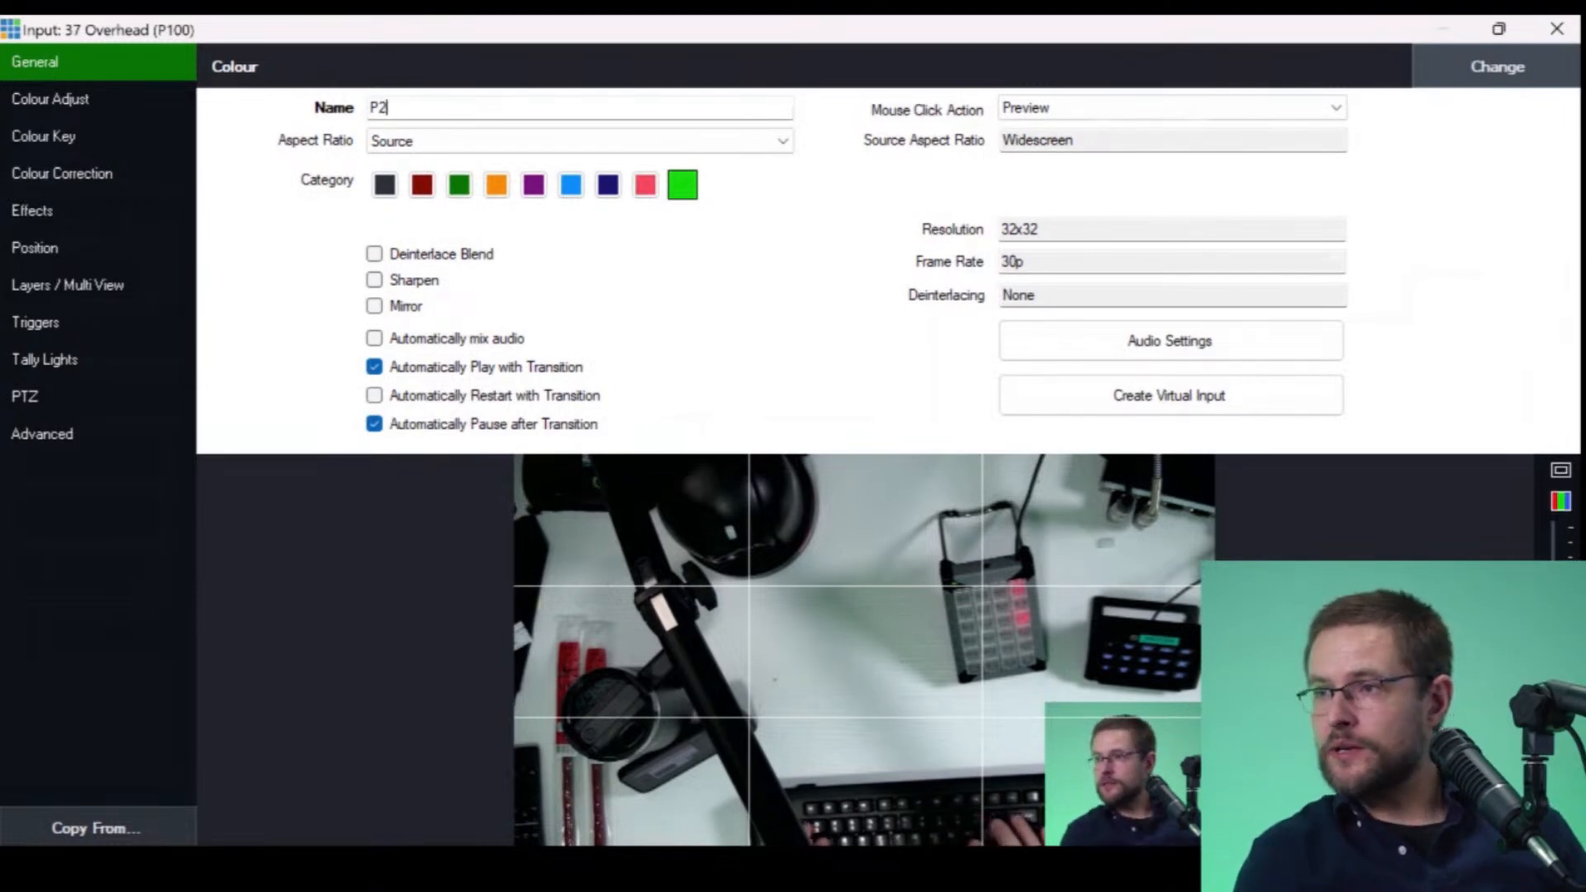
type("100")
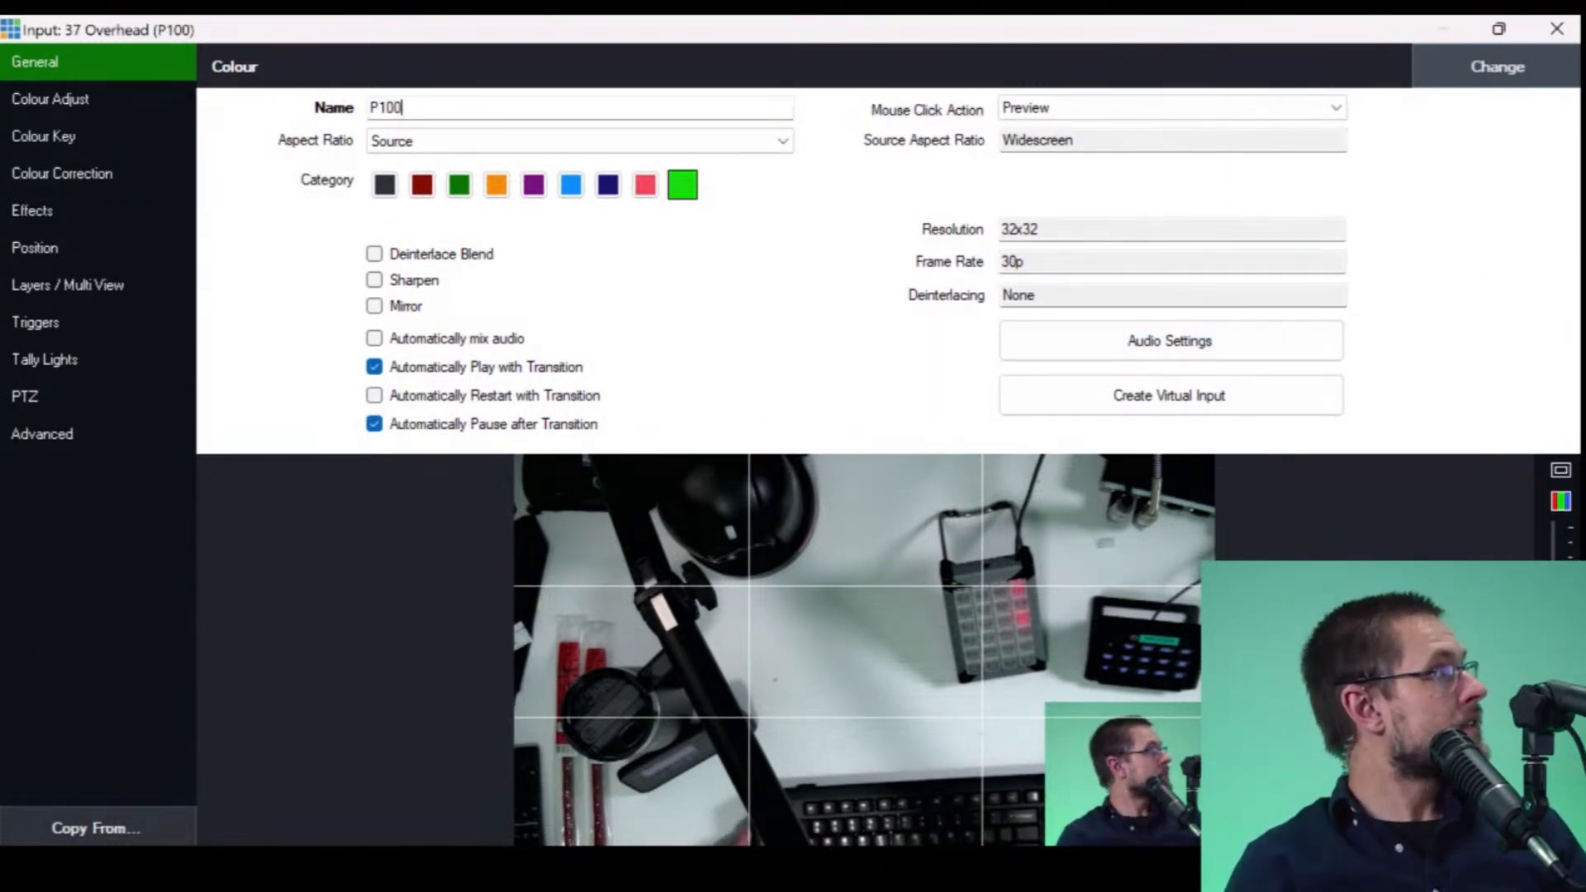
left_click(1558, 29)
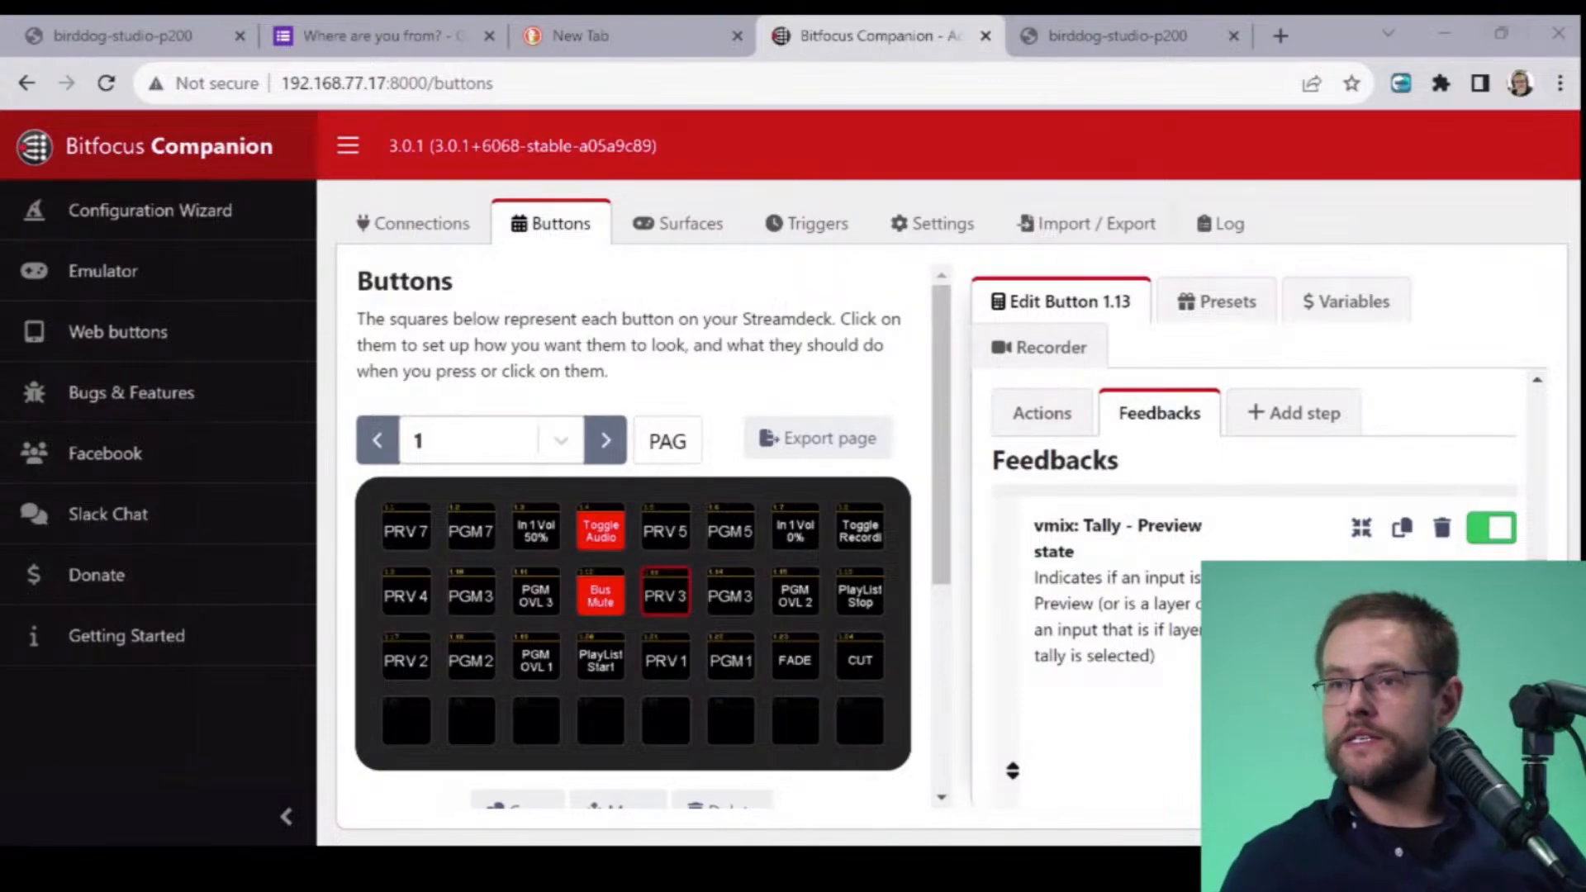
- Move the Companion launcher window fully into view and hide it
mouse_move(1577, 242)
left_mouse_down()
mouse_move(528, 240)
mouse_move(513, 225)
mouse_move(1577, 241)
left_mouse_up()
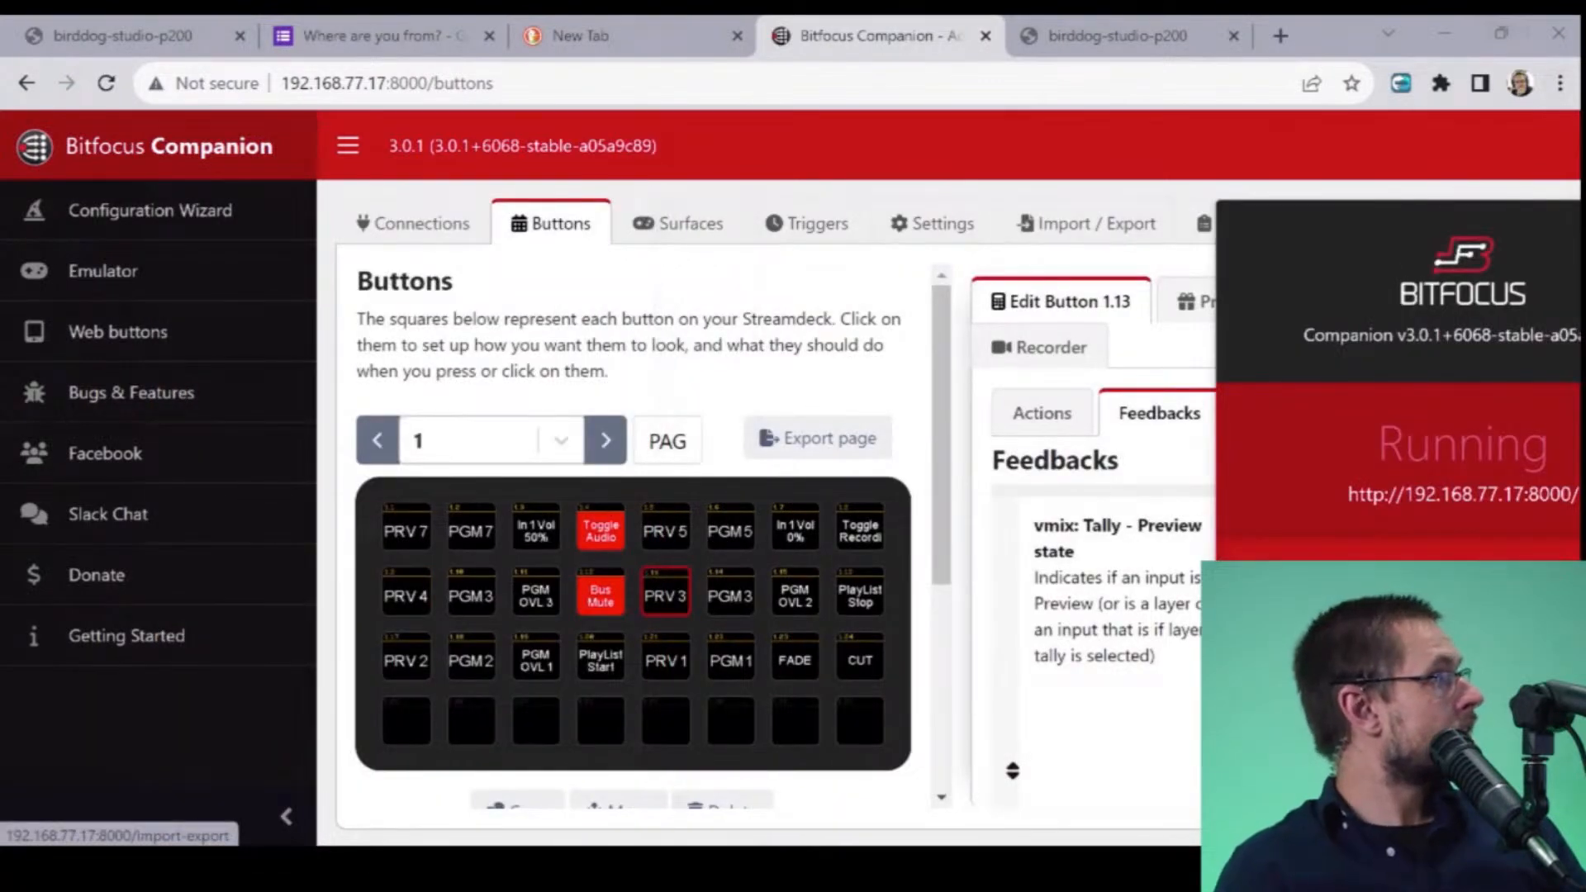
left_click_drag(1373, 233, 936, 207)
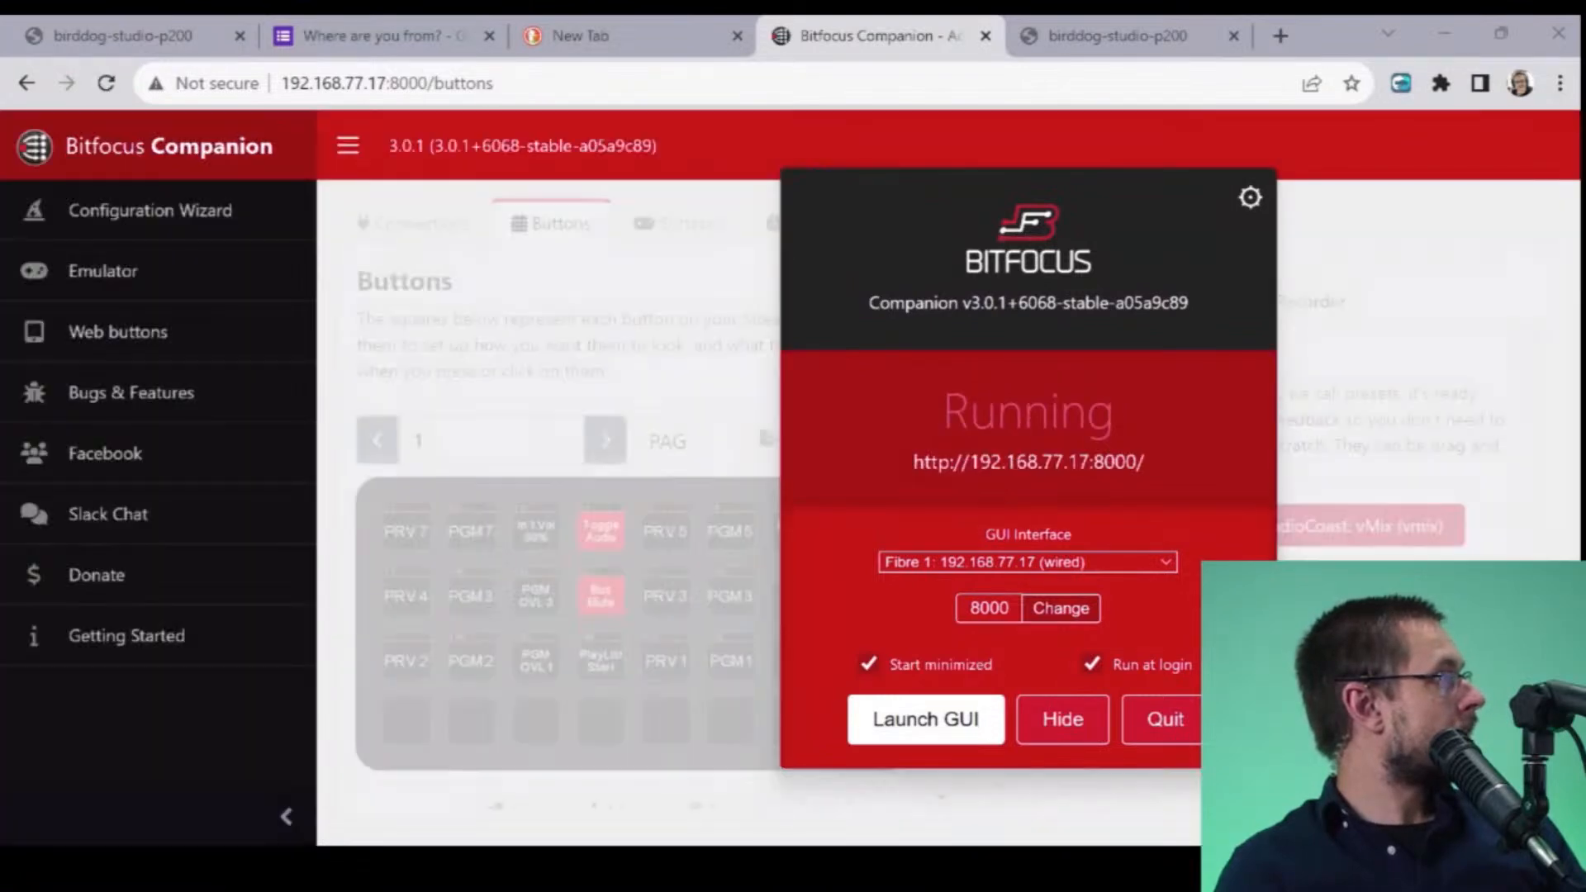
left_click(1063, 720)
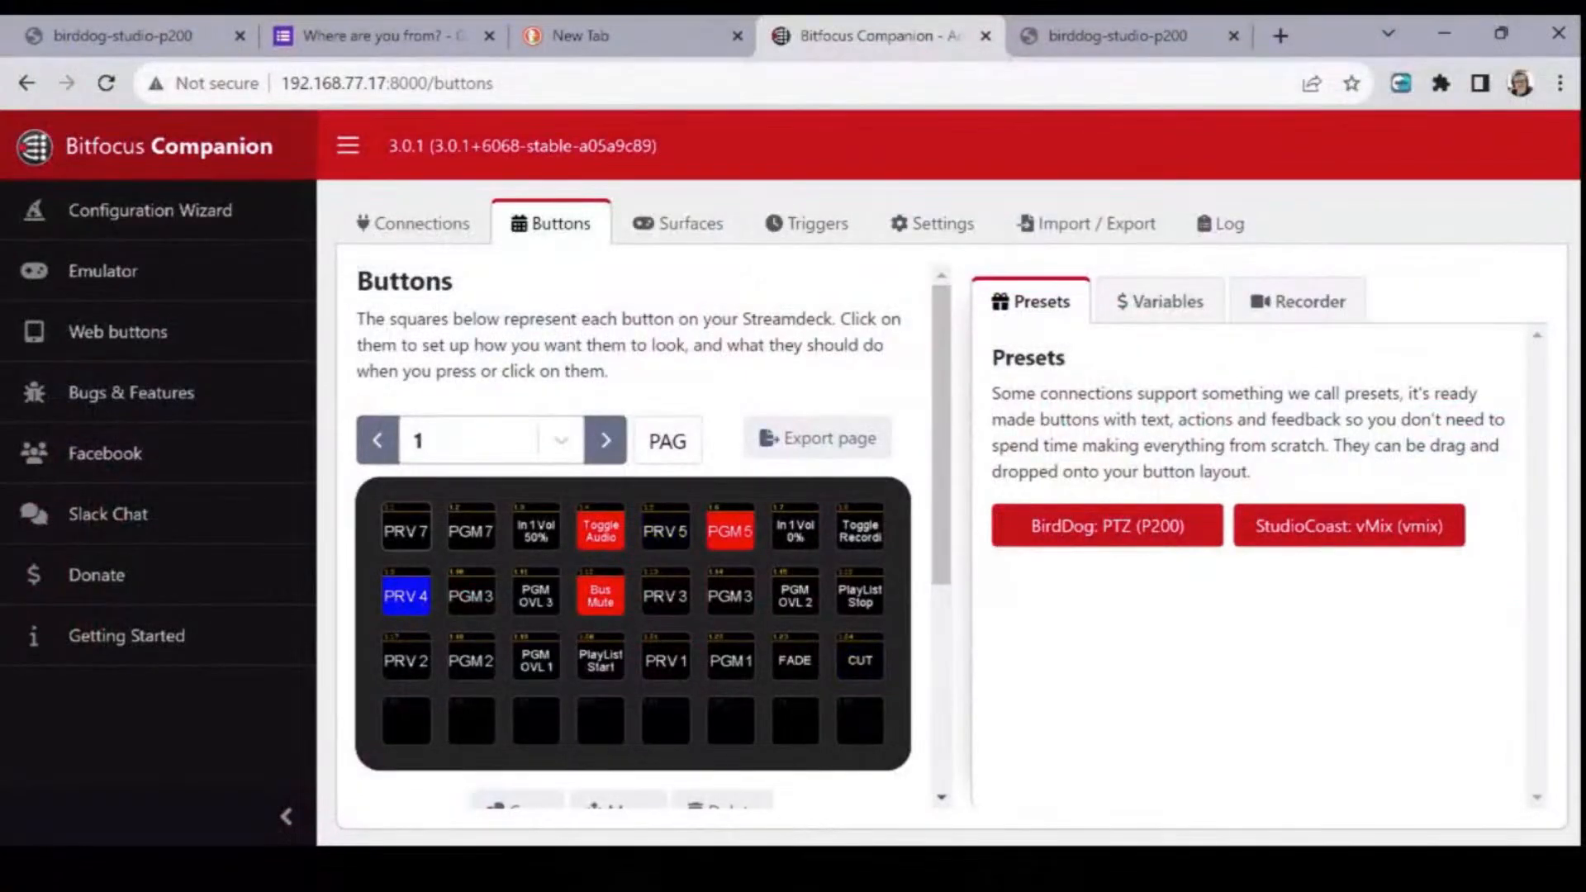
- Change the text of button 1.10, beside PRV 4, to PGM 4
left_click(471, 593)
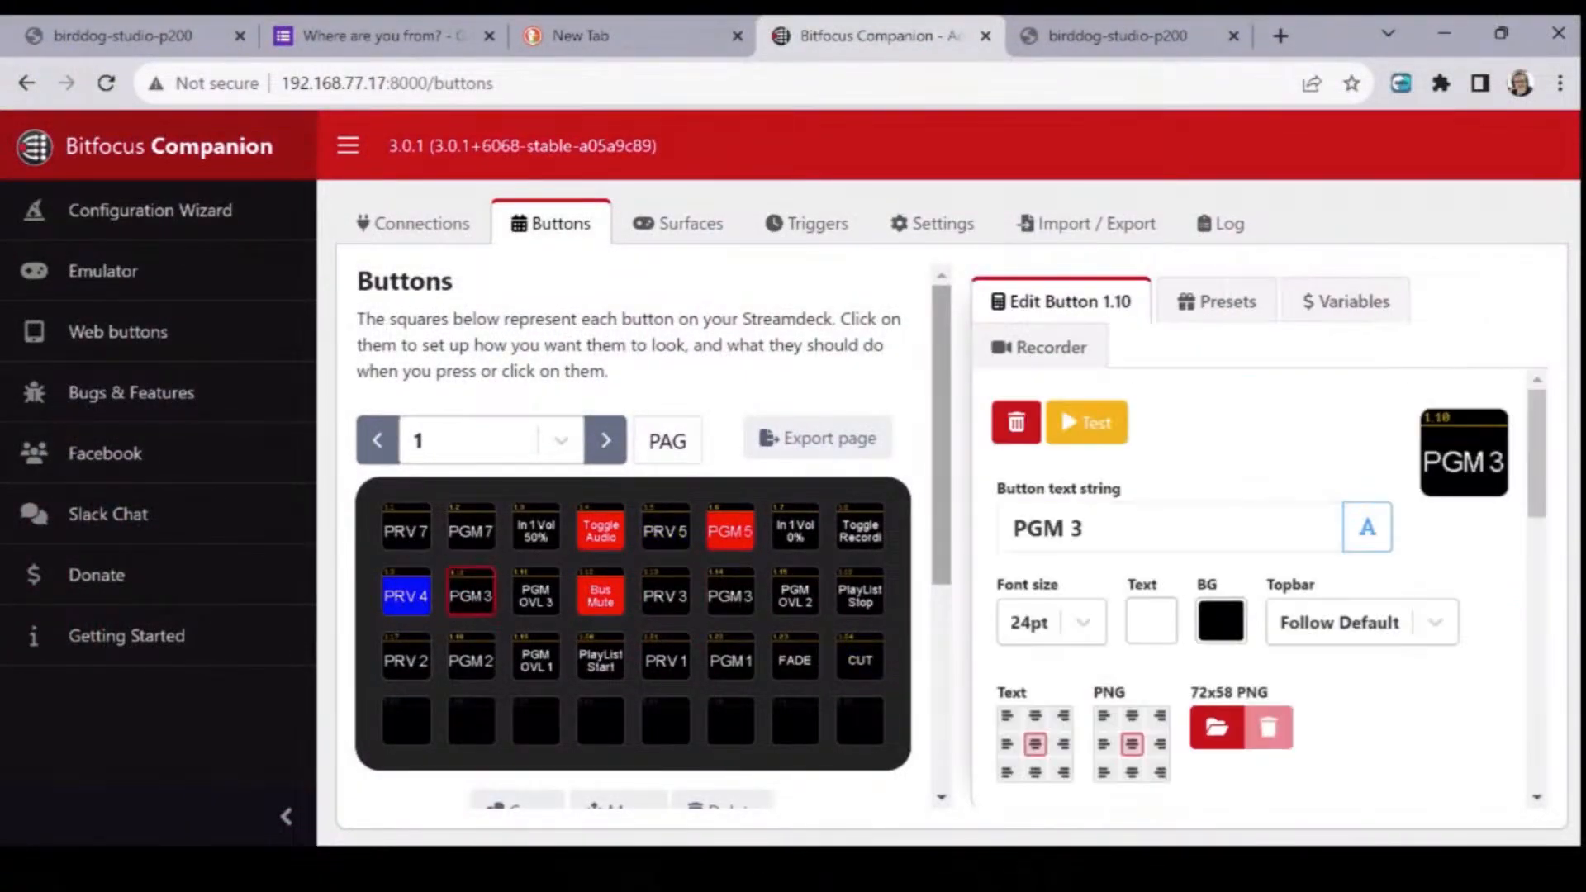
left_click(1084, 528)
key("BackSpace")
type("4")
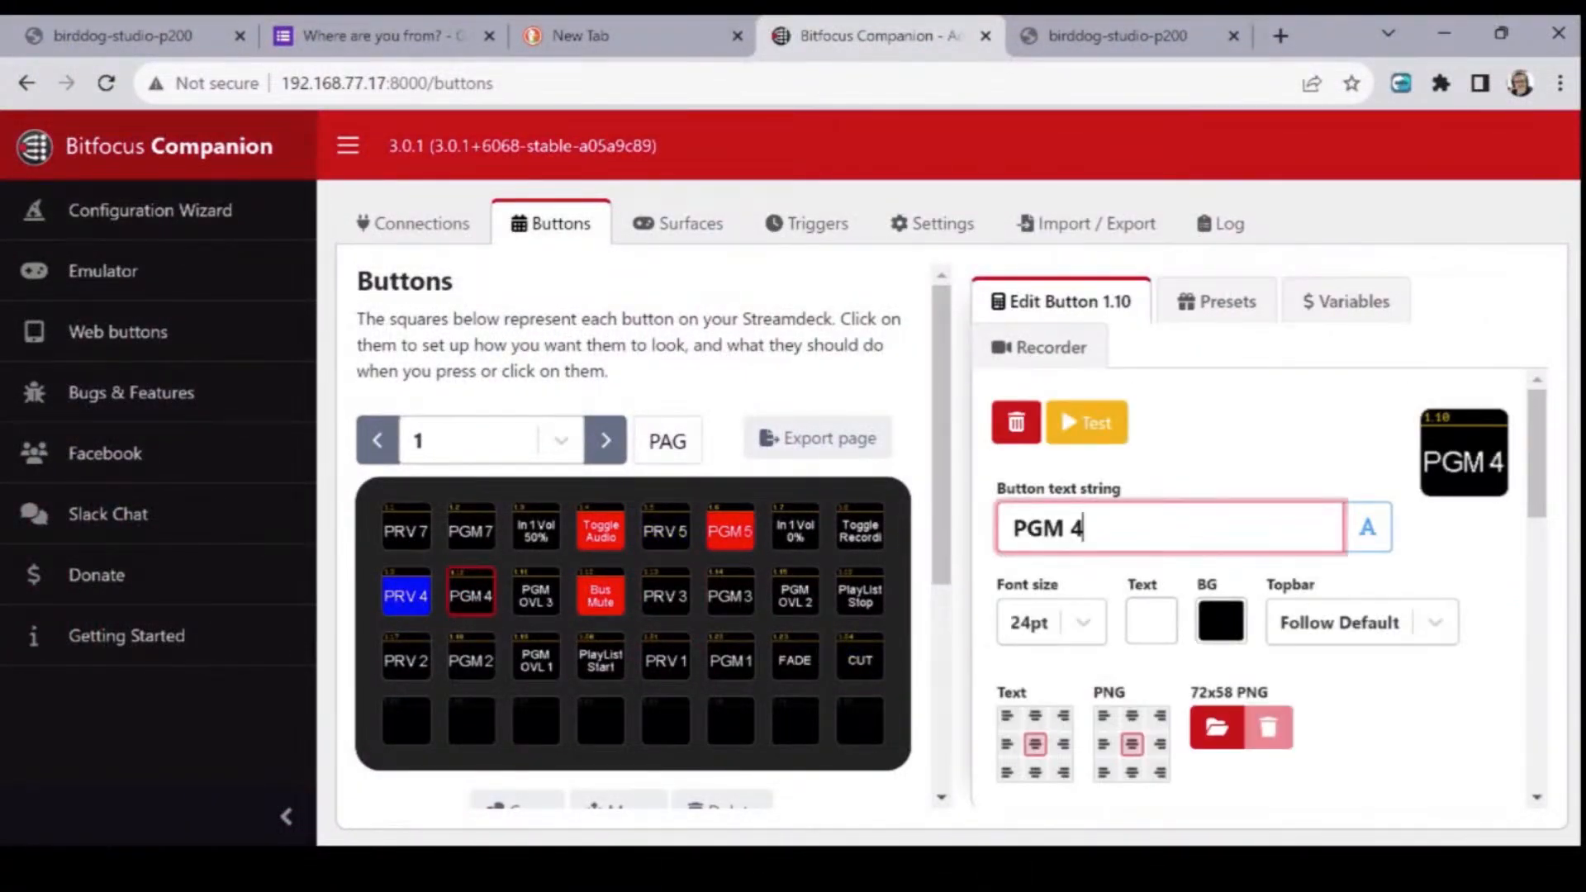
- Set the input to P100 in the PRV 4 button's Send Input to Preview press action and its Tally - Preview state feedback
left_click(406, 594)
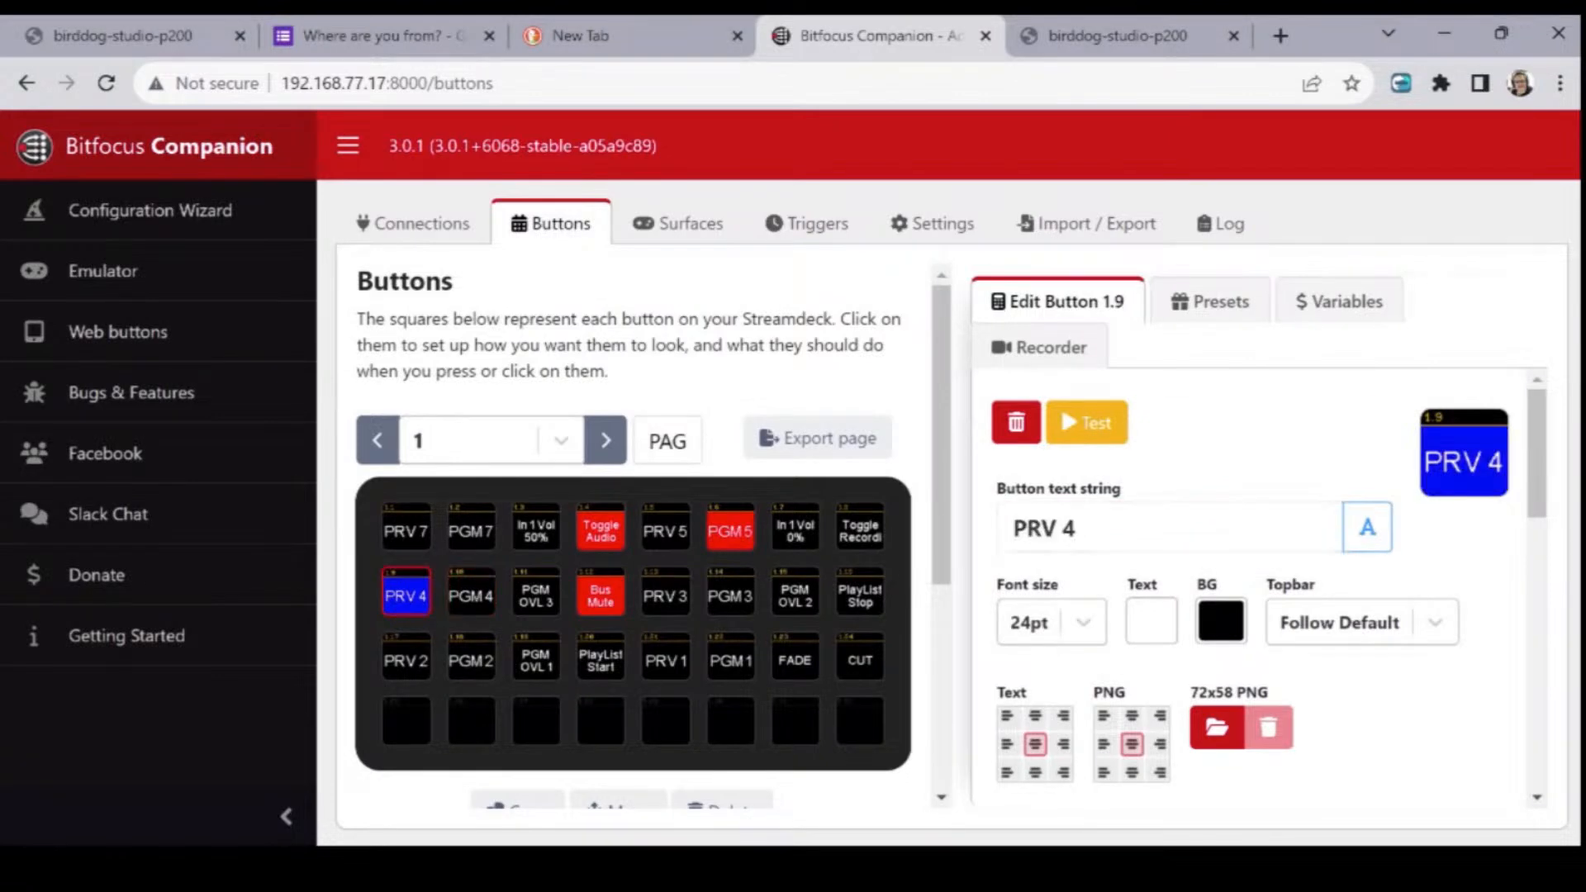
scroll(1256, 588, "down", 8)
double_click(1272, 614)
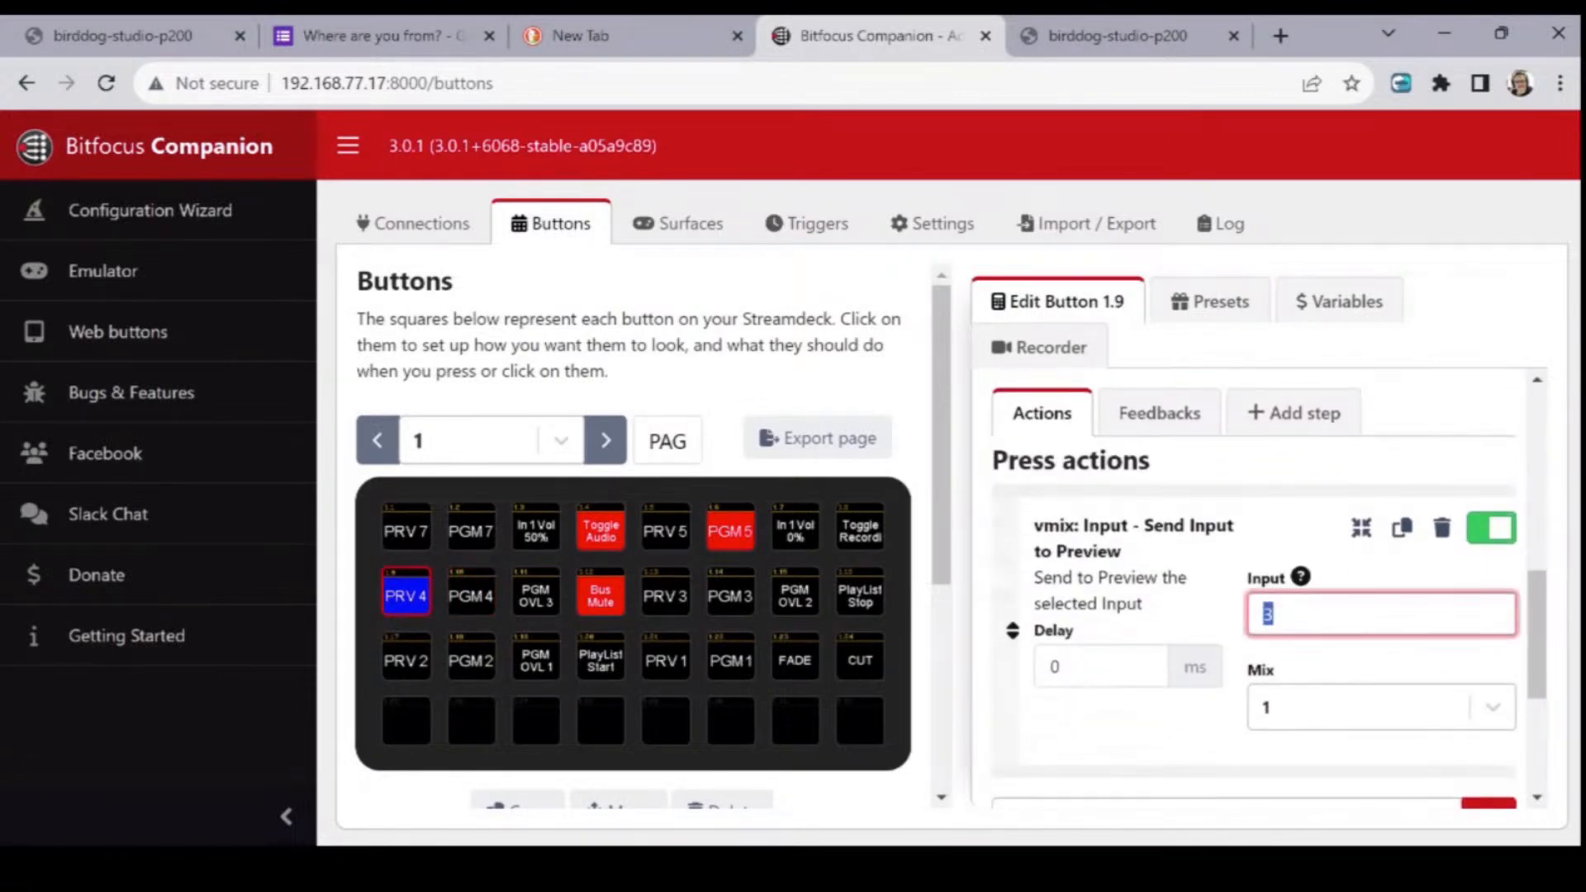
type("P100")
left_click(1160, 413)
double_click(1271, 614)
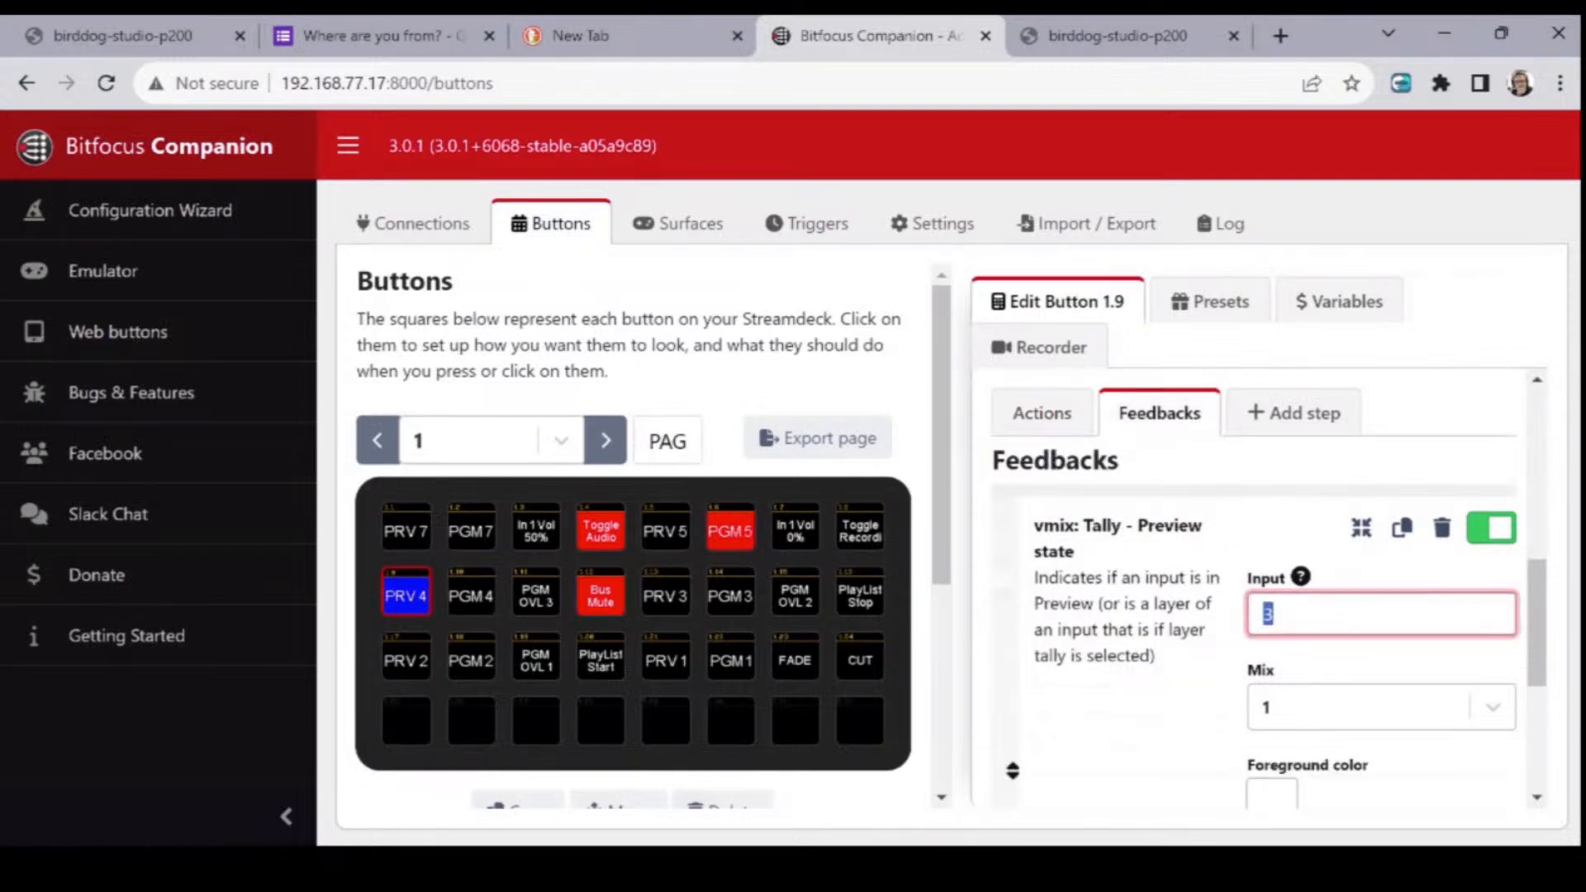
type("P100")
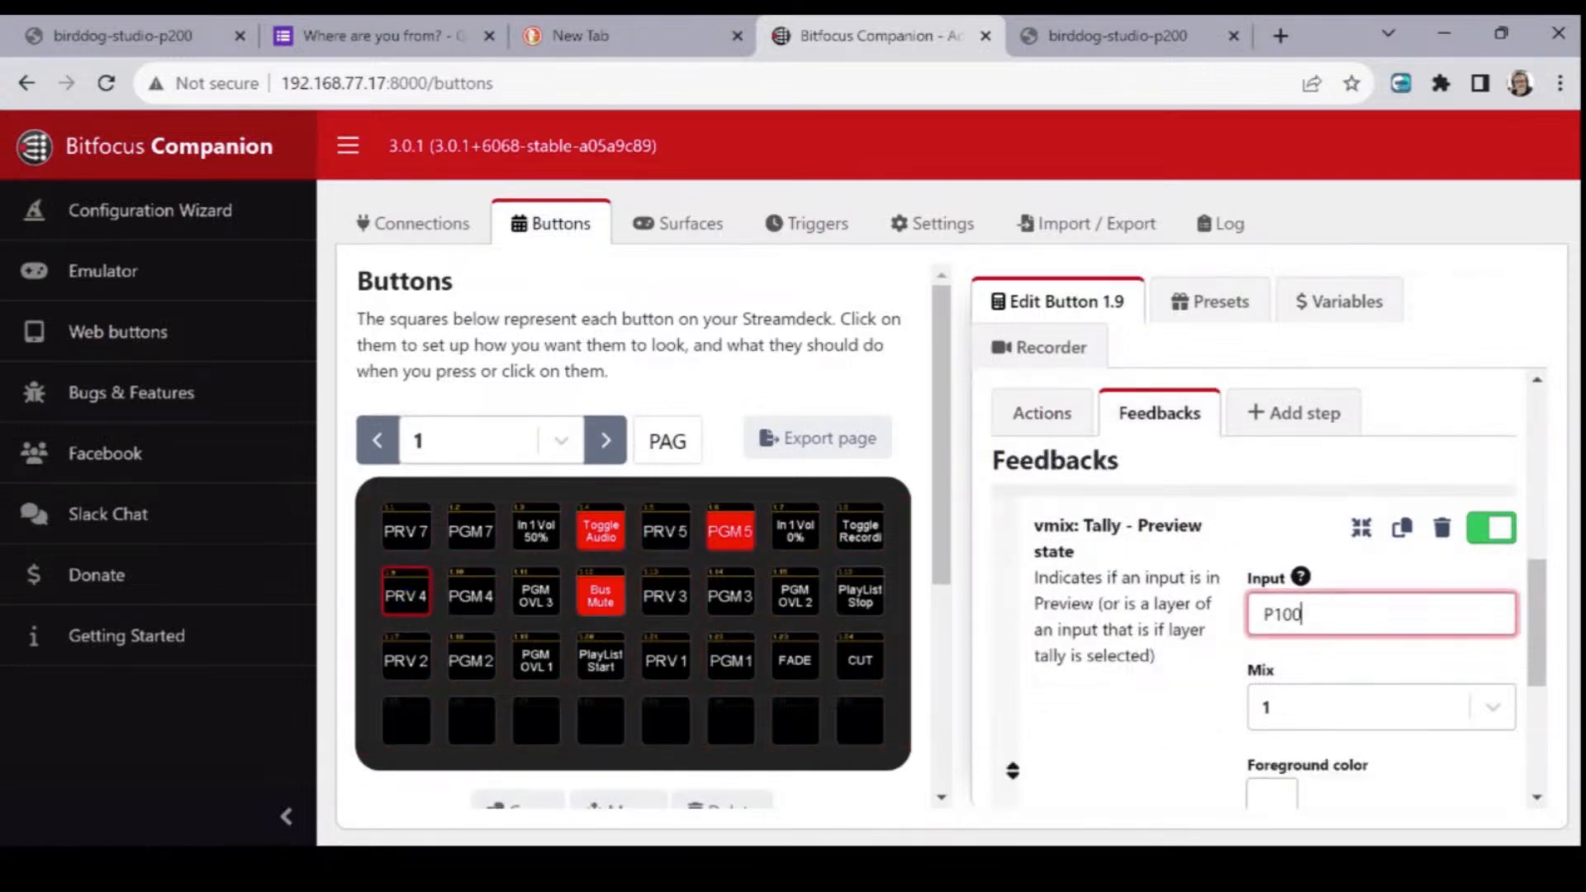
- Set the input to P100 in the PGM 4 button's Send Input to Program press action and its Tally - Program state feedback
left_click(471, 596)
scroll(1256, 562, "down", 4)
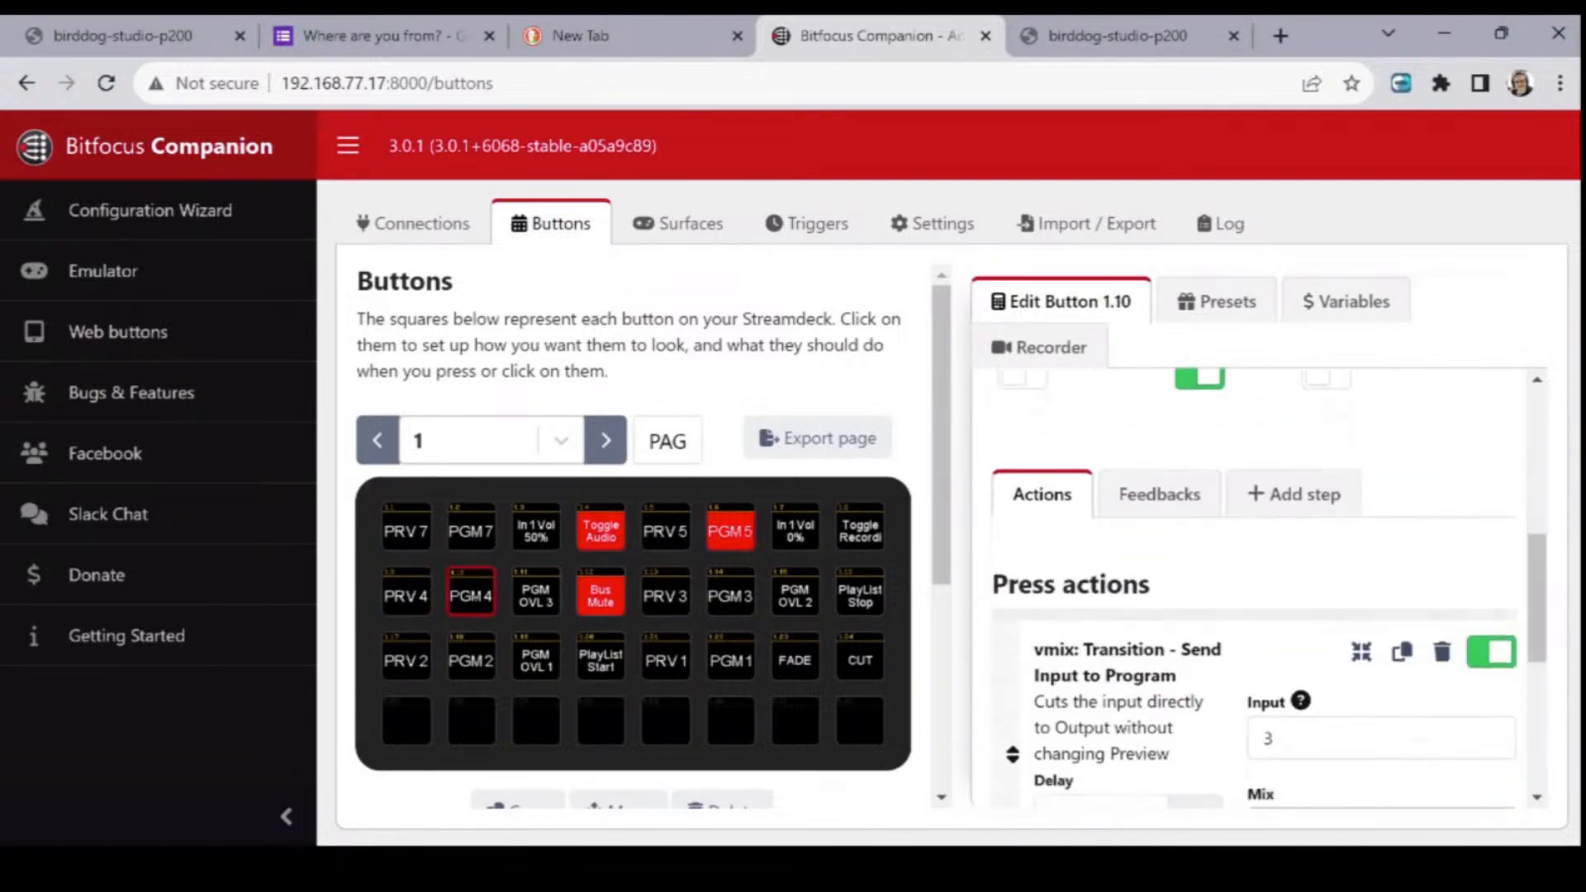
double_click(1269, 738)
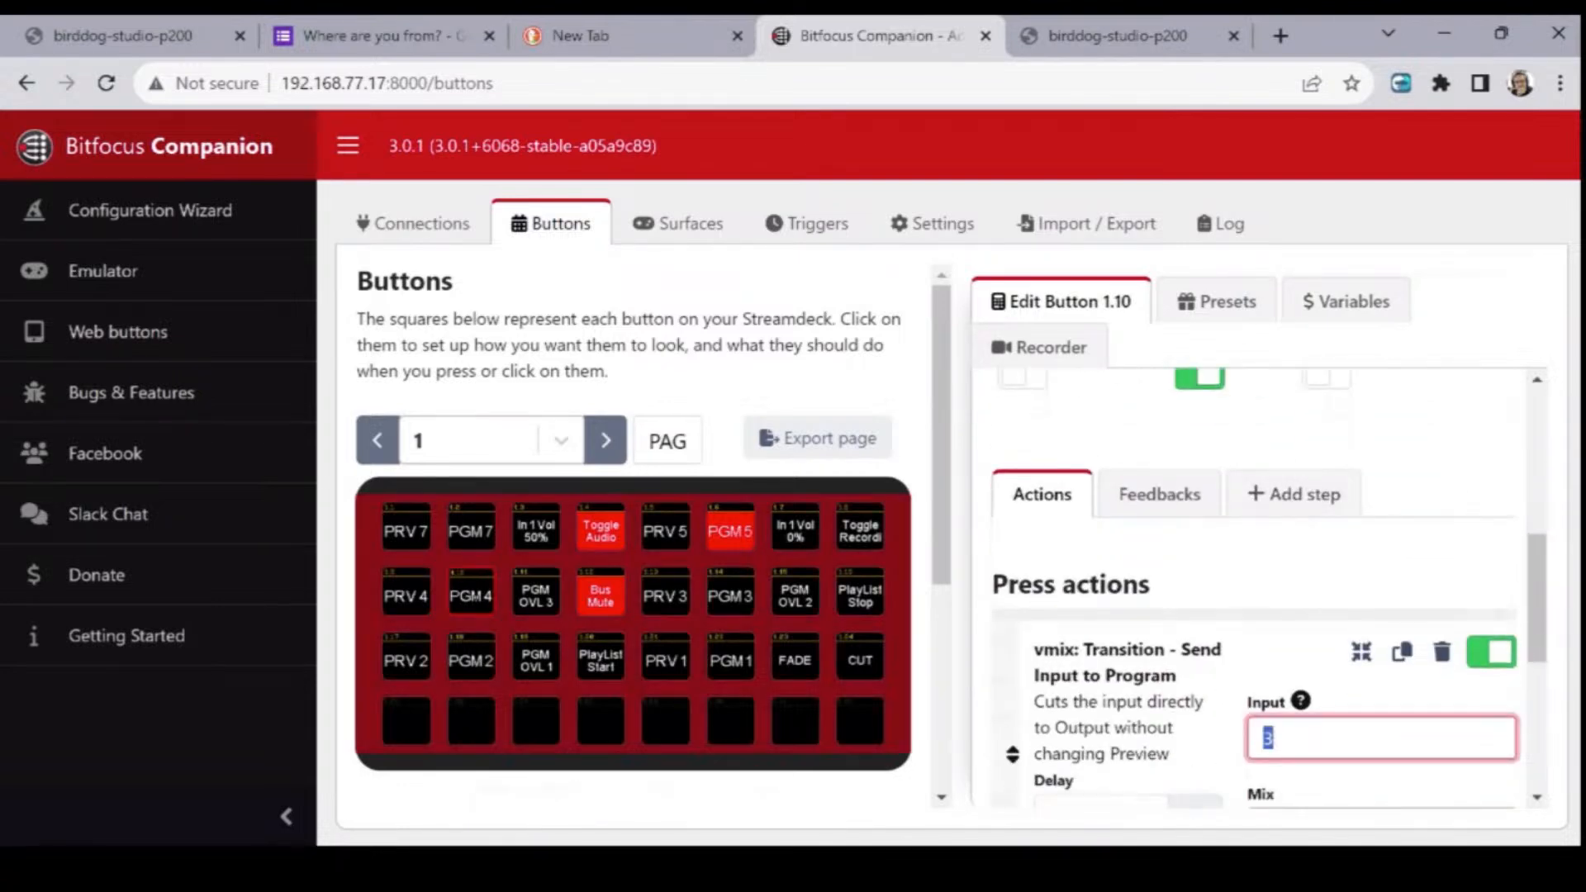
type("P100")
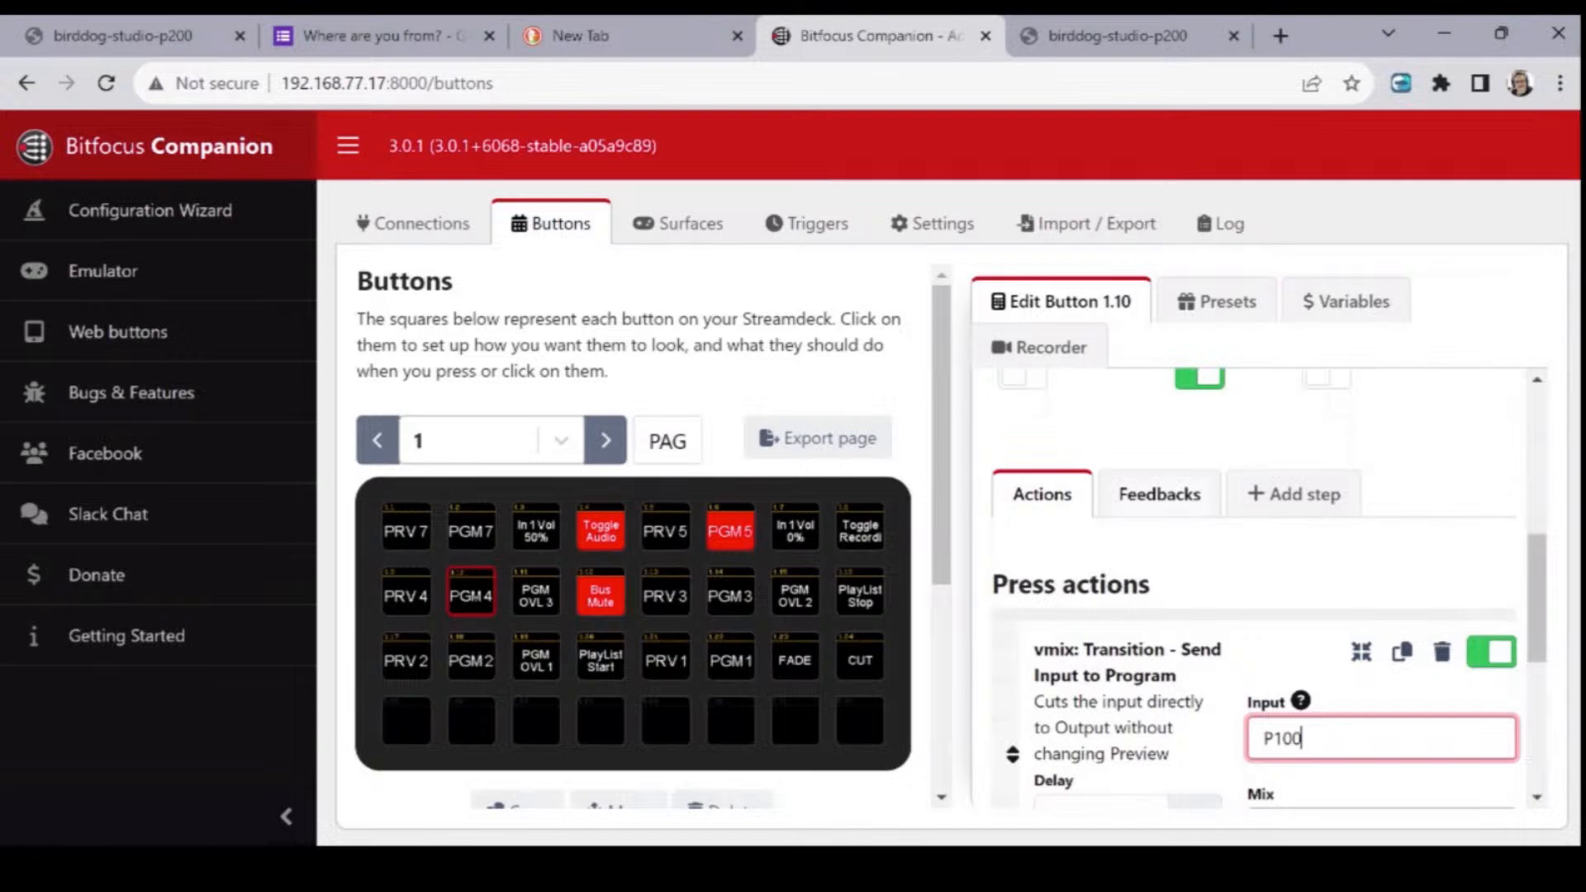
left_click(1160, 494)
double_click(1271, 708)
type("P100")
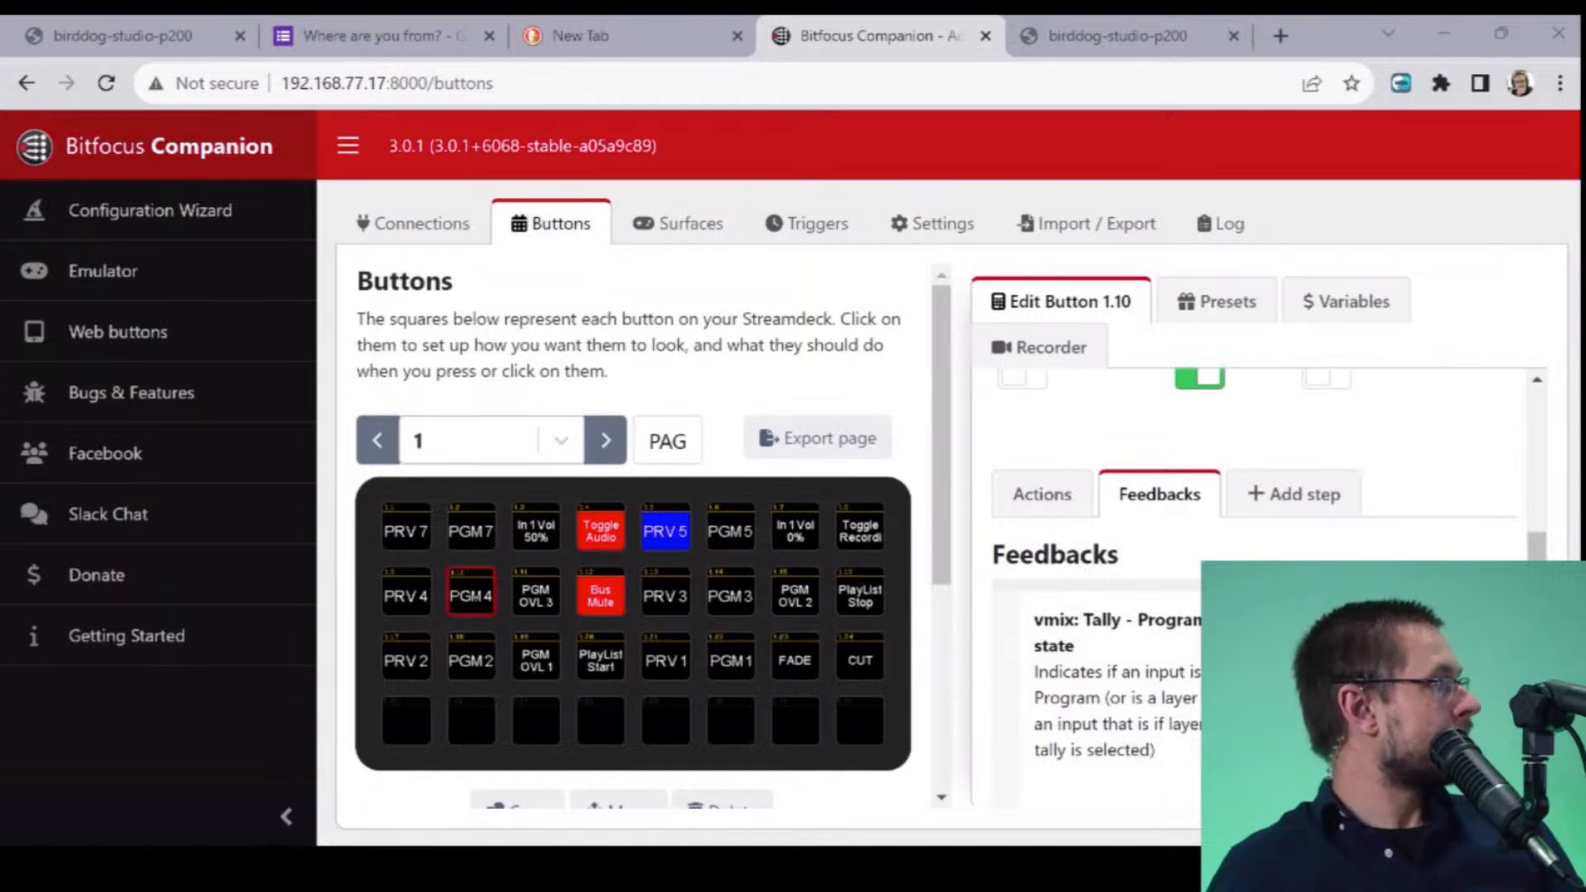
- Examine the press actions and tally feedbacks of the PRV 5 and PGM 5 buttons
left_click(666, 529)
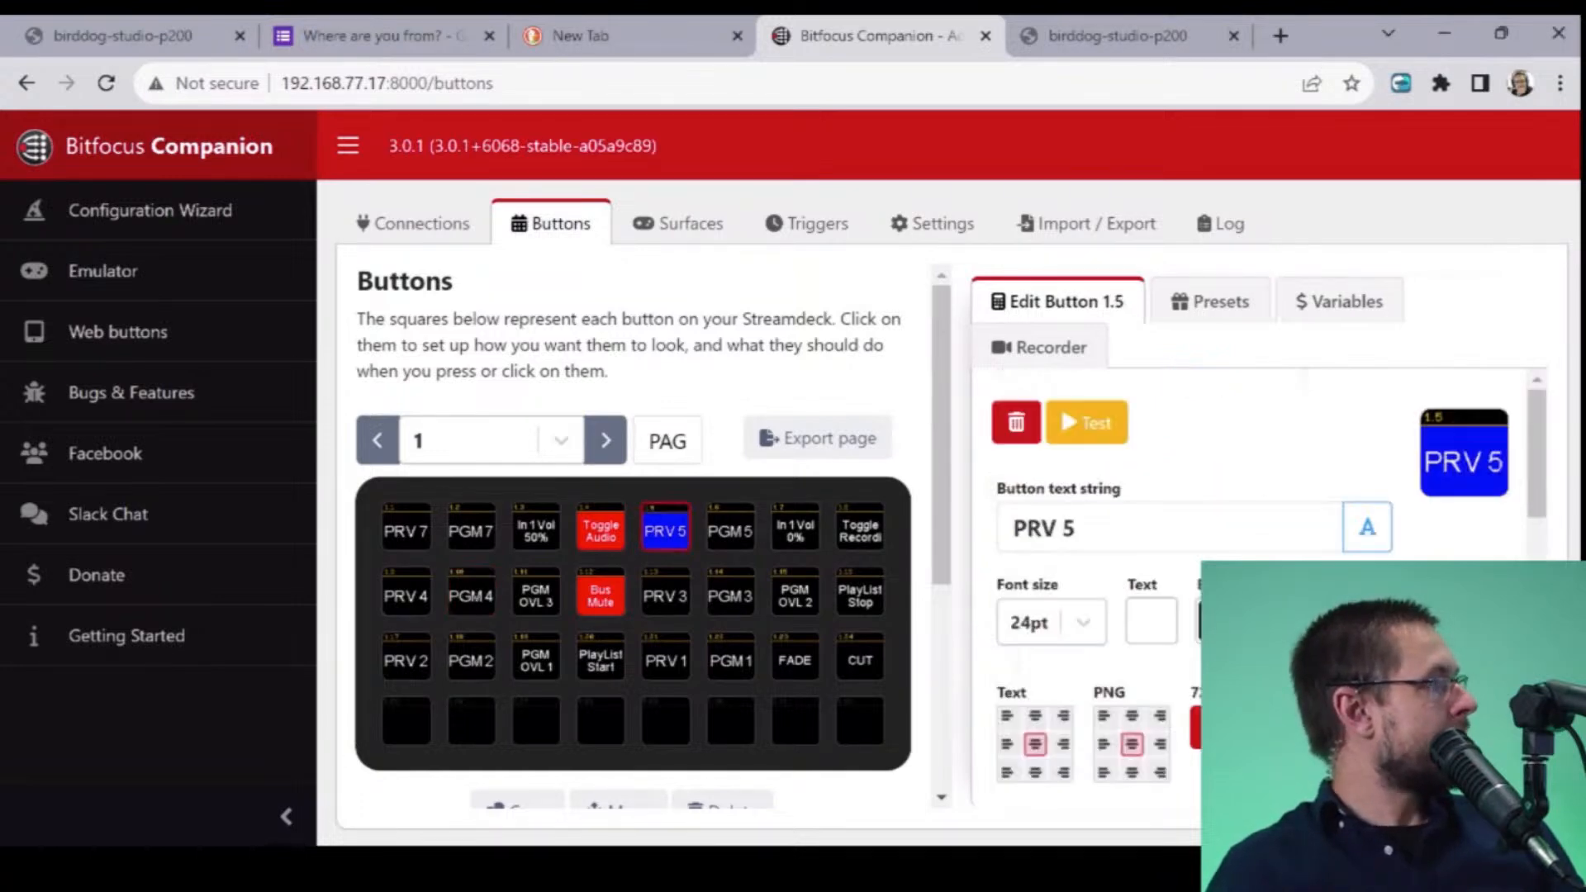
scroll(1256, 578, "down", 8)
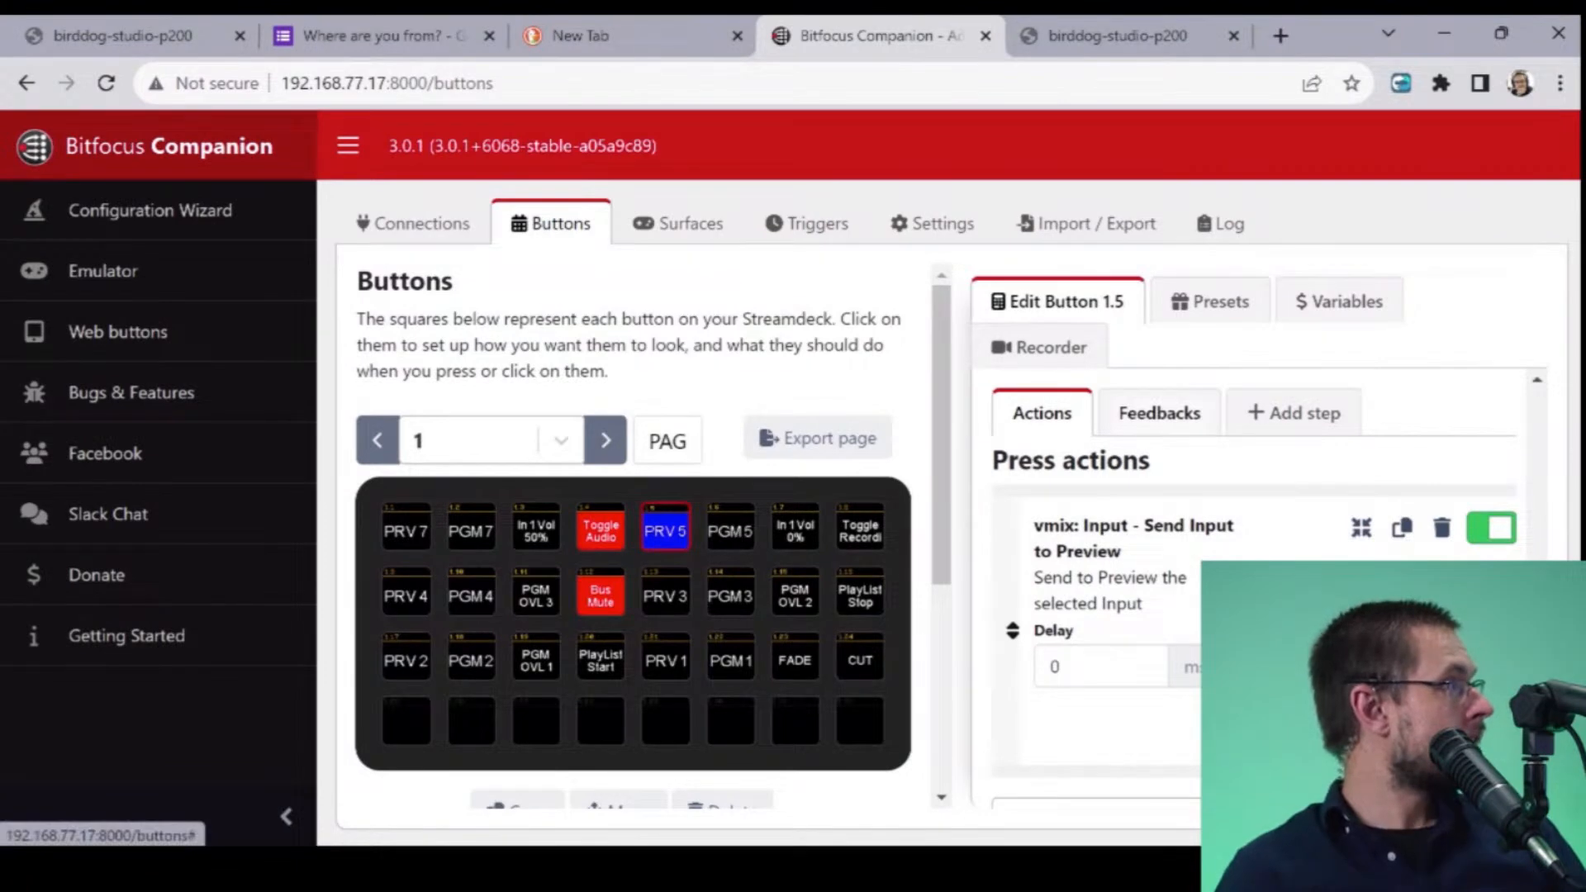
left_click(1160, 413)
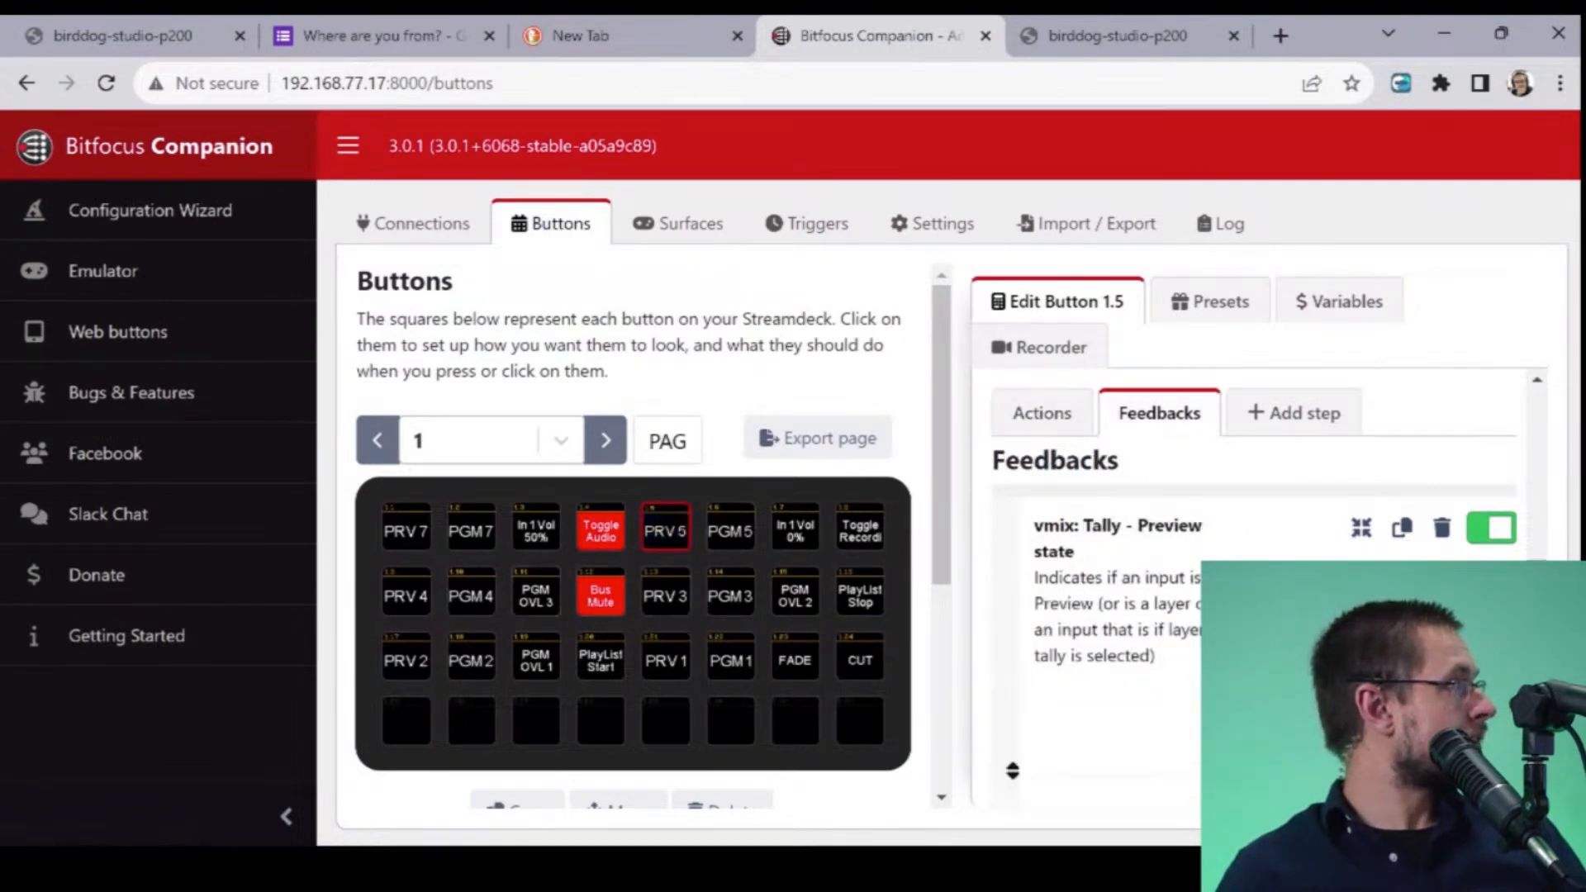
left_click(731, 527)
scroll(1256, 578, "down", 6)
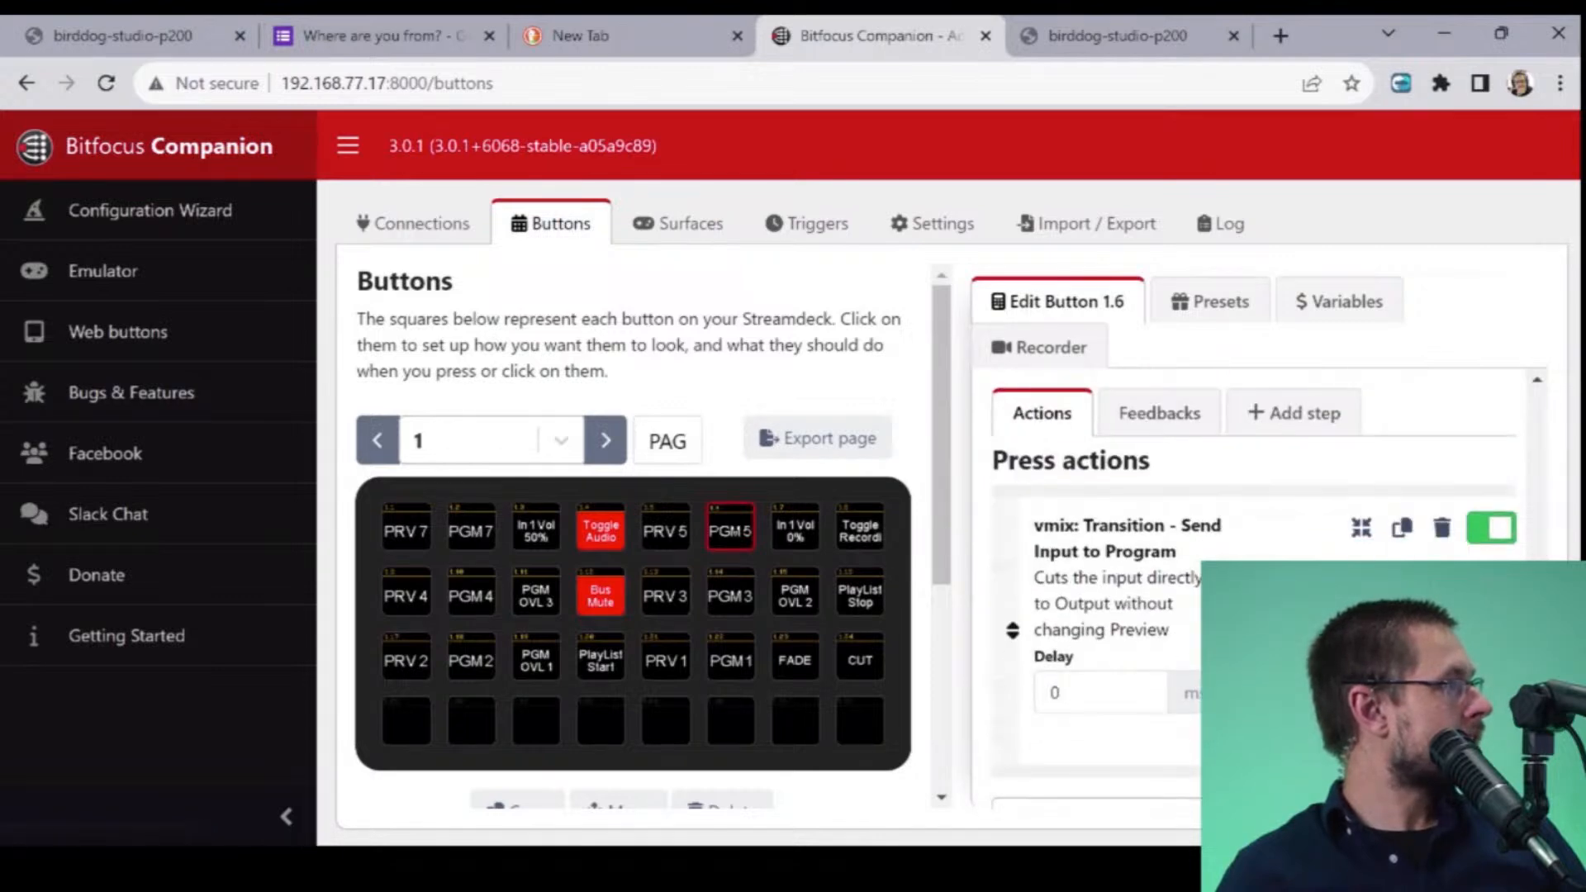
left_click(1159, 414)
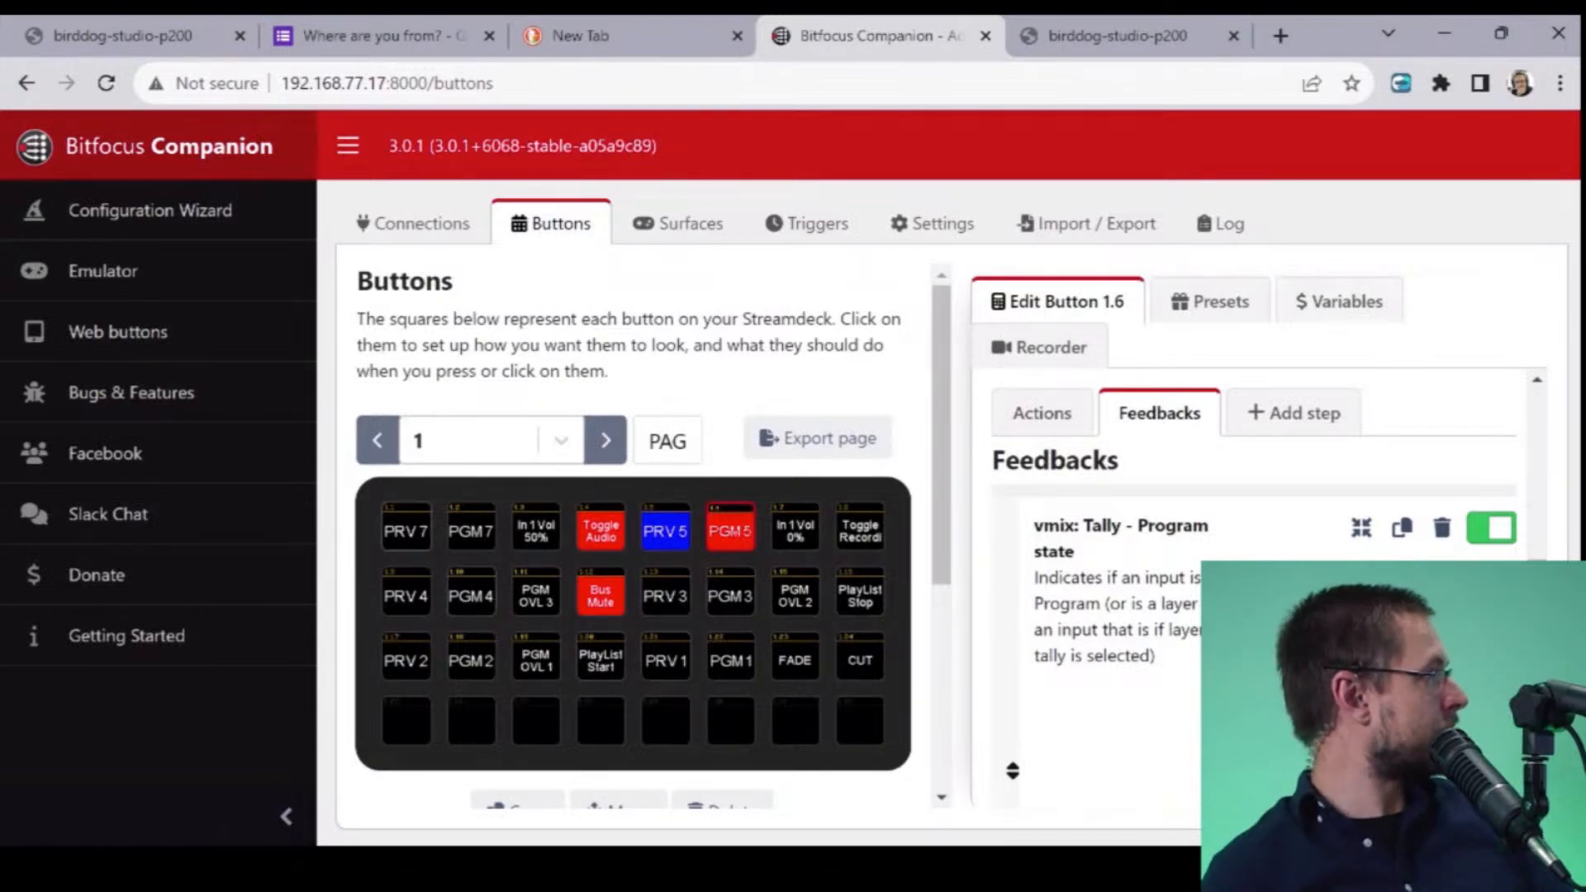
- Change the text of button 1.1 to PRV 6
left_click(406, 531)
left_click(1157, 529)
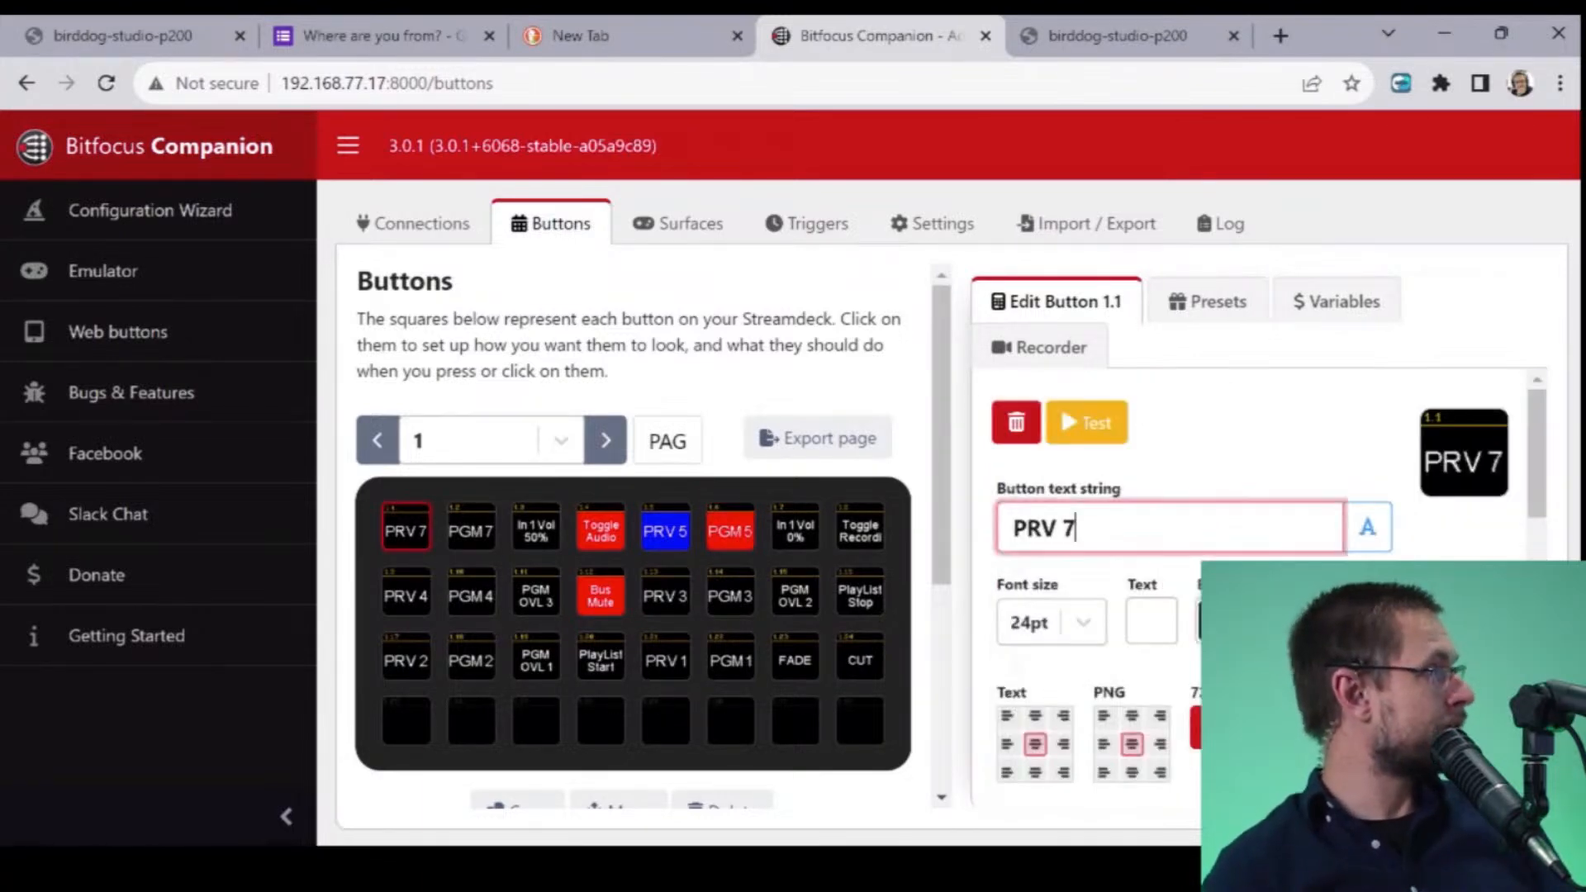
key("BackSpace")
type("6")
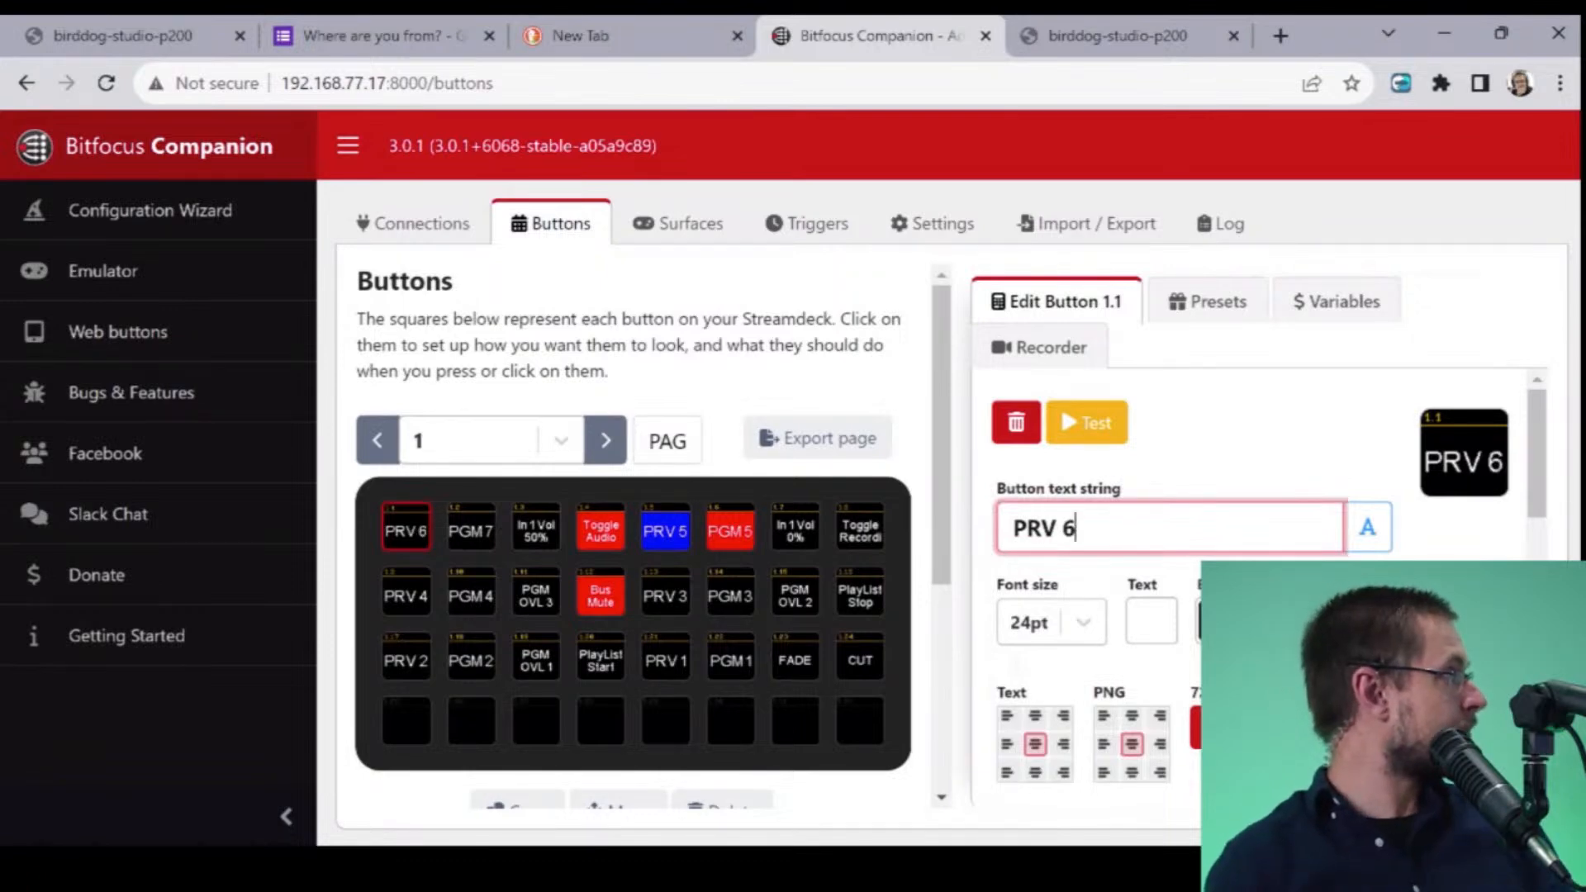
- Change the text of button 1.2, beside PRV 6, to PGM 6
left_click(472, 531)
left_click(1086, 529)
key("BackSpace")
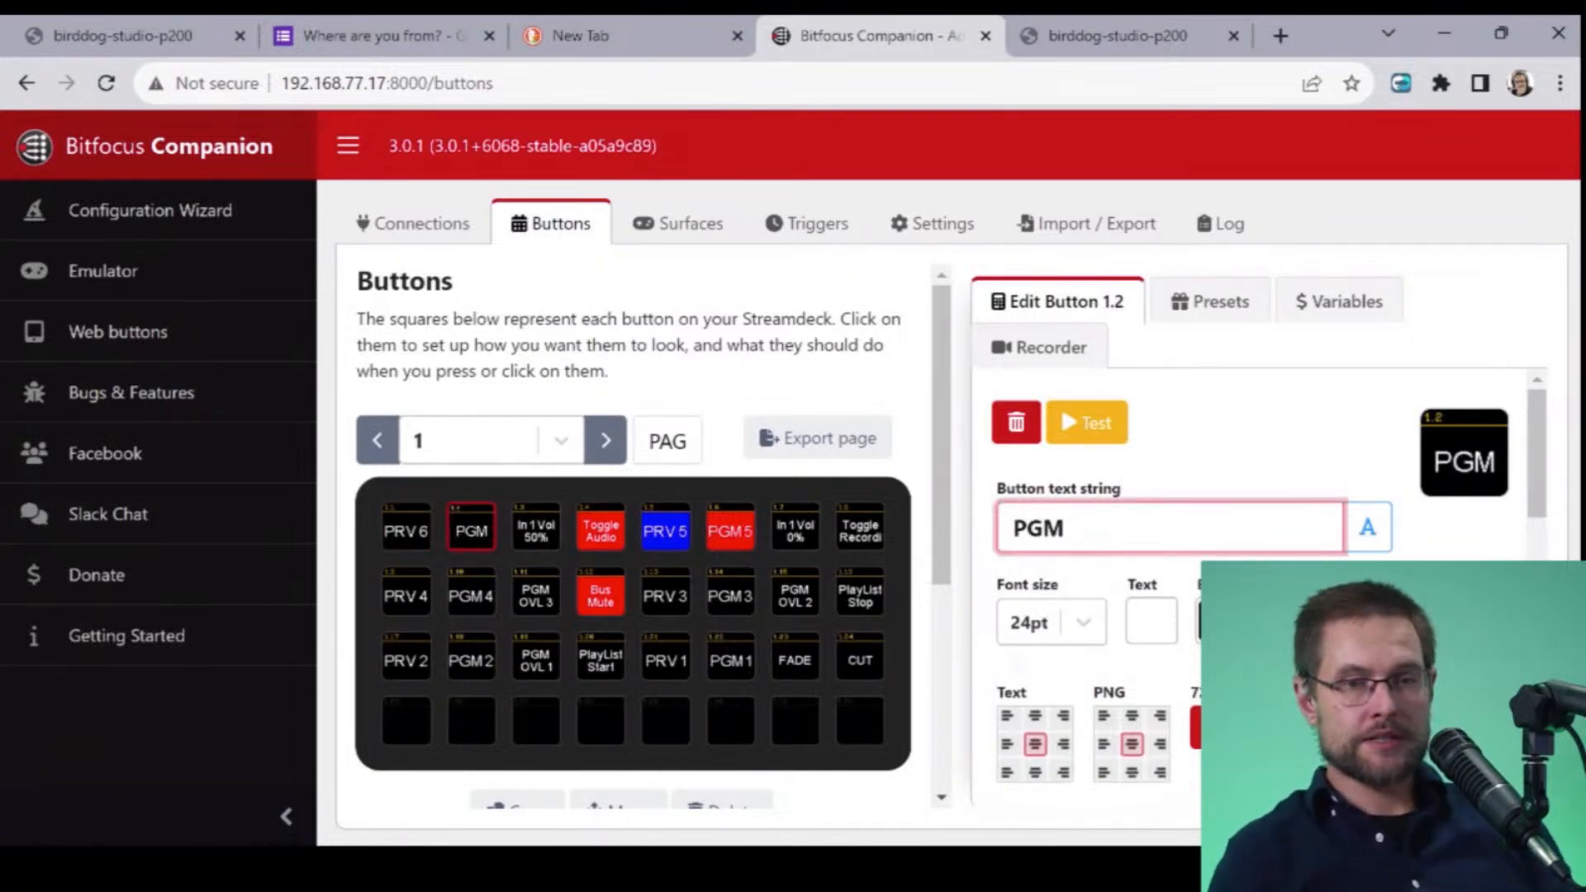
type("6")
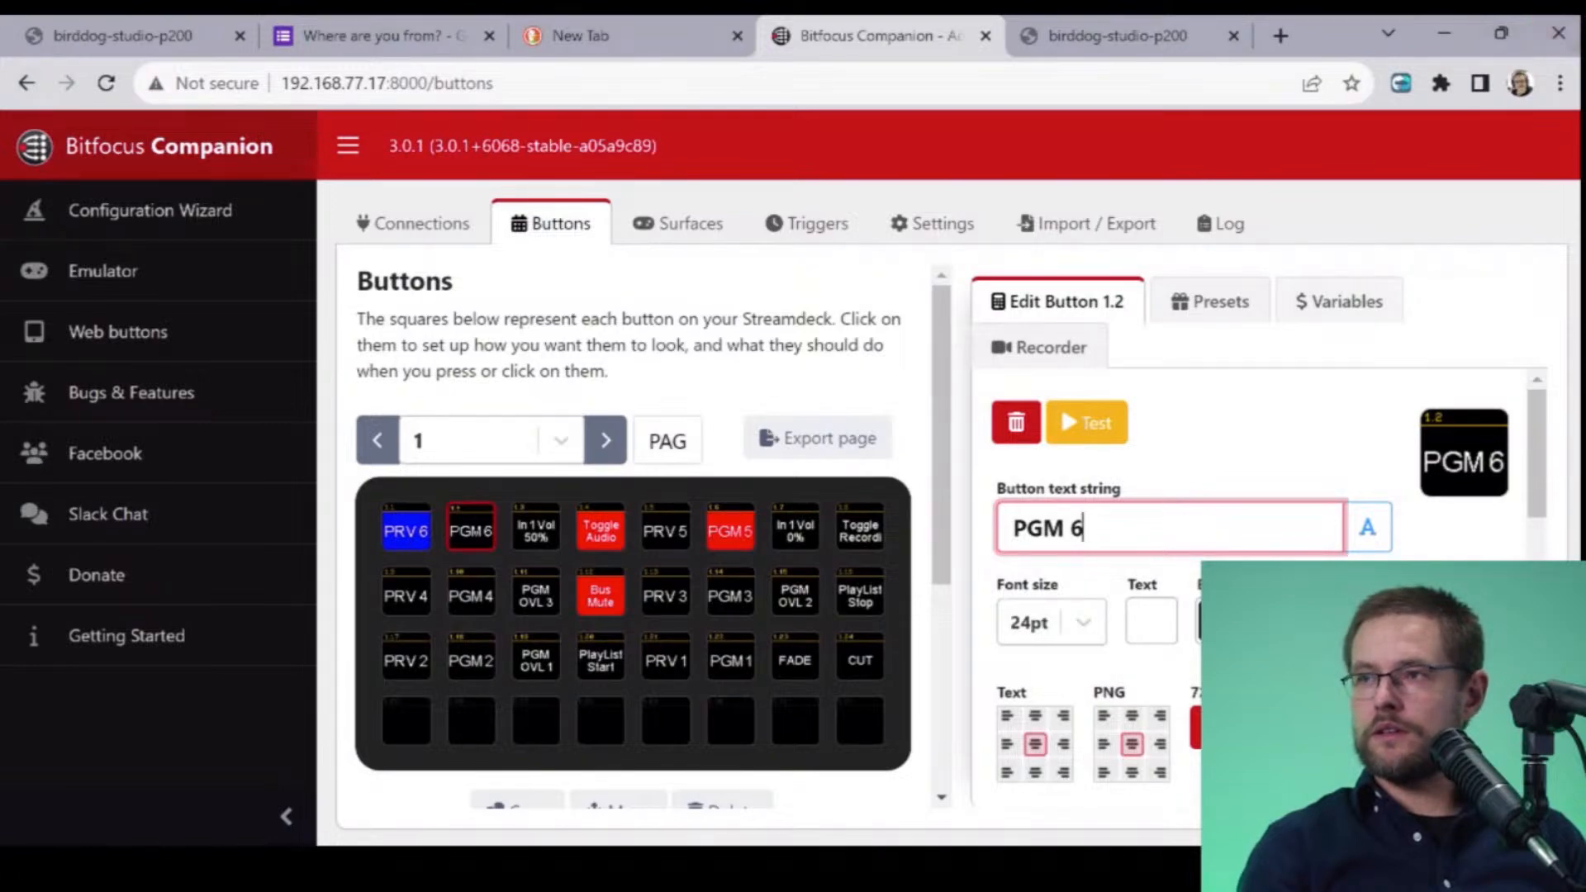
left_click(1110, 389)
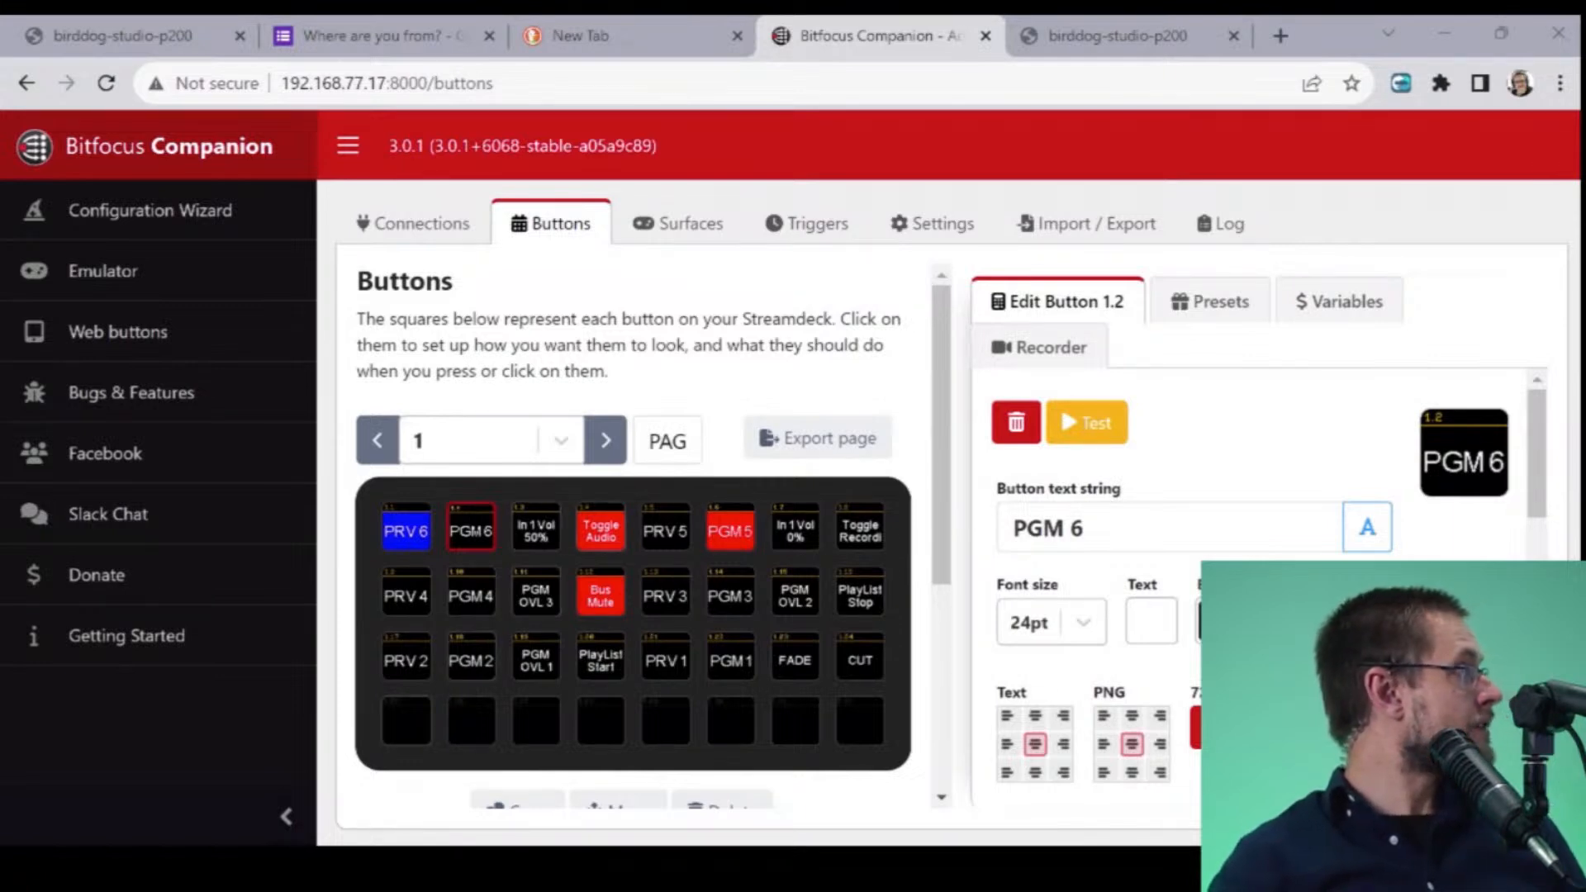
- Set the input of the PGM 6 button's Send Input to Program press action to Starting
scroll(1264, 588, "down", 5)
scroll(1265, 588, "down", 3)
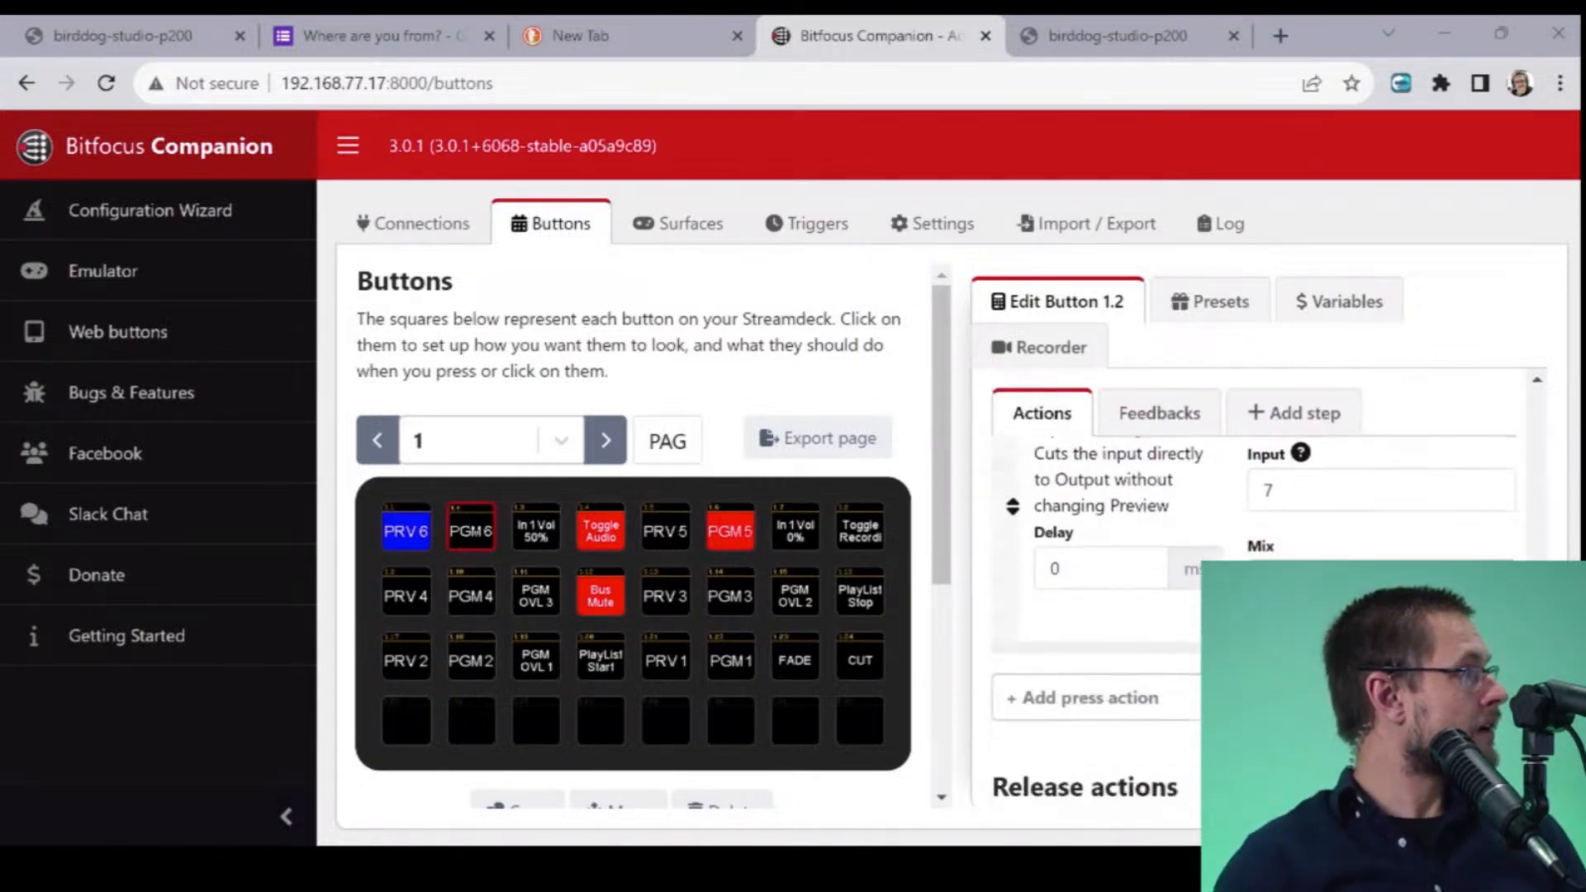
double_click(1273, 490)
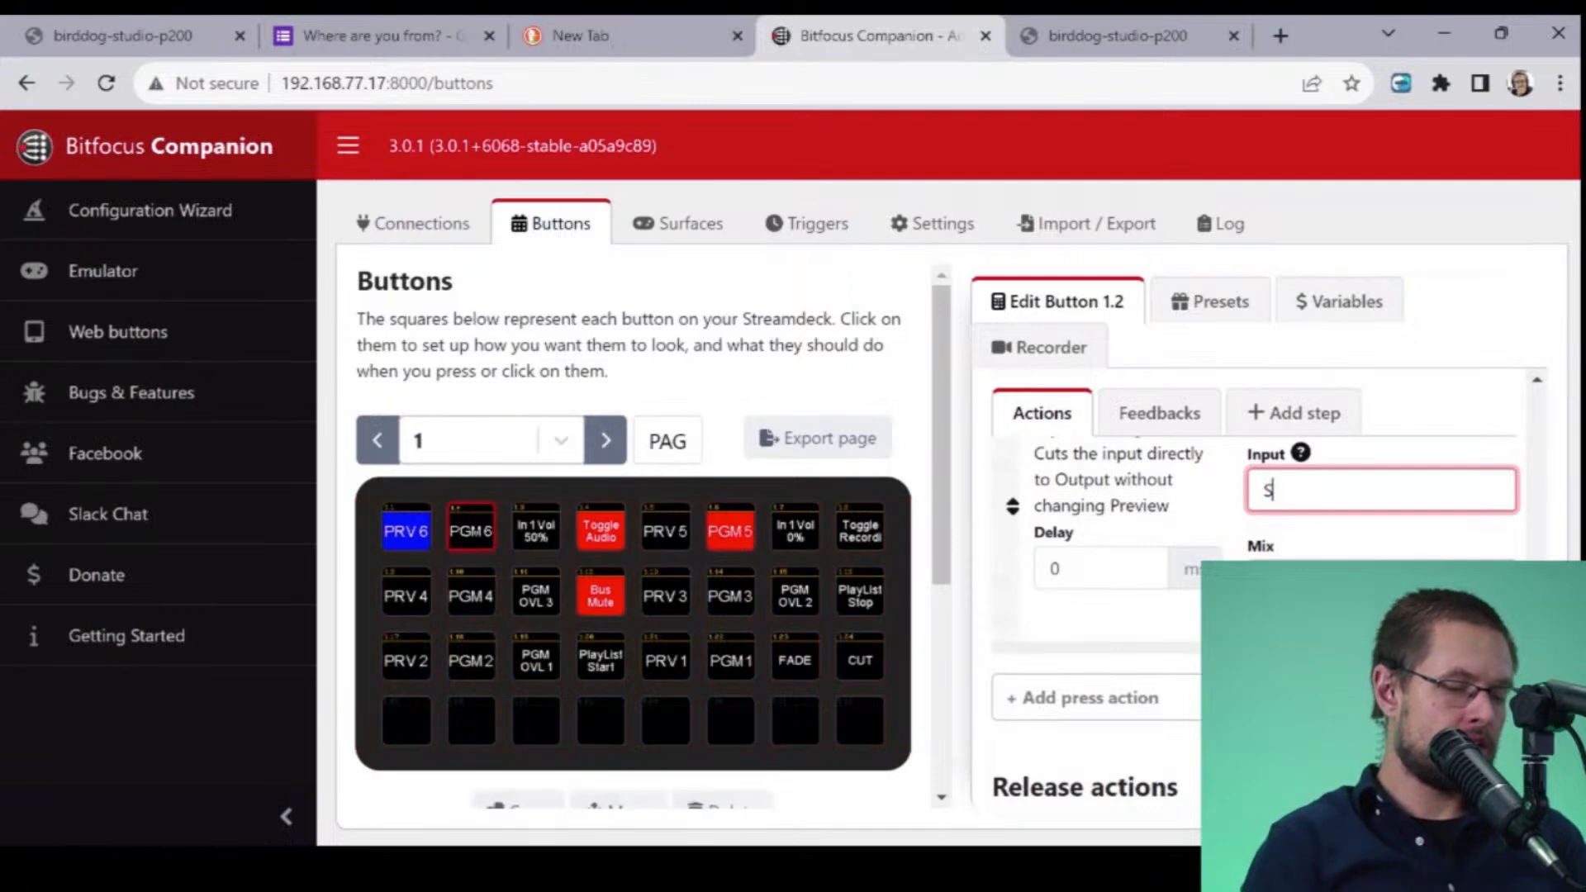
type("Starting")
key("ctrl+a")
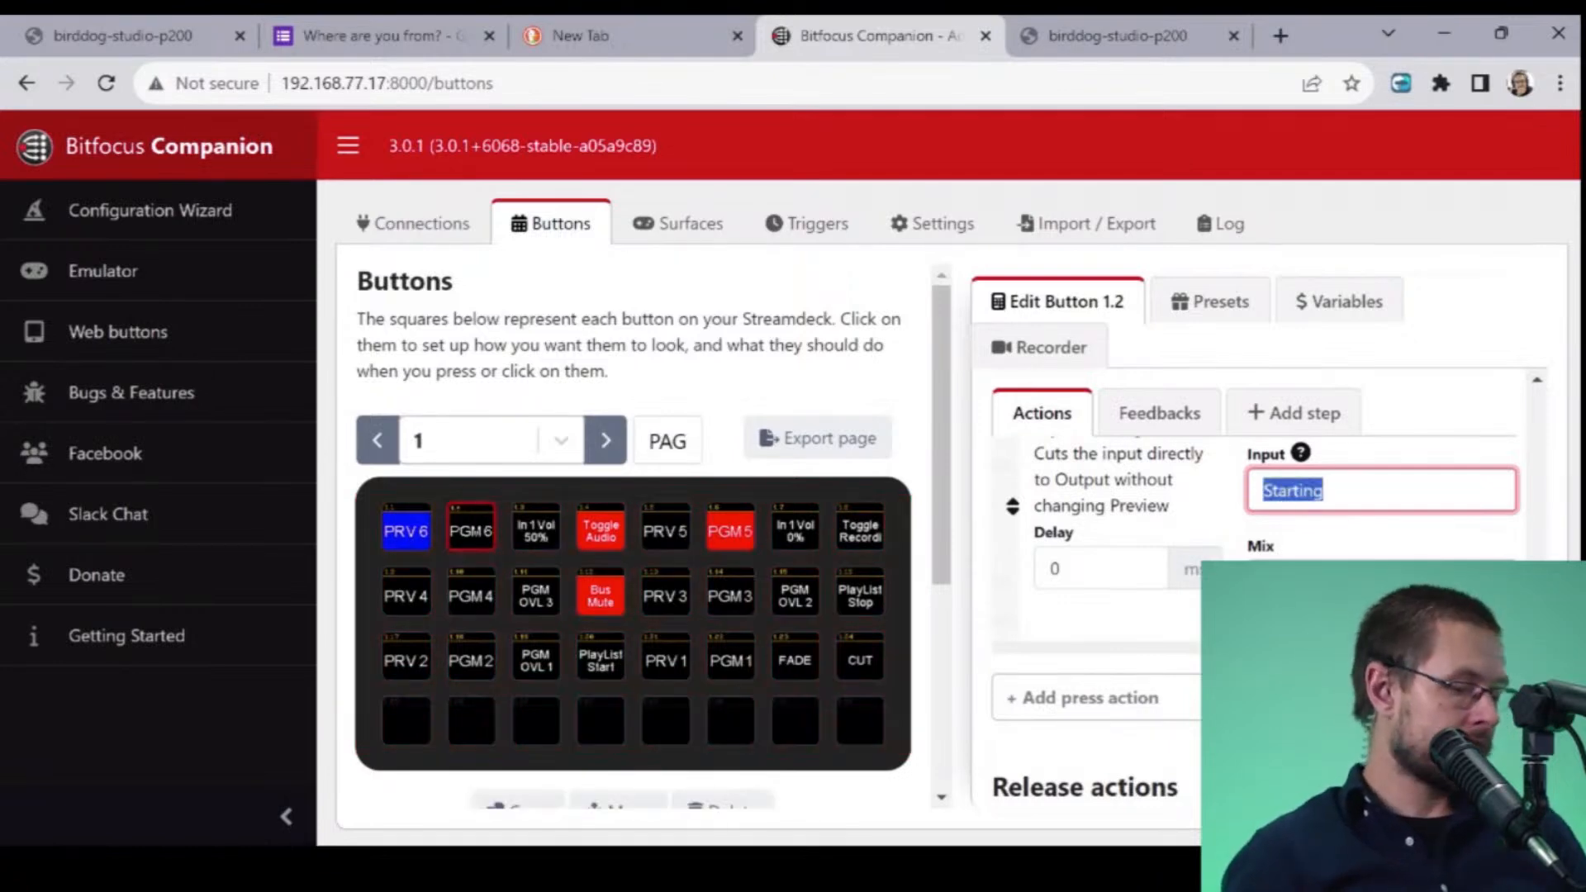
- Set the input of the PGM 6 button's Tally - Program state feedback to Starting and copy that name
left_click(1161, 413)
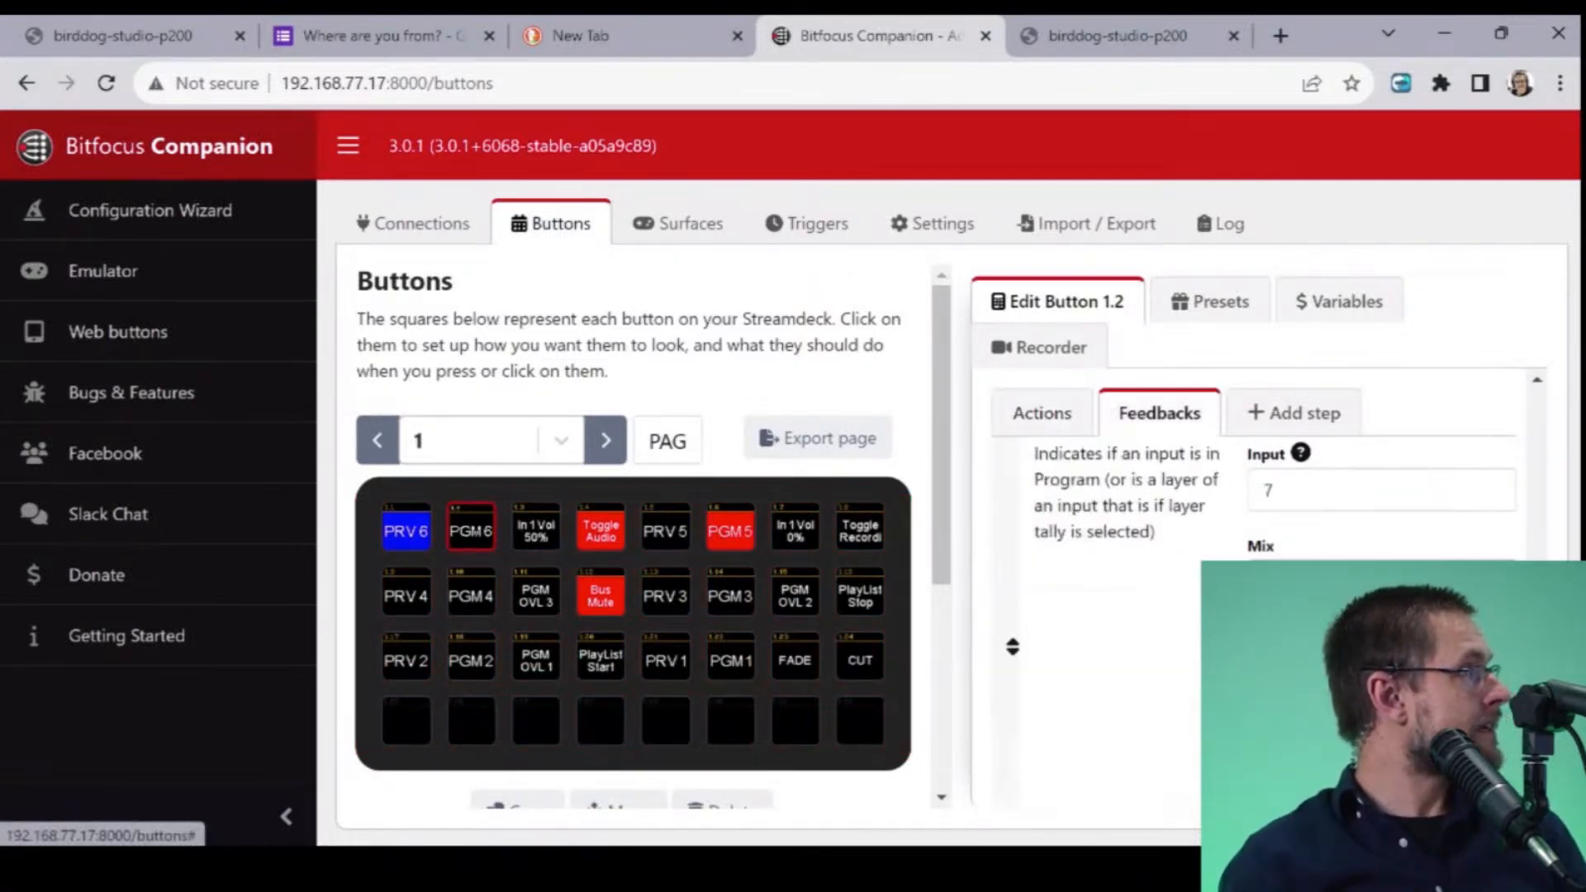
double_click(1269, 490)
type("St")
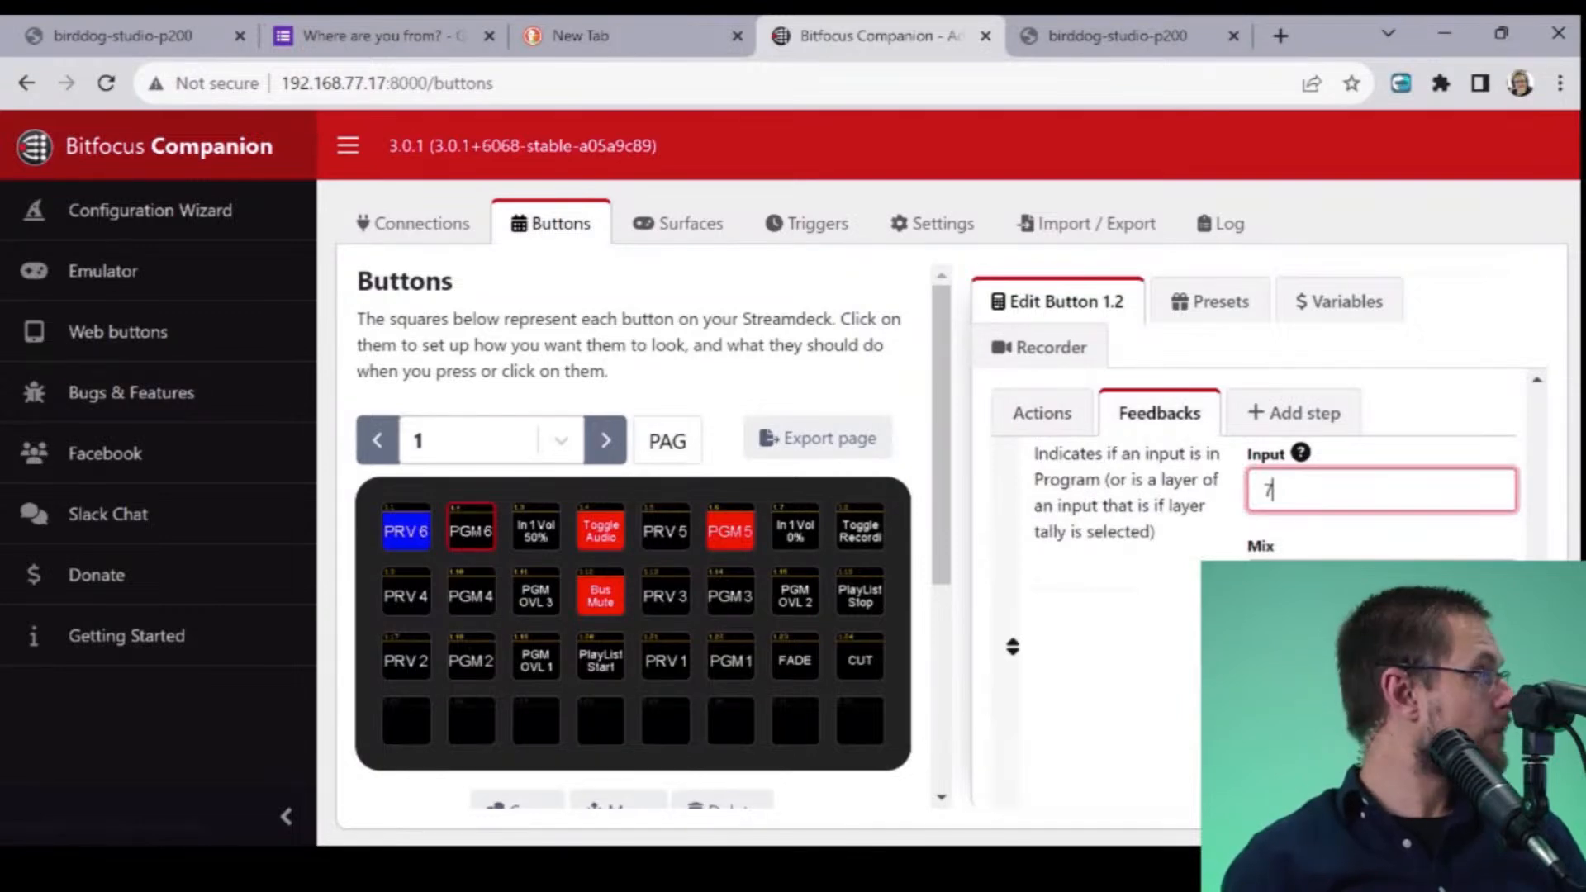
type("arting")
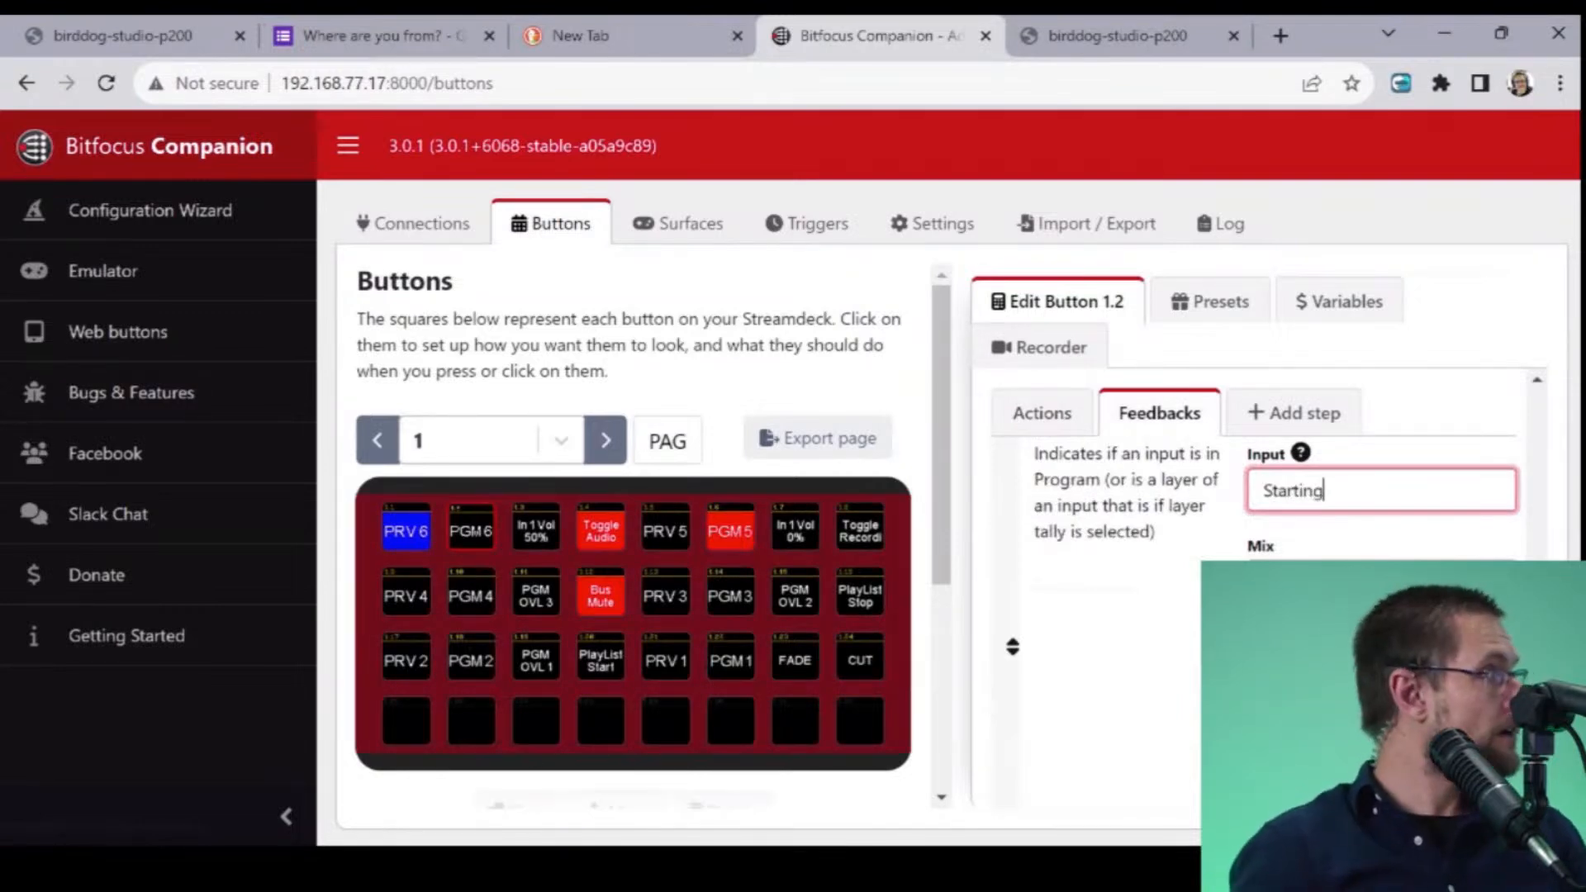
key("ctrl+a")
key("ctrl+c")
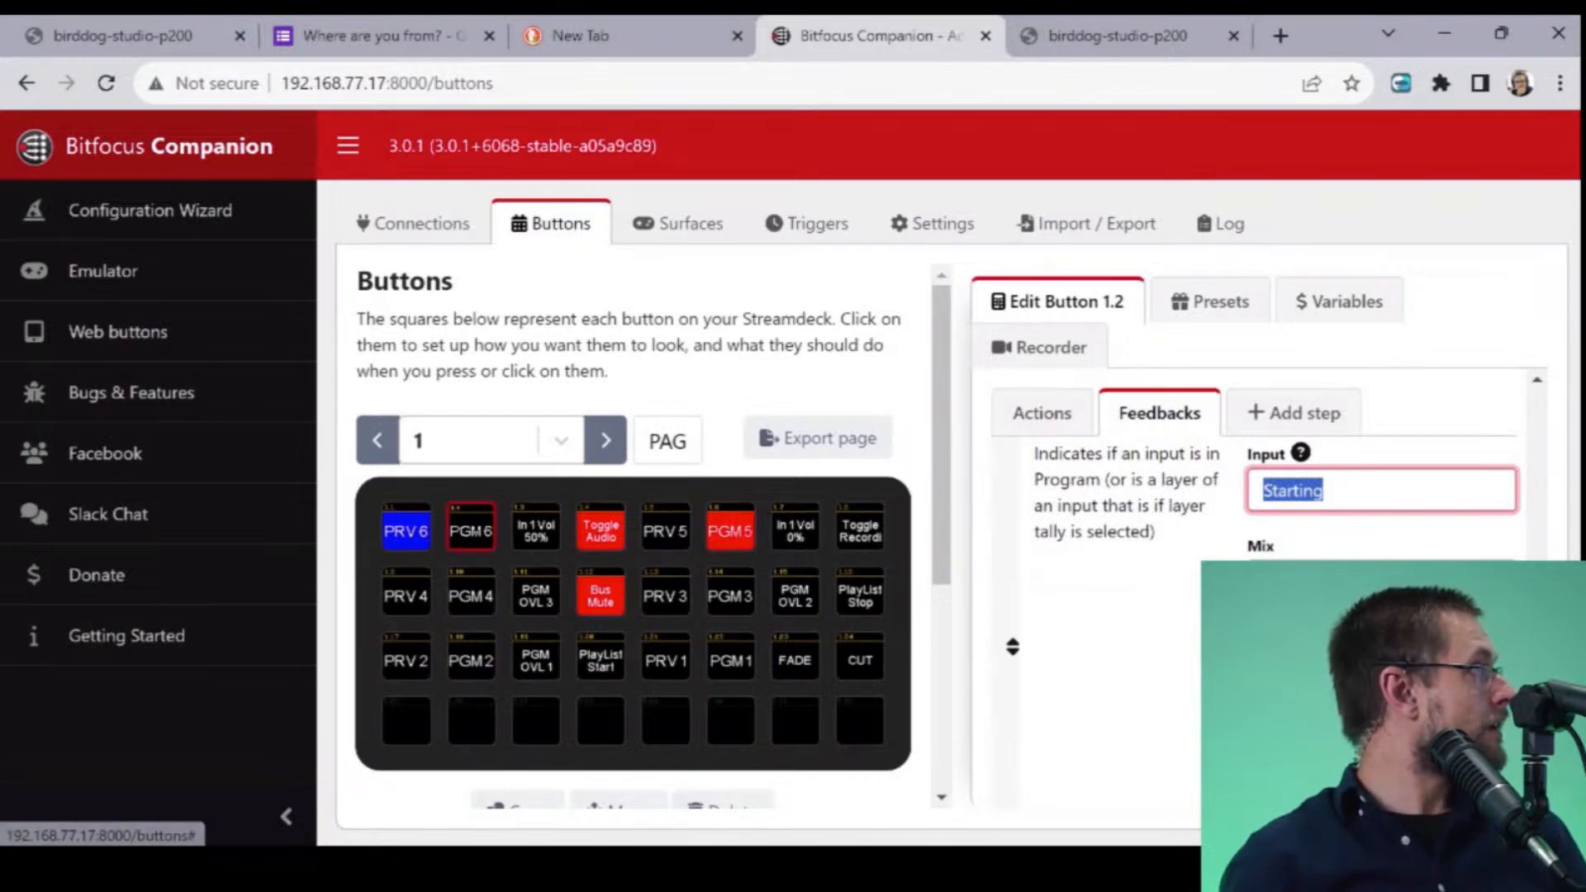
- Paste Starting as the input of the PRV 6 button's Send Input to Preview press action
left_click(406, 527)
scroll(1256, 578, "down", 4)
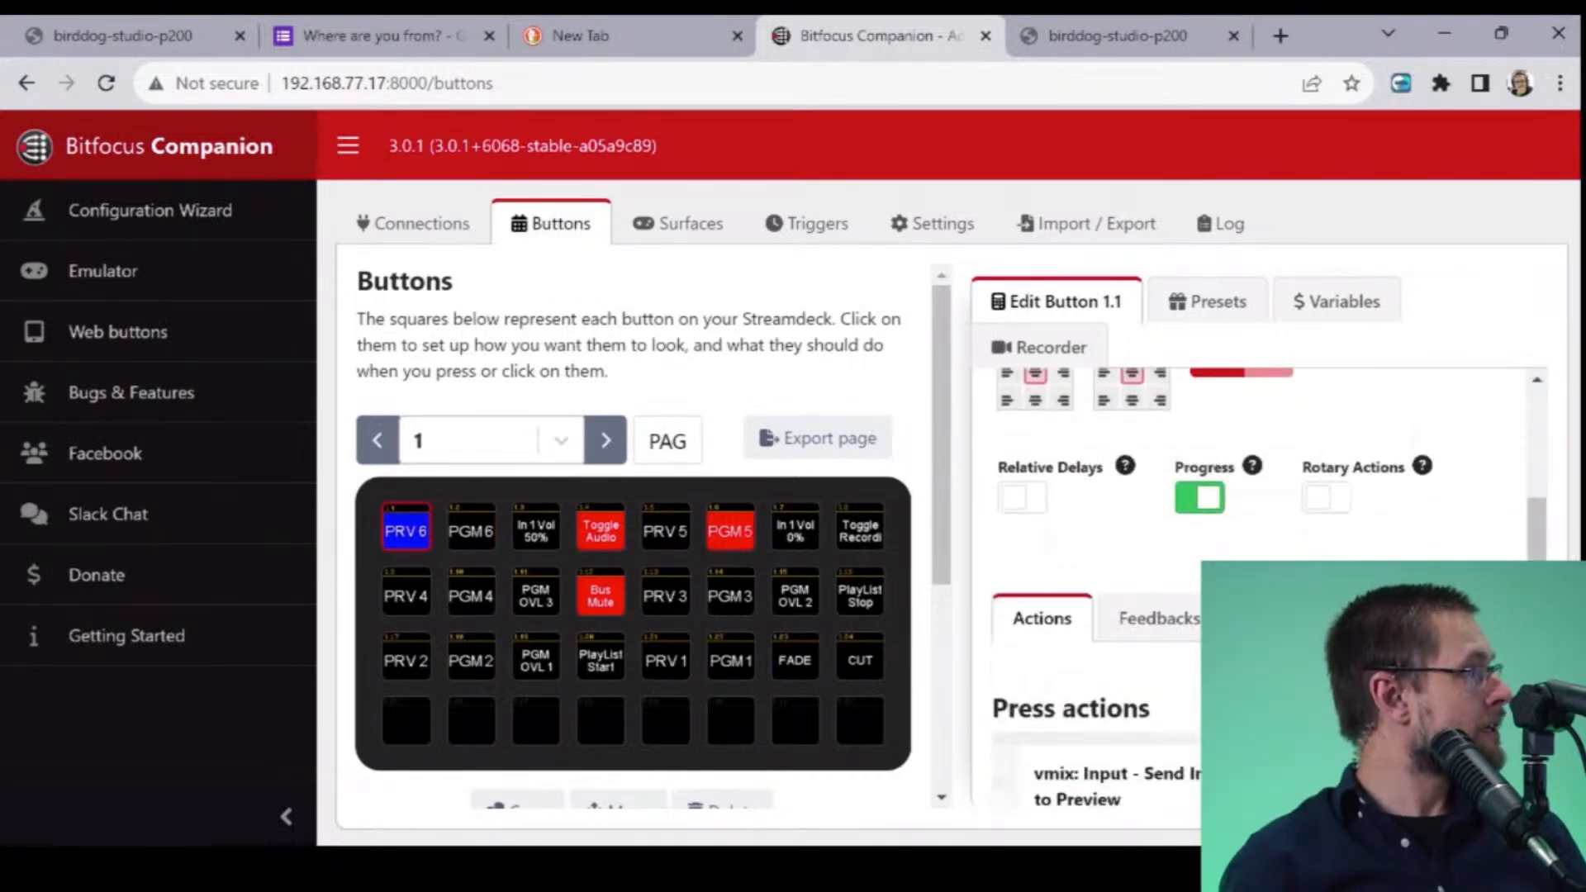
scroll(1256, 579, "down", 4)
double_click(1323, 490)
key("ctrl+v")
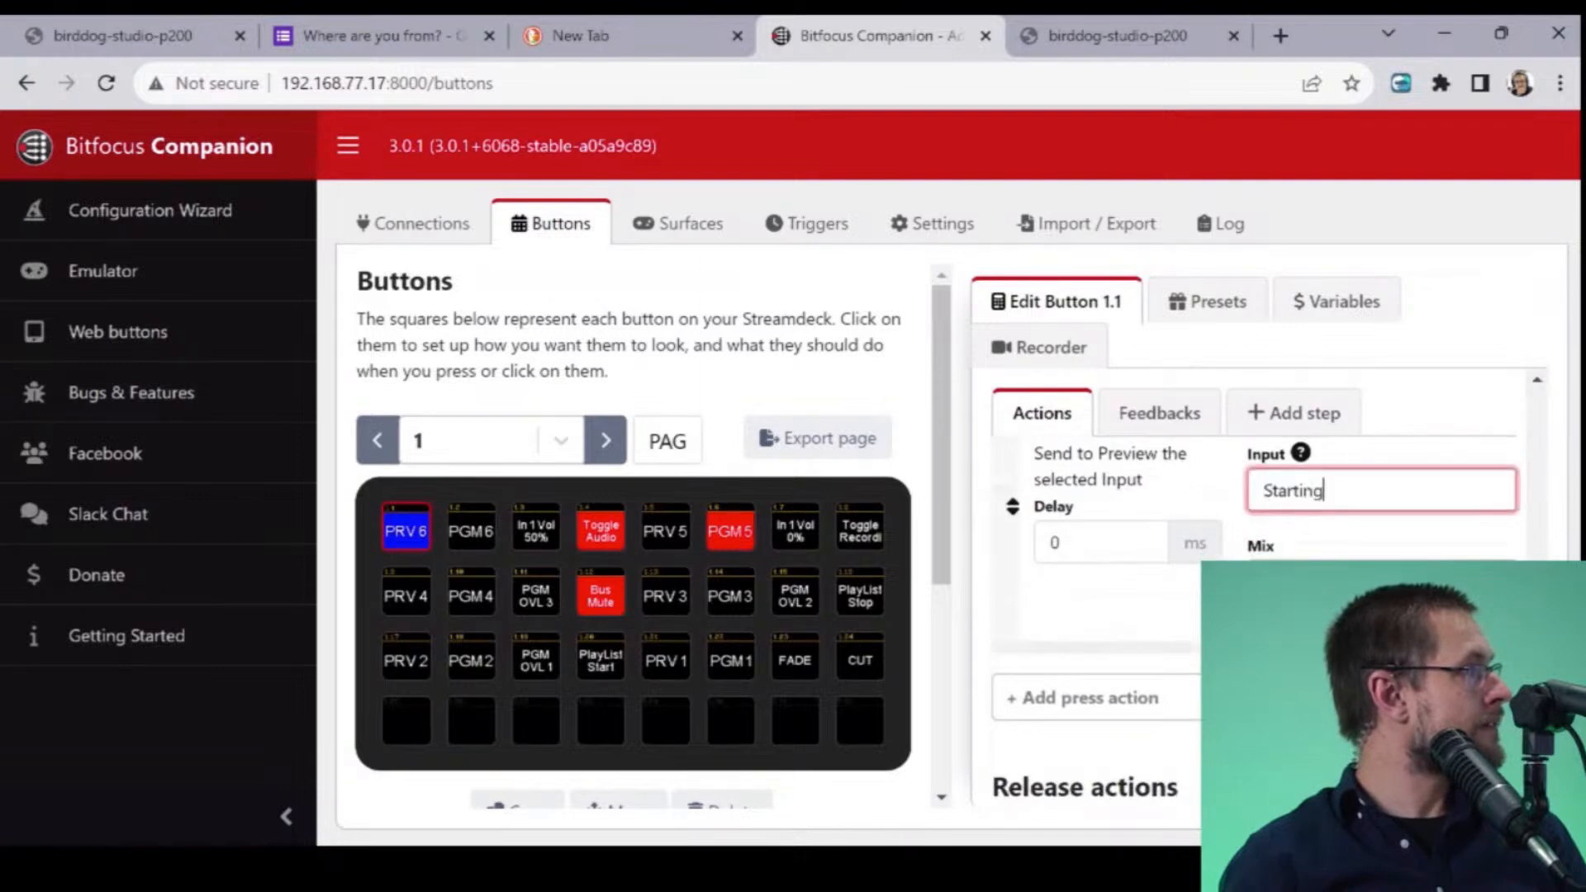
- Paste Starting as the input of the PRV 6 button's Tally - Preview state feedback
left_click(1160, 413)
double_click(1322, 490)
key("ctrl+v")
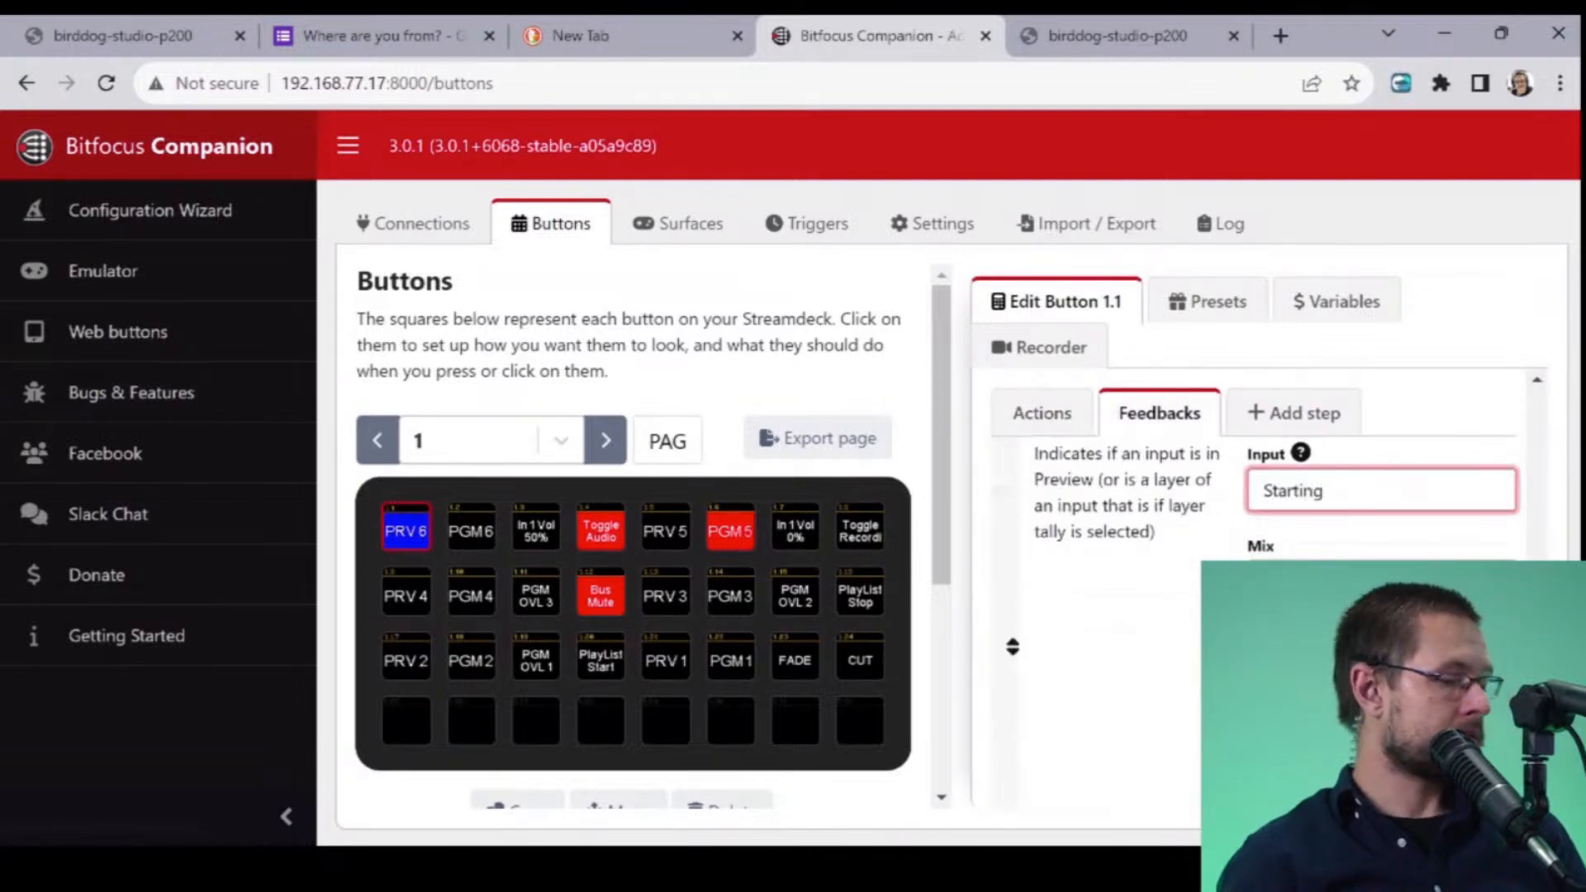
key("Tab")
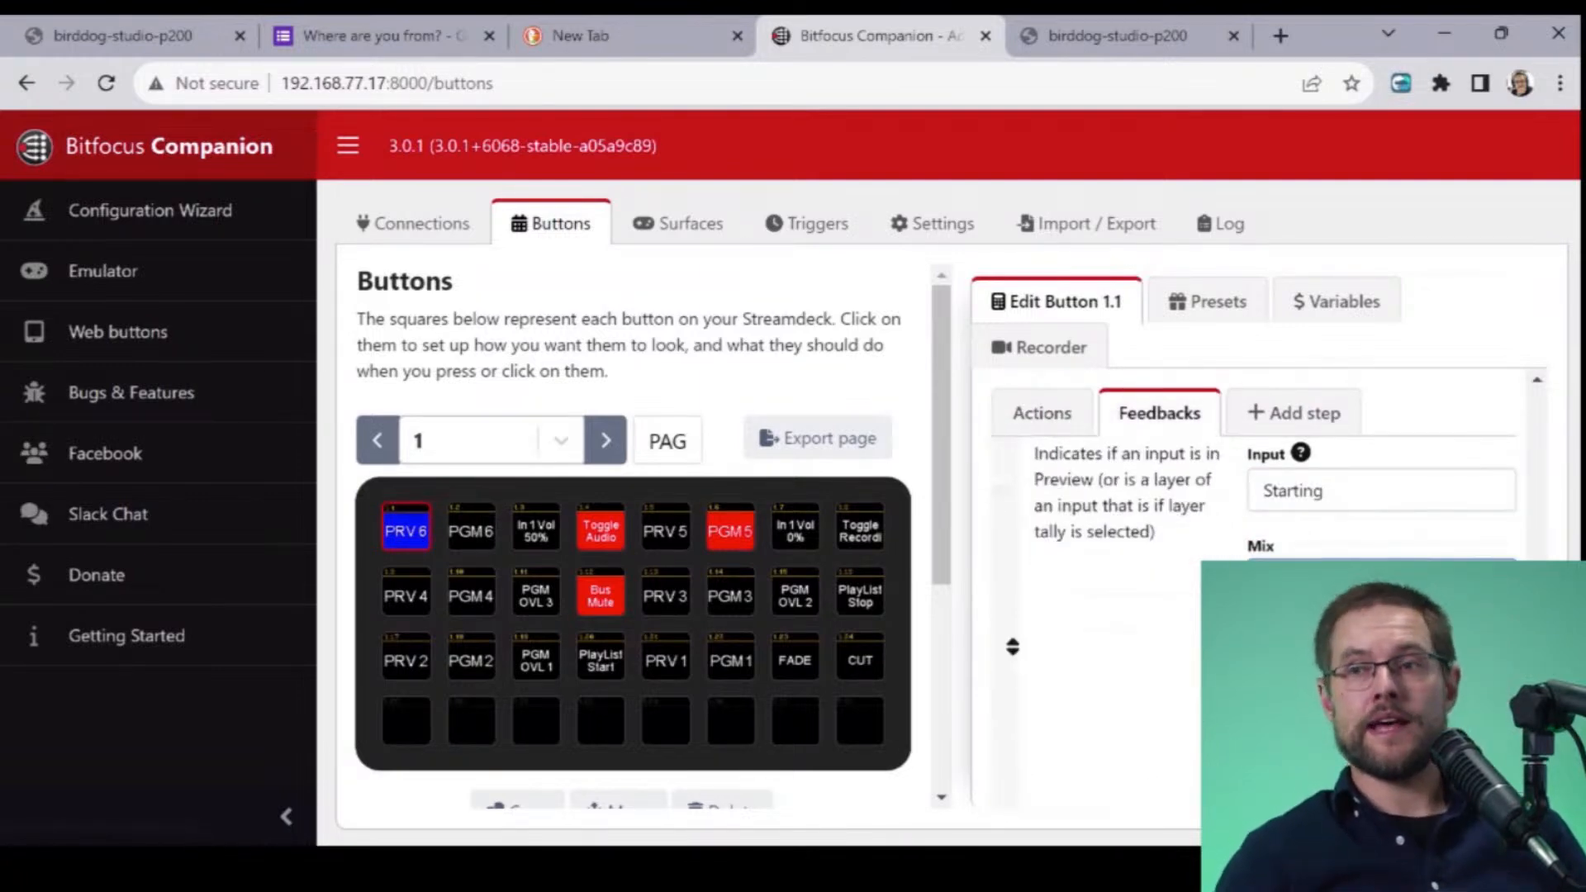